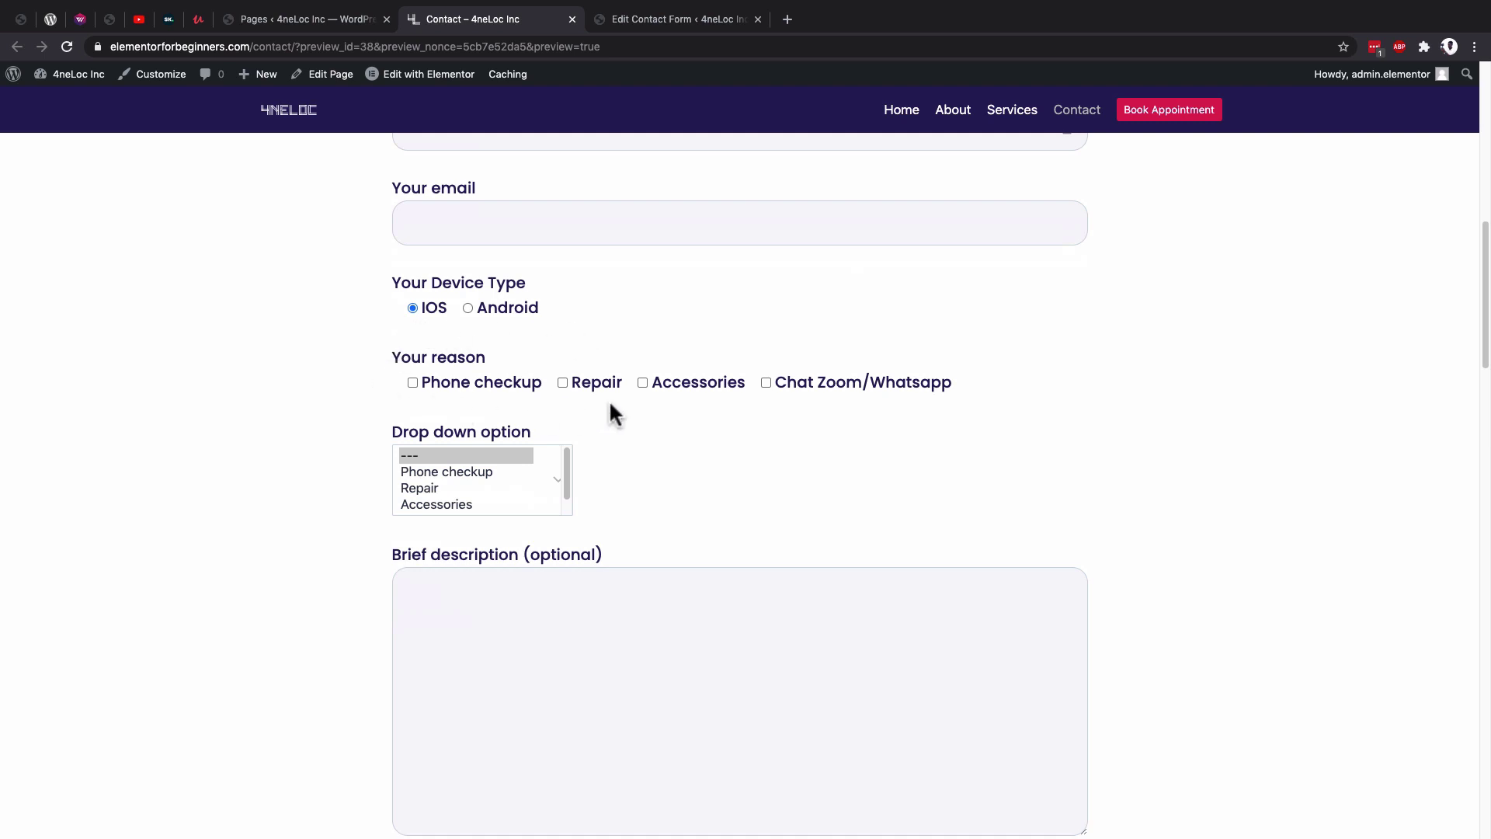
Multi-select Phone checkup, Repair and Accessories in the drop-down option list, then scroll to Submit.
scroll(455, 326, "down", 2)
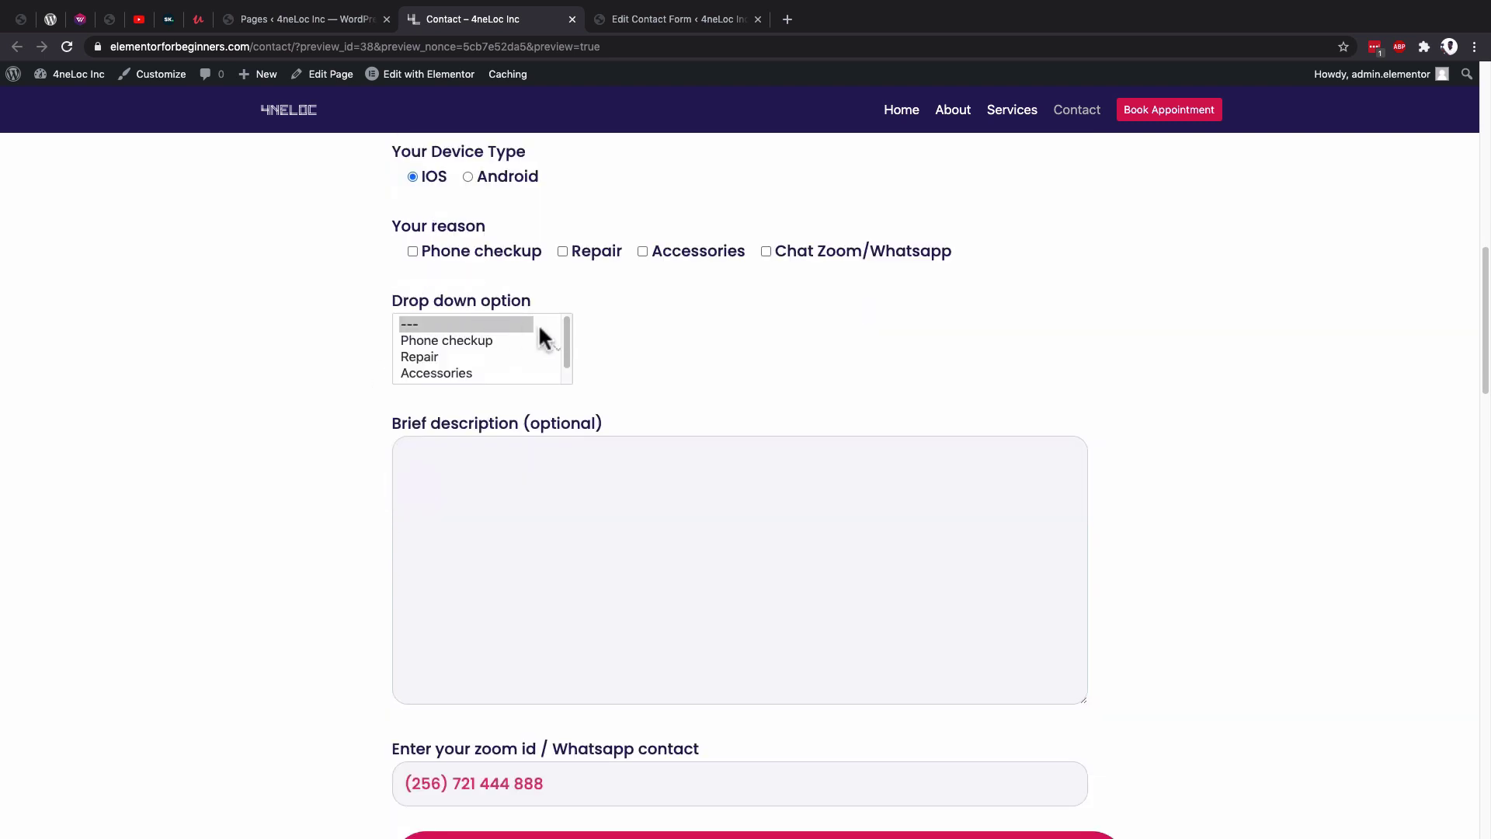
scroll(567, 350, "down", 1)
scroll(566, 345, "up", 1)
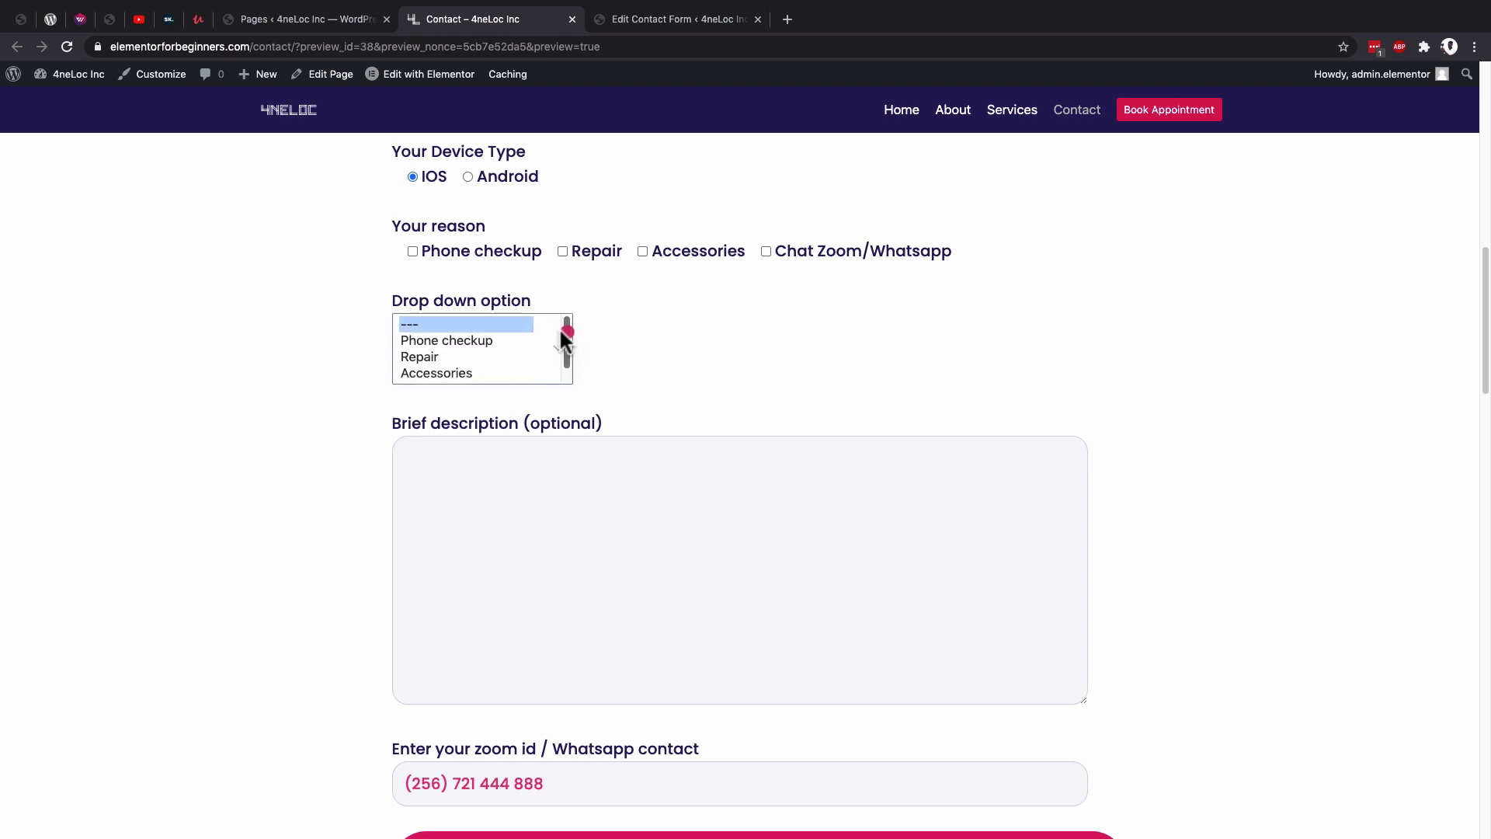
left_click(426, 335)
left_click(428, 355)
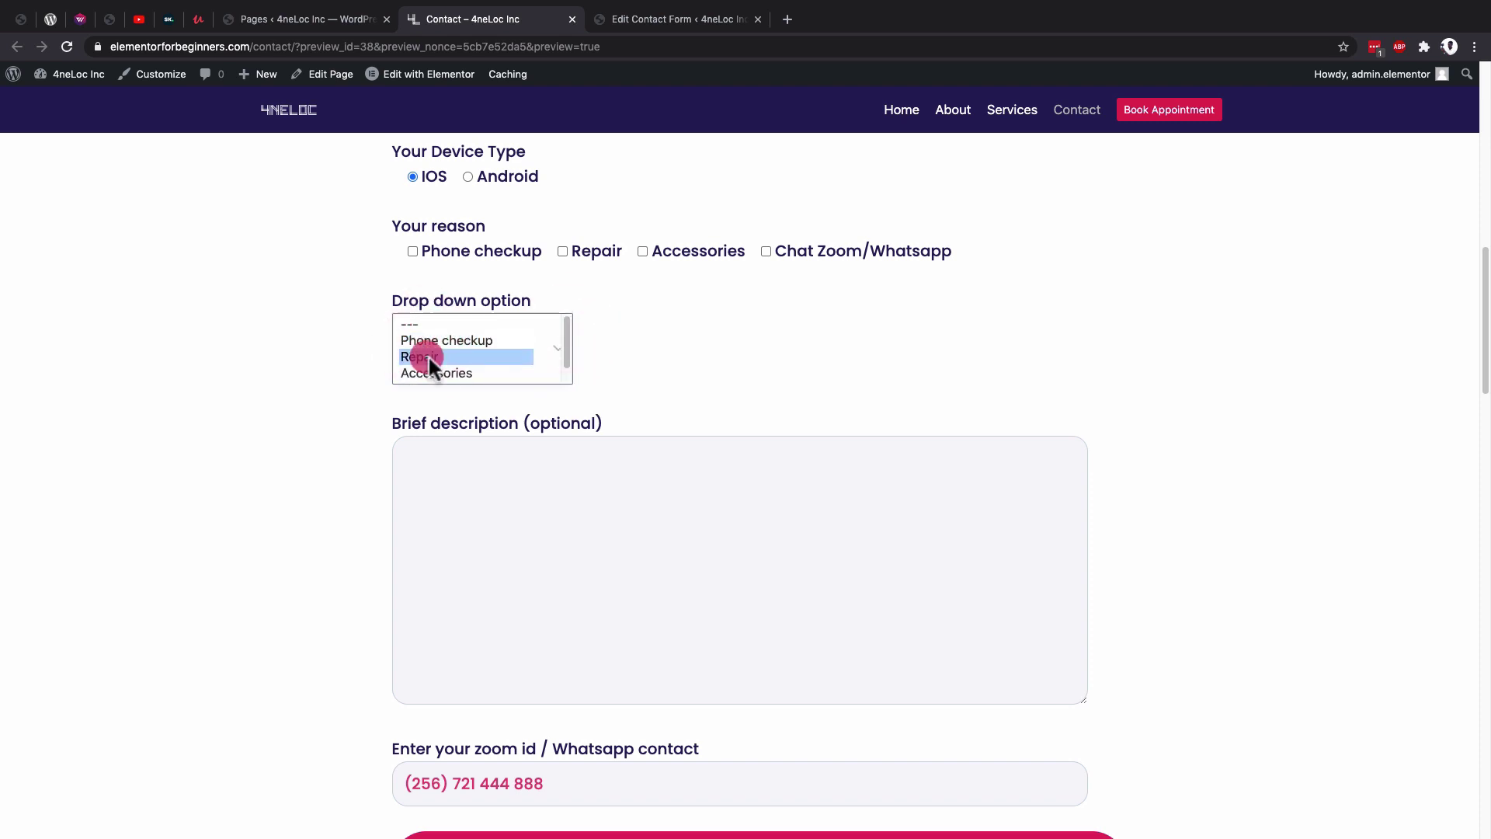
left_click_drag(434, 371, 452, 336)
left_click(435, 336)
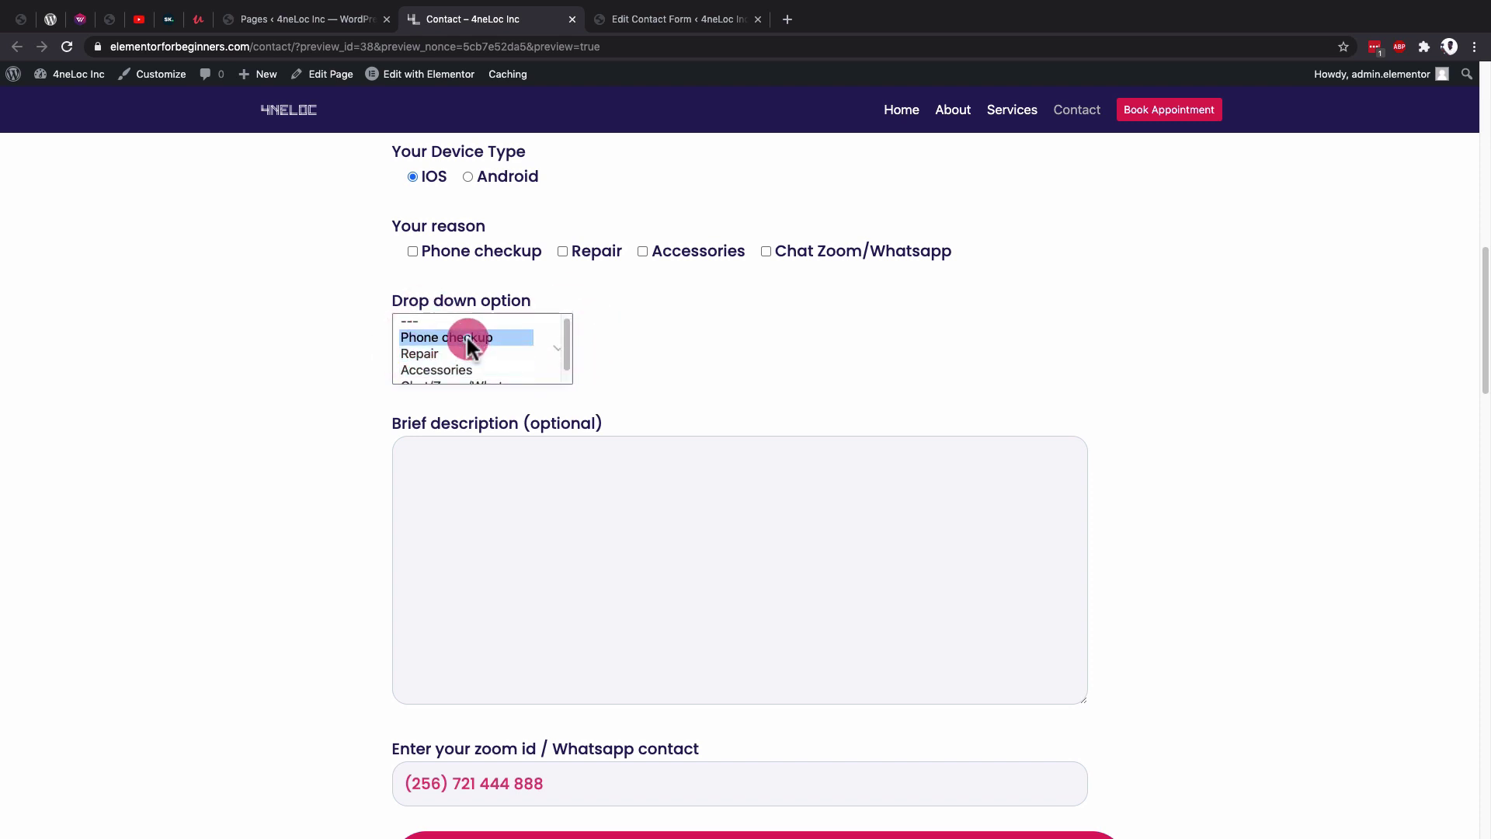
left_click(432, 353, "shift")
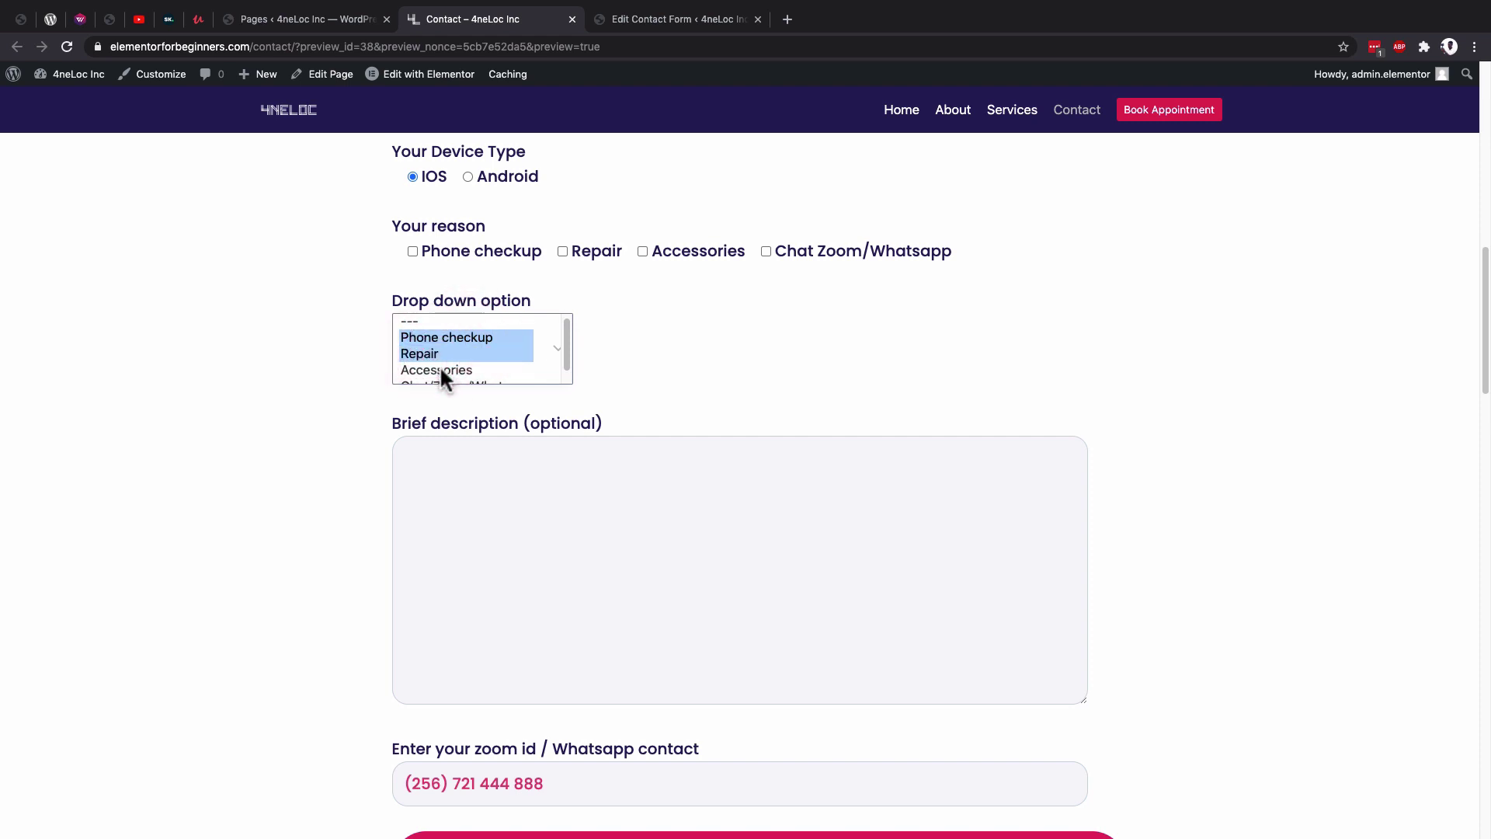
left_click(440, 369, "shift")
left_click(698, 354)
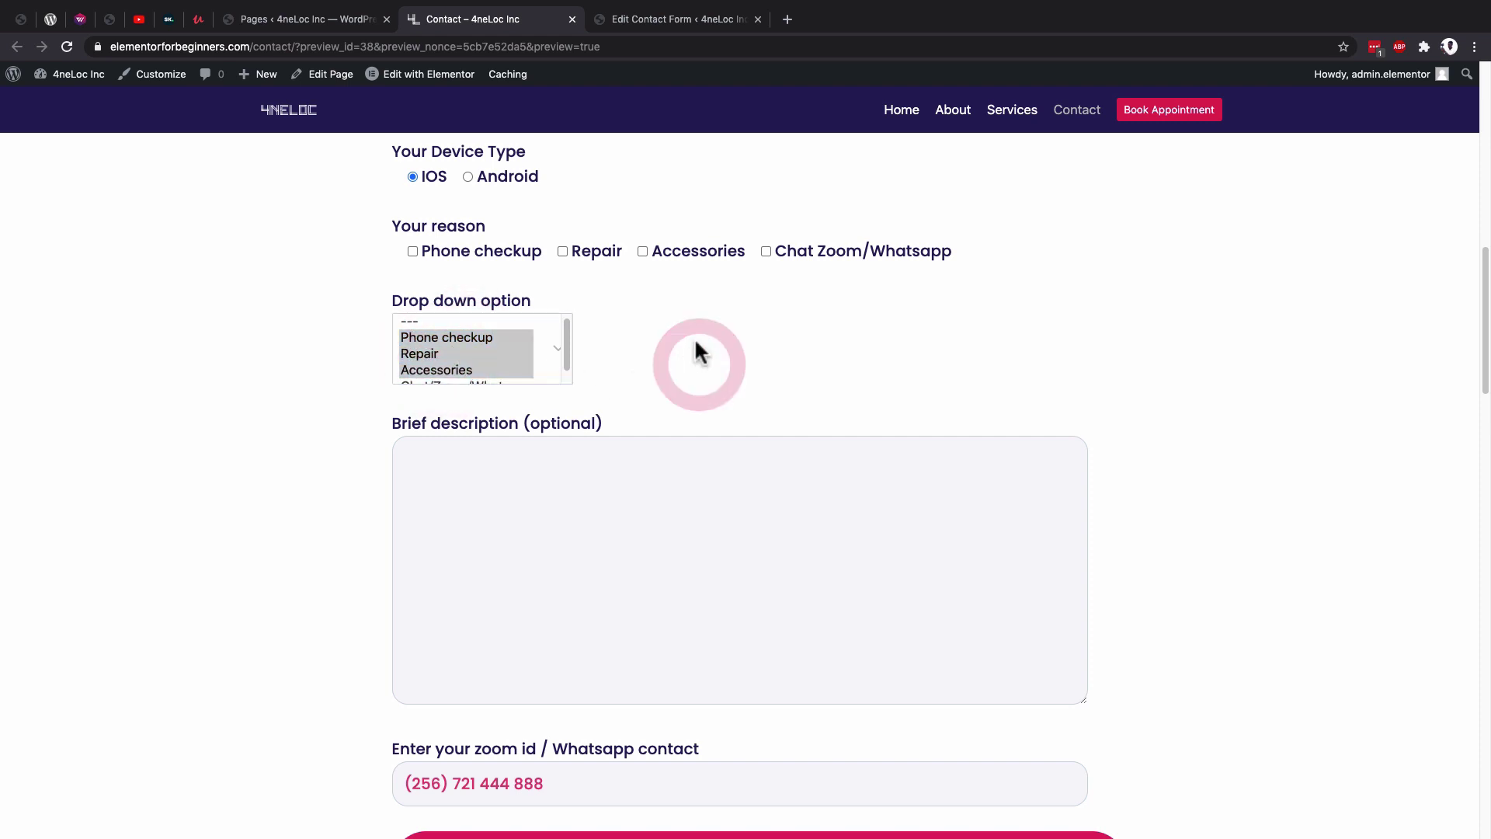
scroll(691, 324, "down", 2)
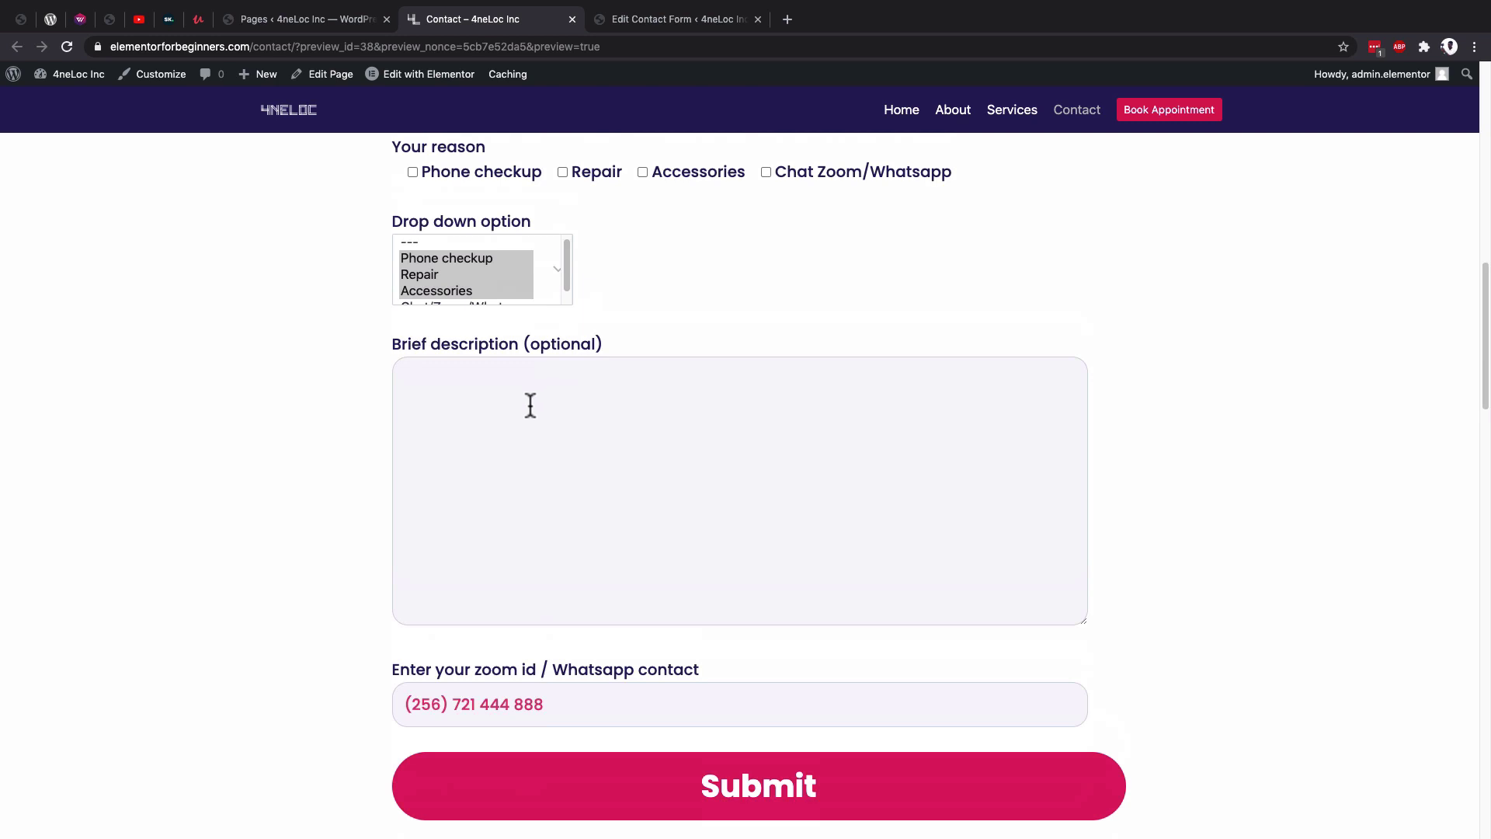
scroll(531, 405, "down", 2)
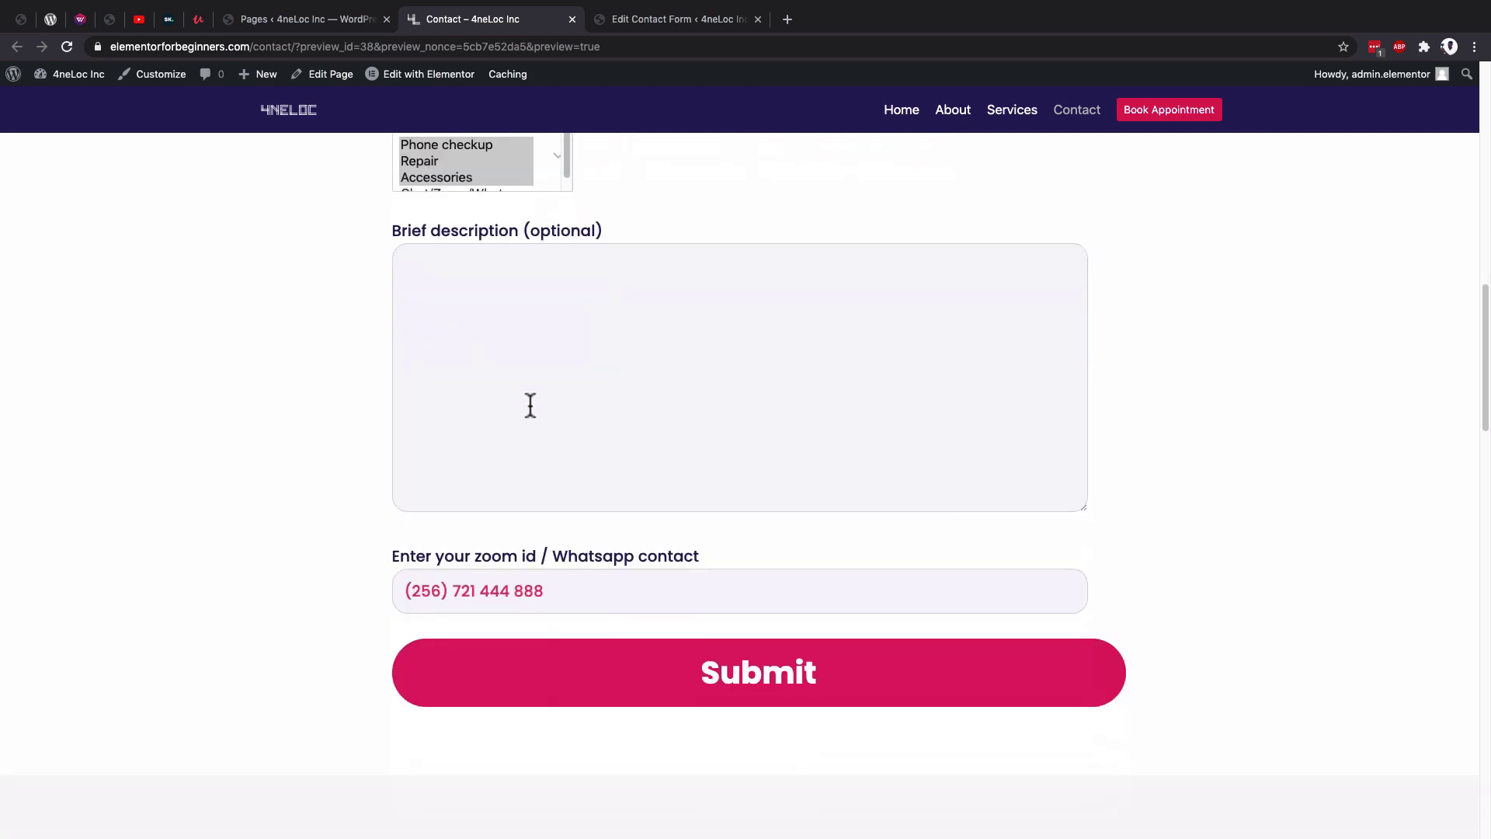
scroll(530, 404, "down", 1)
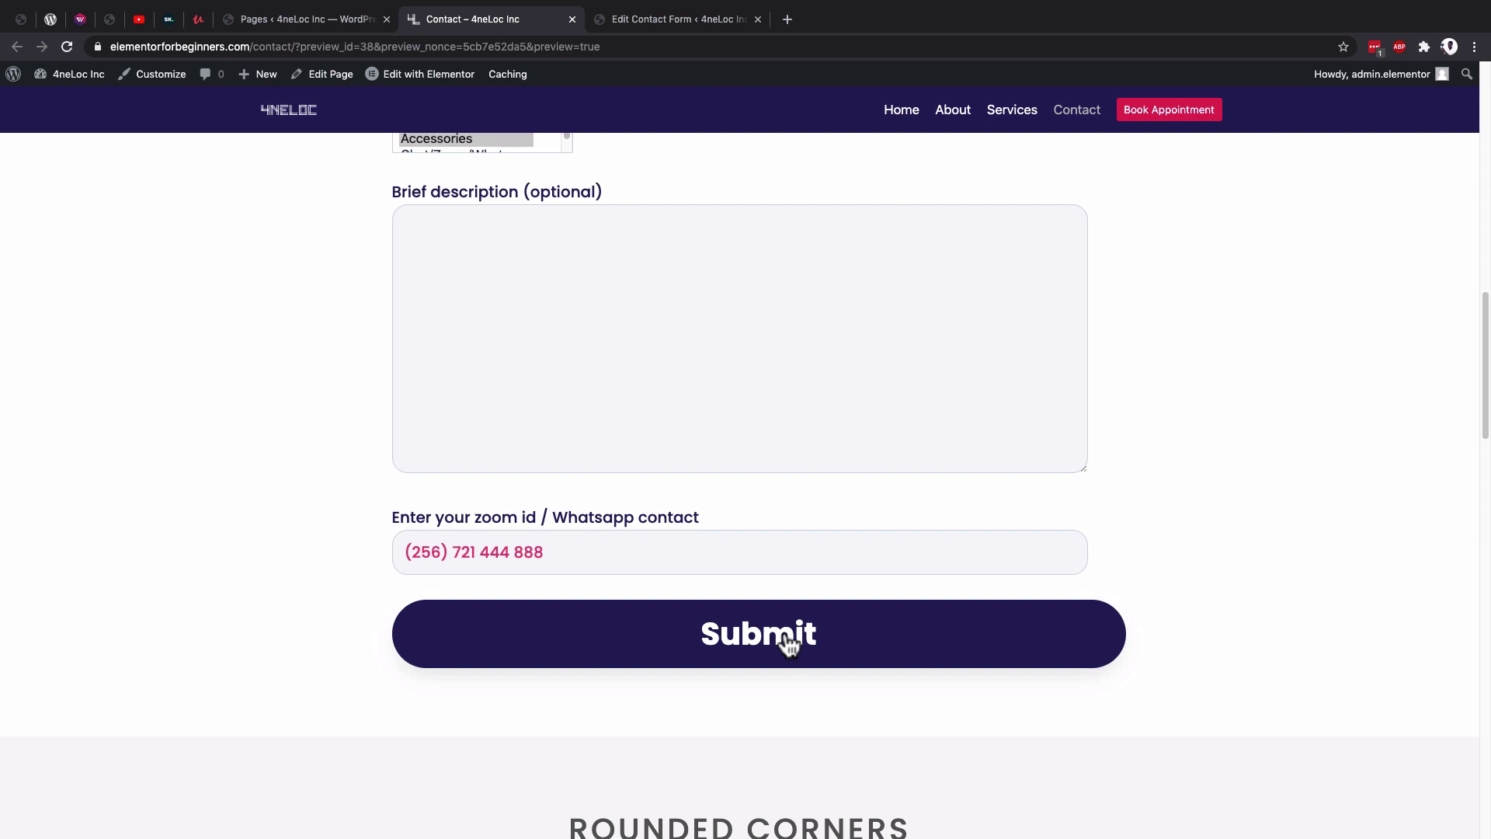
In a new tab, inspect the Gmail form notification's sender details and From-to-IOS lines.
left_click(791, 23)
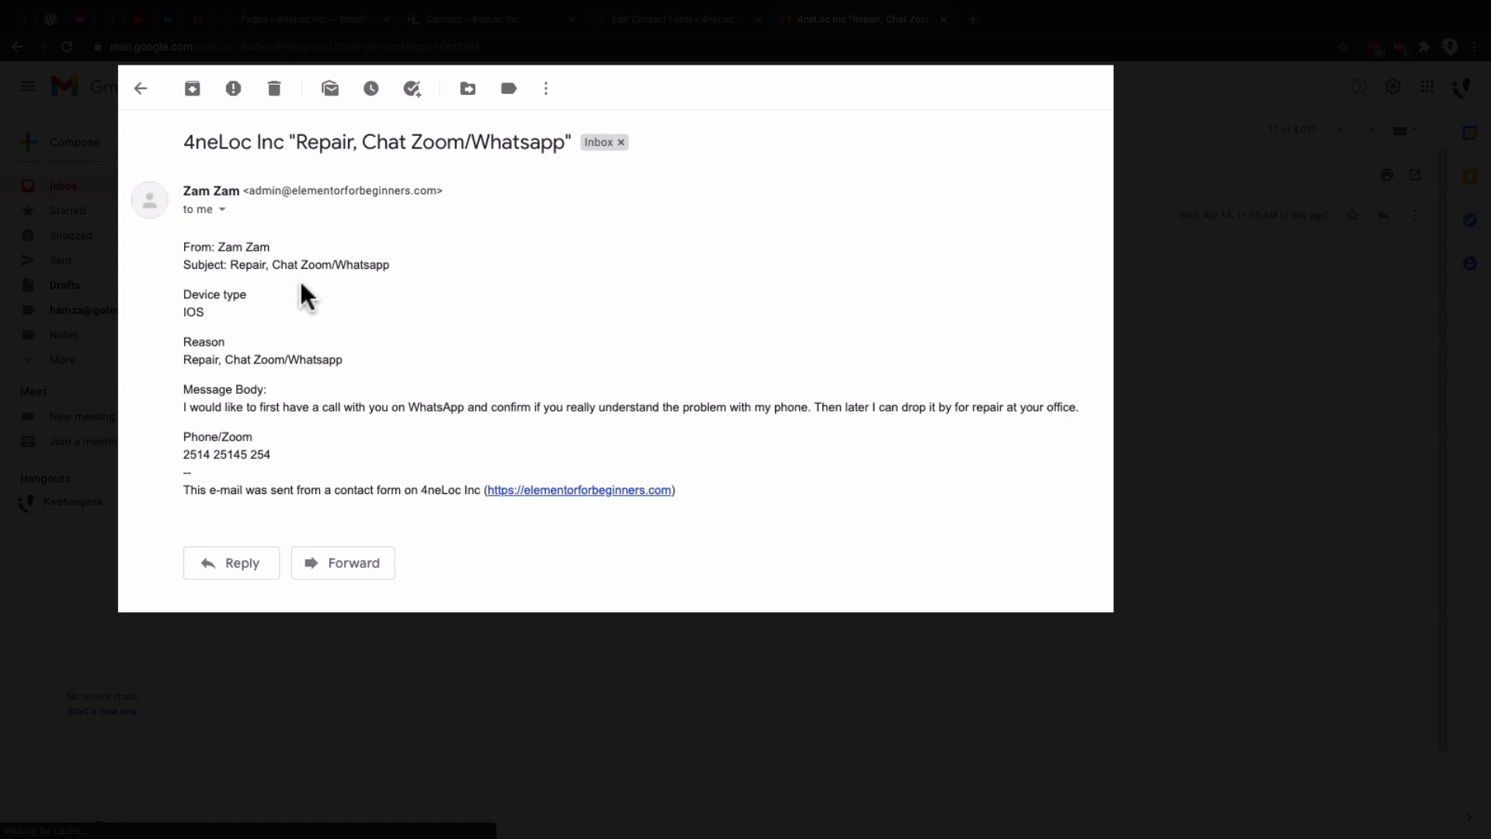
left_click(223, 209)
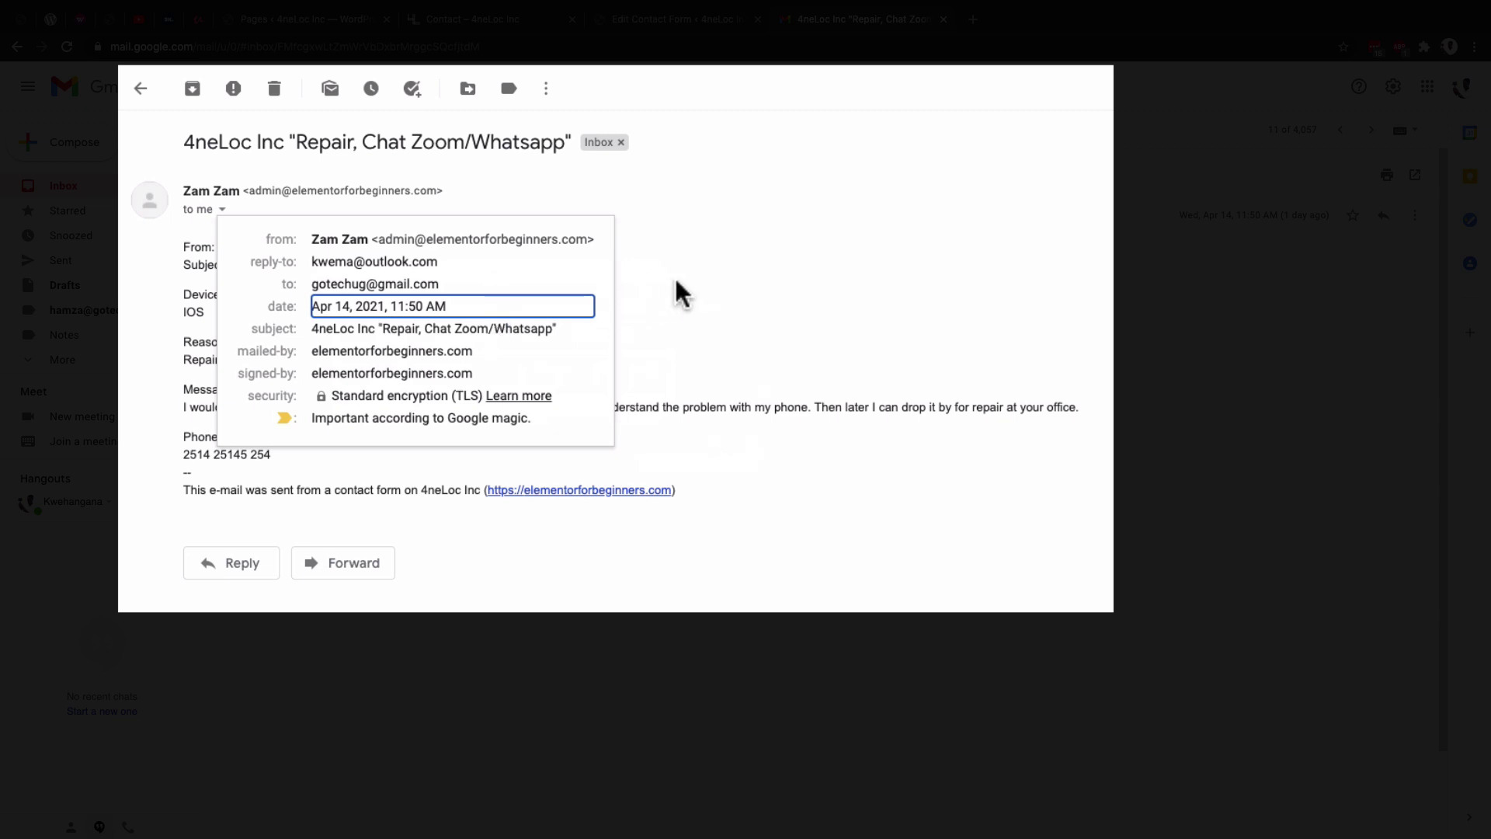
left_click(646, 280)
left_click(226, 263)
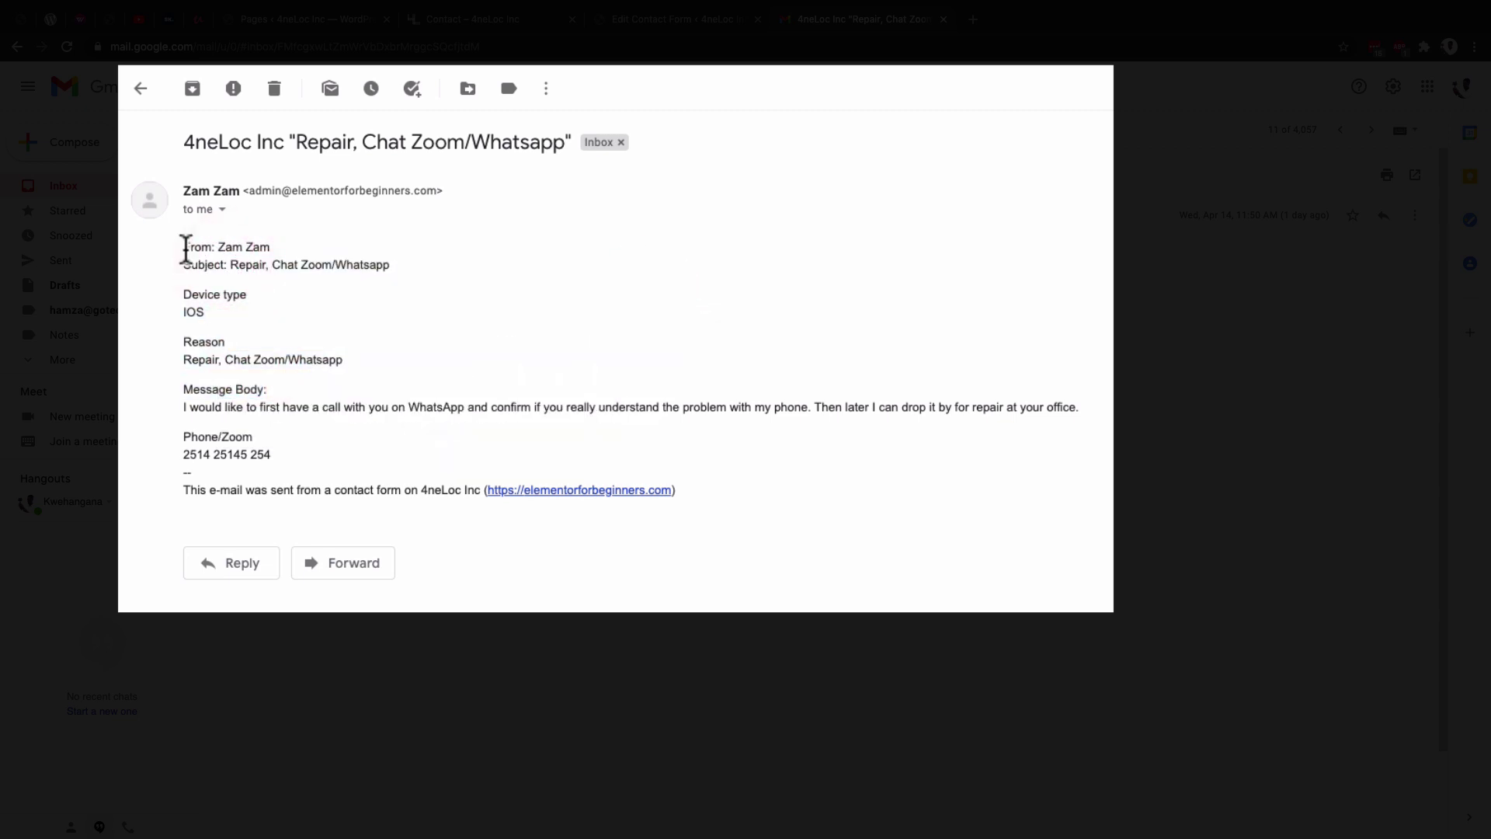
left_click_drag(185, 247, 208, 314)
left_click_drag(218, 247, 306, 244)
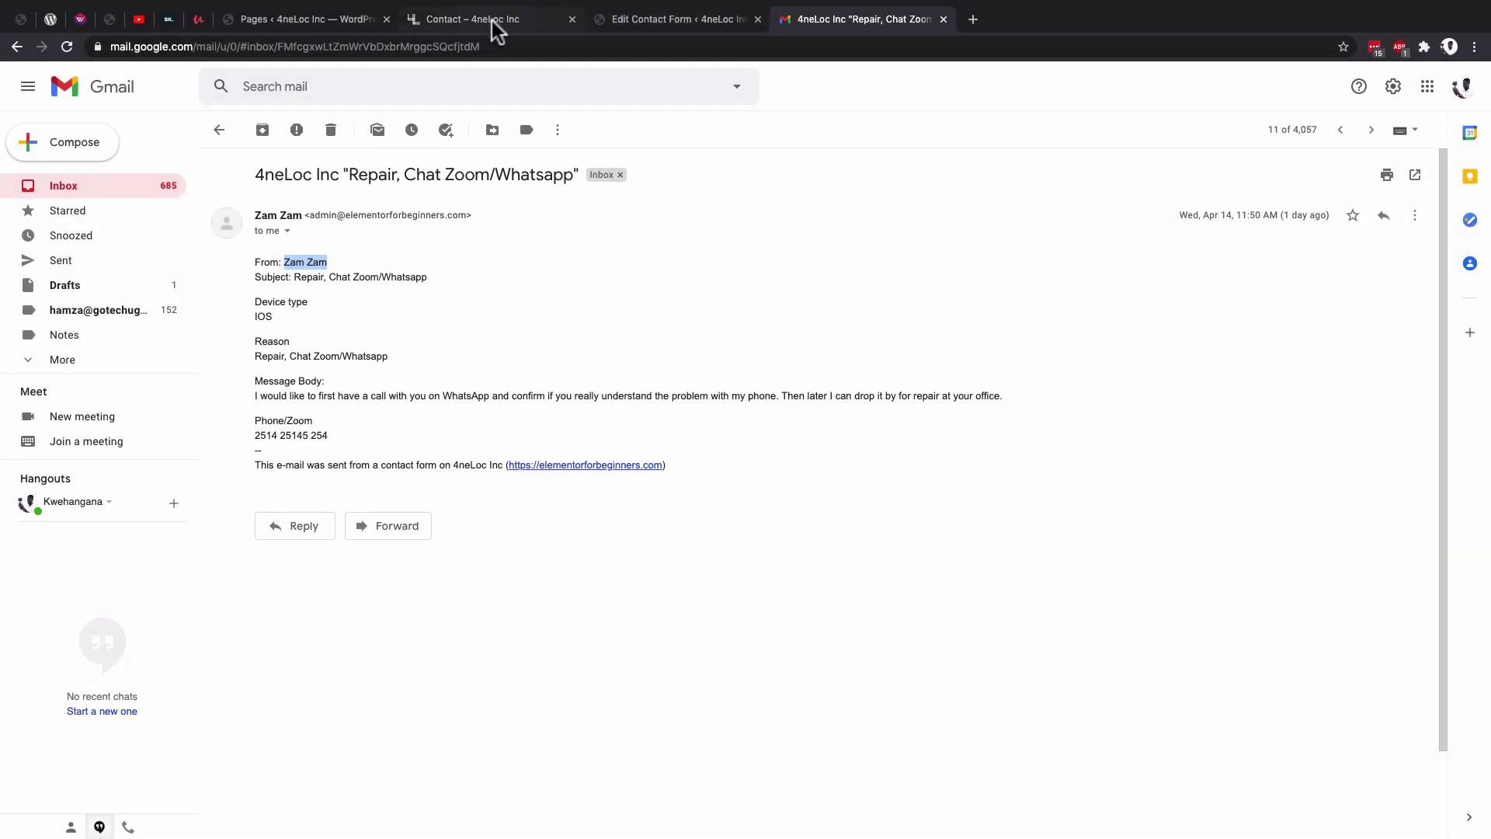
left_click(491, 21)
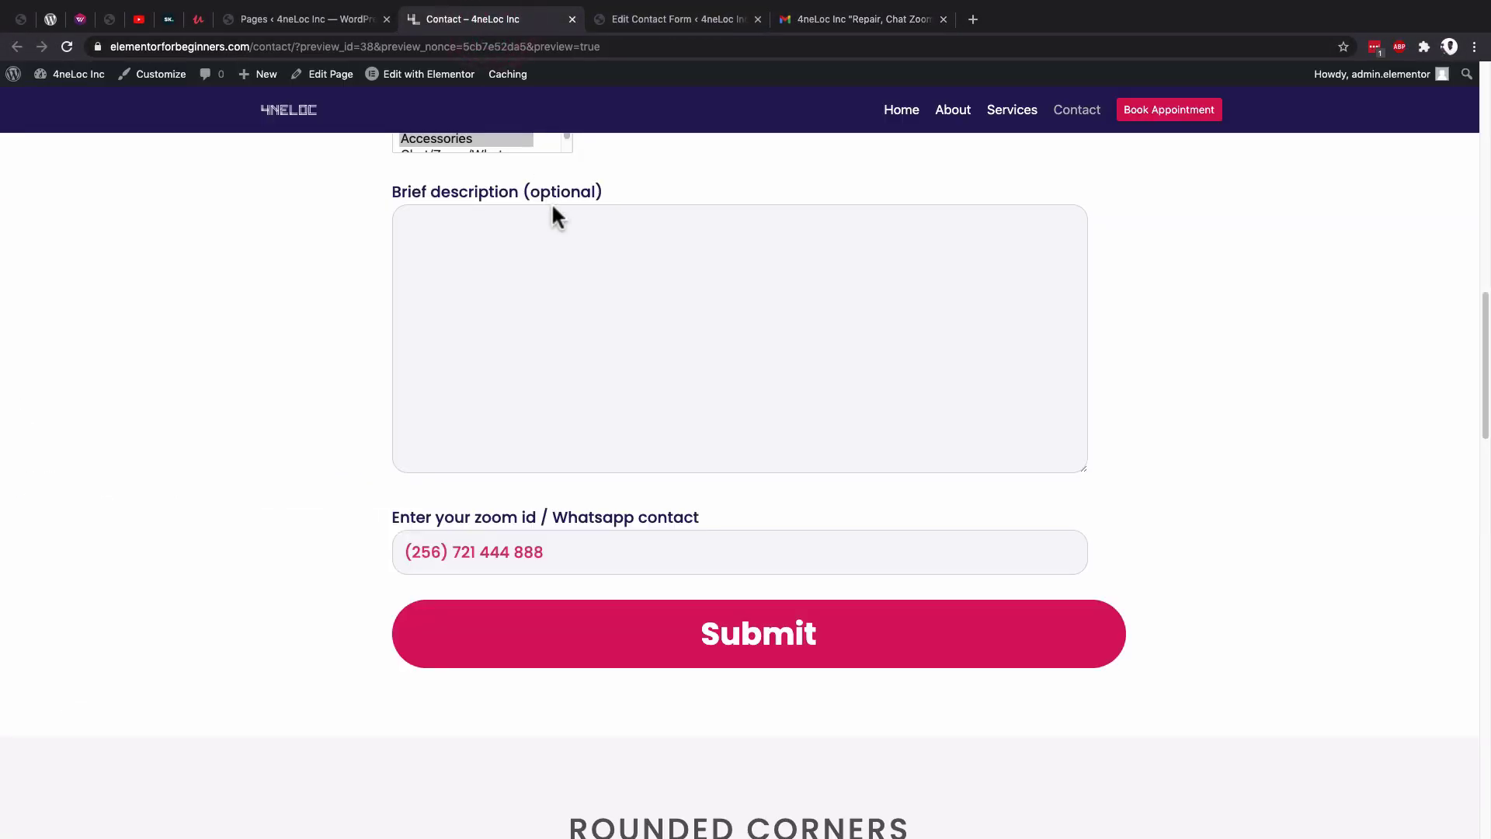
Tick Phone checkup and Accessories under Your reason on the contact form.
scroll(551, 217, "up", 5)
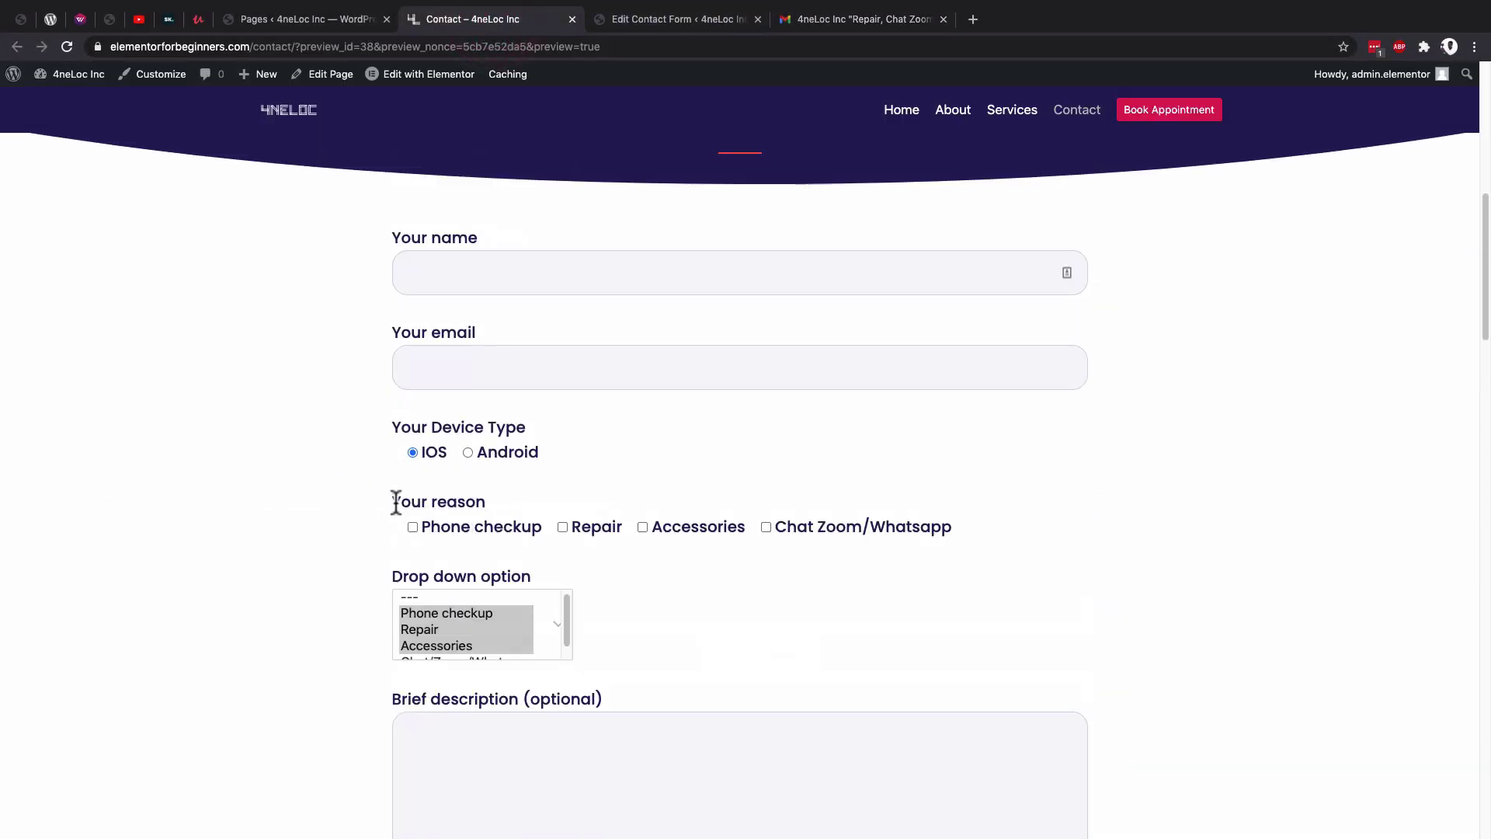
left_click_drag(395, 502, 501, 498)
left_click(412, 526)
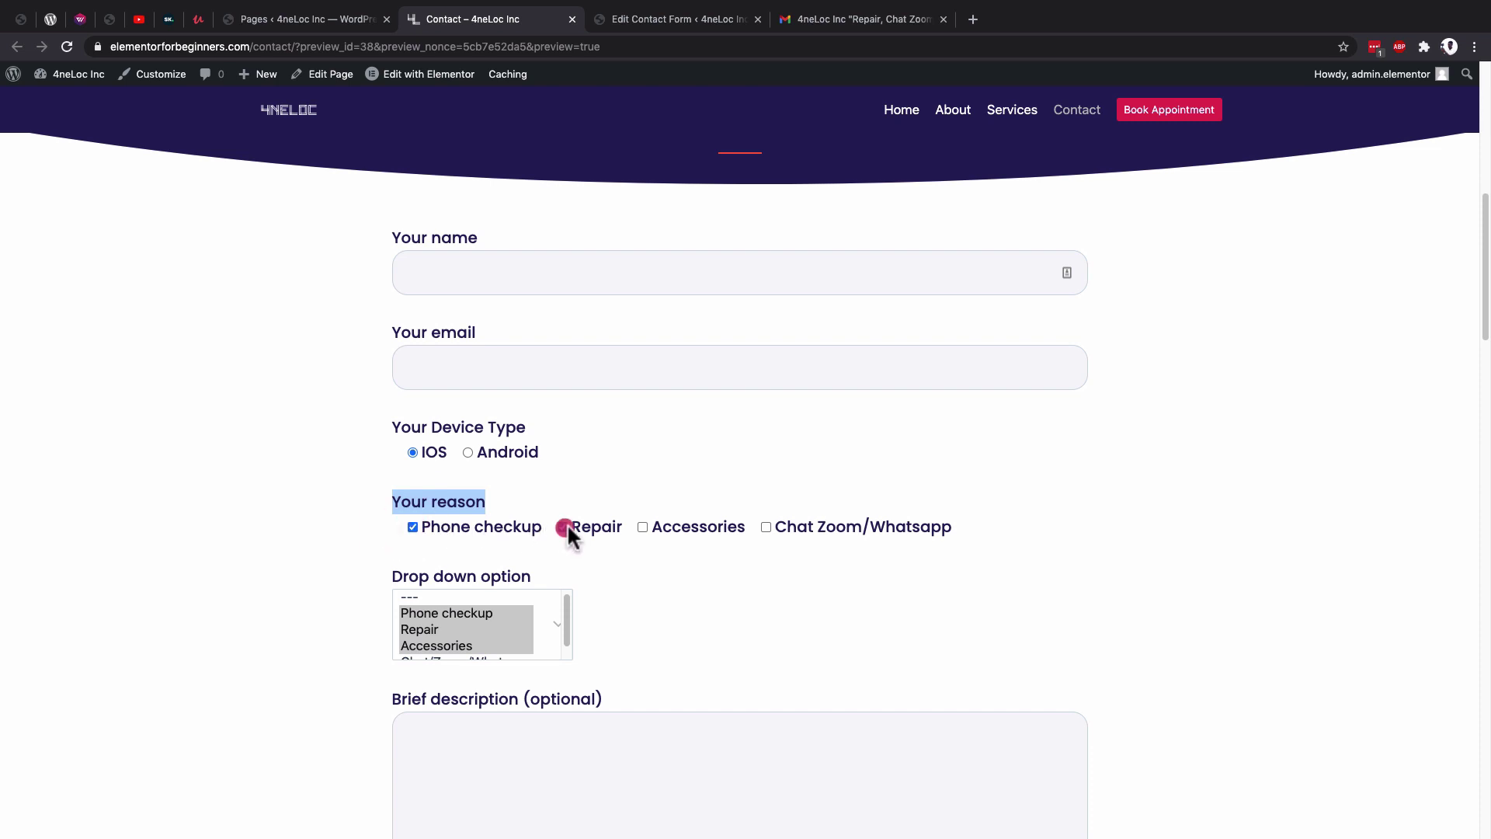
left_click(644, 526)
Compare the reasons listed in the Gmail email subject, then scroll back through the form.
left_click(806, 19)
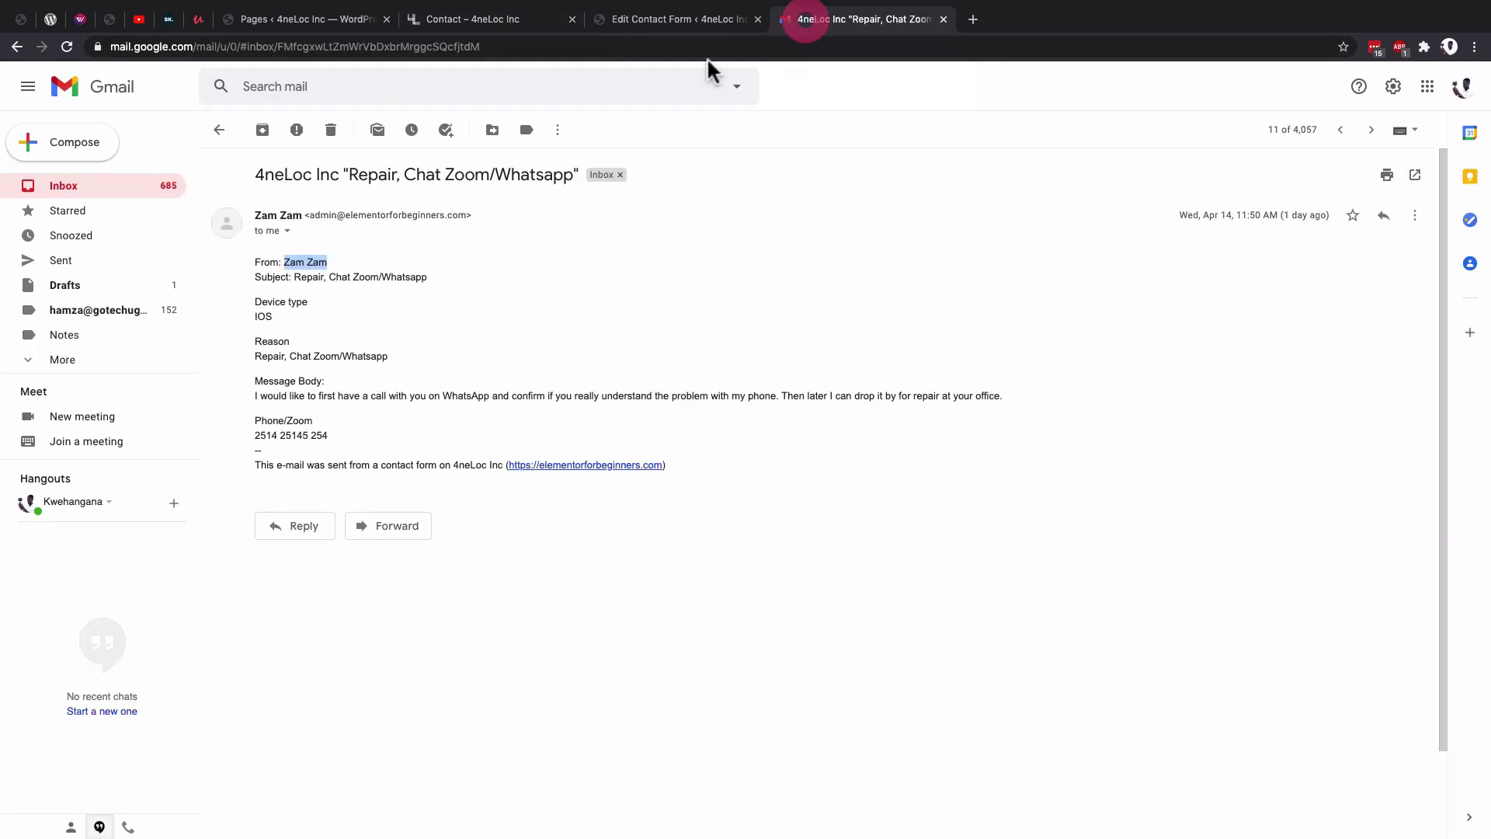
left_click_drag(295, 277, 405, 278)
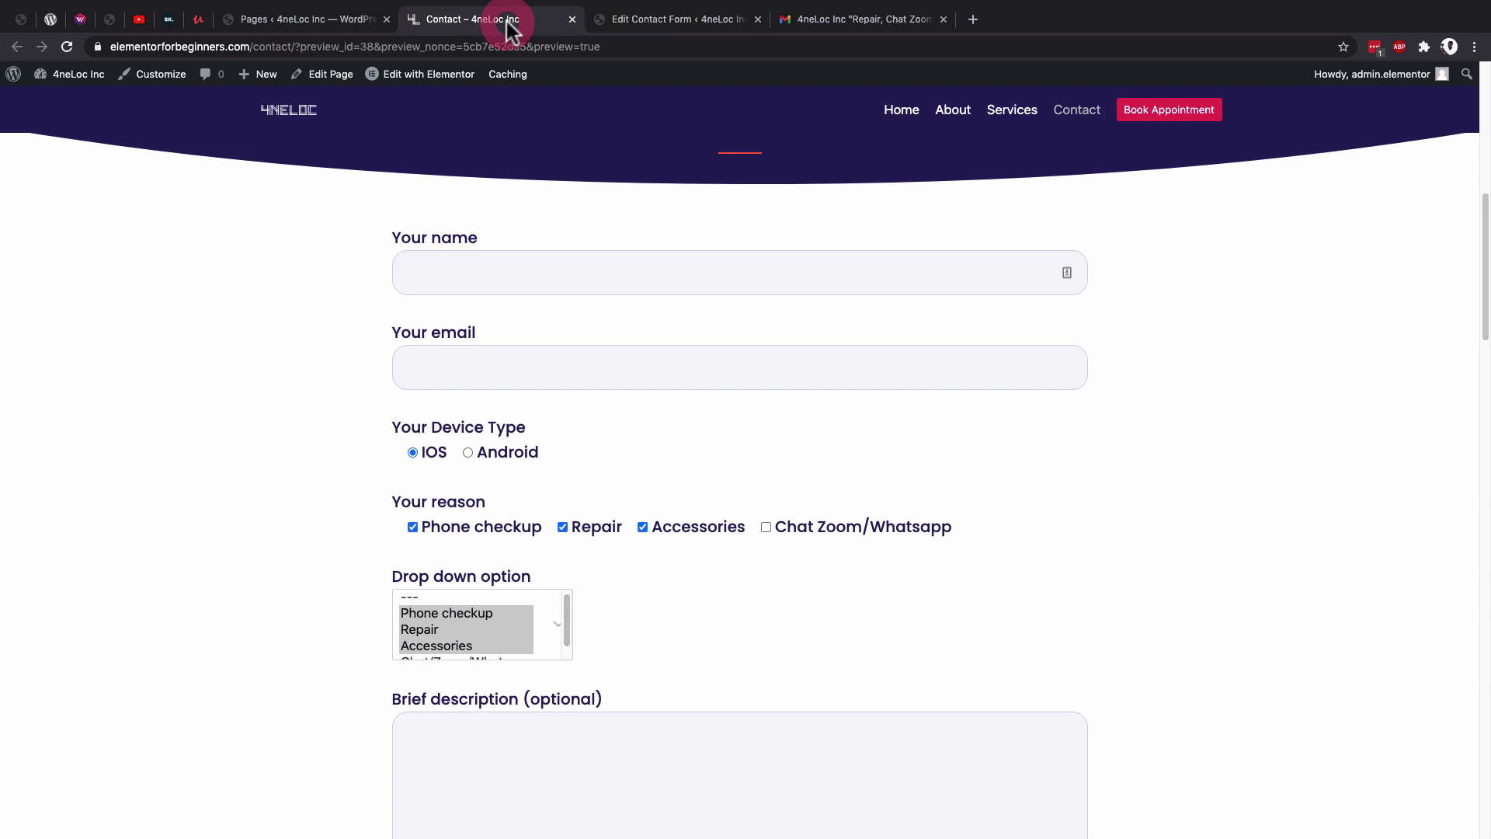
left_click(505, 19)
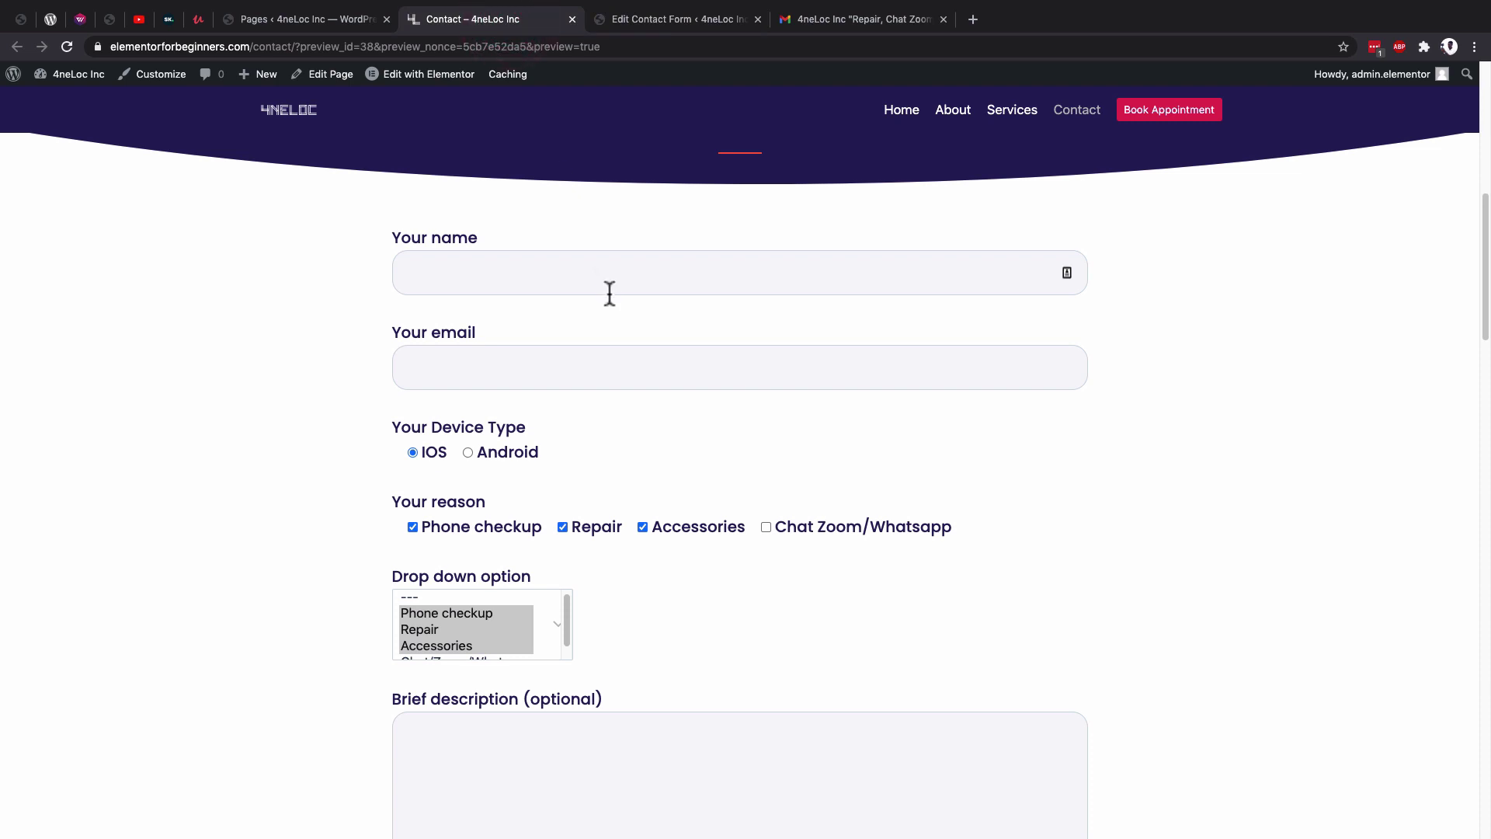
scroll(609, 294, "up", 6)
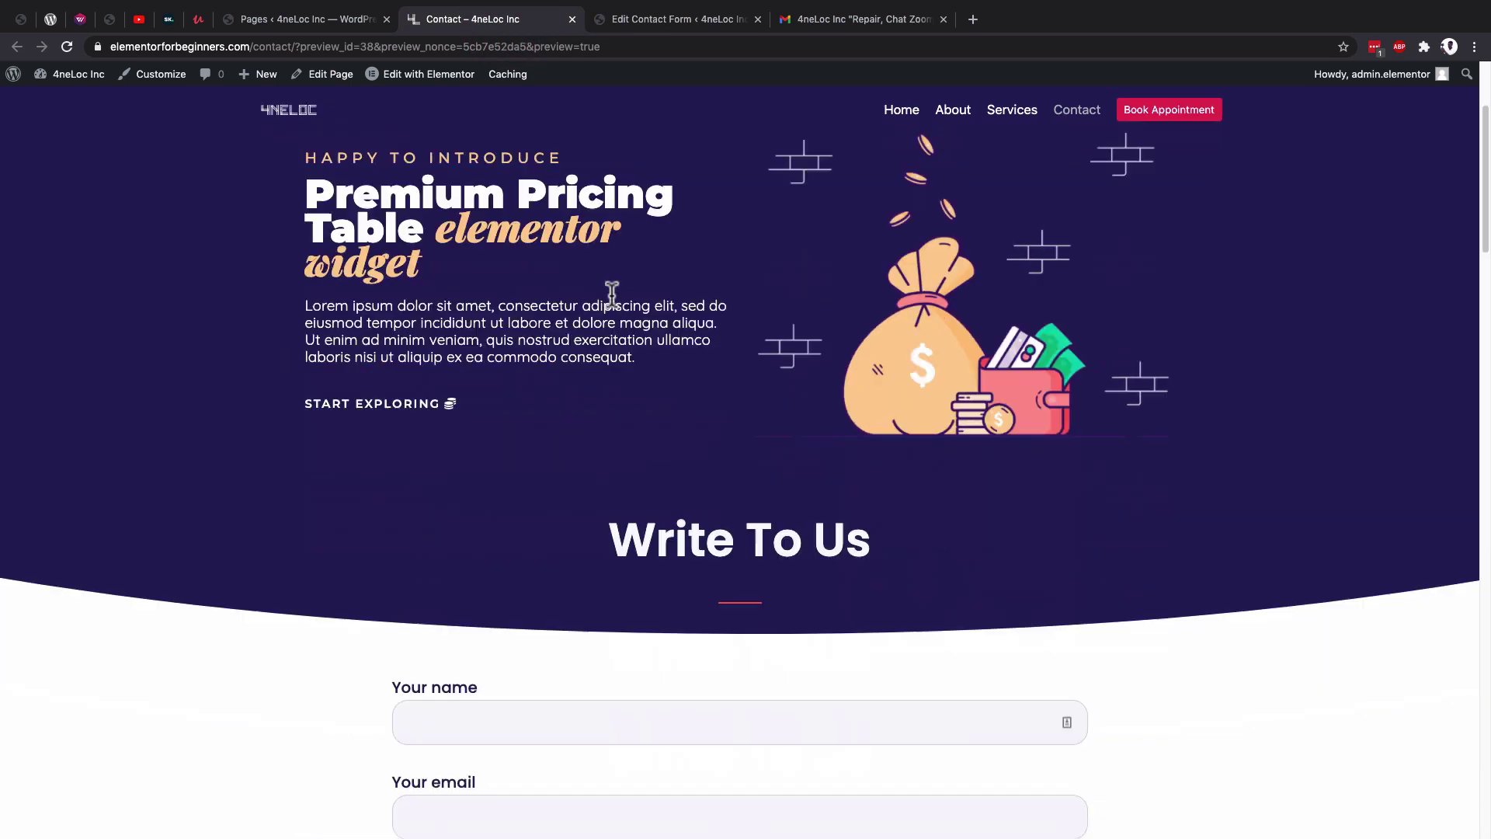
scroll(612, 293, "down", 4)
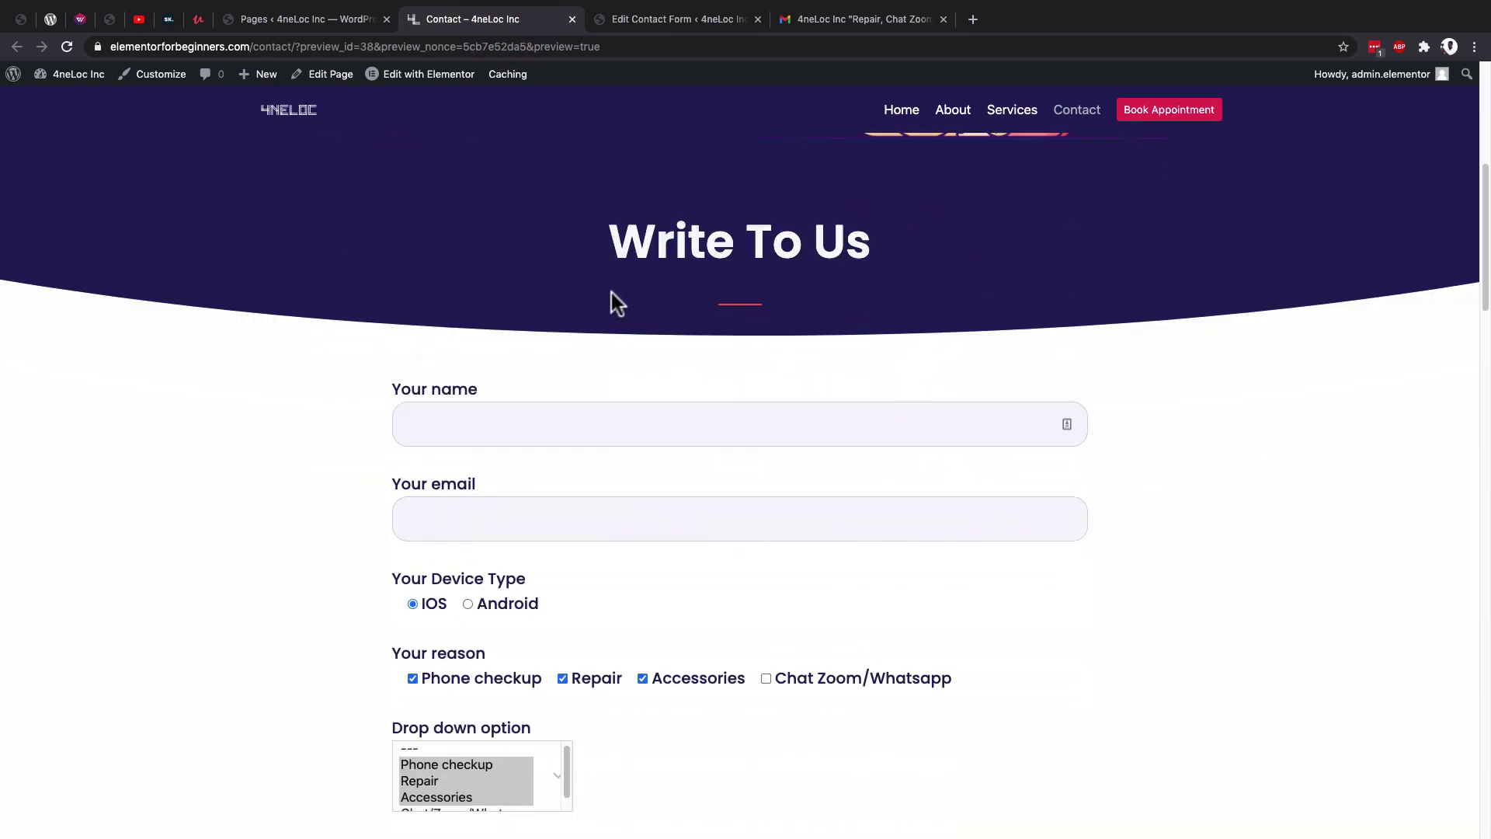
scroll(612, 294, "down", 2)
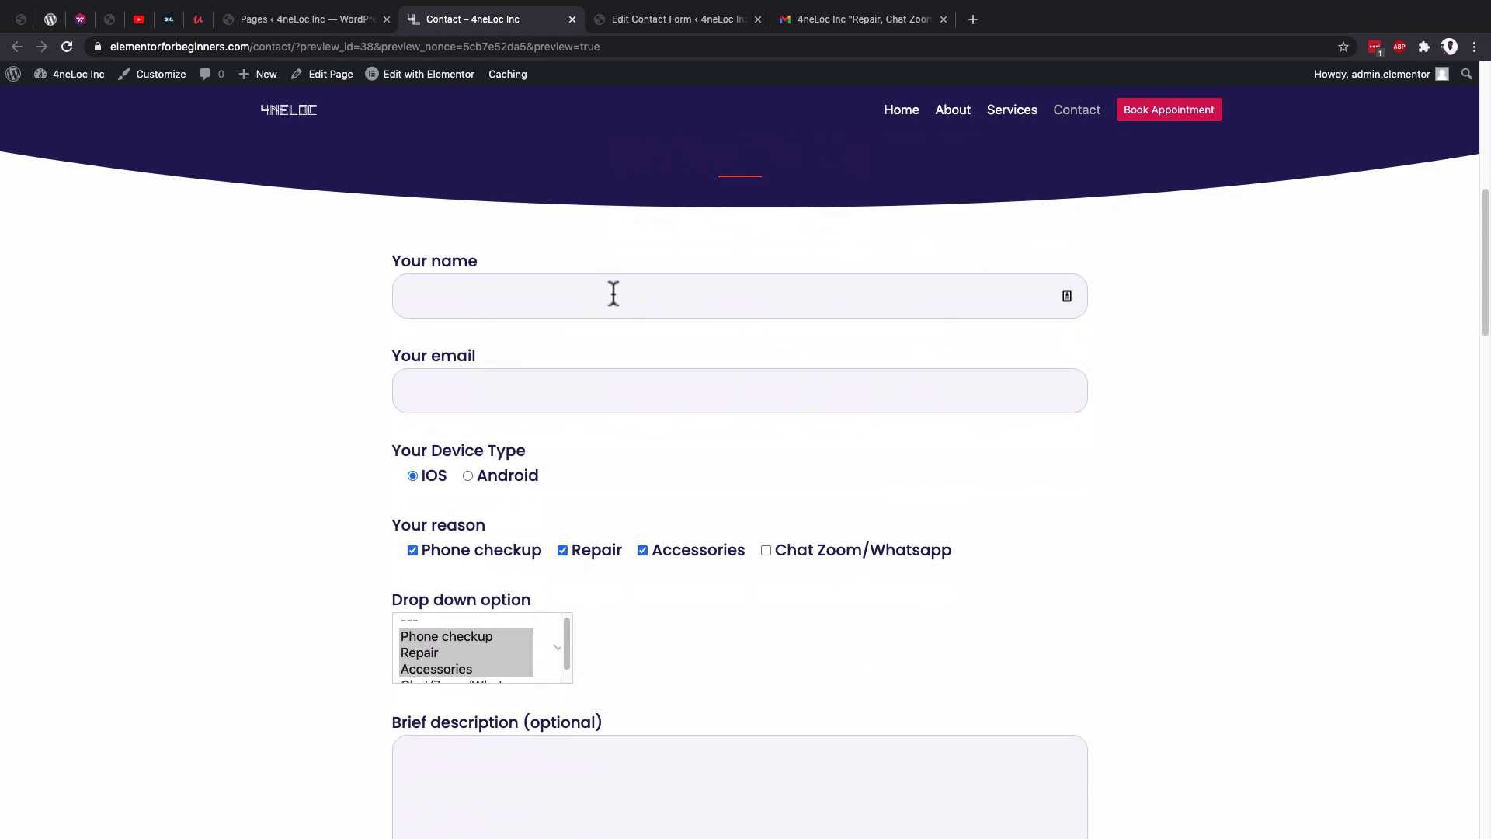
scroll(613, 294, "down", 1)
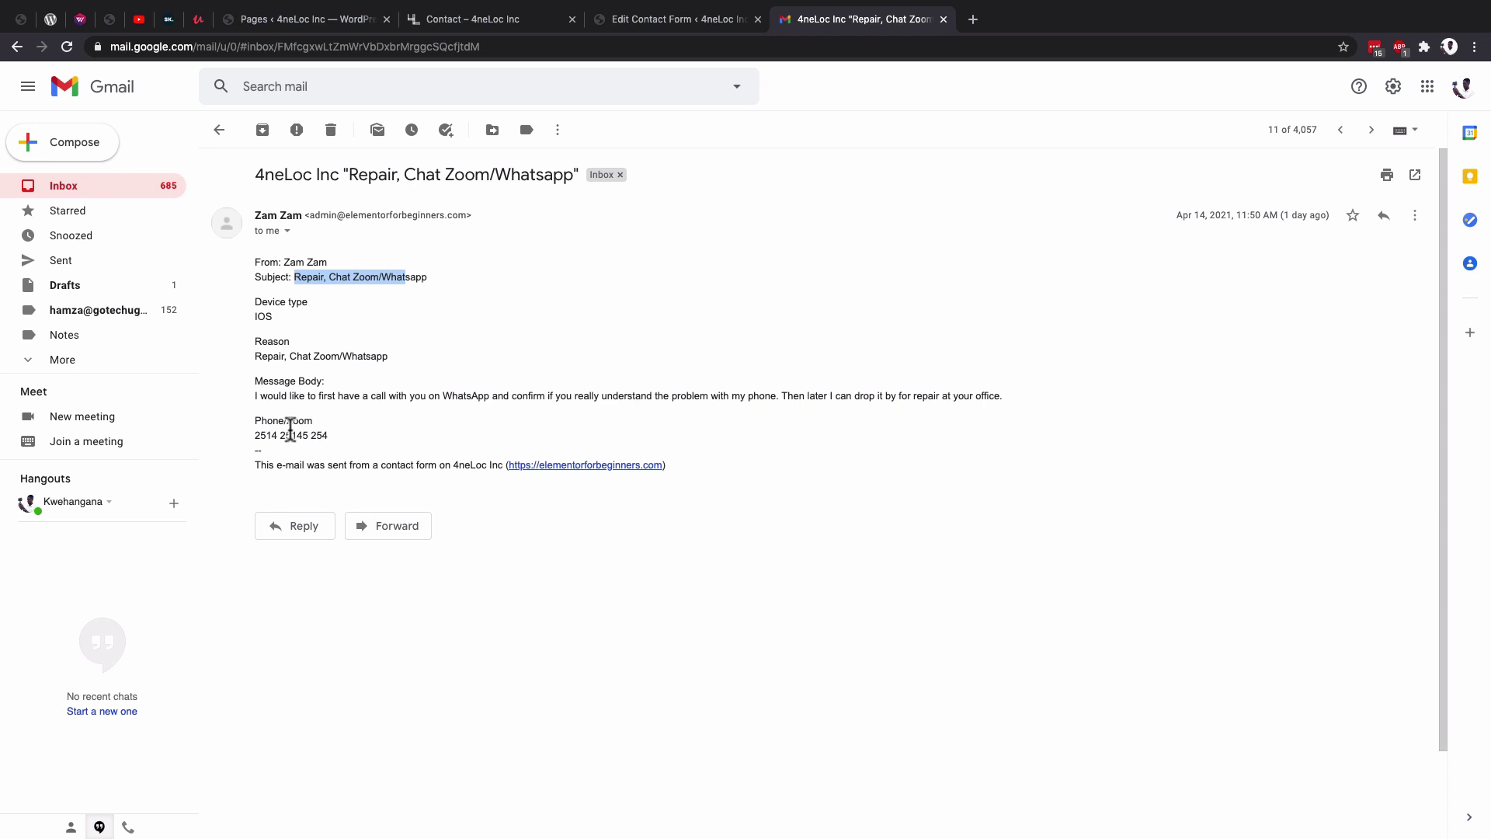
Open Installed Plugins to see Contact Form 7, Elementor and Premium Addons for Elementor.
left_click(642, 20)
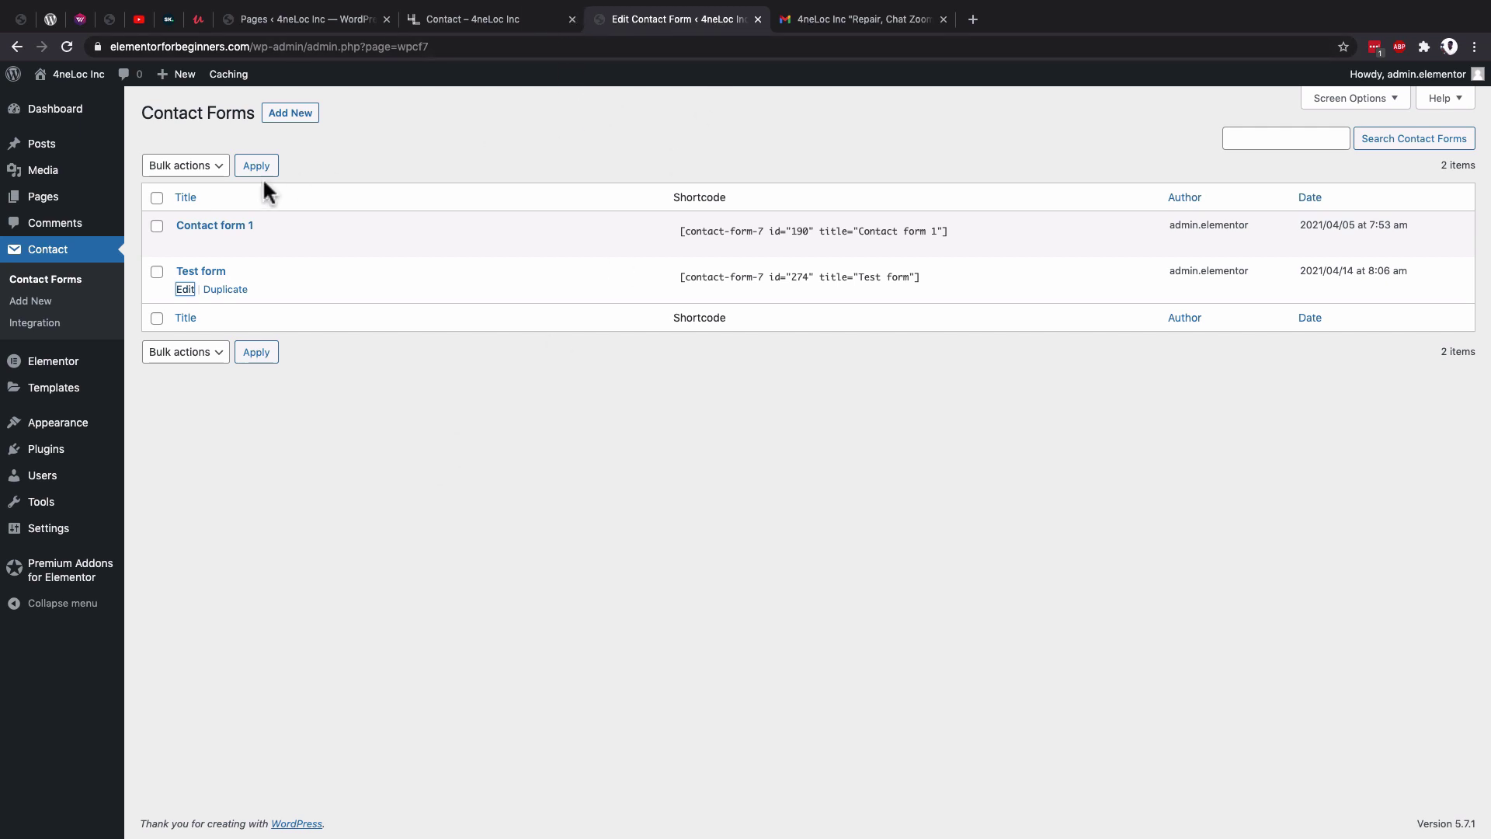
mouse_move(66, 454)
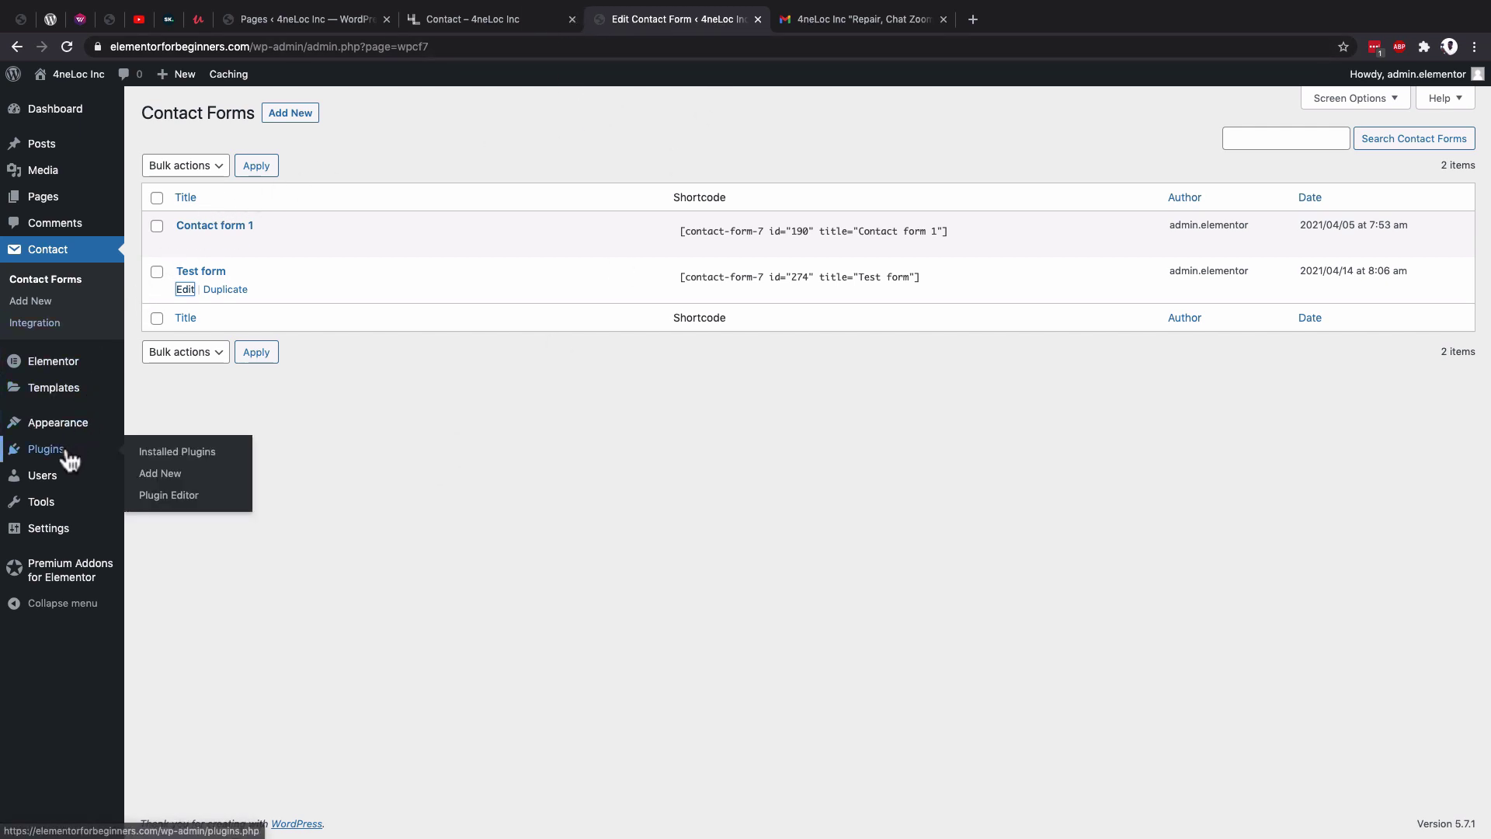
left_click(158, 455)
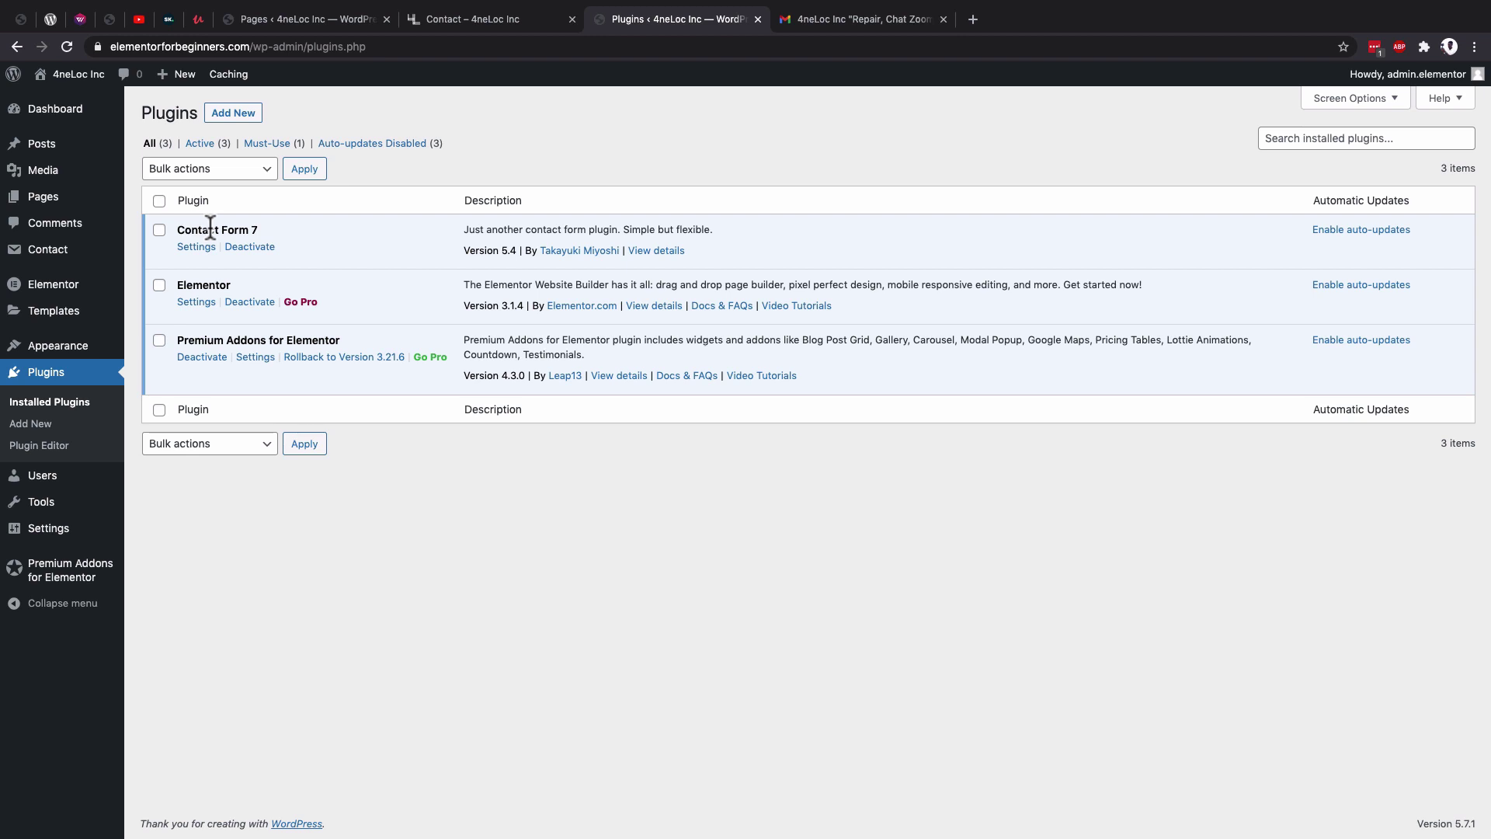
left_click(238, 117)
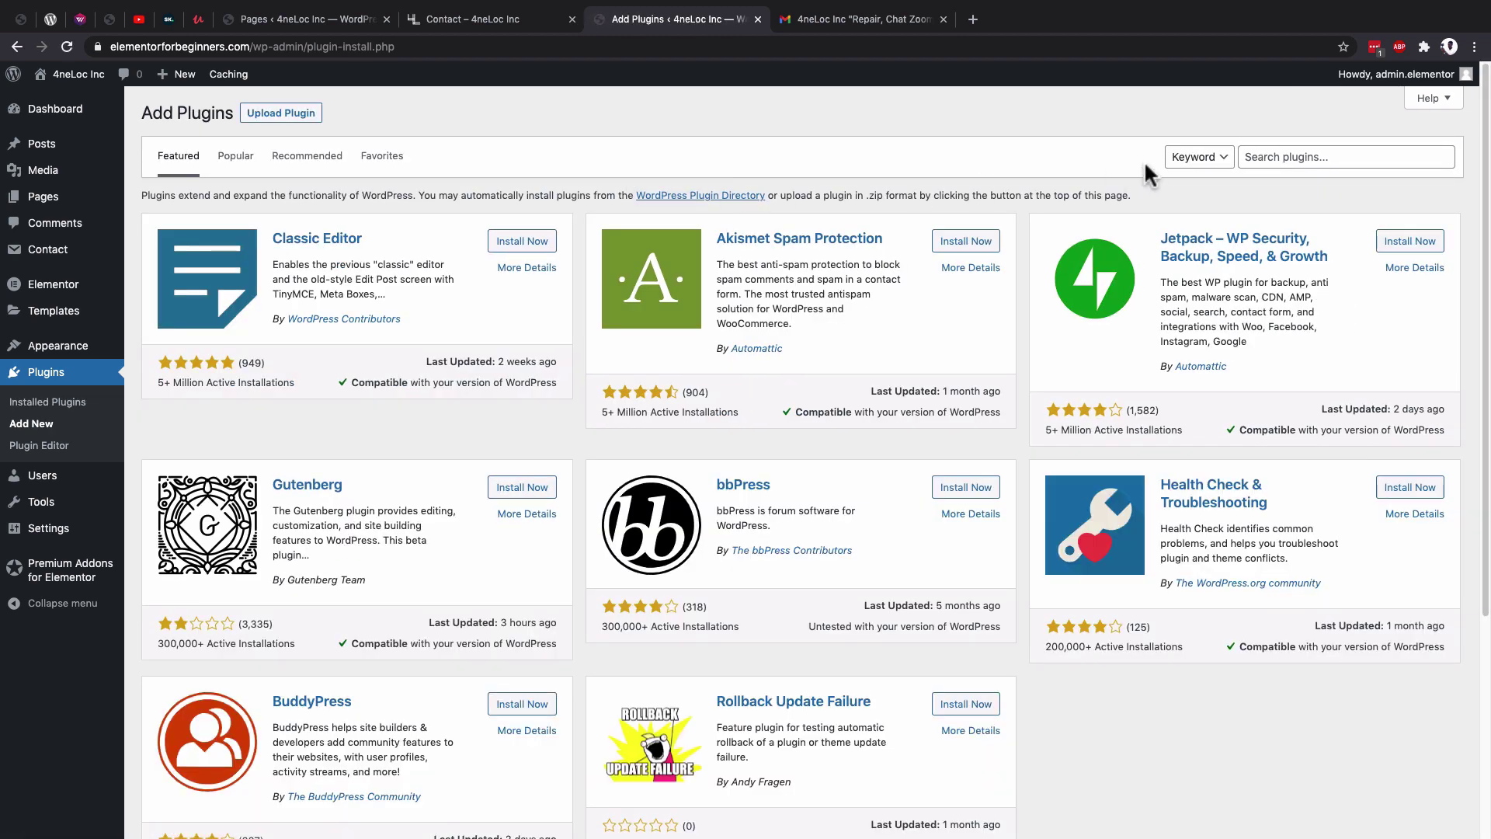
left_click(1289, 157)
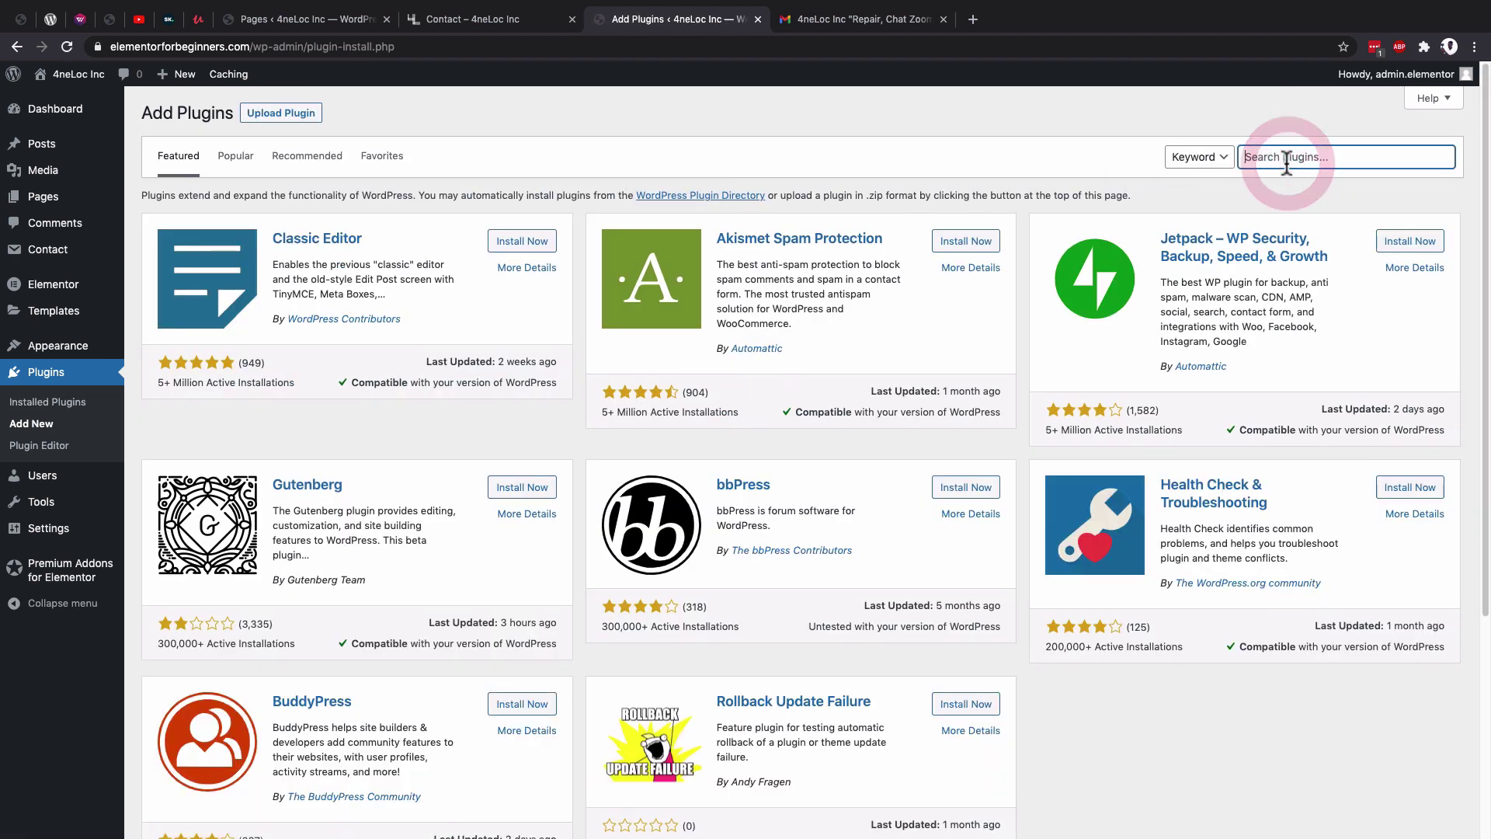
type("contac")
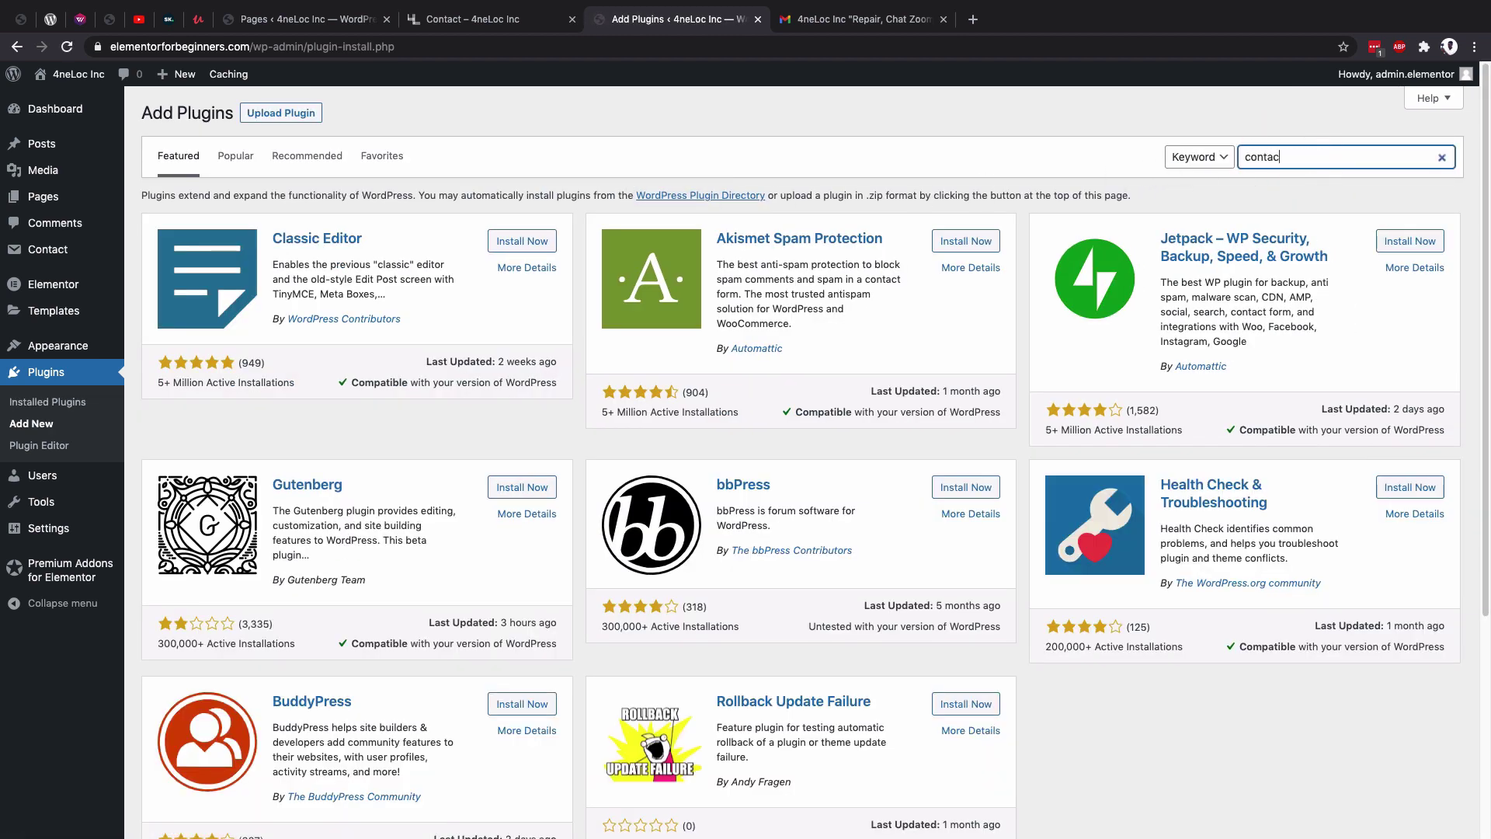
type("t form 7")
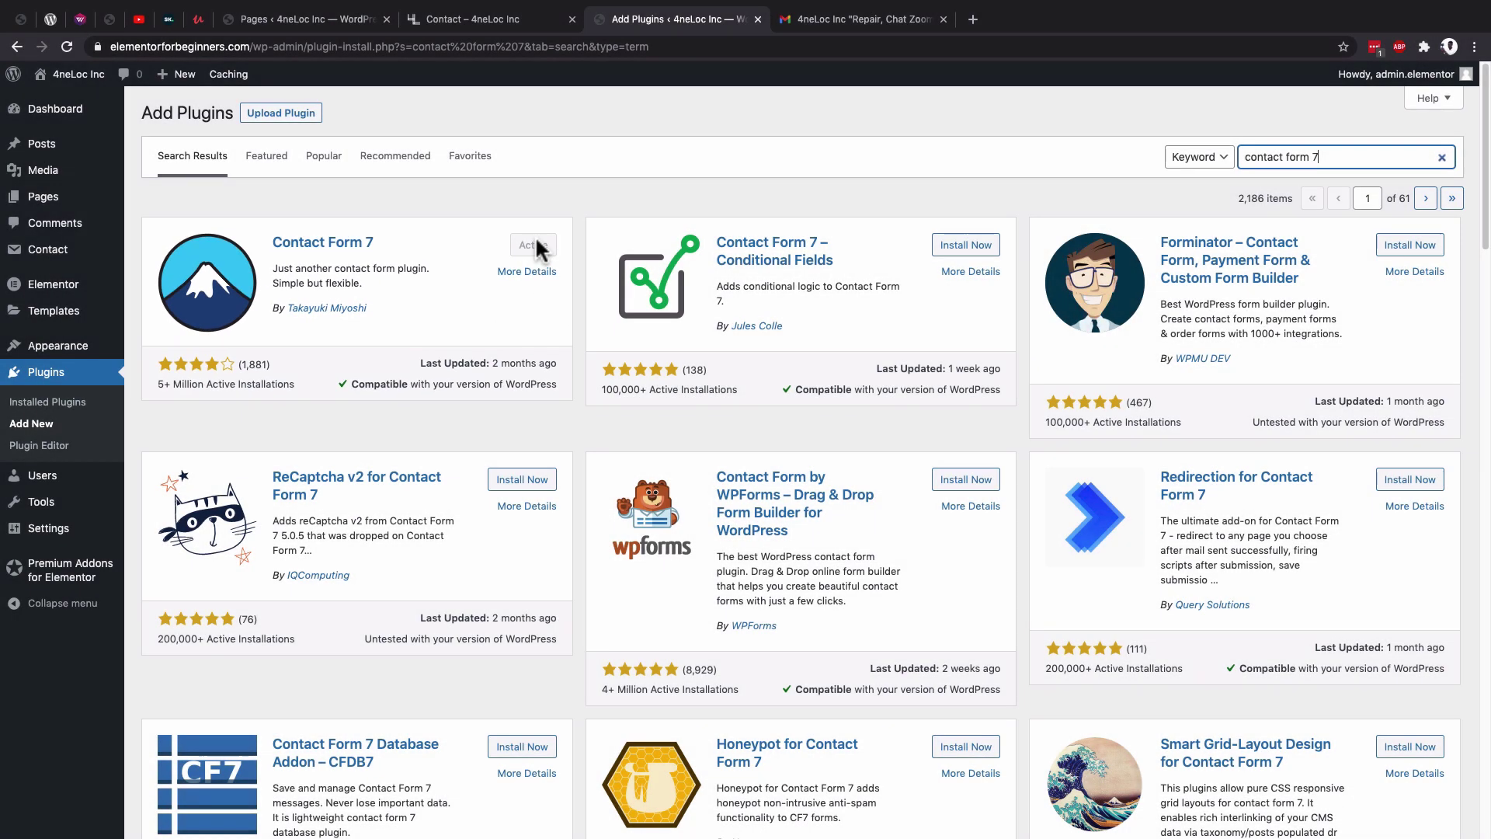
left_click(116, 372)
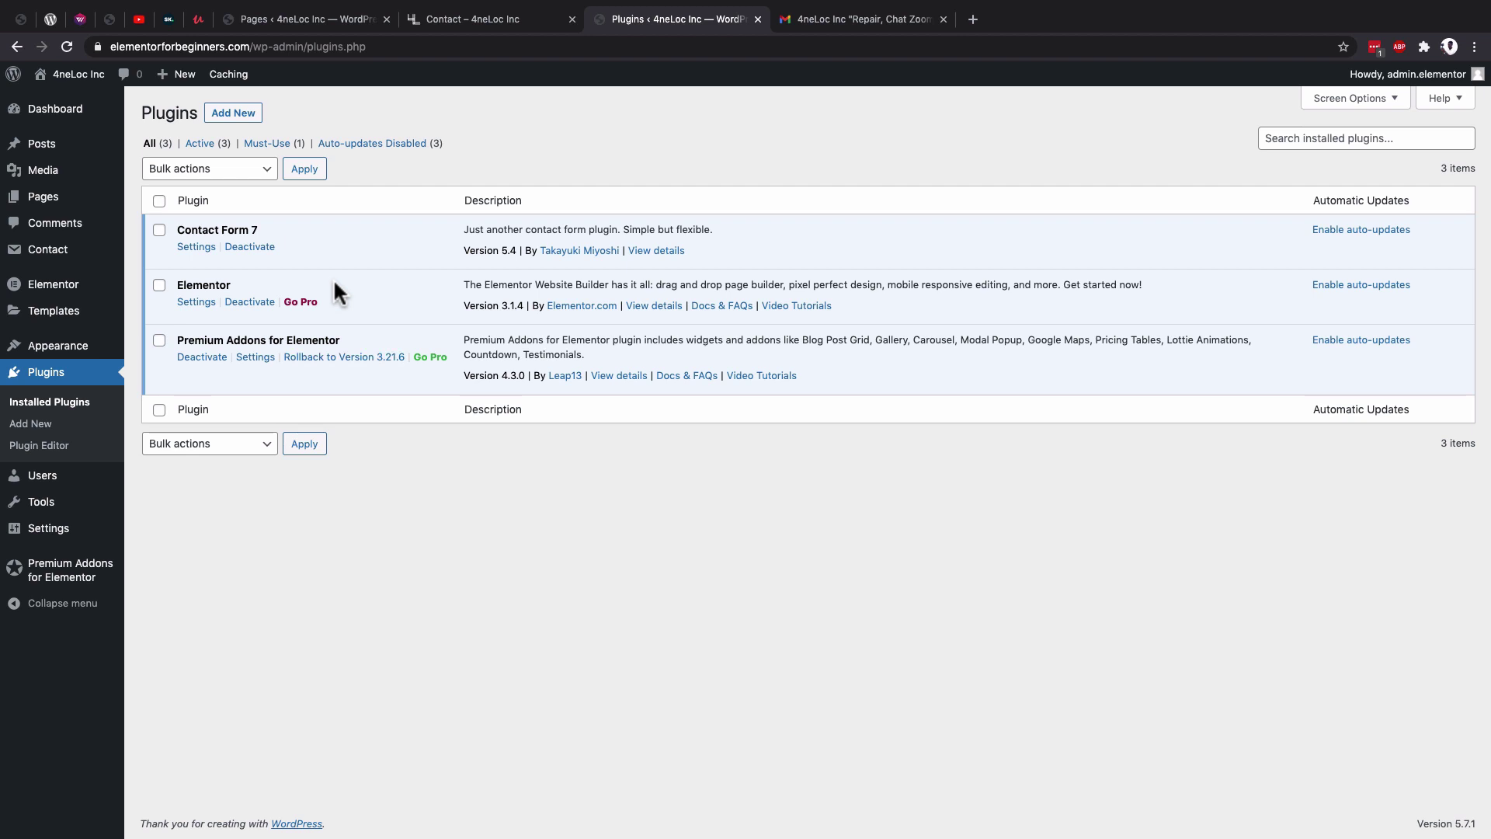
Copy the Contact form 1 shortcode from Contact Forms and go to the Pages list.
mouse_move(45, 258)
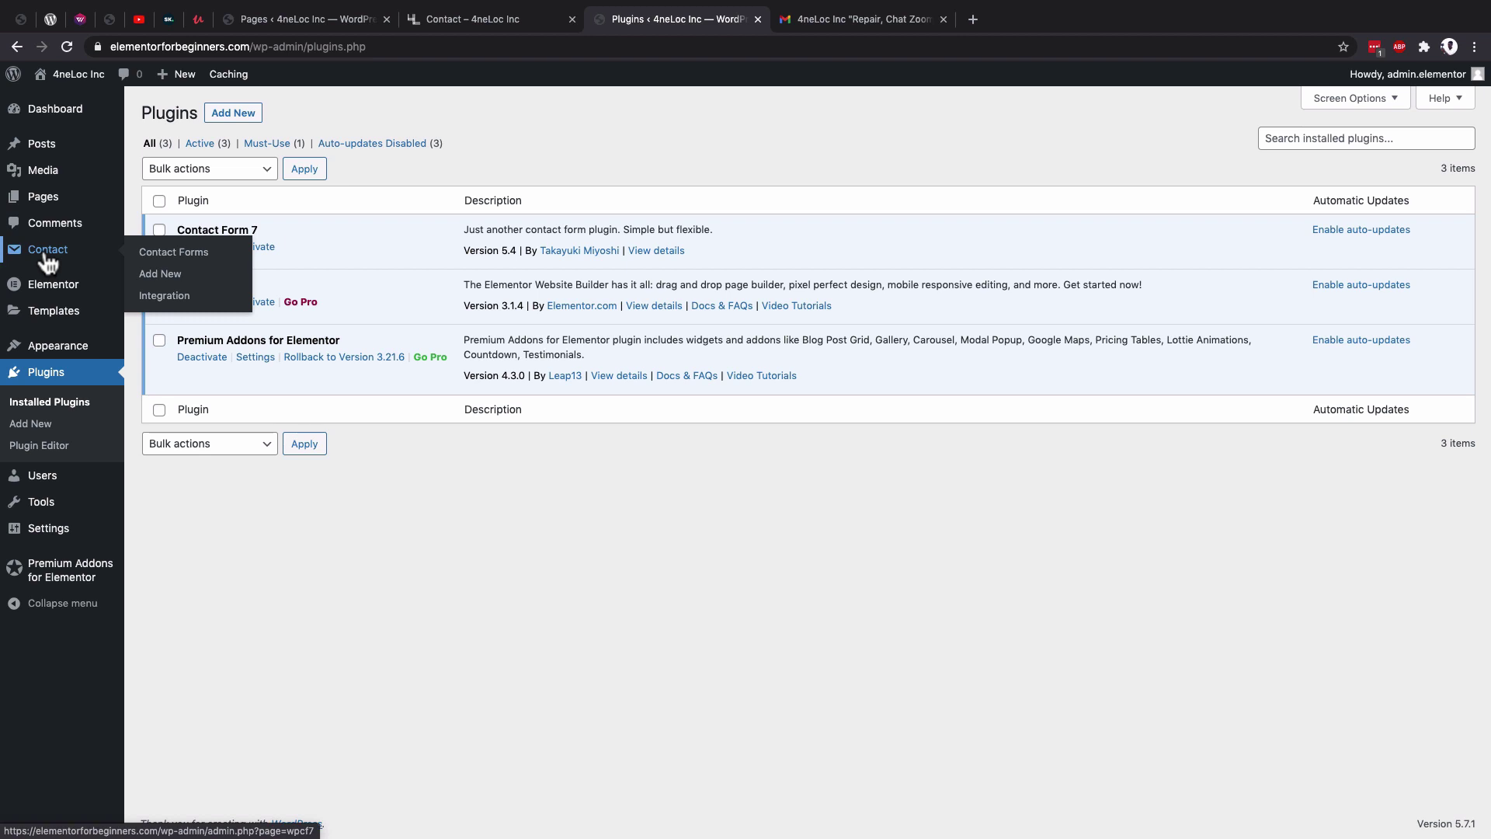
left_click(47, 261)
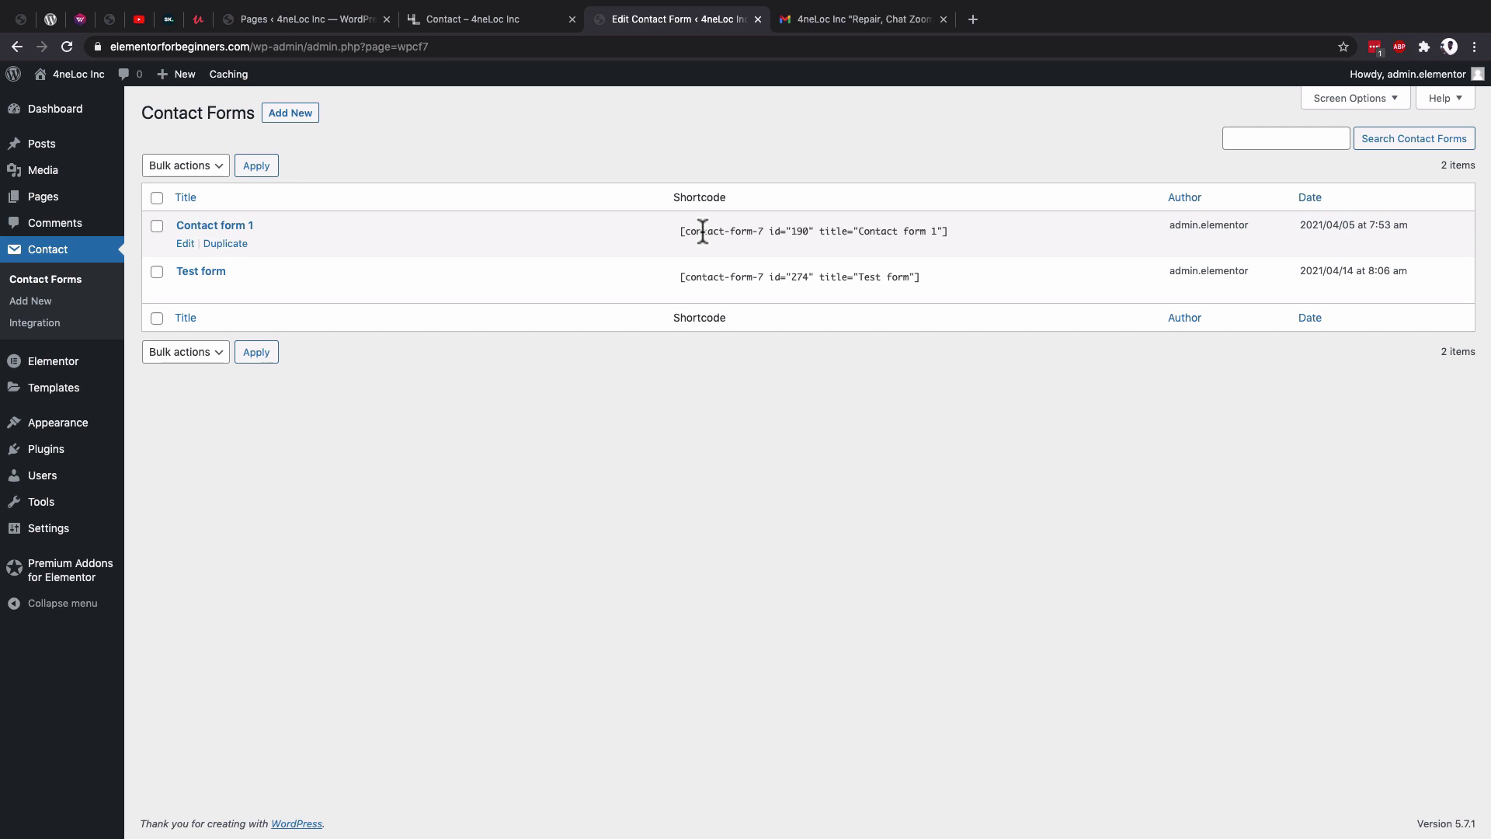
left_click(703, 231)
key("super+c")
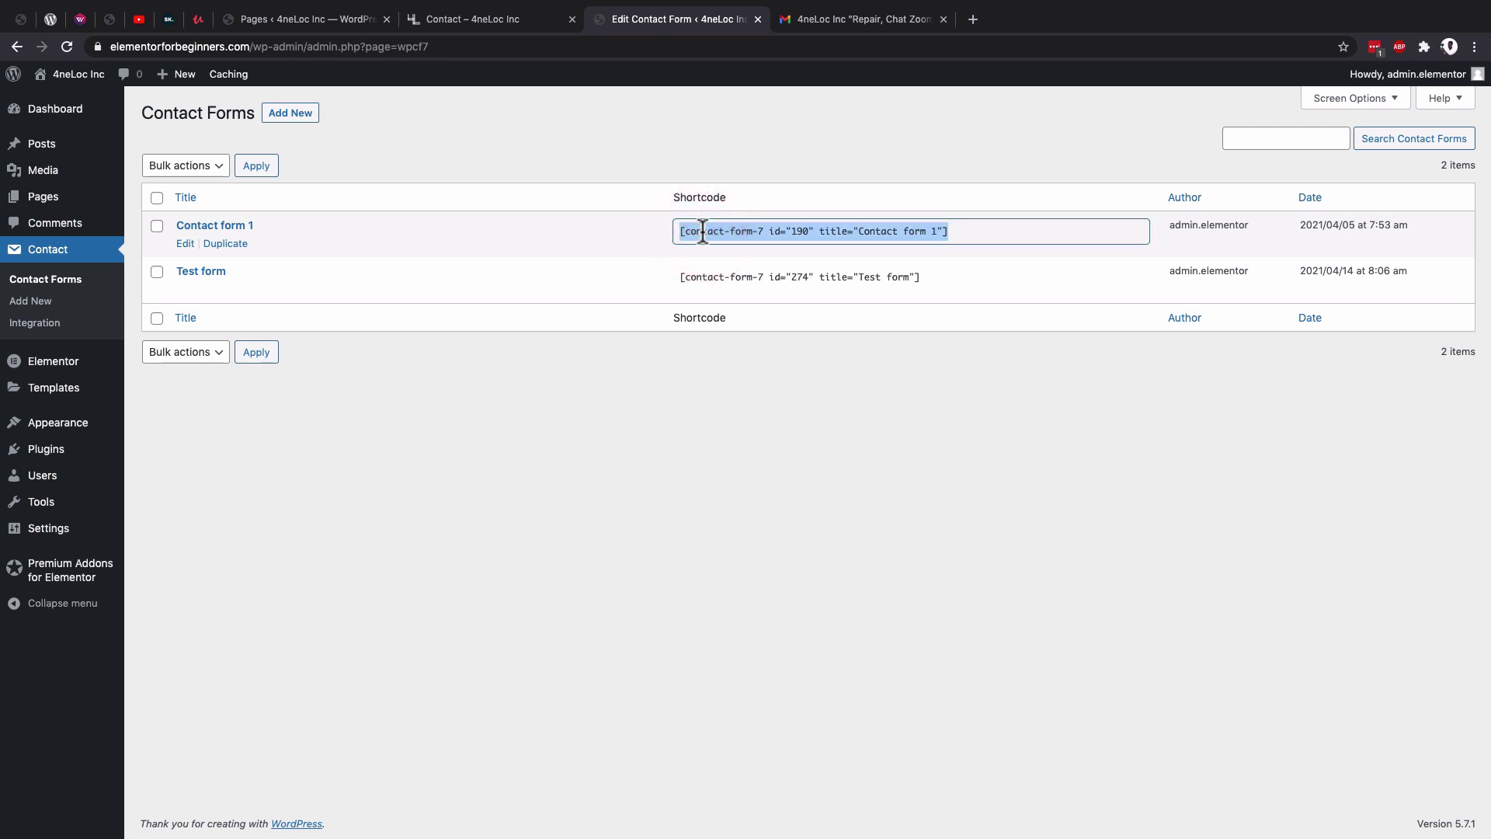
left_click(289, 17)
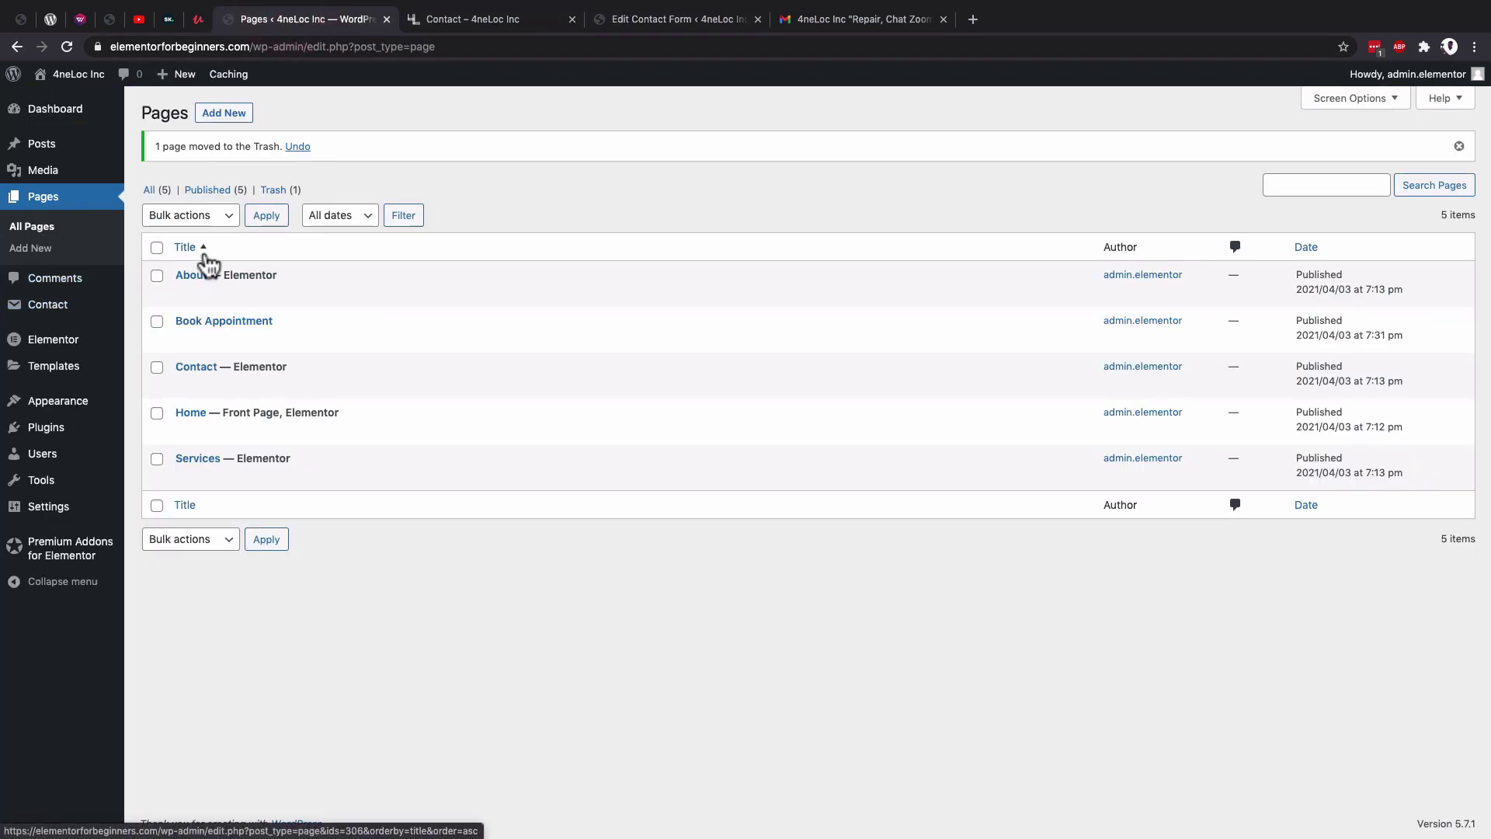
mouse_move(230, 393)
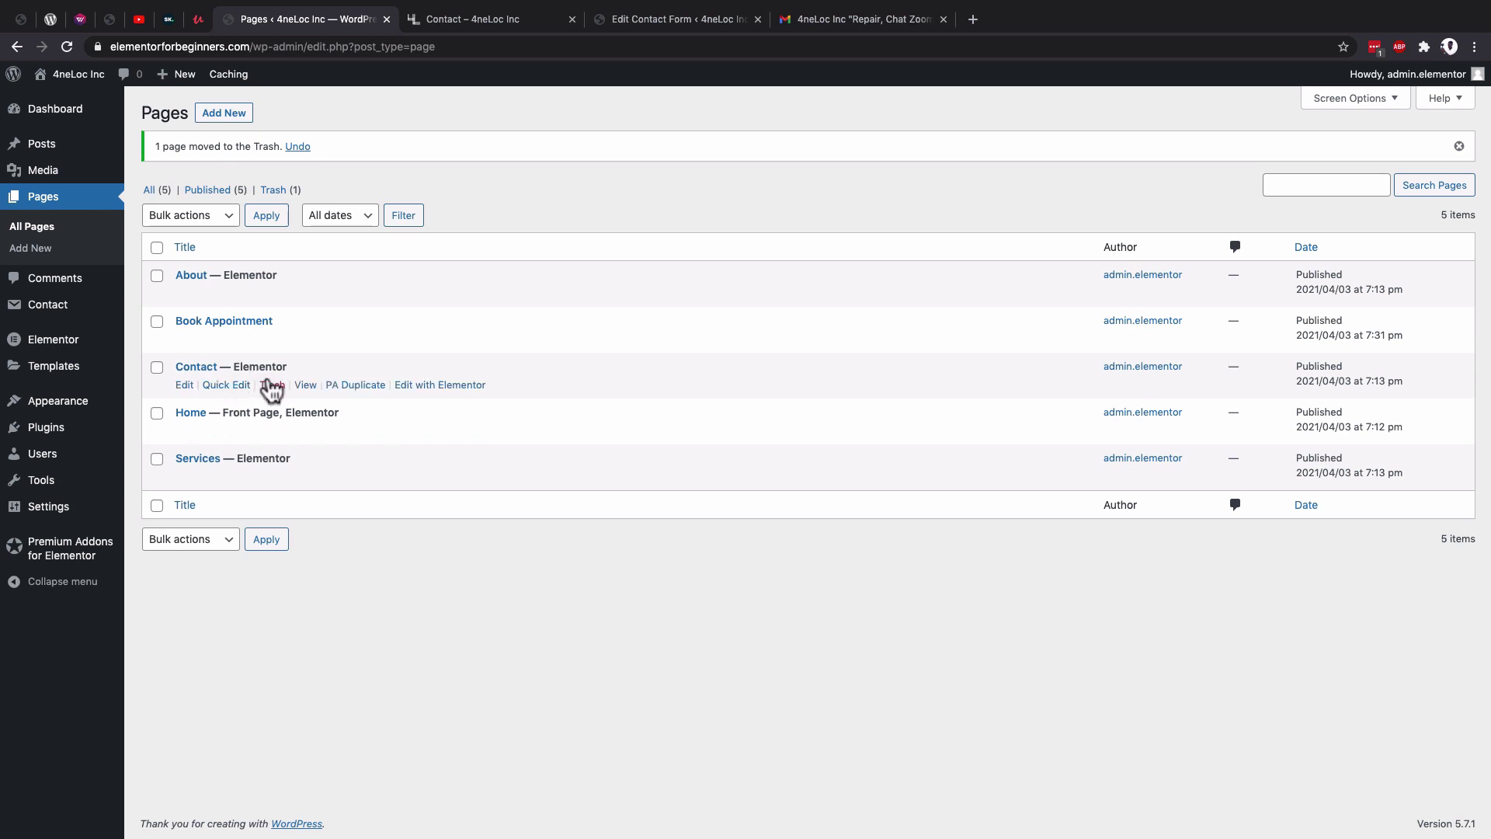
Open the Contact page in Elementor and insert an empty section below the styled form.
left_click(453, 388)
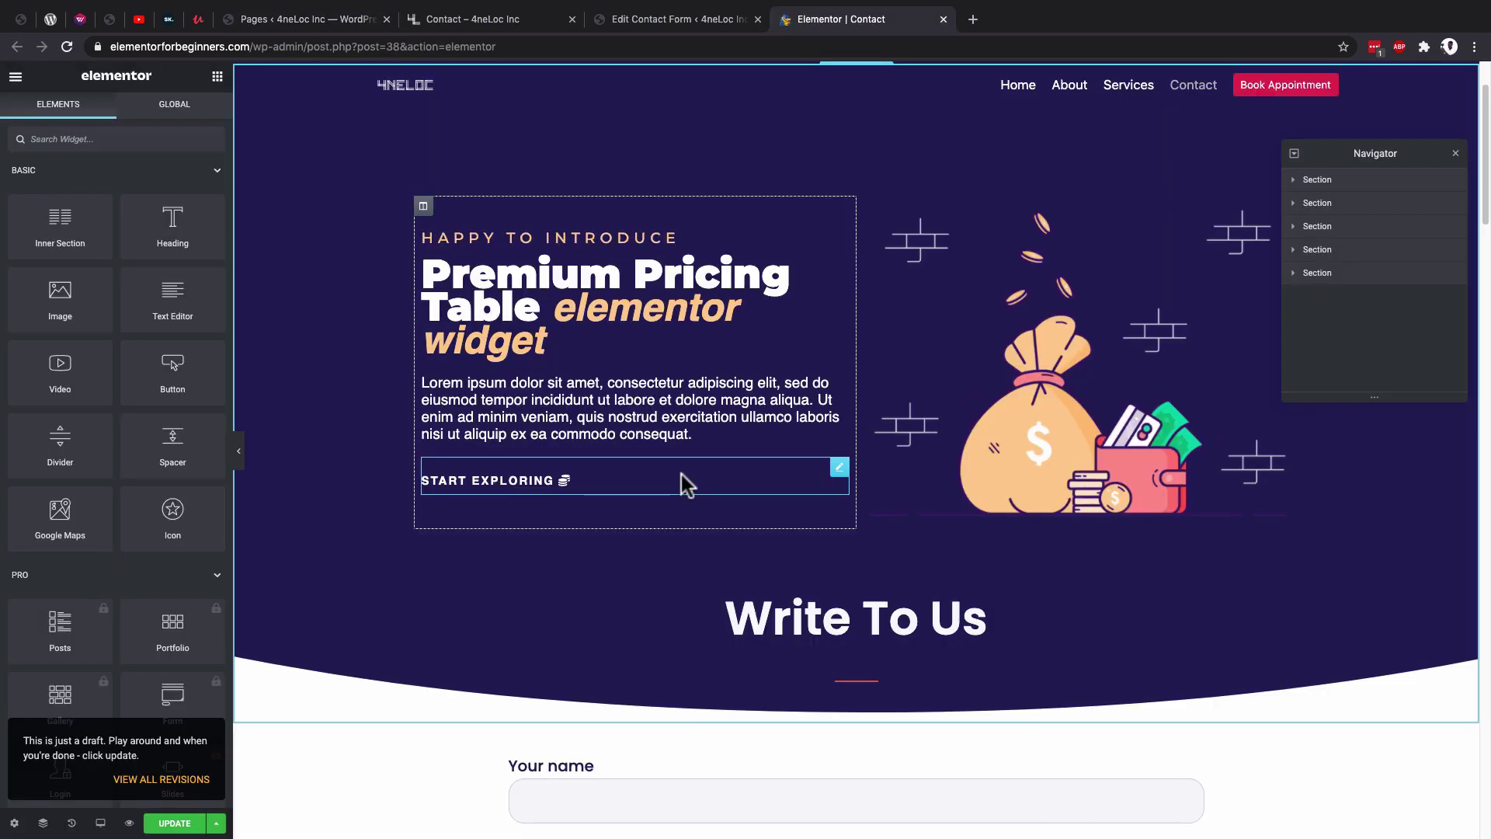
scroll(681, 474, "down", 5)
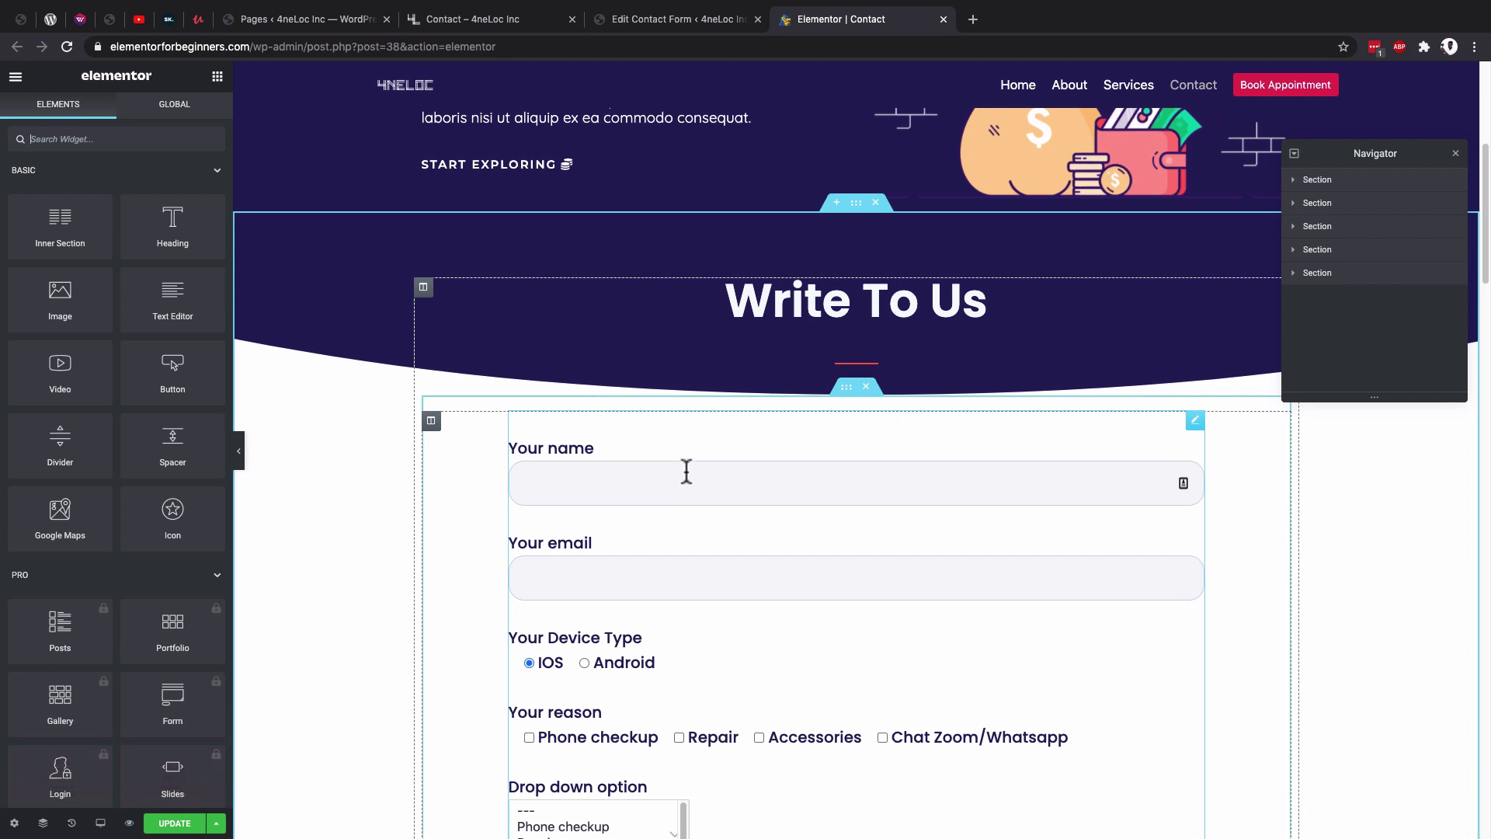
scroll(686, 474, "down", 10)
left_click(814, 454)
left_click(836, 444)
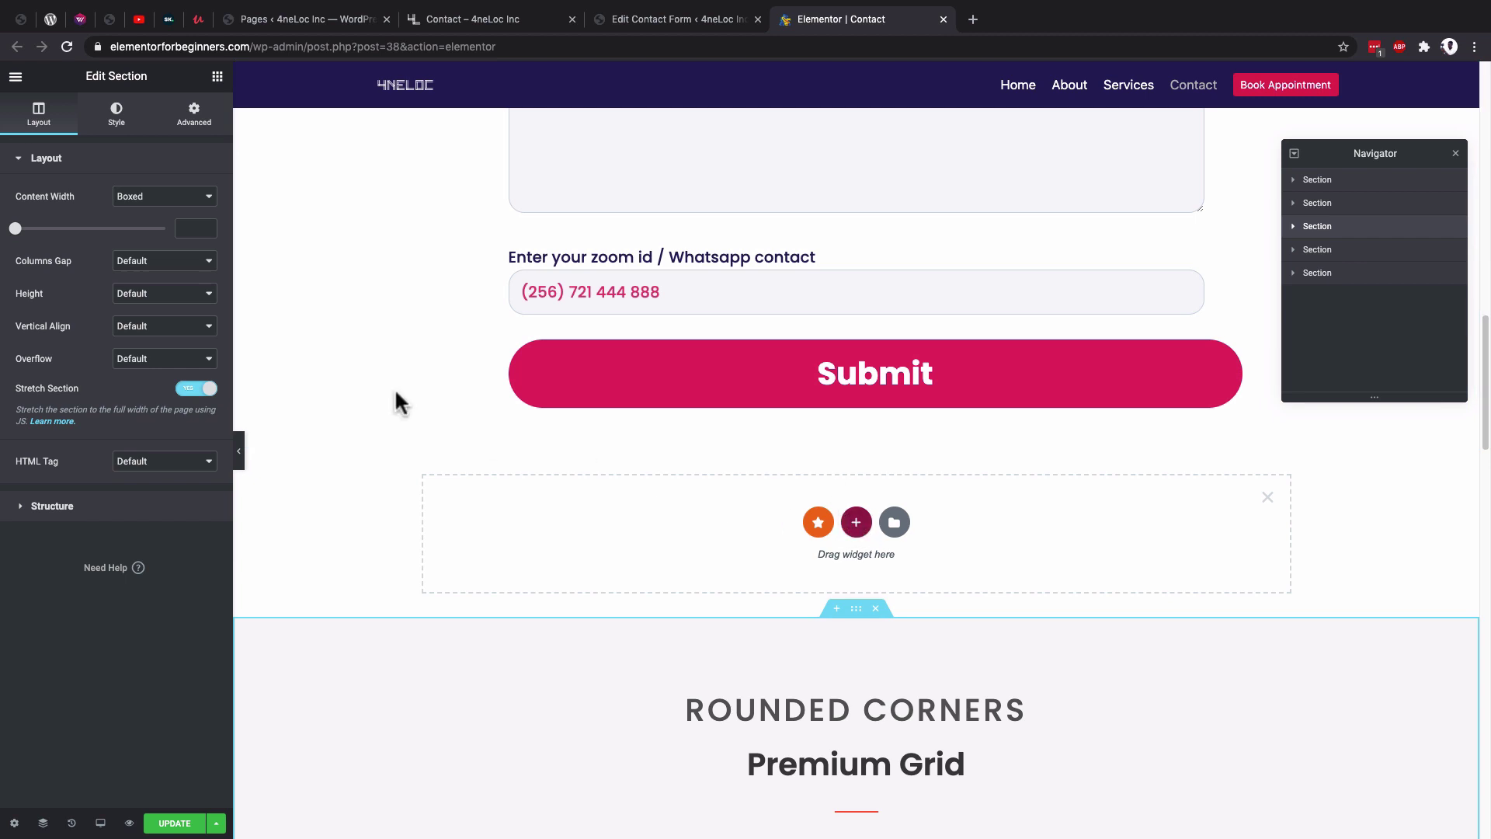
Drop a Shortcode widget into the new section and paste the Contact form 1 shortcode.
left_click(218, 77)
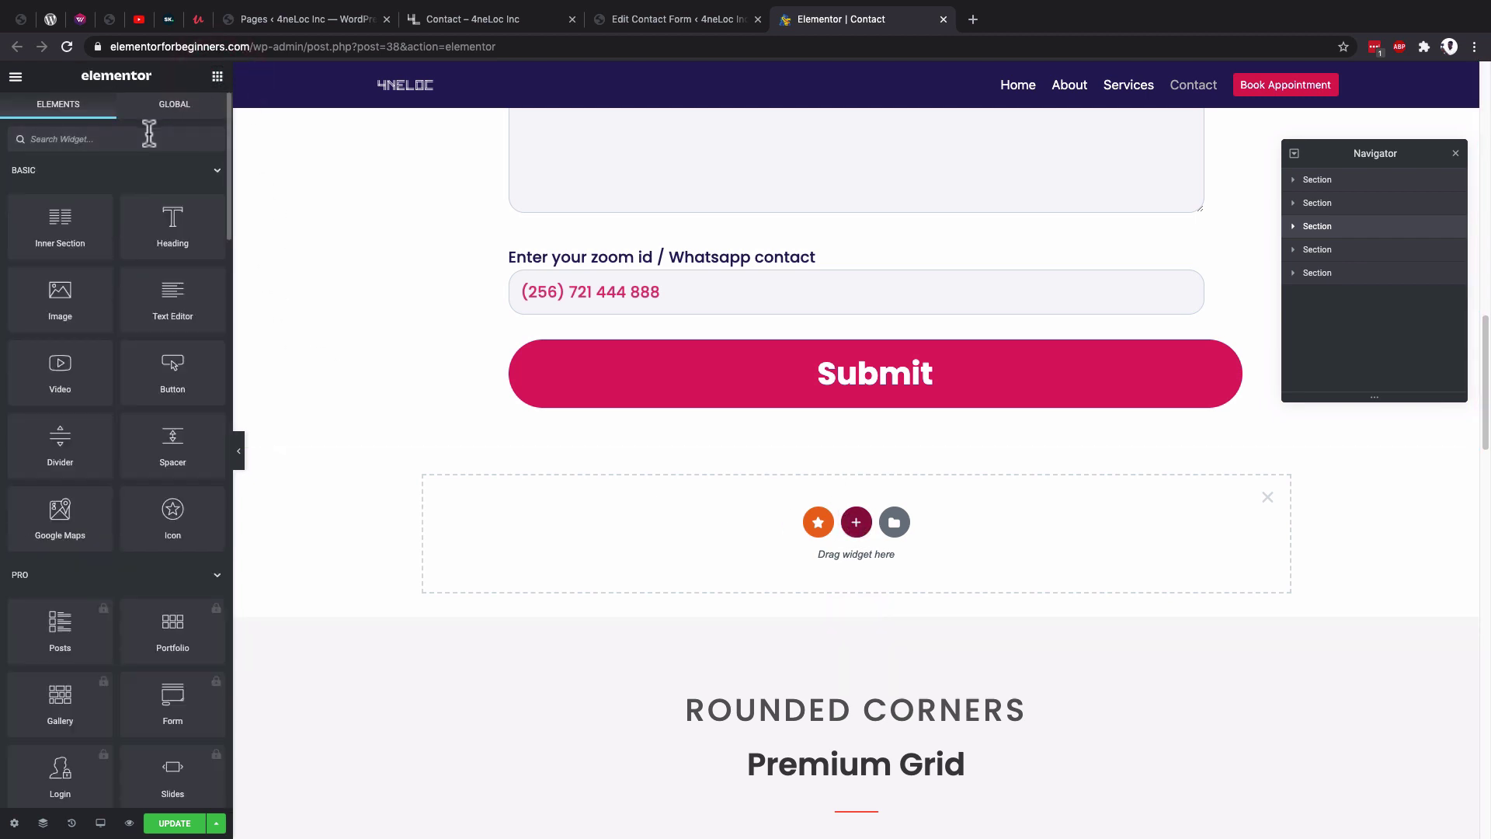
type("sho")
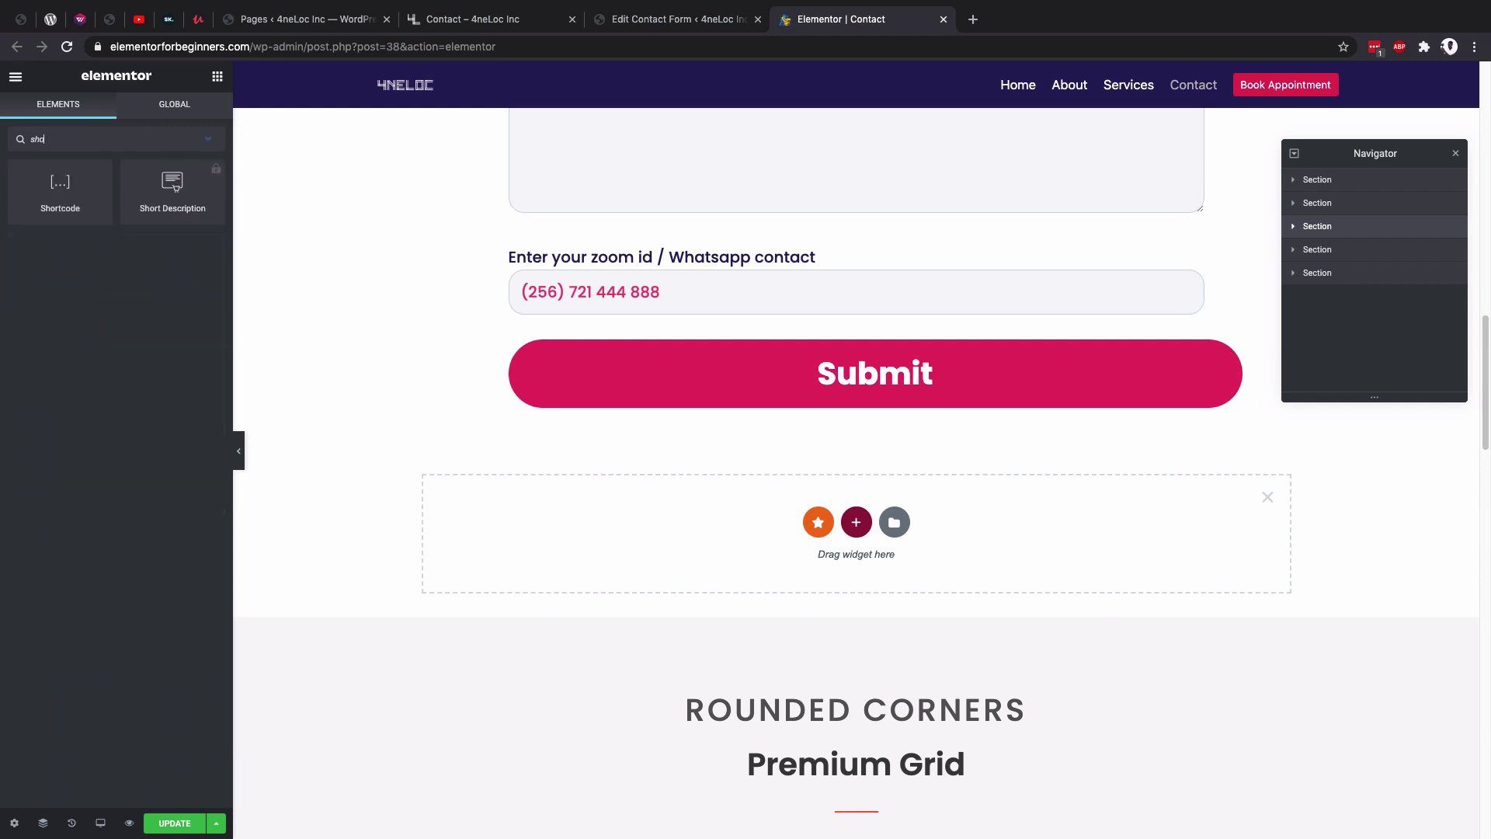
left_click_drag(60, 189, 725, 536)
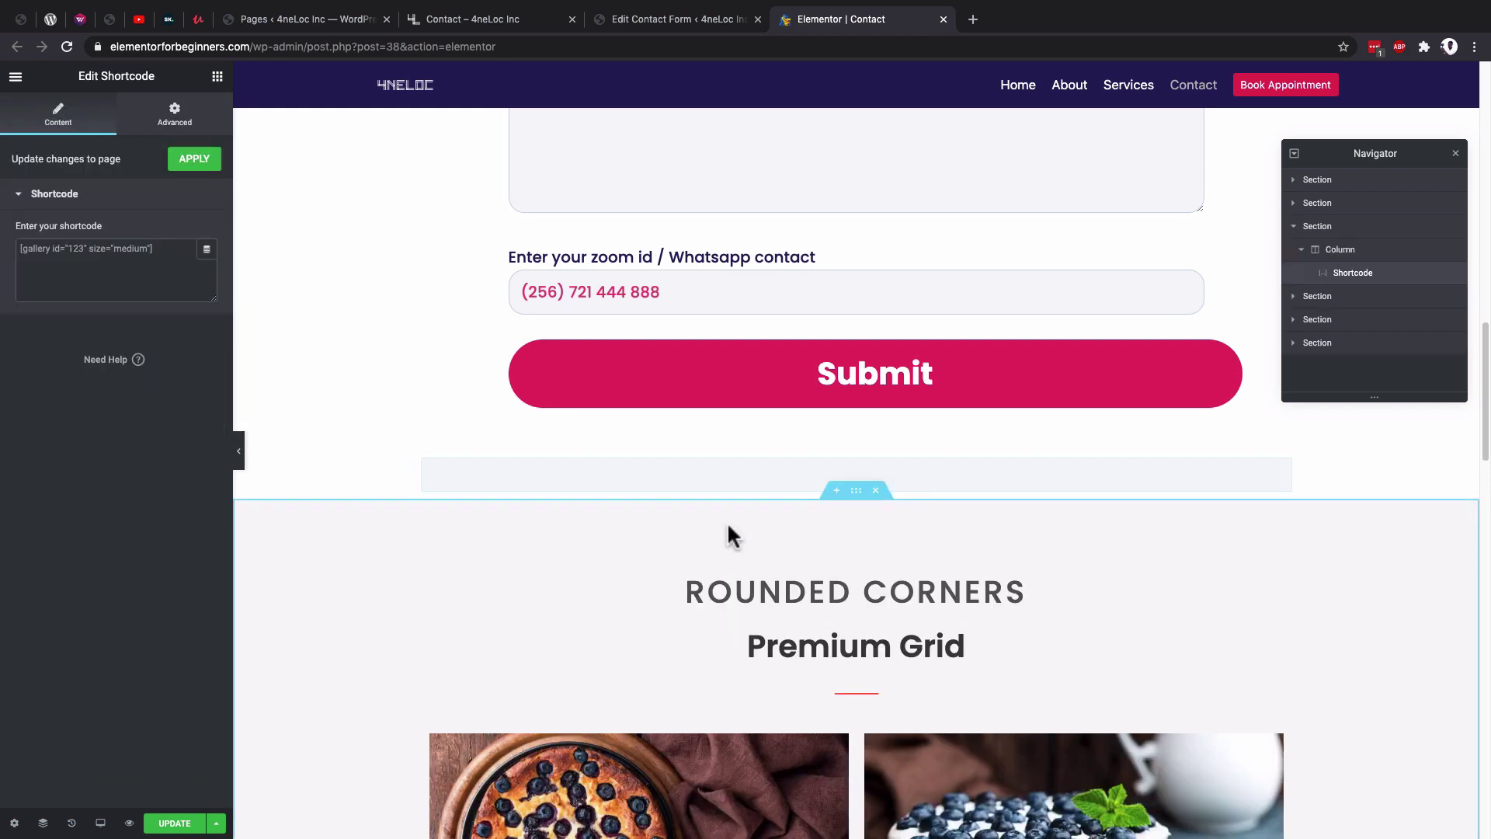
left_click(127, 249)
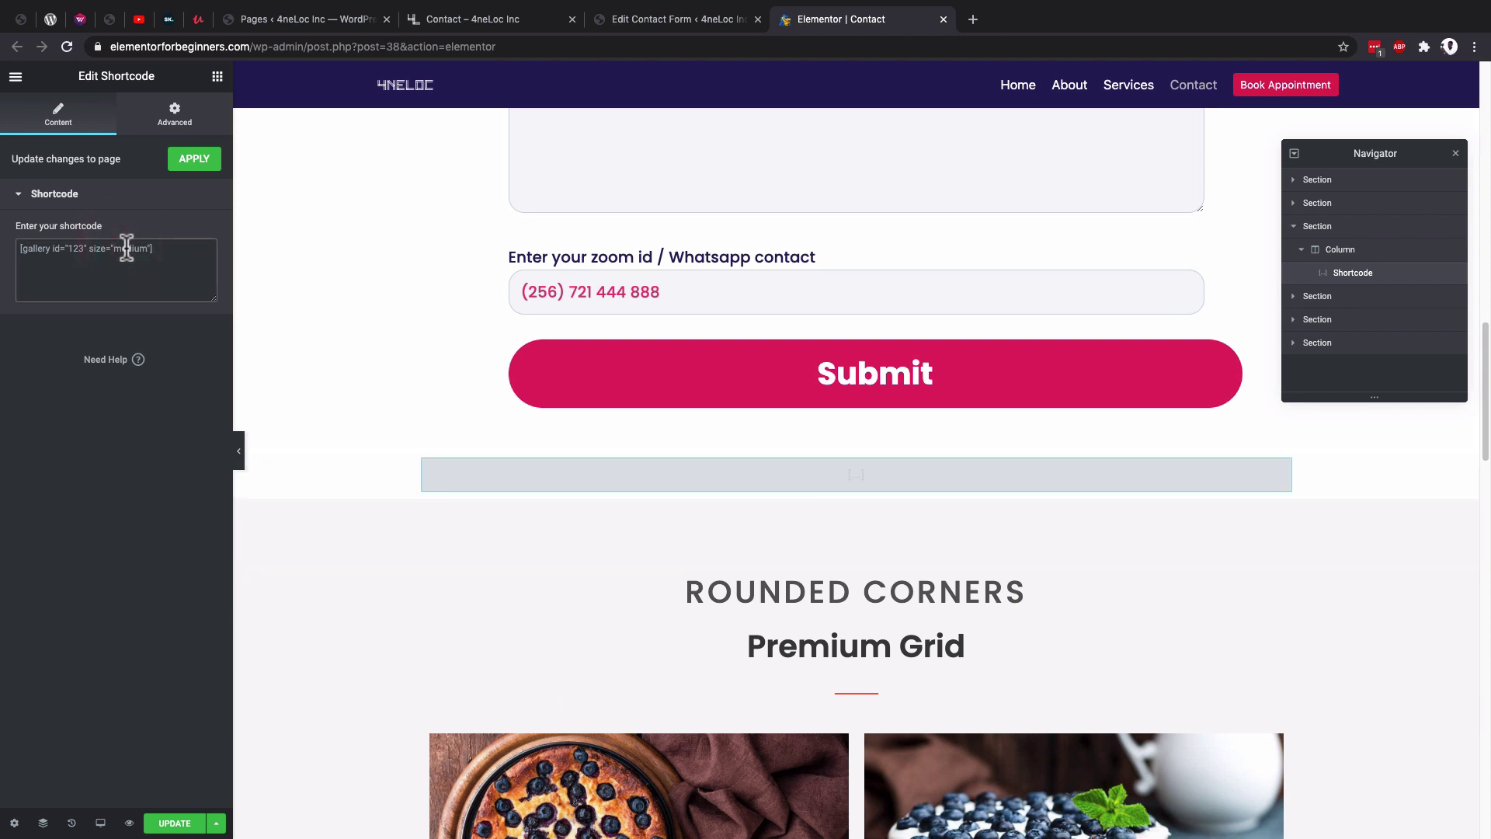
key("super+v")
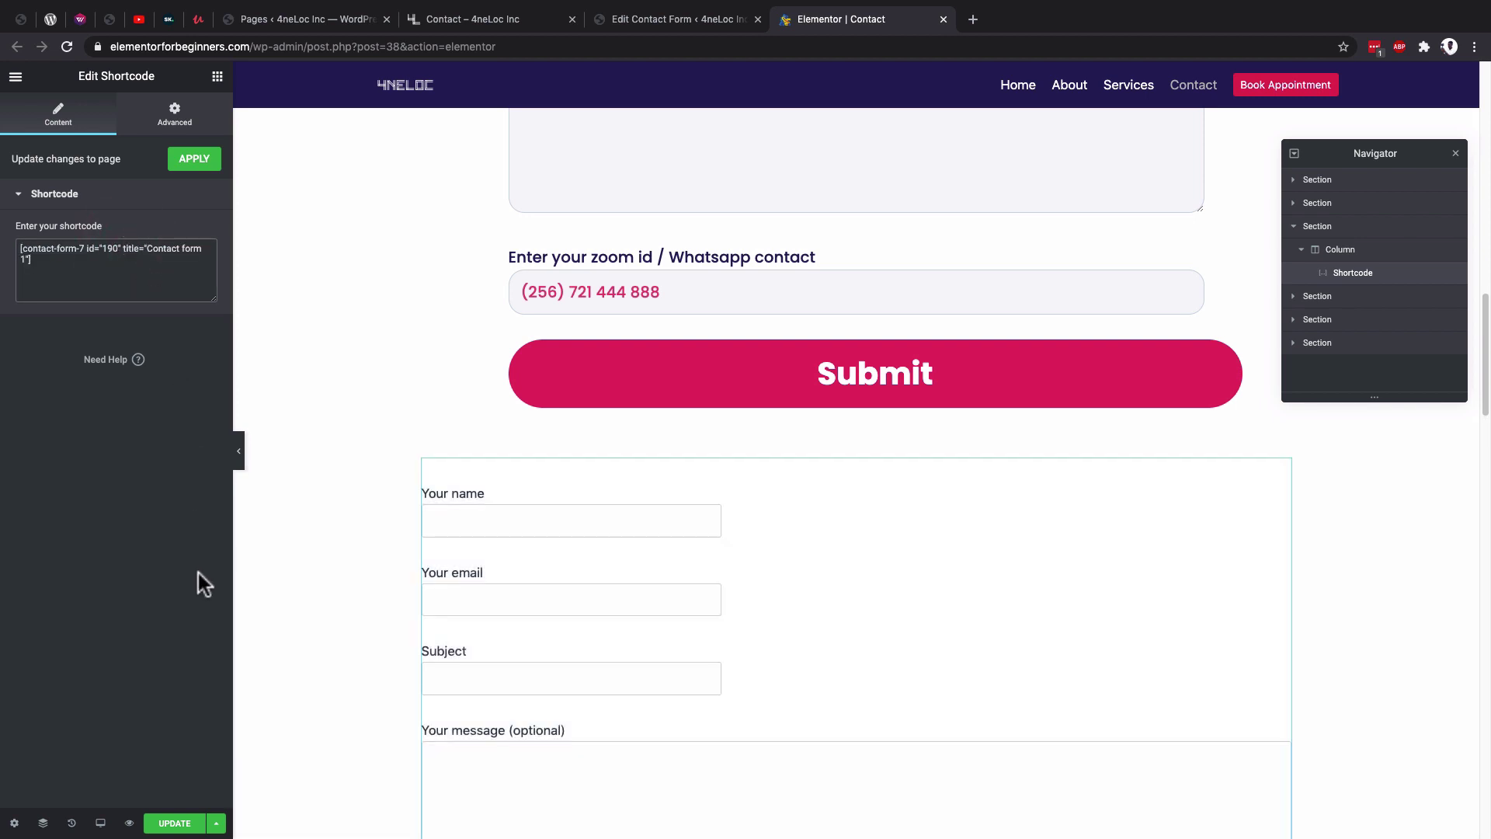
scroll(432, 598, "down", 2)
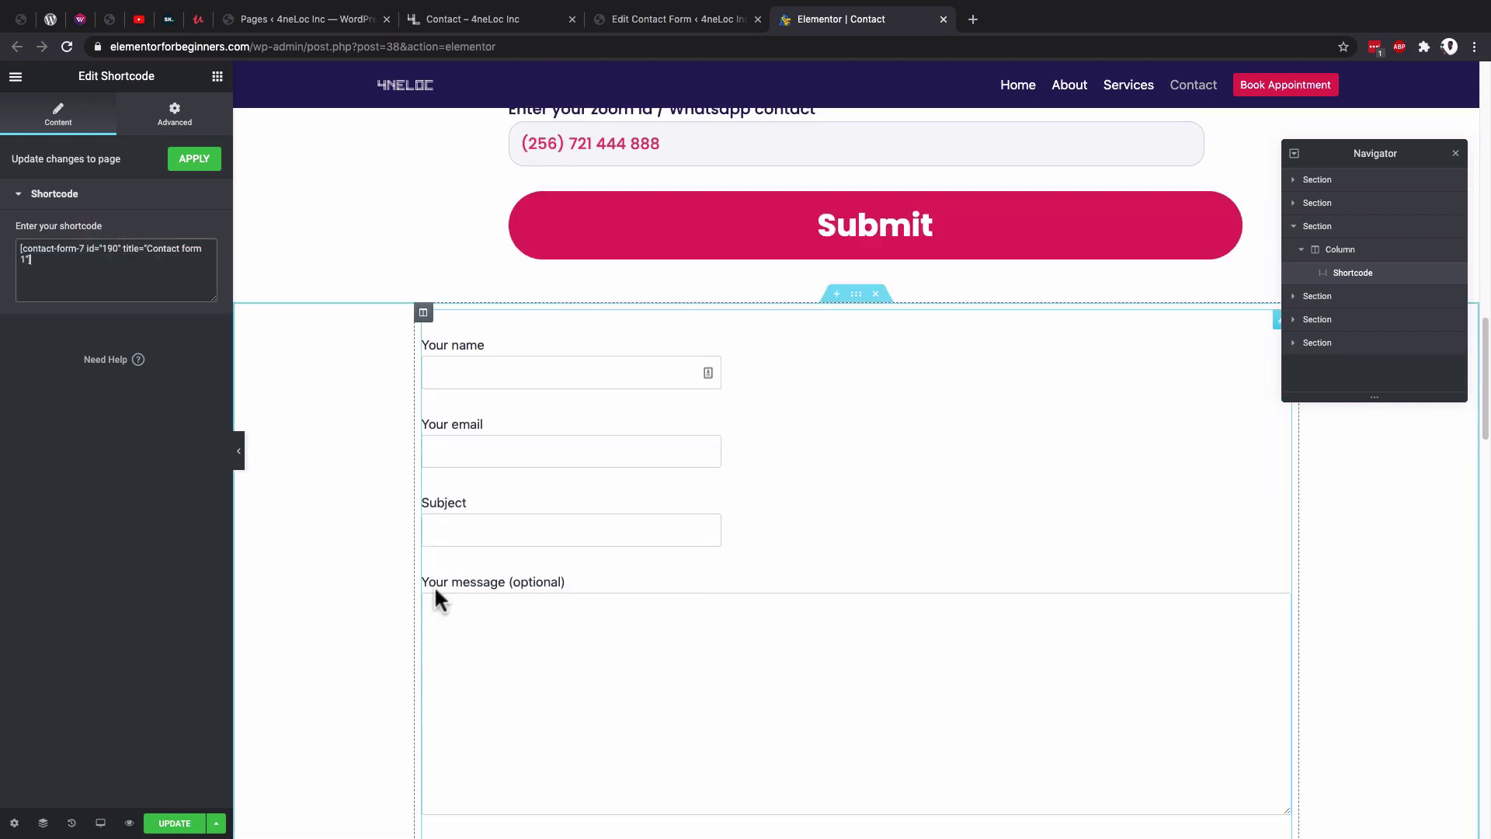
scroll(685, 477, "down", 1)
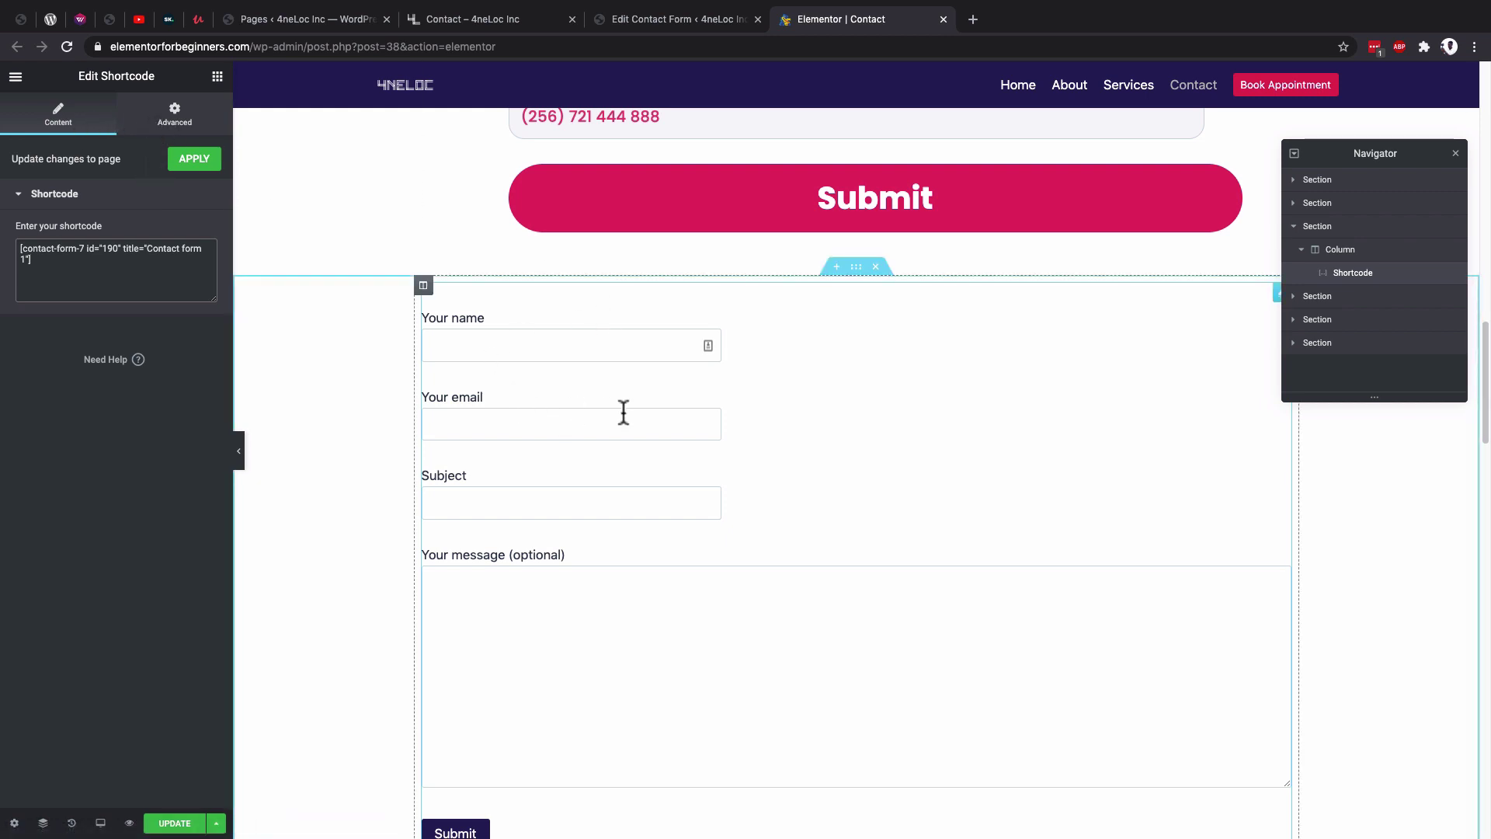
scroll(632, 413, "up", 5)
scroll(632, 311, "up", 9)
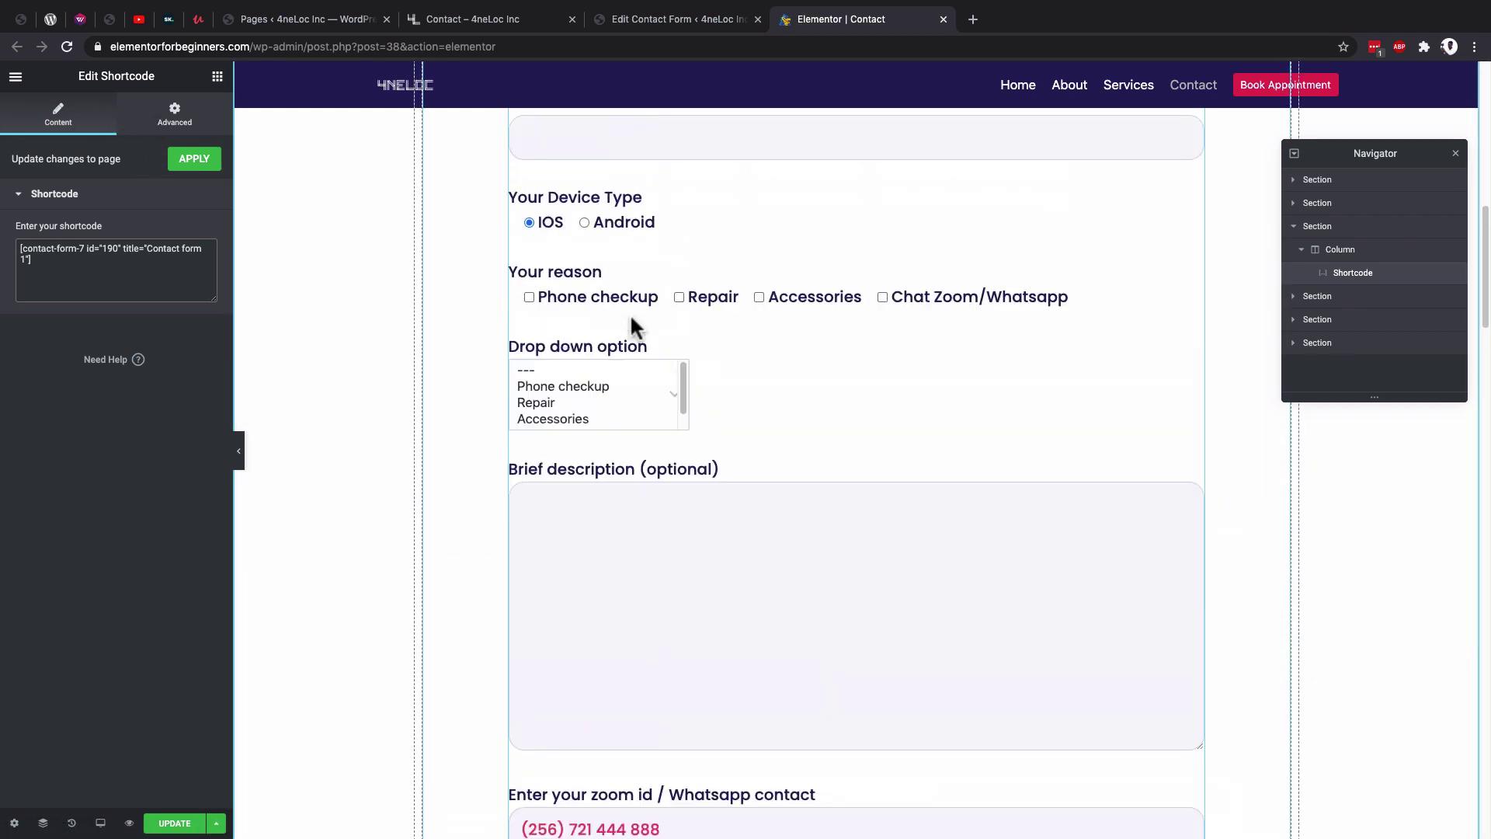
left_click(703, 279)
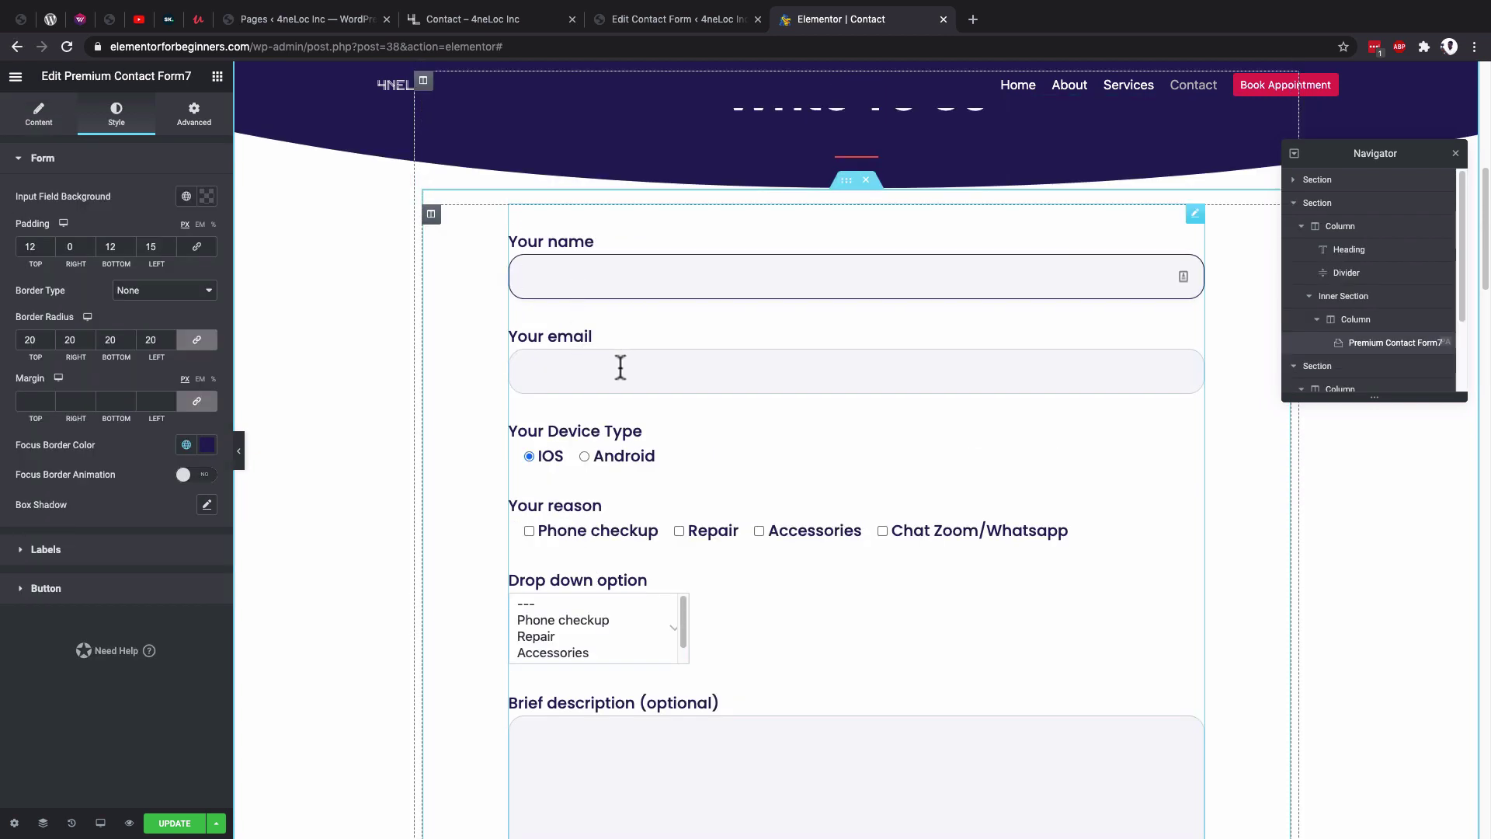
scroll(621, 367, "down", 5)
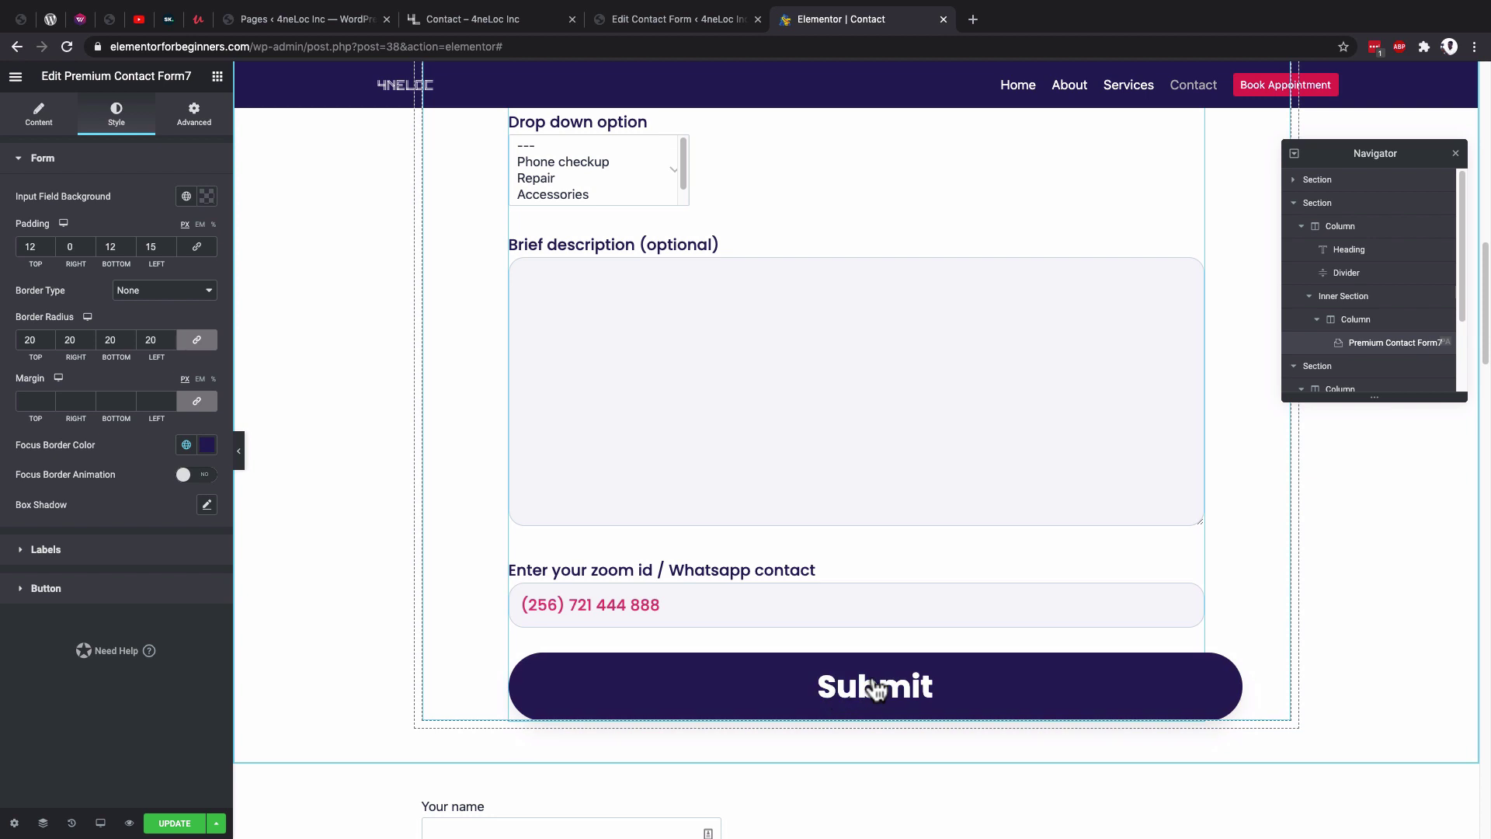
scroll(594, 412, "down", 5)
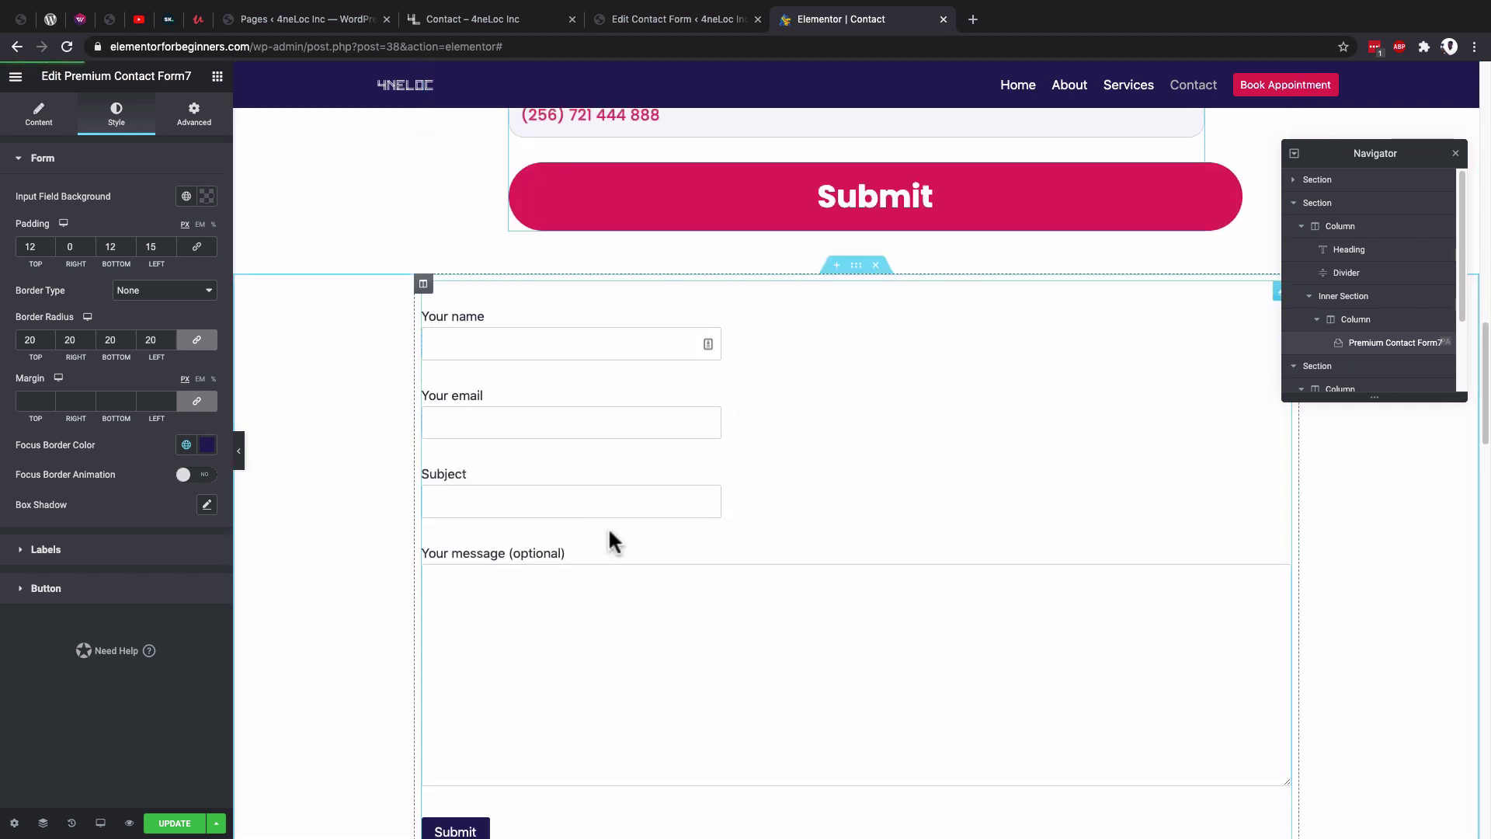
left_click(38, 116)
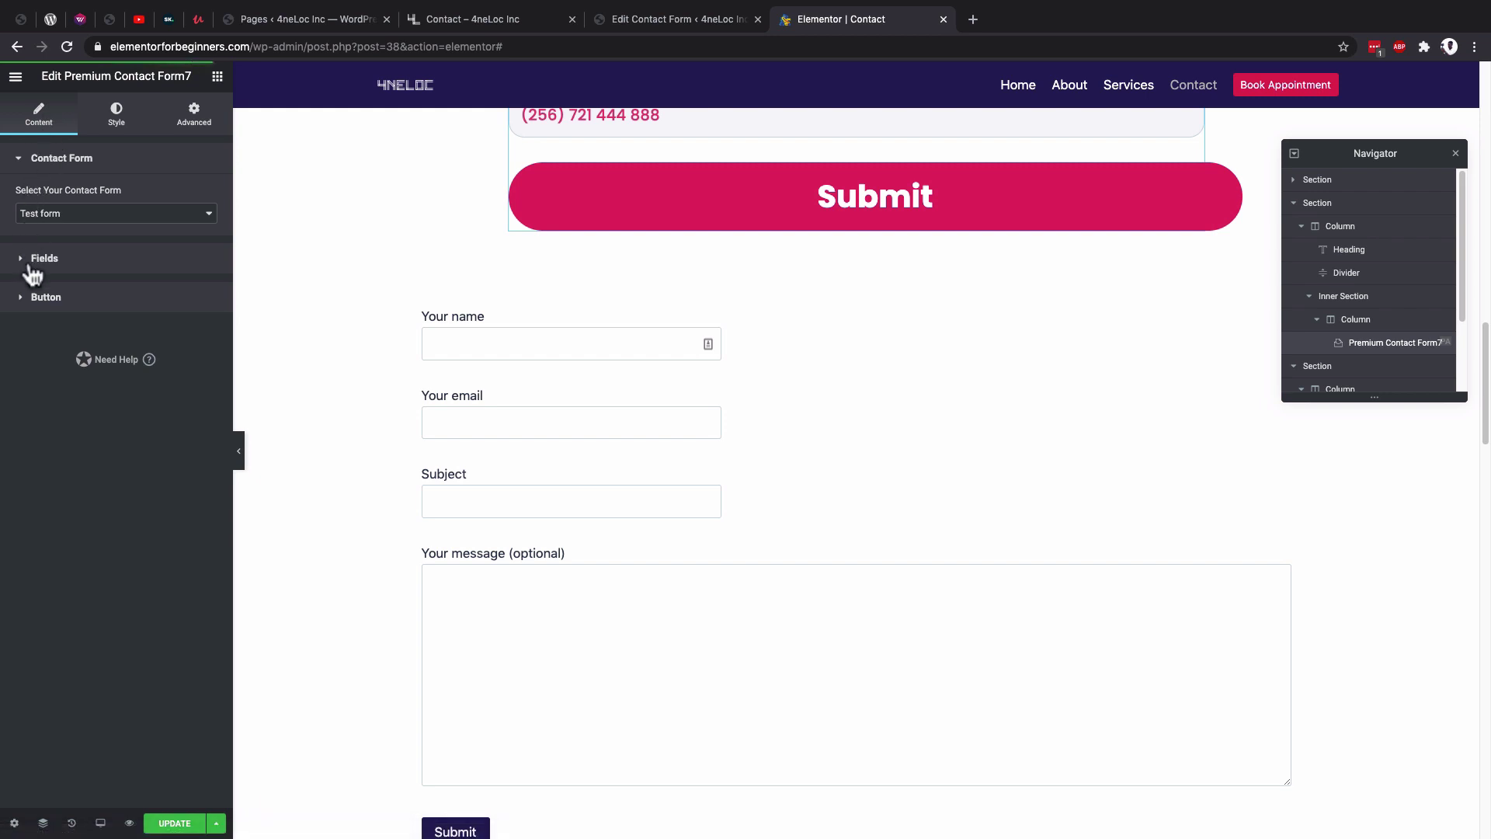
left_click(51, 260)
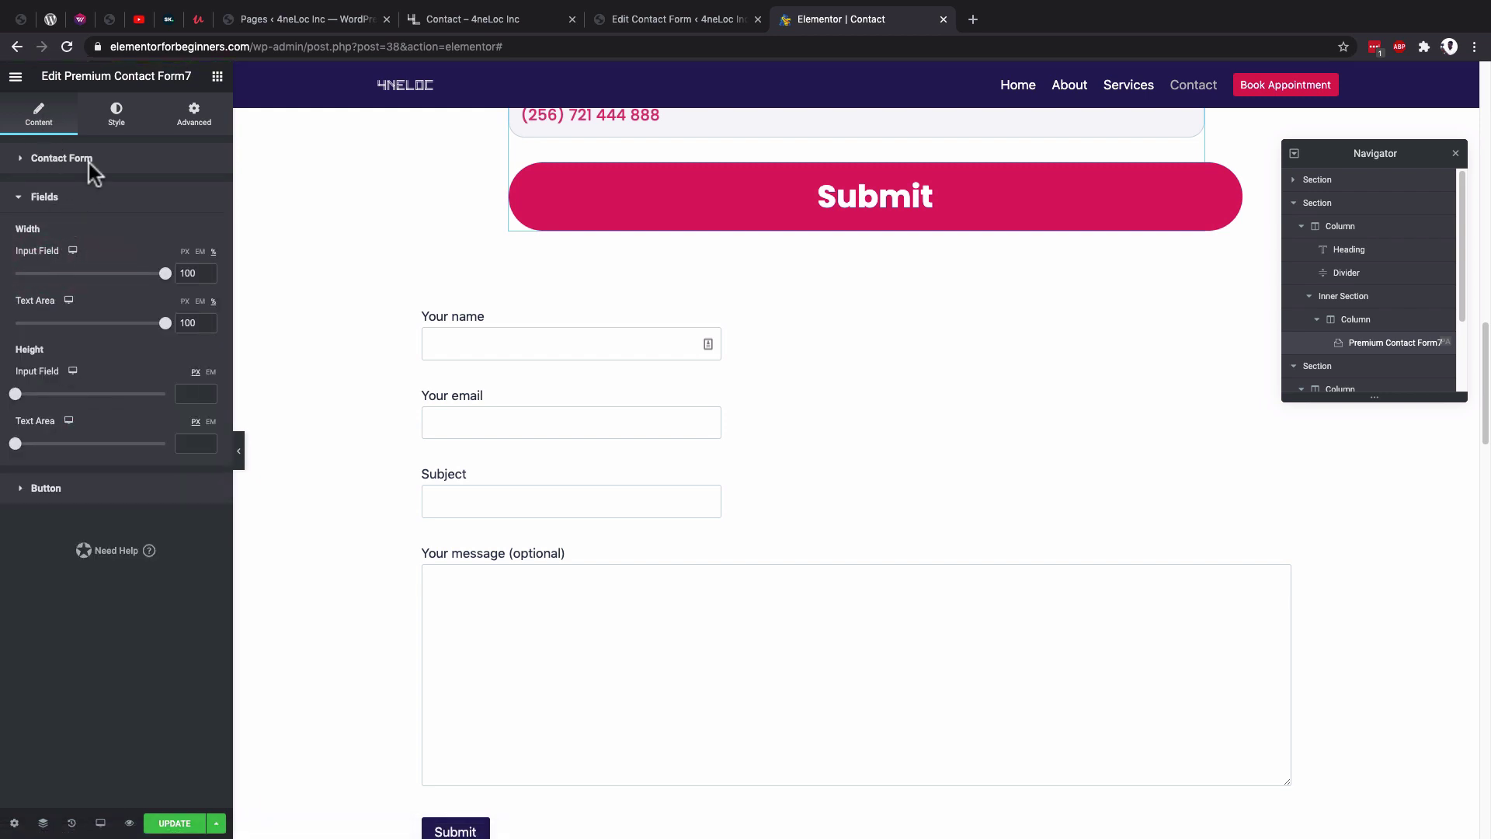
scroll(772, 423, "up", 1)
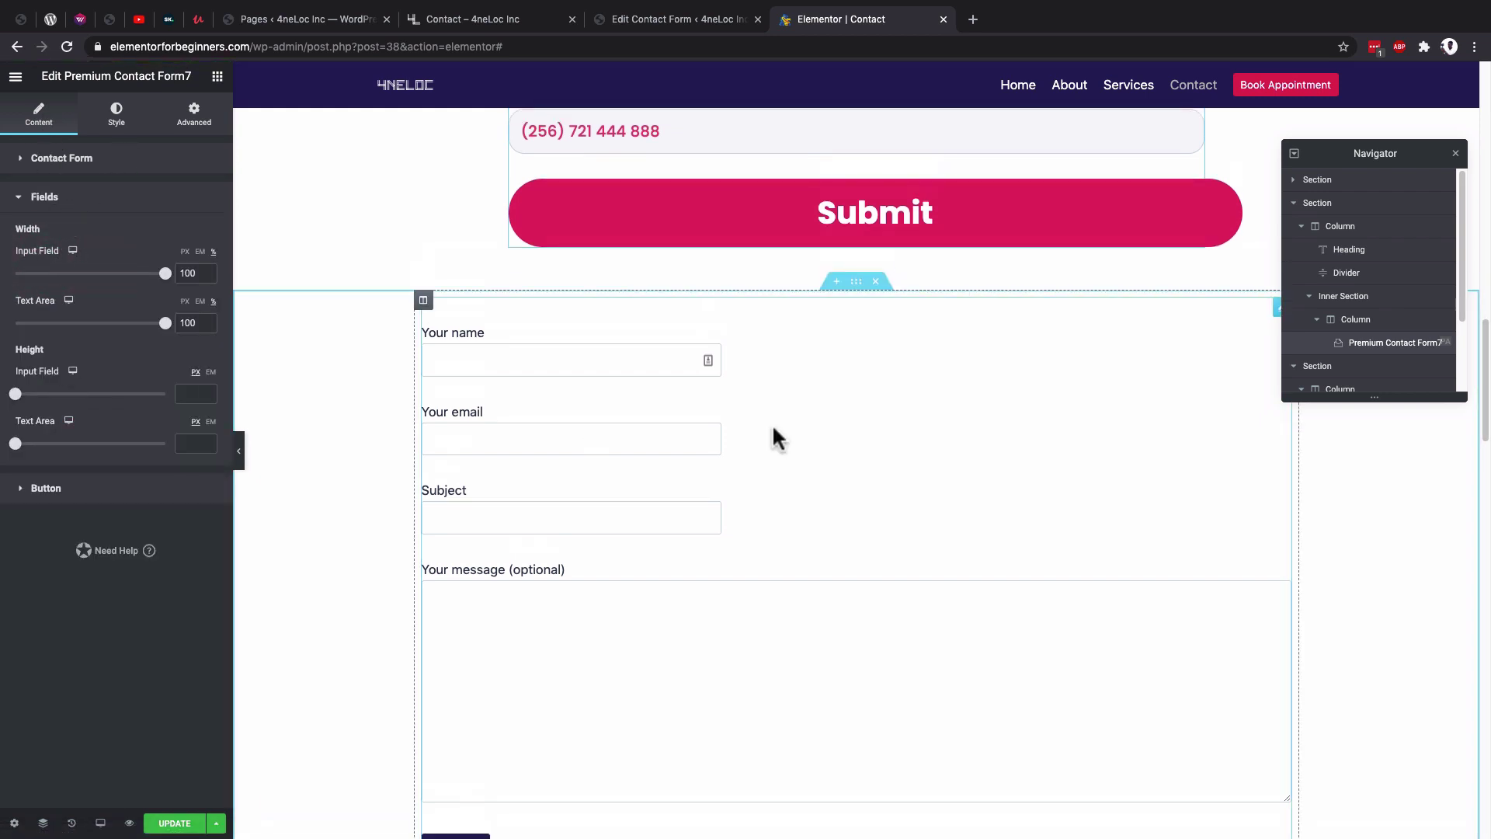
scroll(772, 424, "up", 1)
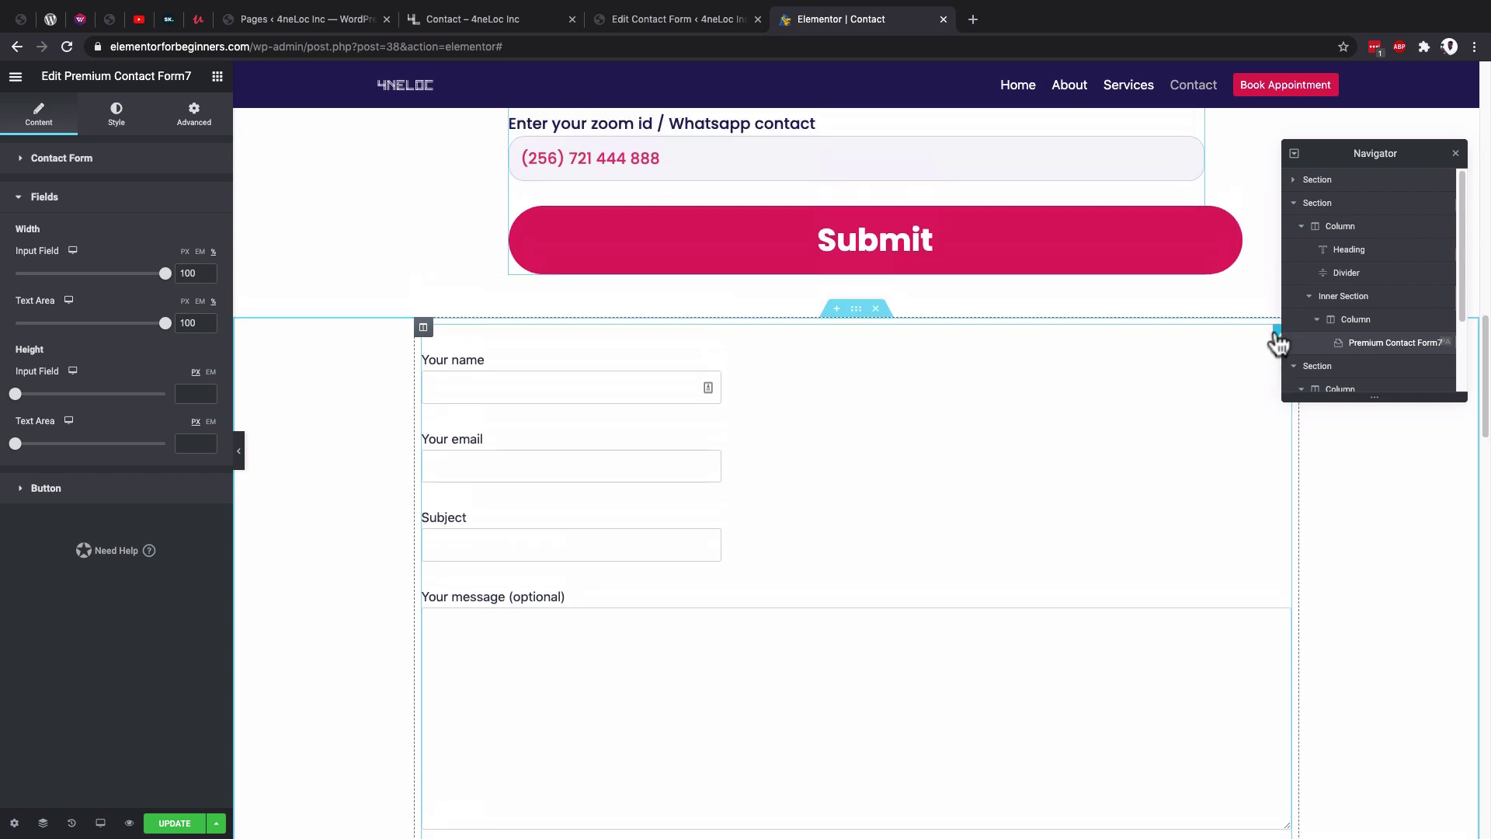
left_click(1277, 342)
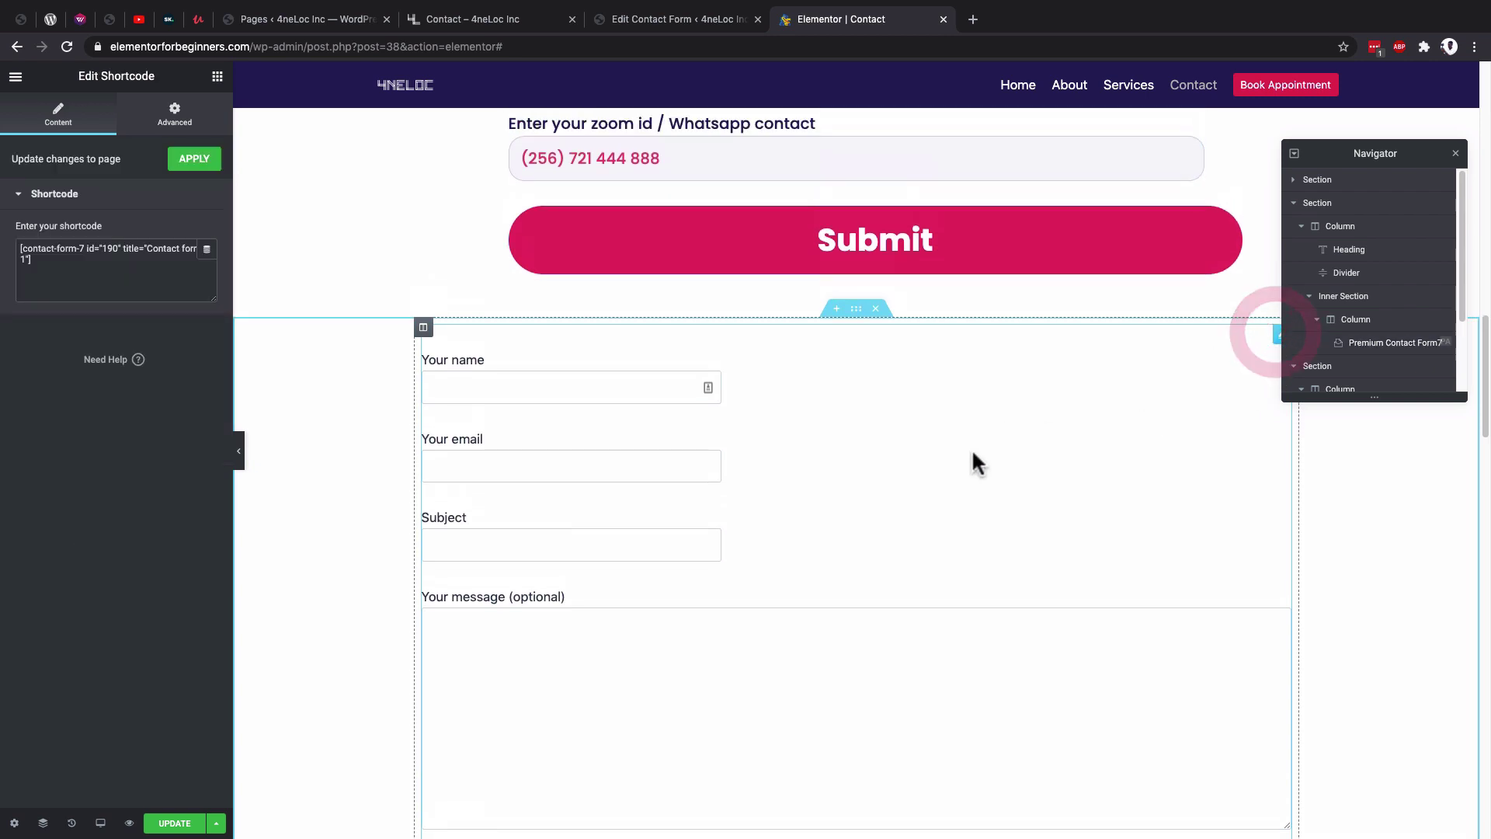
Search the Elementor widgets for 'for' to find form elements.
left_click(218, 76)
left_click(90, 139)
type("form")
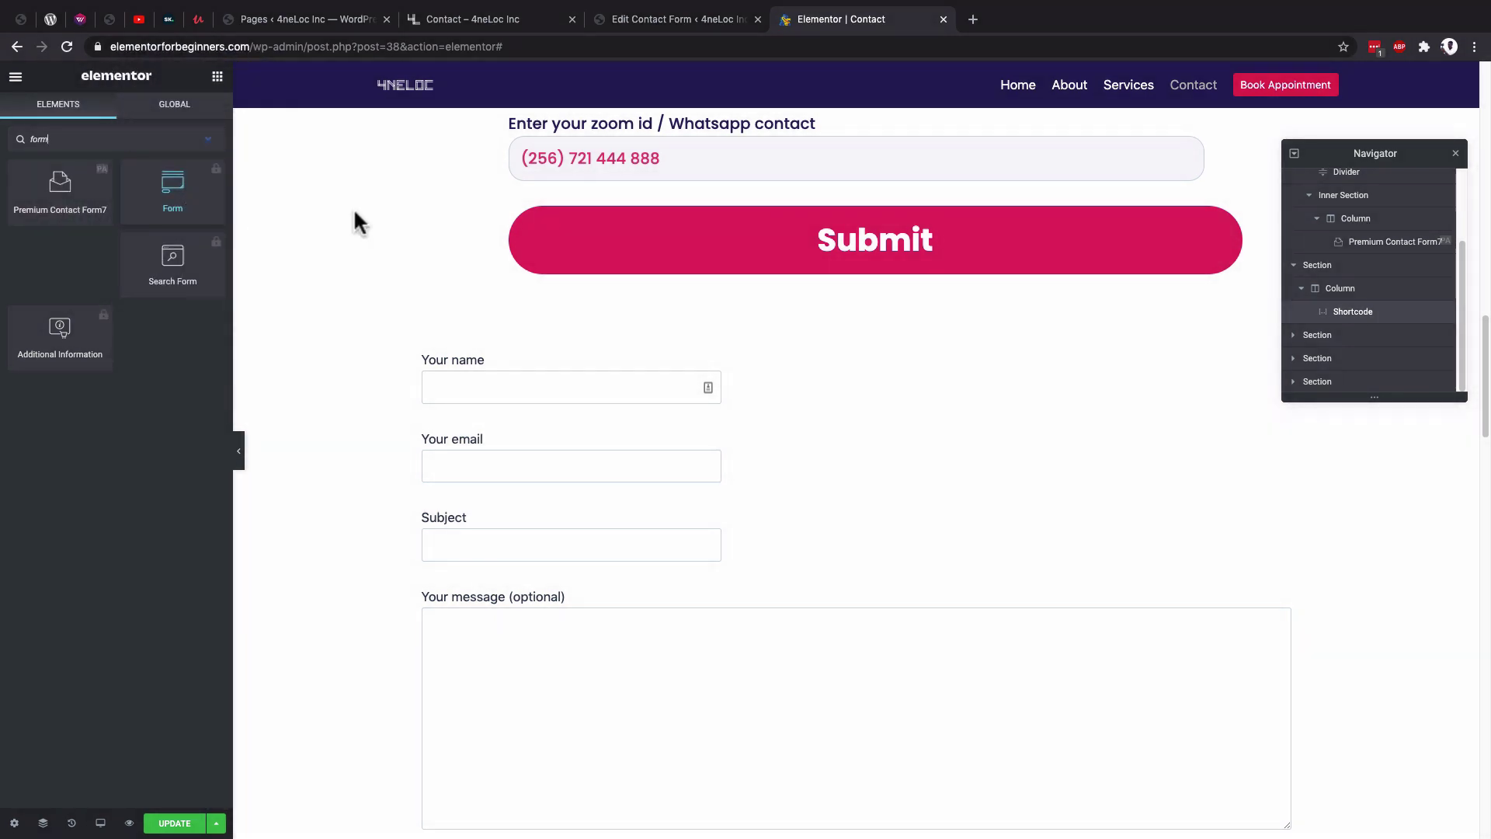
scroll(916, 438, "up", 1)
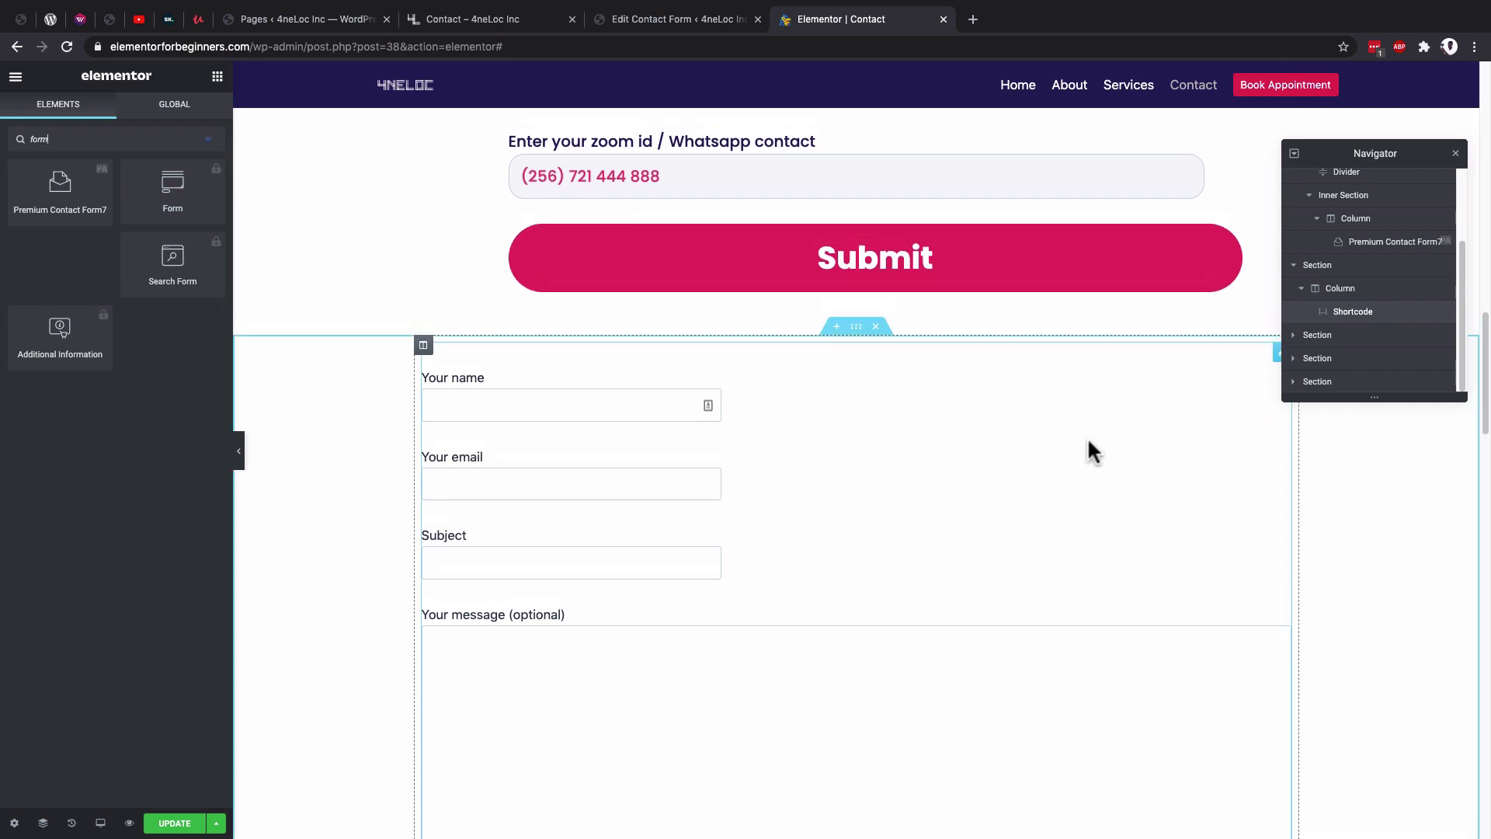
scroll(1227, 427, "up", 2)
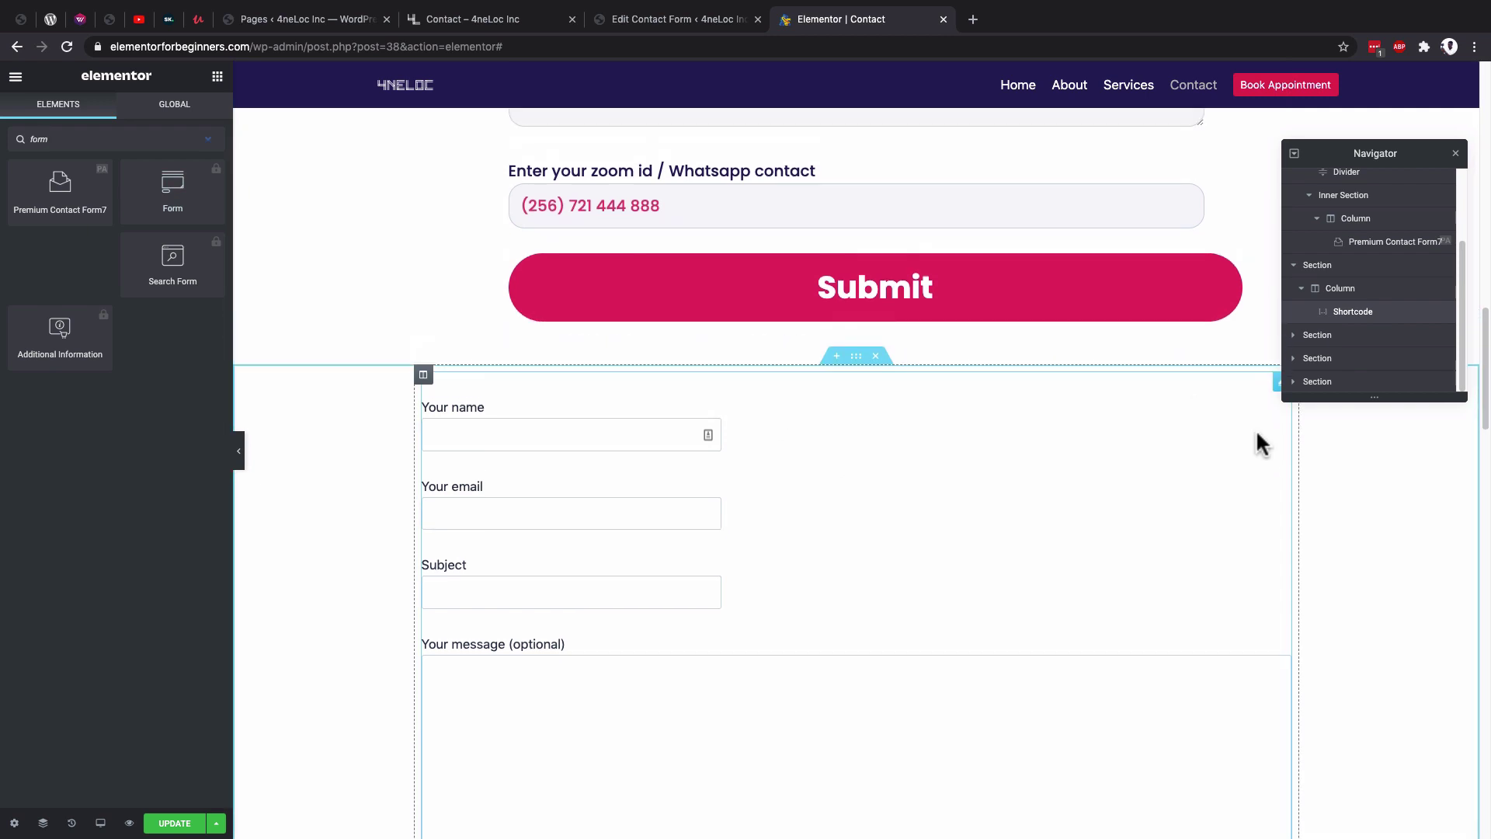
Review the shortcode form widget's settings against the styled Write To Us form.
left_click(1276, 389)
scroll(537, 473, "down", 3)
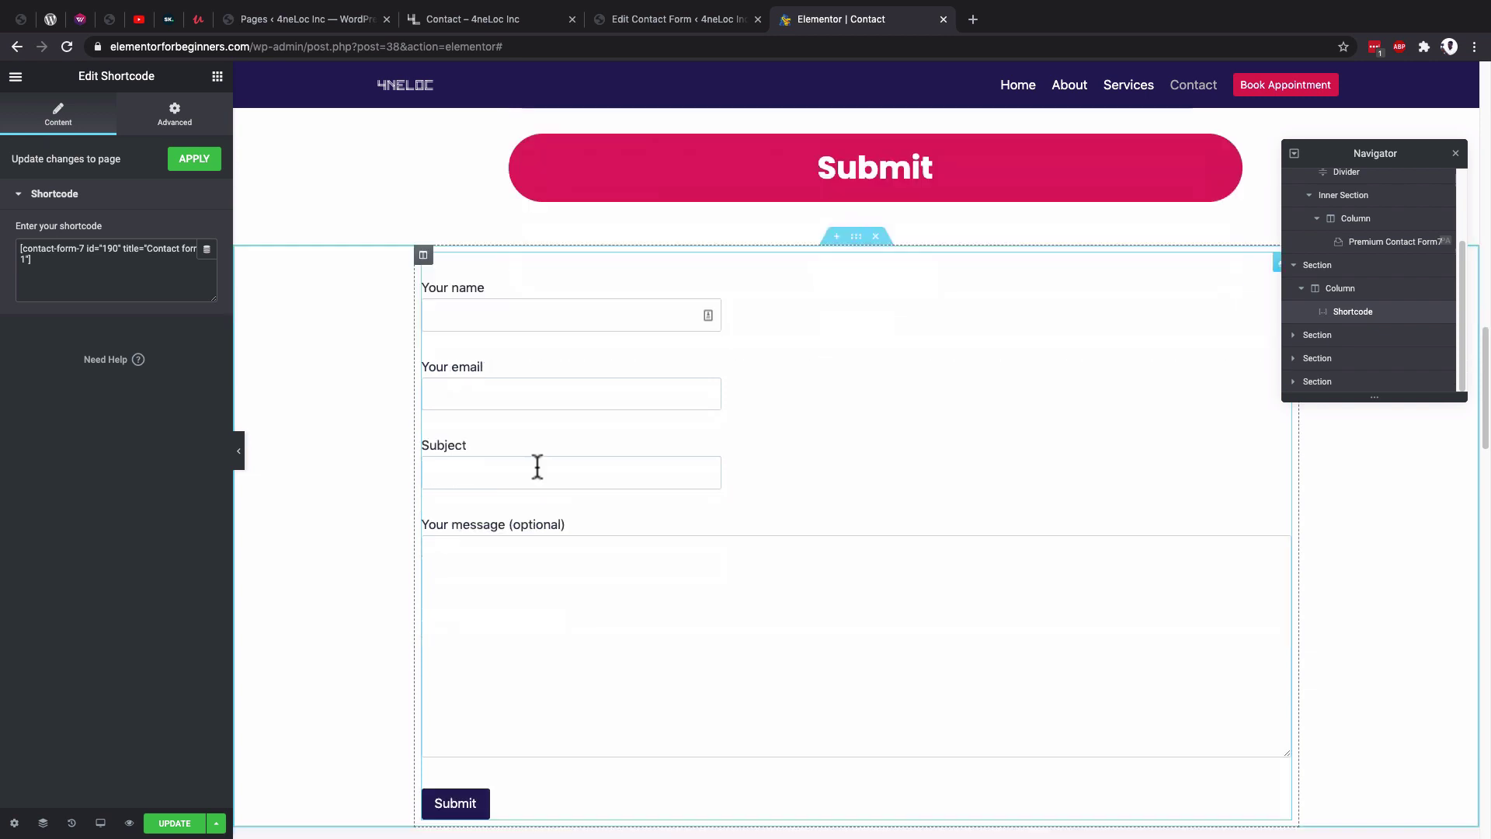
scroll(538, 466, "down", 1)
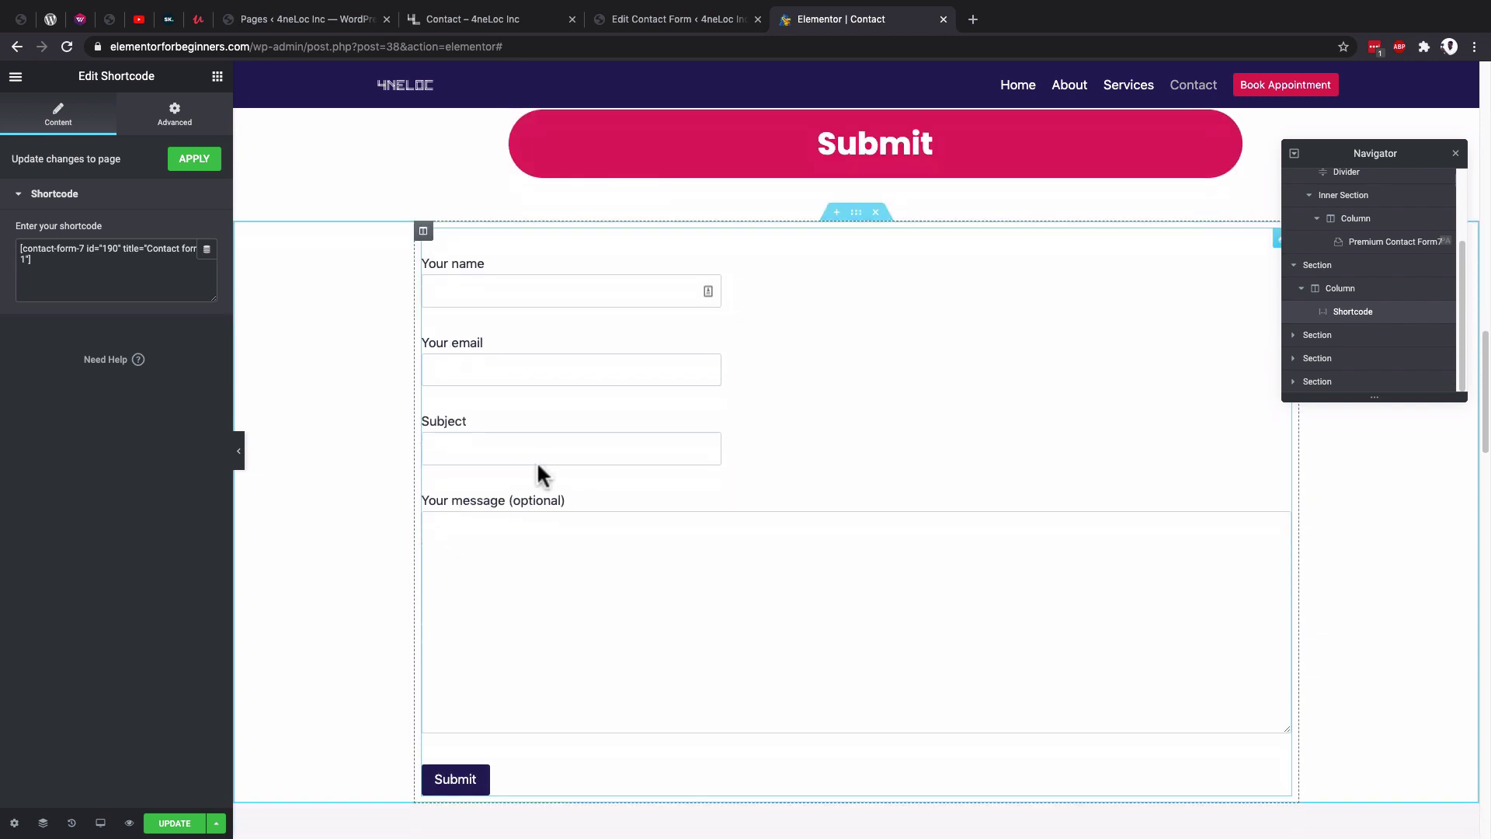
scroll(542, 473, "up", 10)
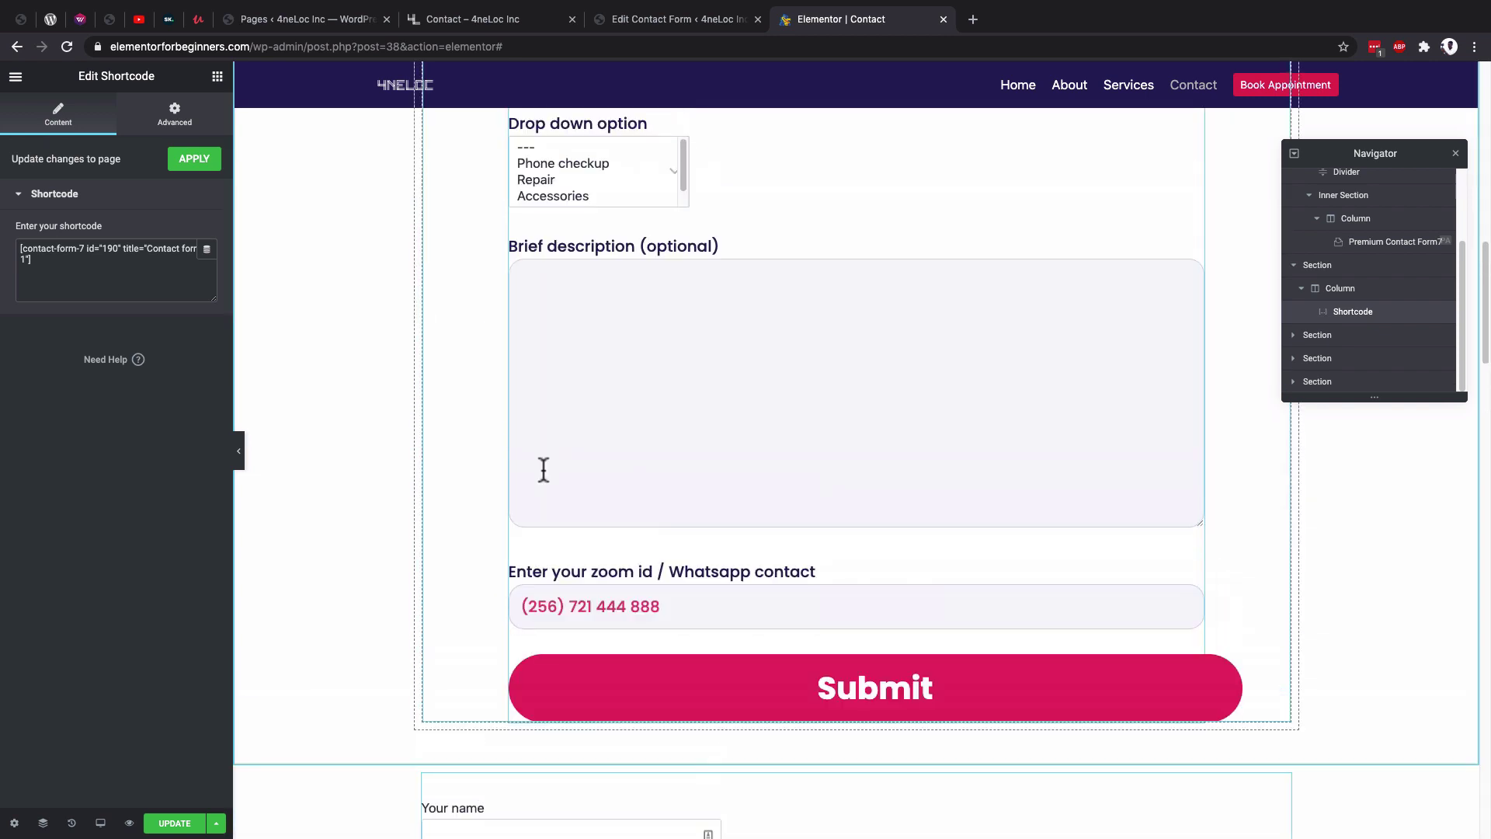
scroll(542, 464, "up", 3)
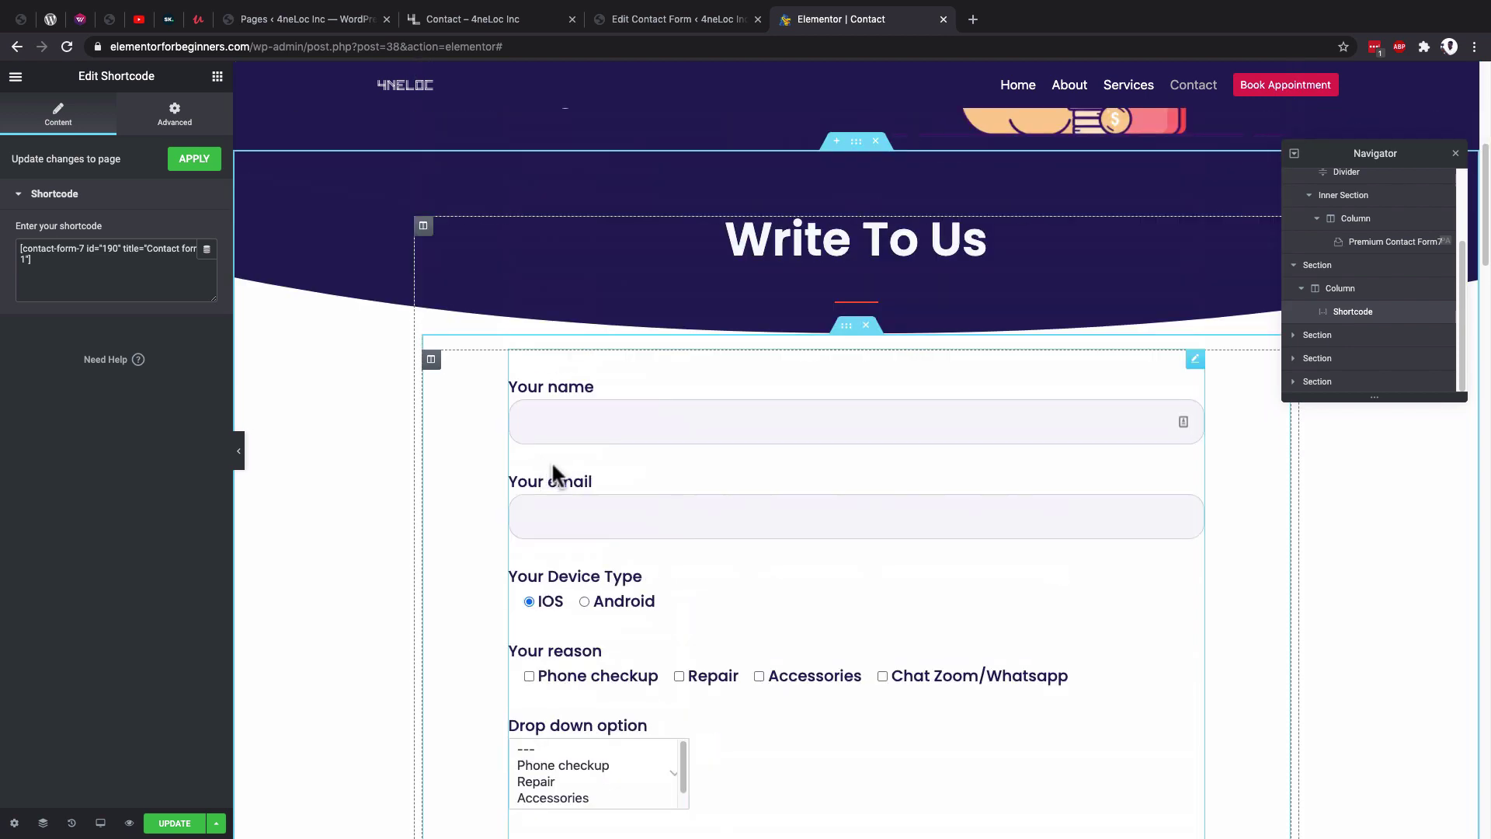
scroll(551, 466, "down", 3)
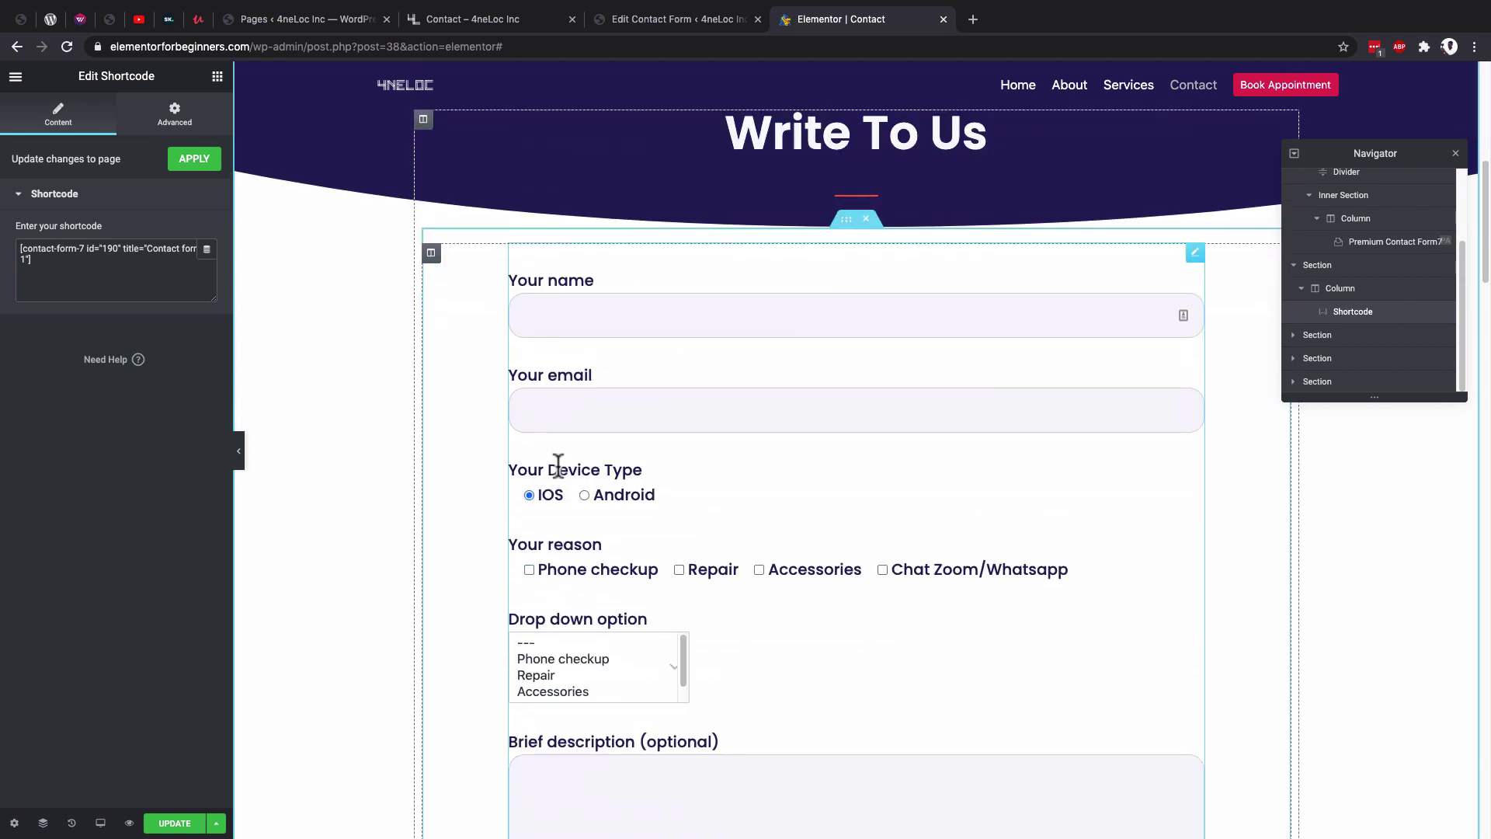
scroll(663, 478, "up", 1)
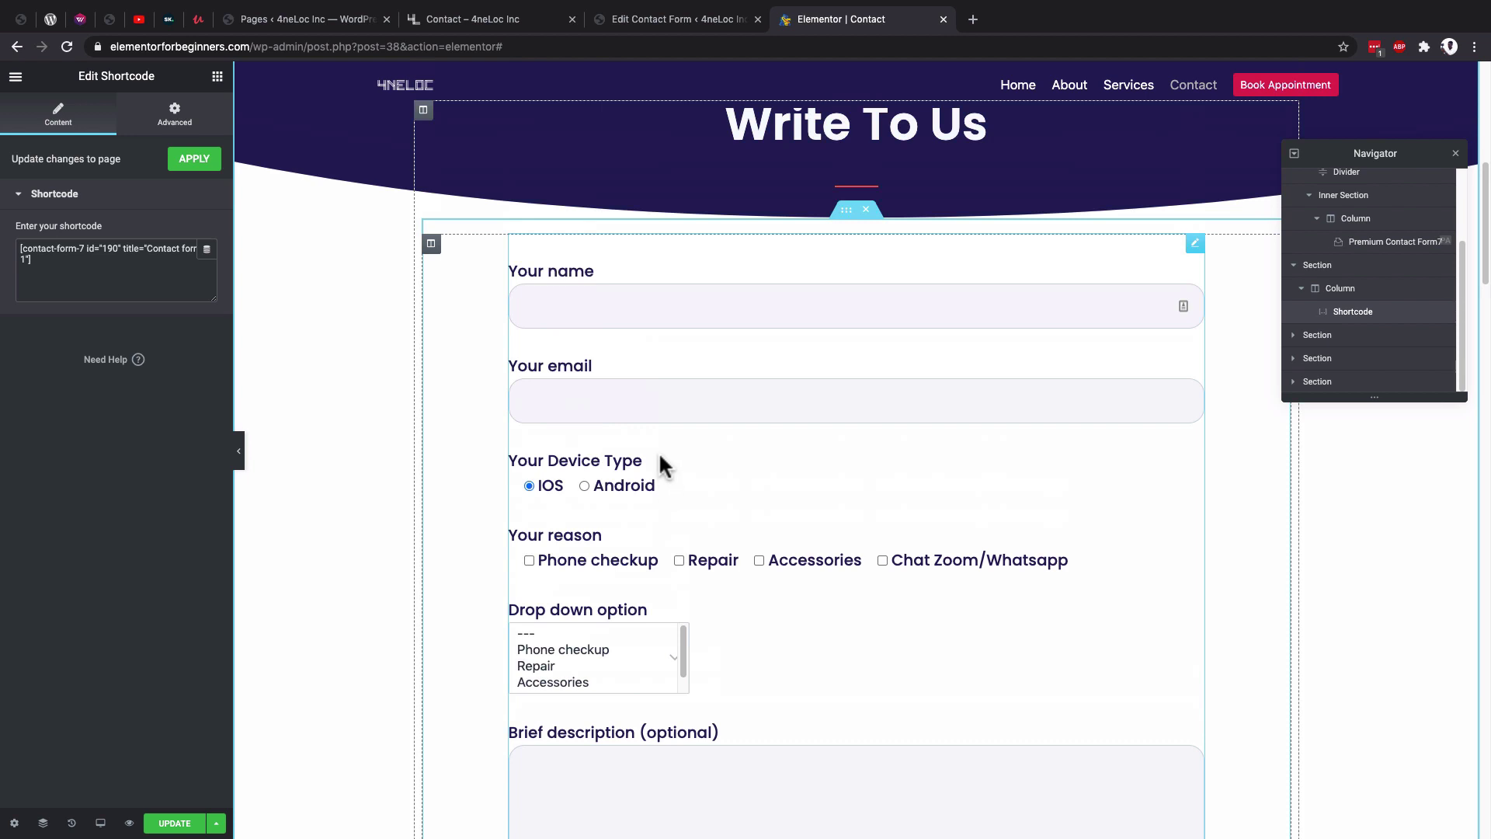
left_click(289, 23)
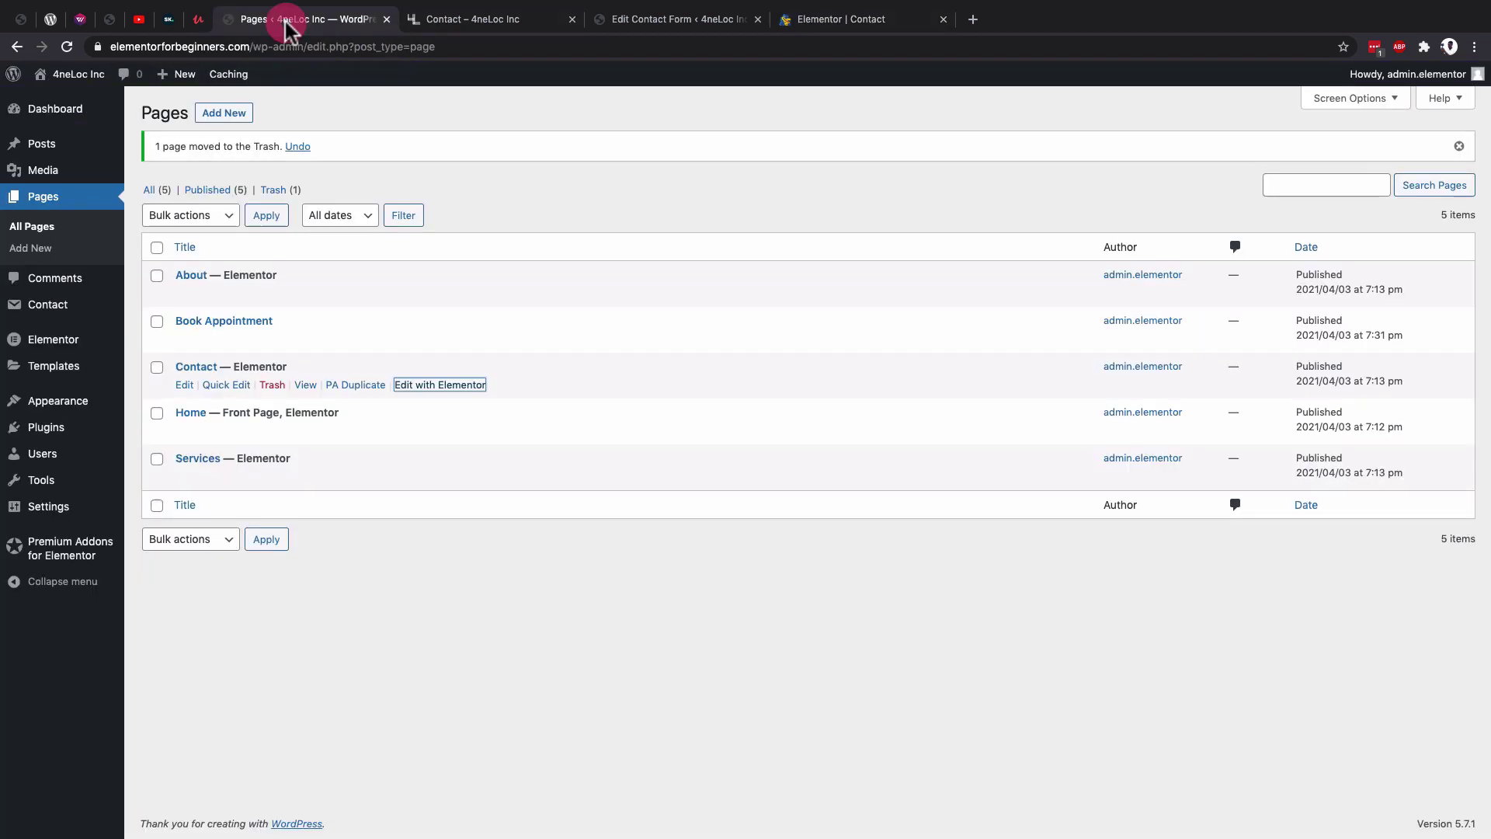
Confirm Premium Addons for Elementor is listed as active among installed plugins.
left_click(56, 430)
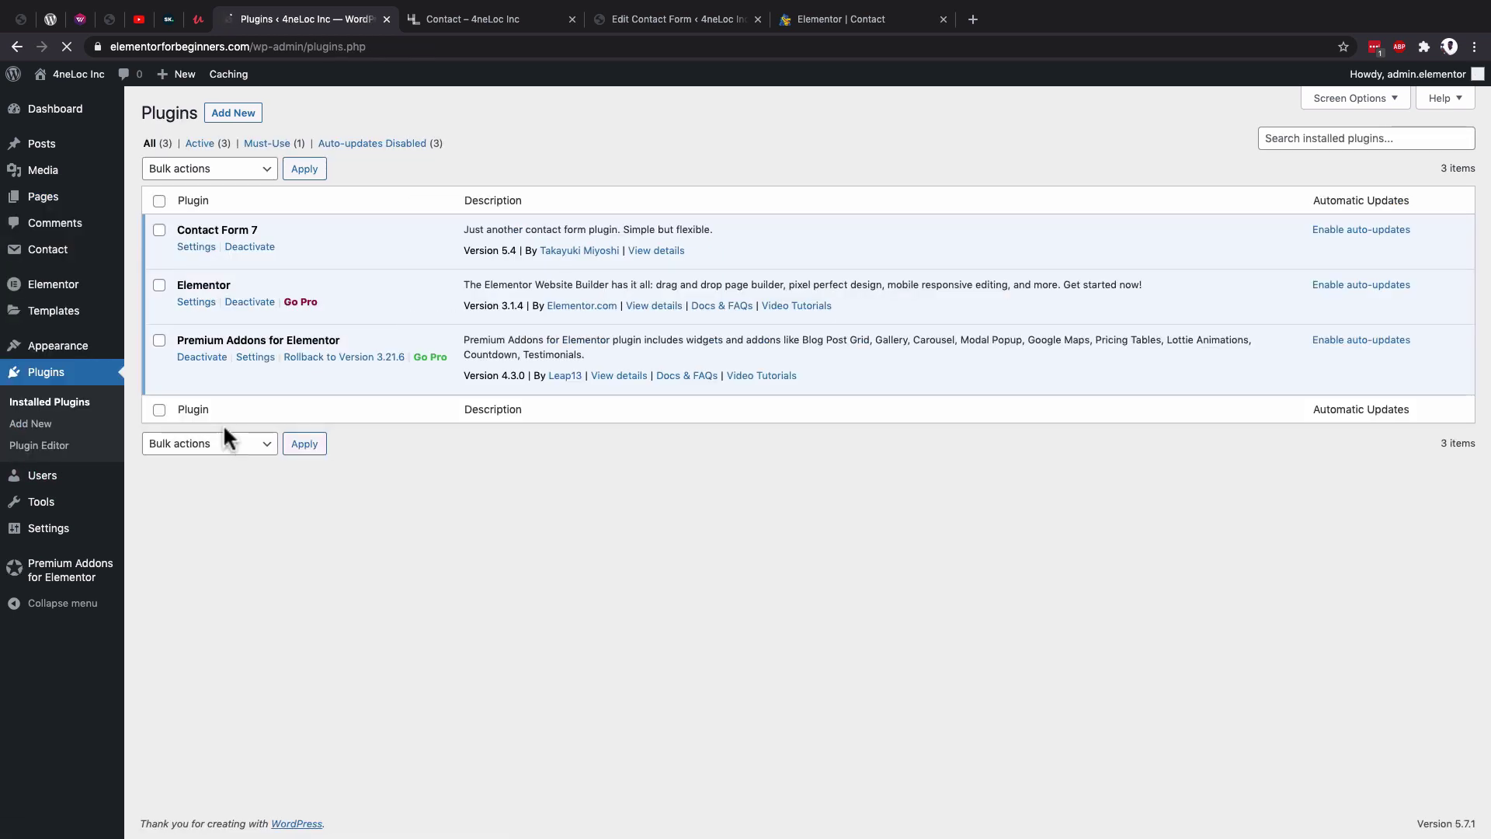
left_click_drag(182, 334, 342, 340)
left_click(195, 340)
left_click_drag(178, 339, 269, 342)
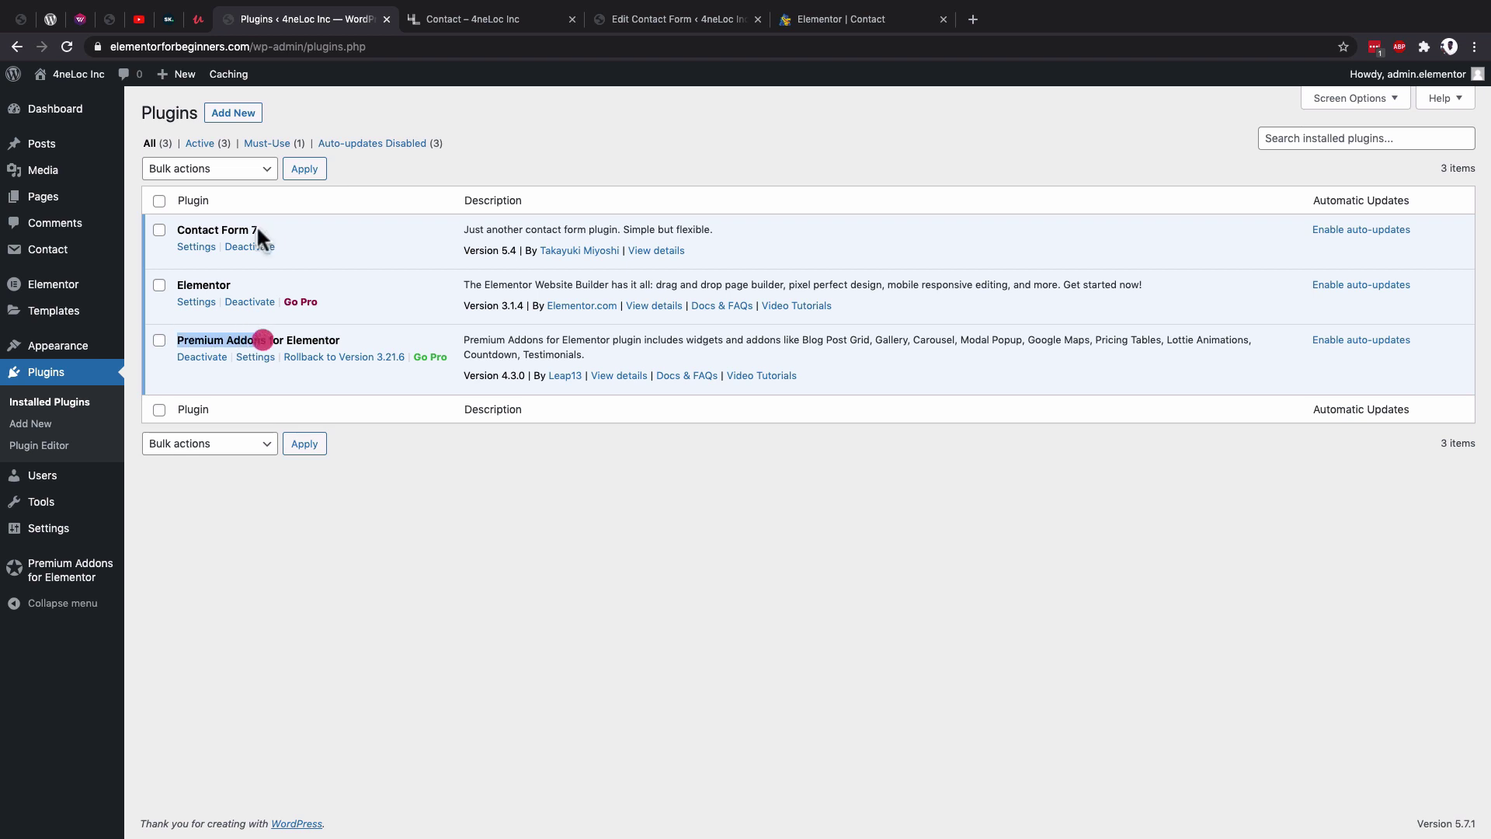
Search Add New for 'premium addon' and toggle off the Premium Contact Form 7 widget.
left_click(233, 114)
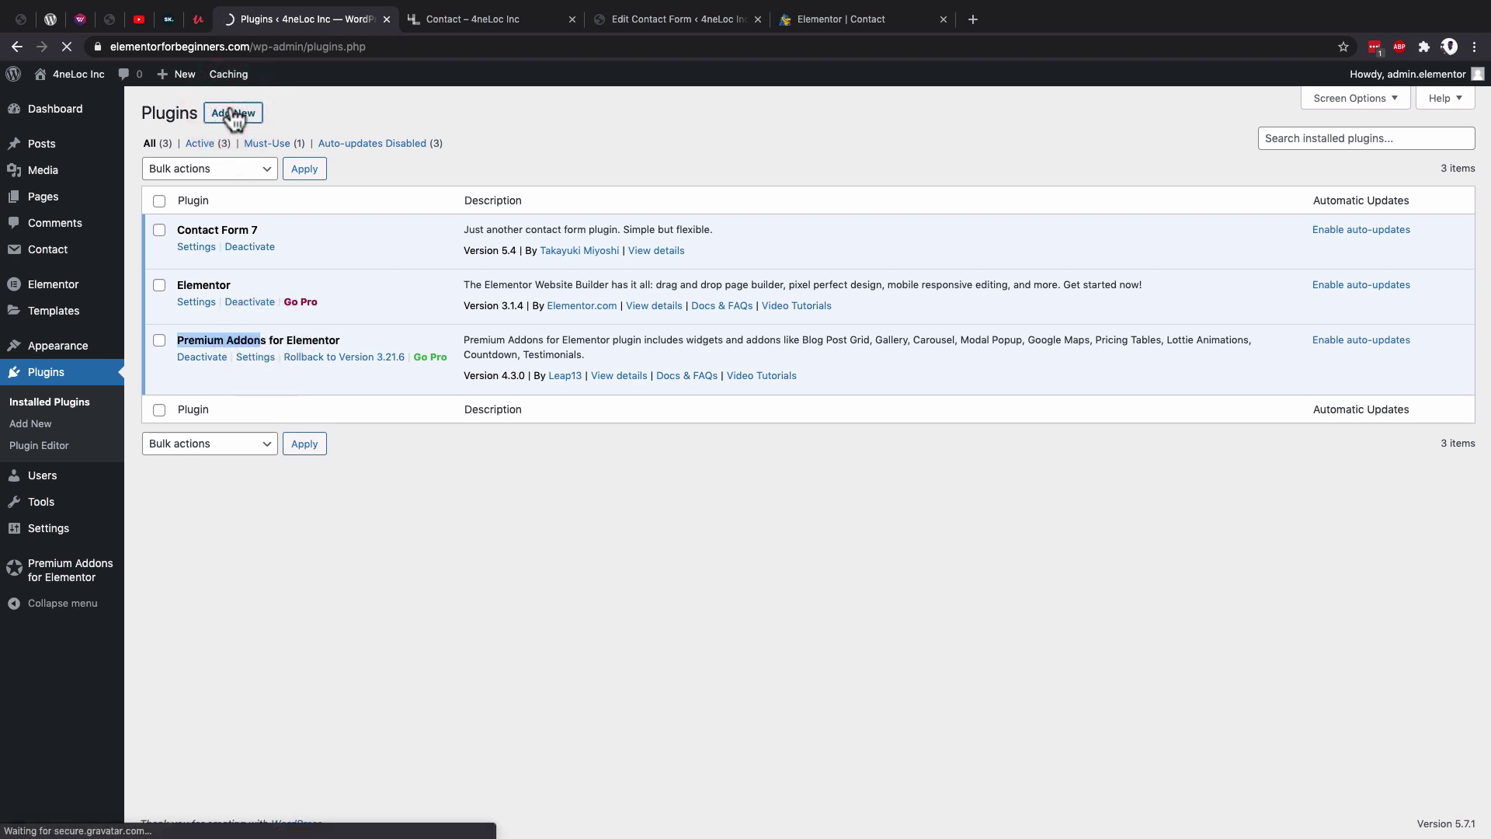
type("premium")
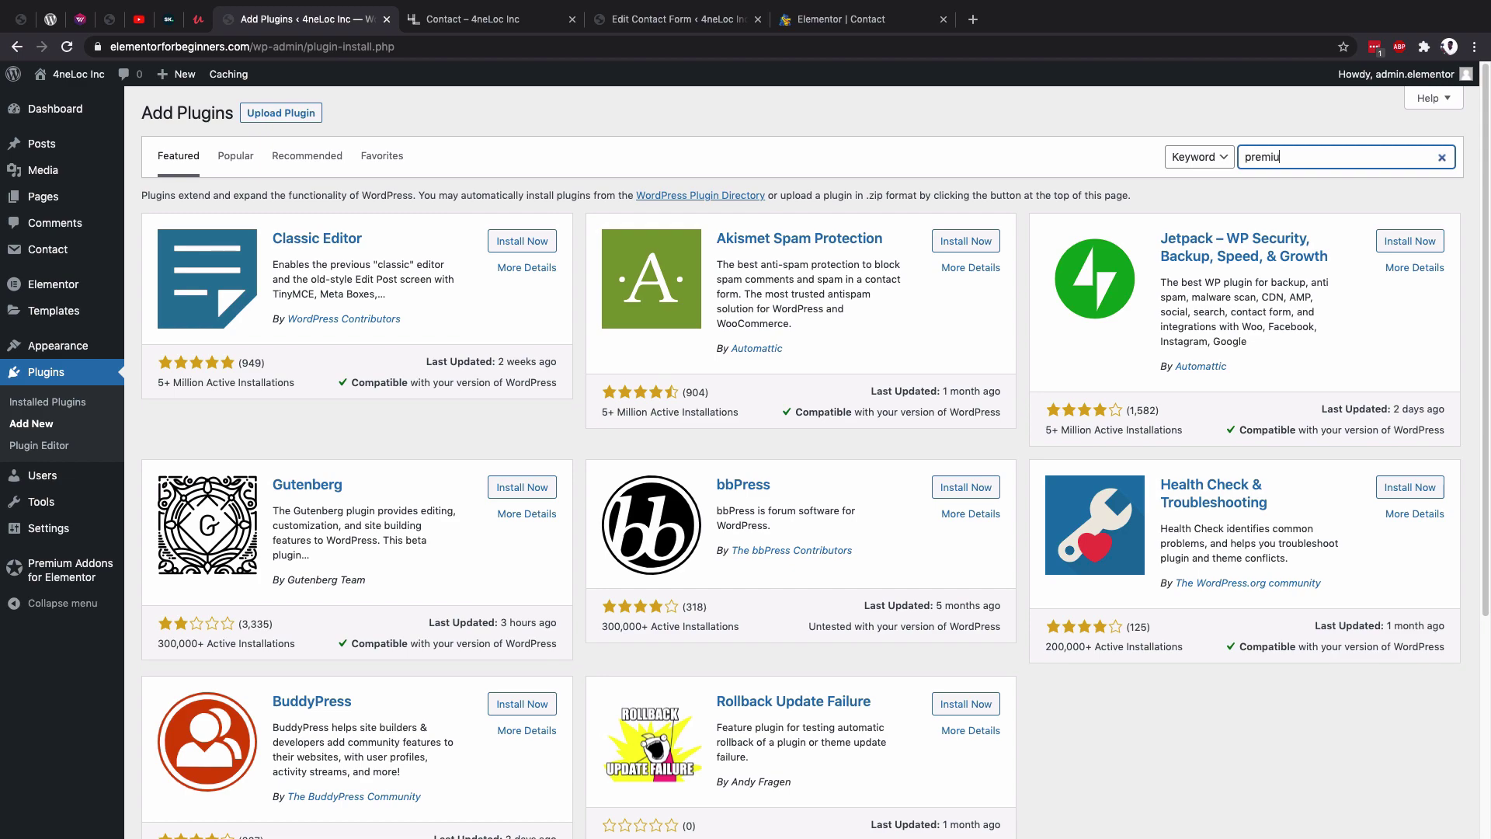
type(" addons")
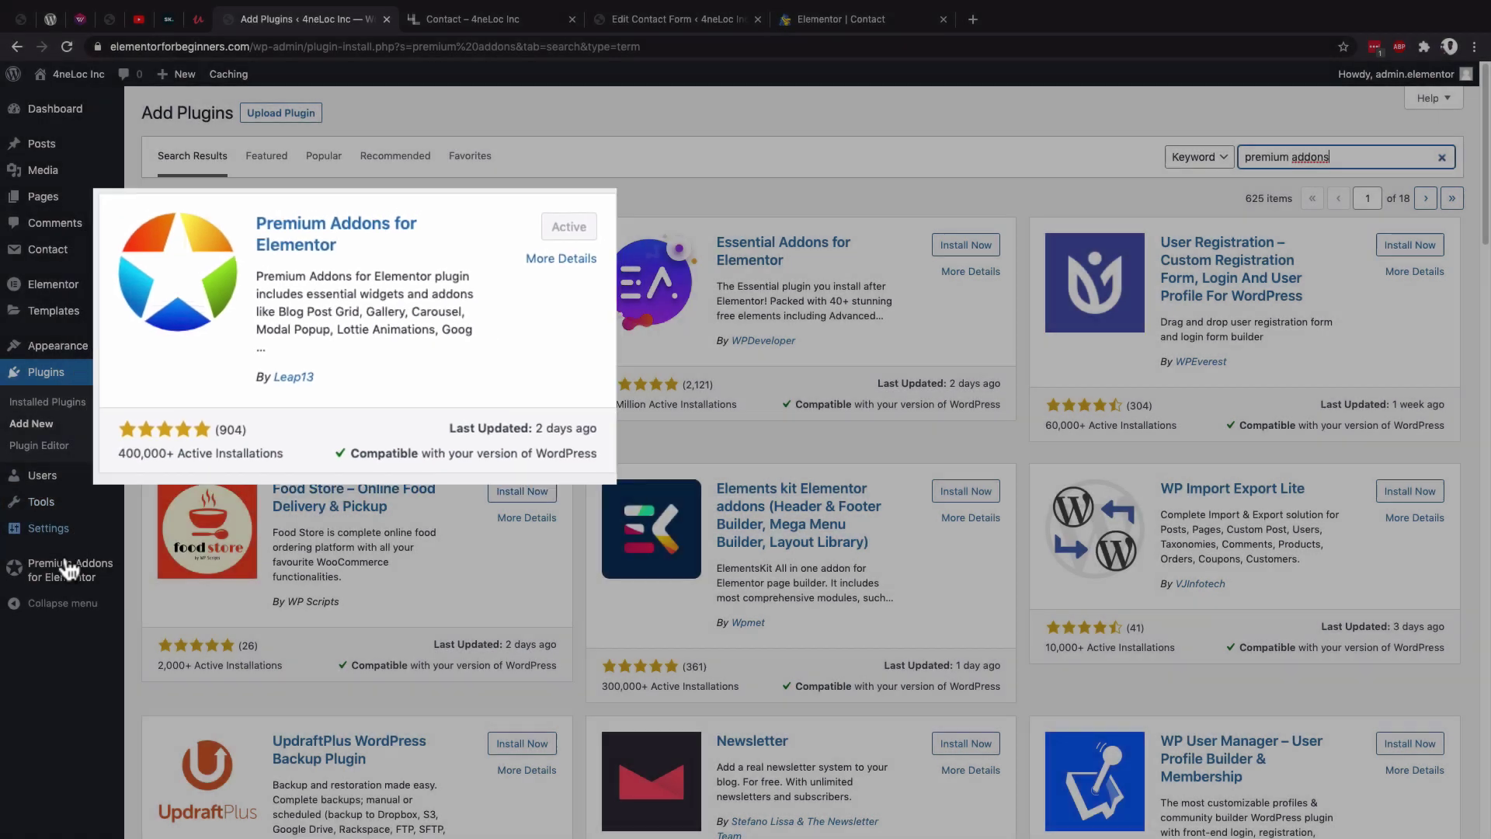
mouse_move(71, 575)
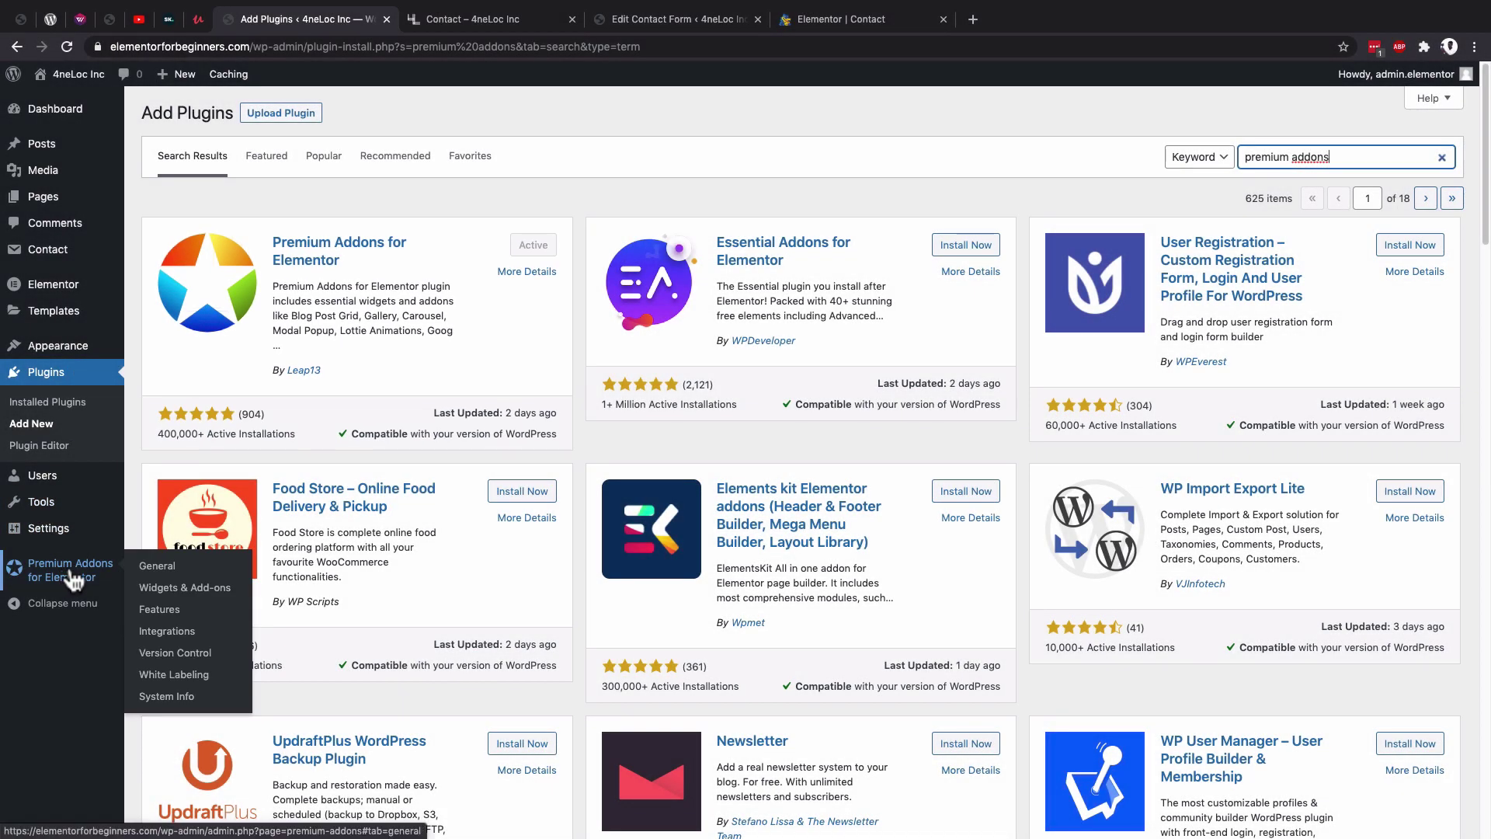
left_click(169, 589)
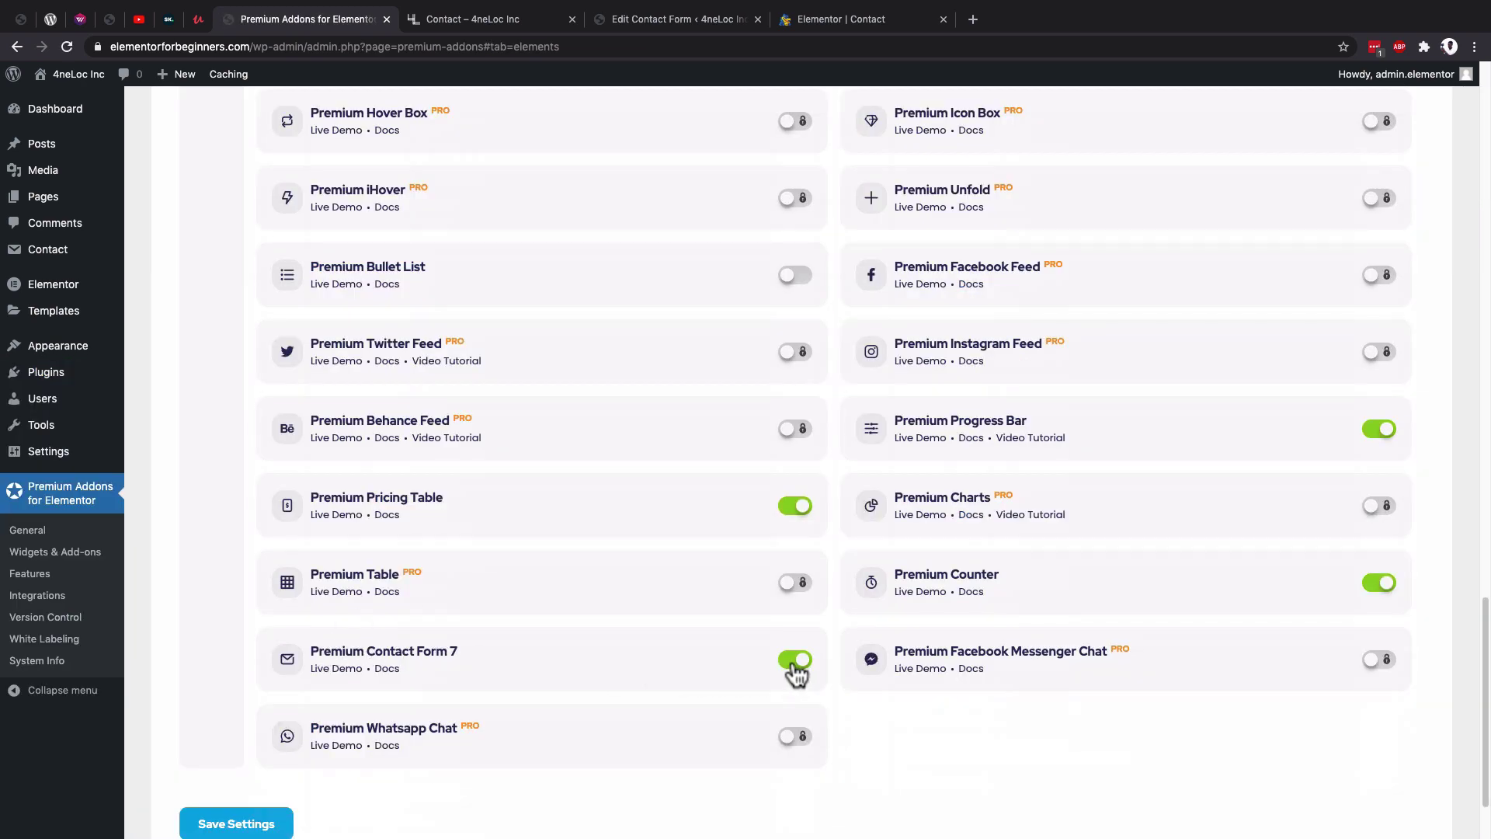
left_click(796, 661)
left_click(707, 18)
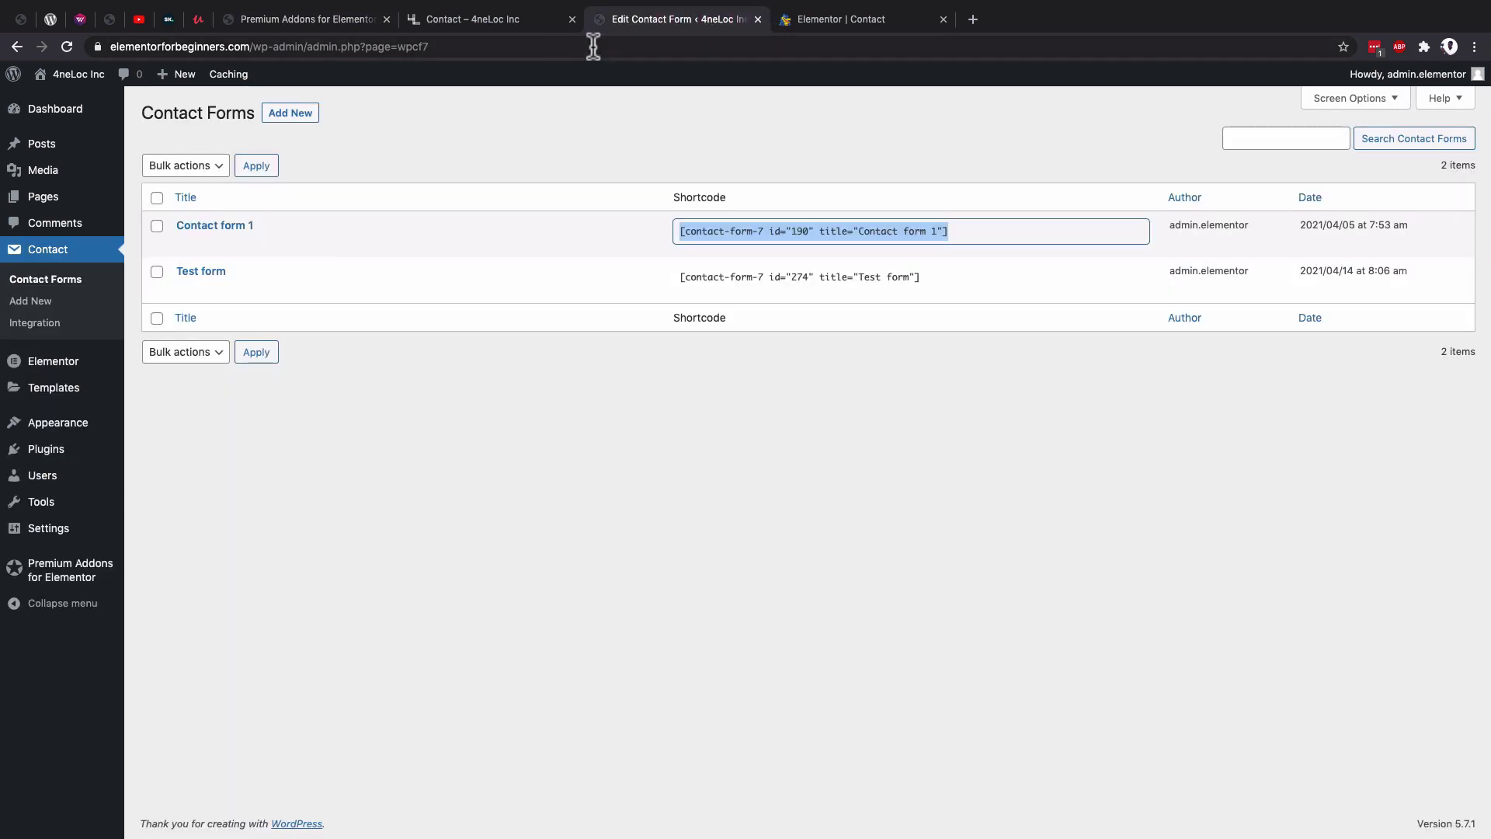
Search Elementor elements for 'contac' and re-enable Premium Contact Form 7 in Premium Addons.
left_click(857, 19)
left_click(217, 77)
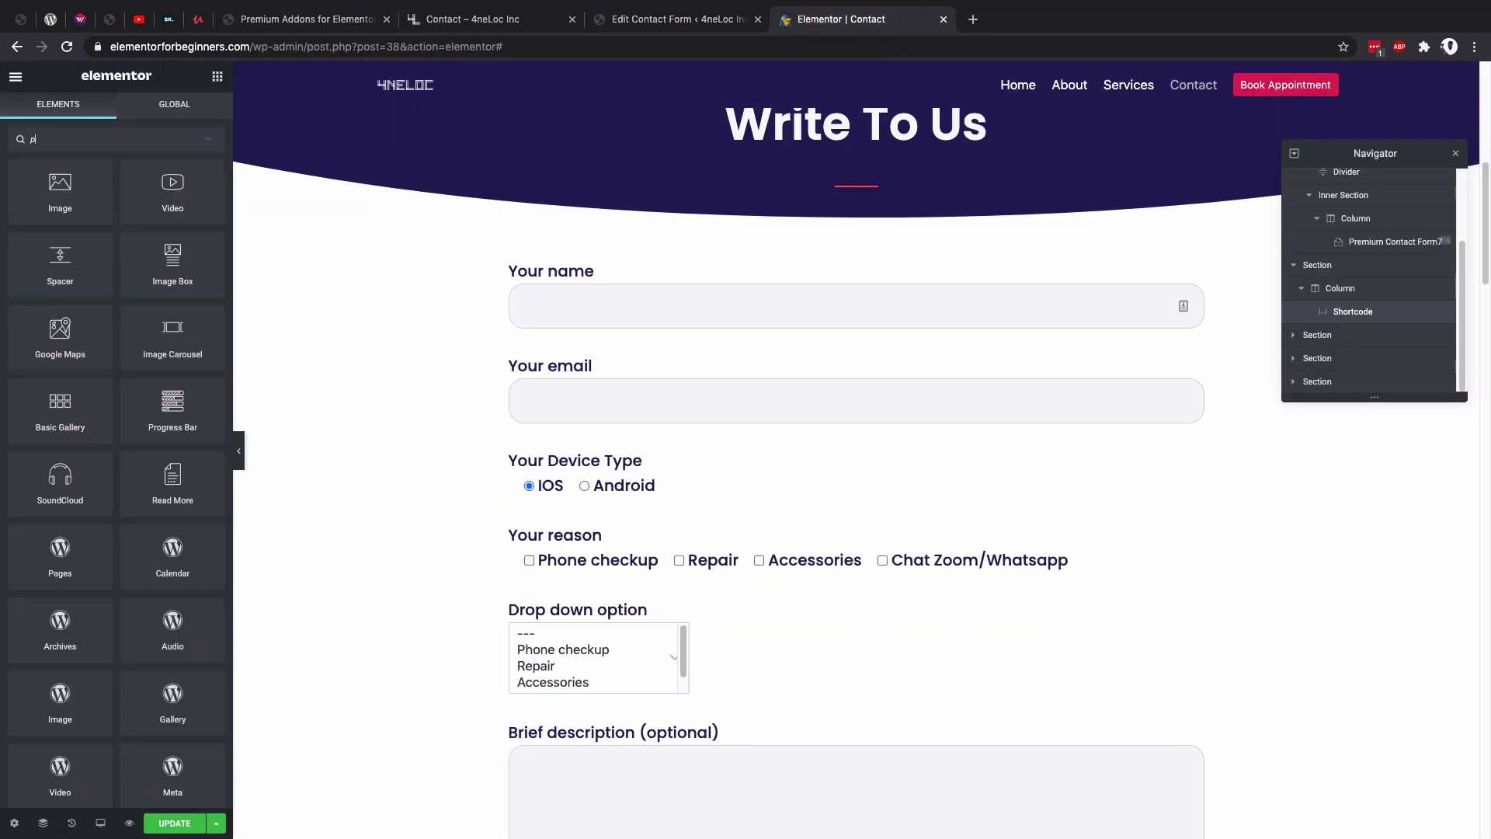
type("contac")
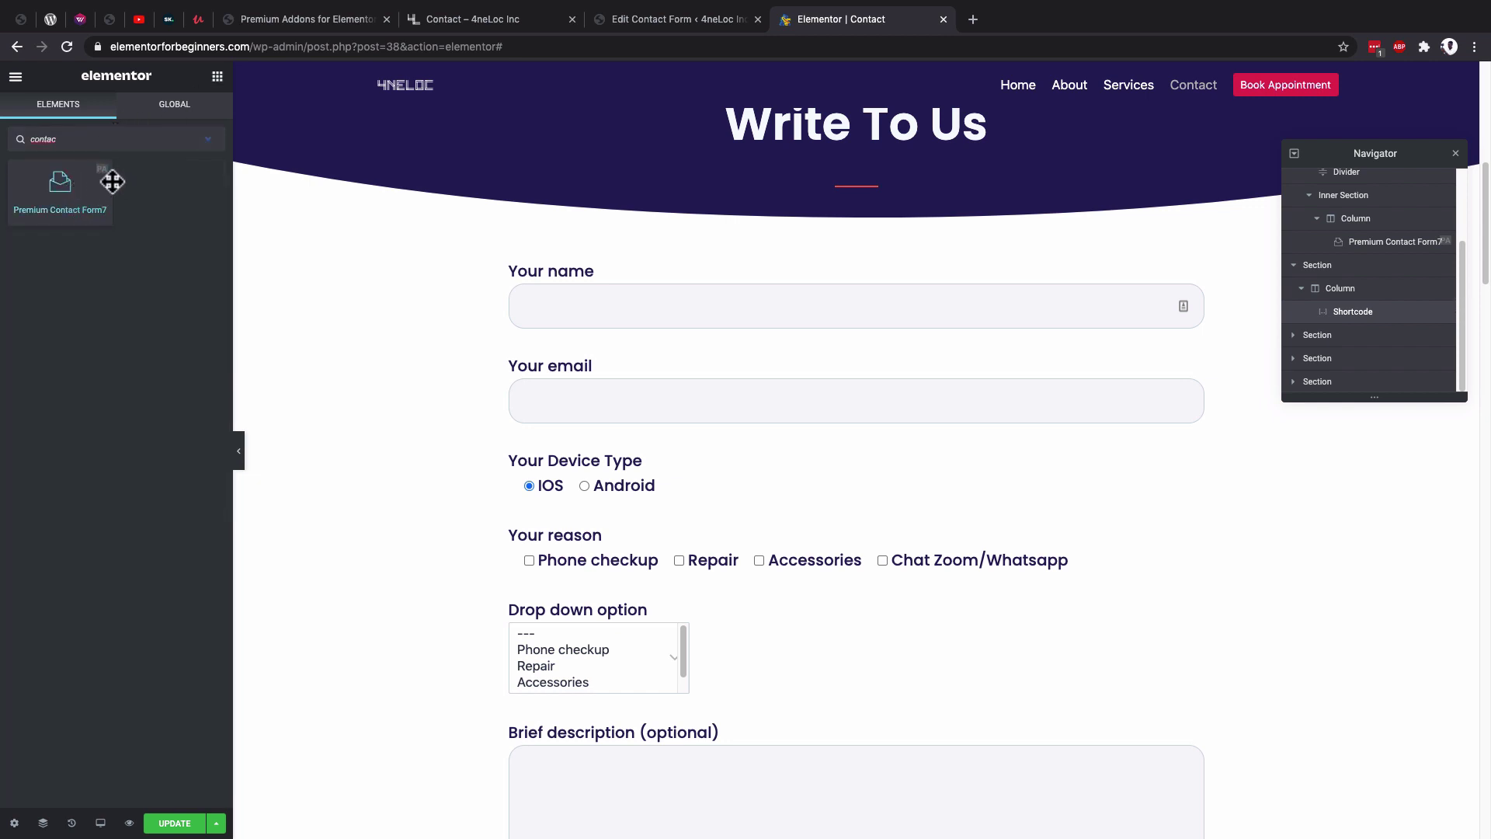
left_click(311, 18)
left_click(795, 659)
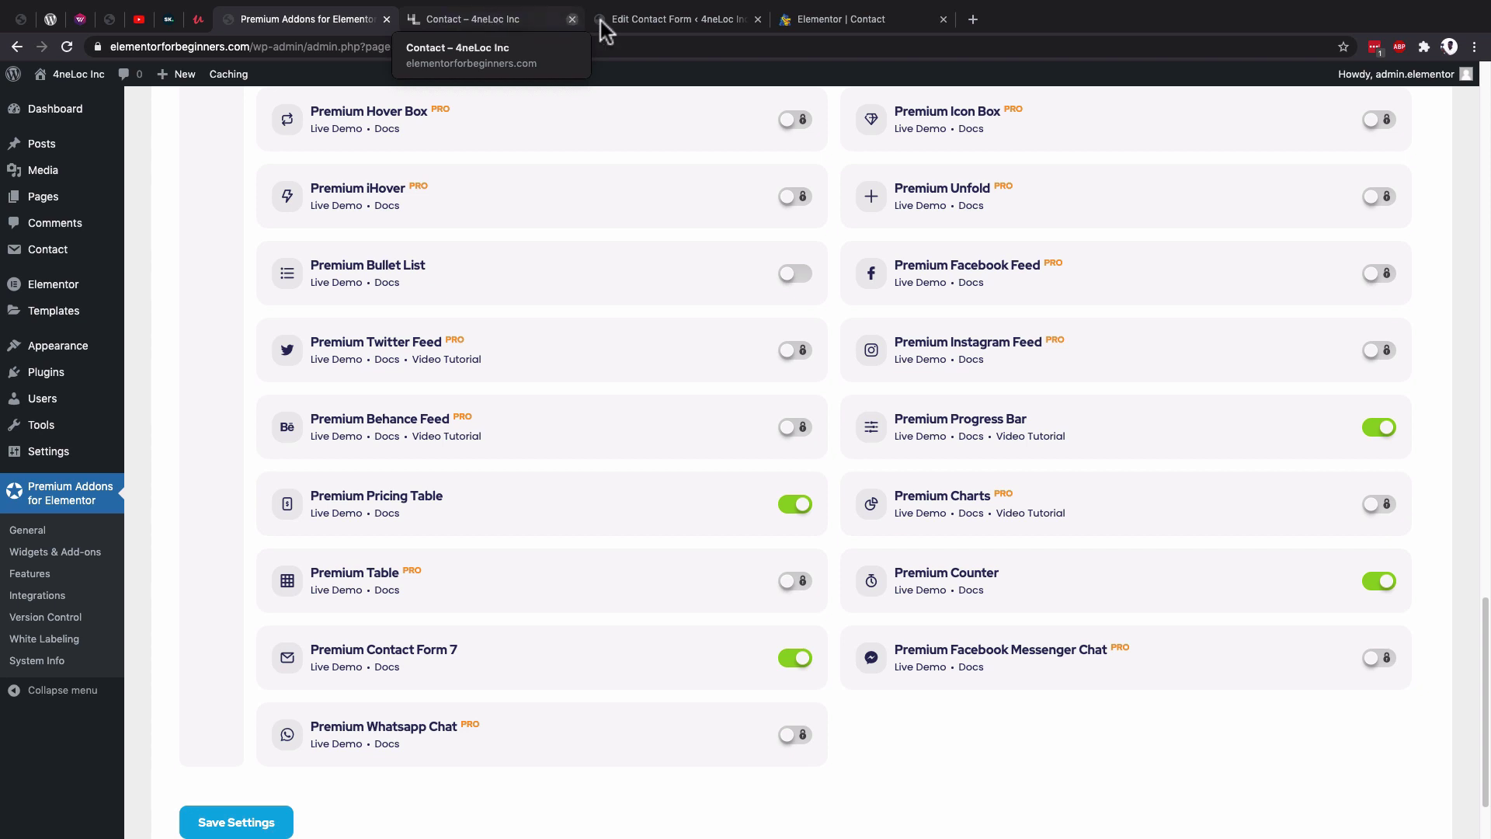
left_click(892, 17)
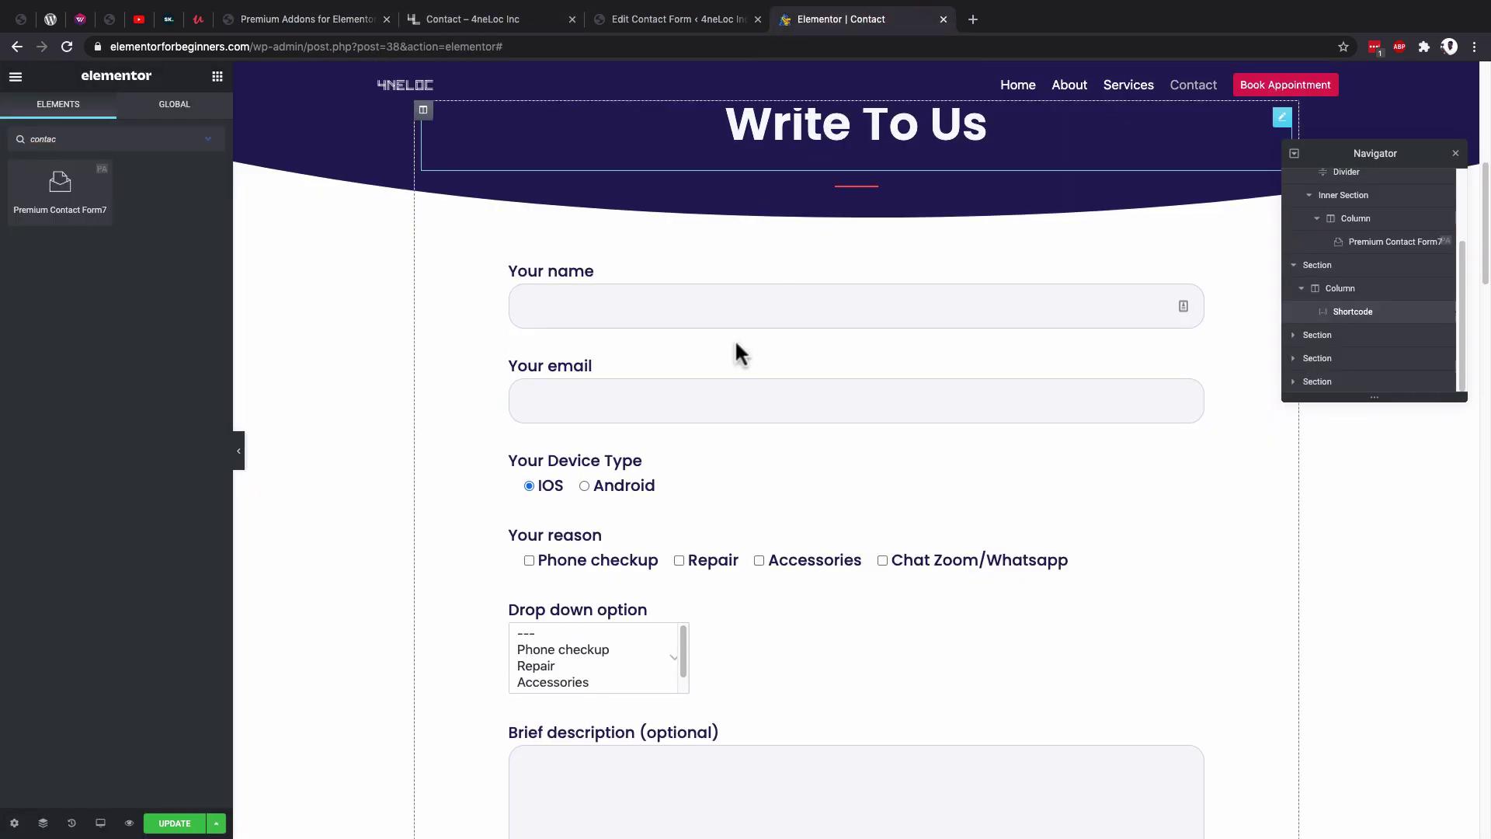
Scroll the Elementor preview between the styled form and the shortcode form.
scroll(731, 326, "down", 5)
scroll(729, 299, "down", 8)
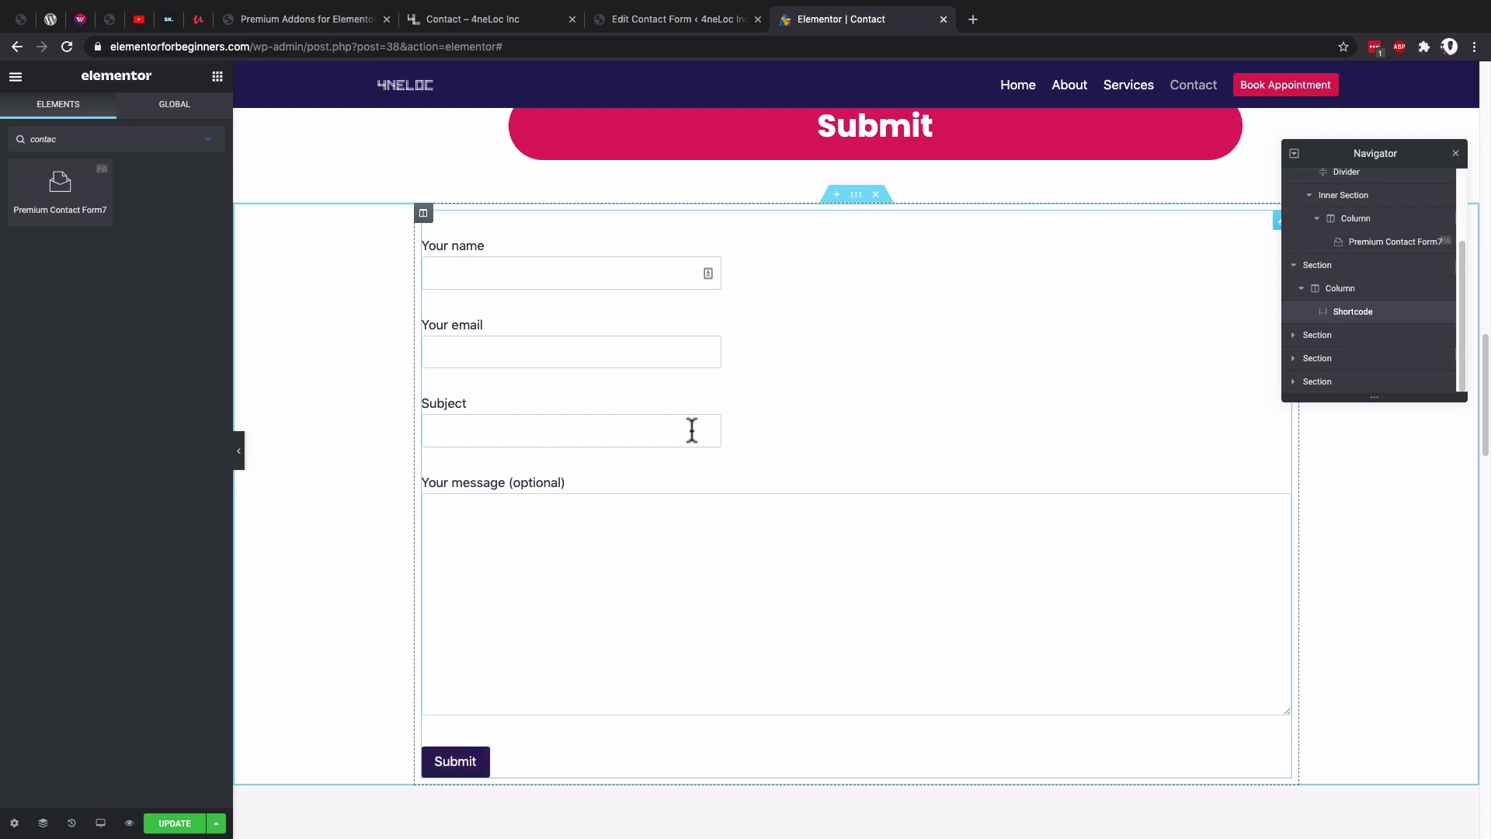
scroll(692, 421, "up", 1)
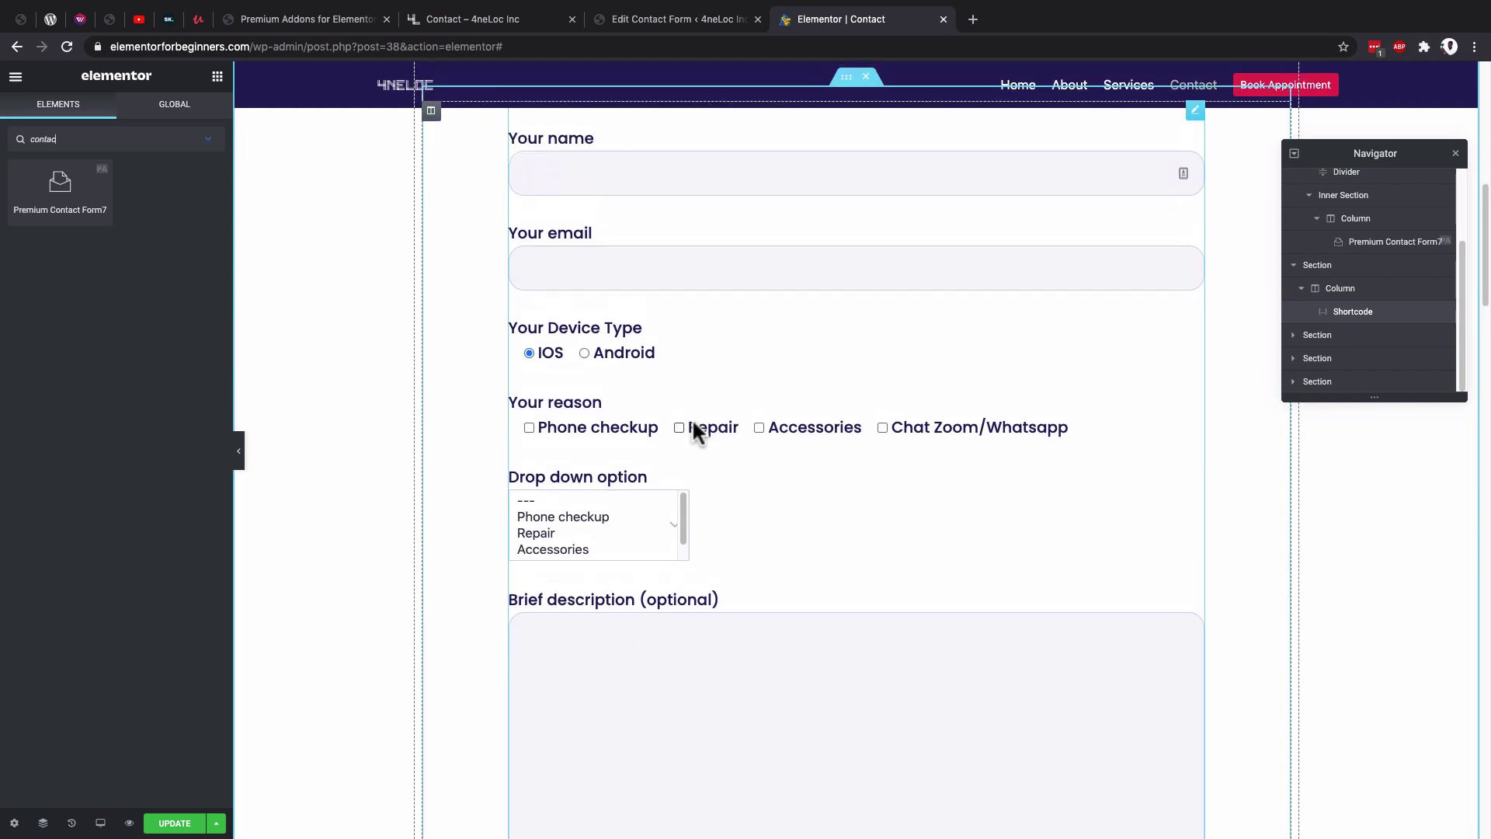
scroll(598, 419, "down", 5)
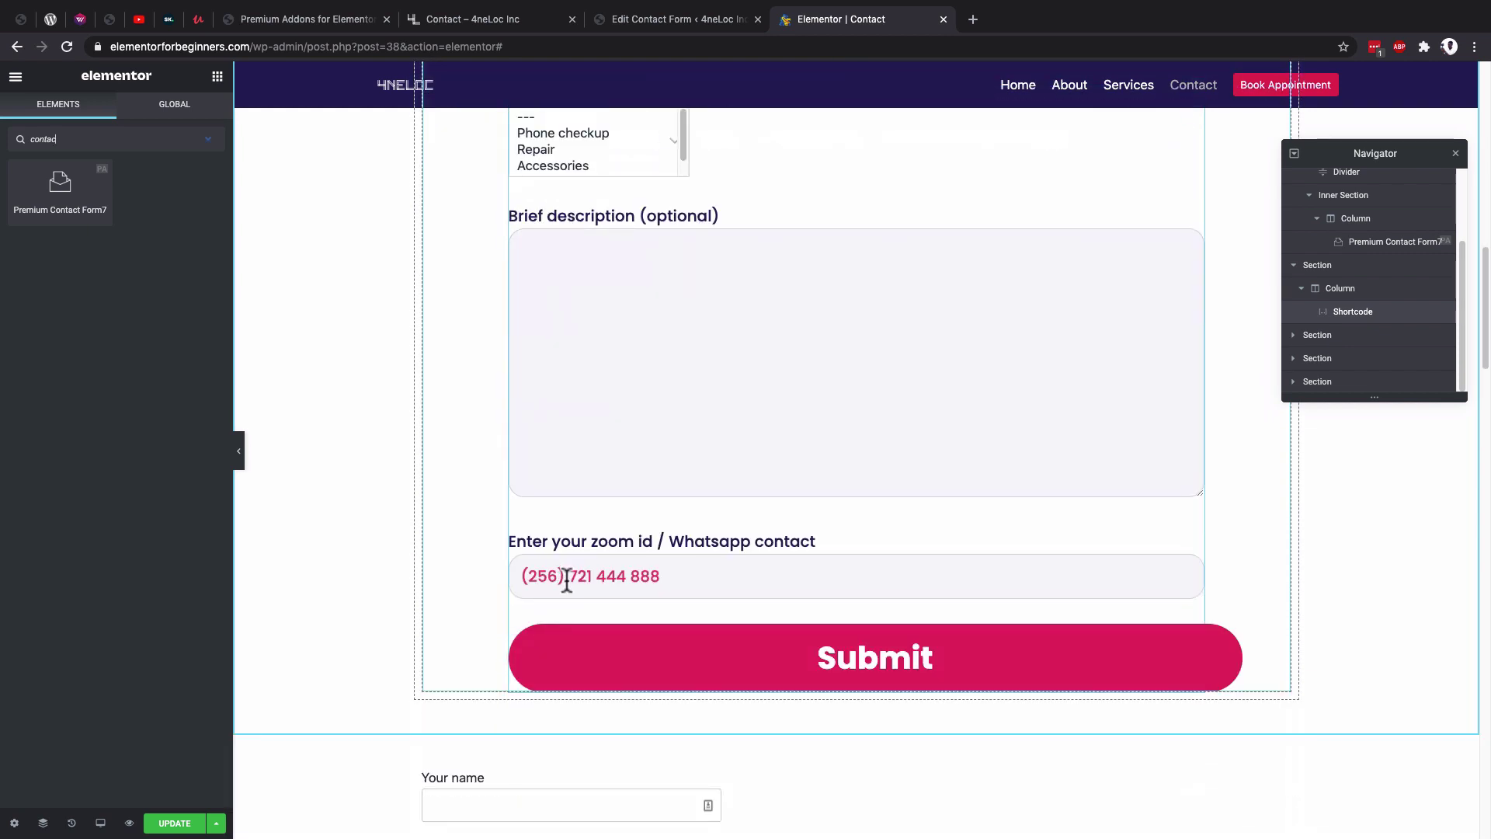
scroll(566, 580, "up", 6)
scroll(567, 579, "down", 2)
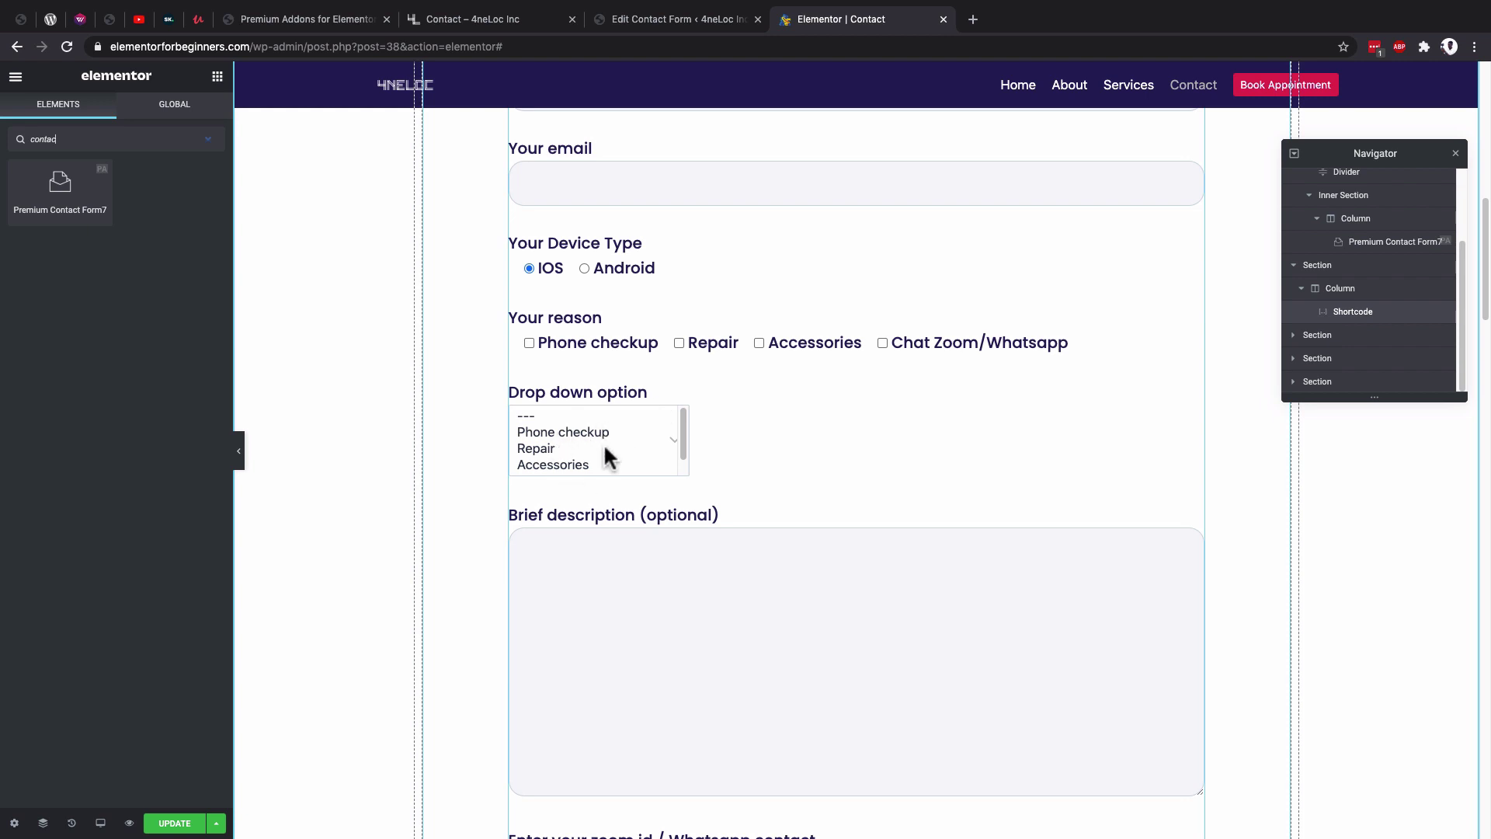
scroll(593, 435, "down", 1)
scroll(789, 463, "down", 6)
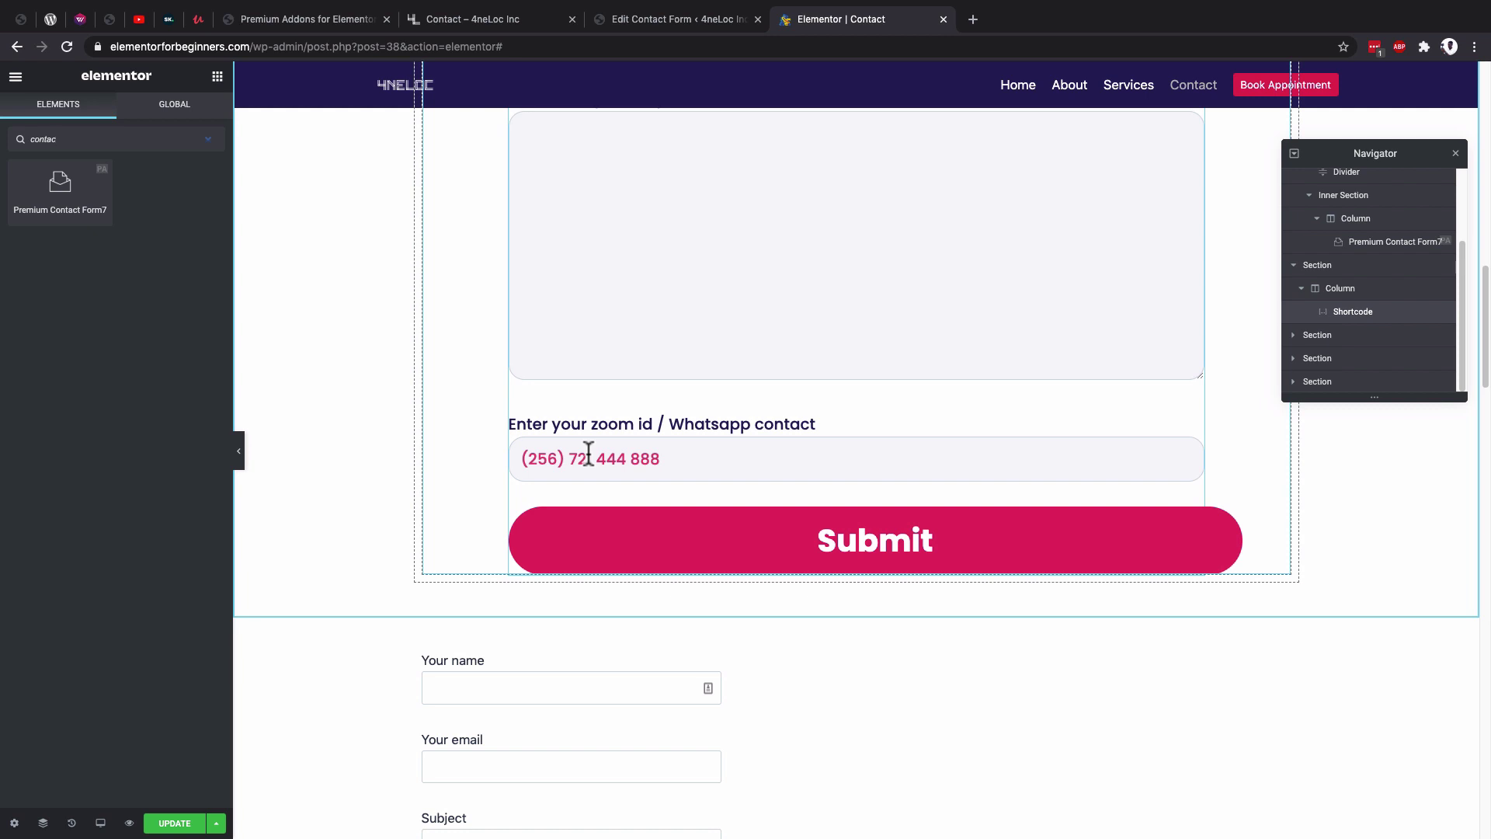
left_click(666, 20)
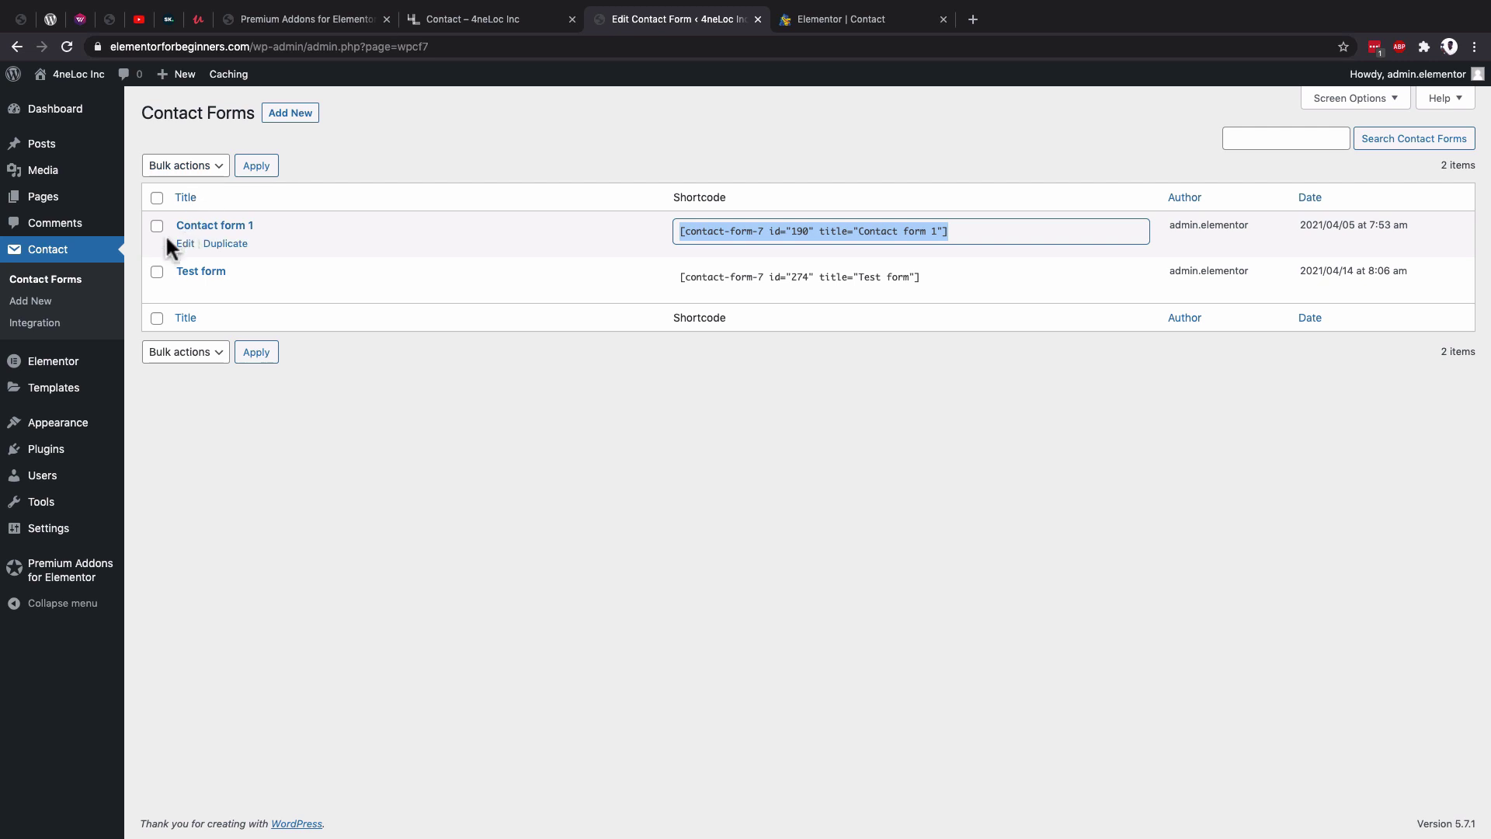
Start a new Contact Form 7 form titled '4neLoc'.
left_click(34, 302)
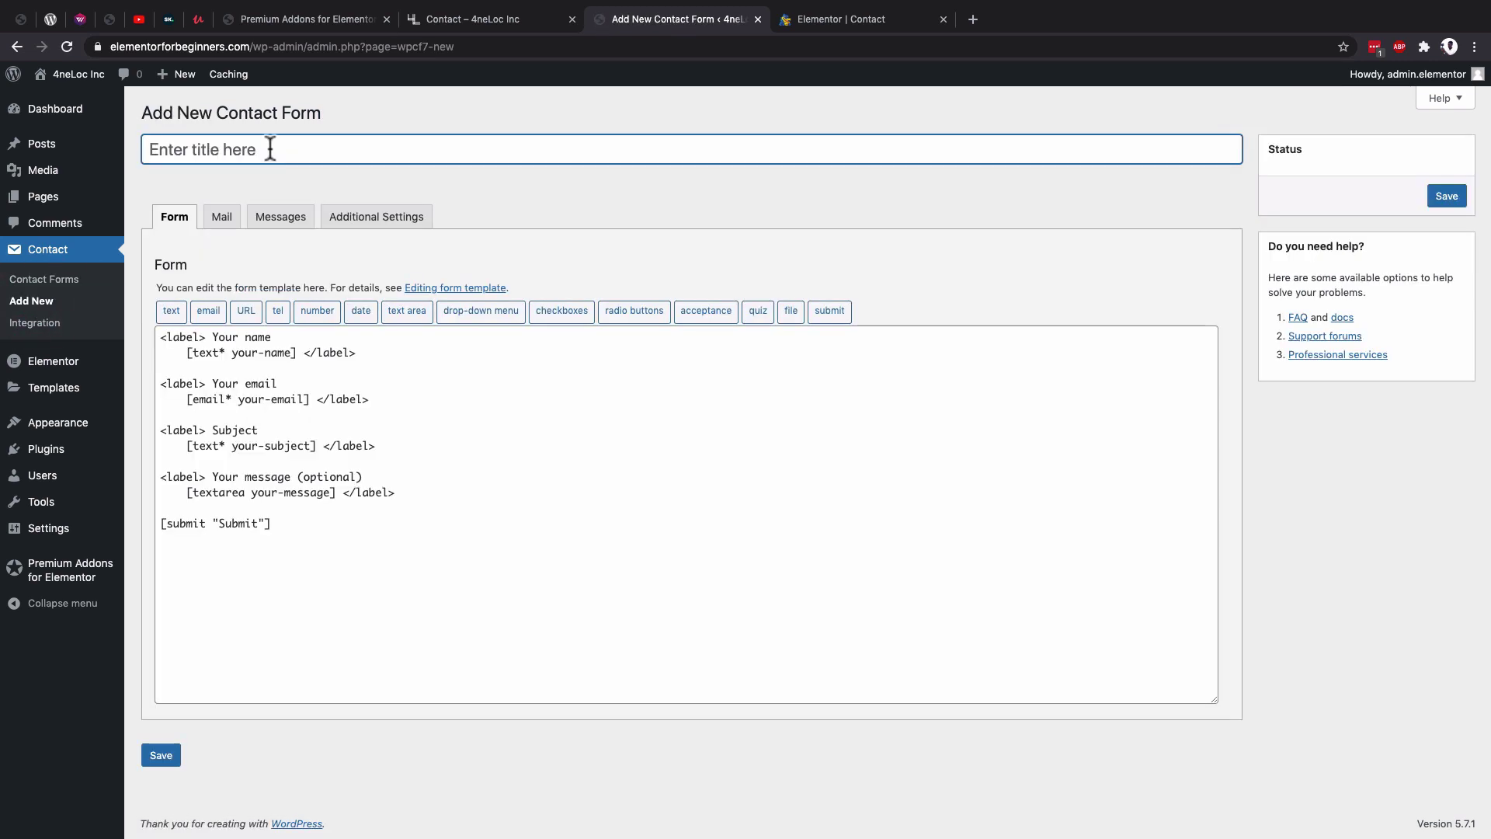
left_click(270, 149)
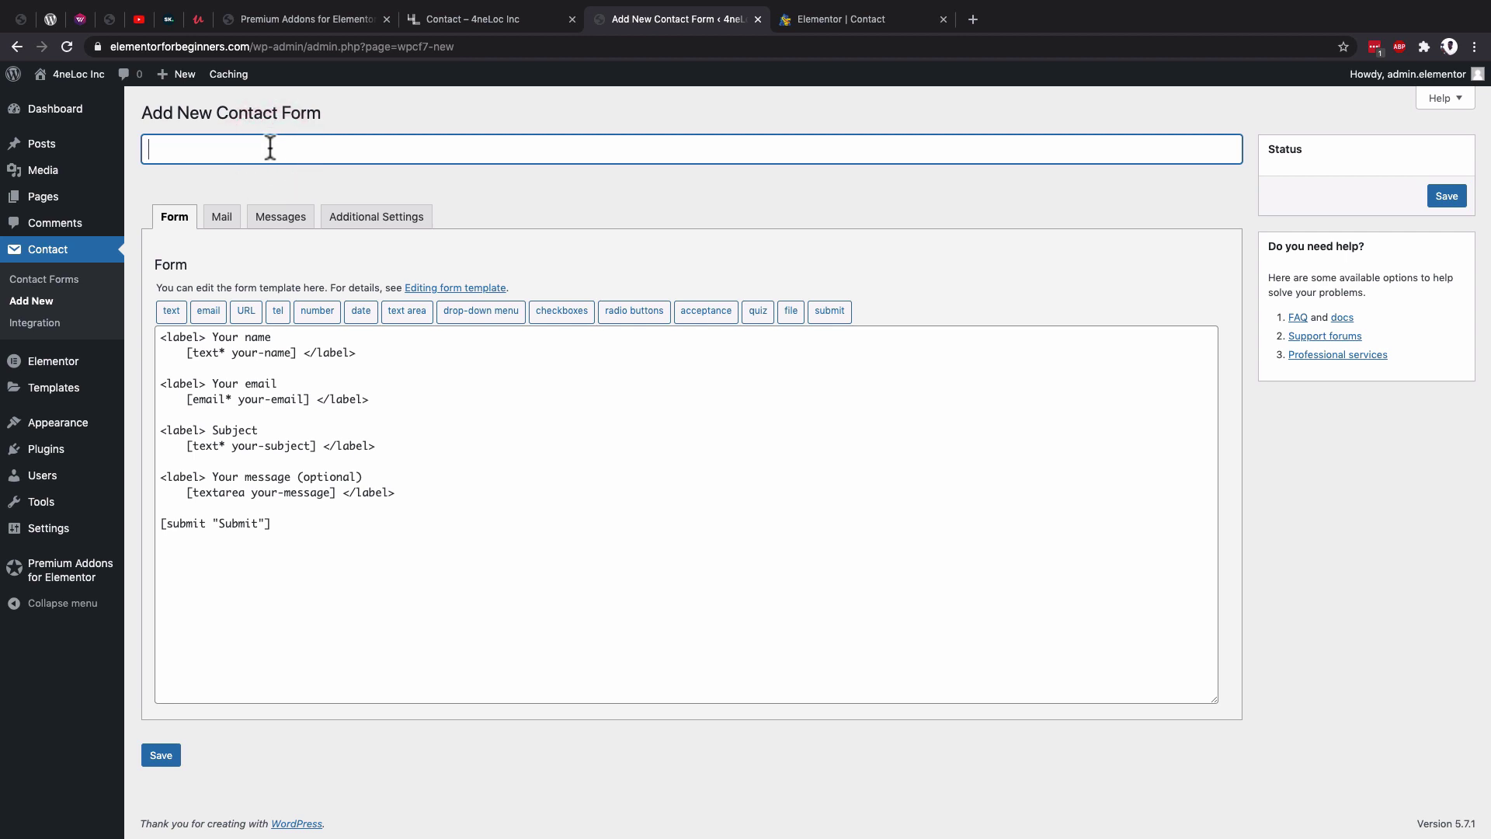
type("4neLoc")
left_click_drag(292, 535, 163, 337)
Go back to the Elementor contact page and view its preview.
left_click(886, 22)
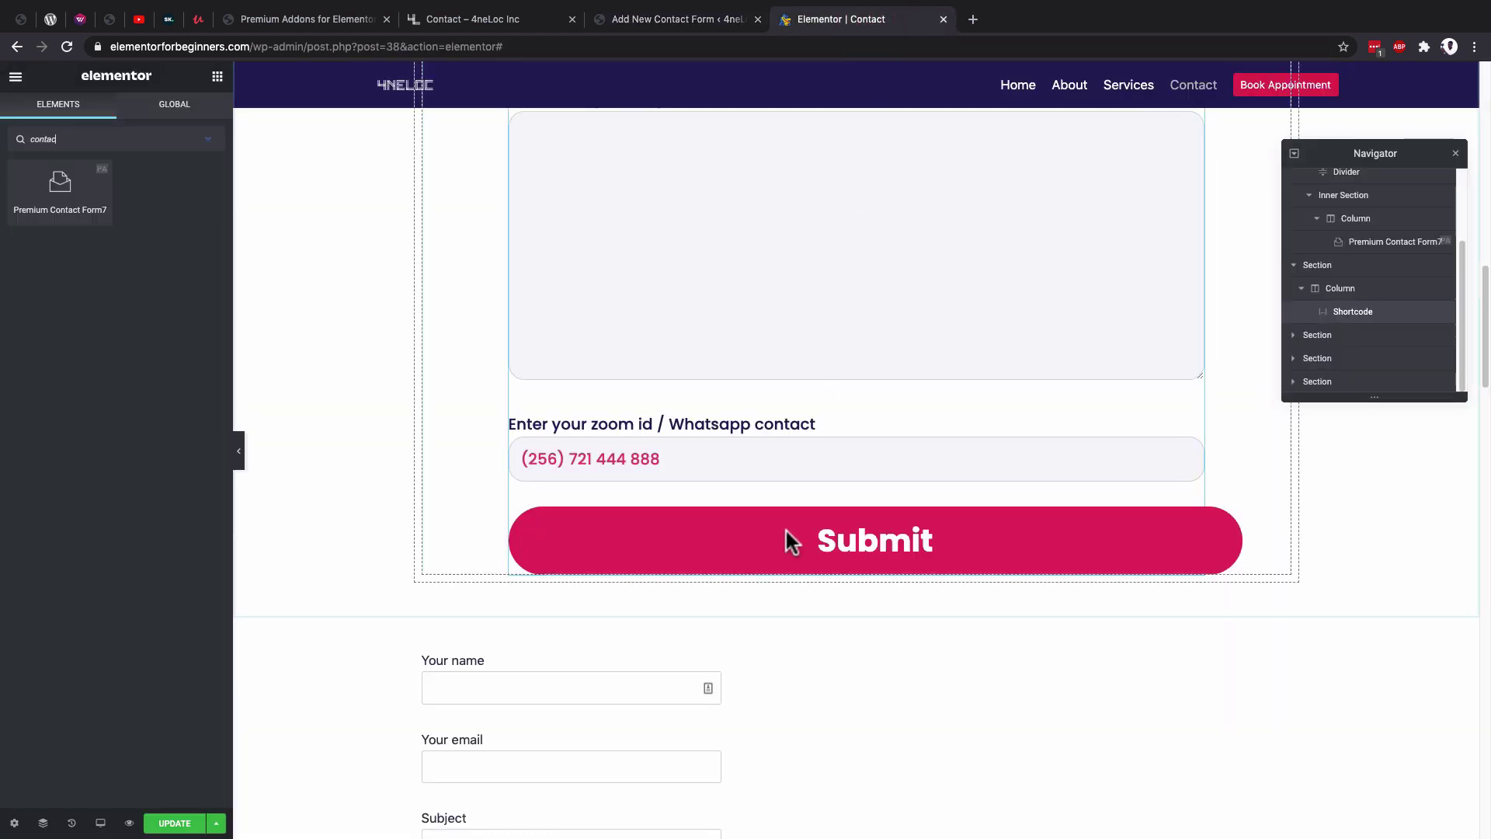
scroll(785, 535, "down", 5)
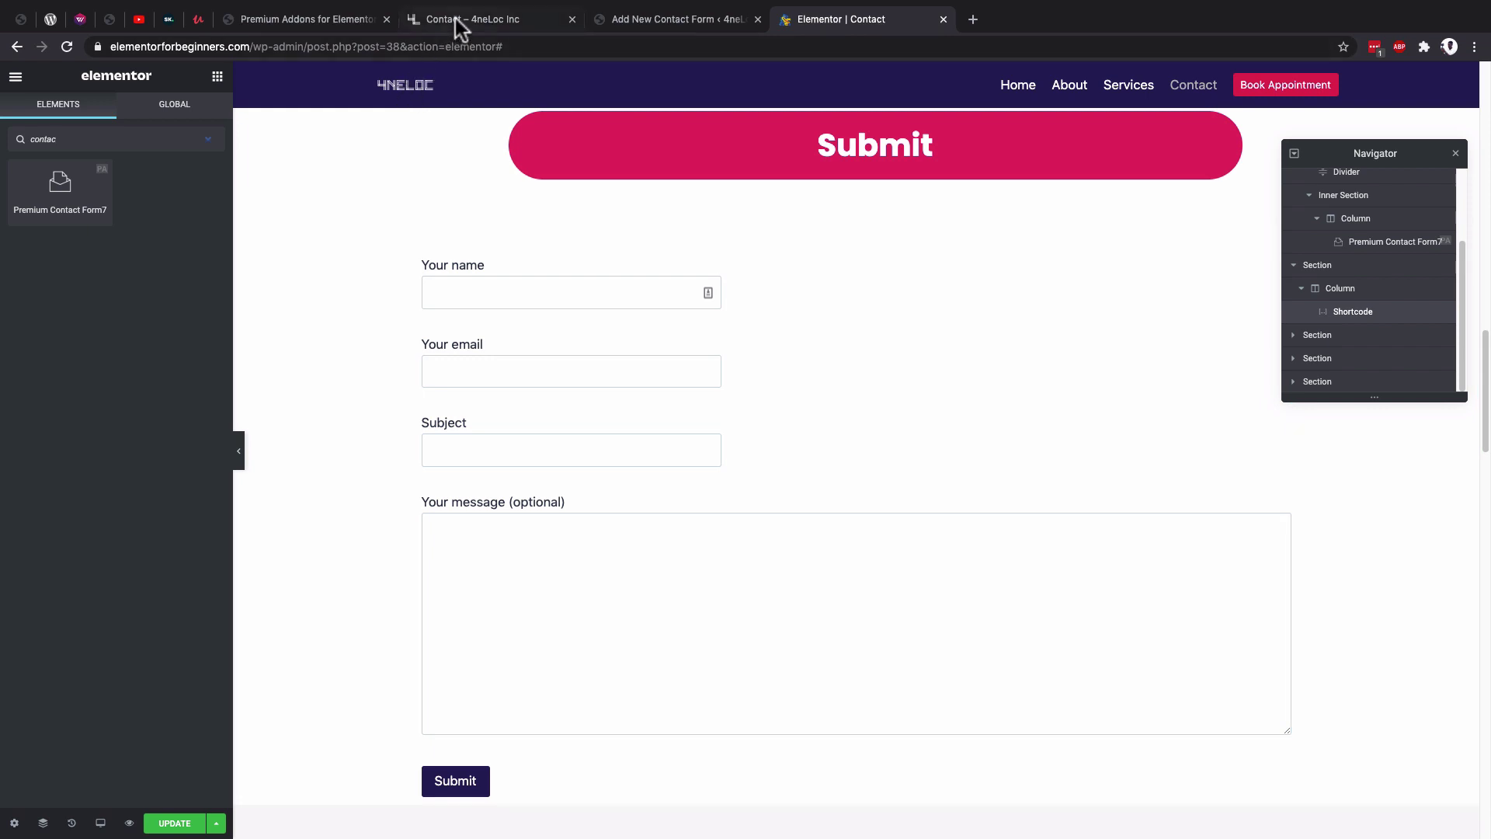
left_click(455, 18)
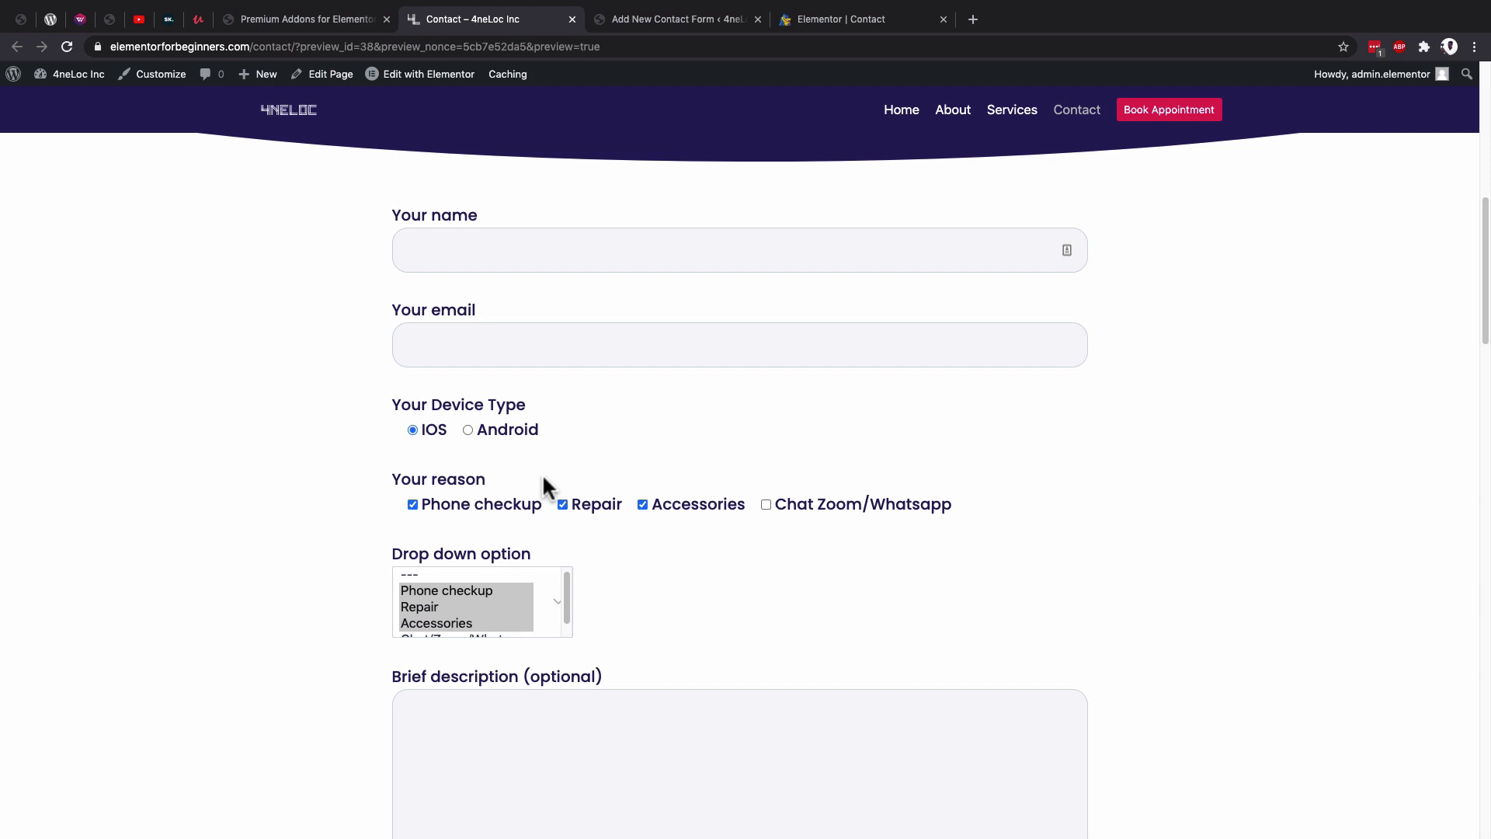
Check the form widget's device type on the Elementor page, leaving it set to IOS.
left_click(654, 17)
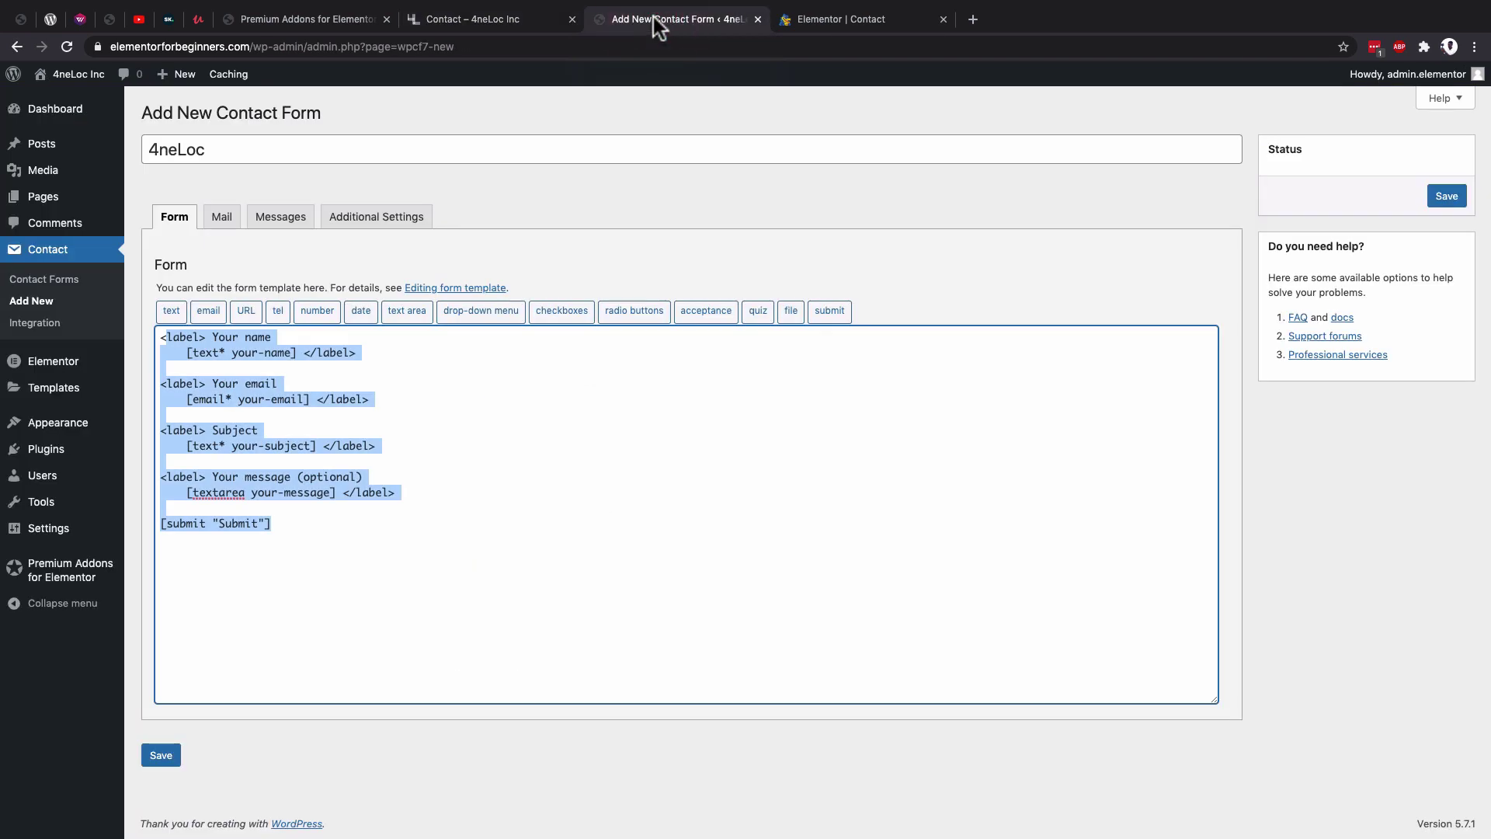
left_click(841, 18)
scroll(626, 260, "up", 3)
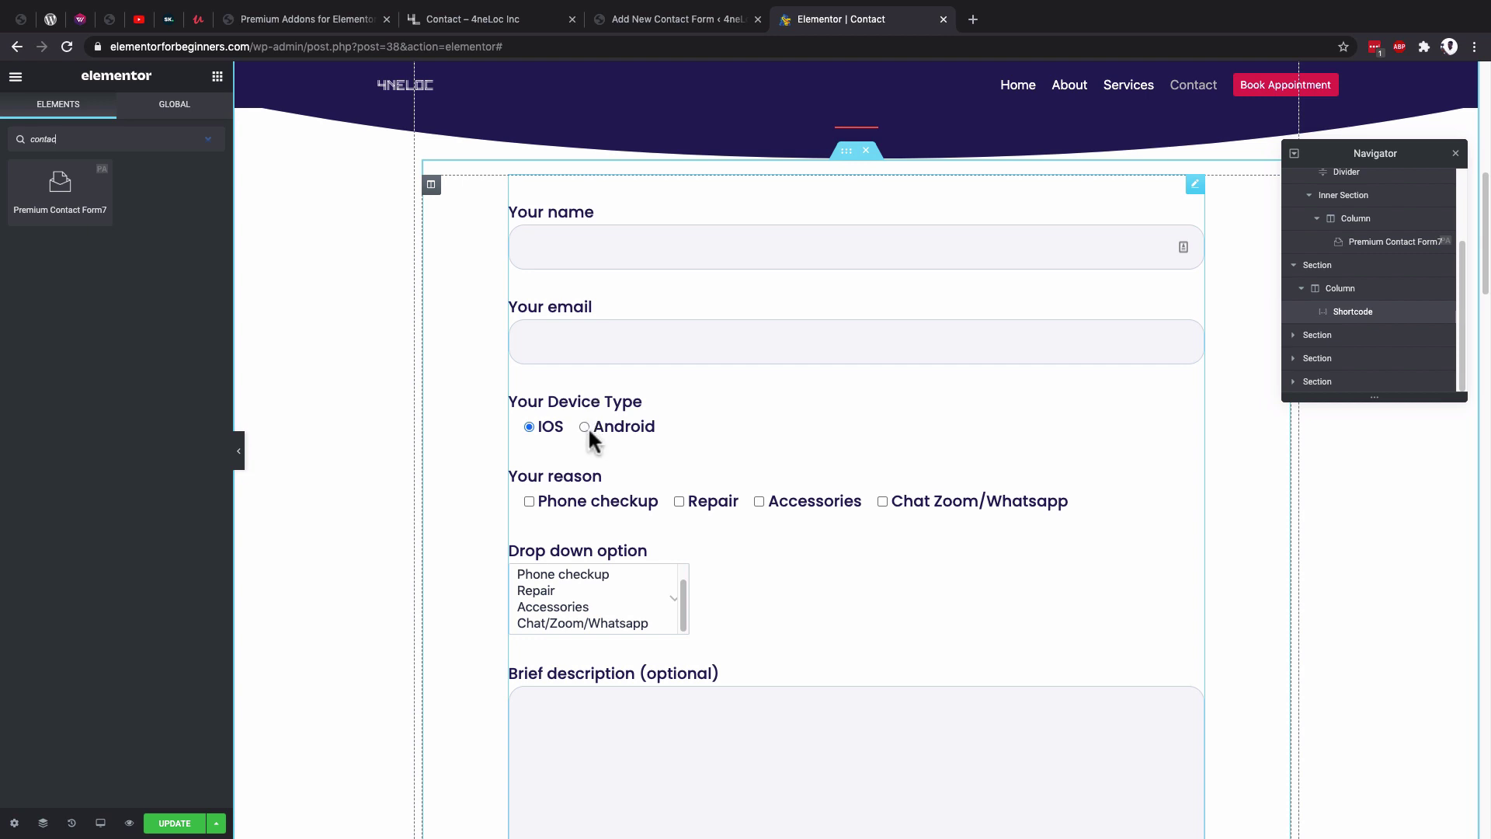
left_click(584, 427)
left_click(529, 427)
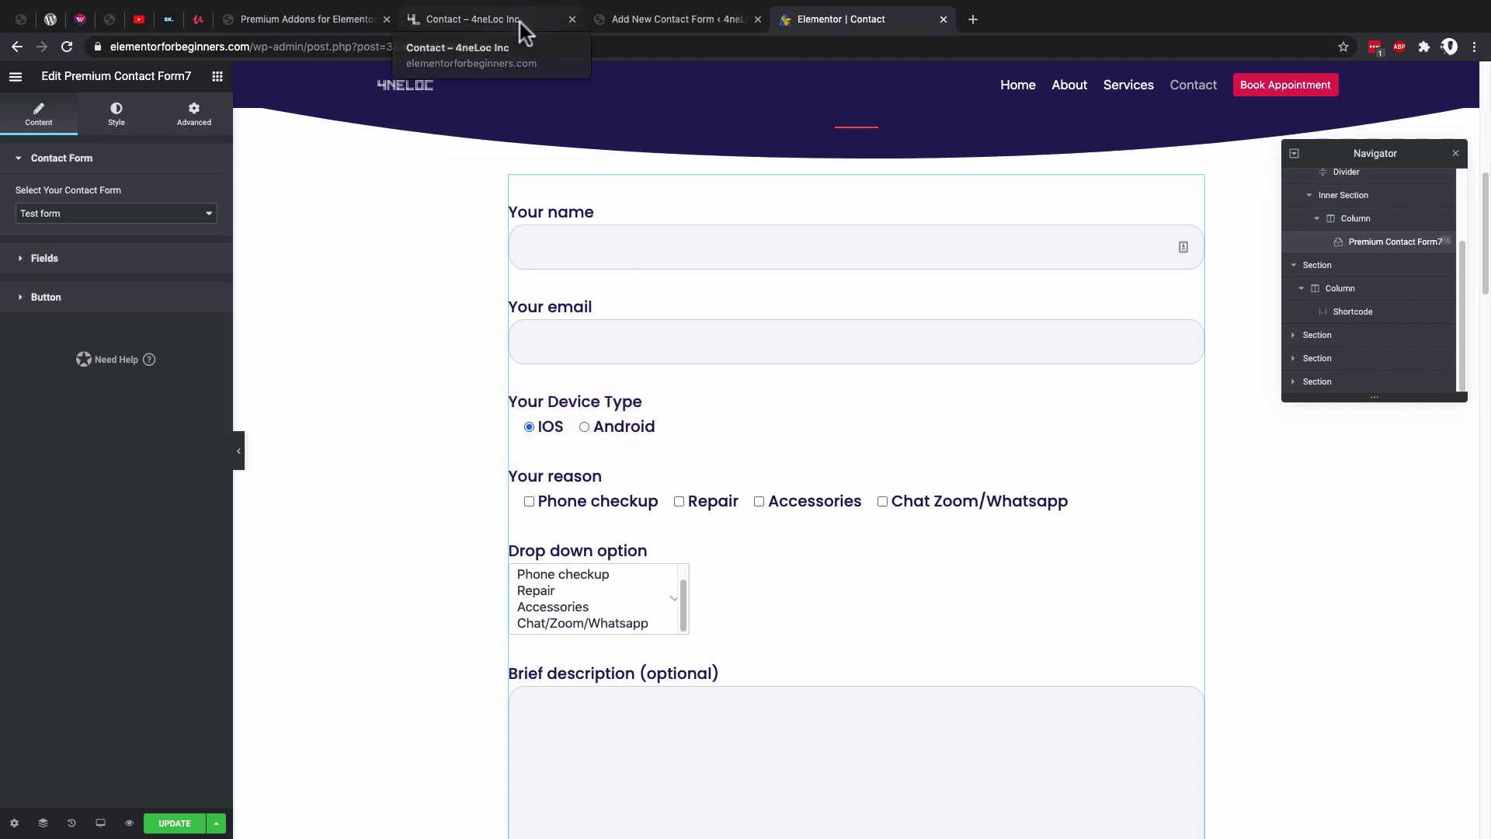
Insert an empty line after the email field line in the 4neLoc template.
left_click(675, 22)
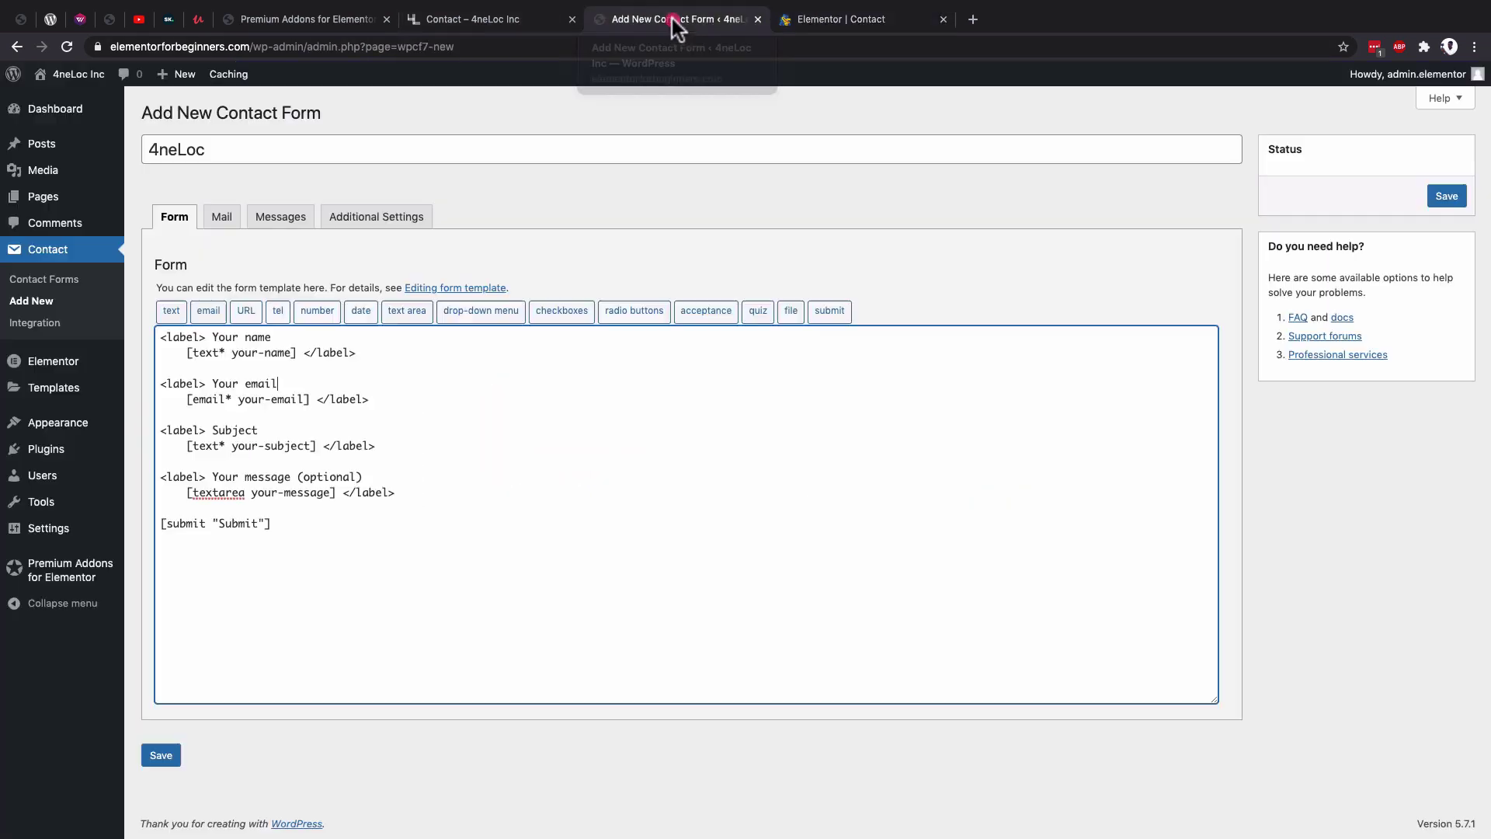
left_click(381, 400)
key("Return")
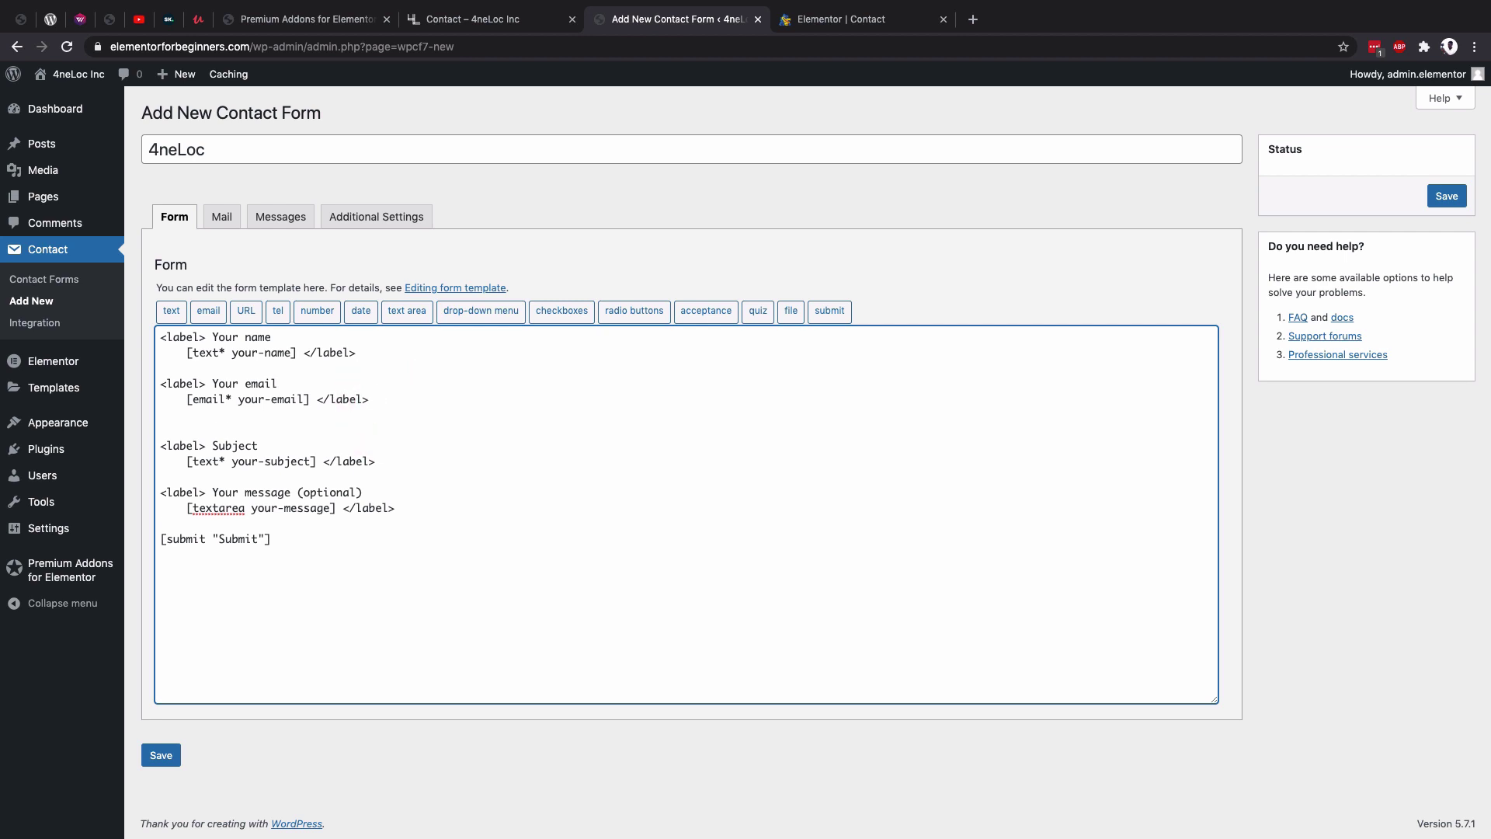
Insert an IOS/Android radio-button tag with Wrap each item turned off.
left_click(626, 312)
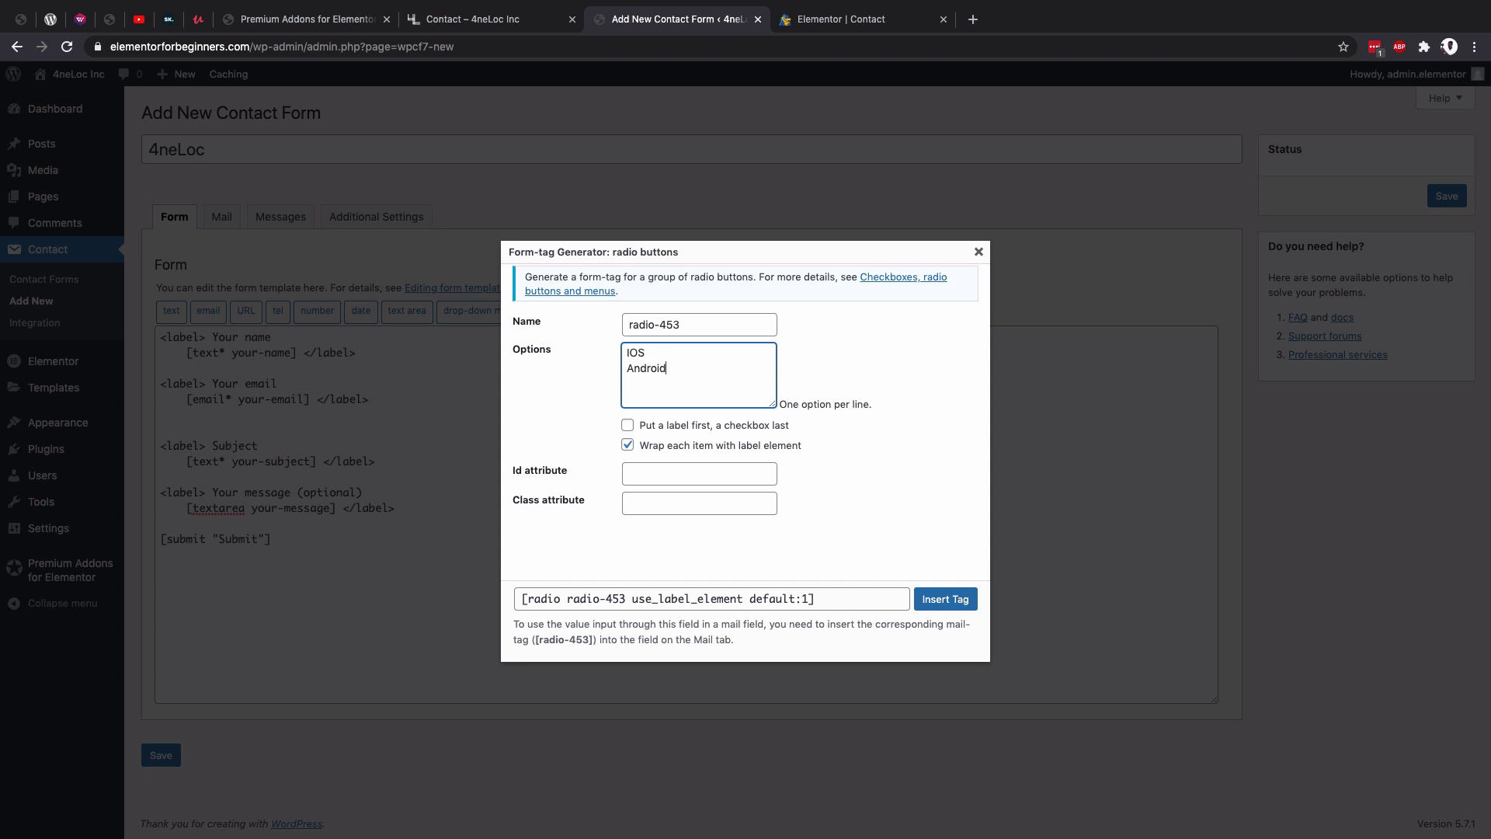
left_click_drag(669, 369, 626, 347)
left_click(628, 445)
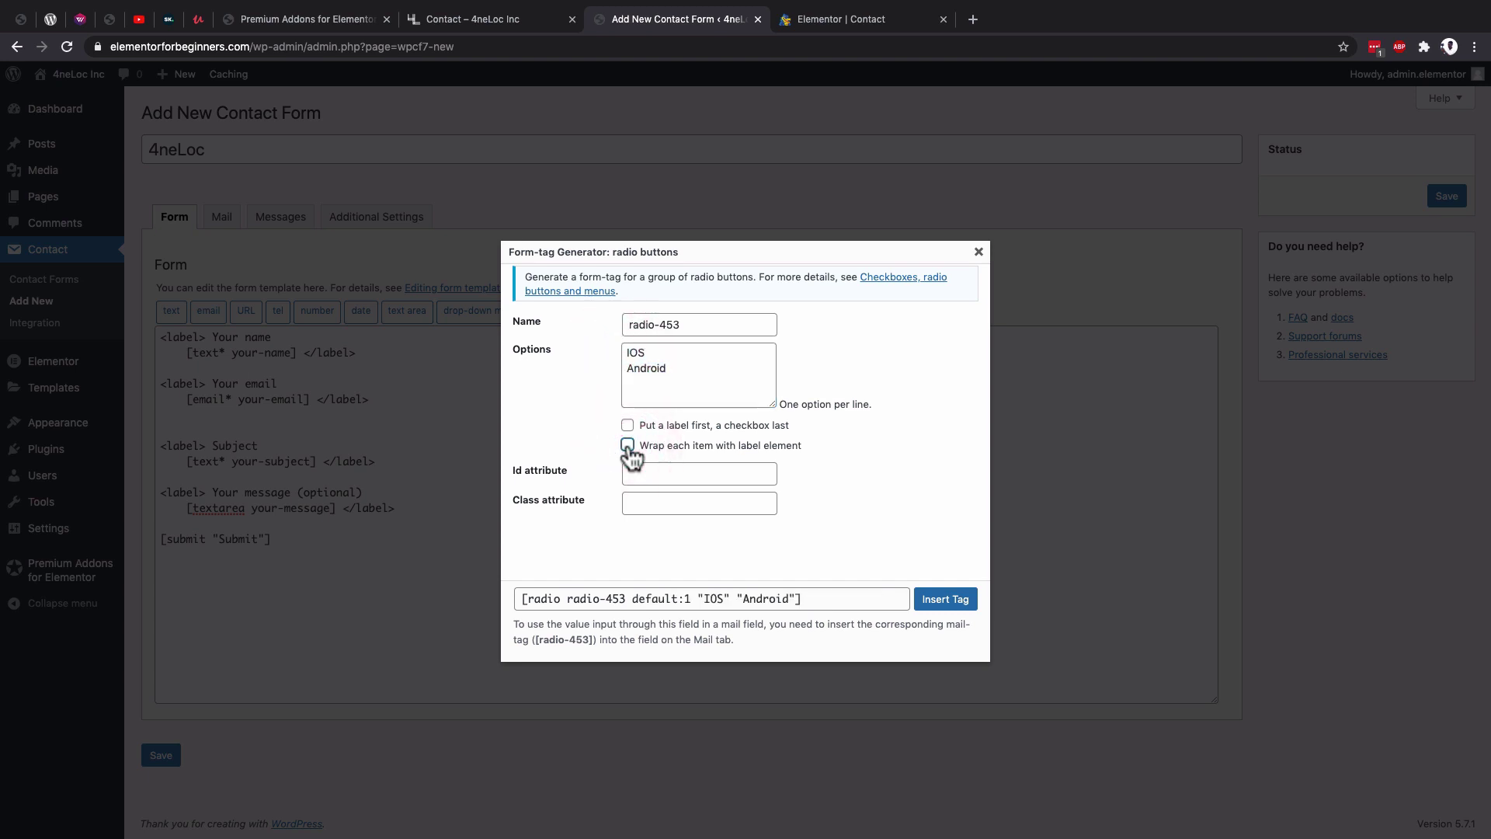
left_click(951, 605)
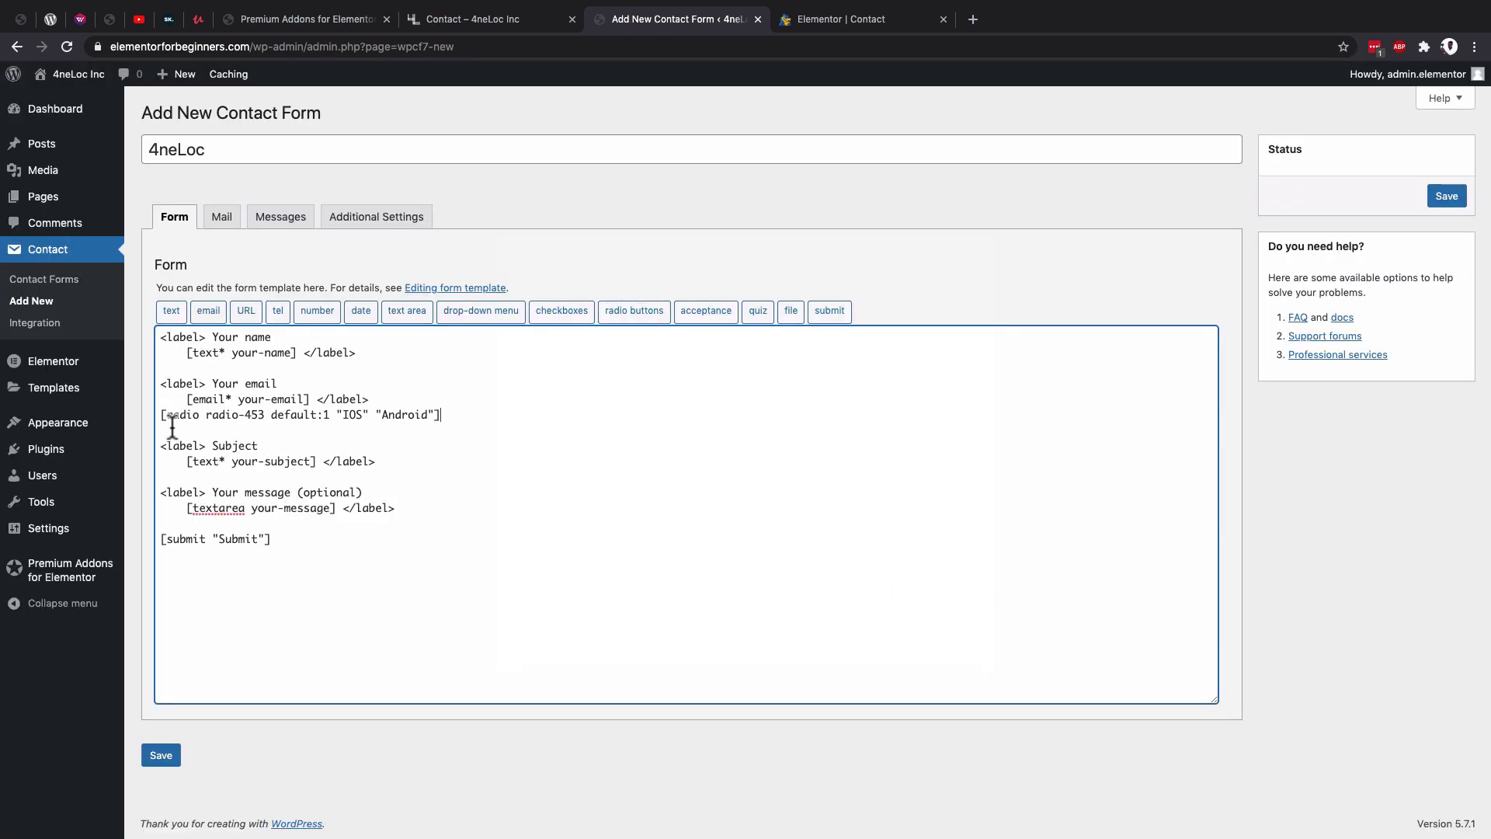
Add a 'Your device' label line above the radio tag.
left_click(162, 418)
key("Return")
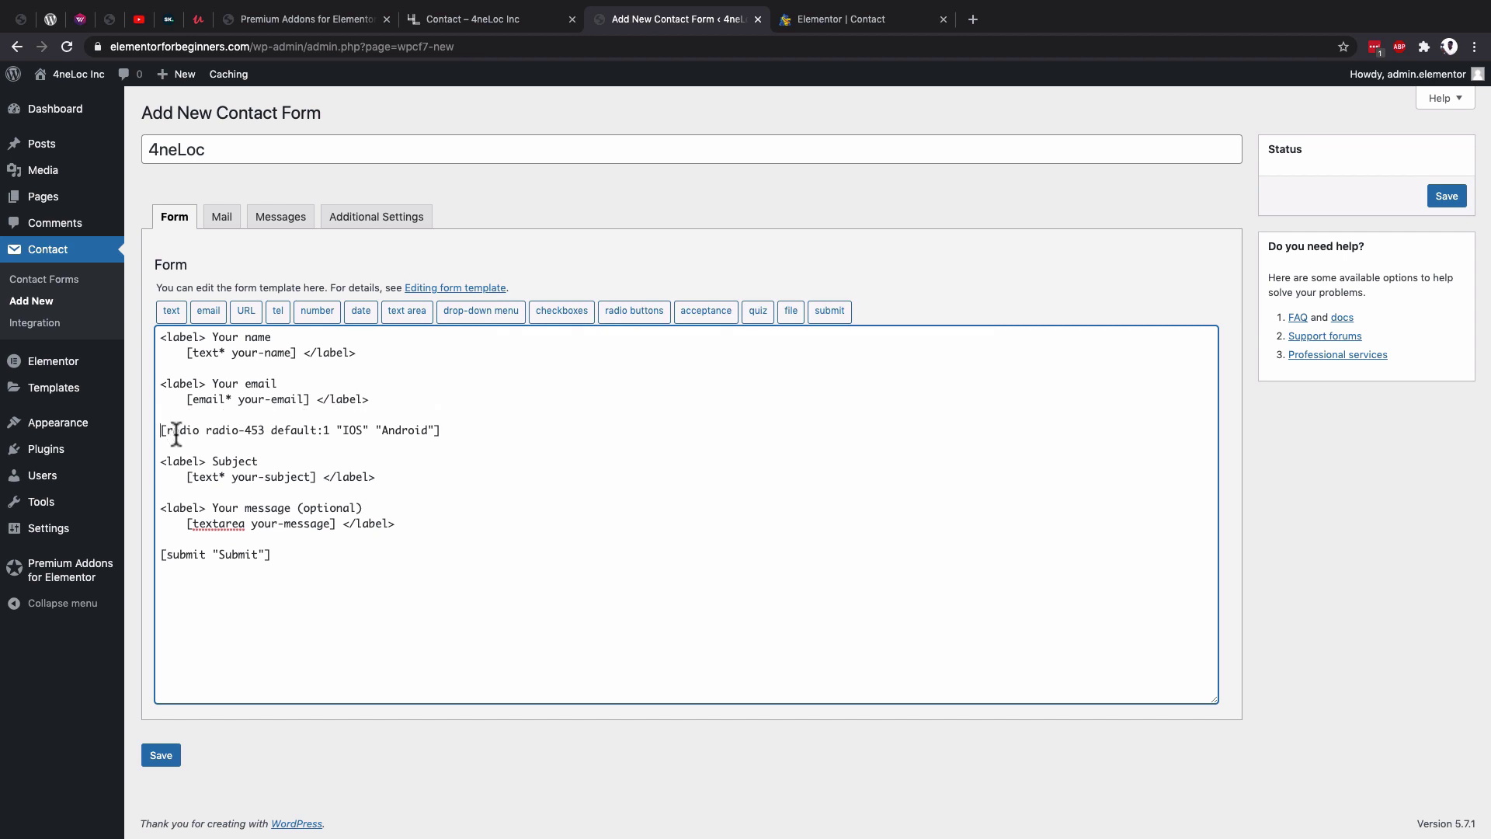
type("You")
key("Return")
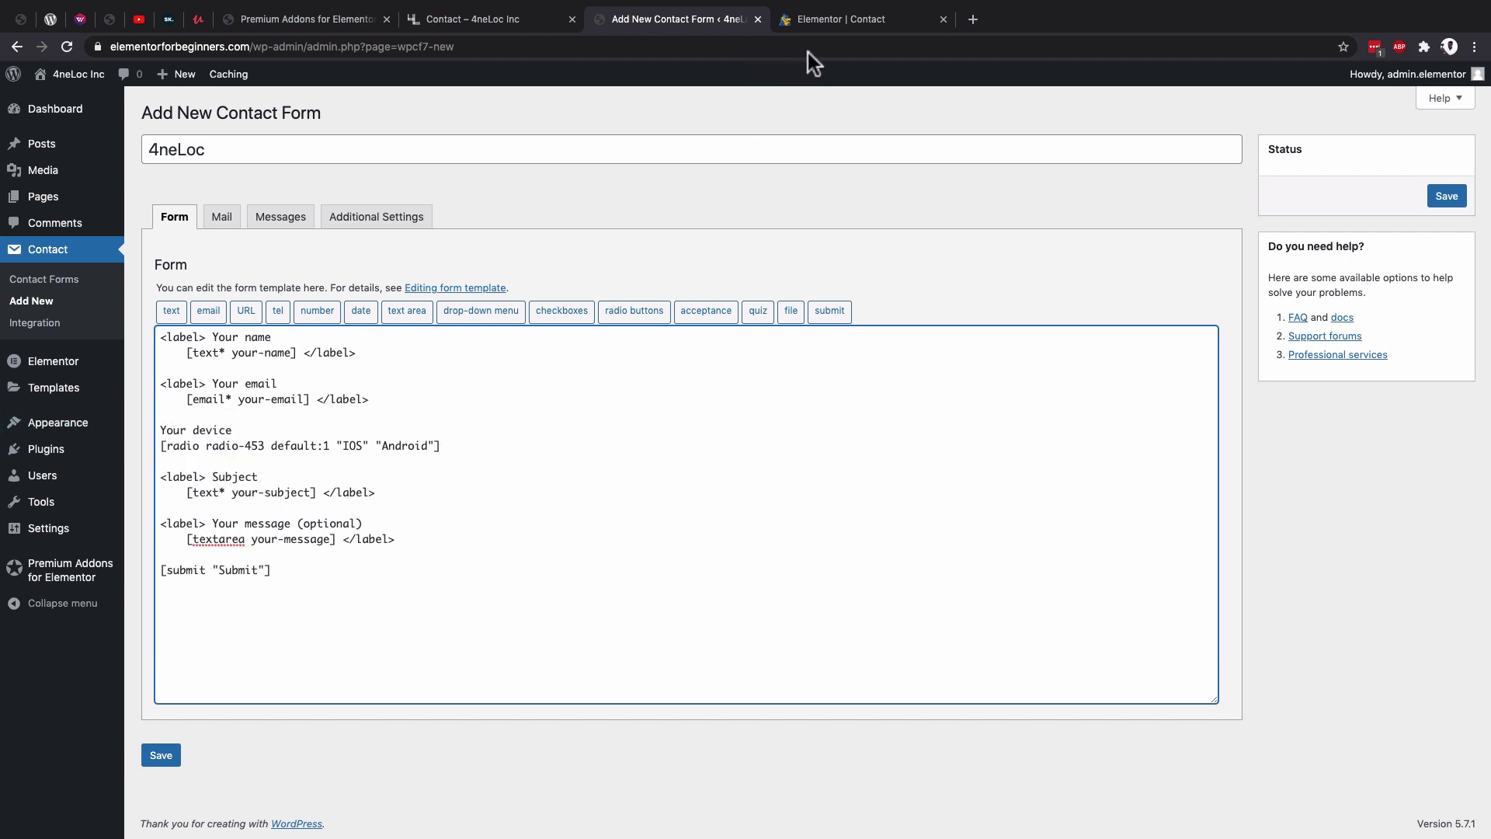
left_click(826, 28)
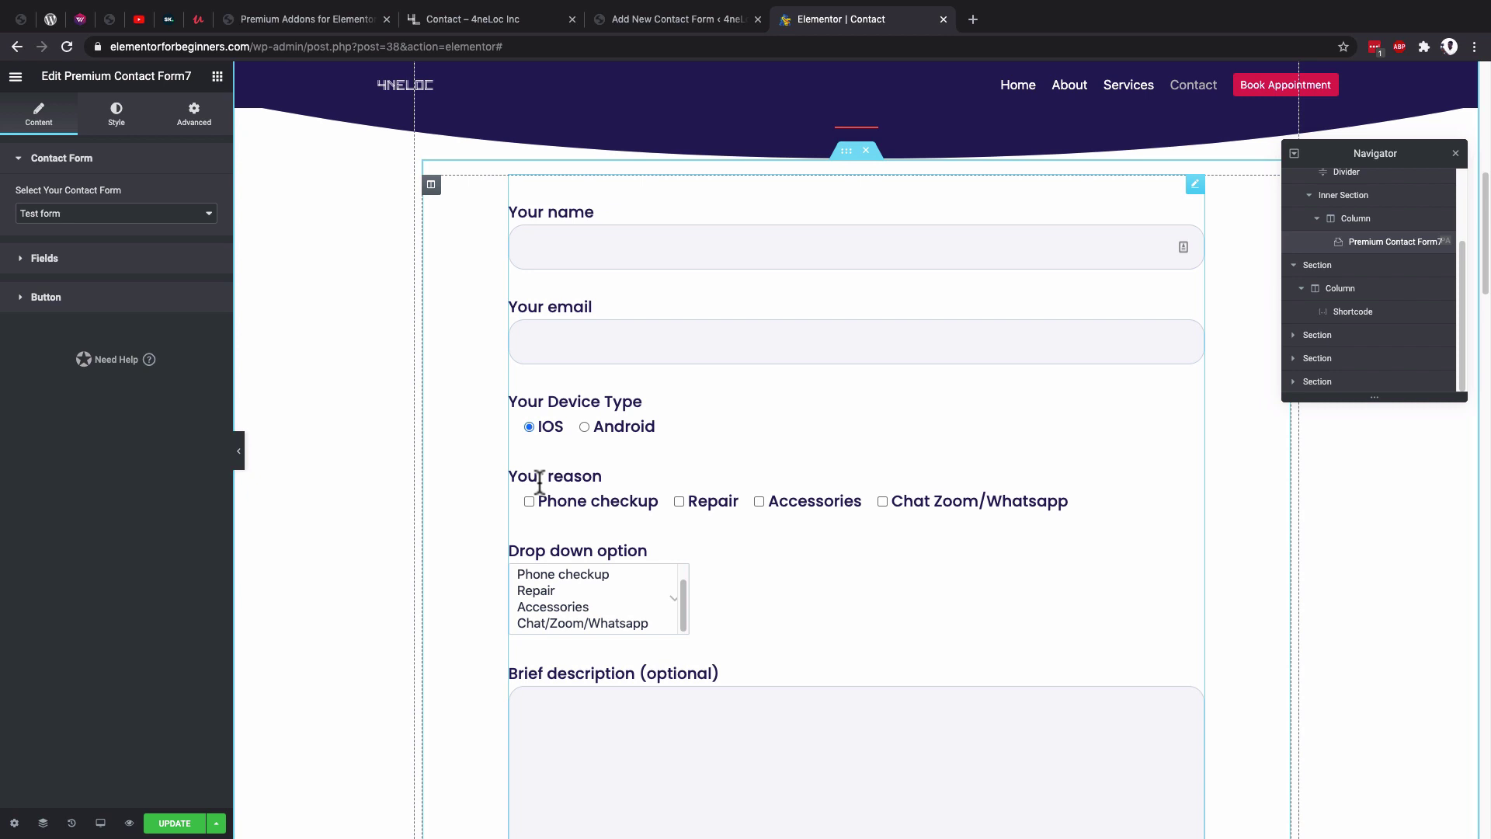
Insert a required, unwrapped checkbox tag: Phone checkup, Repair, Accessories, Chat with us.
left_click(630, 21)
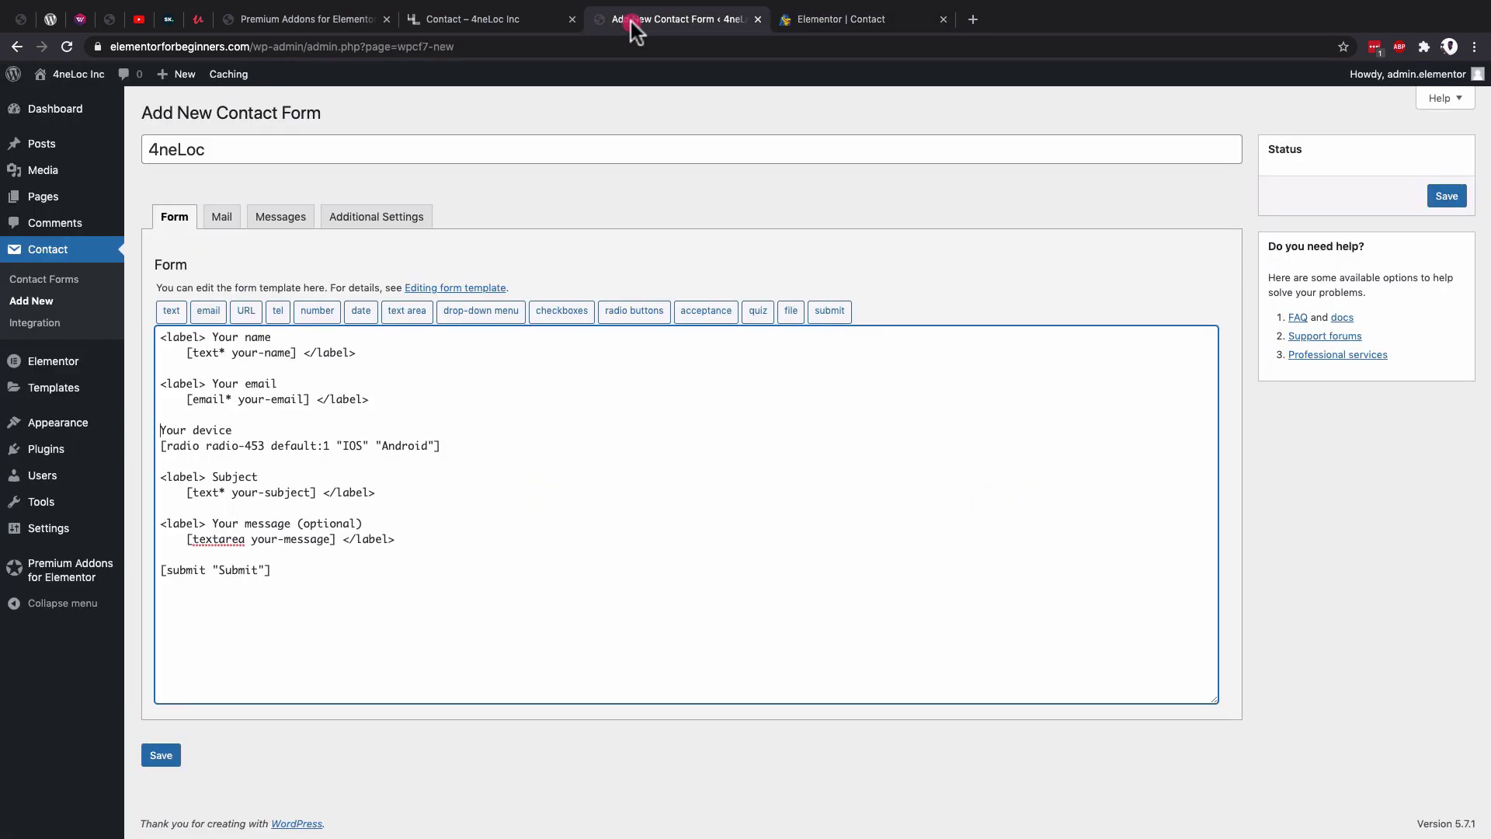
left_click(452, 448)
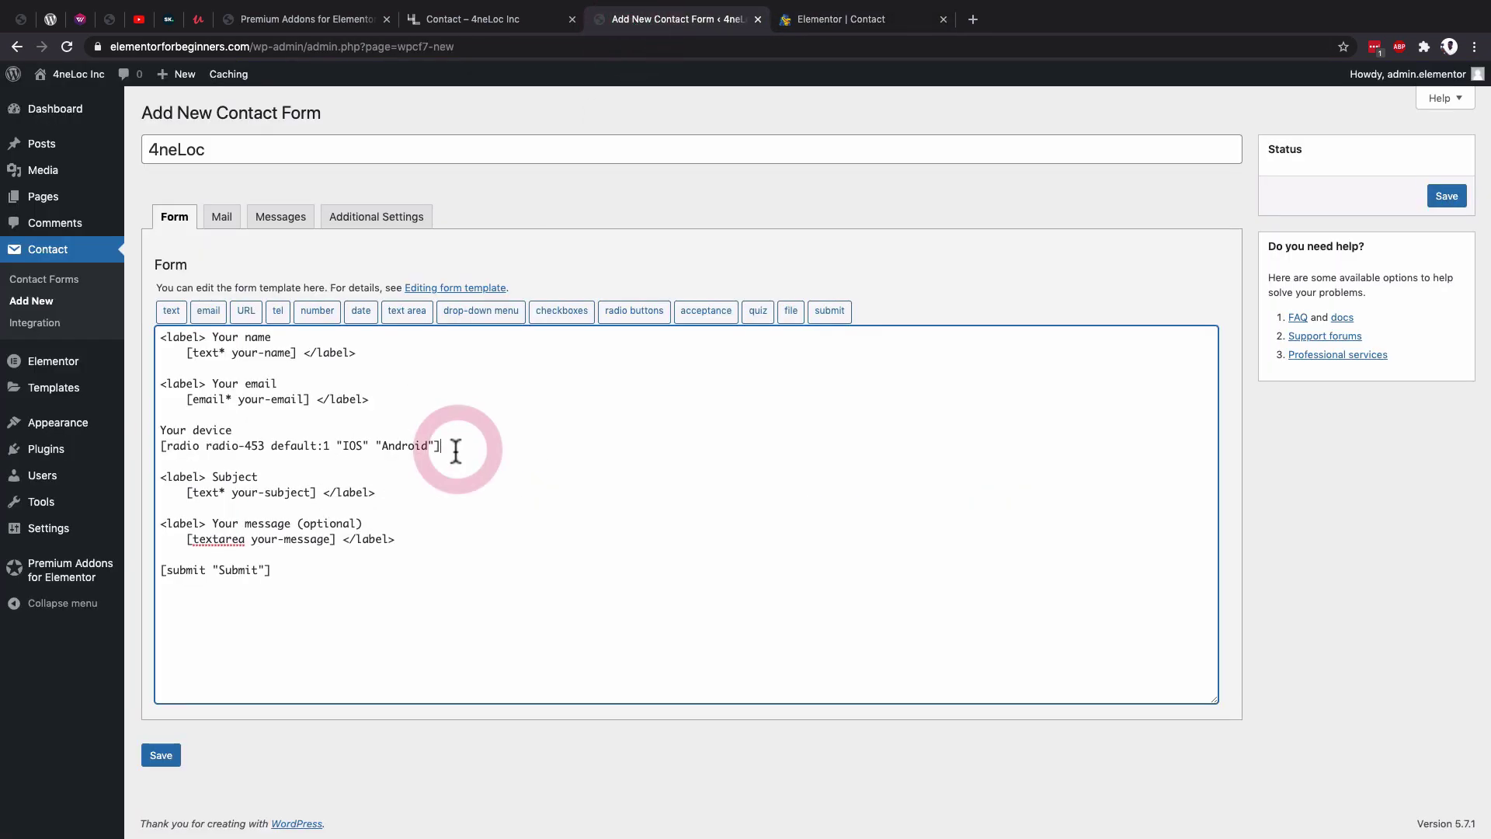
key("Return")
key("Return")
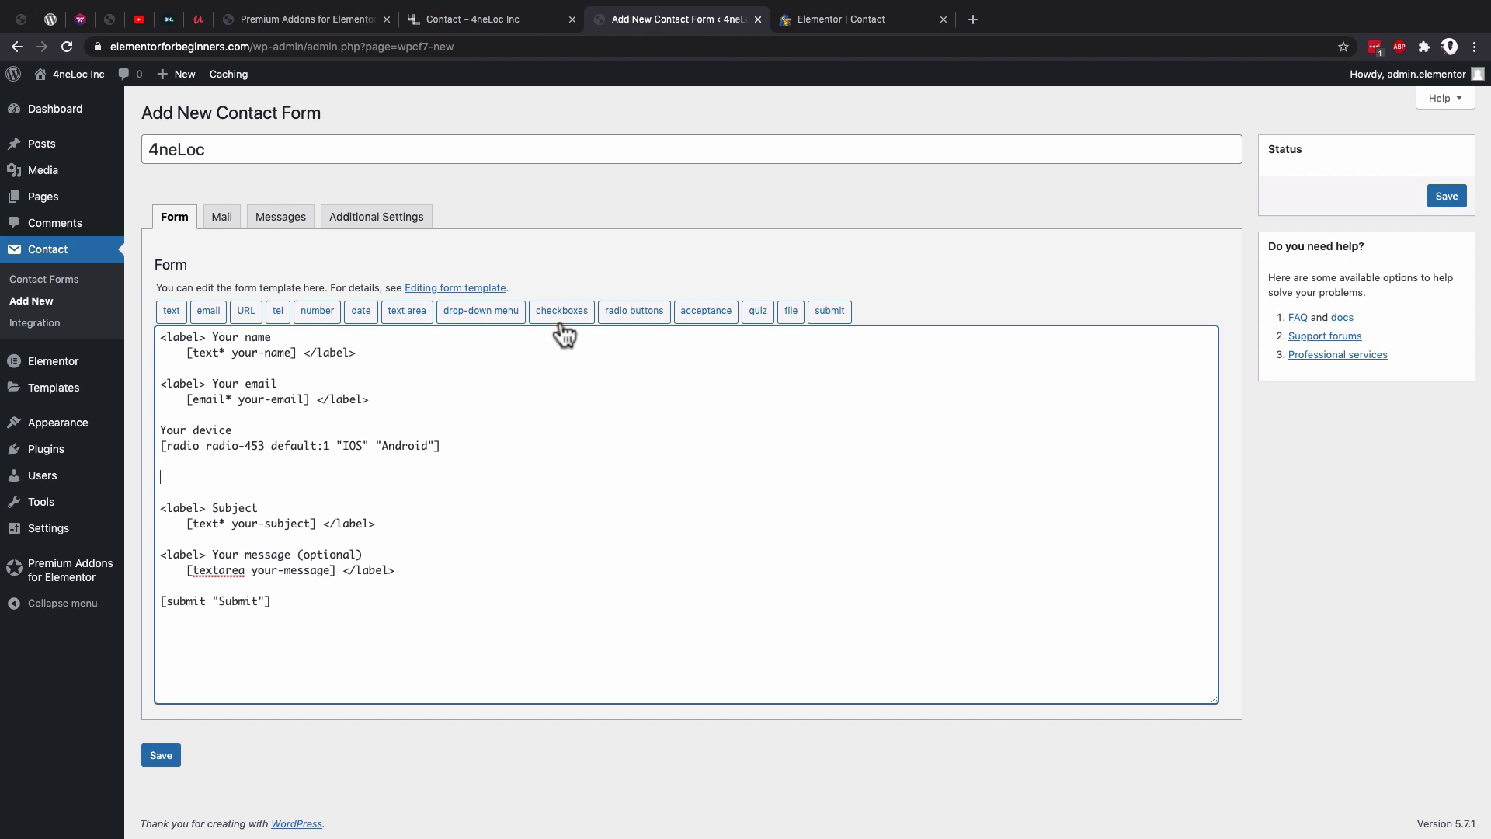
left_click(562, 315)
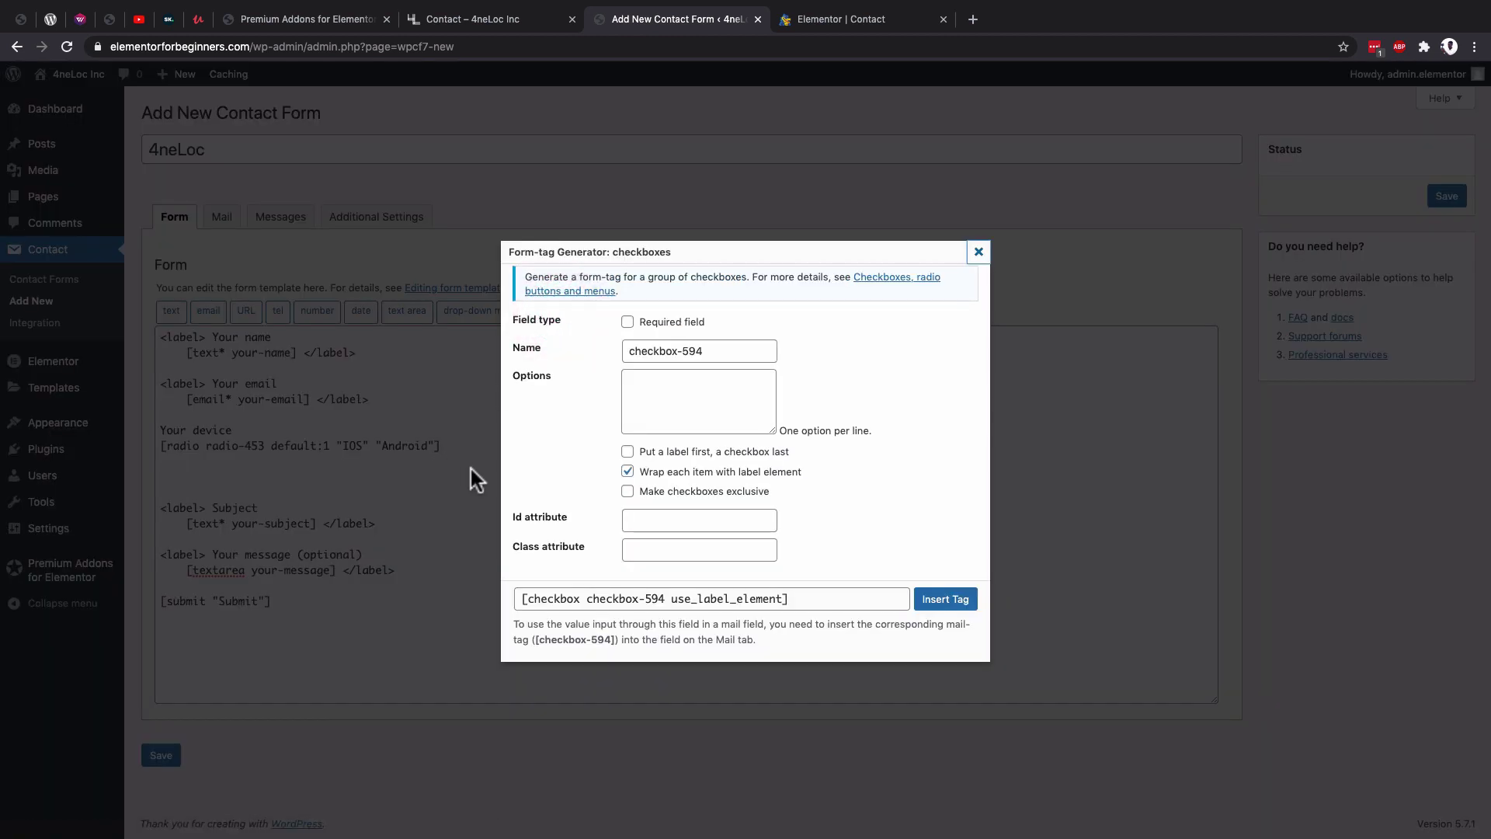
left_click(628, 323)
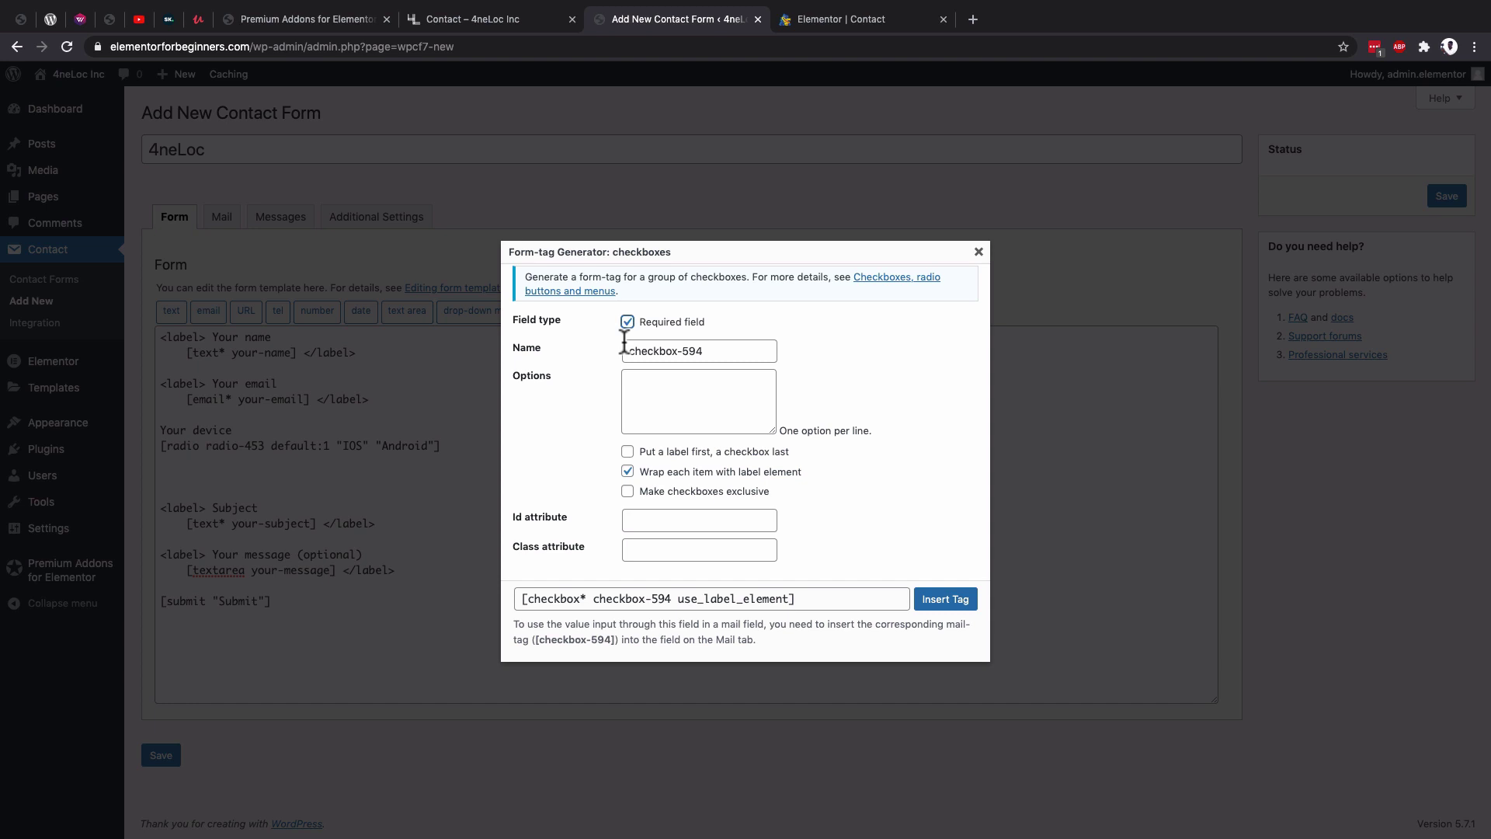
left_click(636, 384)
left_click_drag(668, 379, 627, 377)
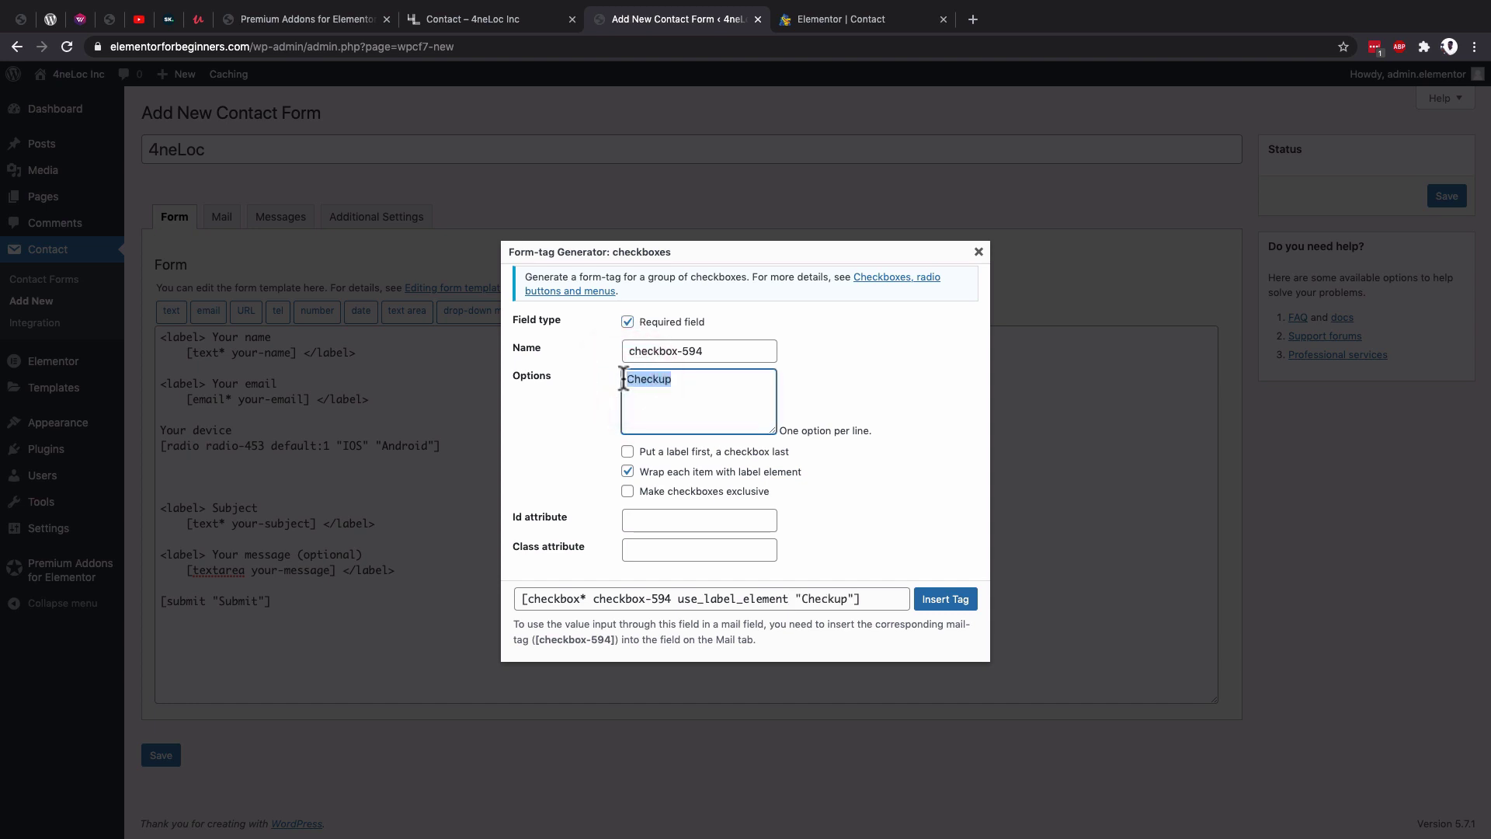
type("Phone checkup")
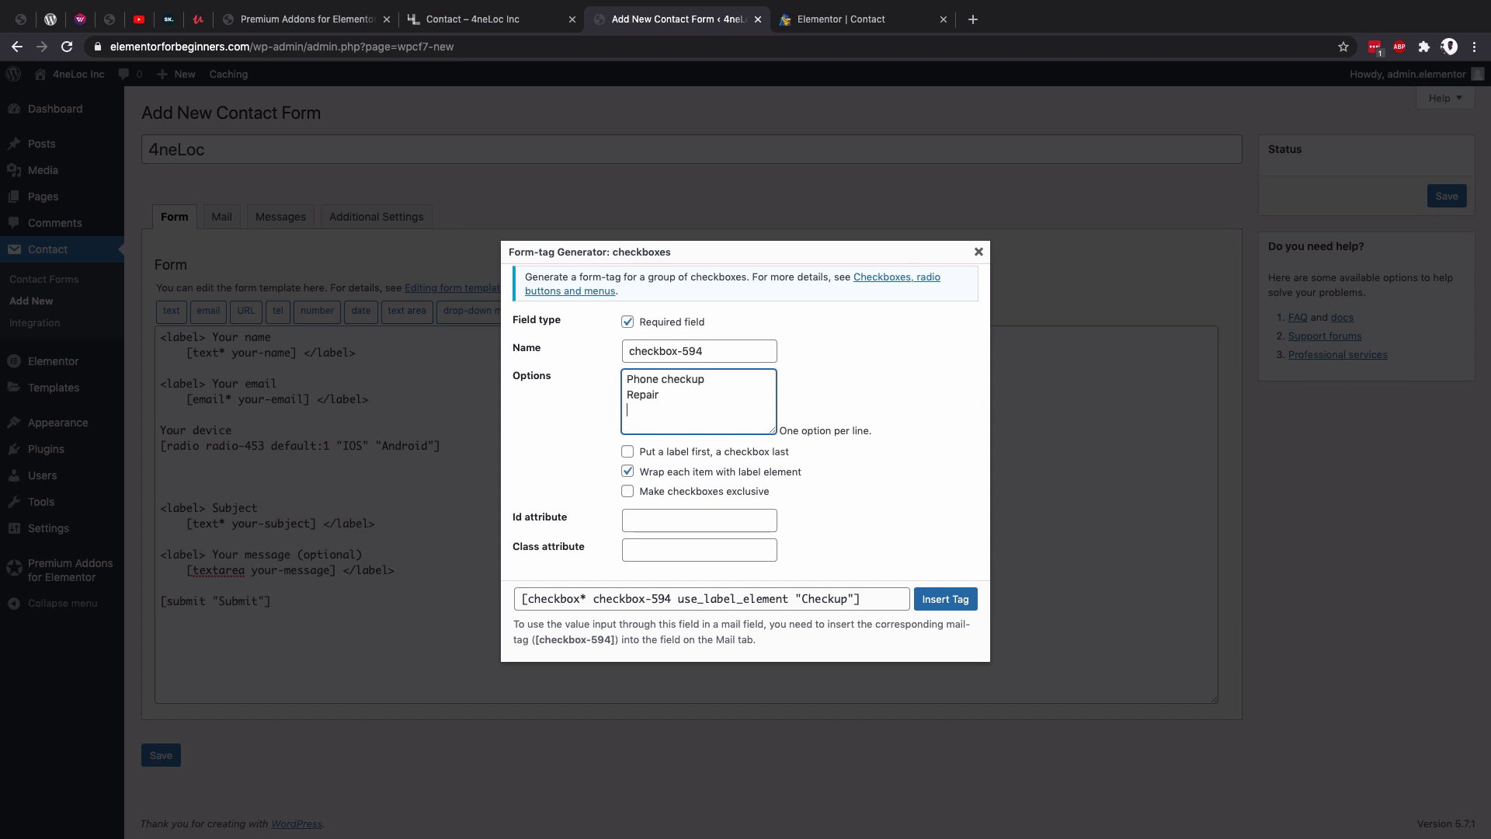
type(" Repair Accessories")
key("Return")
type("Chat wit")
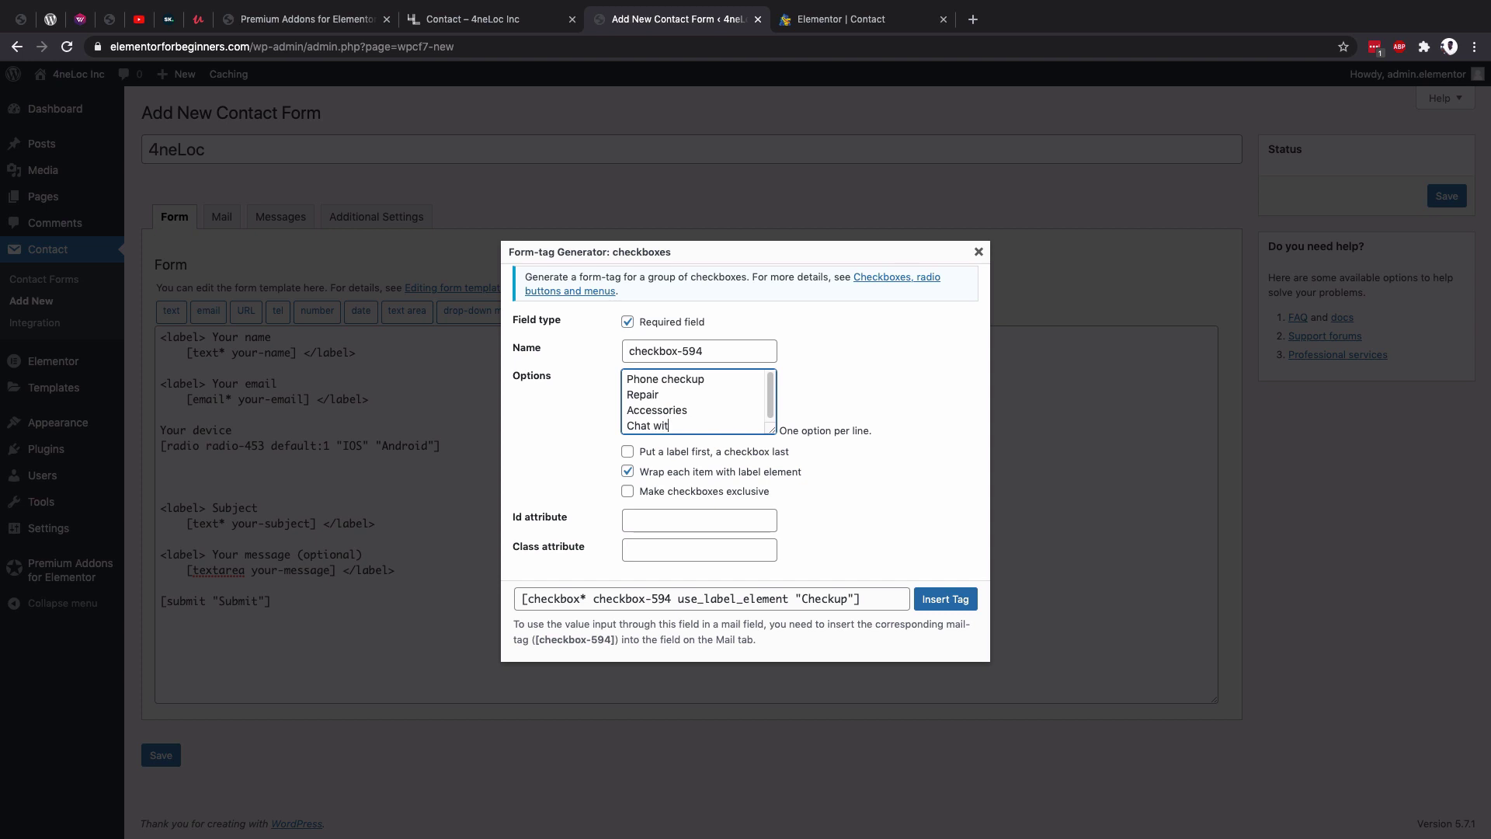
type("h us")
left_click(628, 471)
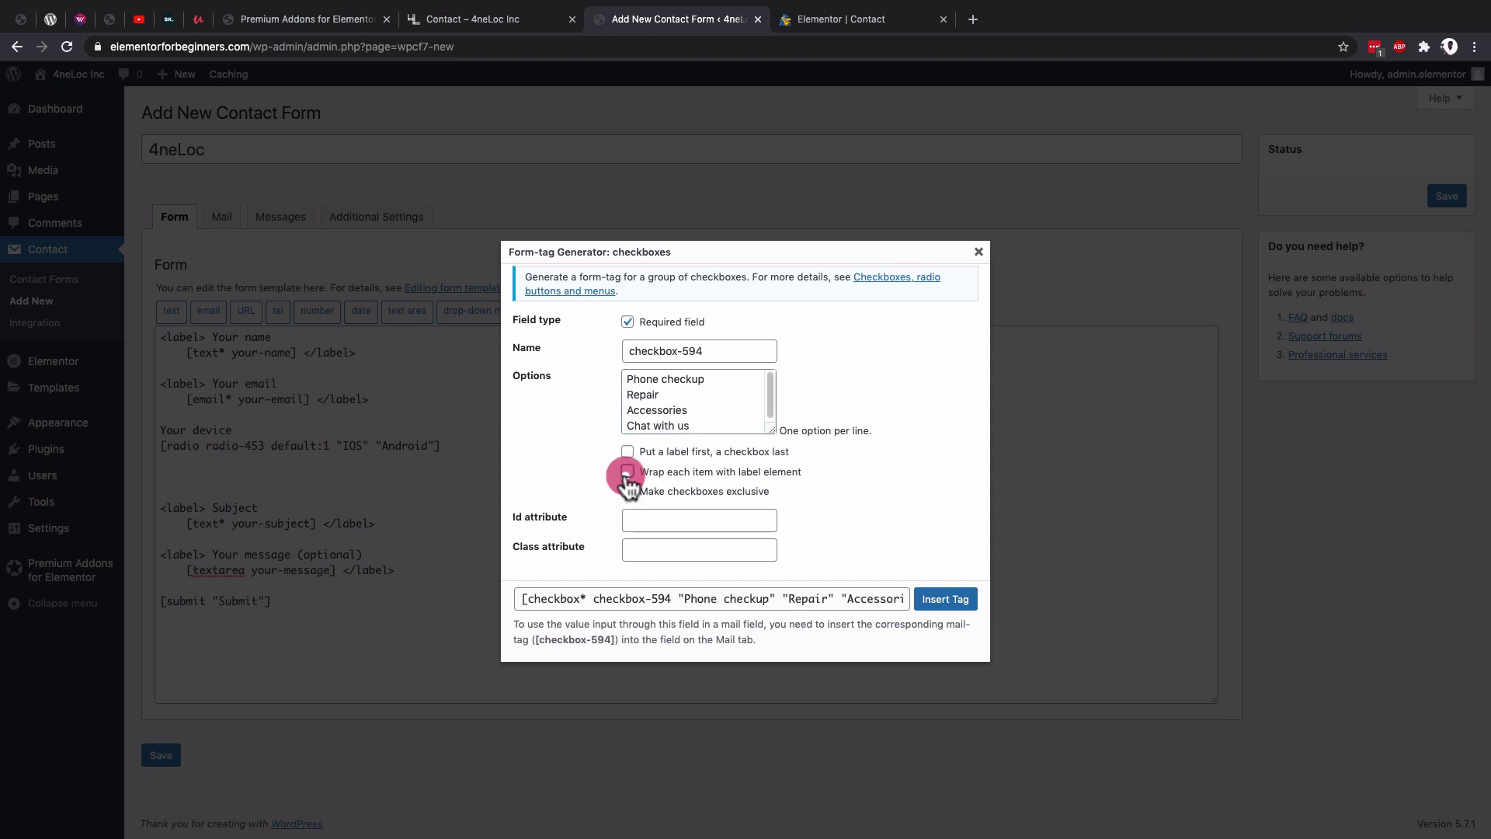
left_click(945, 599)
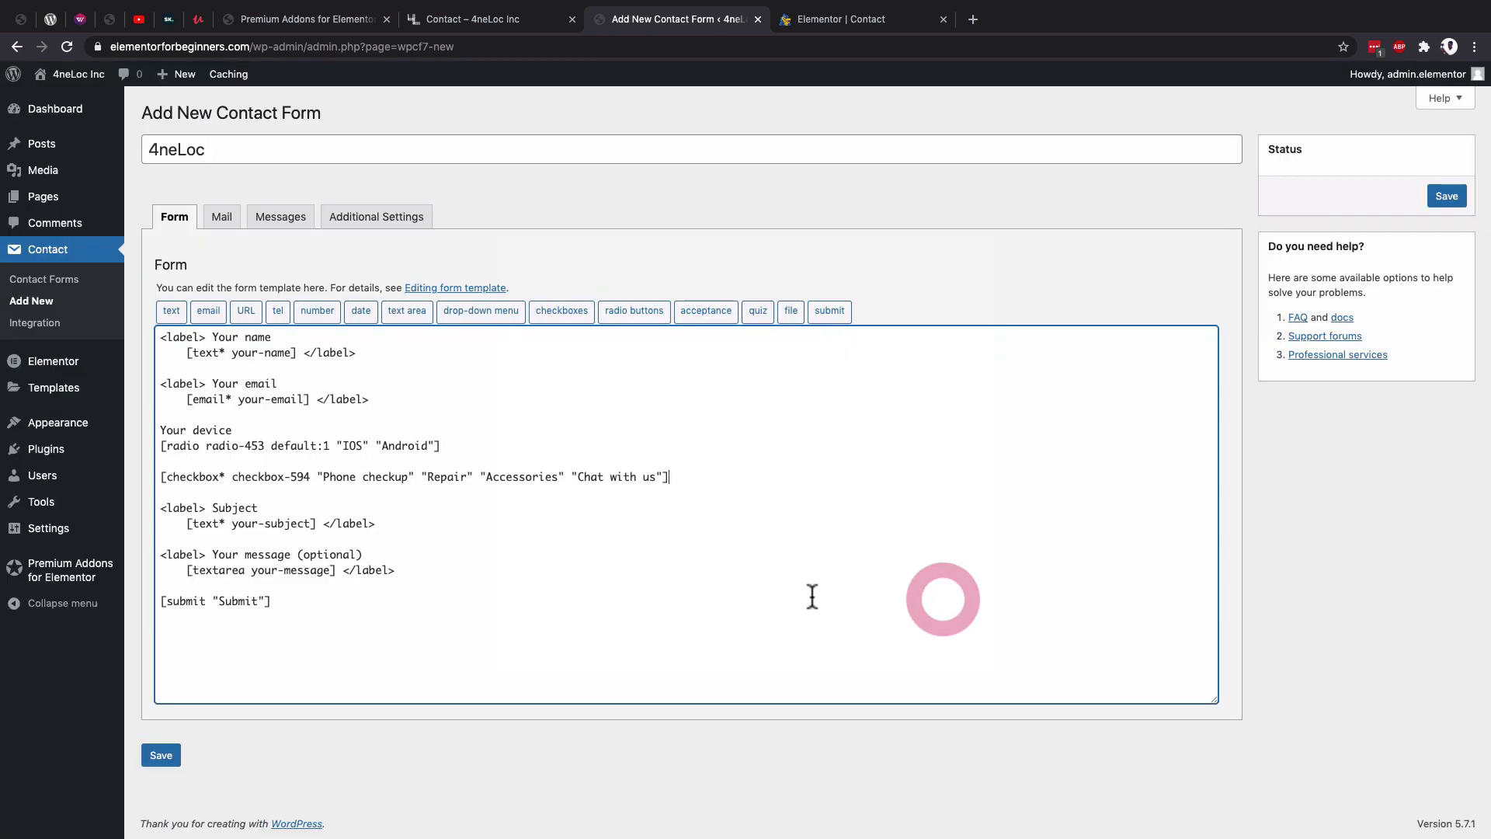
Add a 'Your reason' label line above the checkbox tag.
left_click(164, 462)
key("Return")
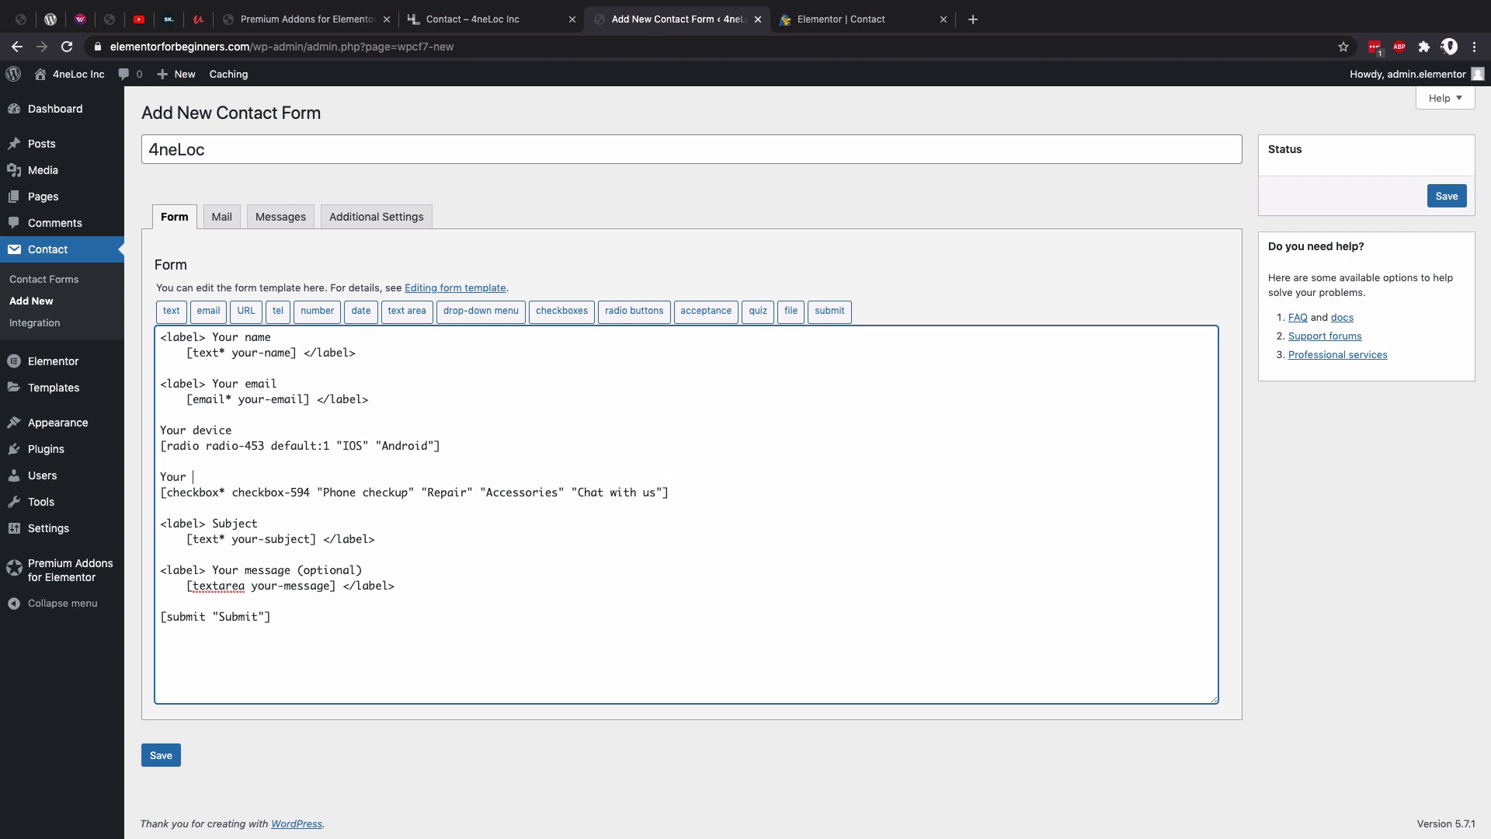
type("Your reason")
left_click(815, 20)
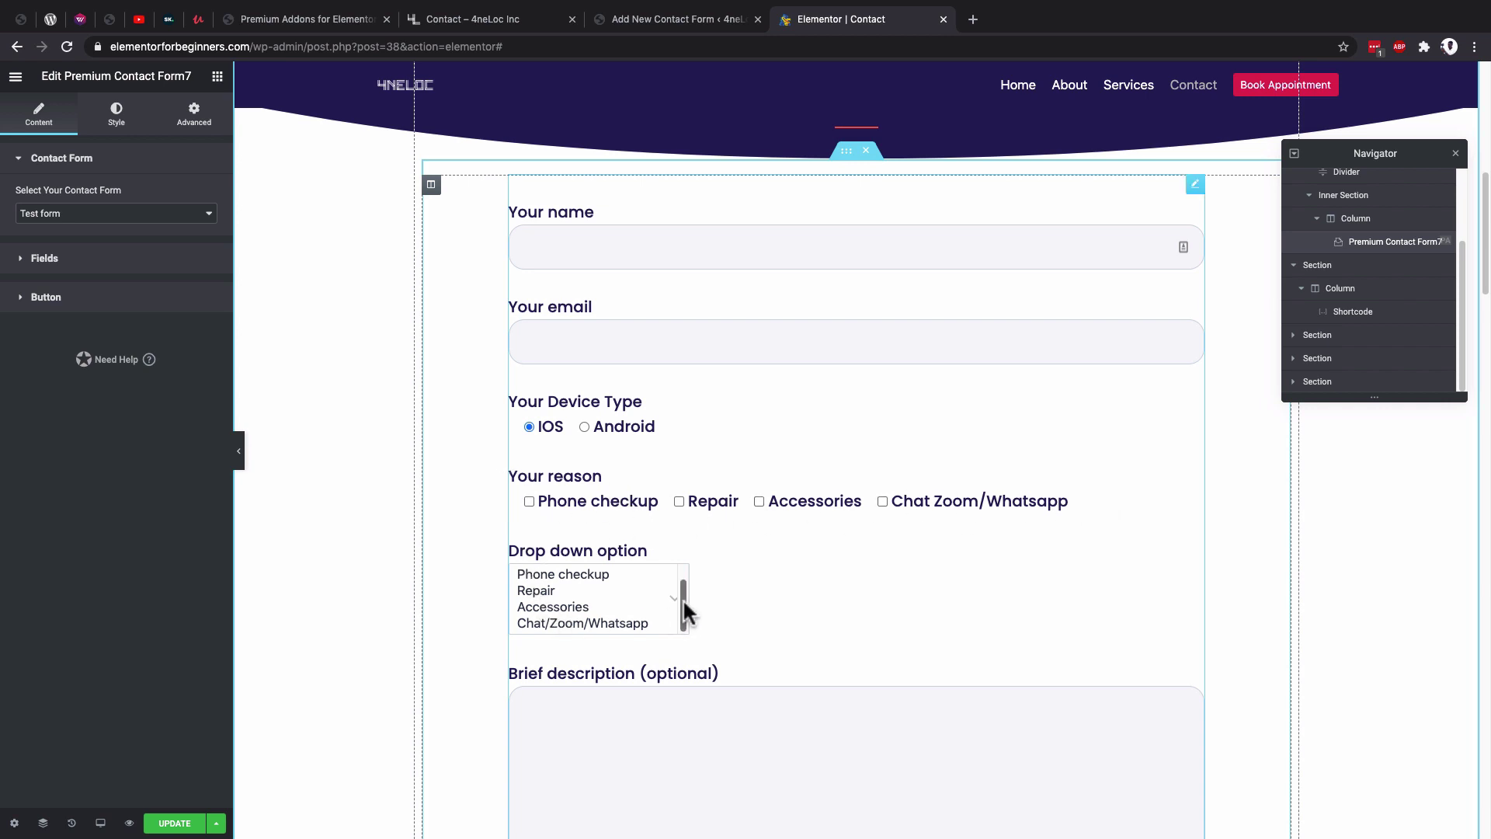
Test the reason checkboxes and dropdown in the Elementor form preview.
mouse_move(683, 598)
left_mouse_down()
mouse_move(682, 572)
mouse_move(684, 596)
left_mouse_up()
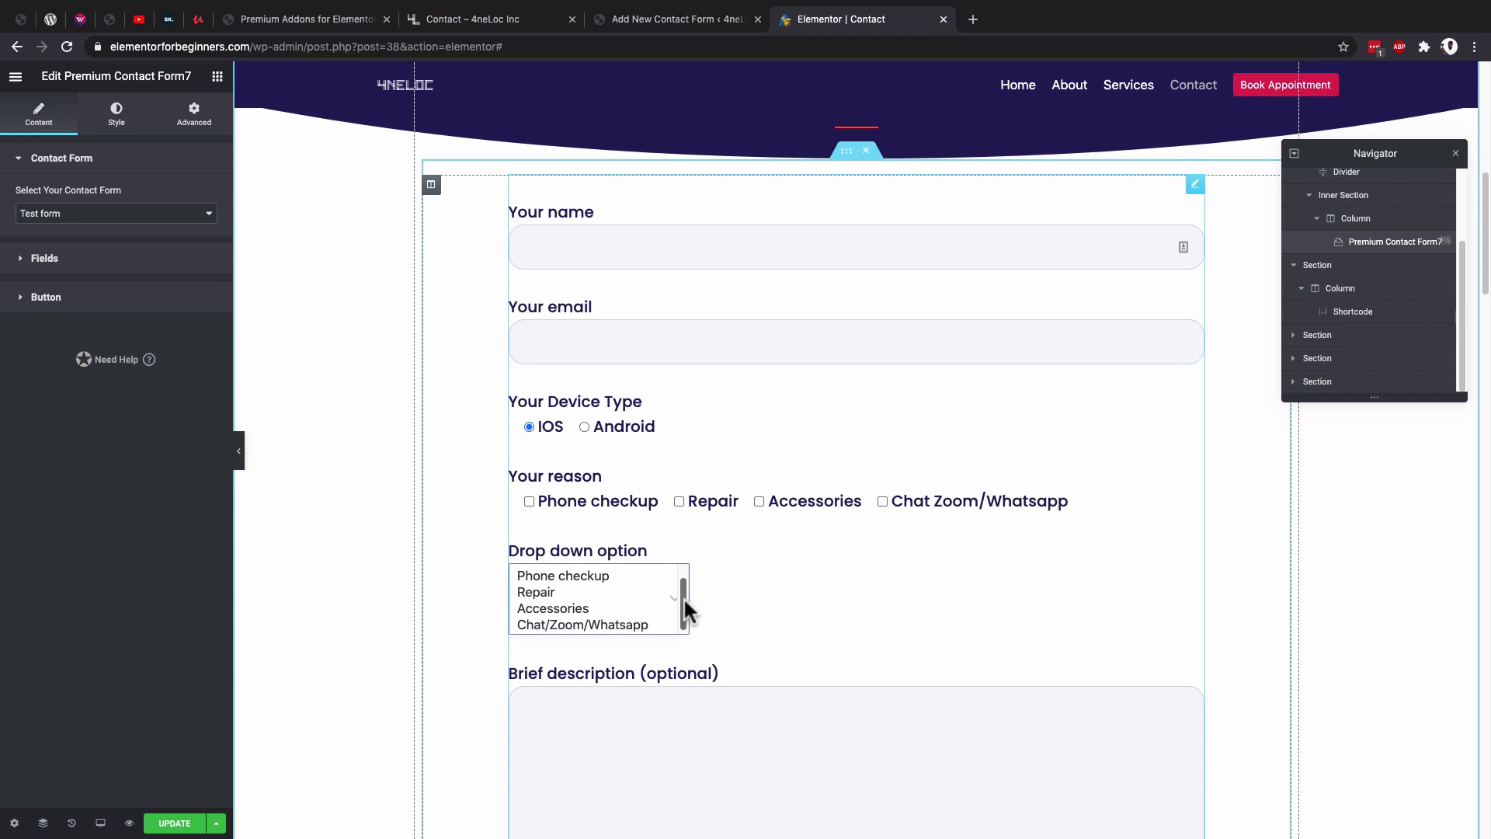
left_click(528, 501)
left_click(758, 501)
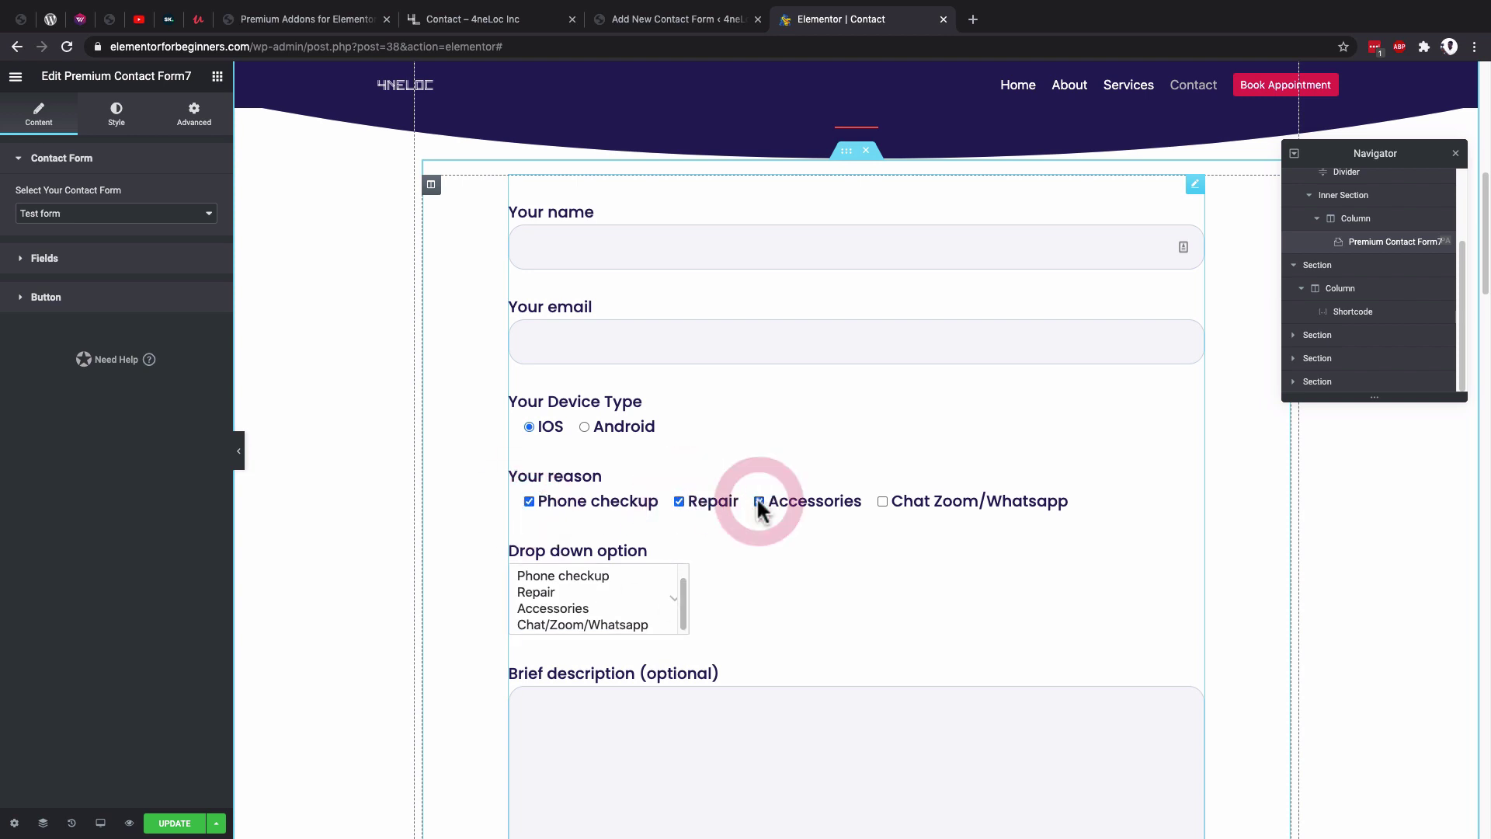
left_click(548, 588)
left_click(551, 576)
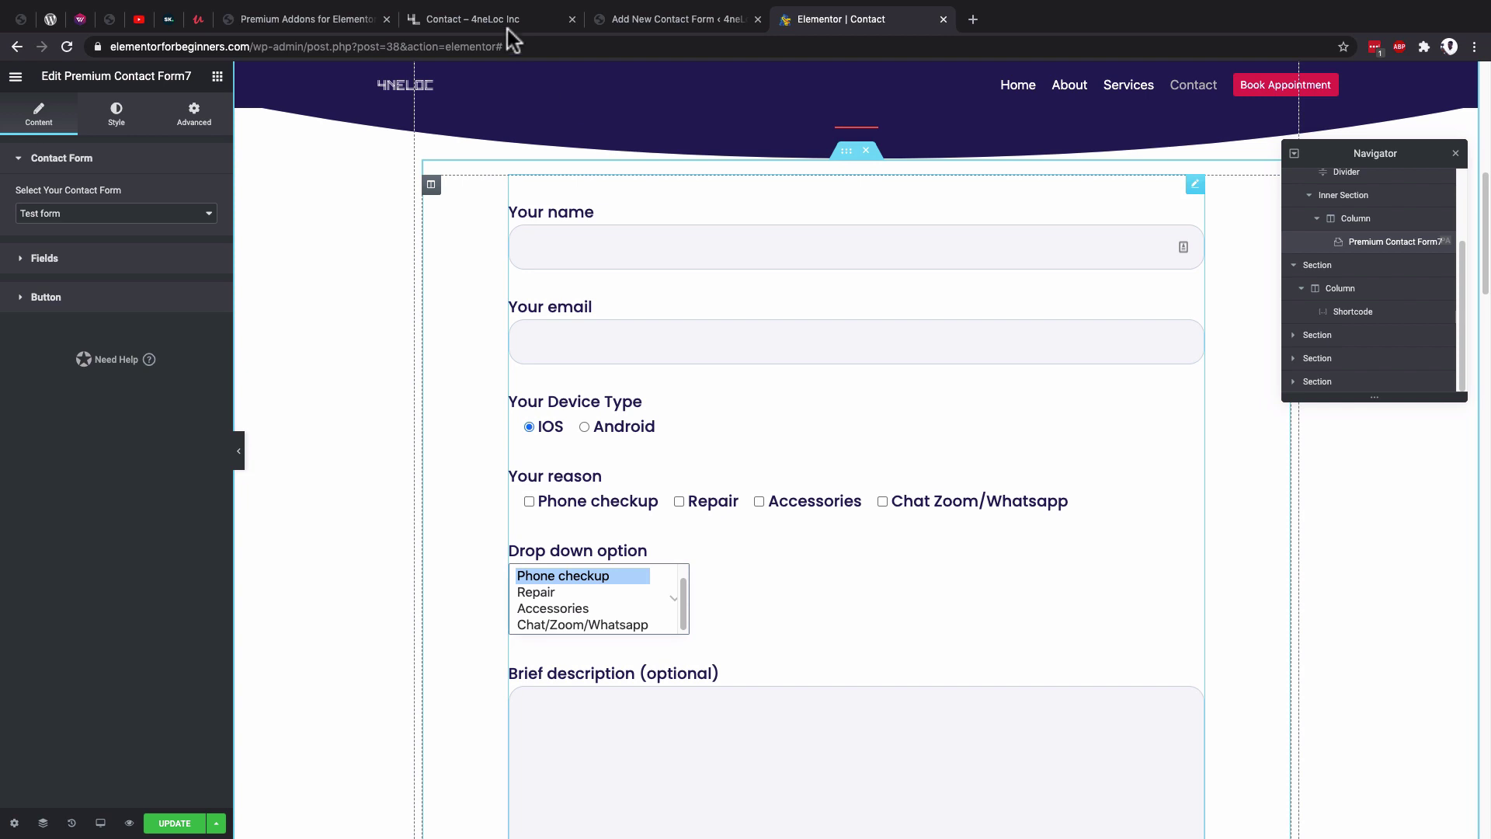
Start a drop-down tag below the checkboxes with the four pasted reasons and multiple selections allowed.
left_click(633, 23)
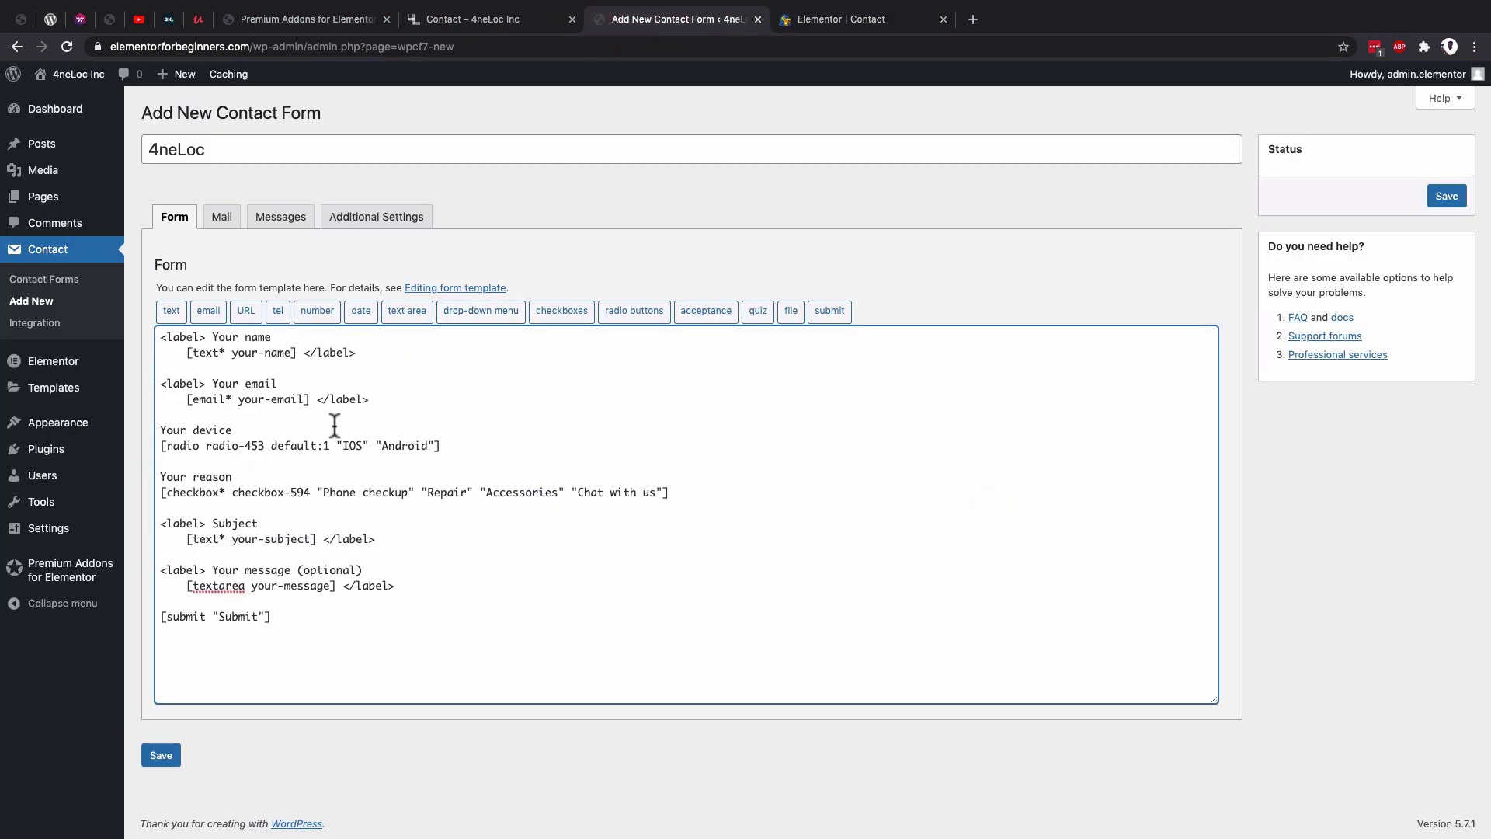
left_click(180, 517)
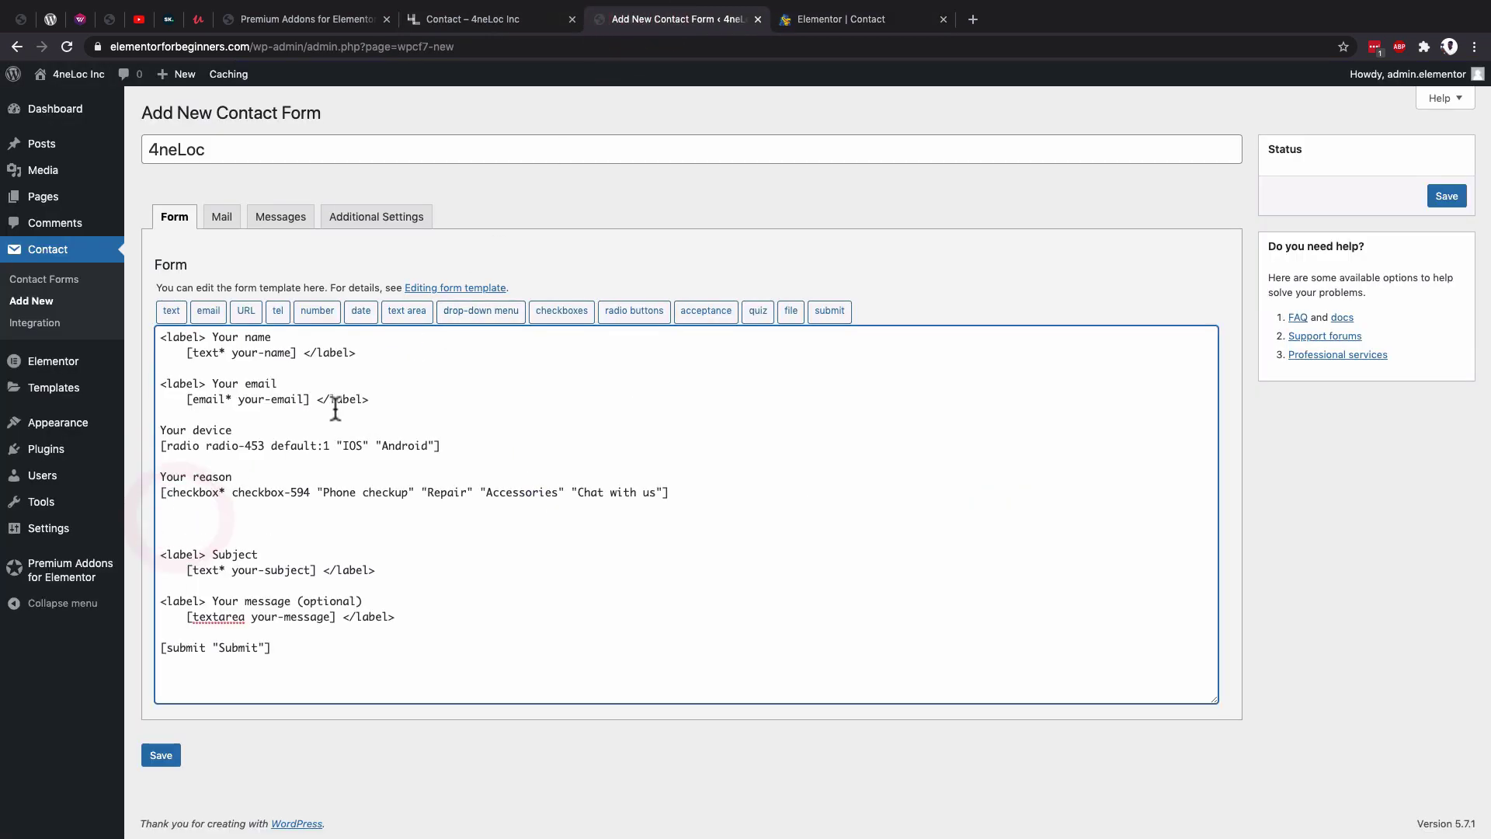
left_click(493, 313)
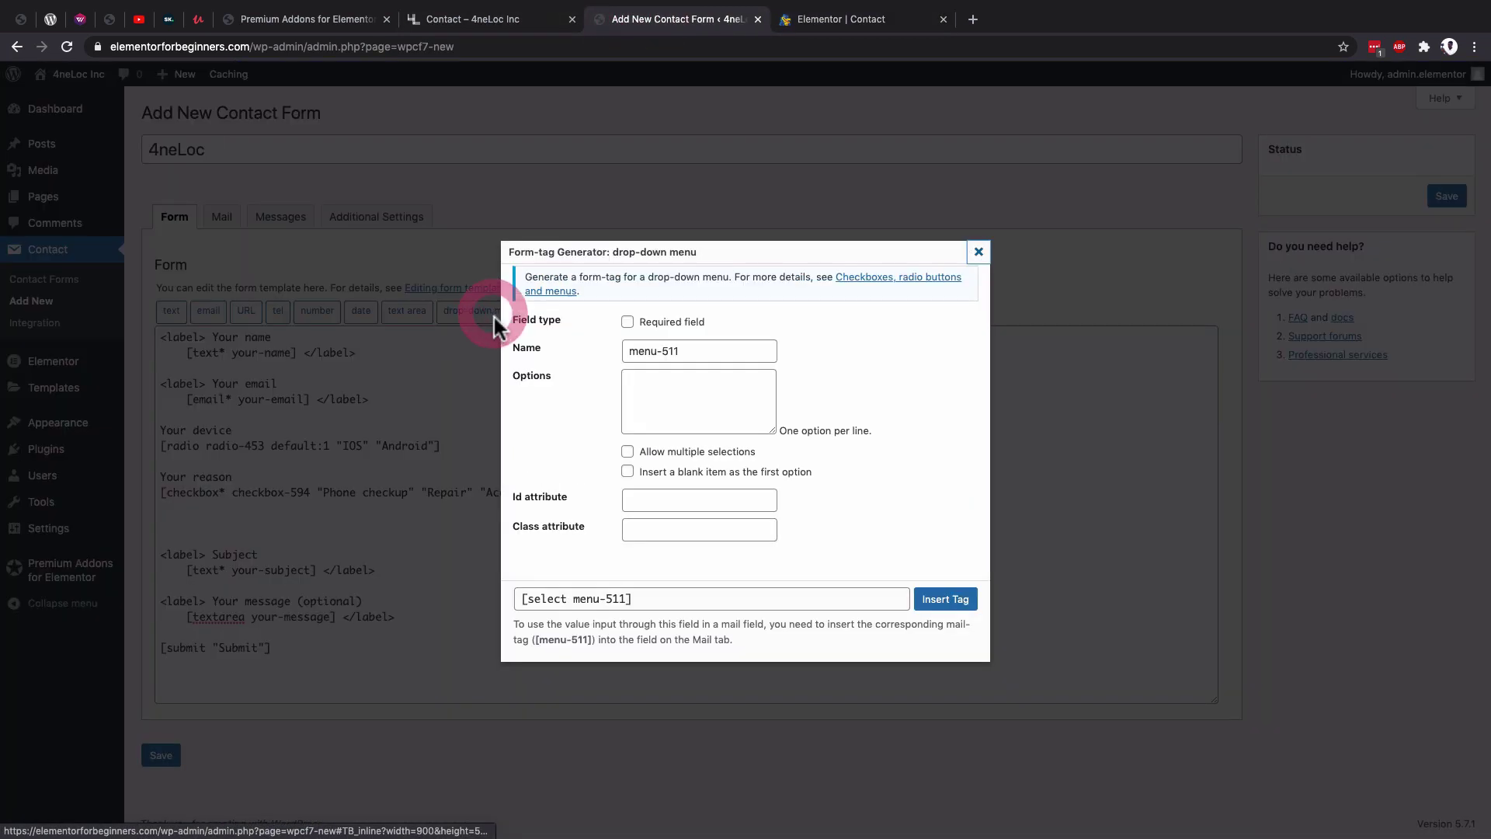
left_click(680, 392)
type("Phone checkup Repair Accessories Chat with us")
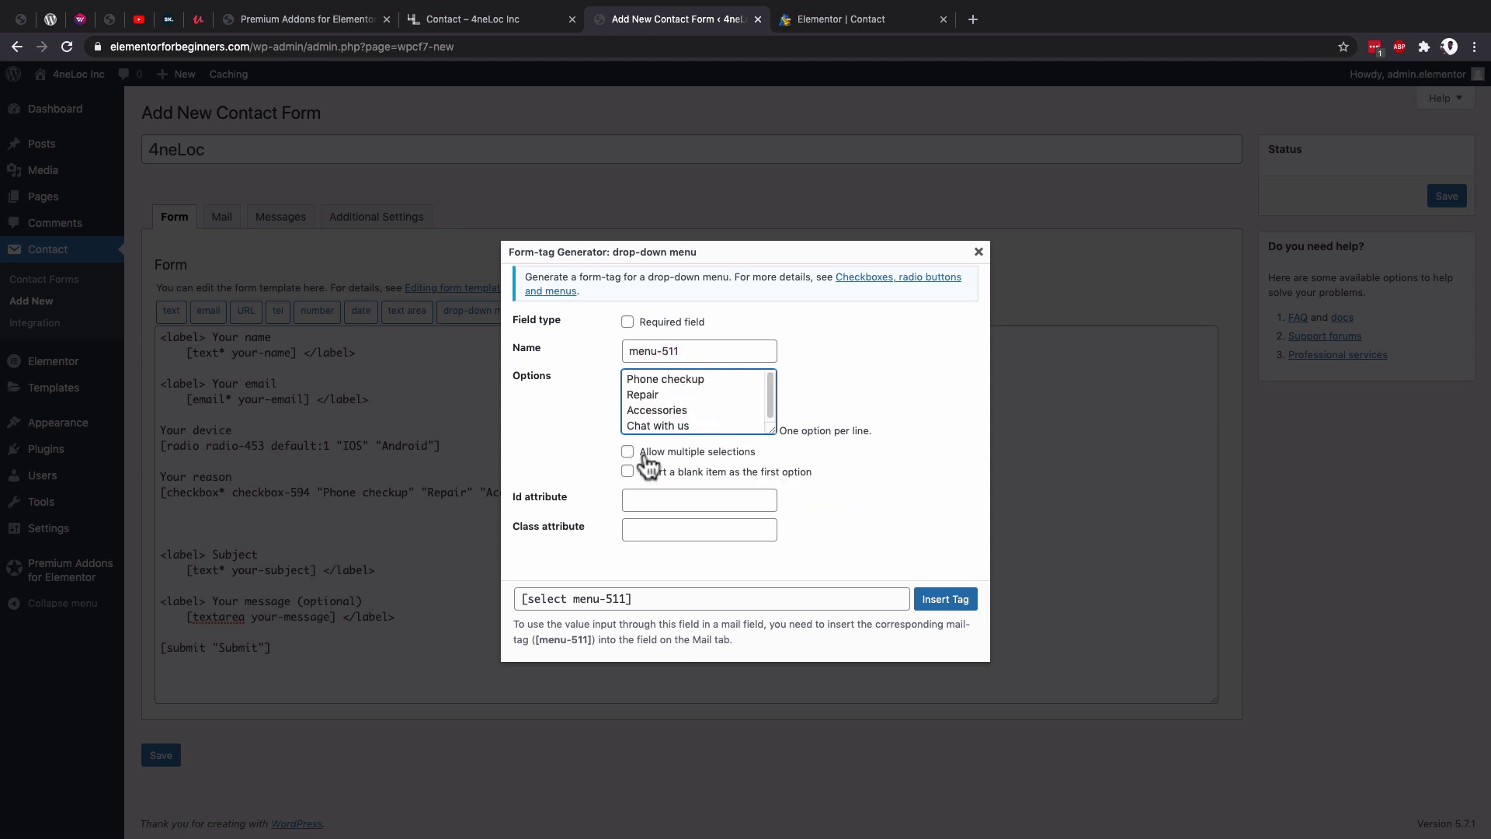
left_click(696, 454)
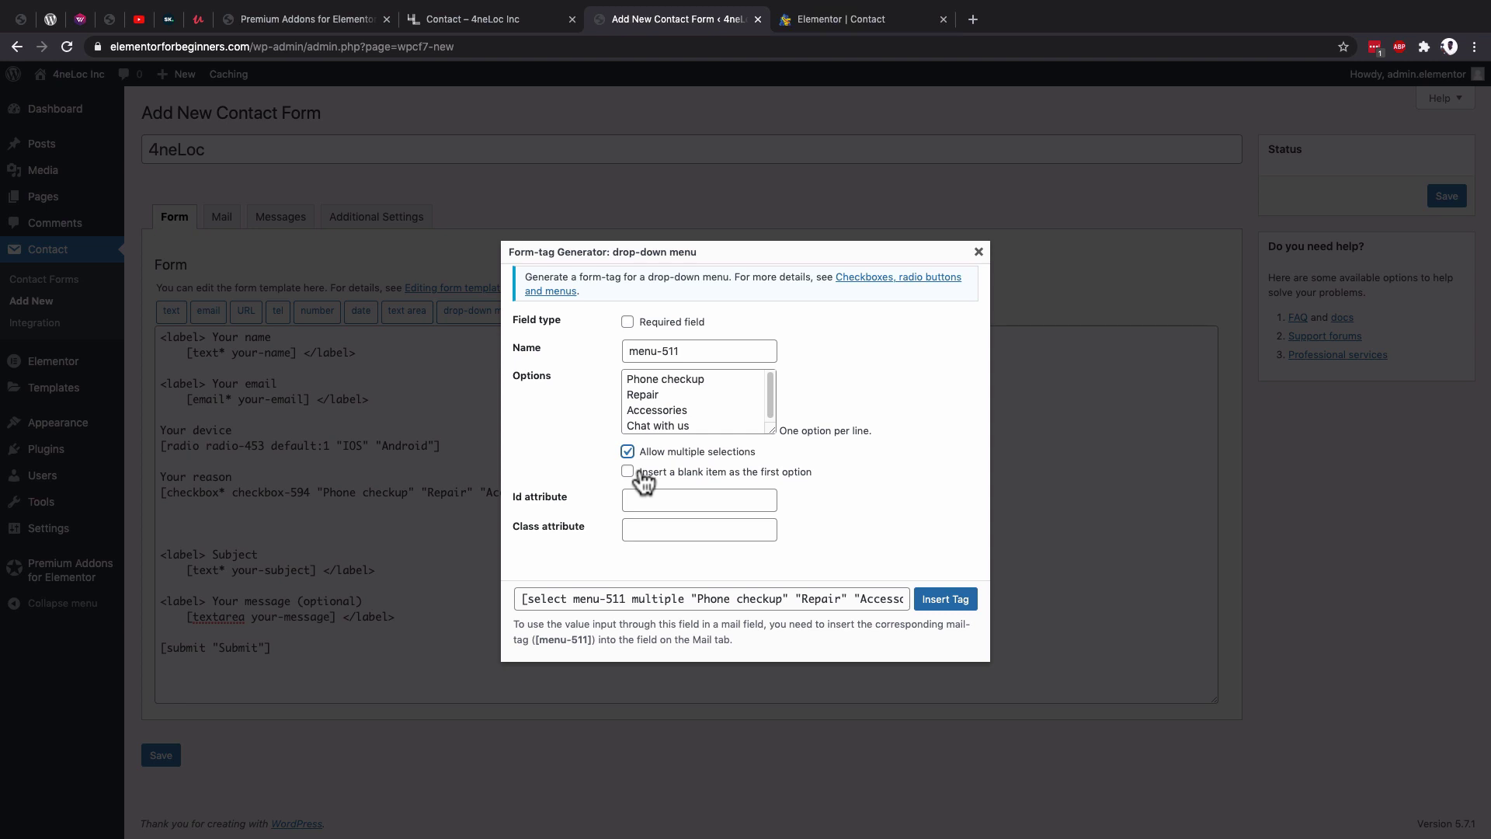
Add a blank first item, insert the drop-down tag, and add a line after the message field.
left_click(864, 23)
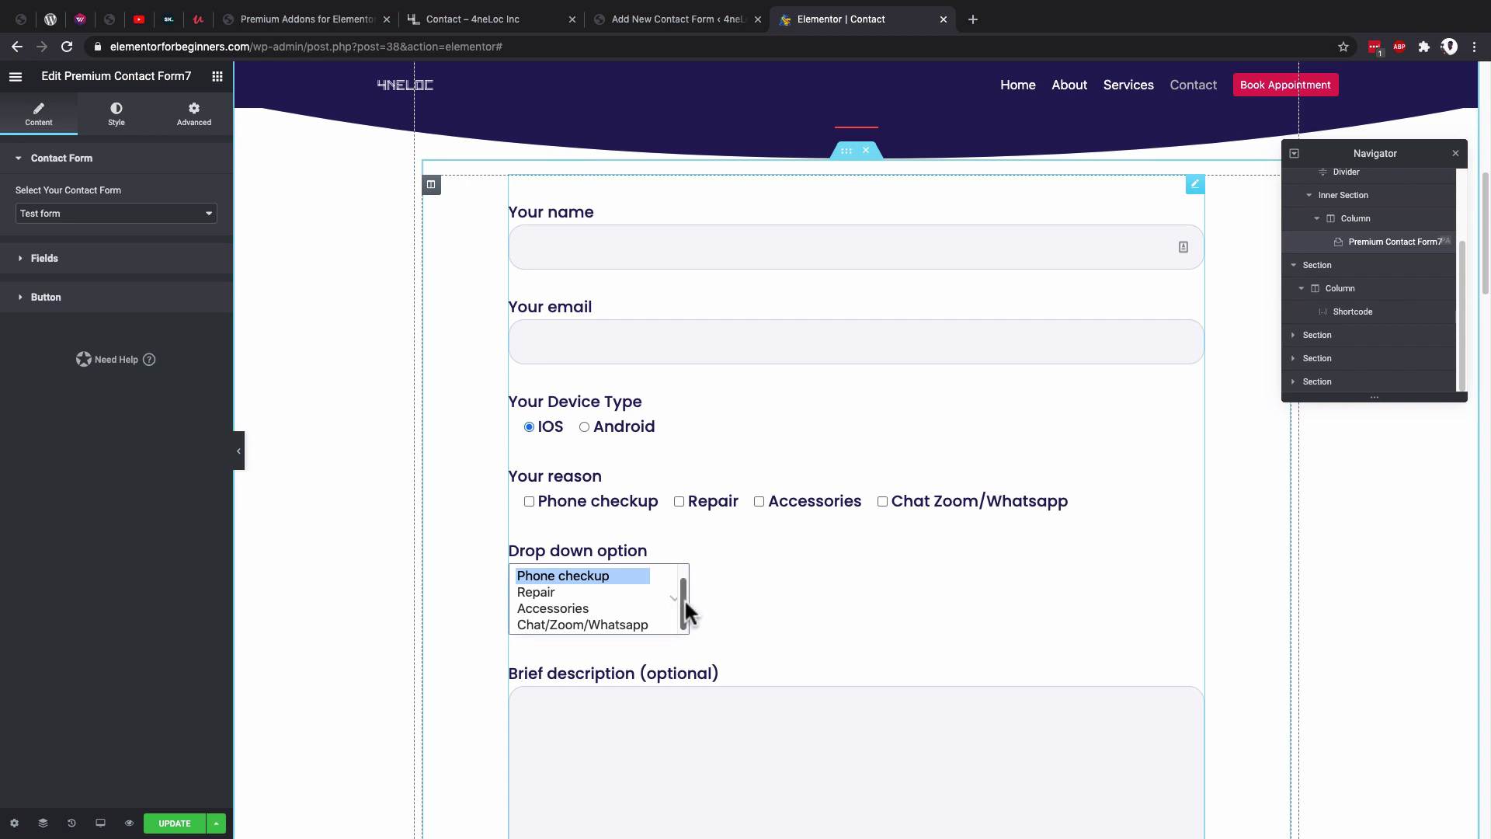
left_click_drag(684, 598, 682, 573)
left_click(541, 572)
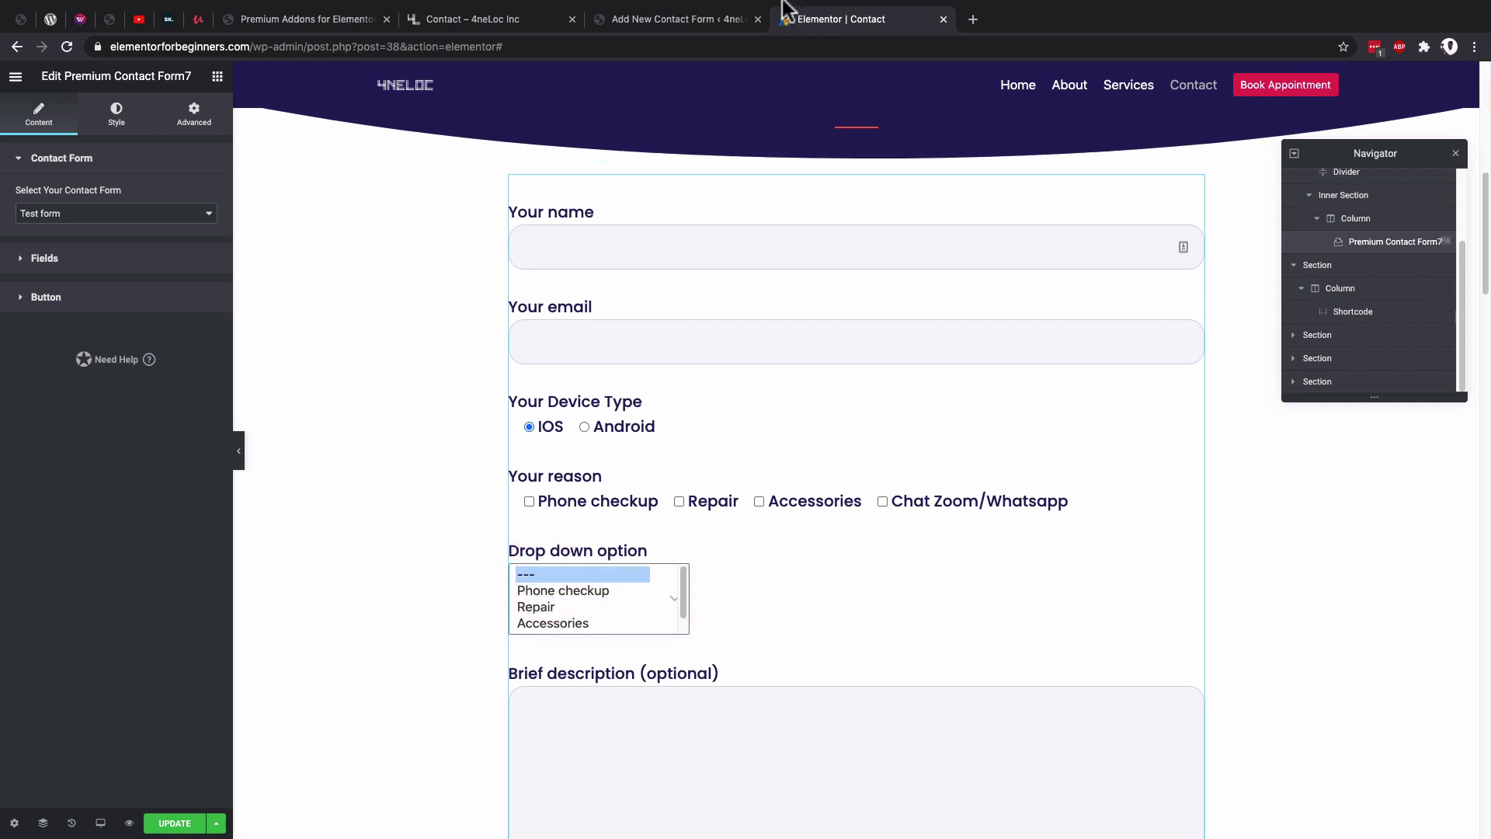
left_click(699, 19)
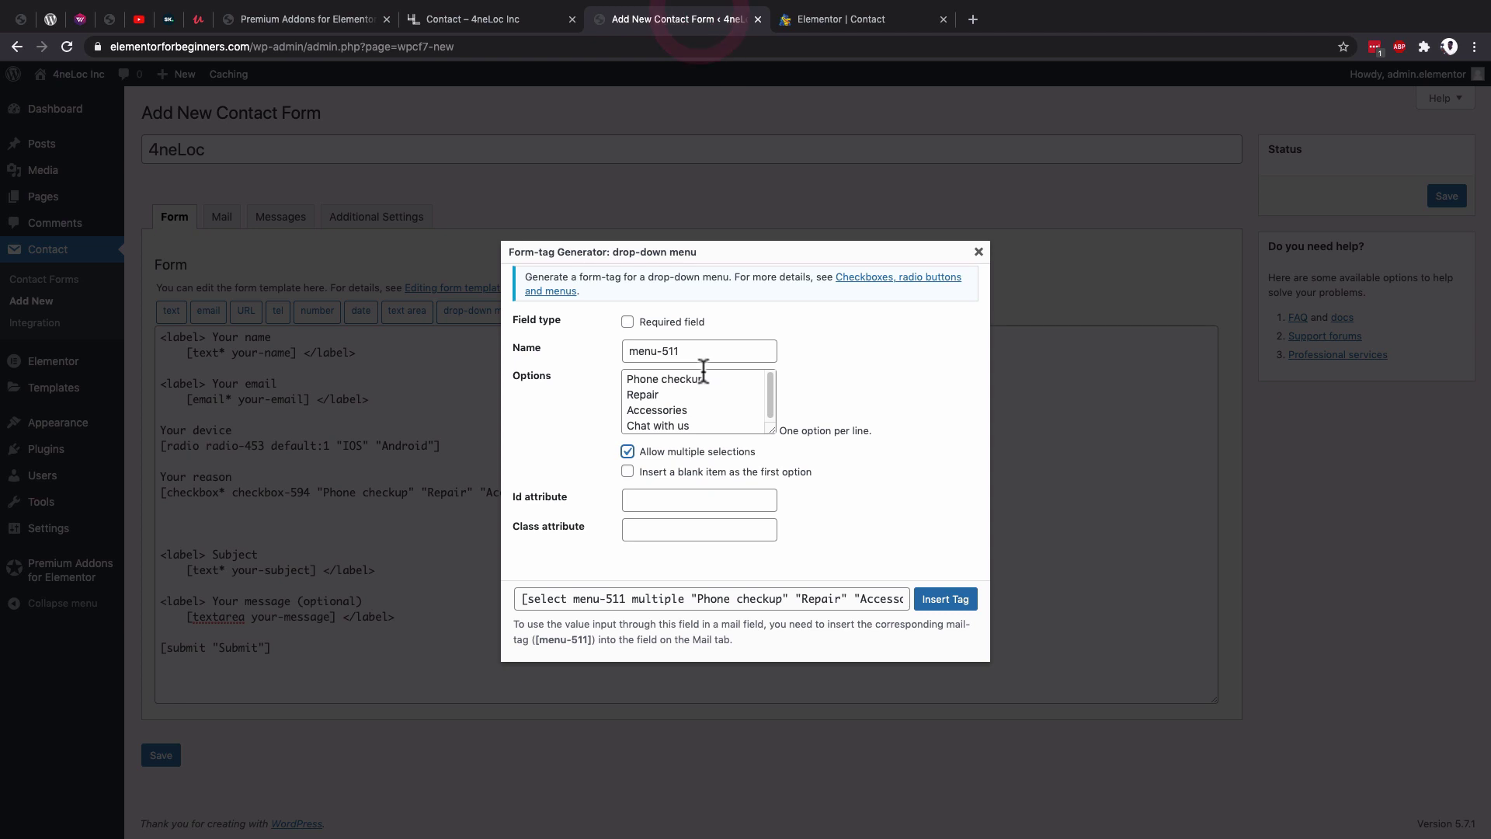
left_click(628, 471)
left_click(945, 599)
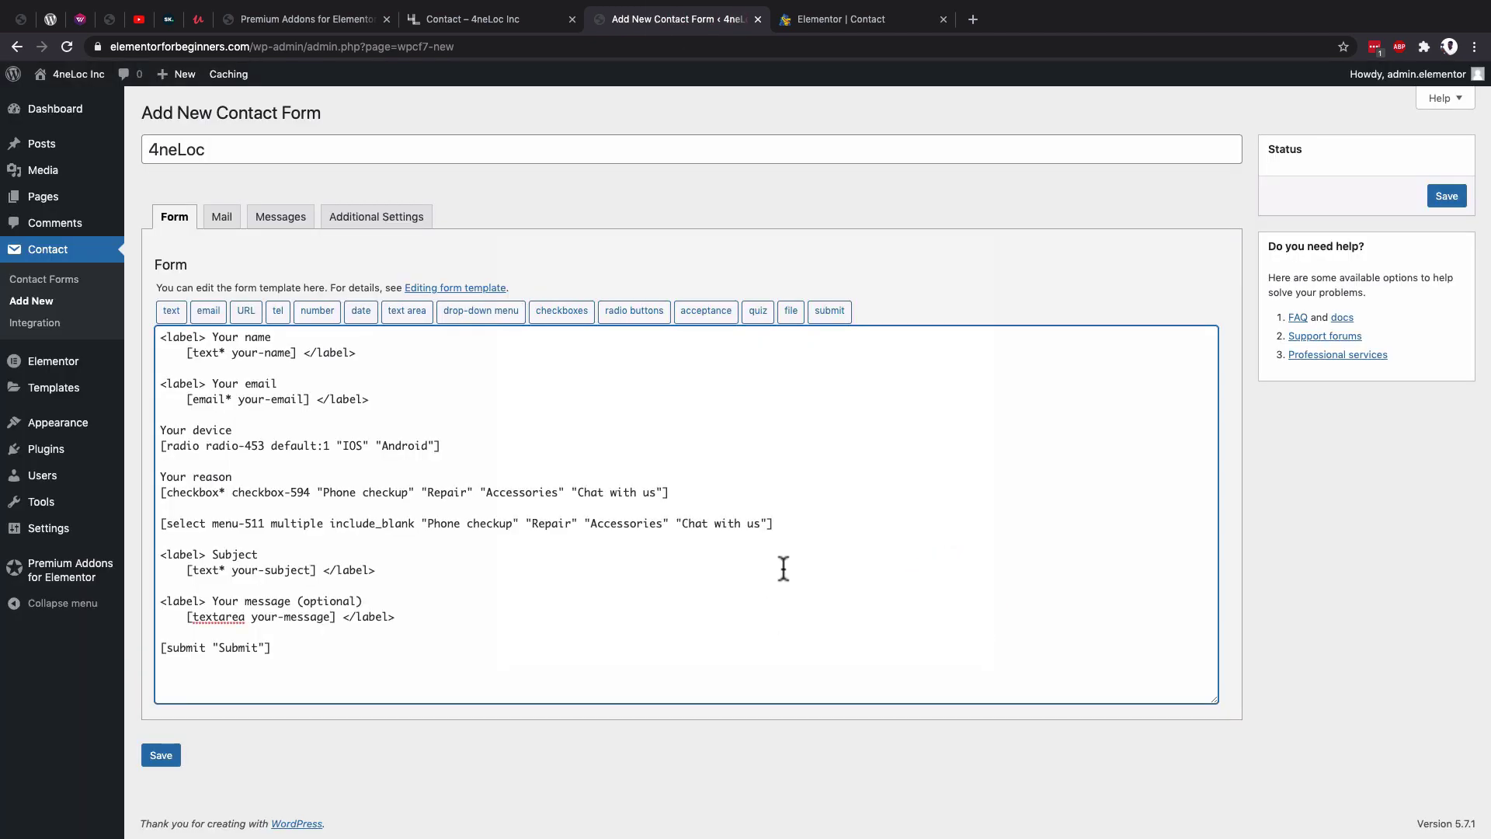
left_click(424, 620)
key("Return")
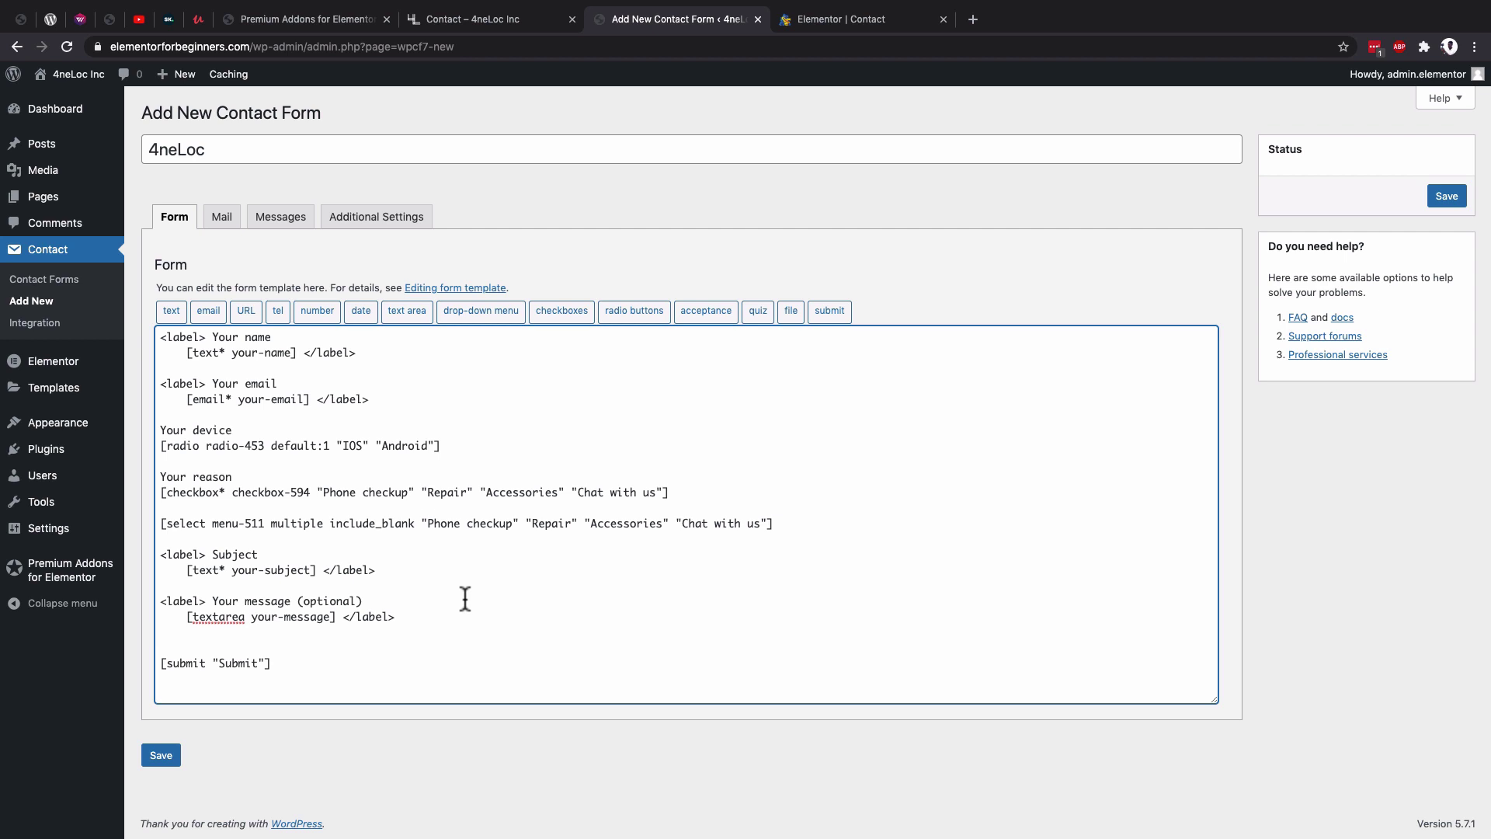
left_click(277, 311)
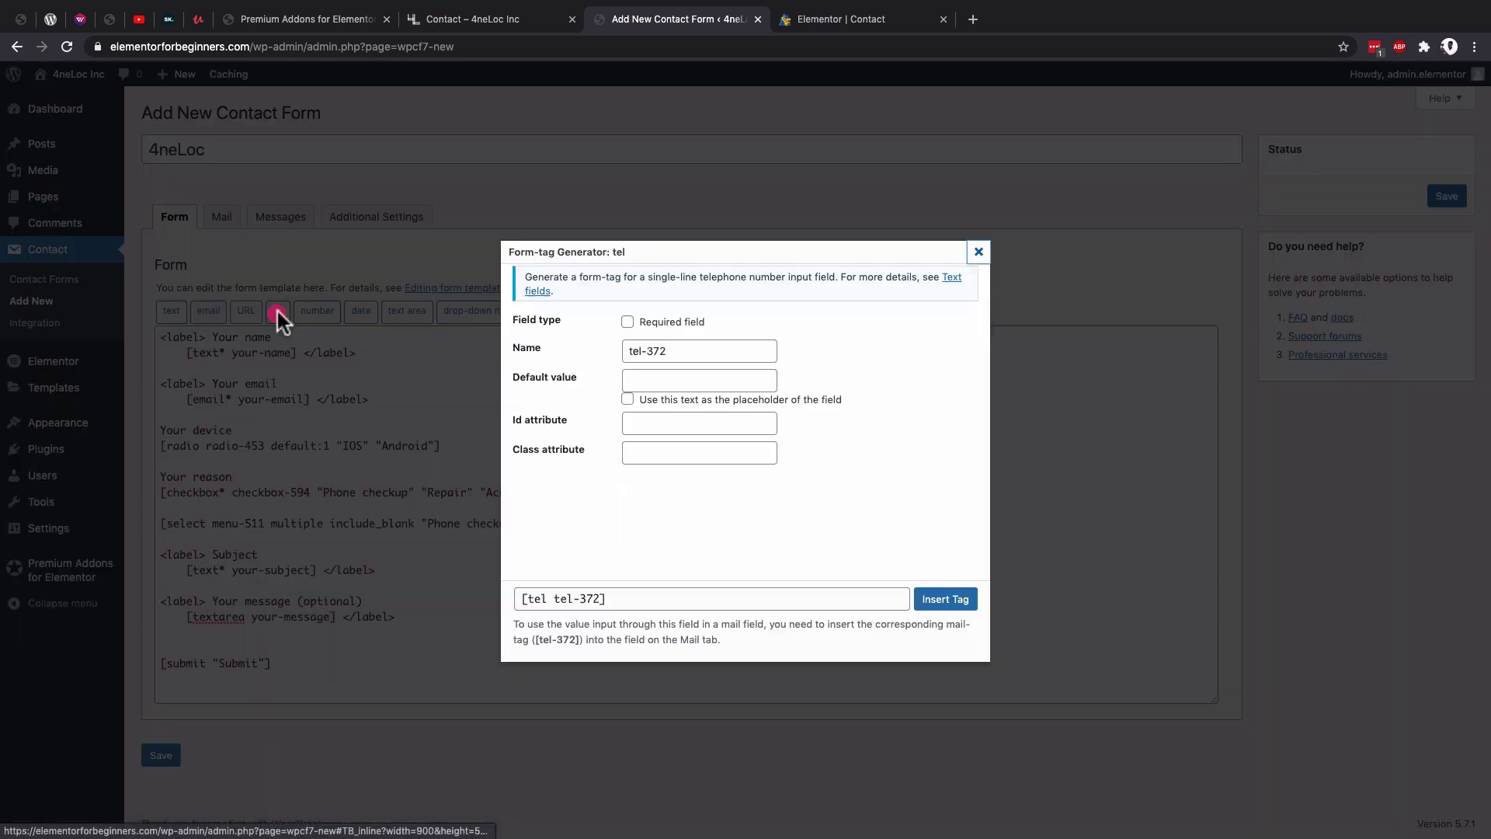
left_click(655, 379)
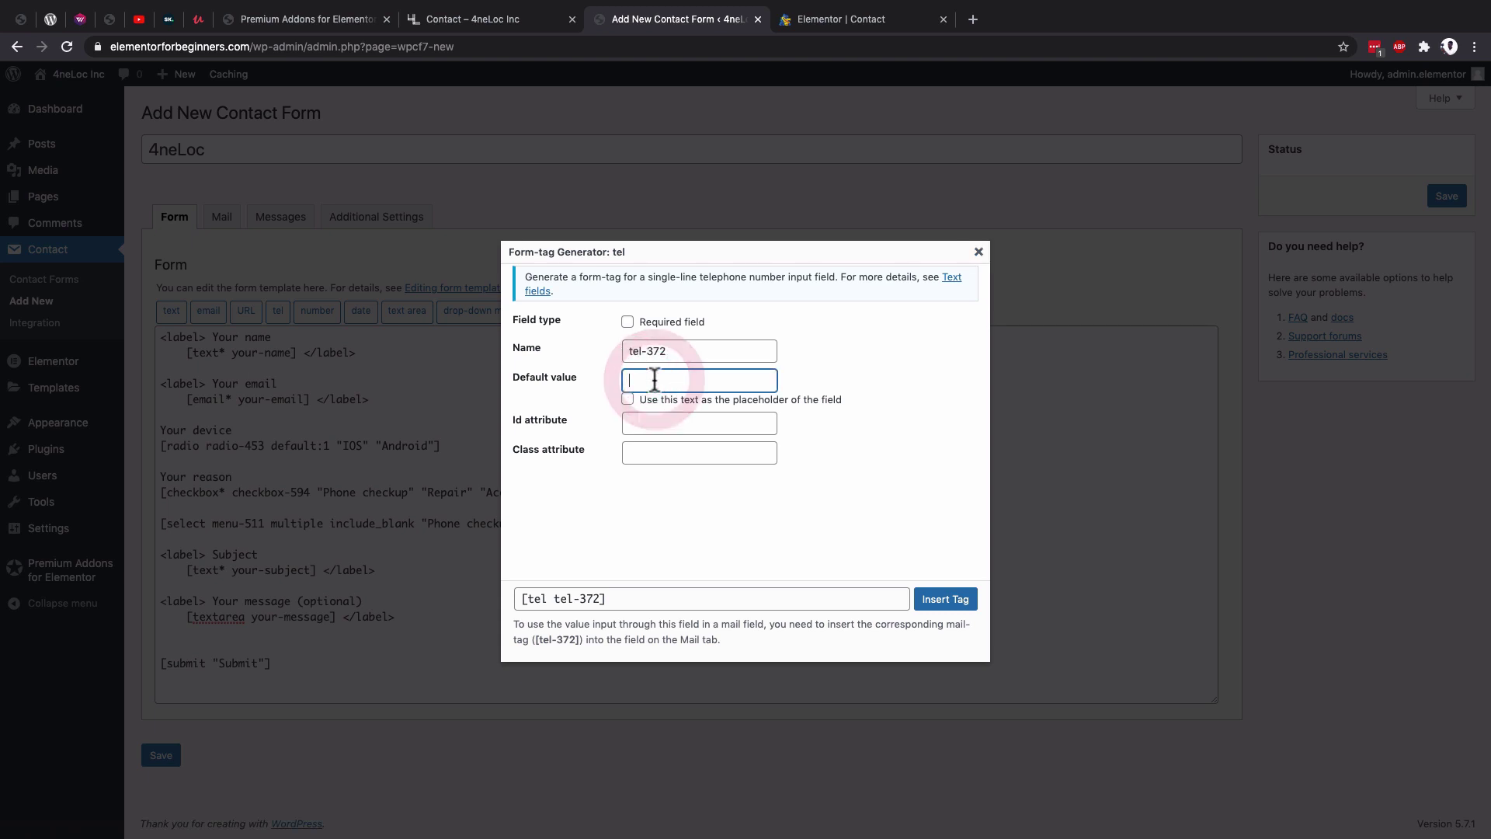
type("()")
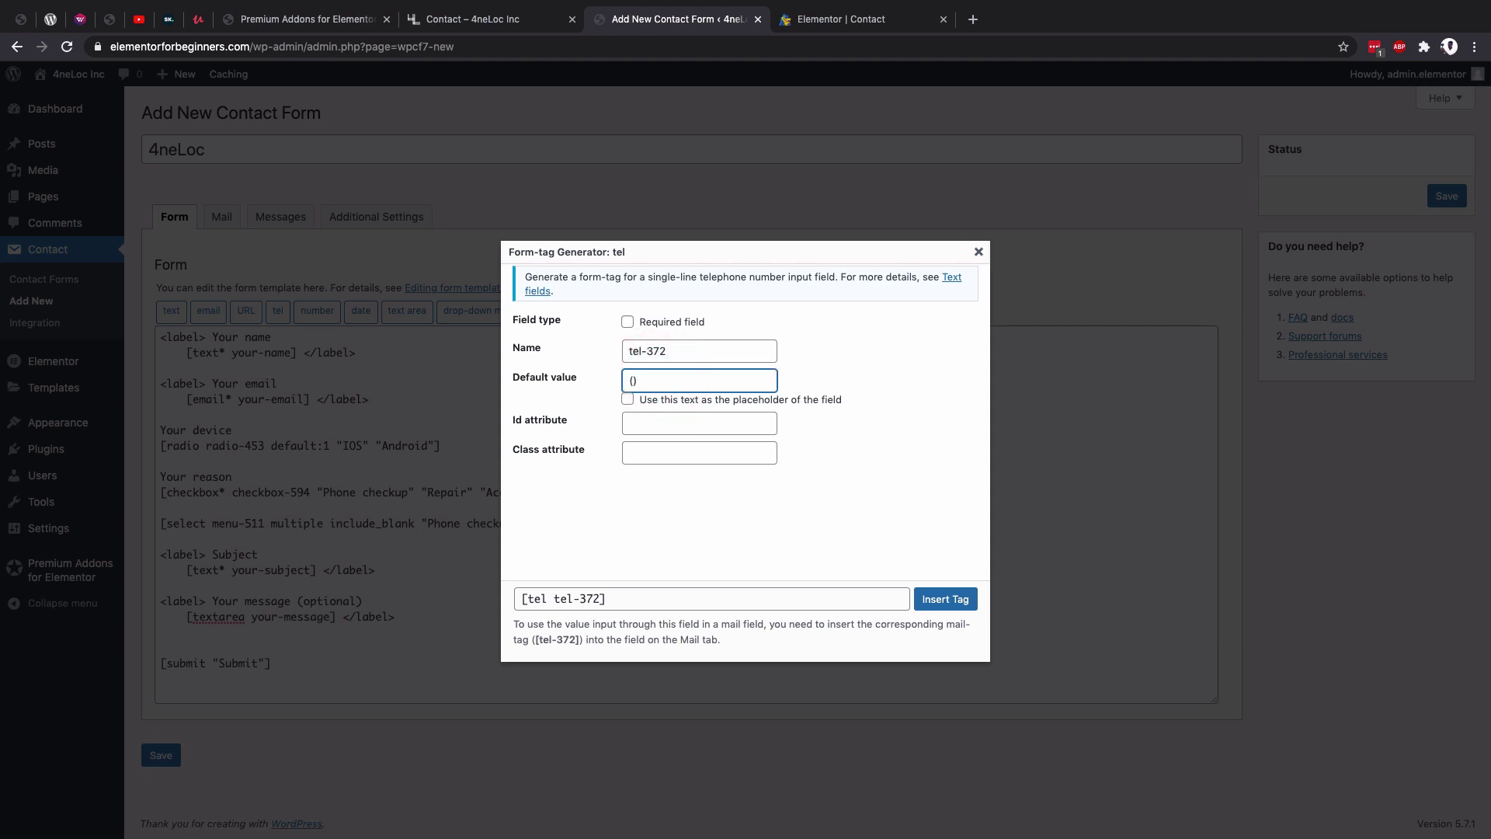
type("25")
type("74 122")
left_click(629, 400)
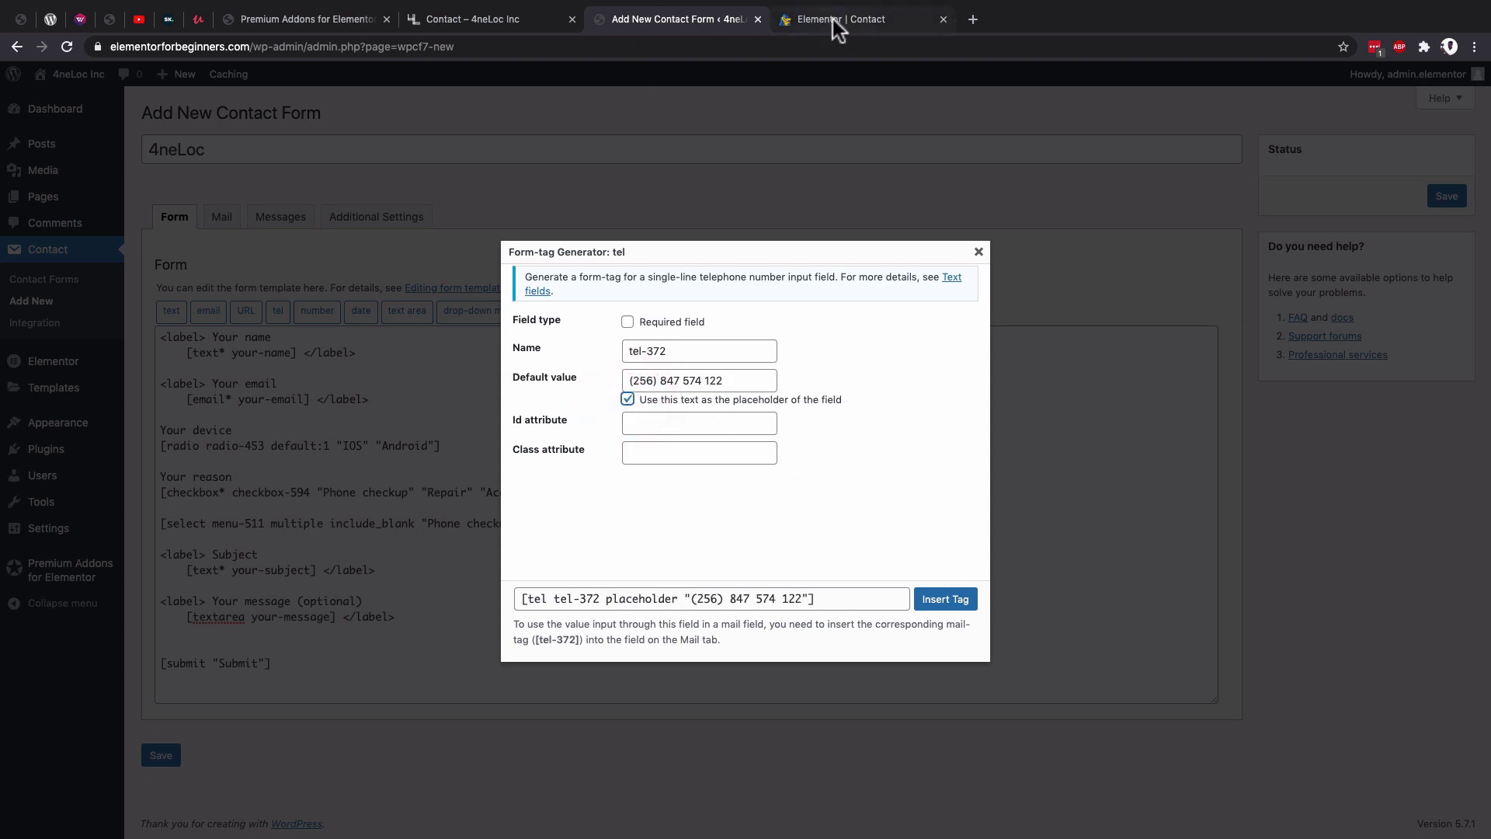
Insert the telephone tag into the template with a blank line above it.
left_click(833, 20)
scroll(702, 542, "down", 10)
scroll(715, 536, "up", 3)
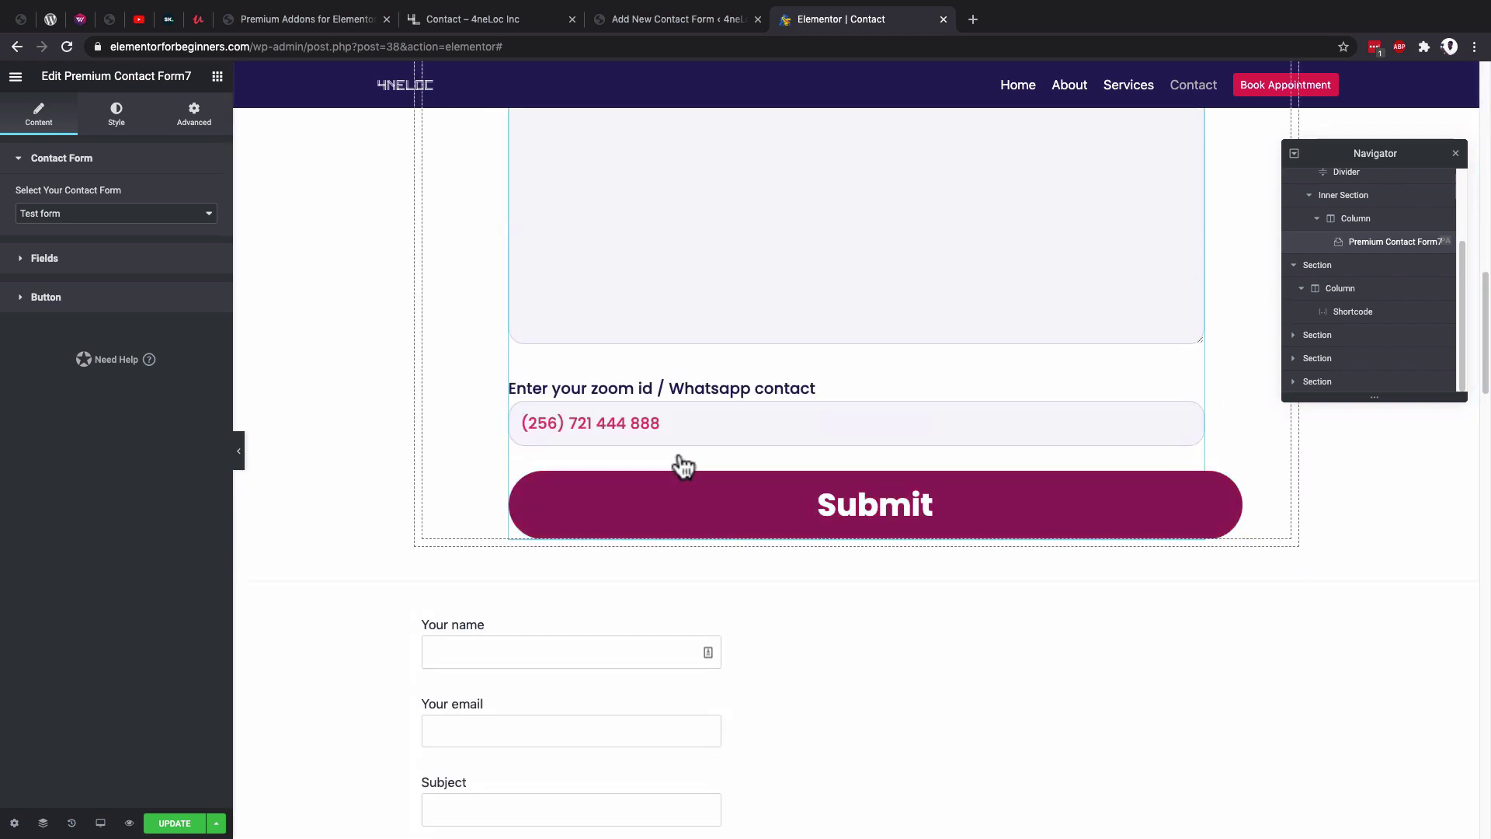
left_click(609, 426)
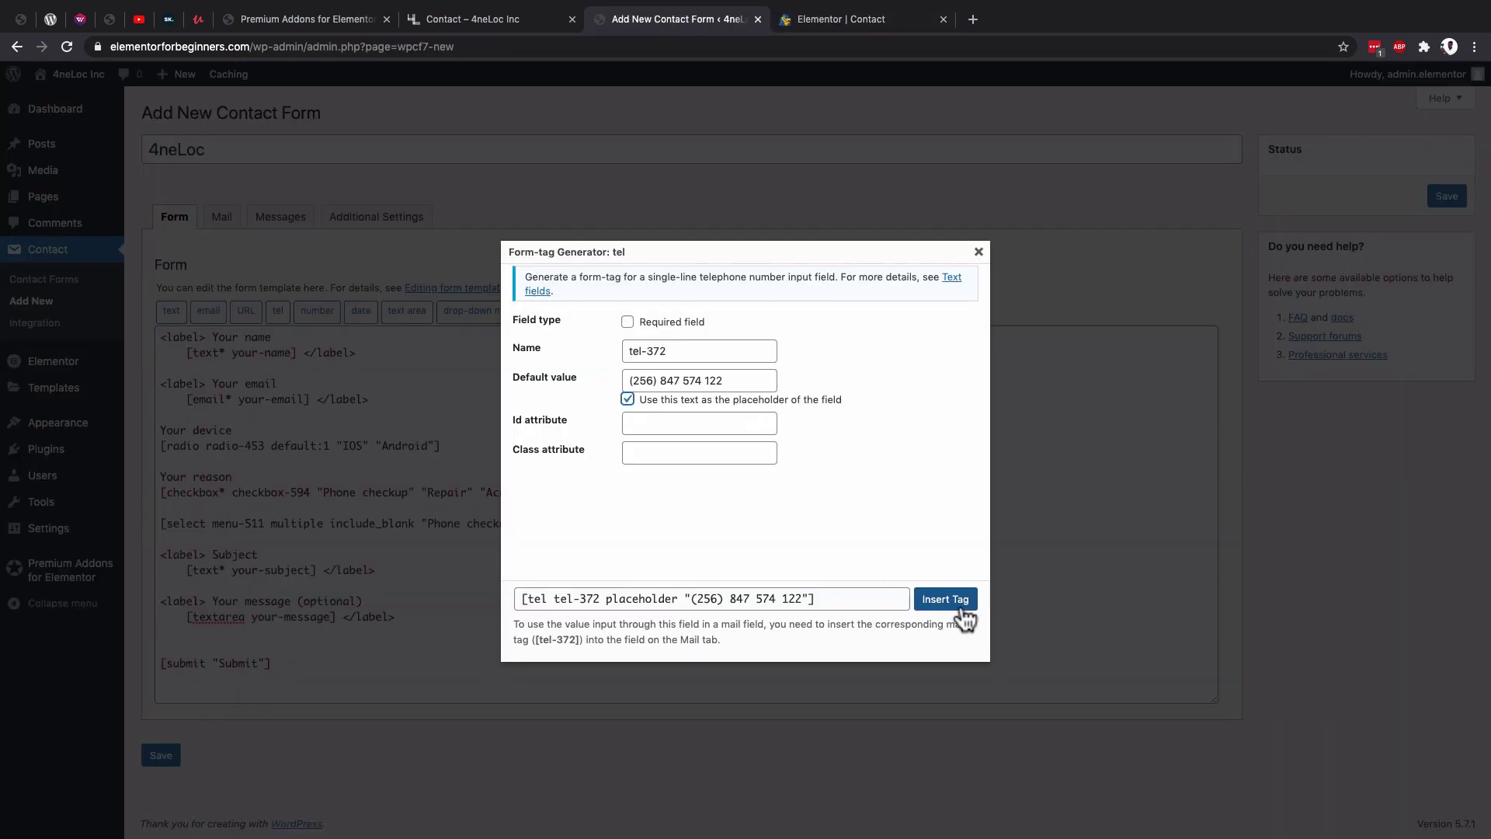
left_click(954, 600)
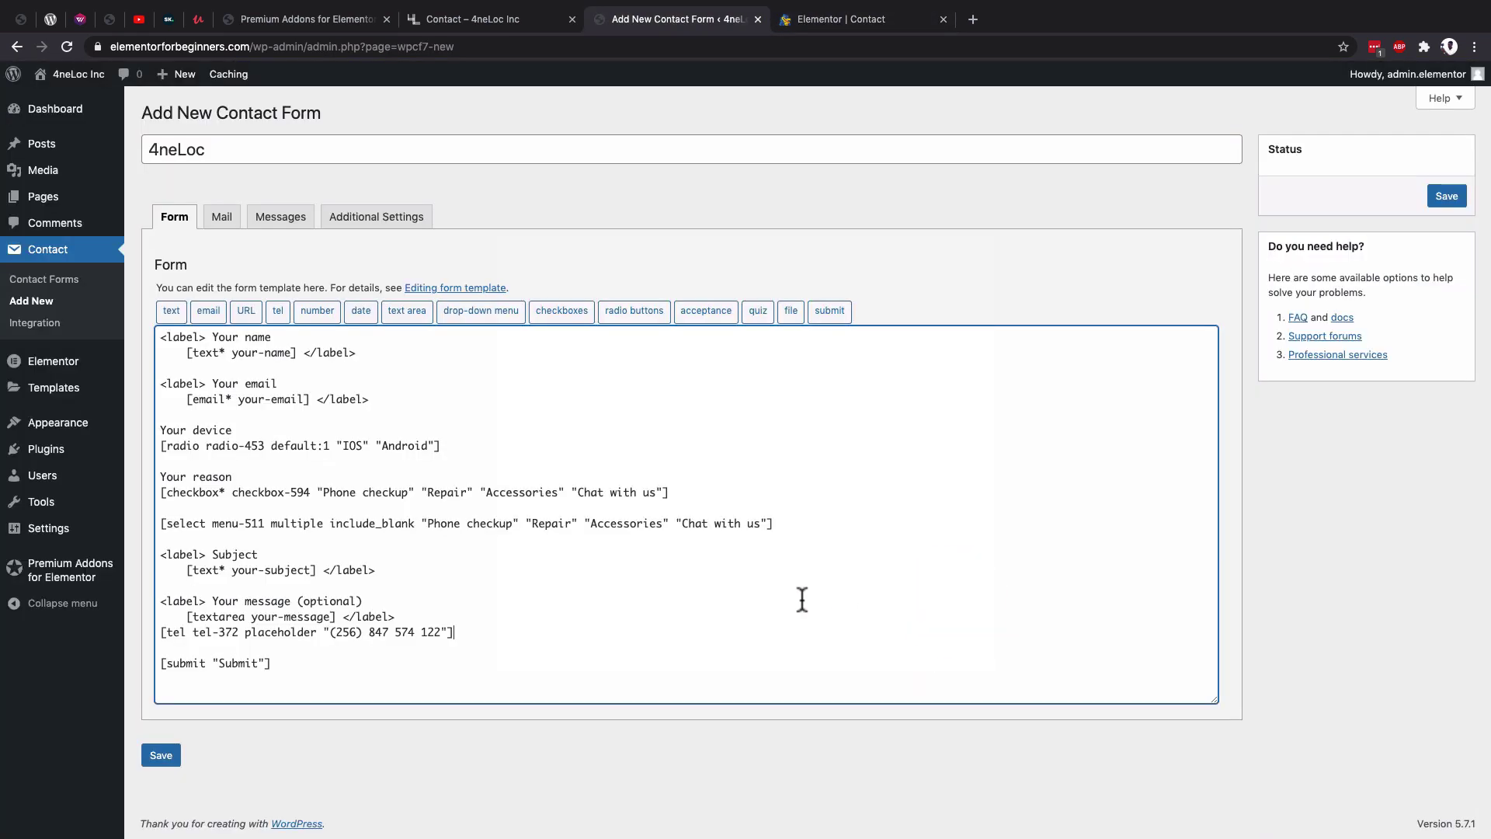
left_click(161, 631)
key("Return")
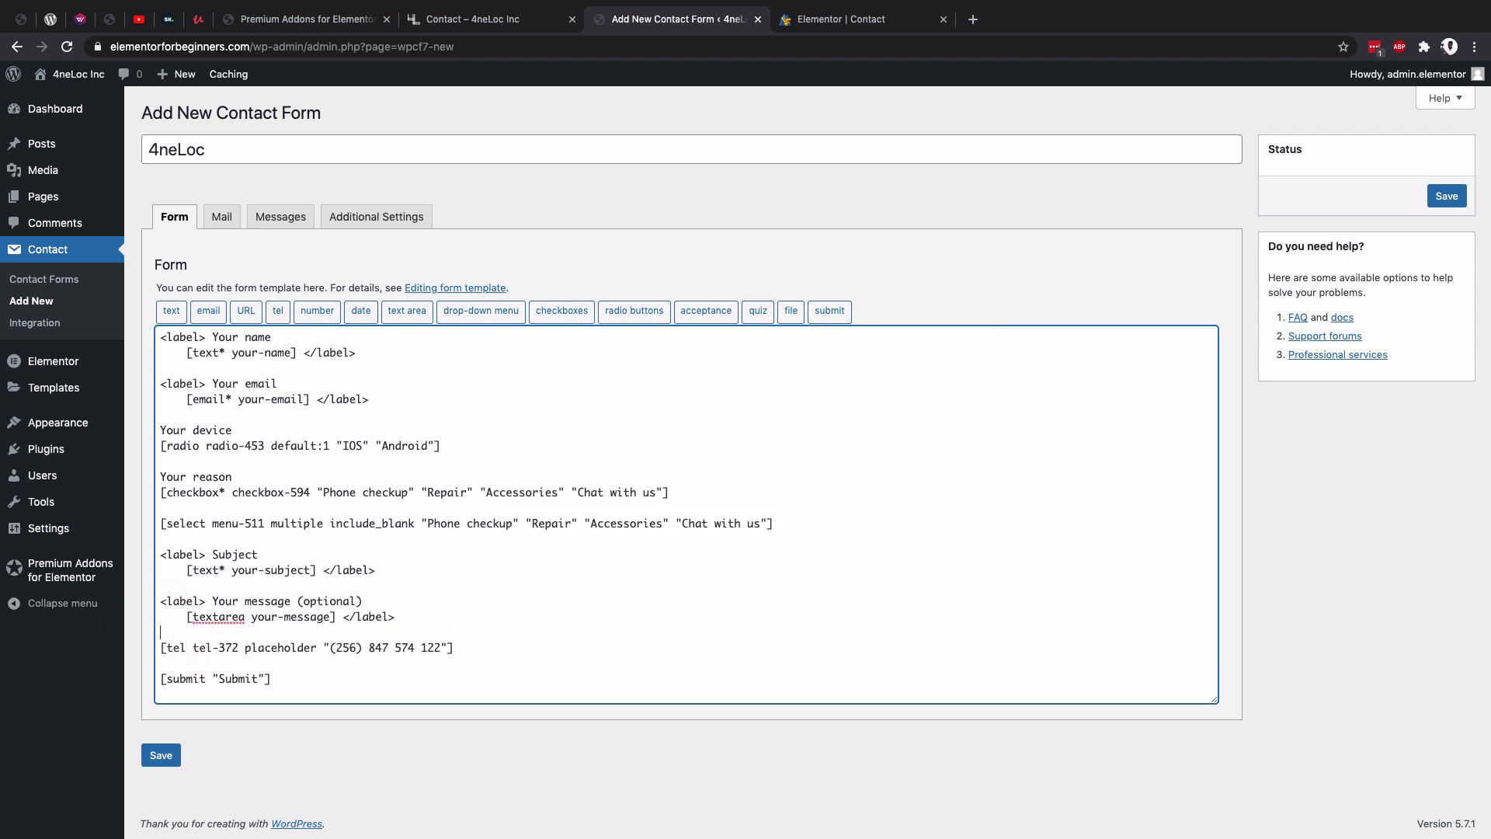
Type the 'Zoom ID/Whatsapp contact' label above the telephone tag.
type("Zoom ID/Whatsapp contact")
left_click(160, 631)
key("Return")
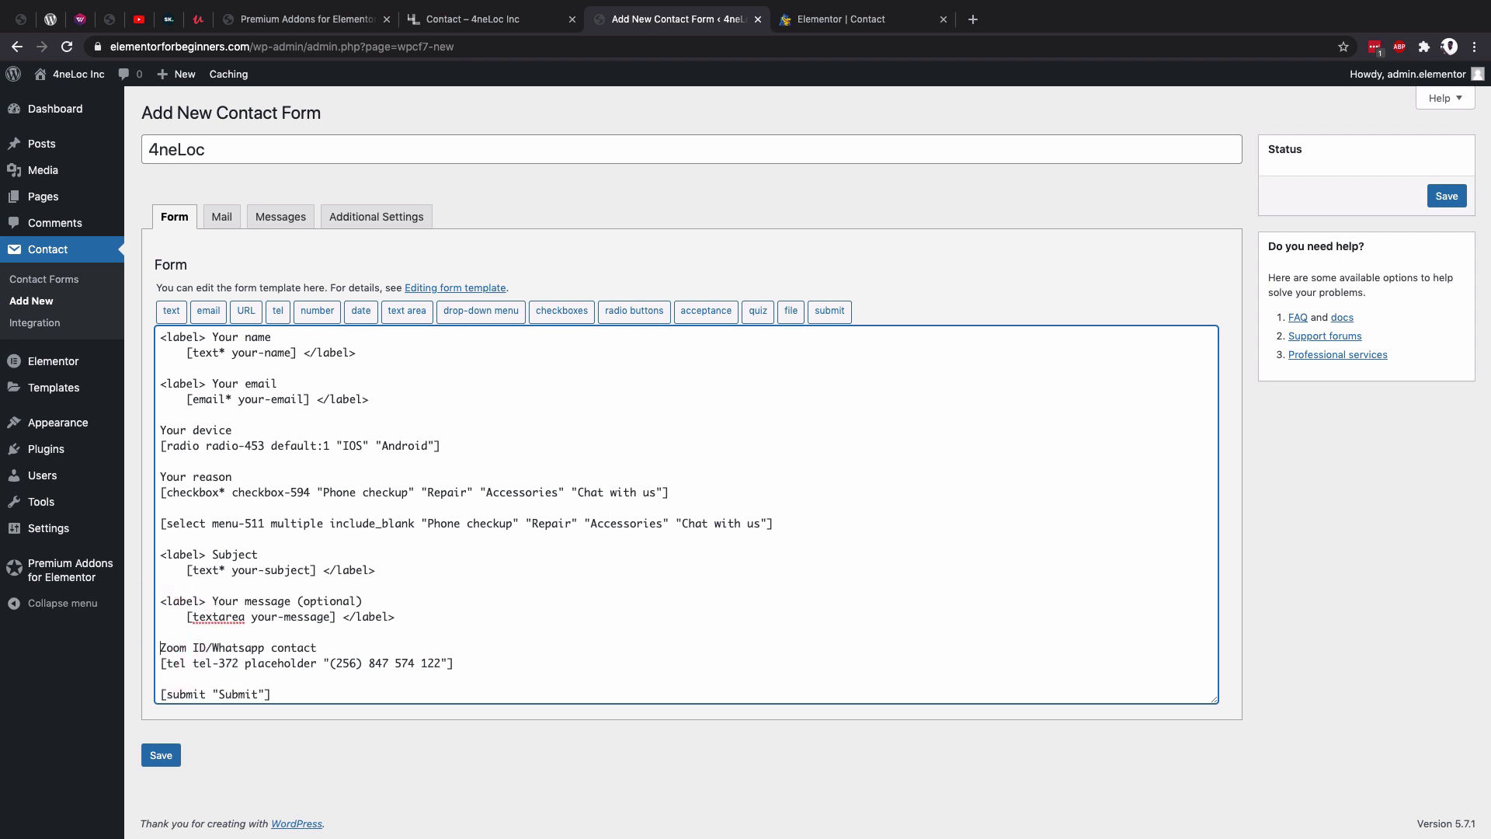
Save the 4neLoc form and copy its shortcode (id 309).
left_click(163, 755)
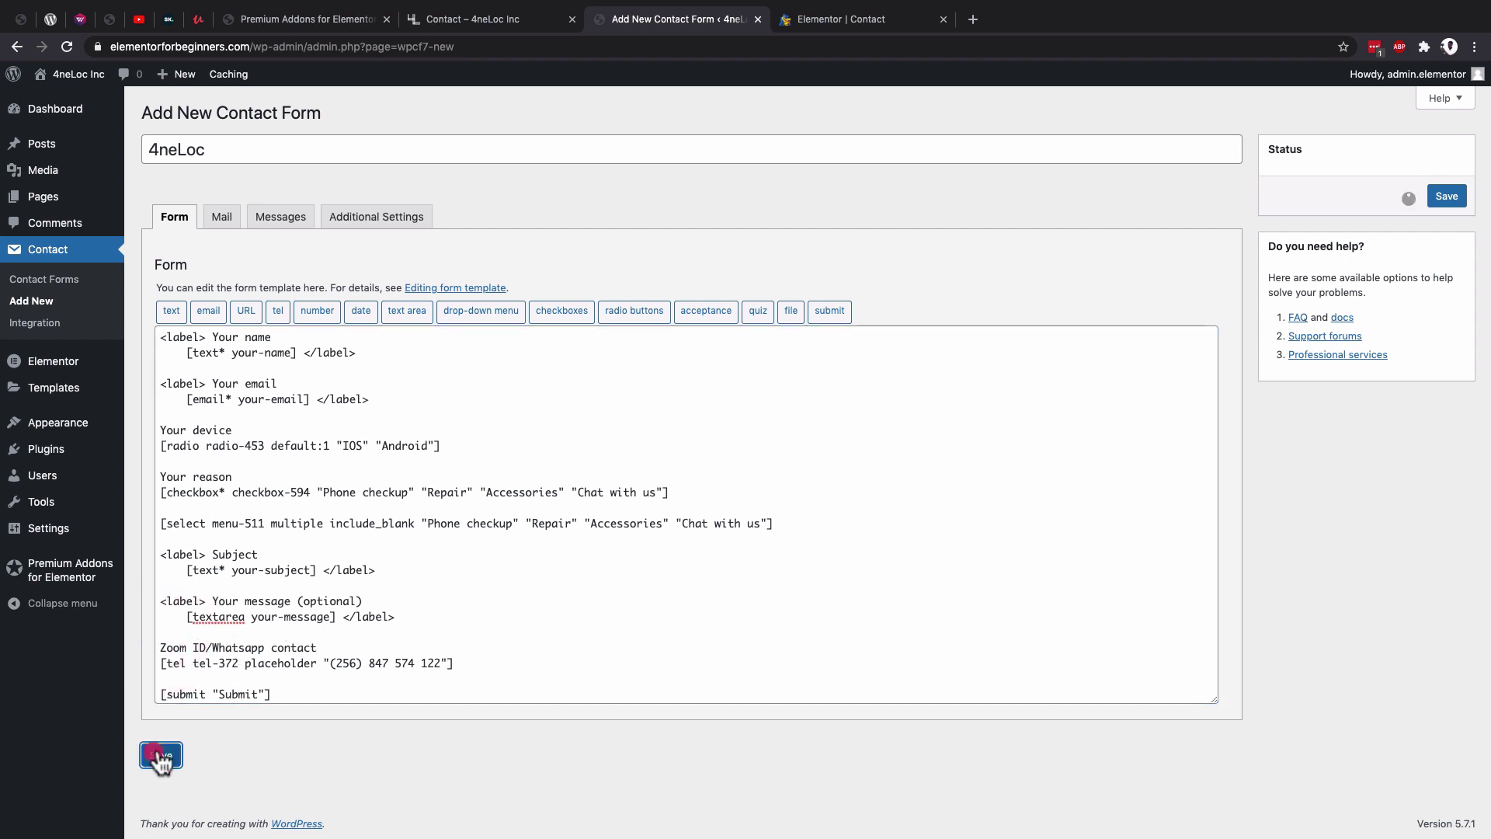
left_click(149, 249)
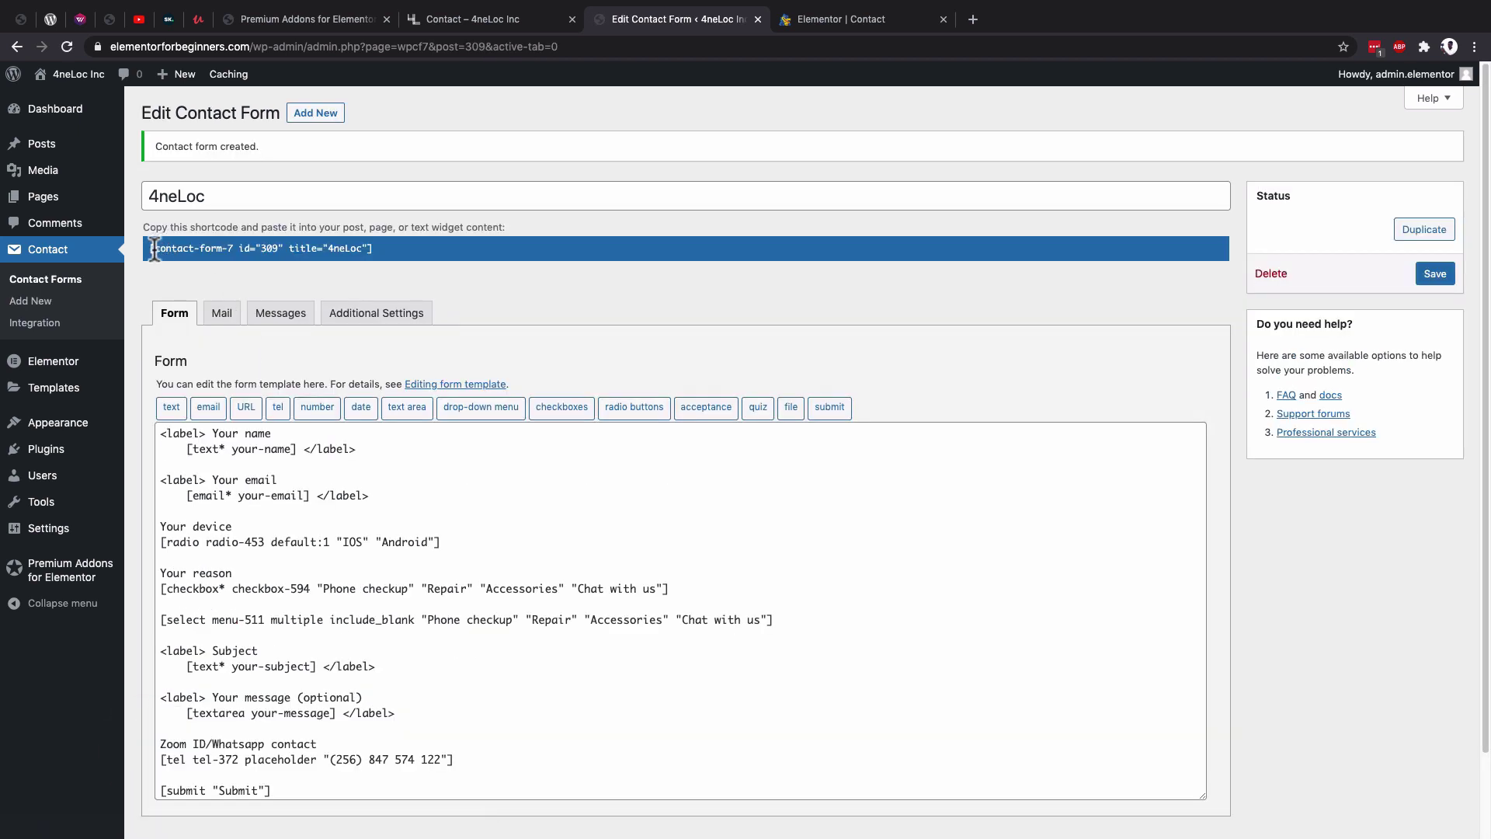
left_click_drag(149, 248, 402, 247)
key("ctrl+c")
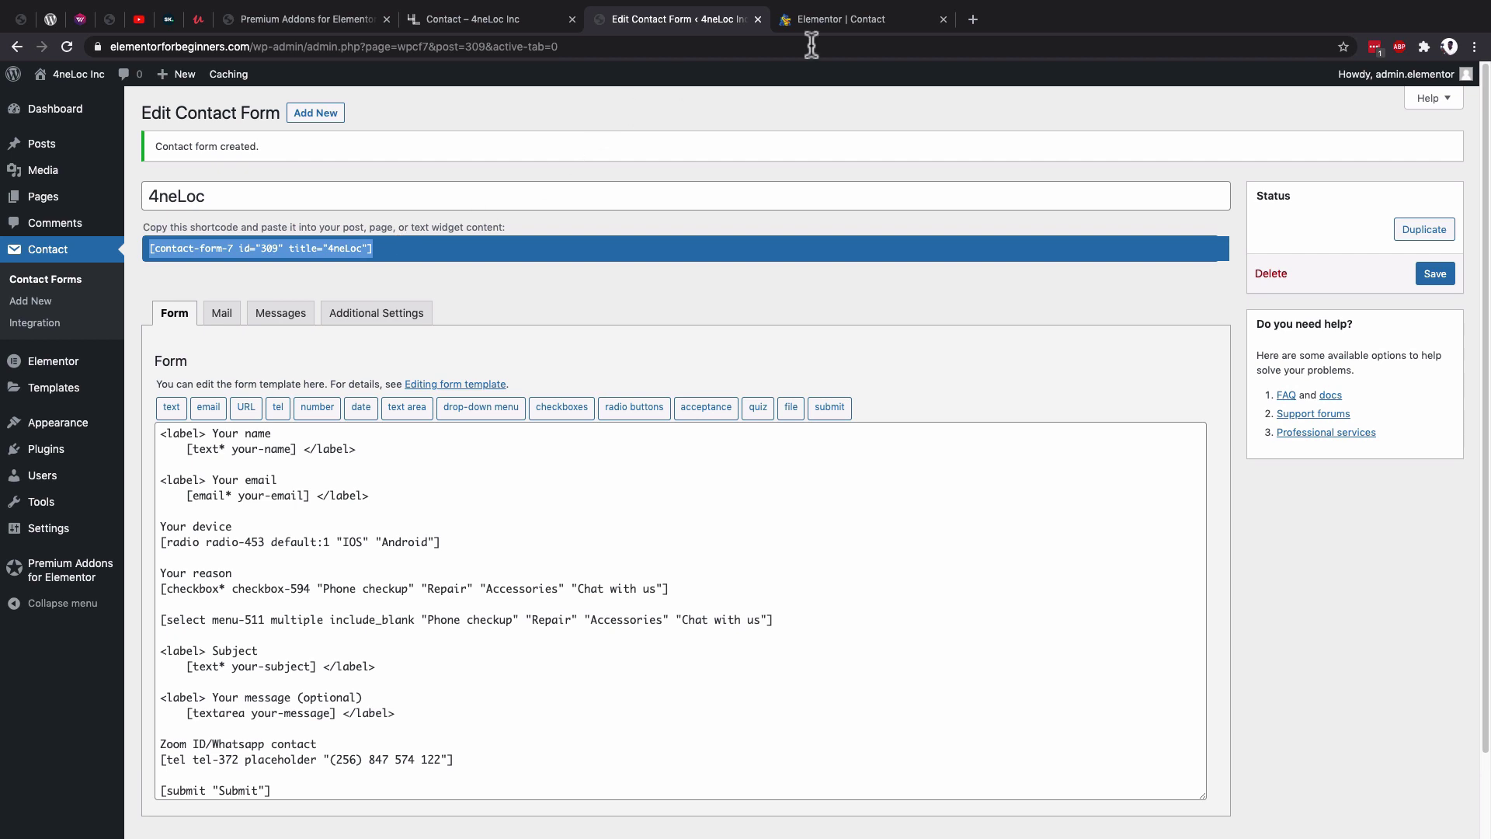
left_click(856, 22)
scroll(729, 678, "down", 3)
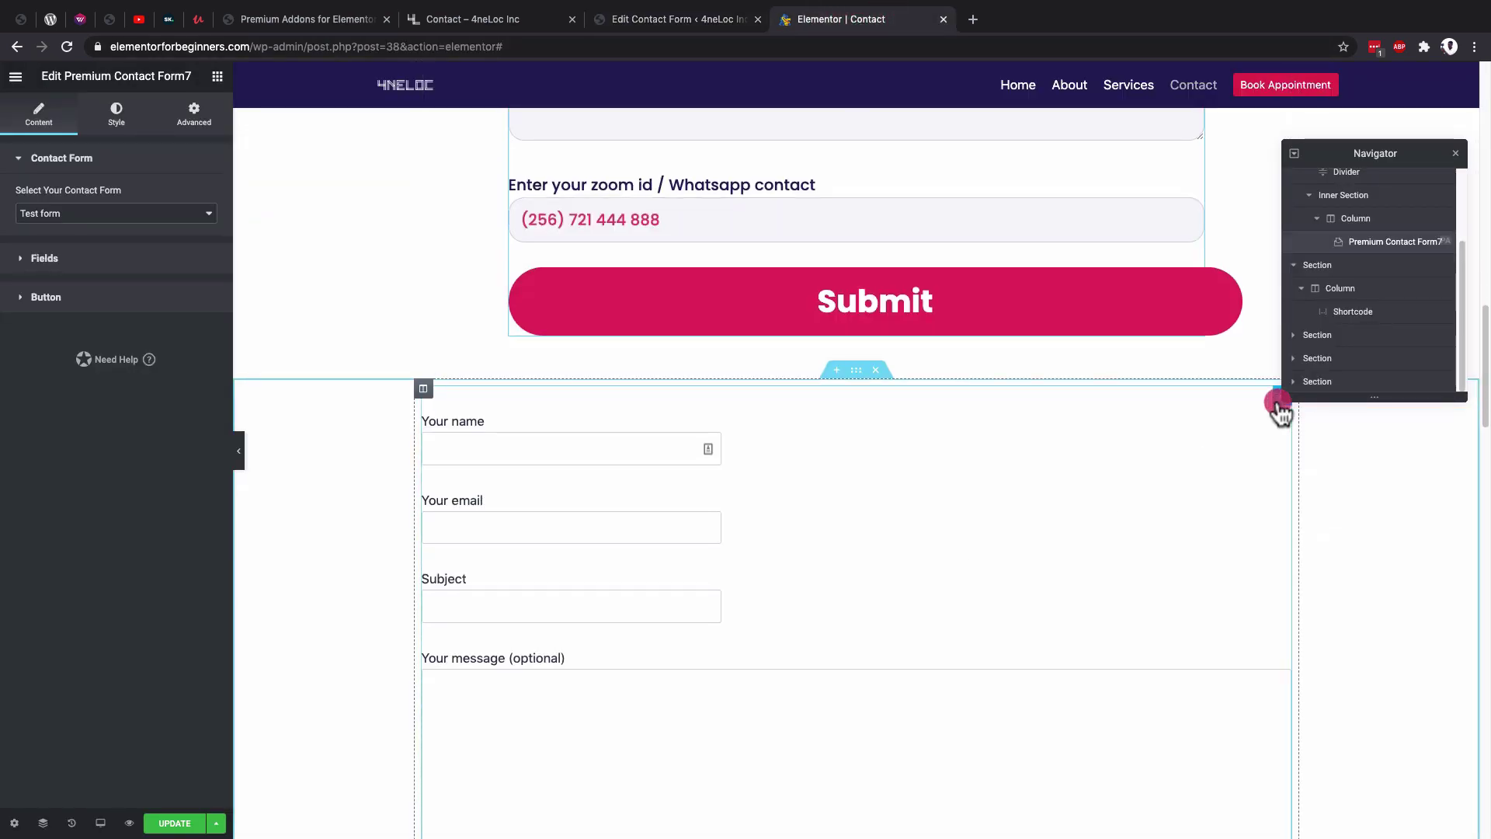
Replace the Shortcode widget's old form with the 4neLoc shortcode (id 309) and update the page.
left_click(1278, 398)
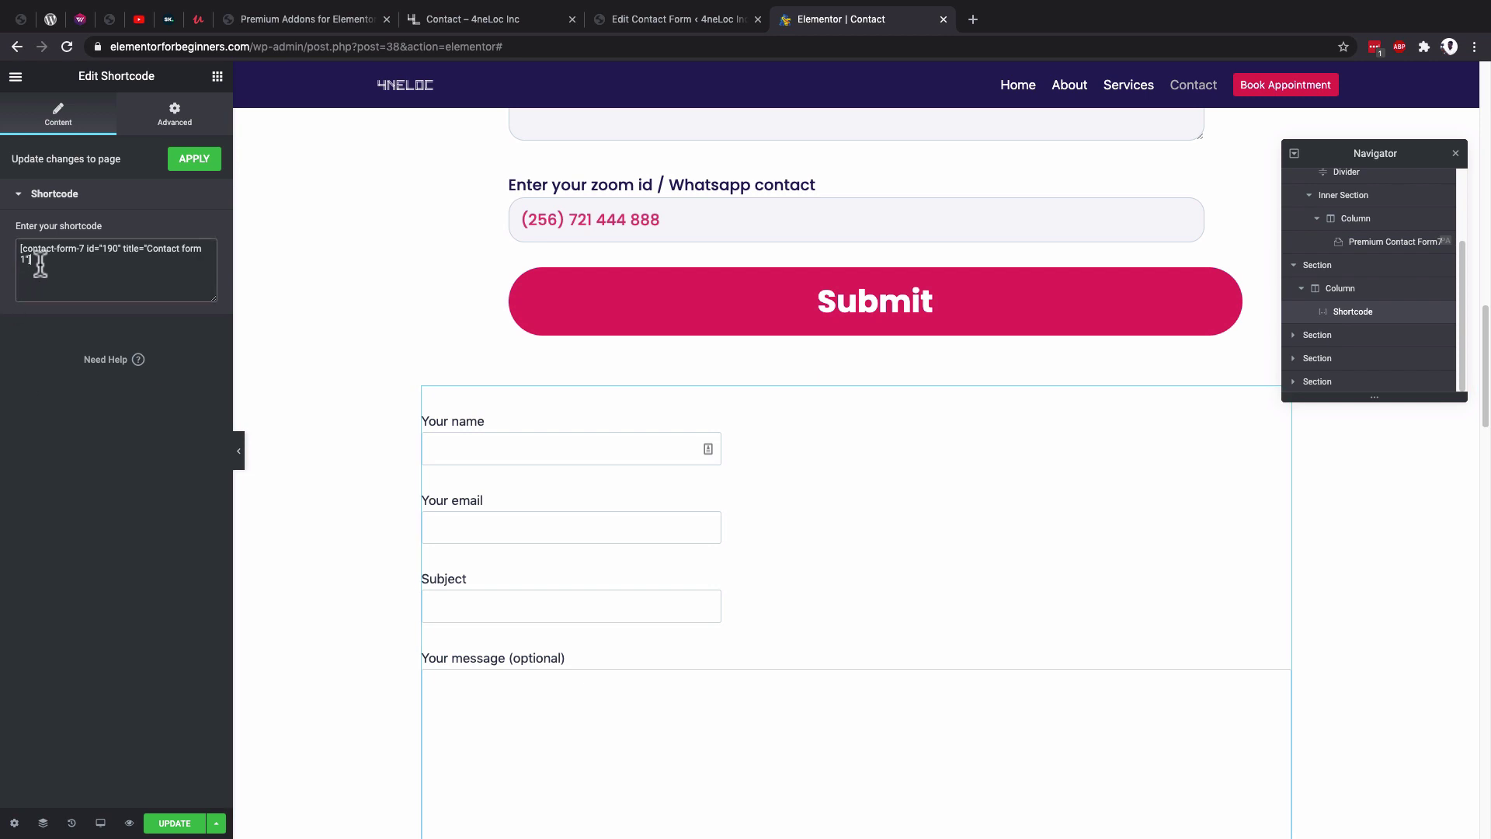
left_click_drag(34, 260, 10, 250)
key("ctrl+v")
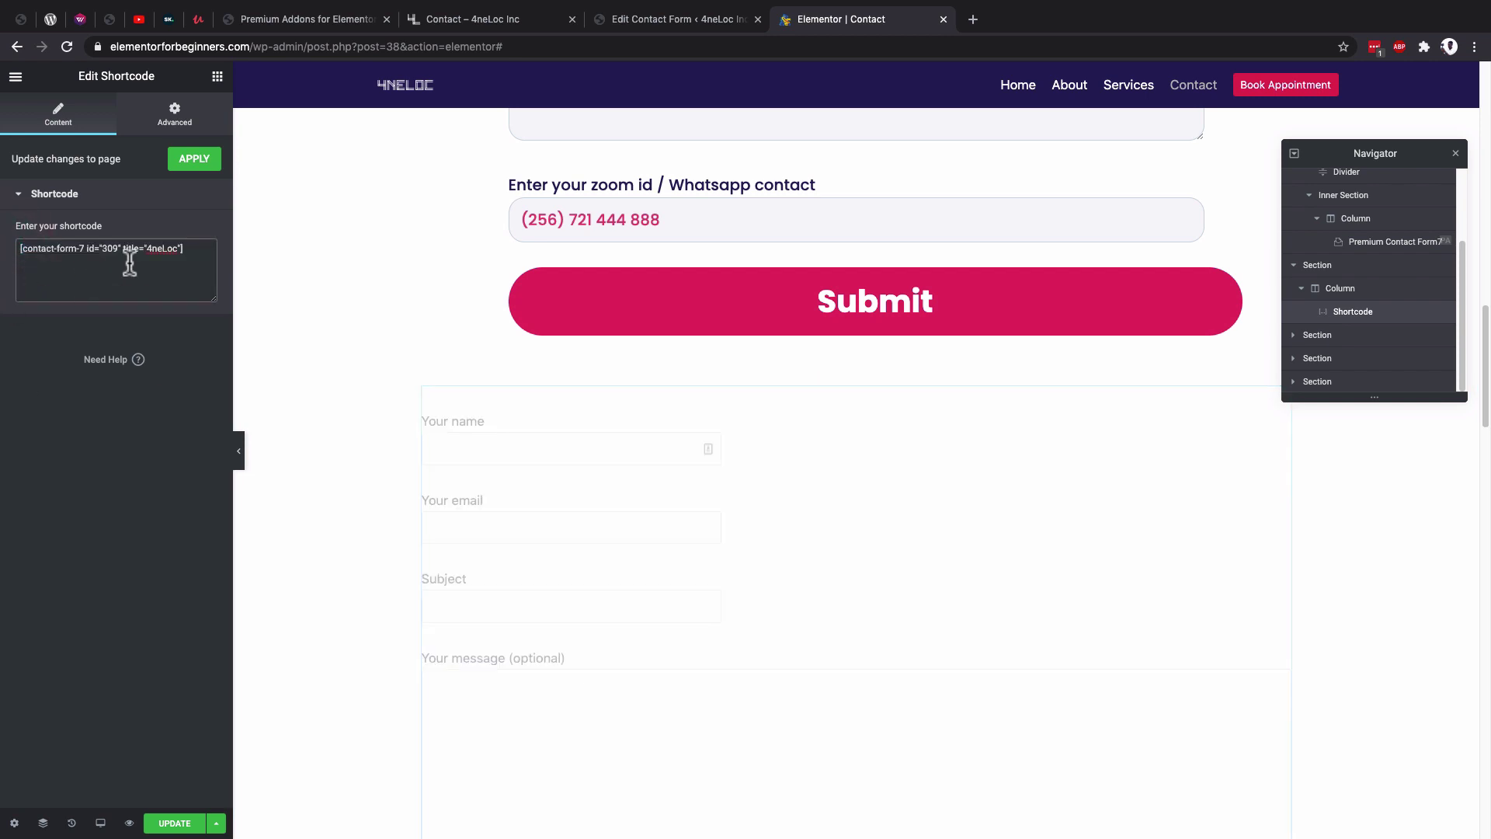
left_click(172, 825)
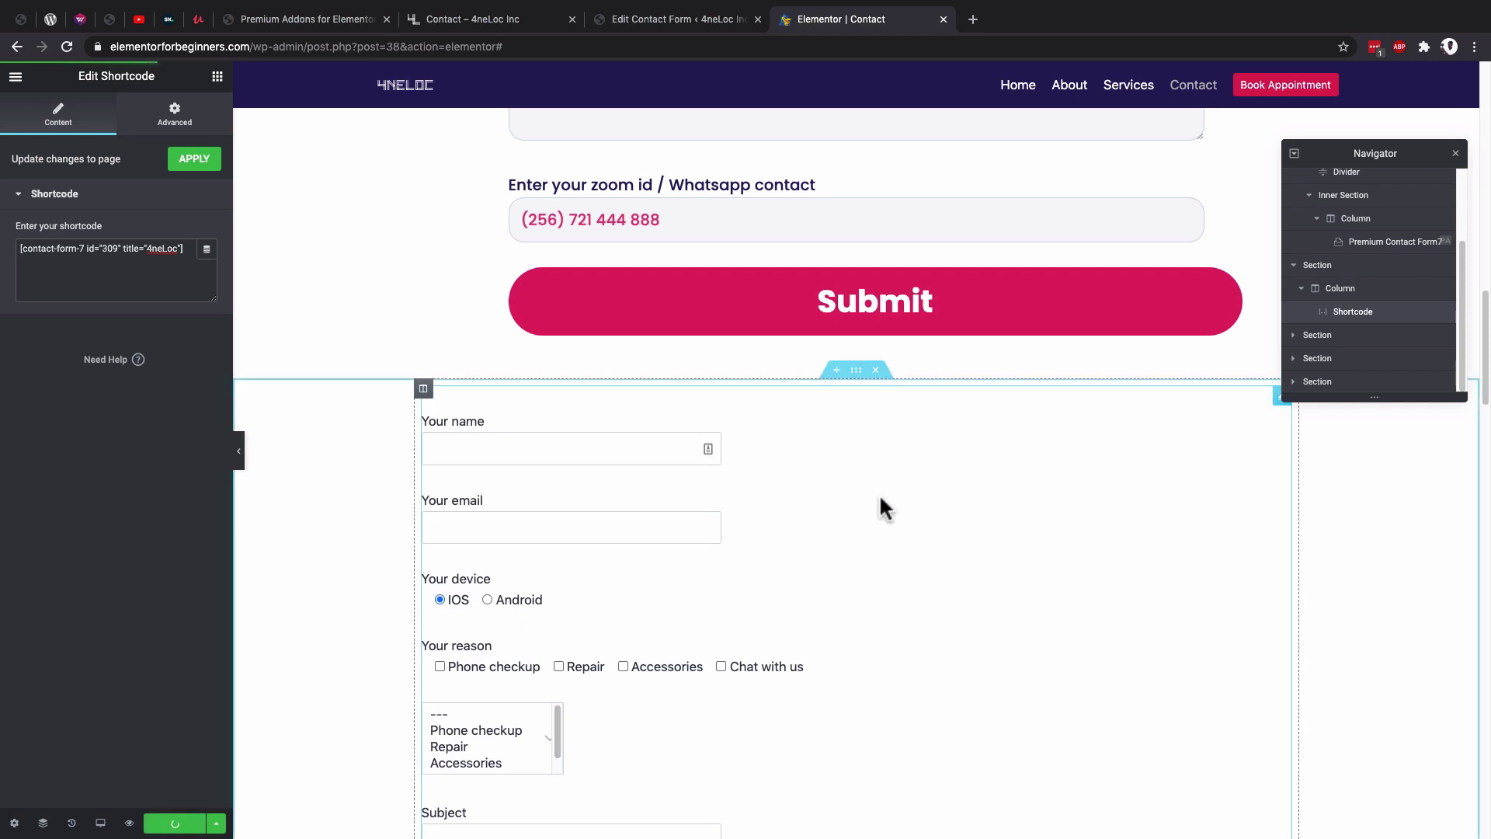
Test the reason list selections and the Phone checkup checkbox on the rendered form.
scroll(880, 499, "down", 1)
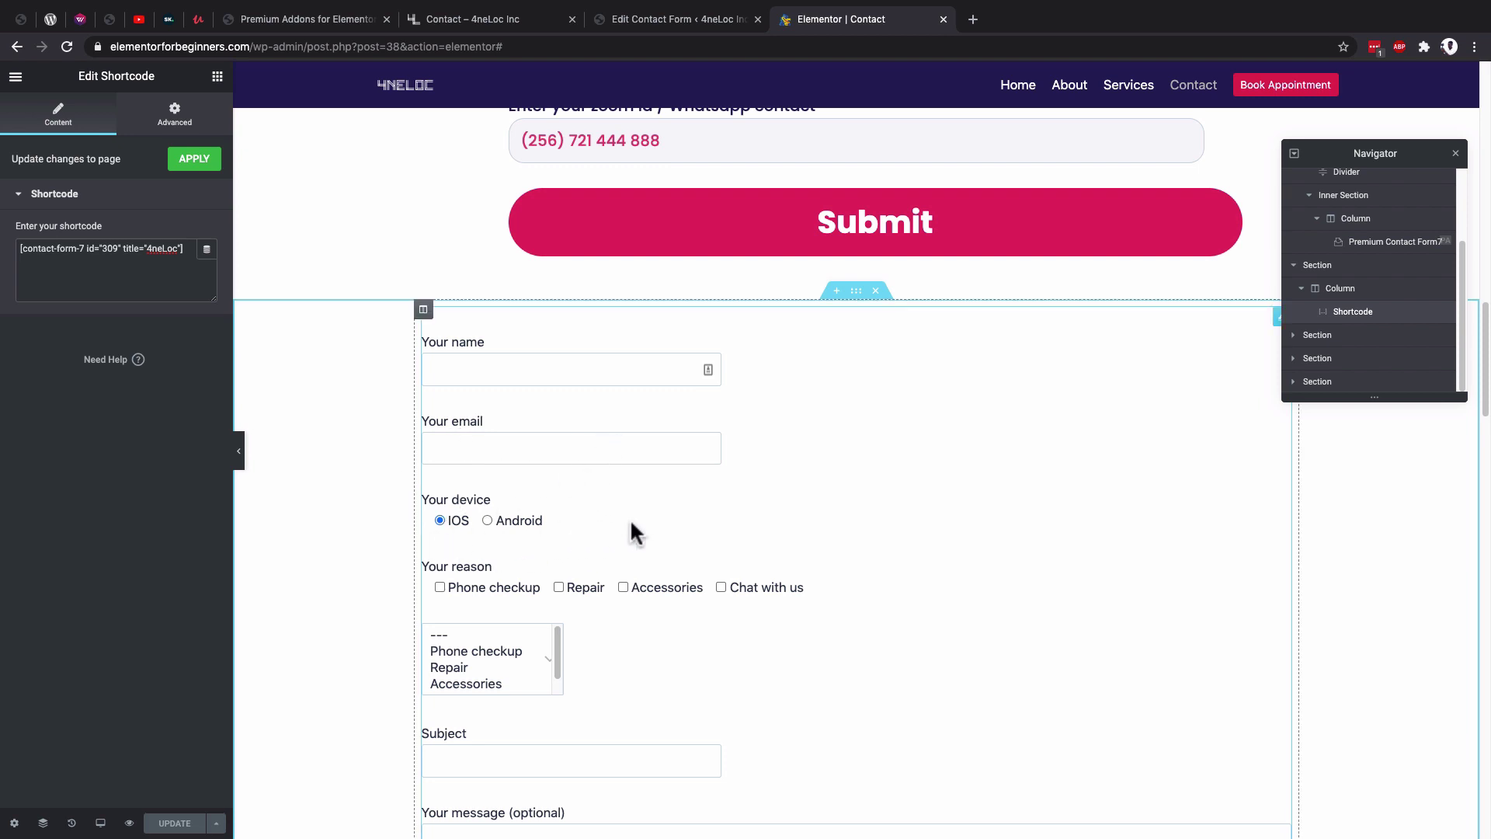
scroll(631, 518, "up", 8)
scroll(666, 520, "up", 4)
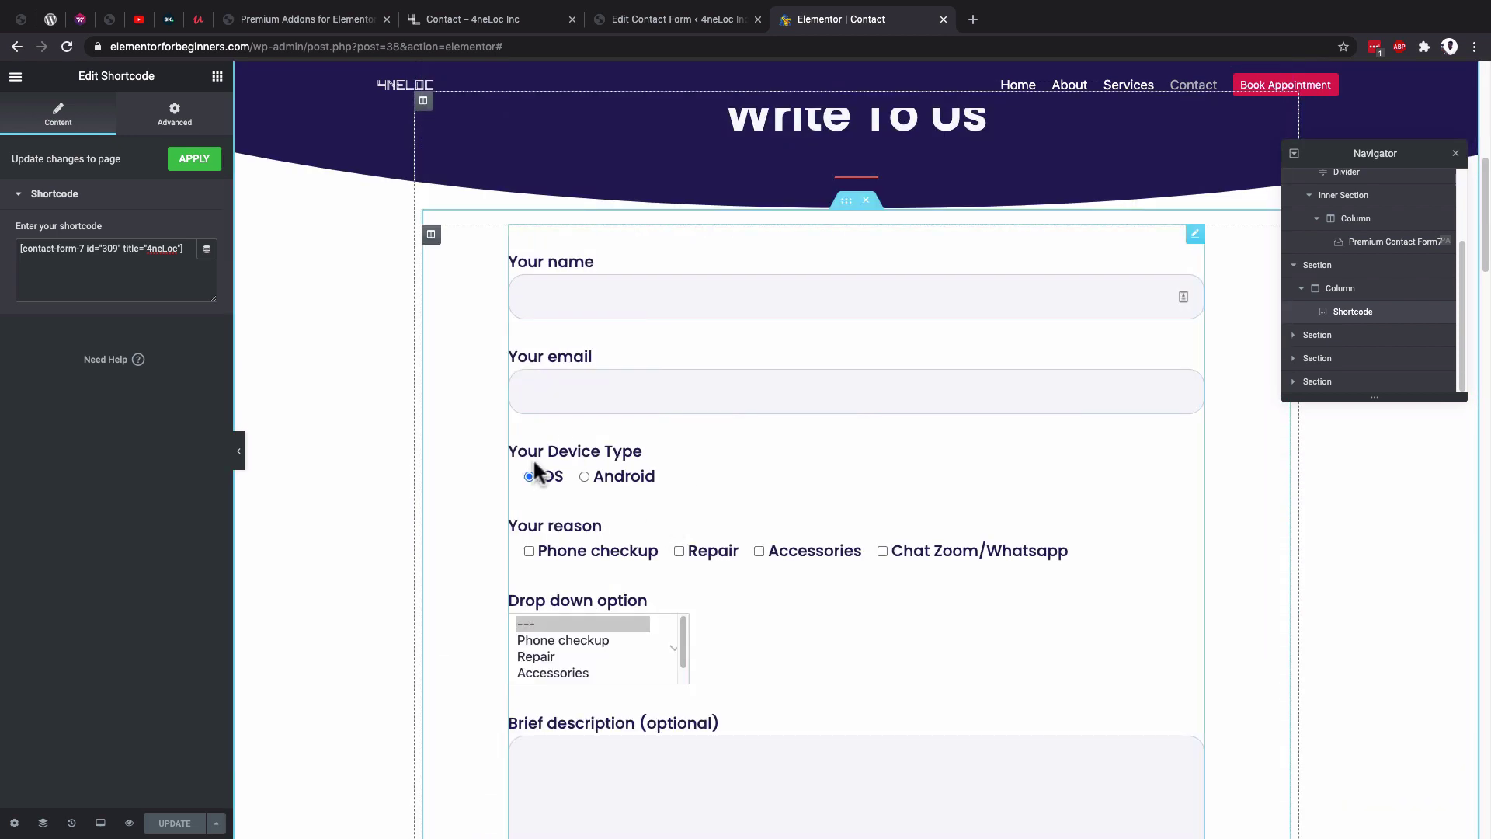
scroll(418, 563, "down", 14)
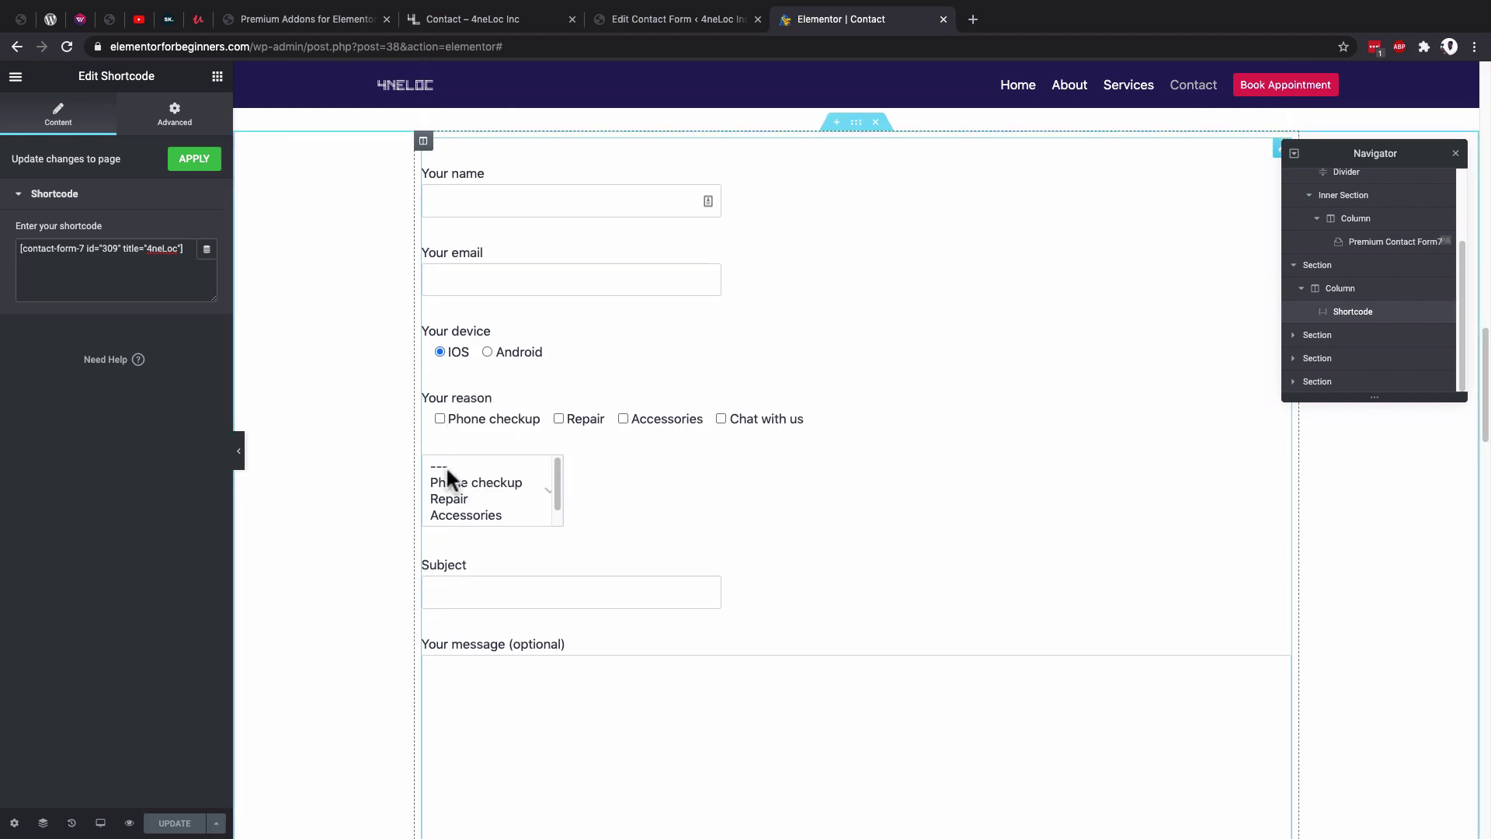
left_click_drag(447, 471, 449, 500)
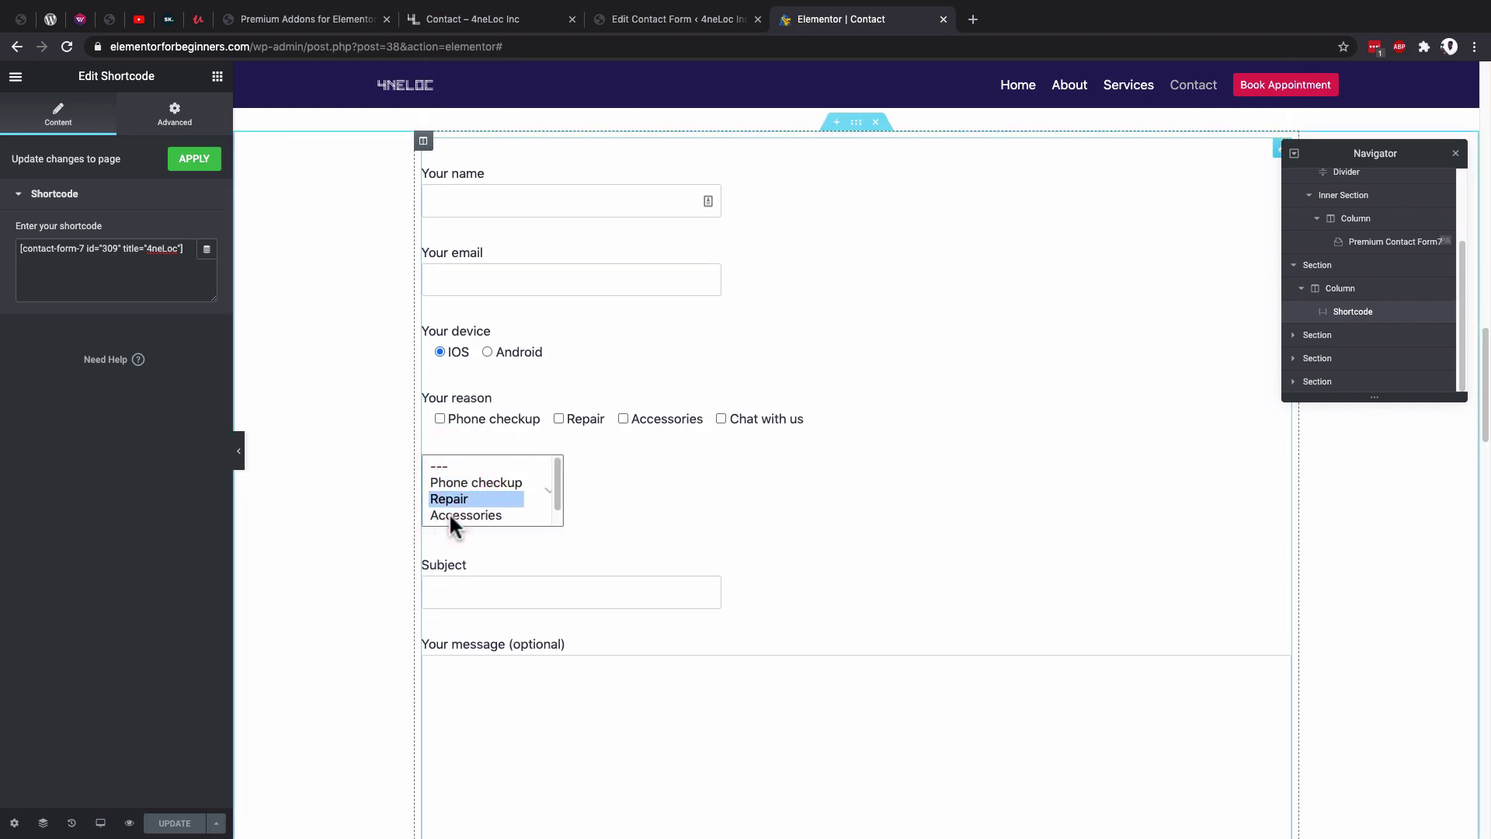
left_click(450, 516)
left_click(460, 497, "super")
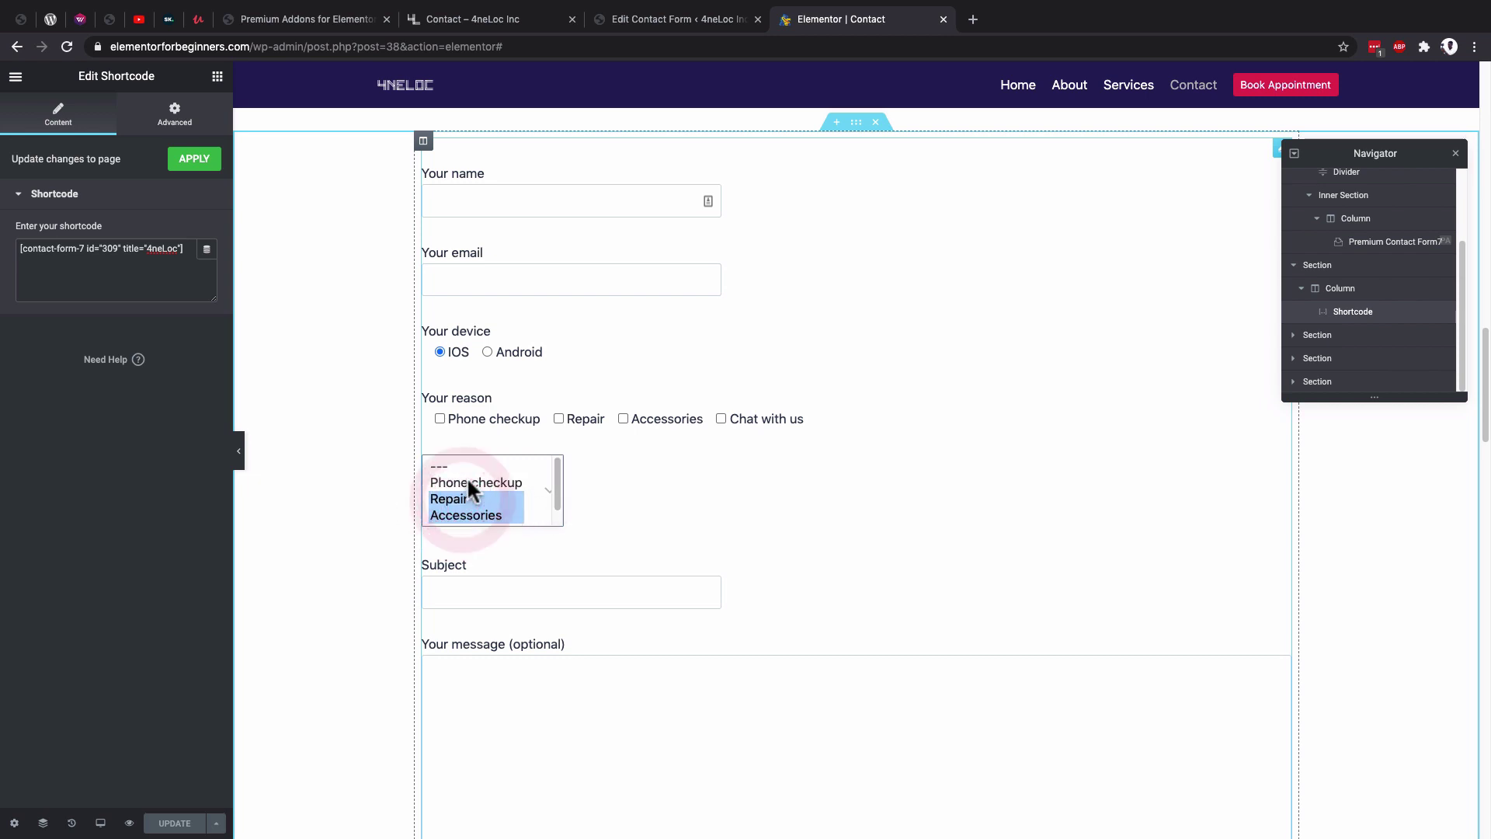
left_click(465, 482, "super")
left_click_drag(556, 487, 552, 512)
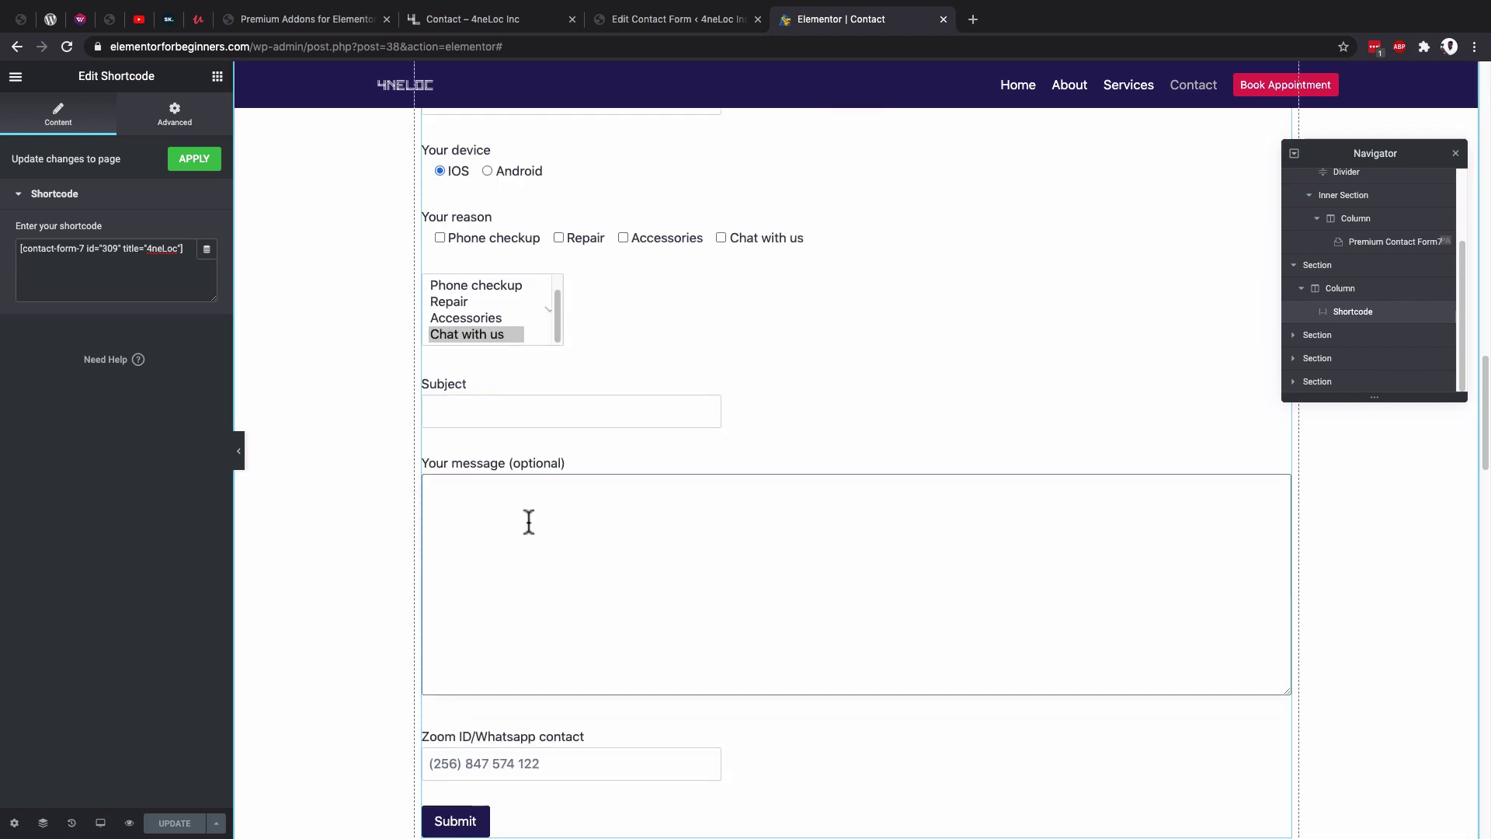
scroll(513, 497, "up", 2)
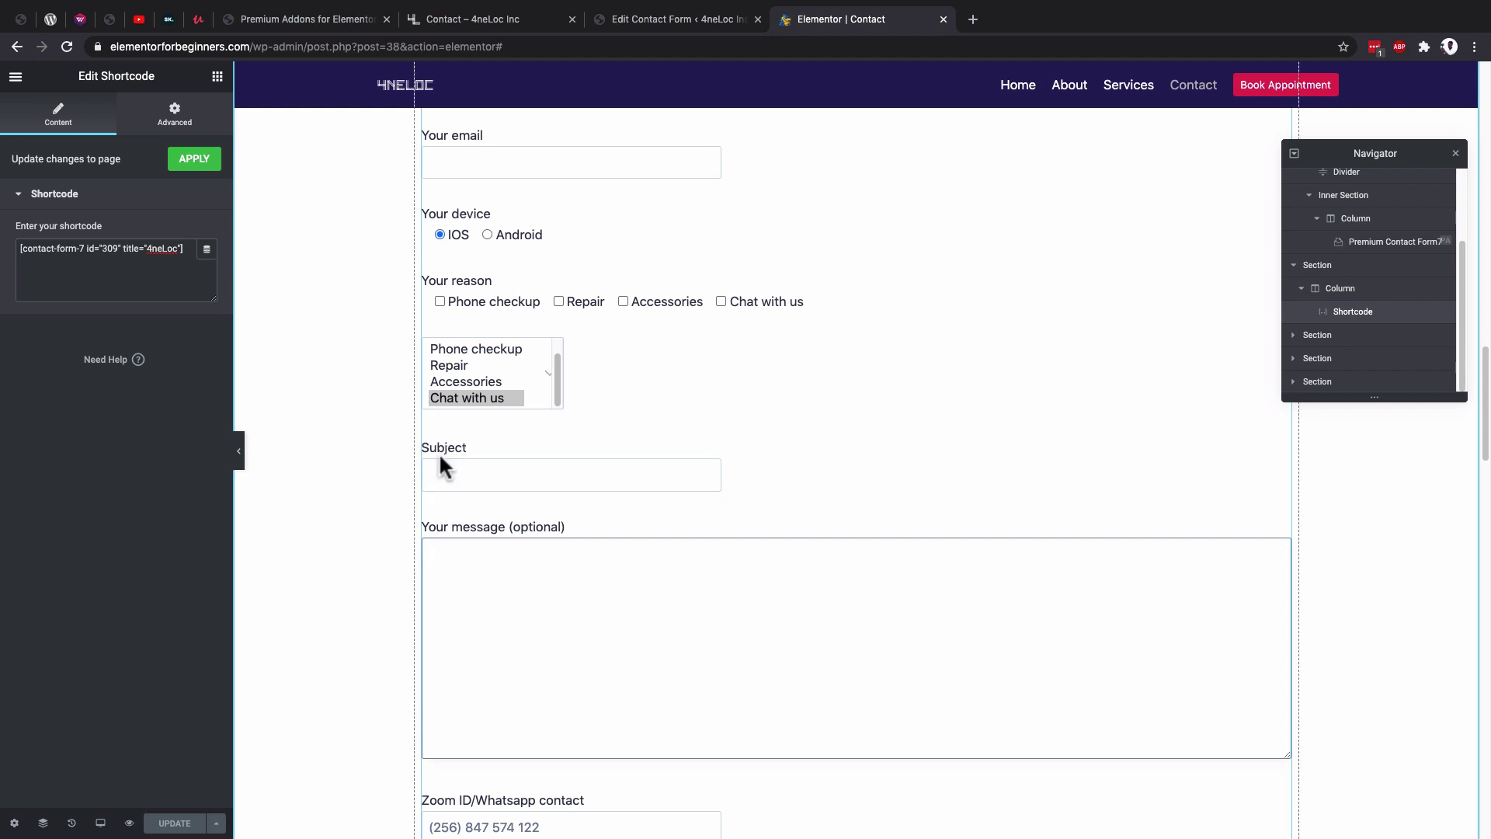
left_click(438, 300)
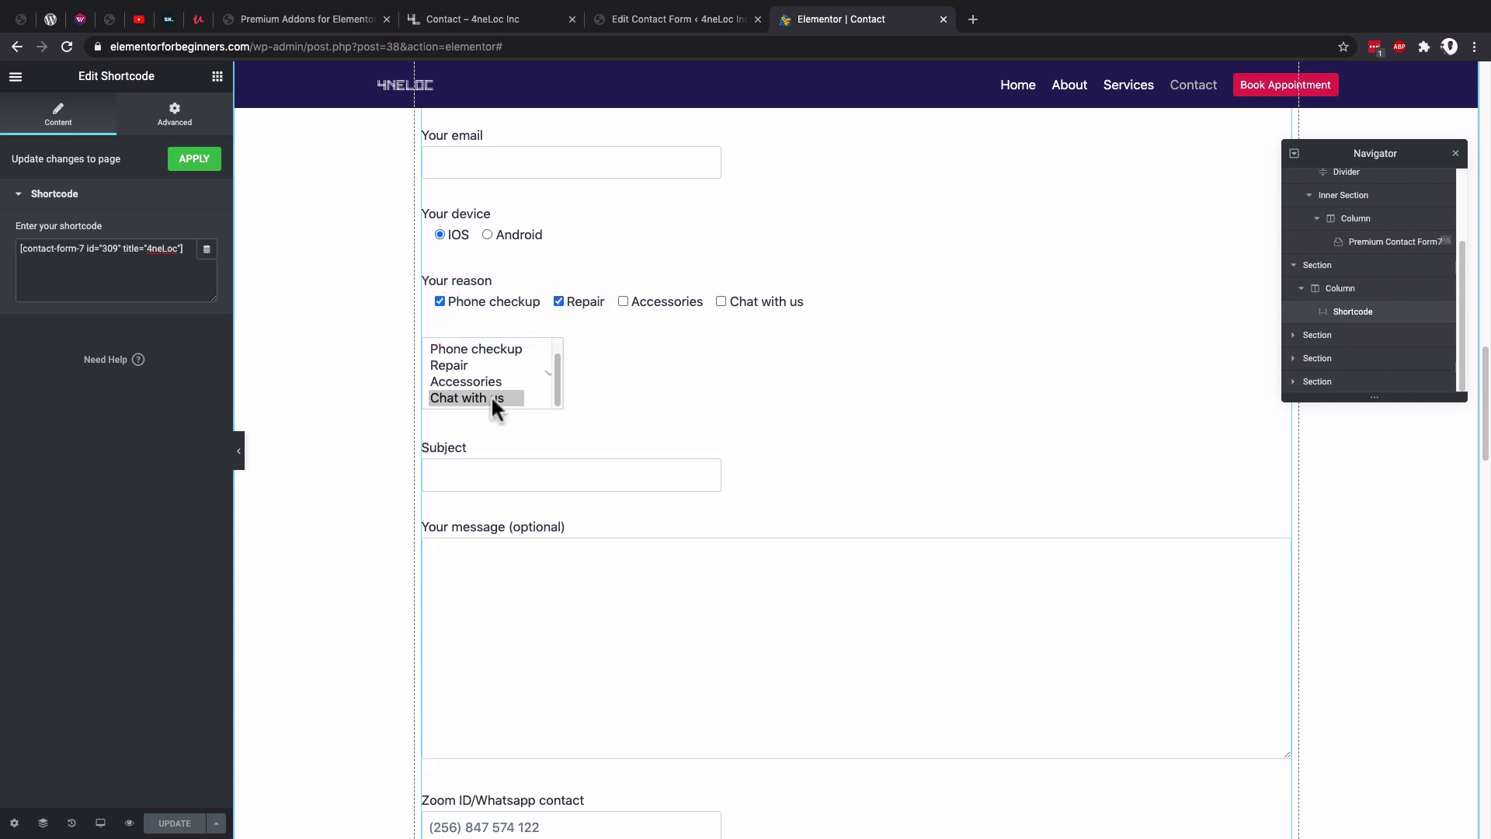
left_click(623, 25)
Delete the Subject field lines from the 4neLoc template.
scroll(373, 689, "down", 2)
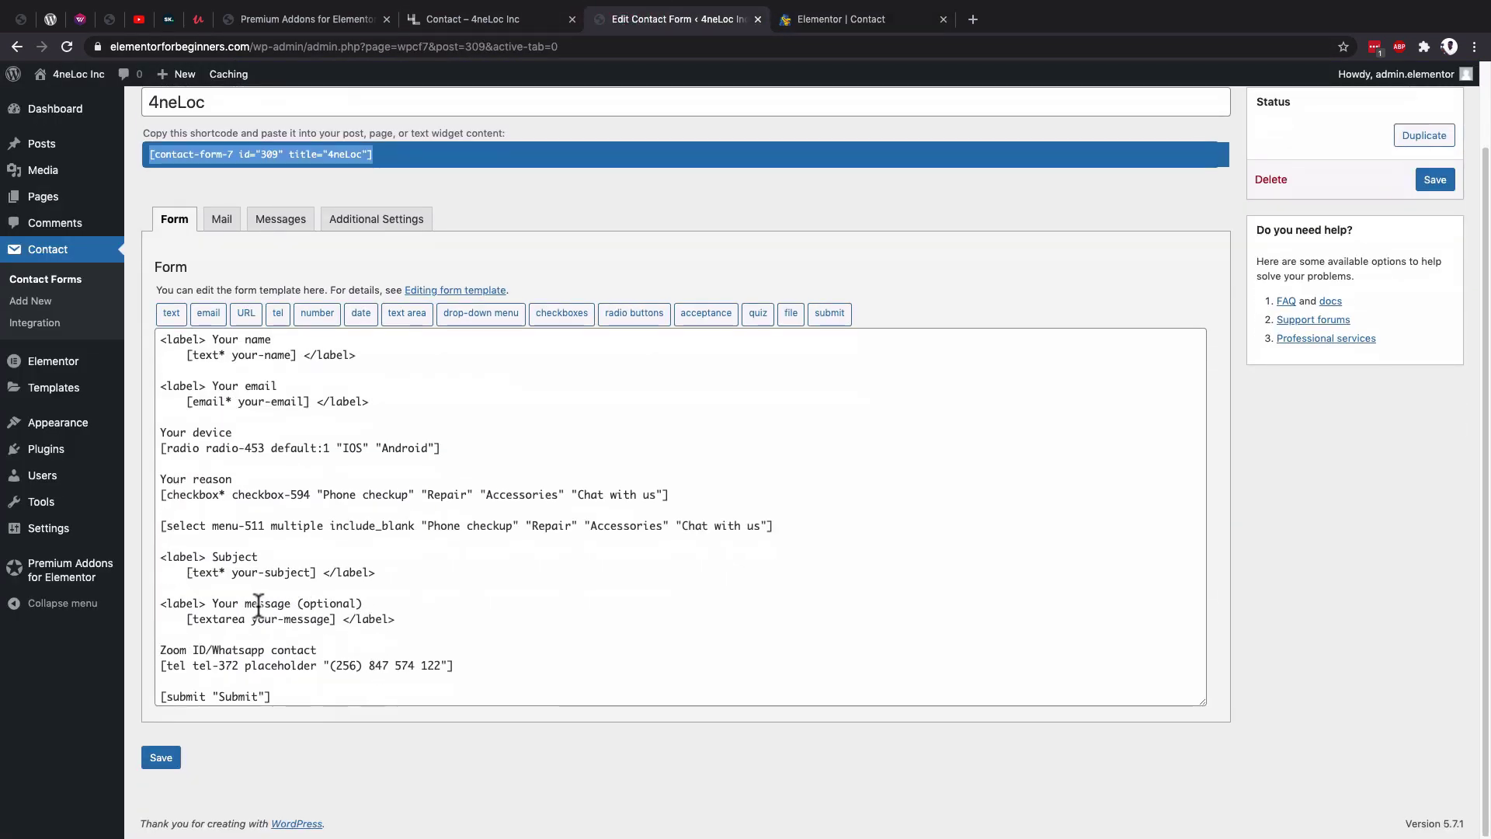
left_click_drag(386, 571, 160, 556)
key("BackSpace")
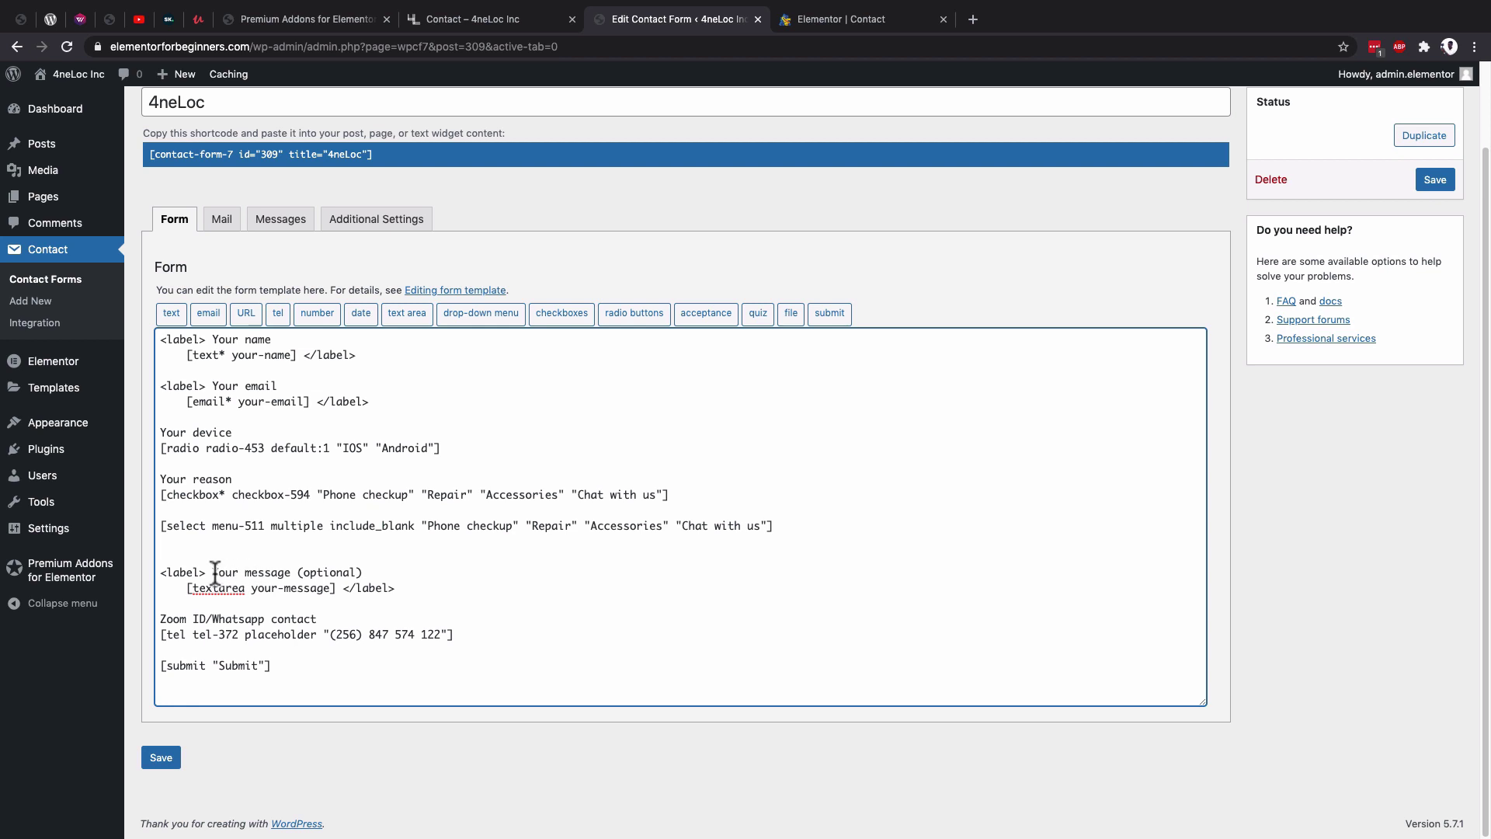
Rename the 'Your message' label to 'Brief description' and save the form.
left_click_drag(212, 572, 292, 572)
type("Brief description")
left_click(163, 755)
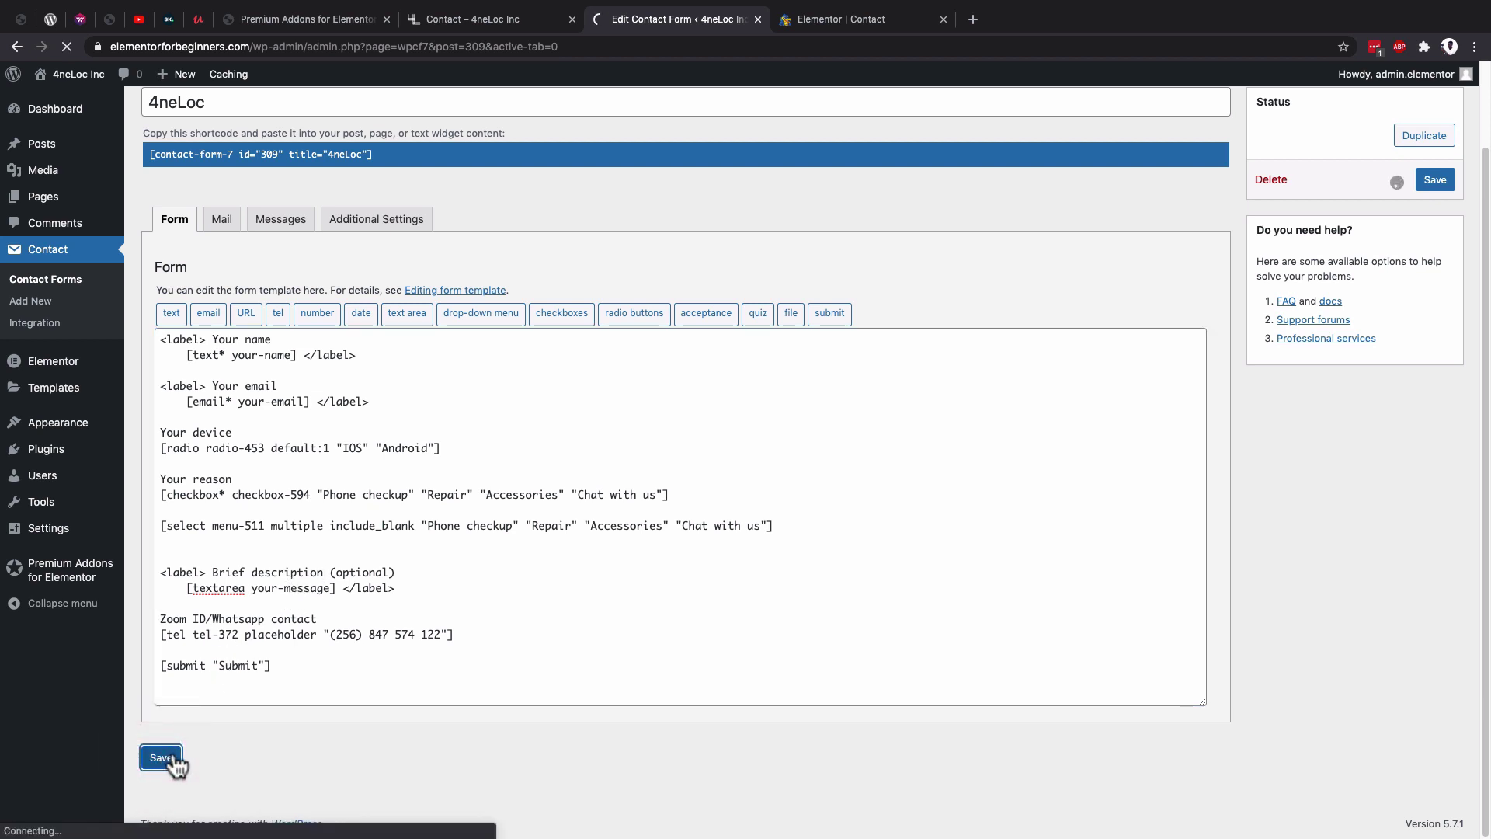
key("ctrl+Tab")
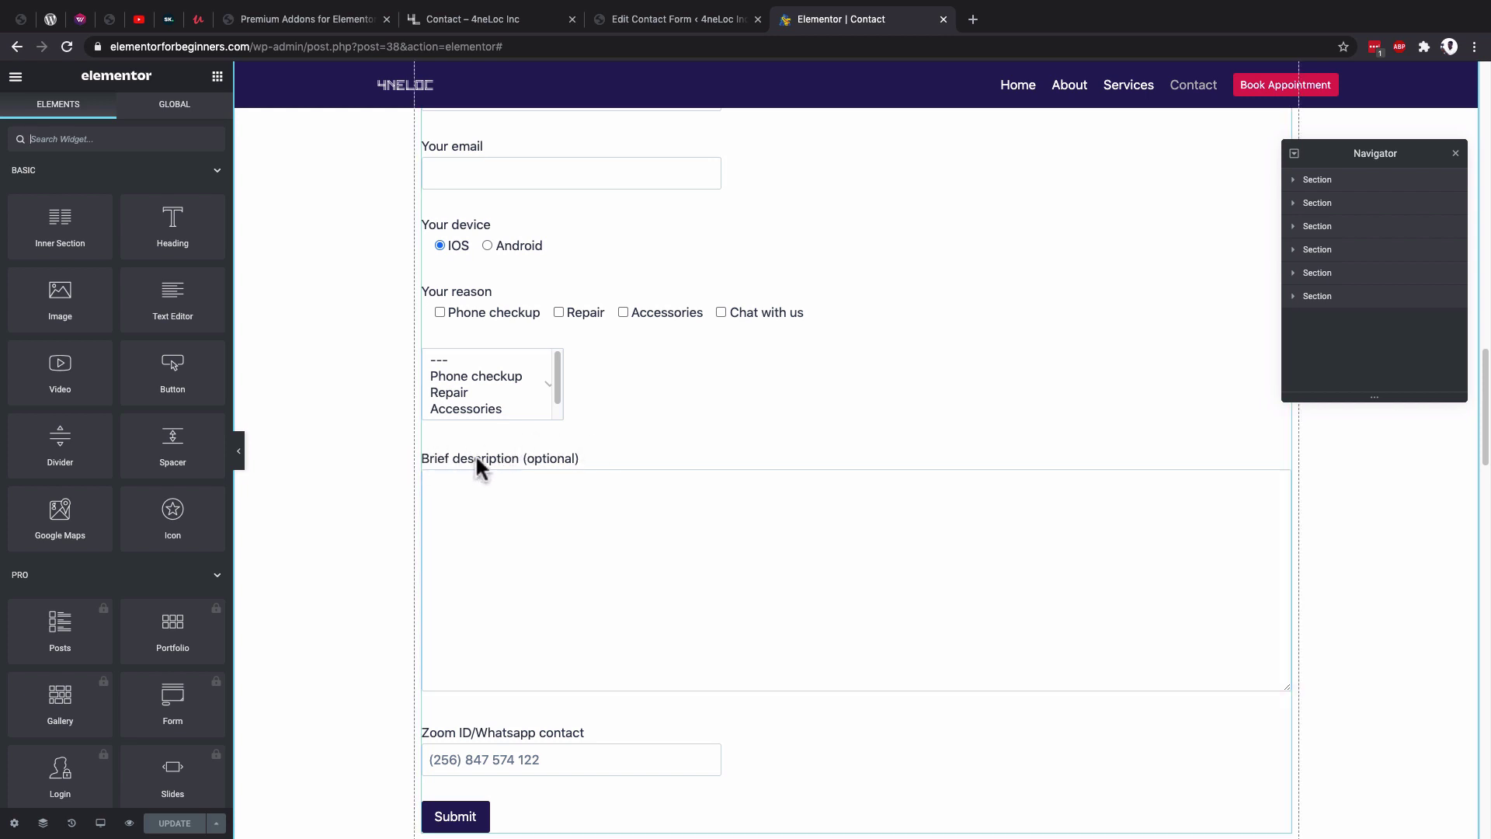
Scroll through the embedded form to confirm the Brief description field replaced Subject.
left_click(524, 527)
scroll(526, 512, "down", 1)
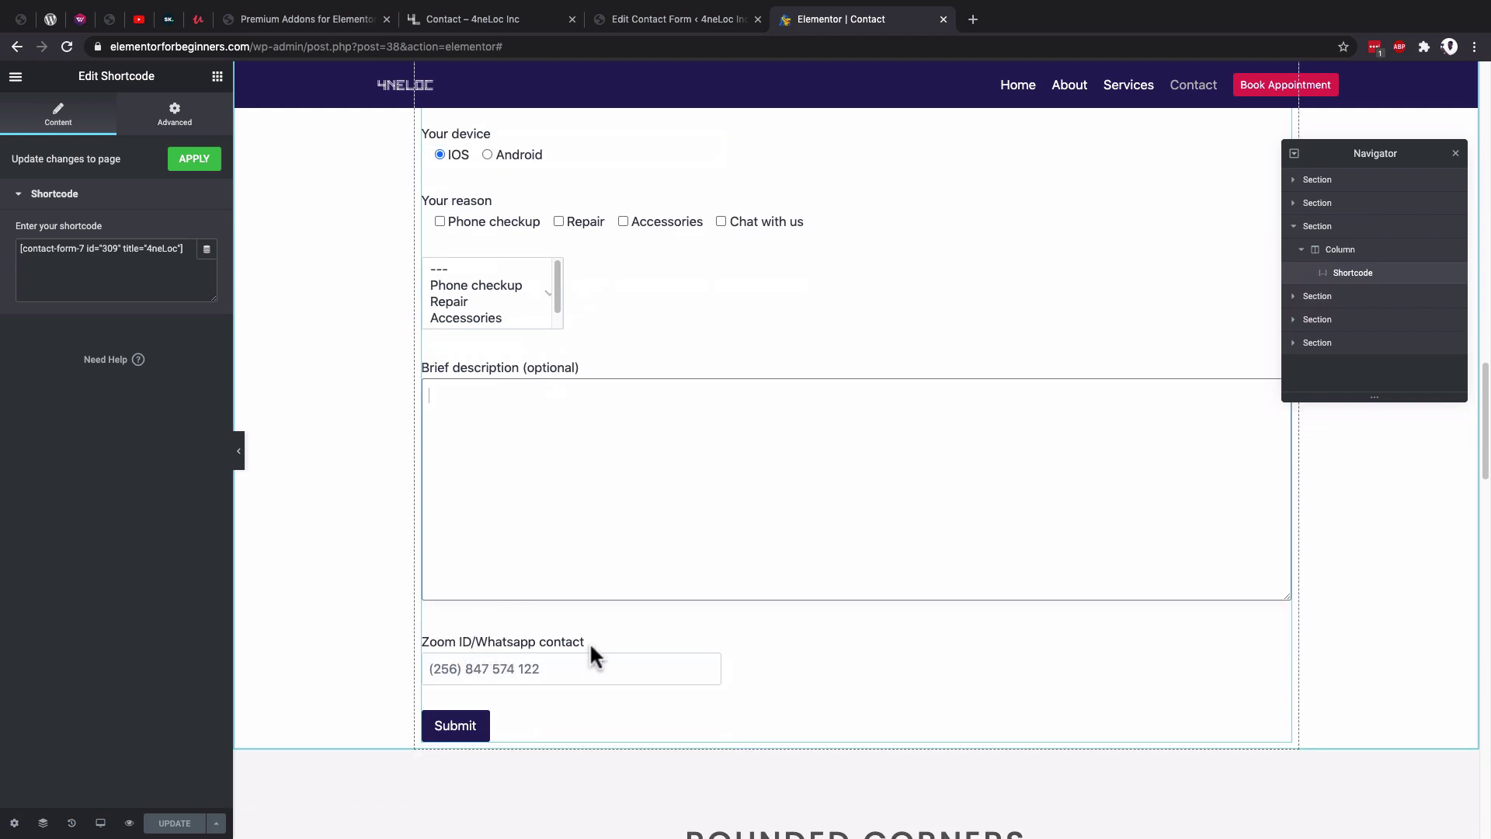
scroll(590, 642, "up", 4)
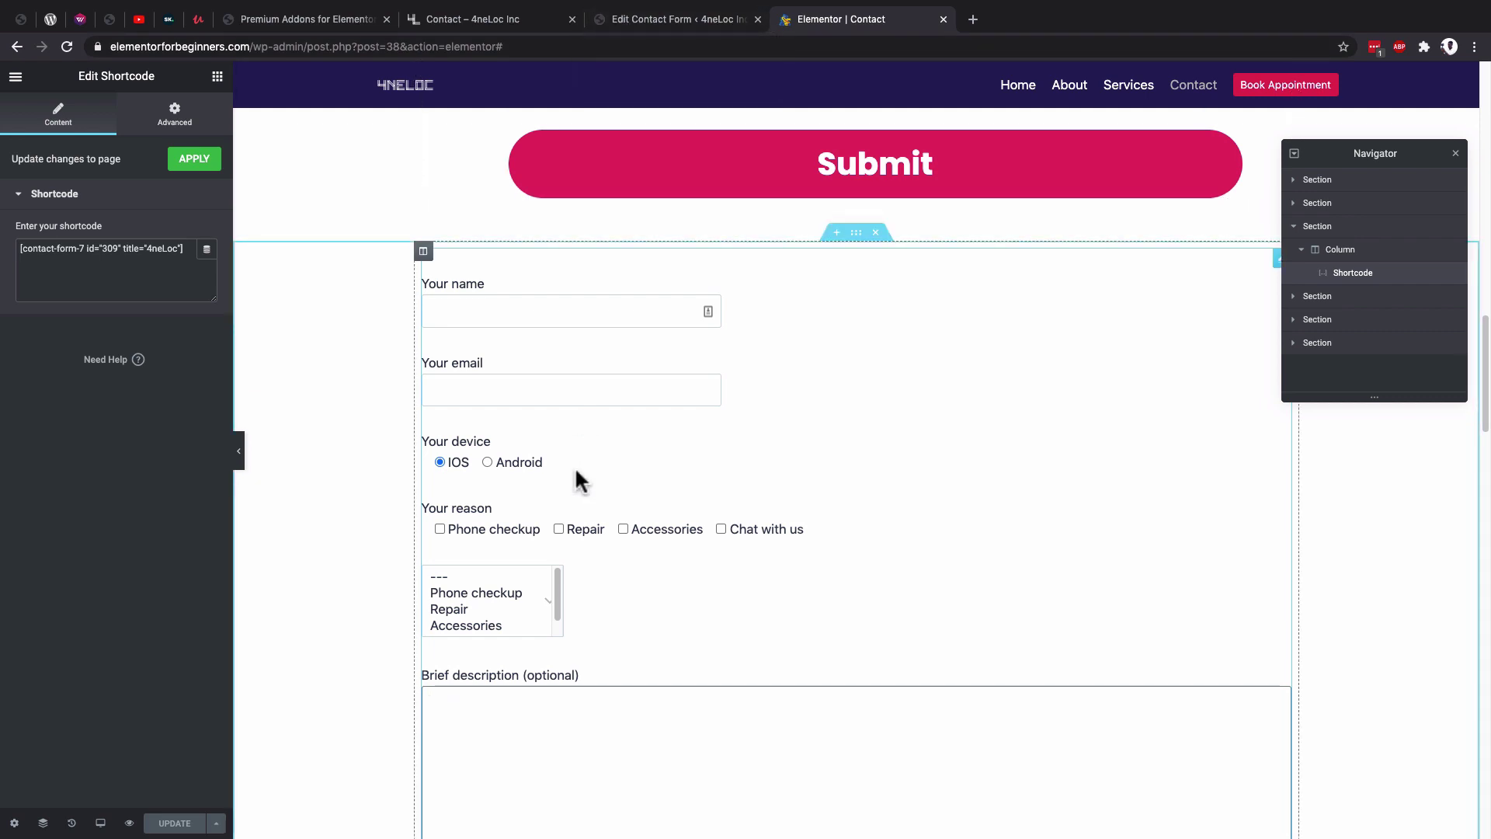
left_click(643, 19)
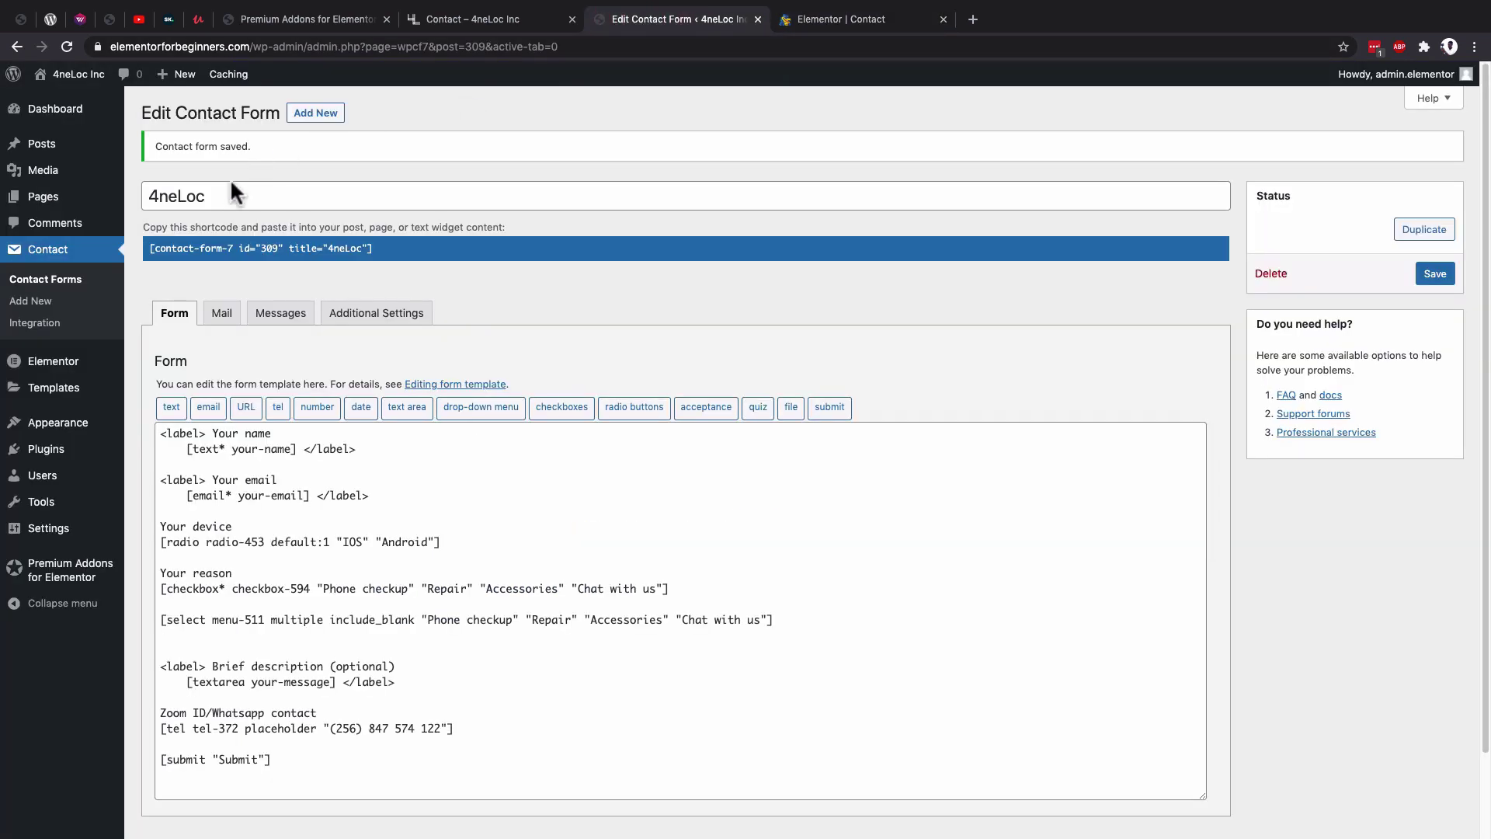
Review the 4neLoc Mail tab: recipient [_site_admin_email], sender, [your-subject] subject and message body.
left_click(222, 318)
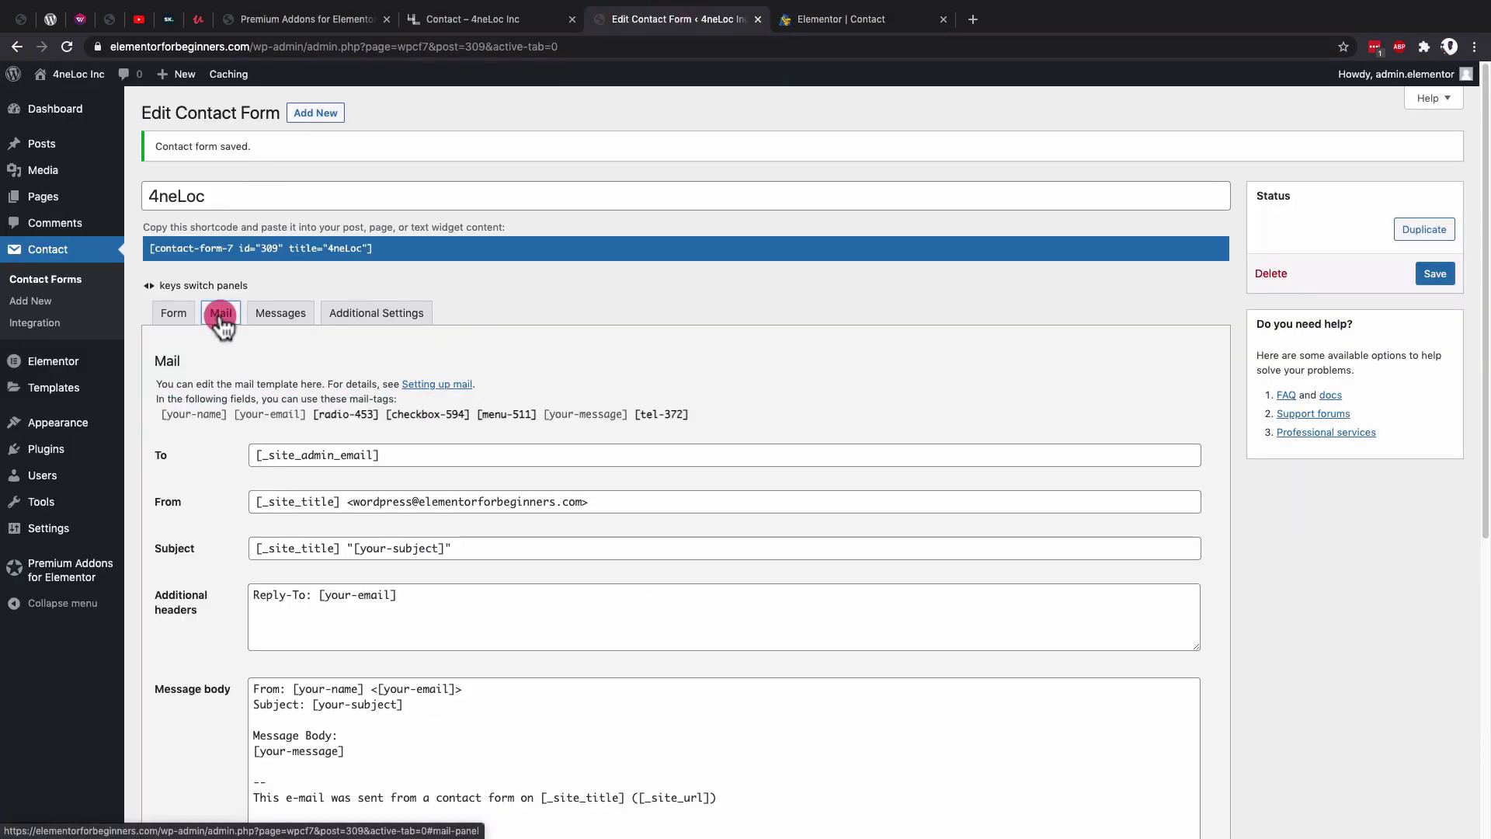
scroll(765, 419, "down", 2)
scroll(758, 386, "down", 1)
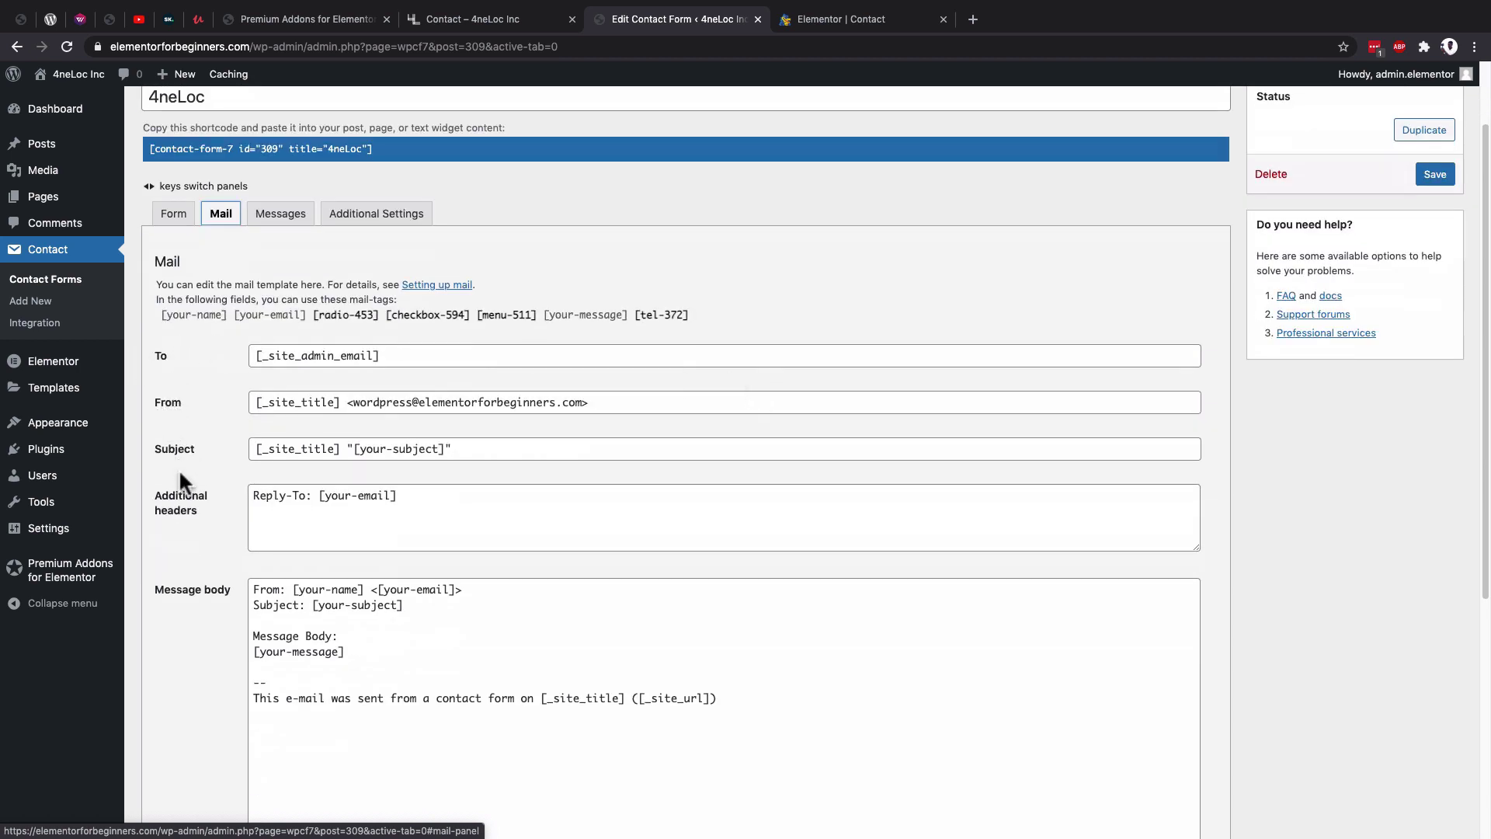
scroll(188, 470, "down", 5)
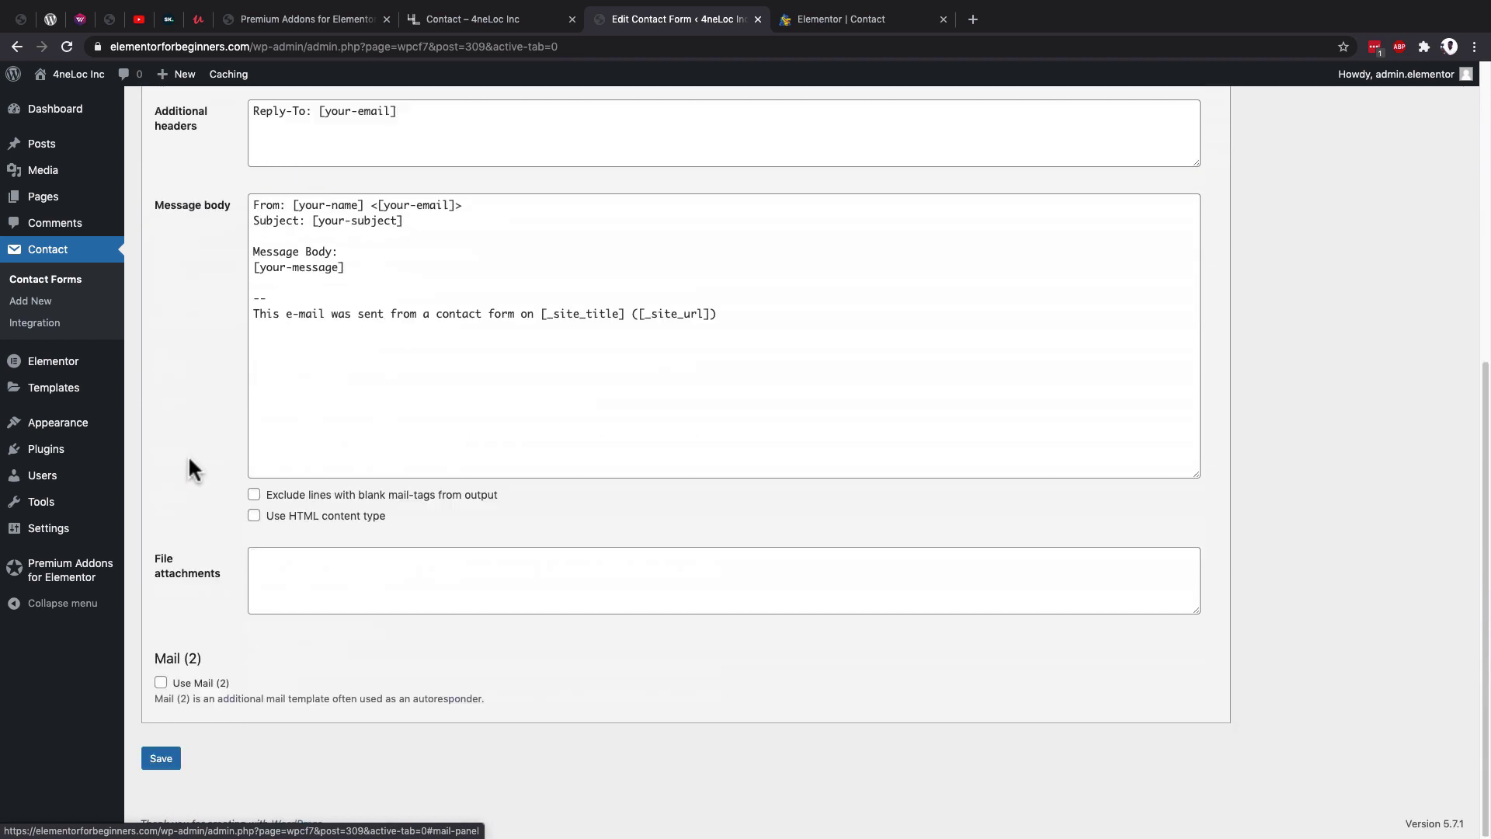
scroll(188, 469, "up", 3)
scroll(188, 454, "up", 2)
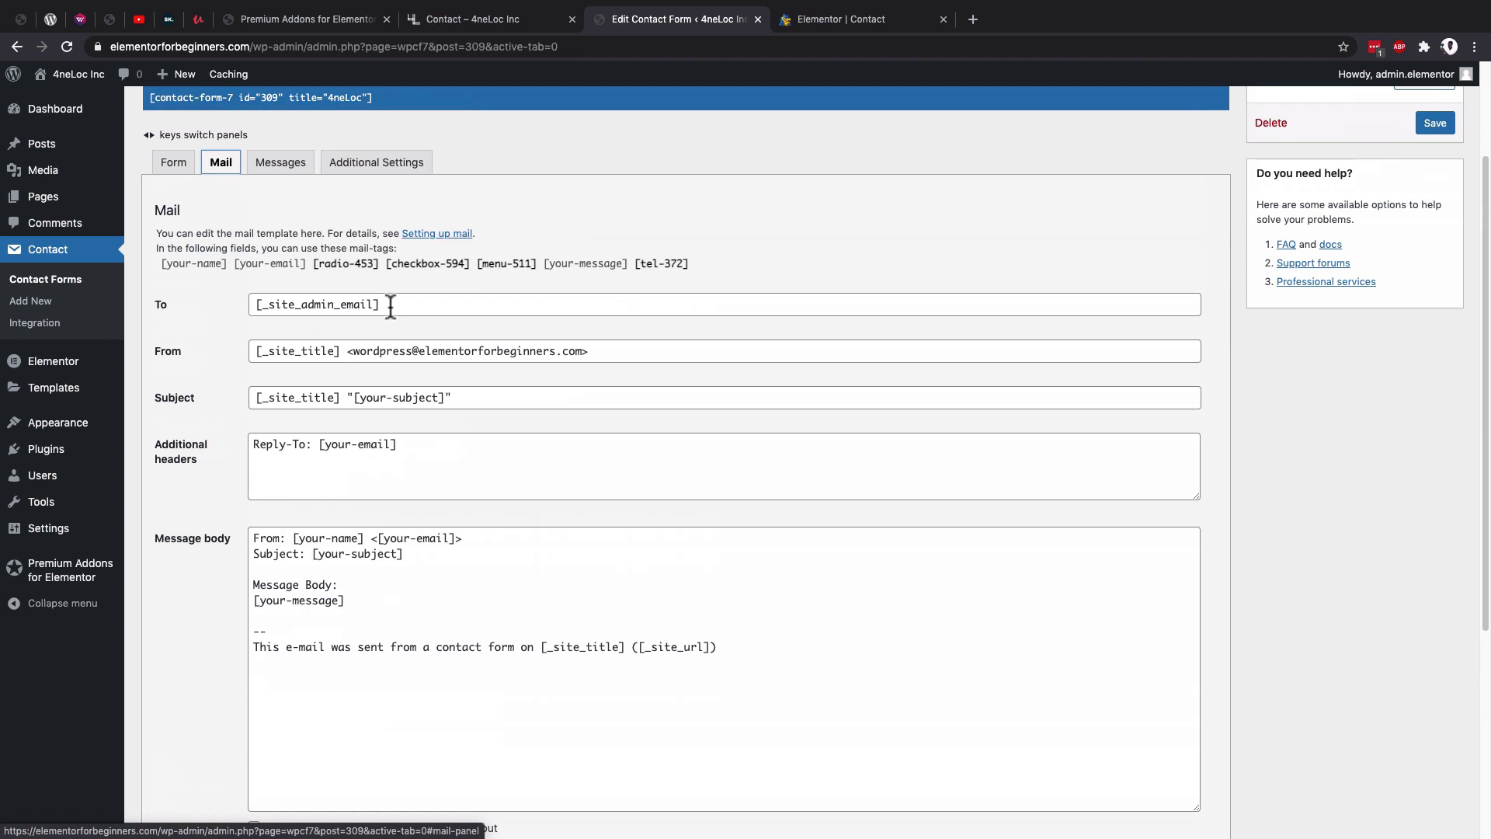
mouse_move(42, 538)
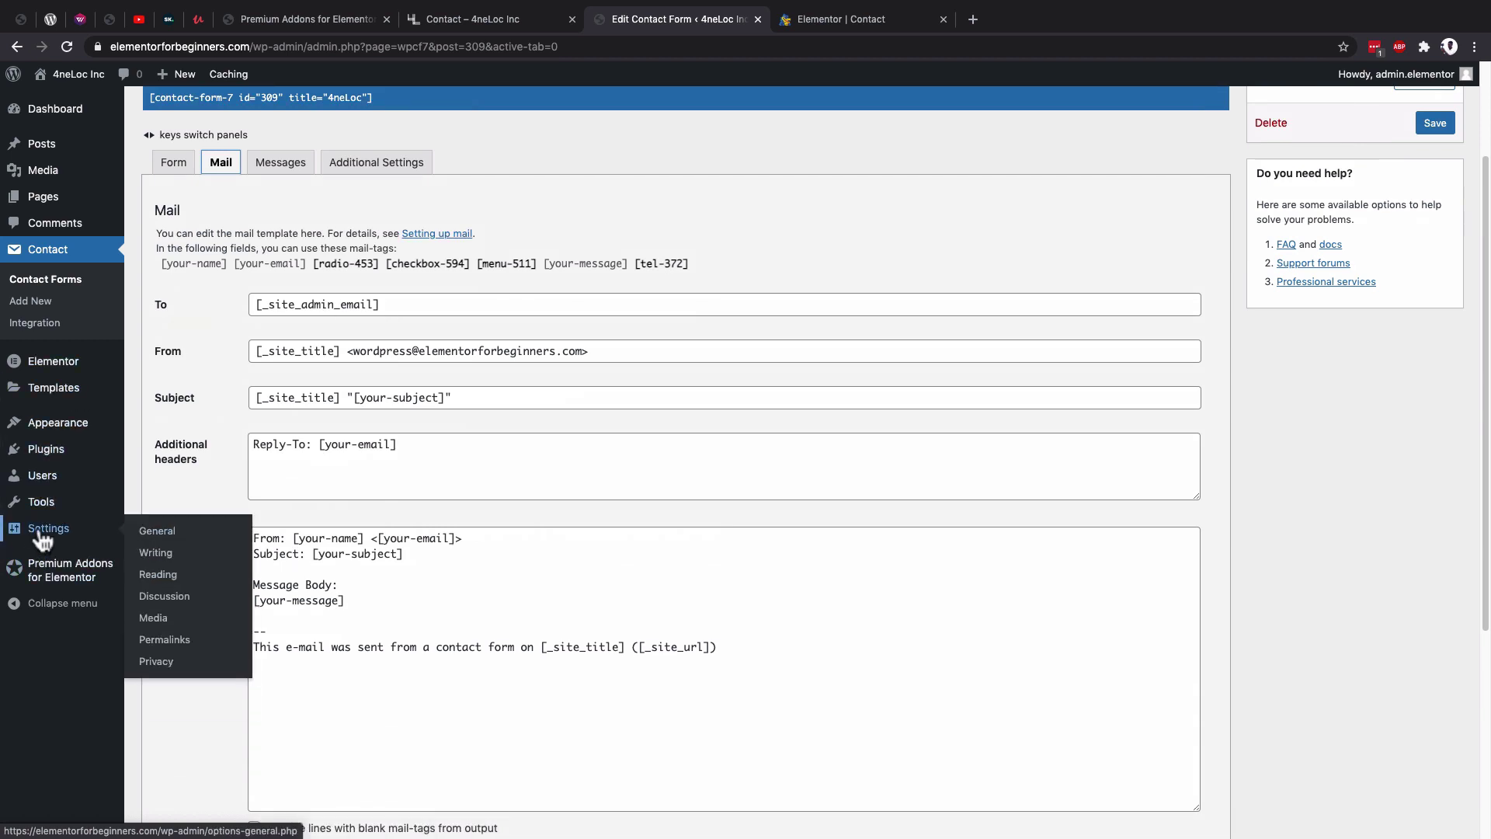
Find the administration email address in General Settings, then return to the 4neLoc Mail tab.
left_click(158, 535, "super")
left_click(835, 22)
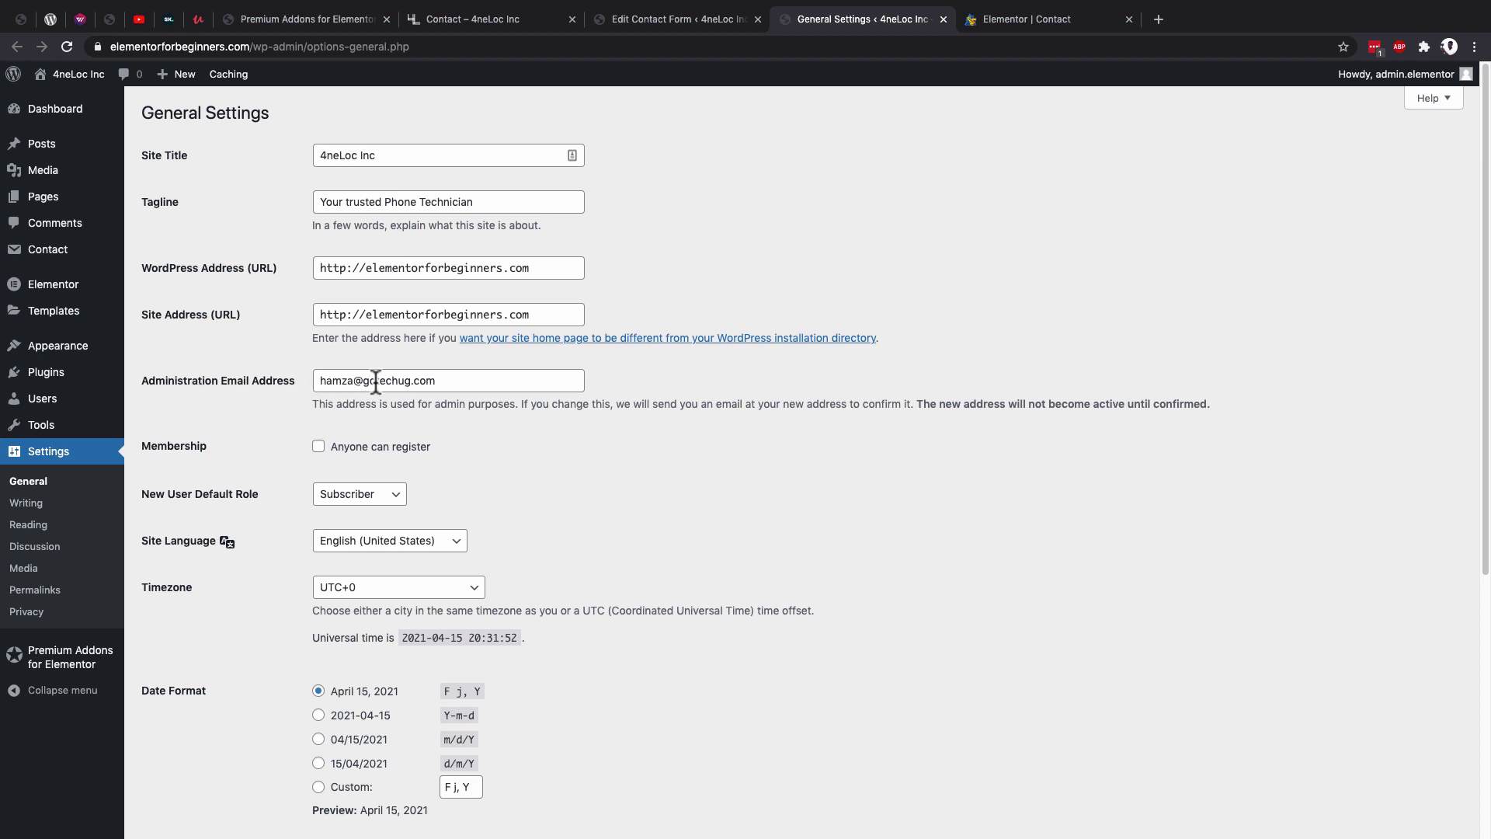
left_click_drag(556, 380, 308, 380)
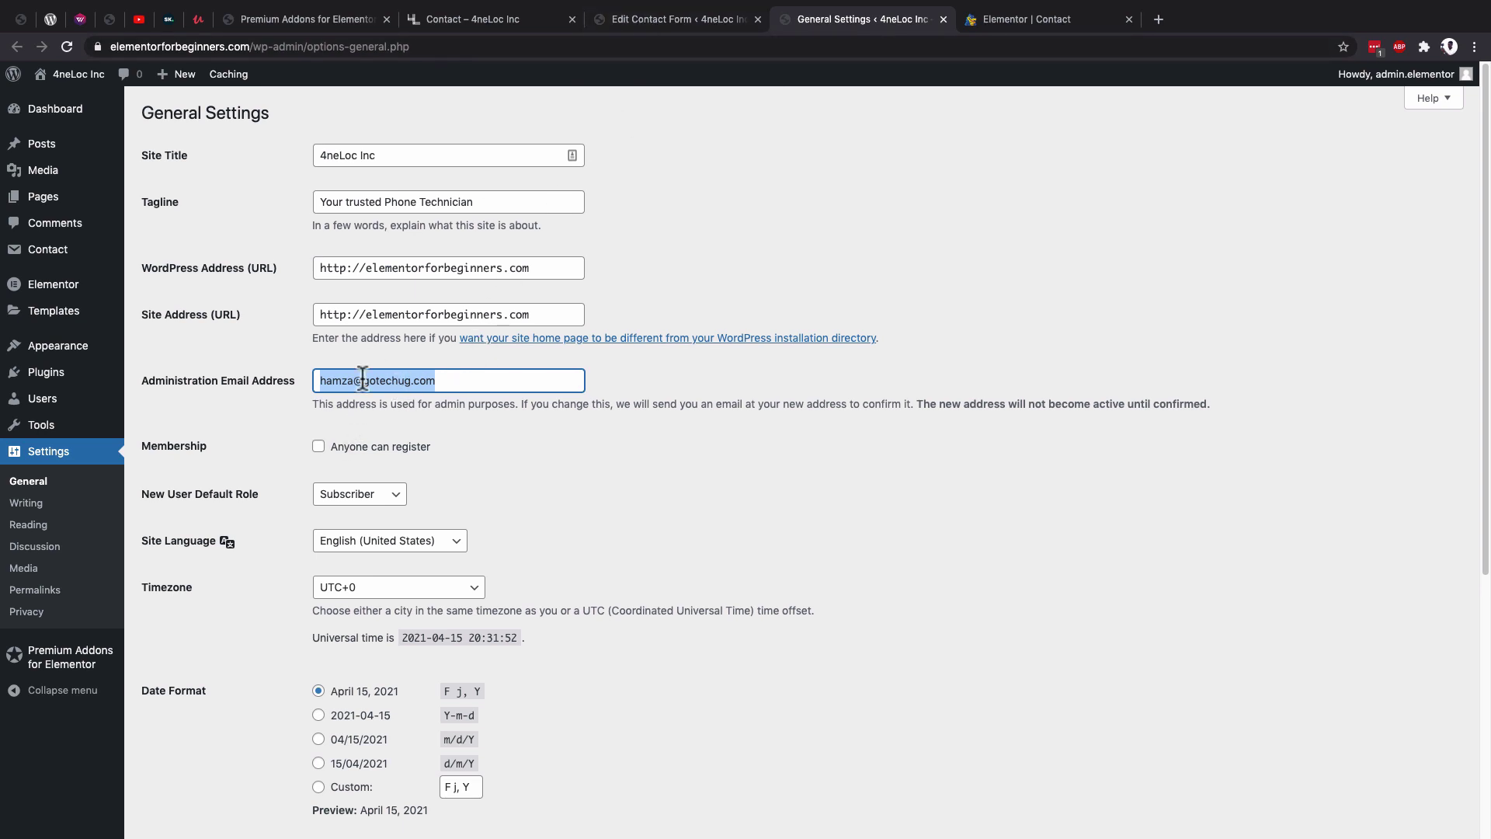
left_click(629, 28)
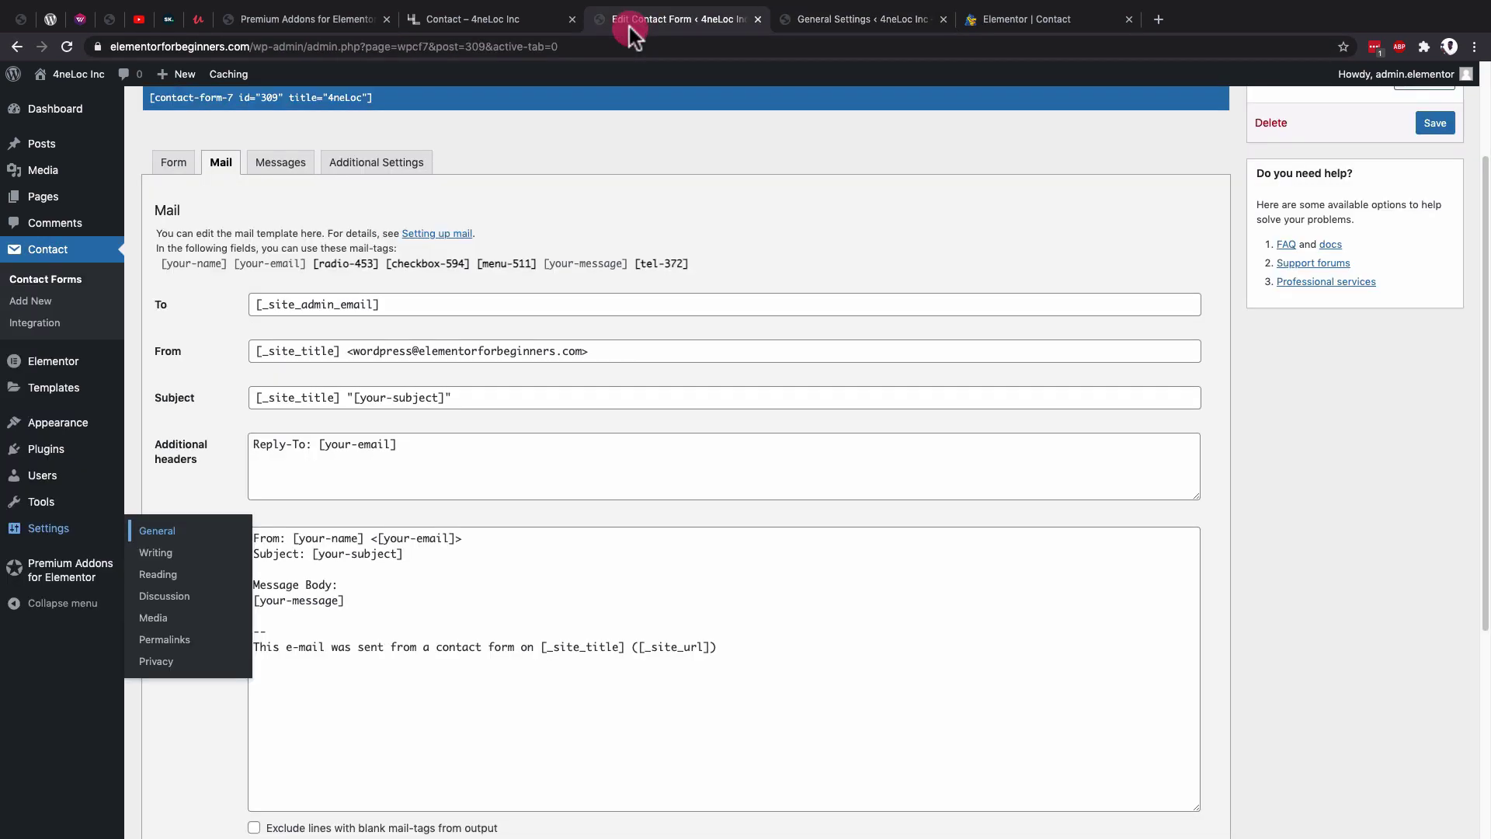
Replace the [_site_admin_email] recipient with the owner's Gmail address.
left_click(302, 305)
triple_click(435, 304)
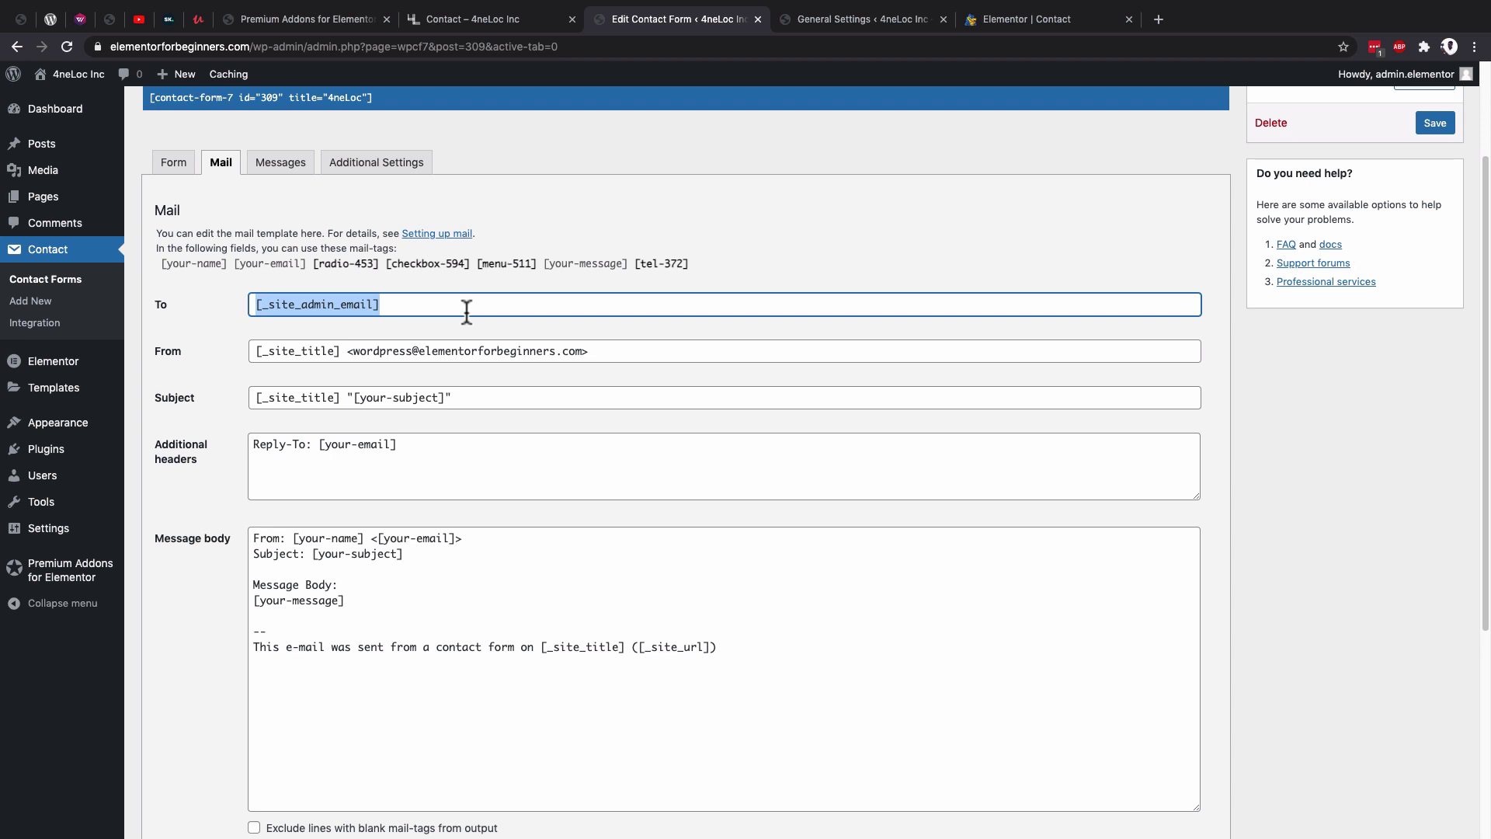
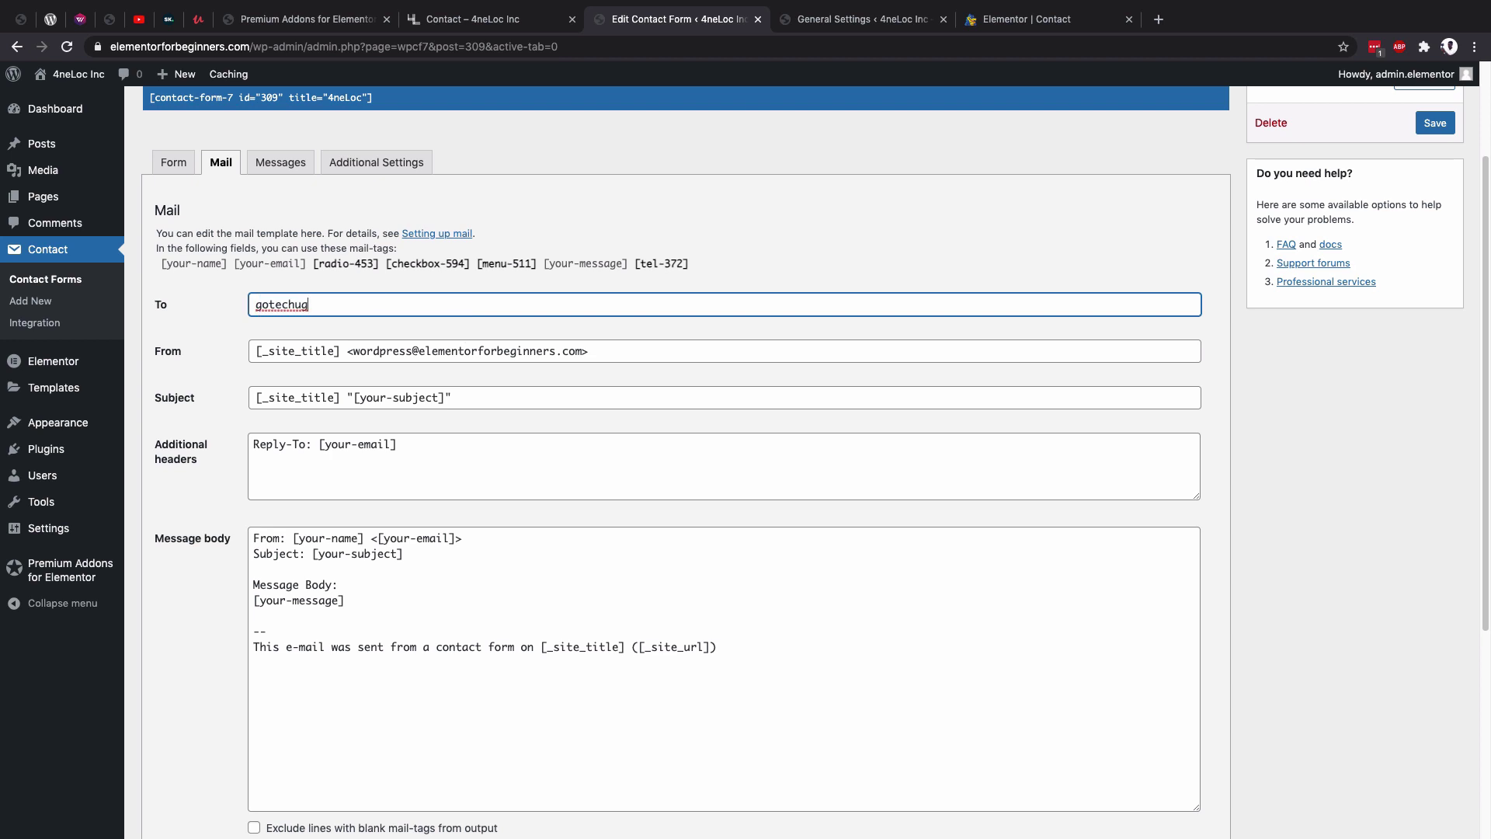
Change the From address's name part from wordpress to care, keeping the [_site_title] tag.
left_click_drag(406, 356, 581, 355)
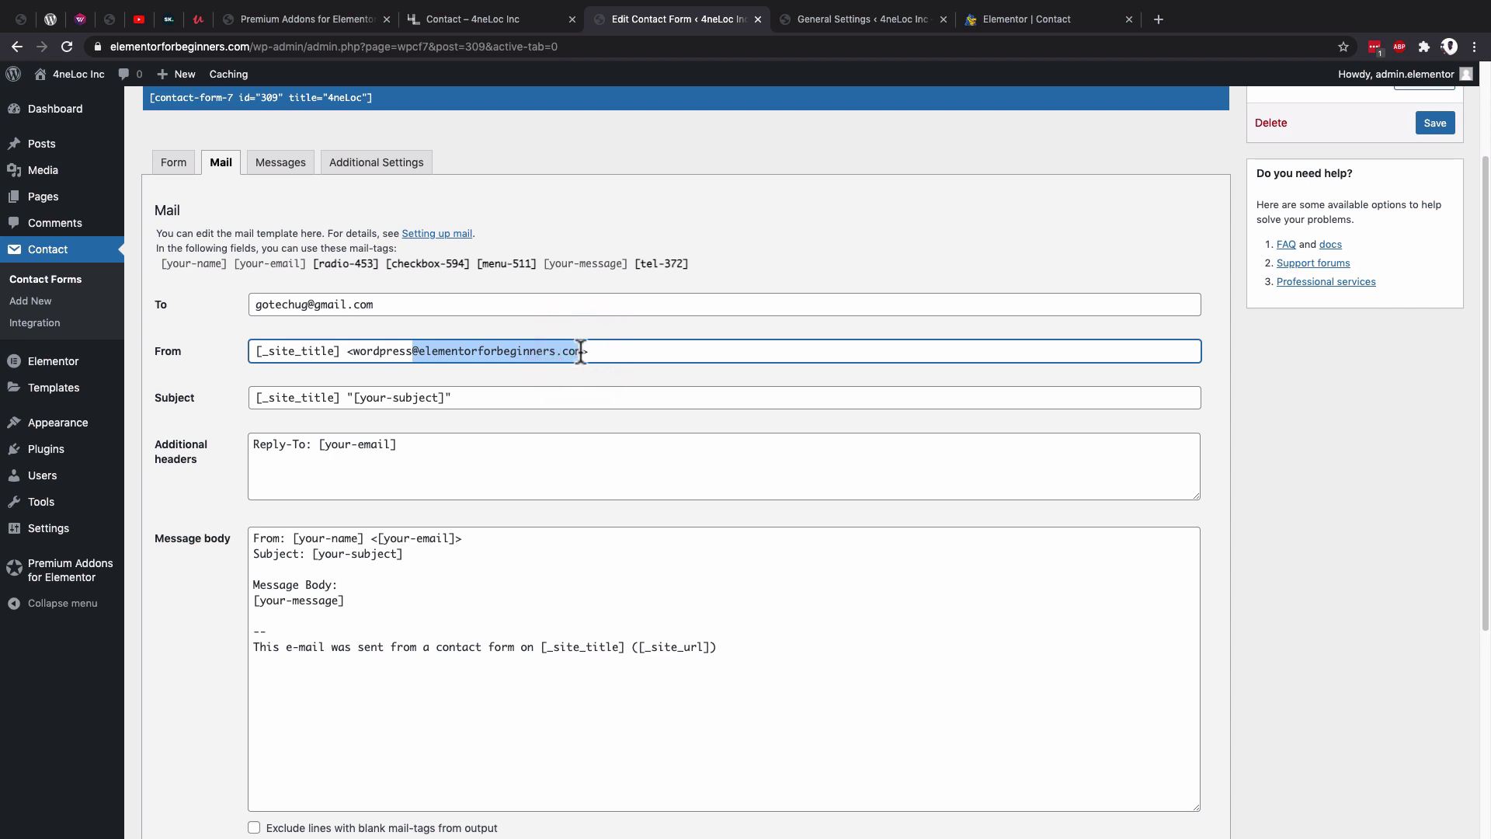
left_click(599, 351)
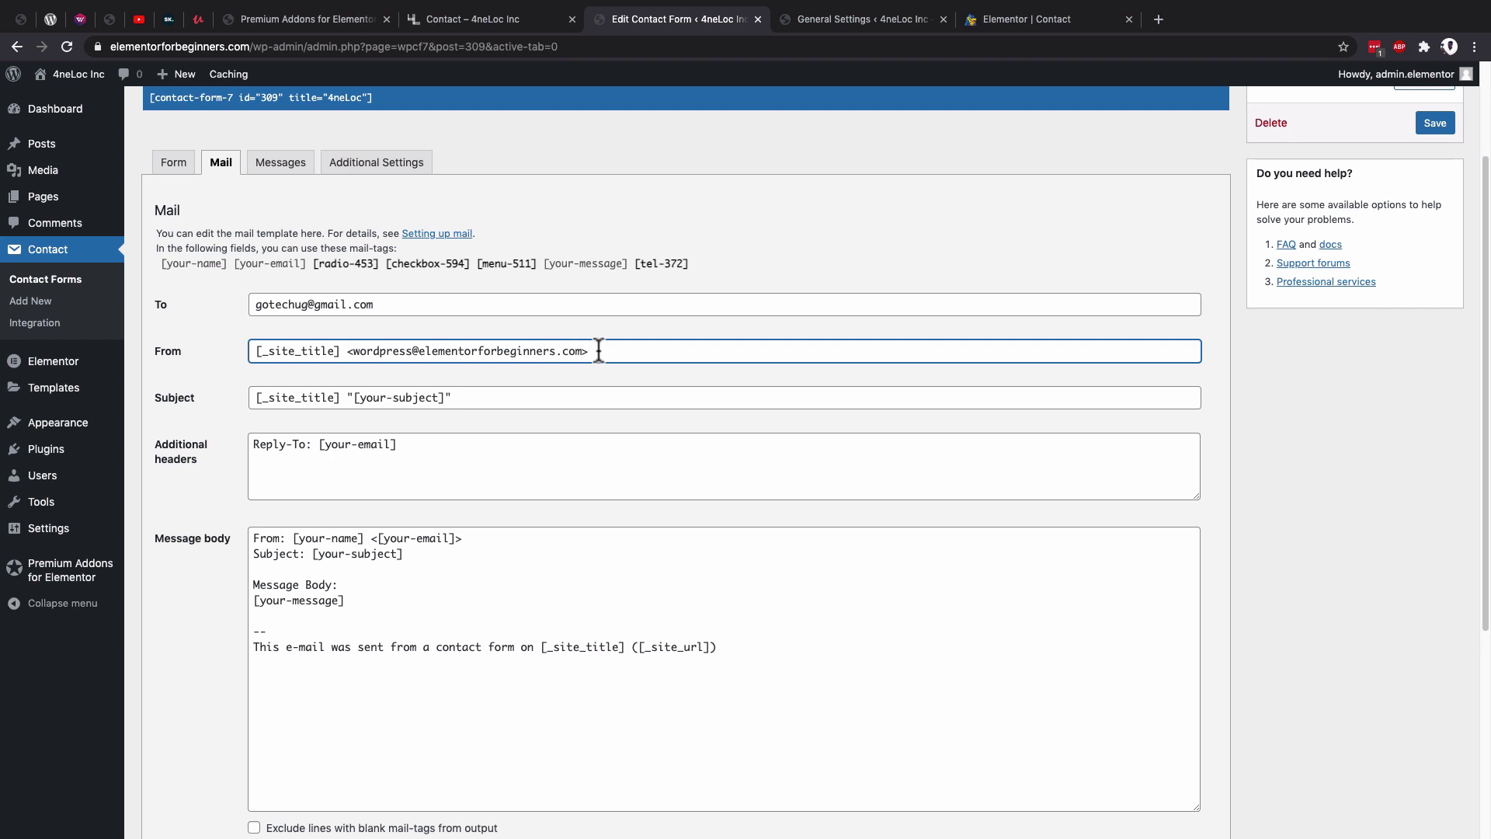
left_click_drag(413, 351, 356, 345)
type("admin")
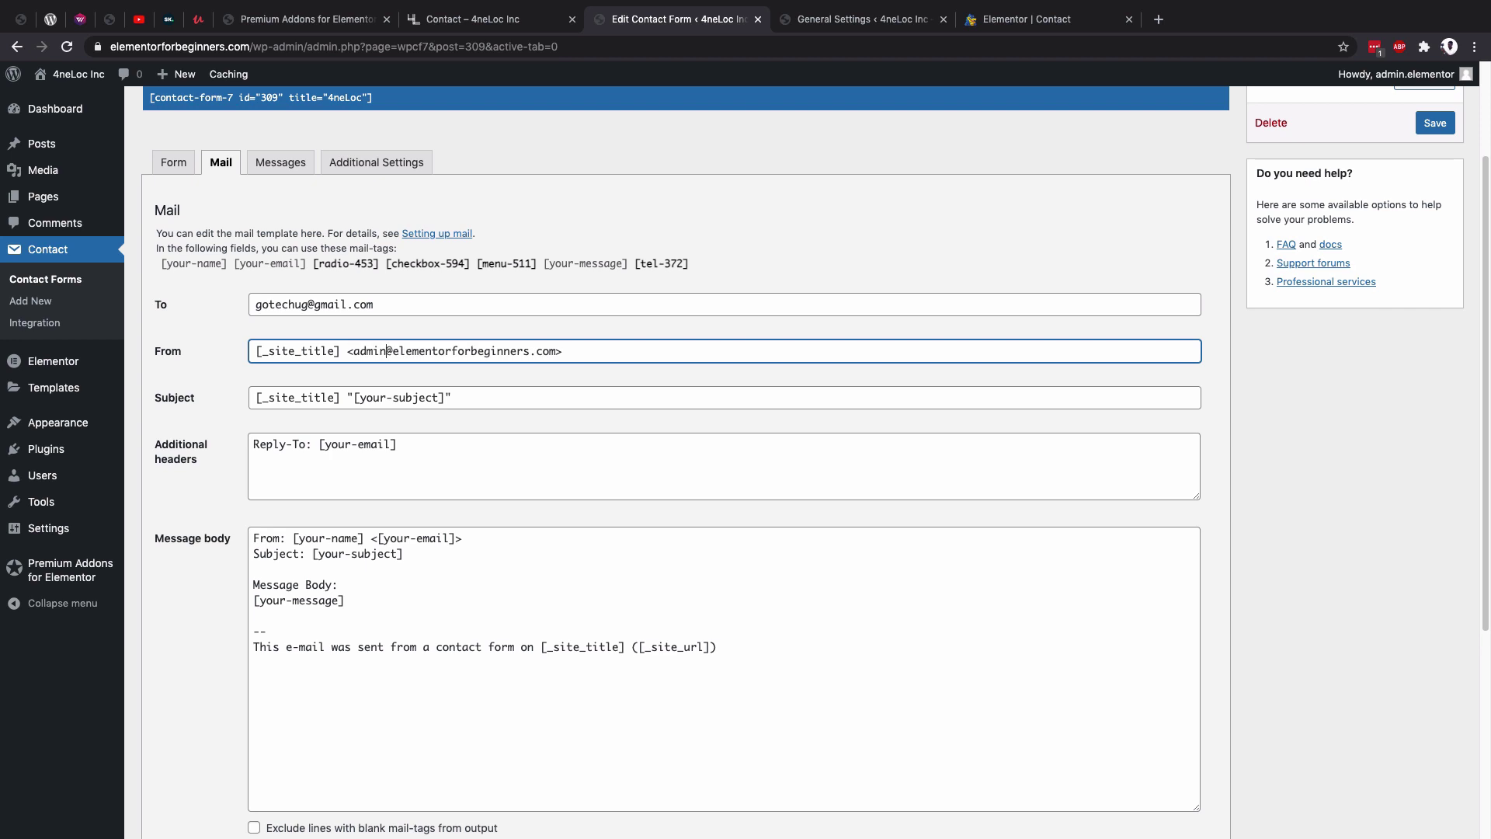
key("BackSpace")
key("BackSpace")
key("BackSpace")
key("BackSpace")
key("BackSpace")
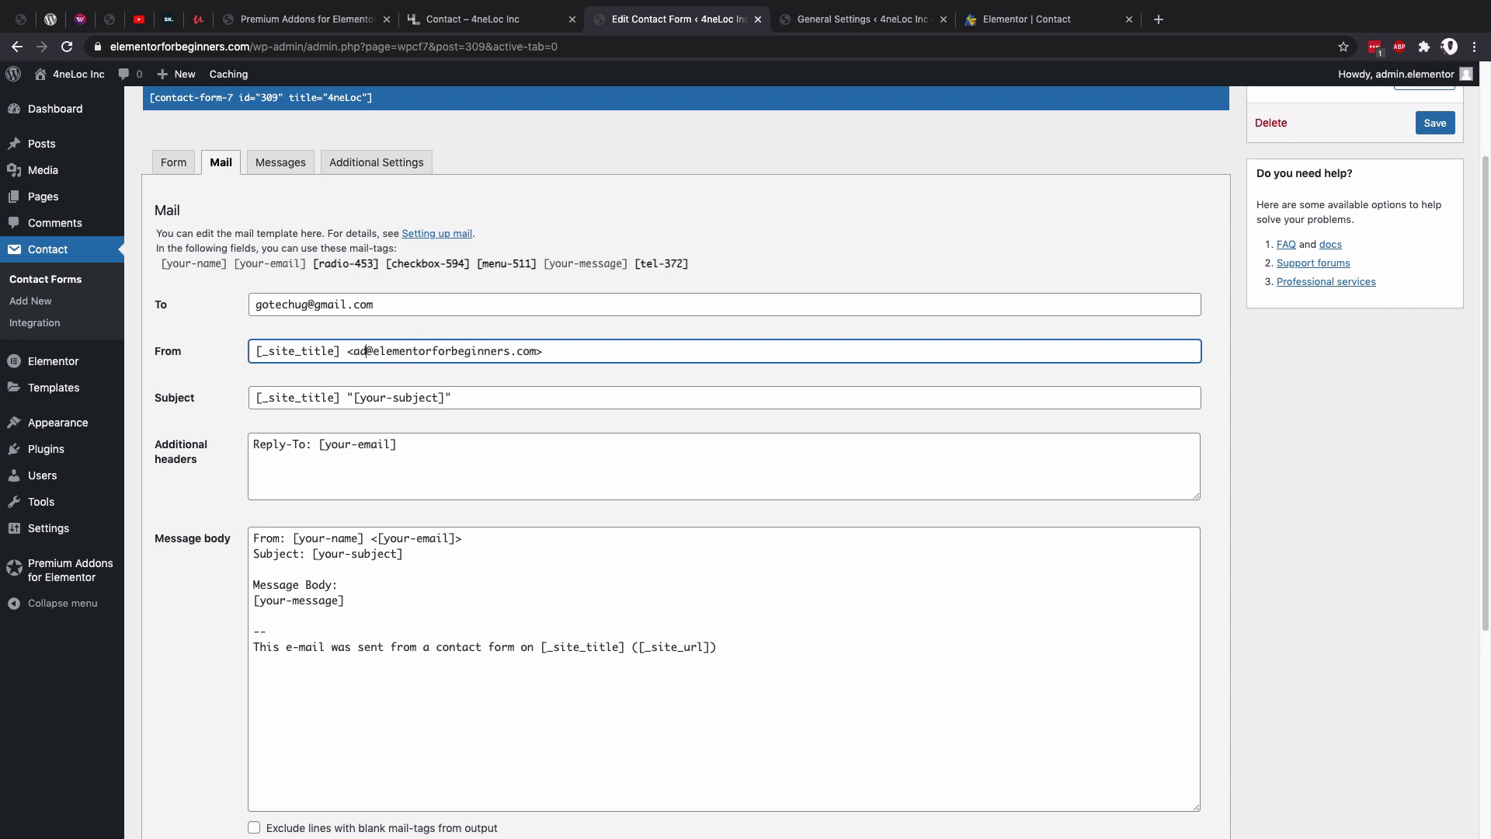
type("care")
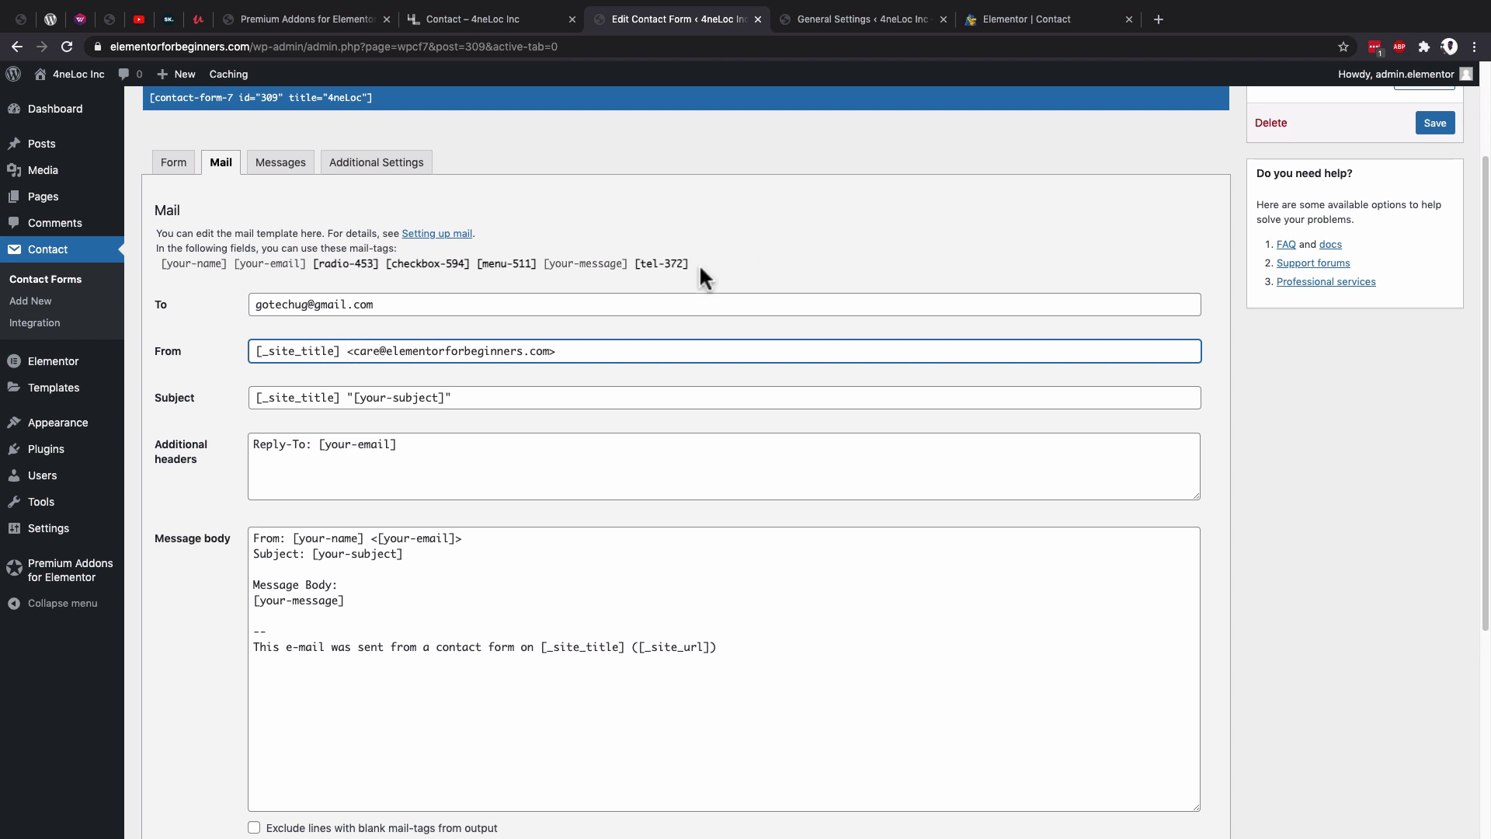
left_click_drag(355, 351, 536, 352)
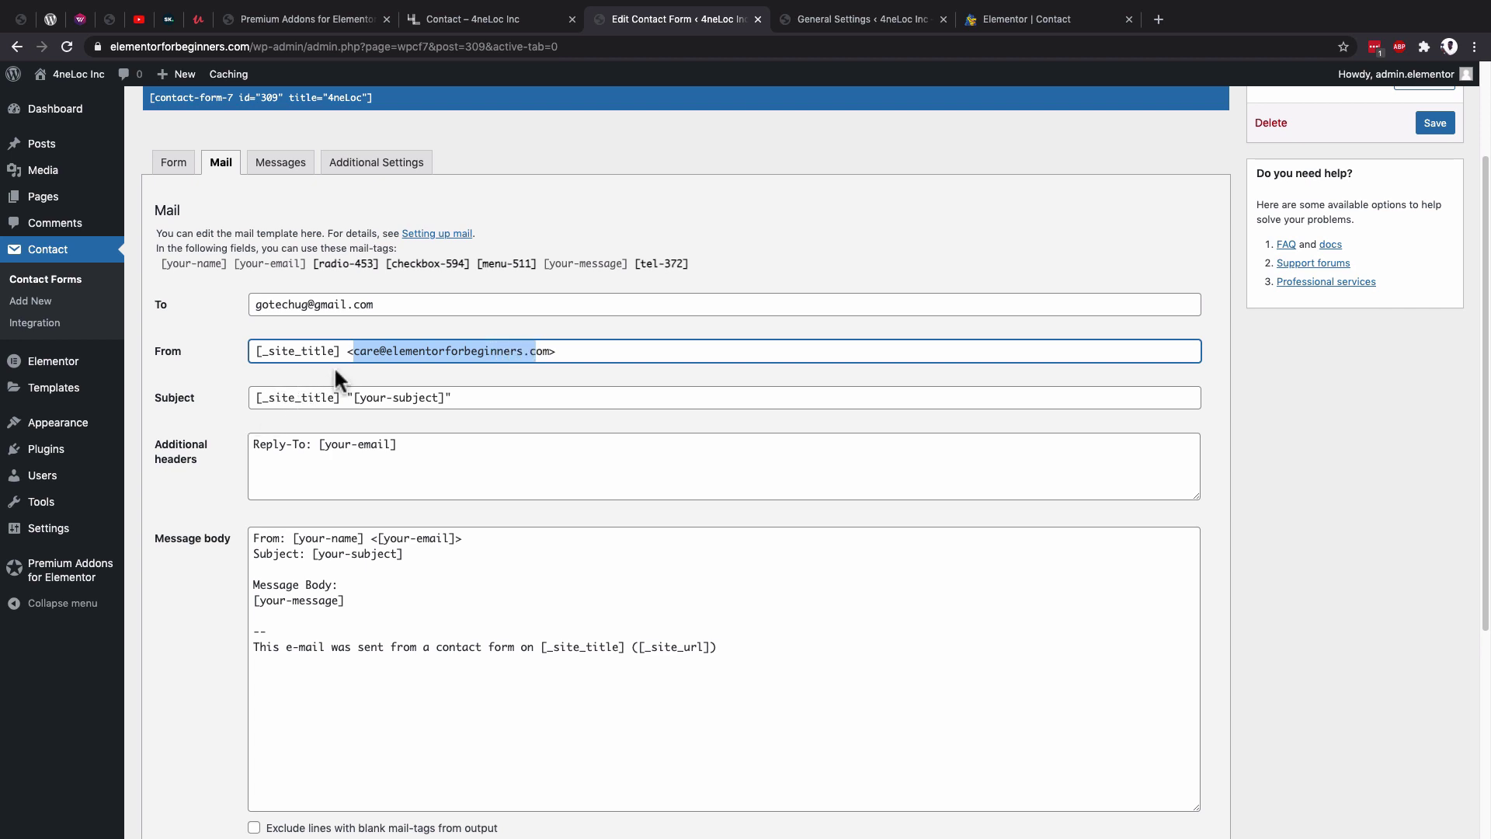
left_click_drag(339, 351, 254, 351)
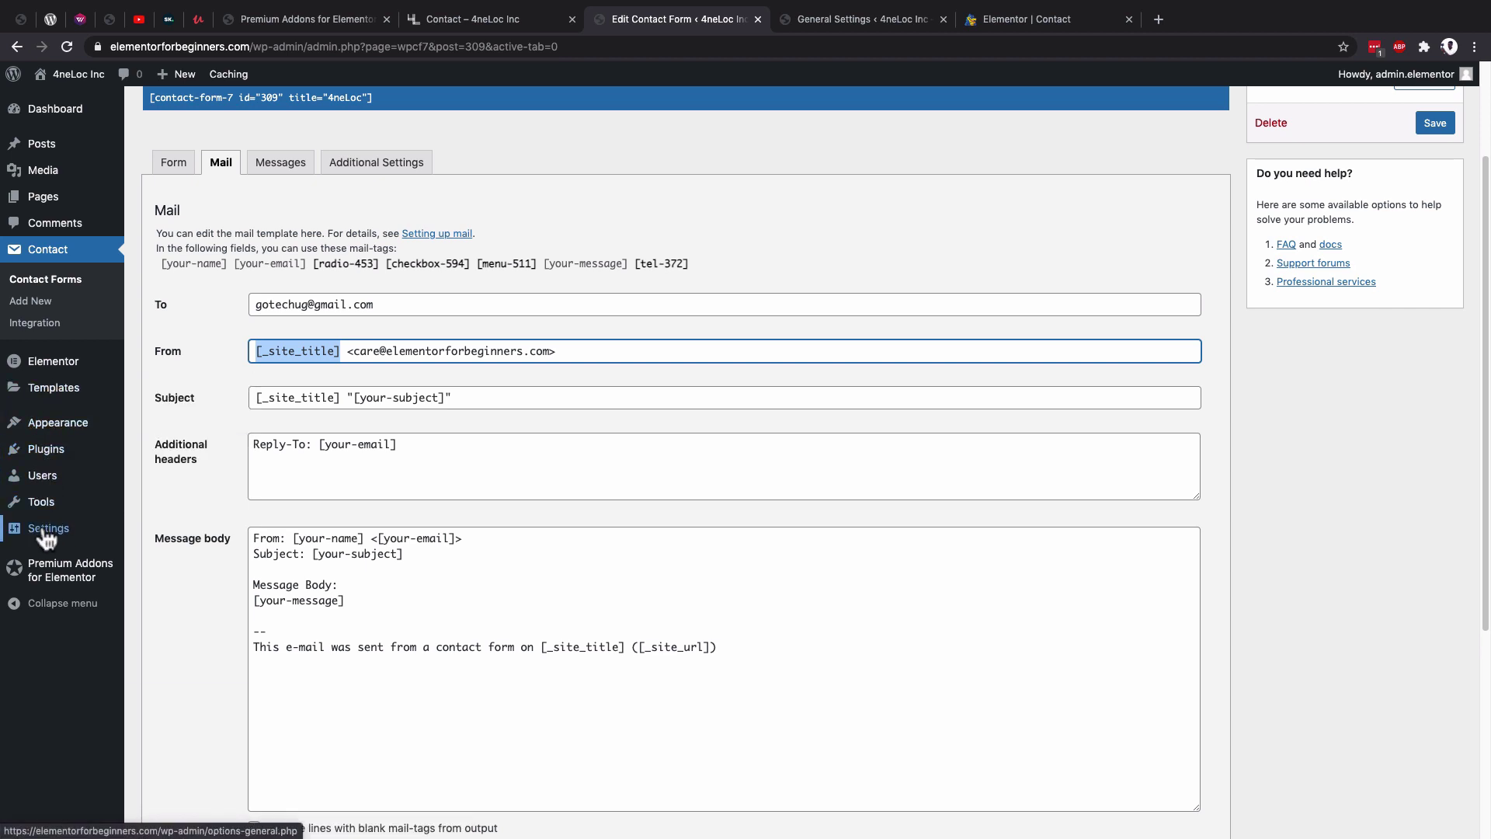
Confirm in General Settings that the site title is 4neLoc Inc, then go back to the Mail tab.
mouse_move(49, 528)
left_click(162, 536, "super")
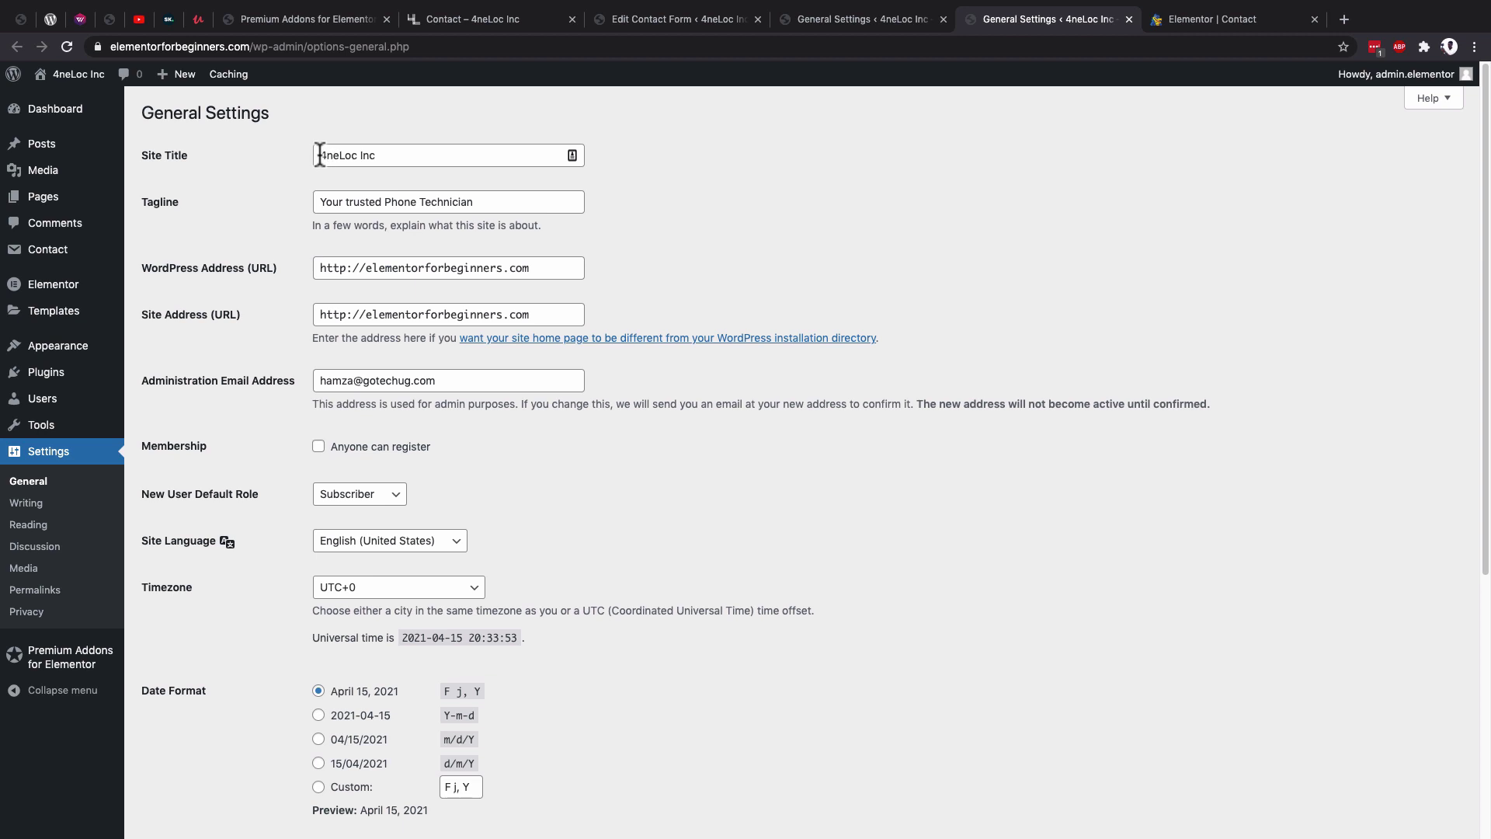
left_click_drag(318, 155, 382, 158)
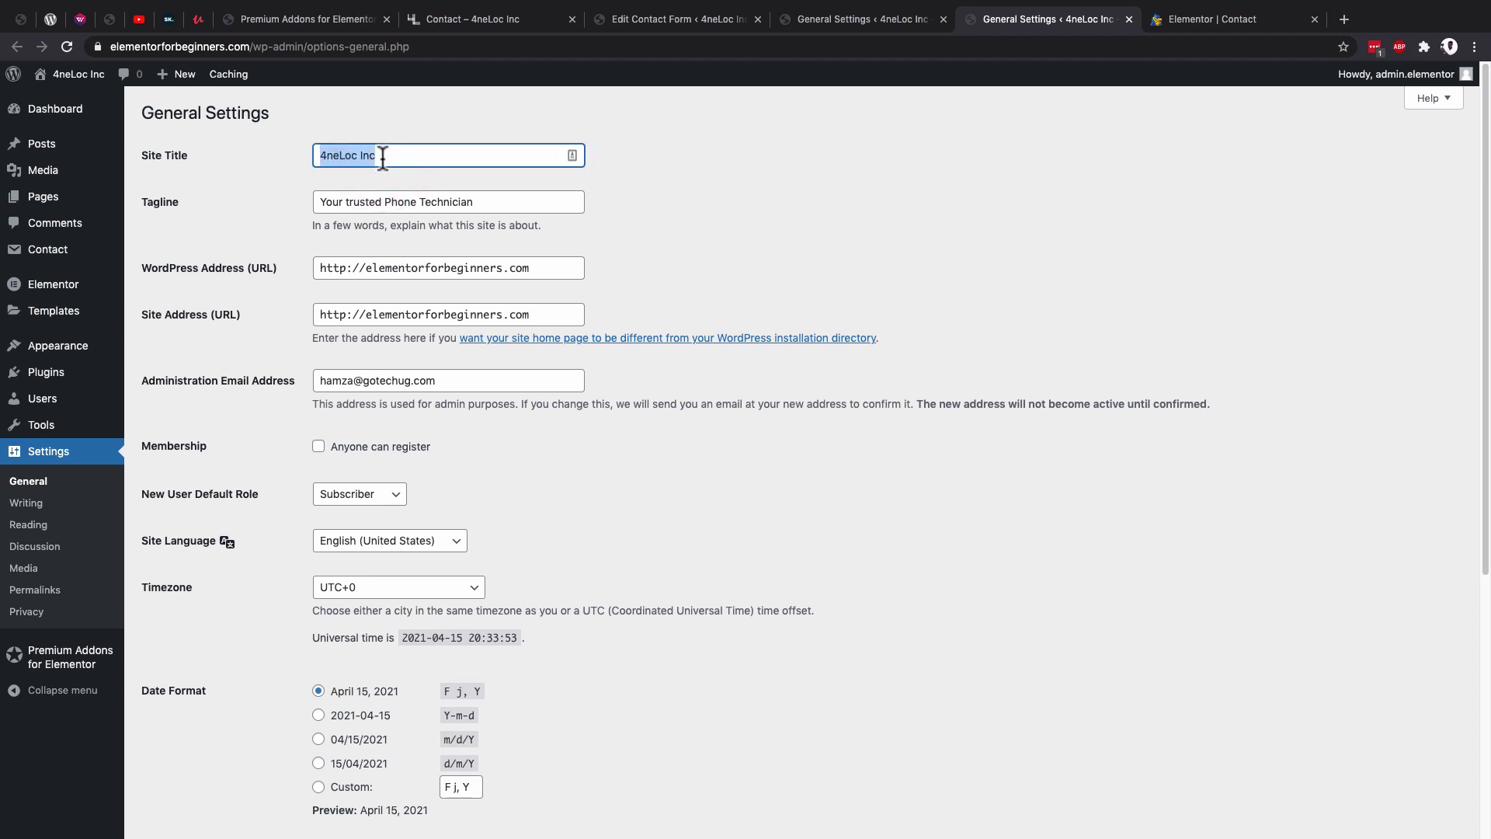
left_click(761, 24)
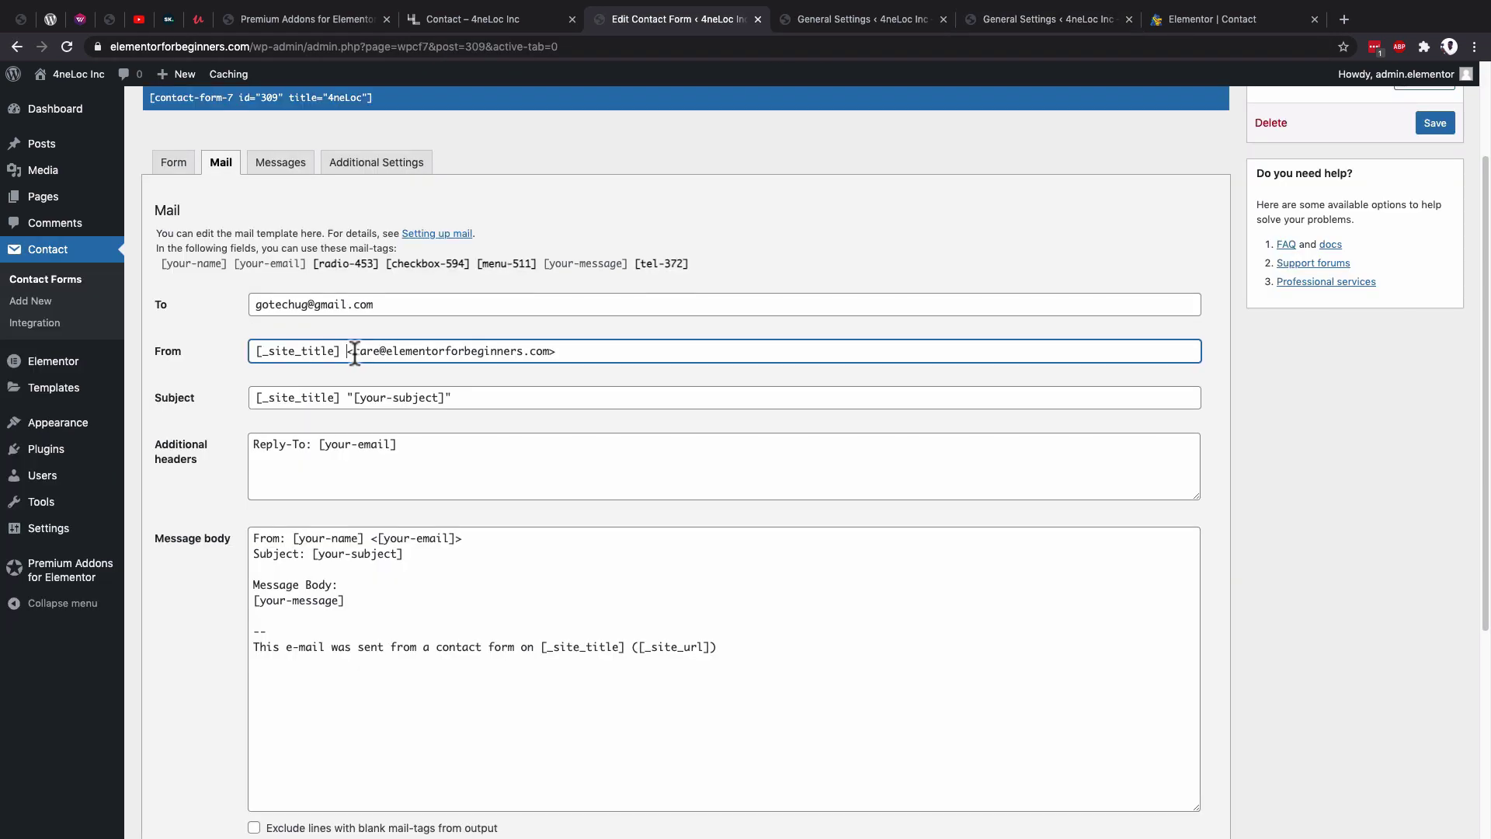
Paste the [checkbox-594] mail-tag over [your-subject] so the Subject reads [_site_title] "[checkbox-594]".
left_click_drag(354, 351, 546, 340)
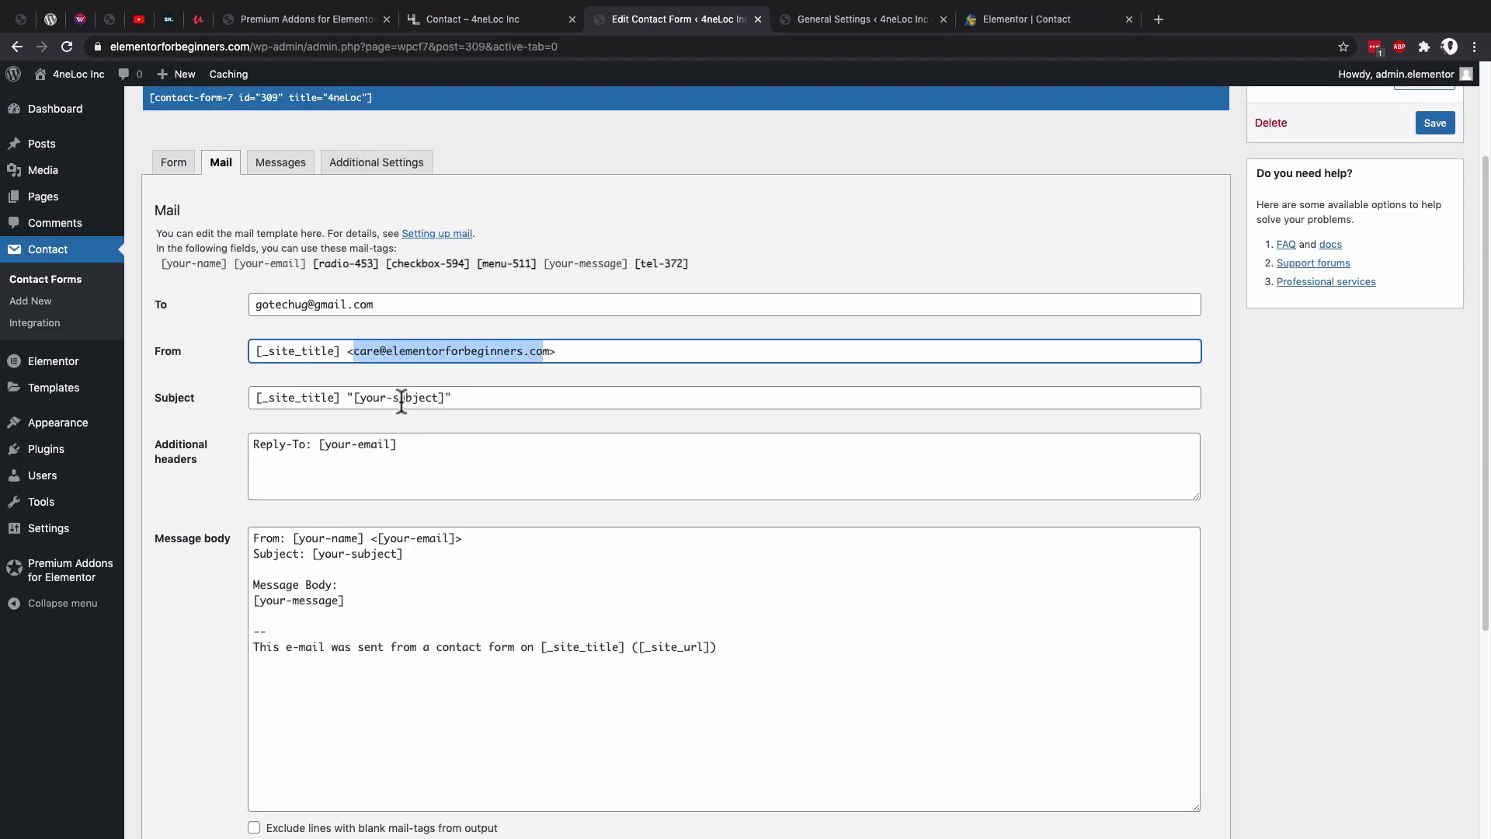
left_click(315, 400)
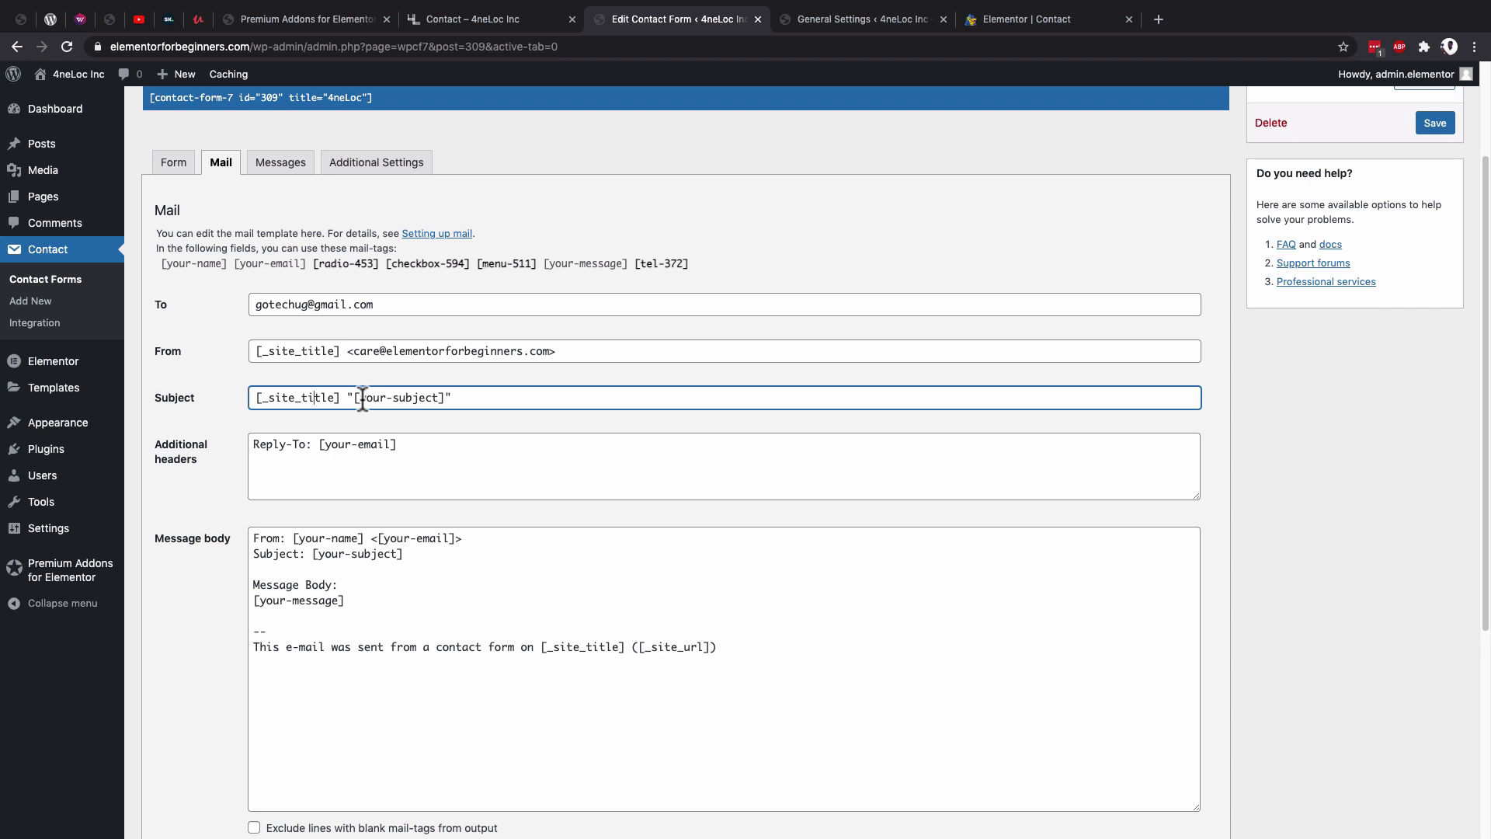
left_click(1021, 19)
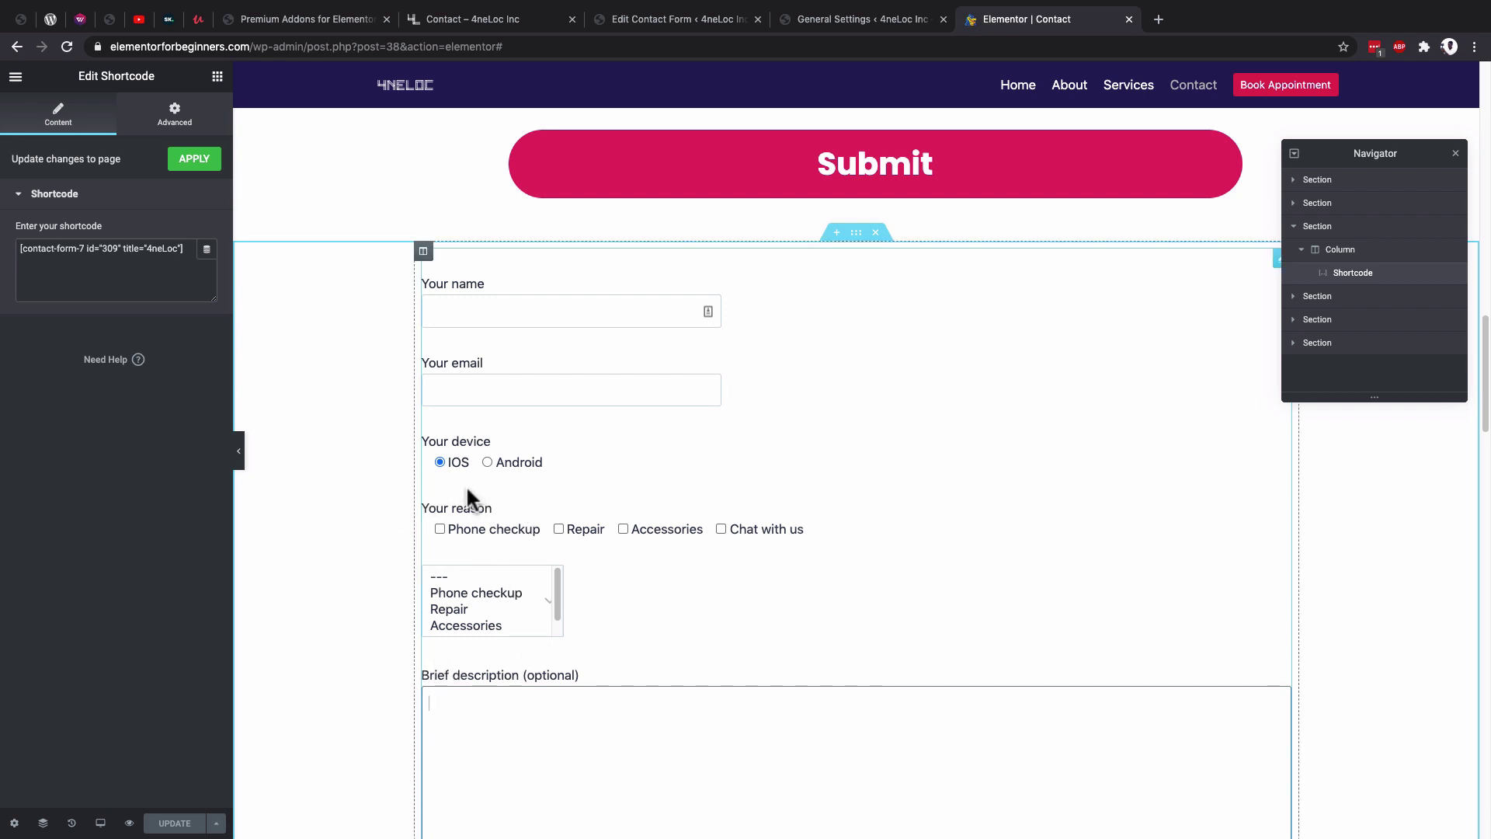
left_click(667, 21)
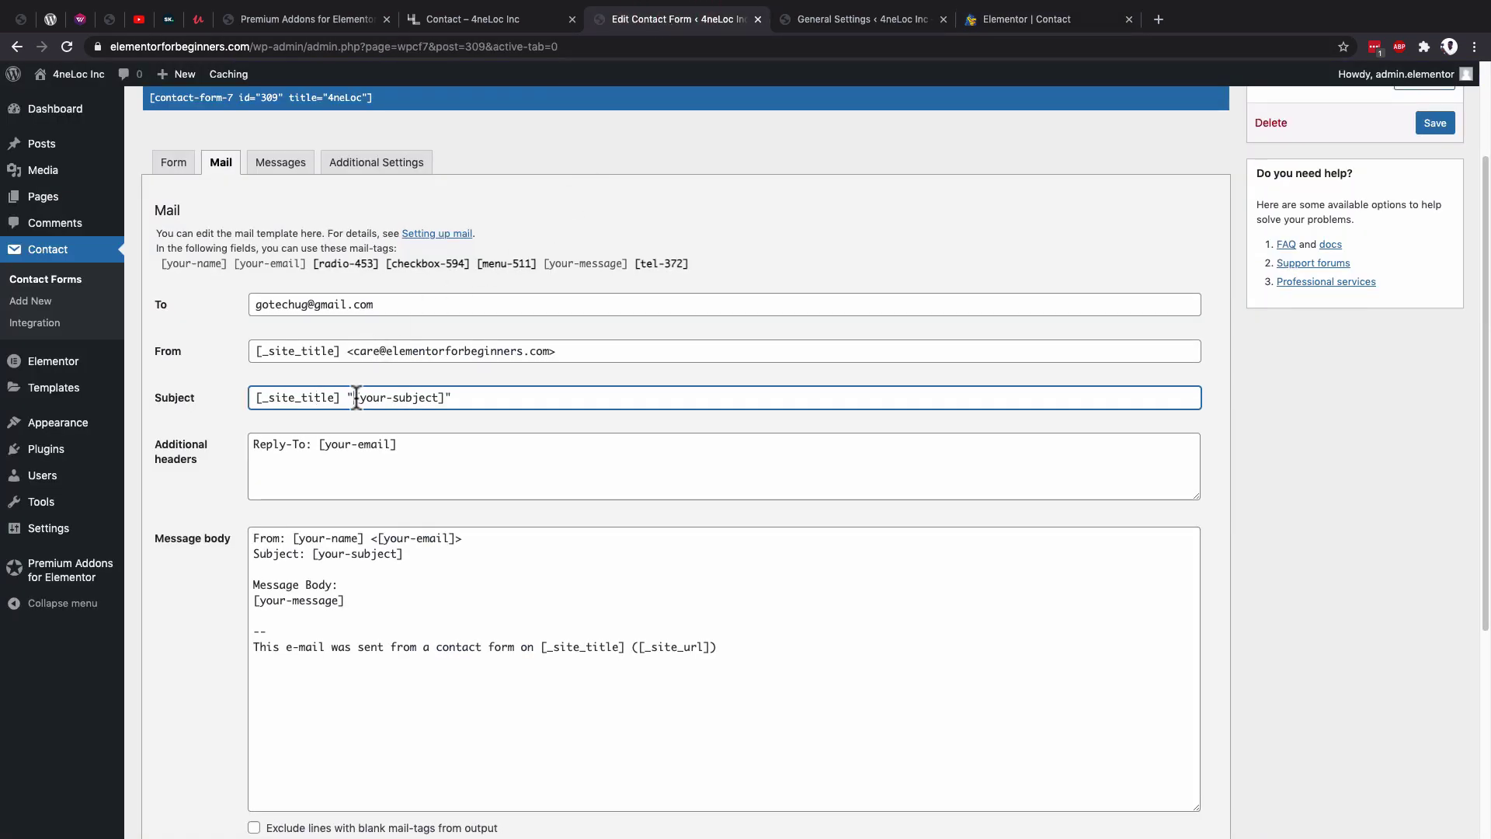
left_click_drag(354, 398, 448, 399)
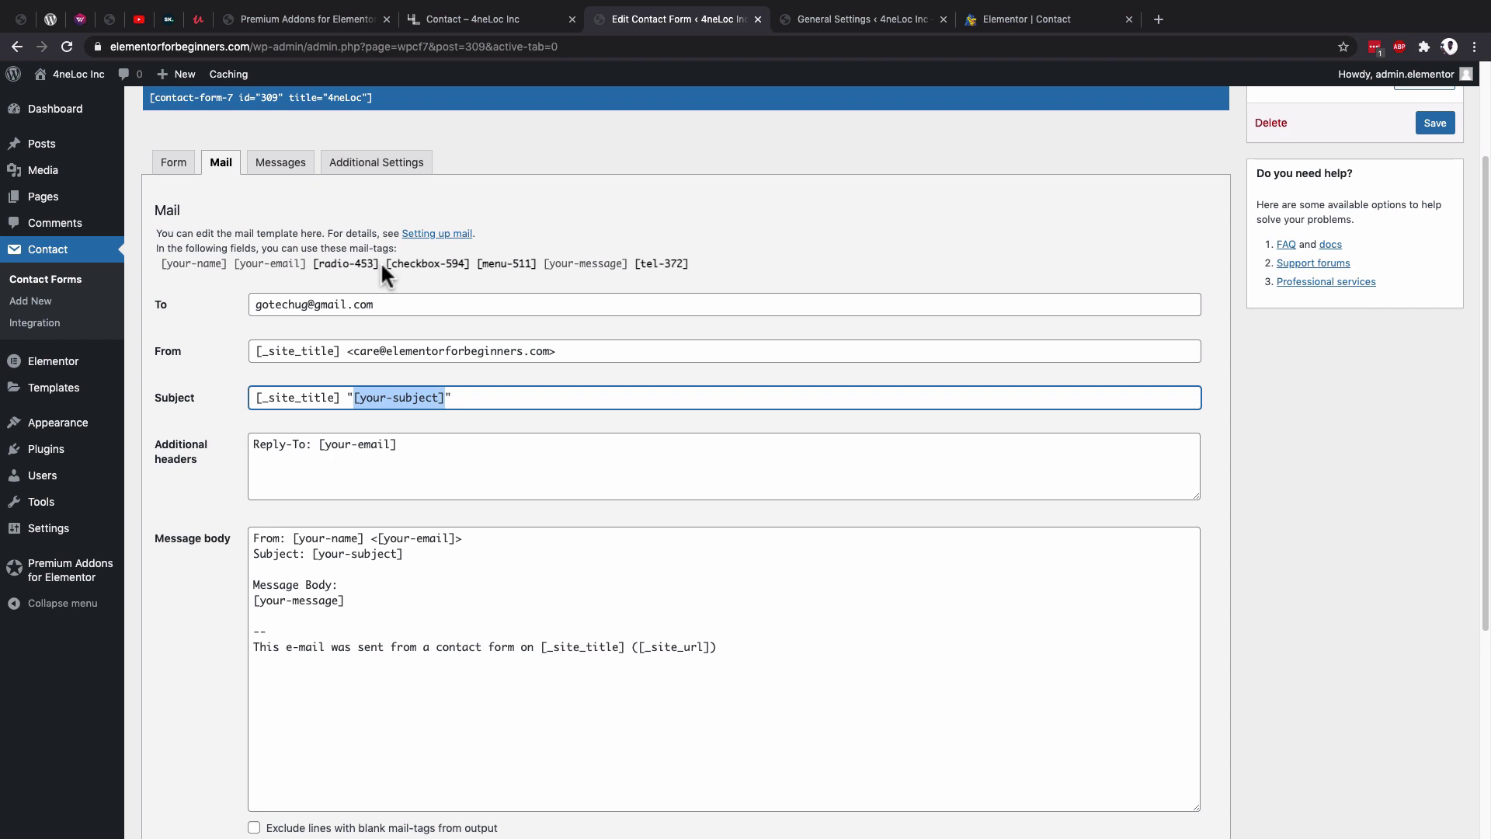
left_click_drag(386, 263, 471, 264)
key("super+c")
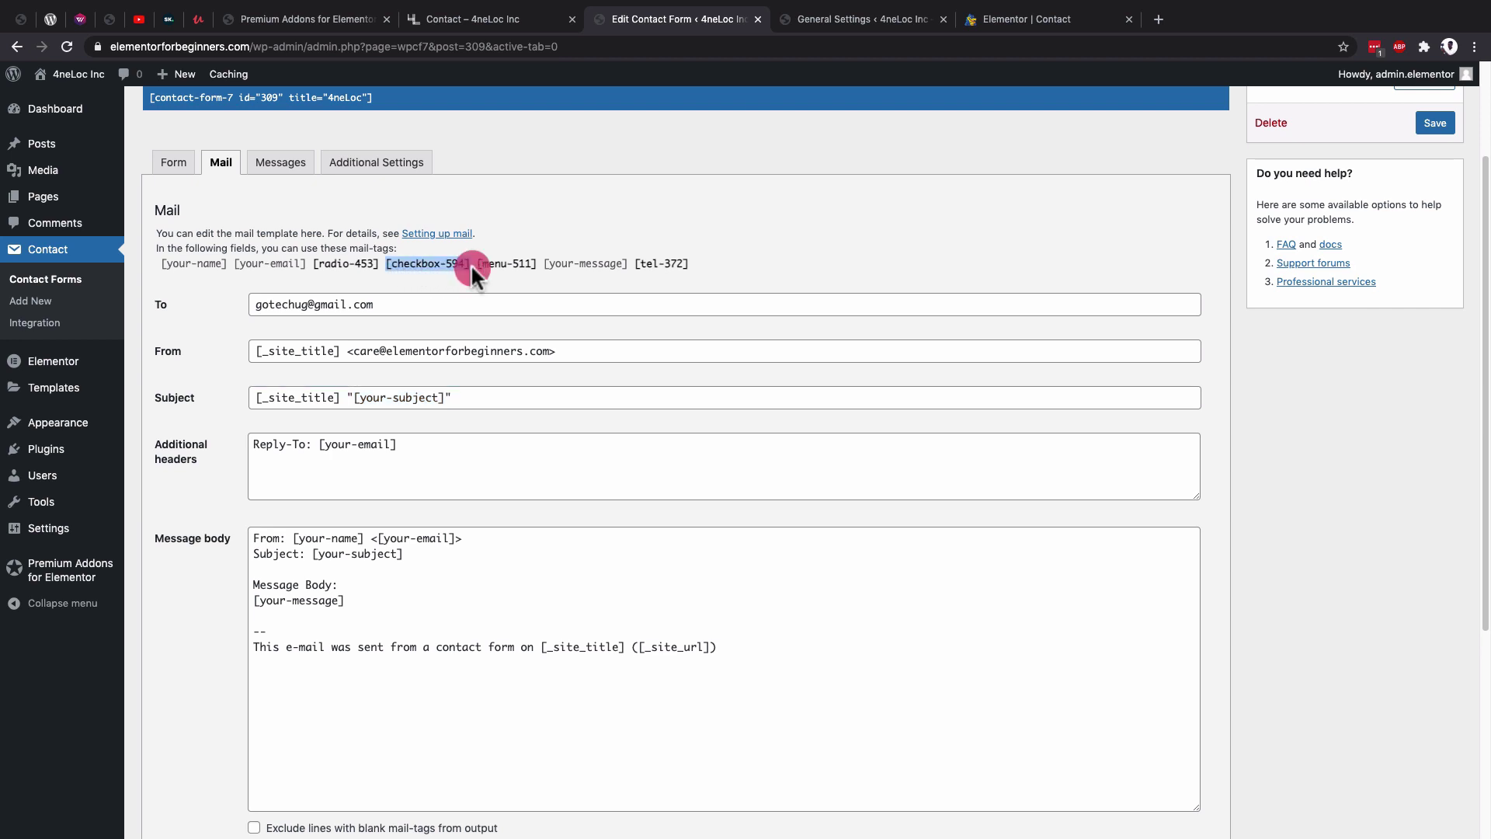
left_click(354, 397)
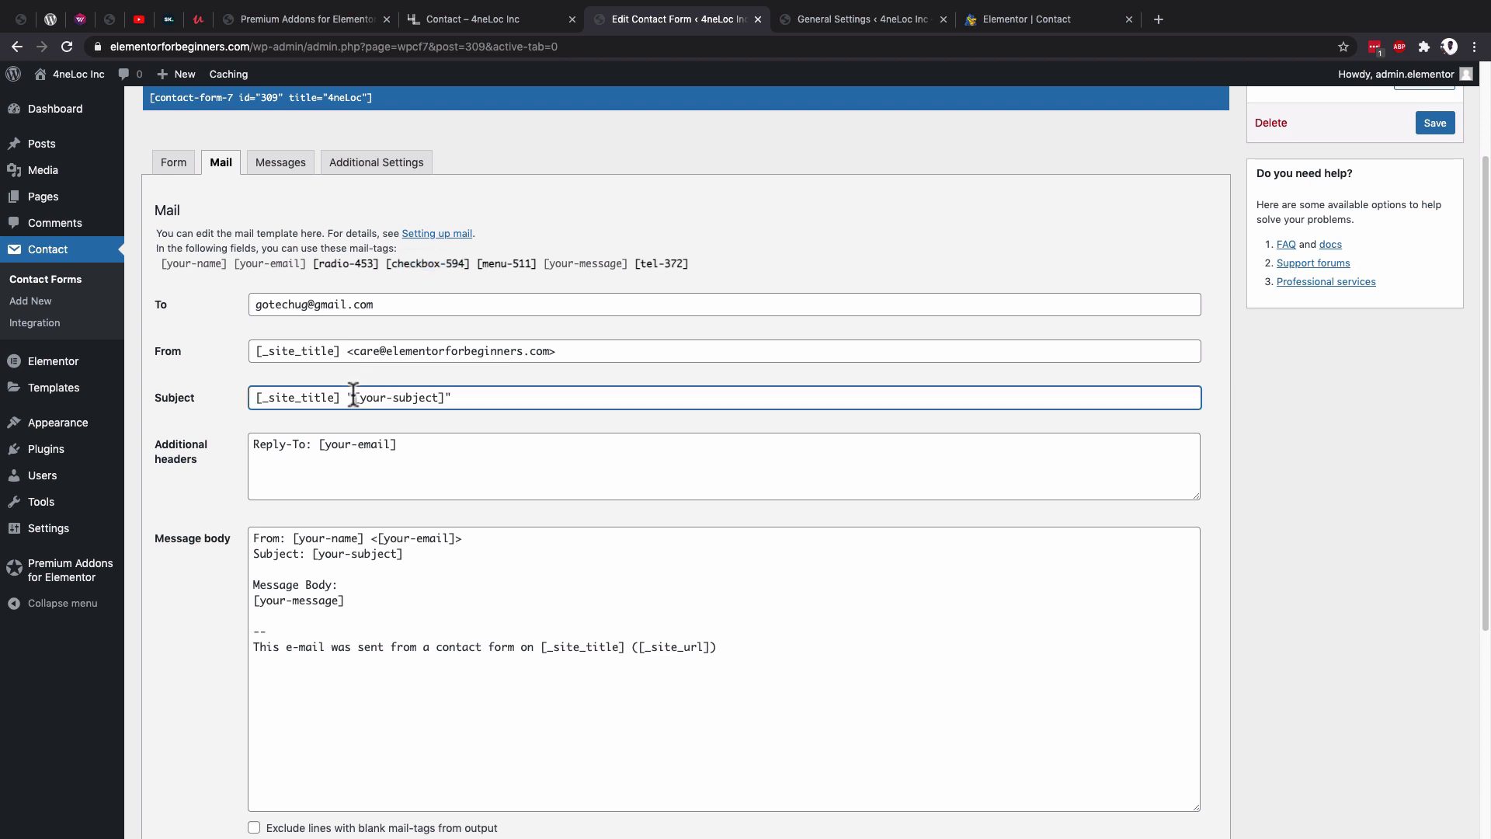
left_click_drag(354, 396, 444, 397)
key("super+v")
scroll(432, 440, "down", 1)
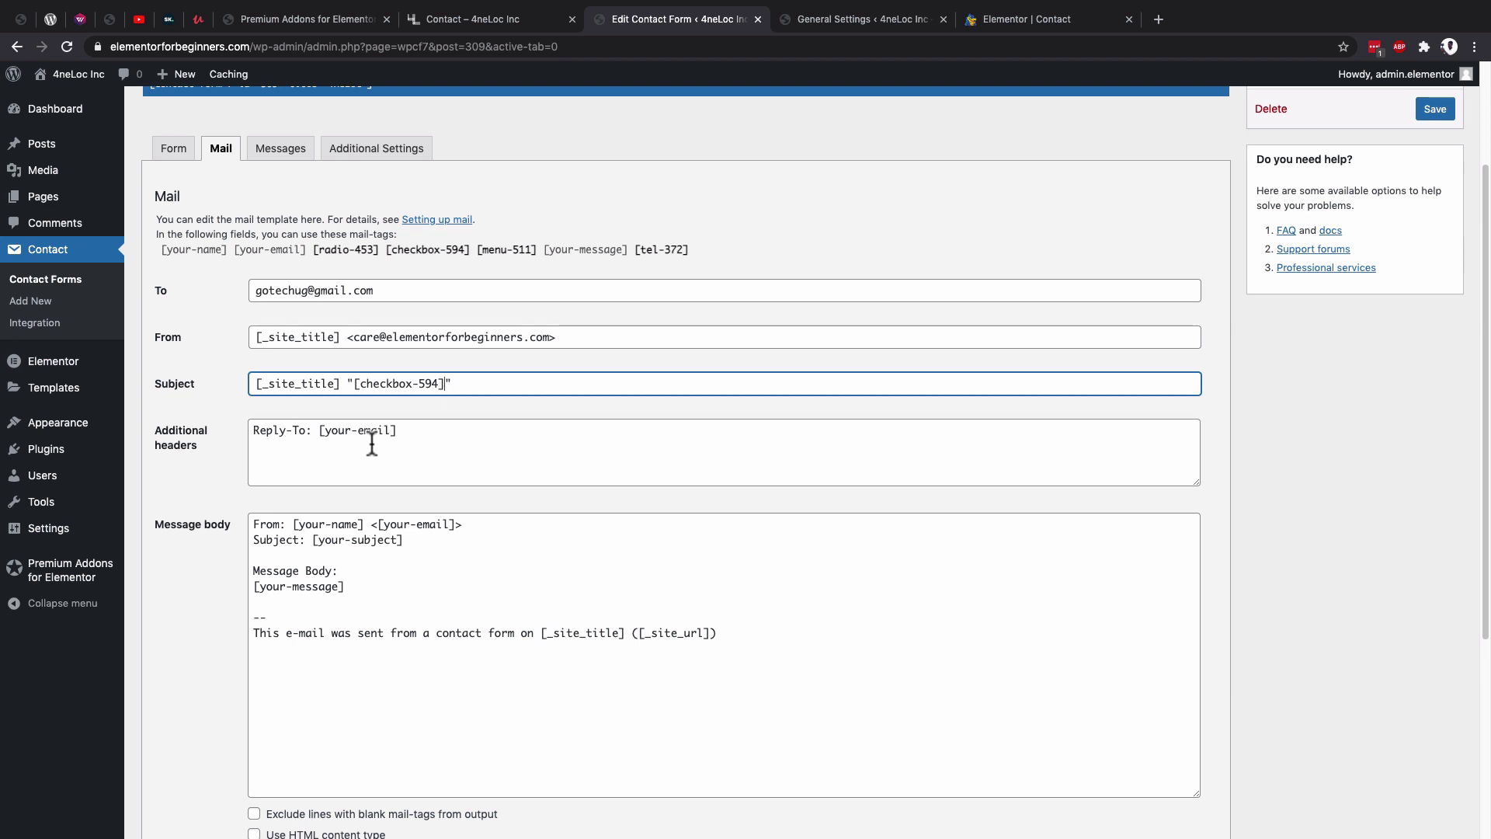
Inspect the received contact-form email's sender and reply-to details in Gmail.
left_click(1022, 24)
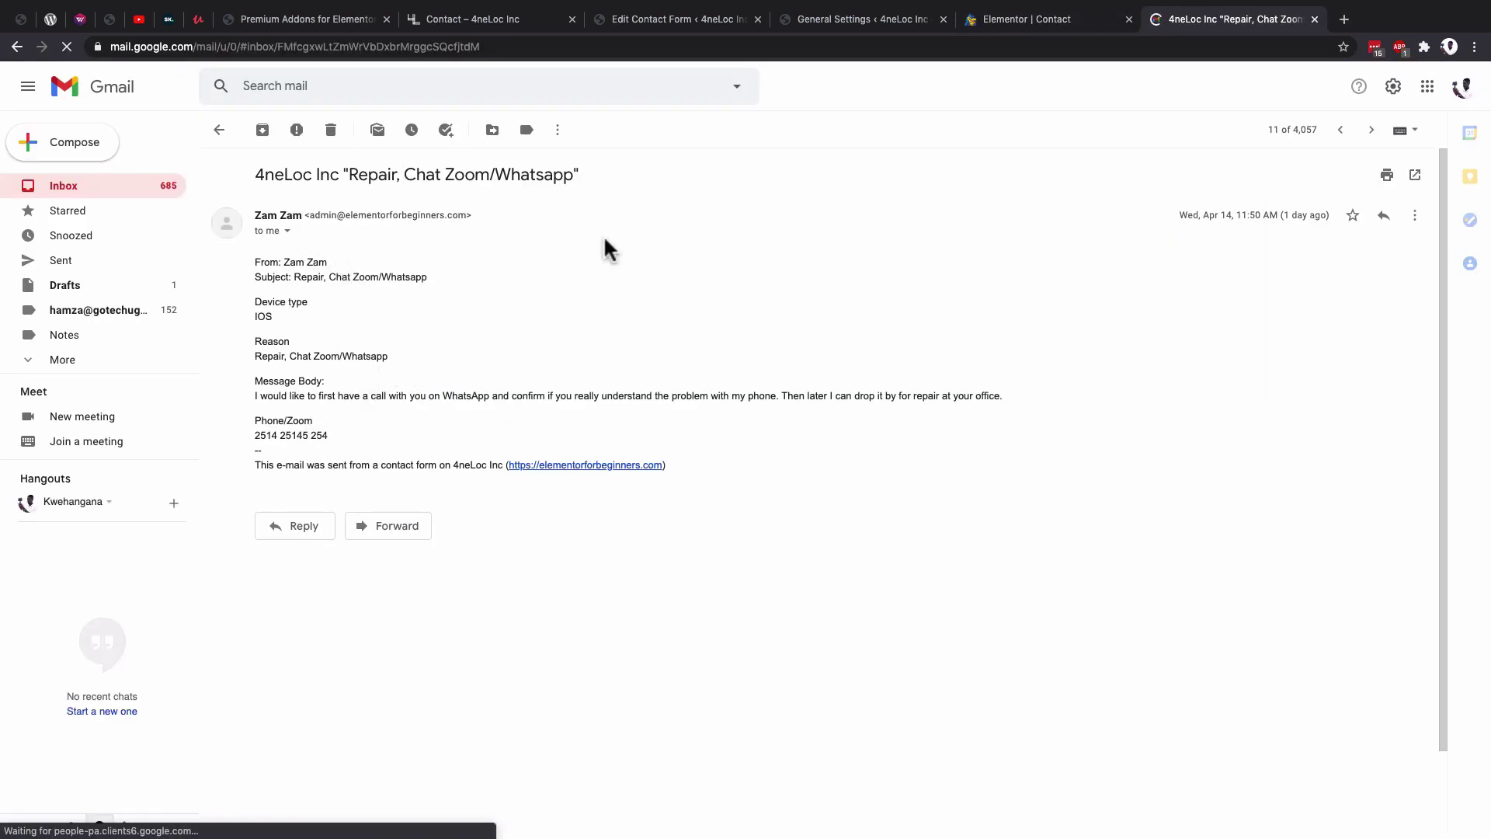
left_click(1384, 217)
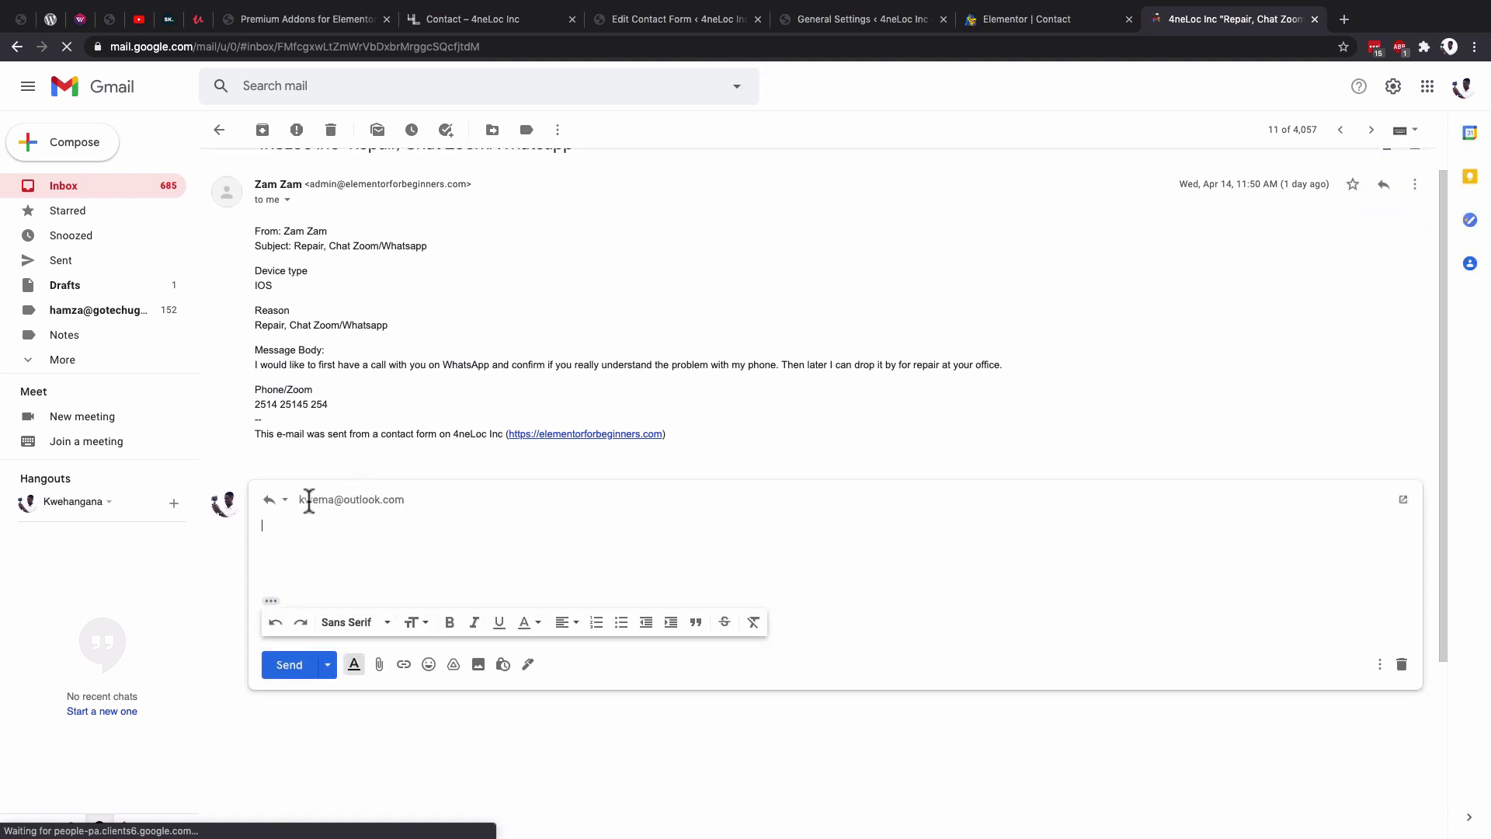
key("ctrl+shift+Tab")
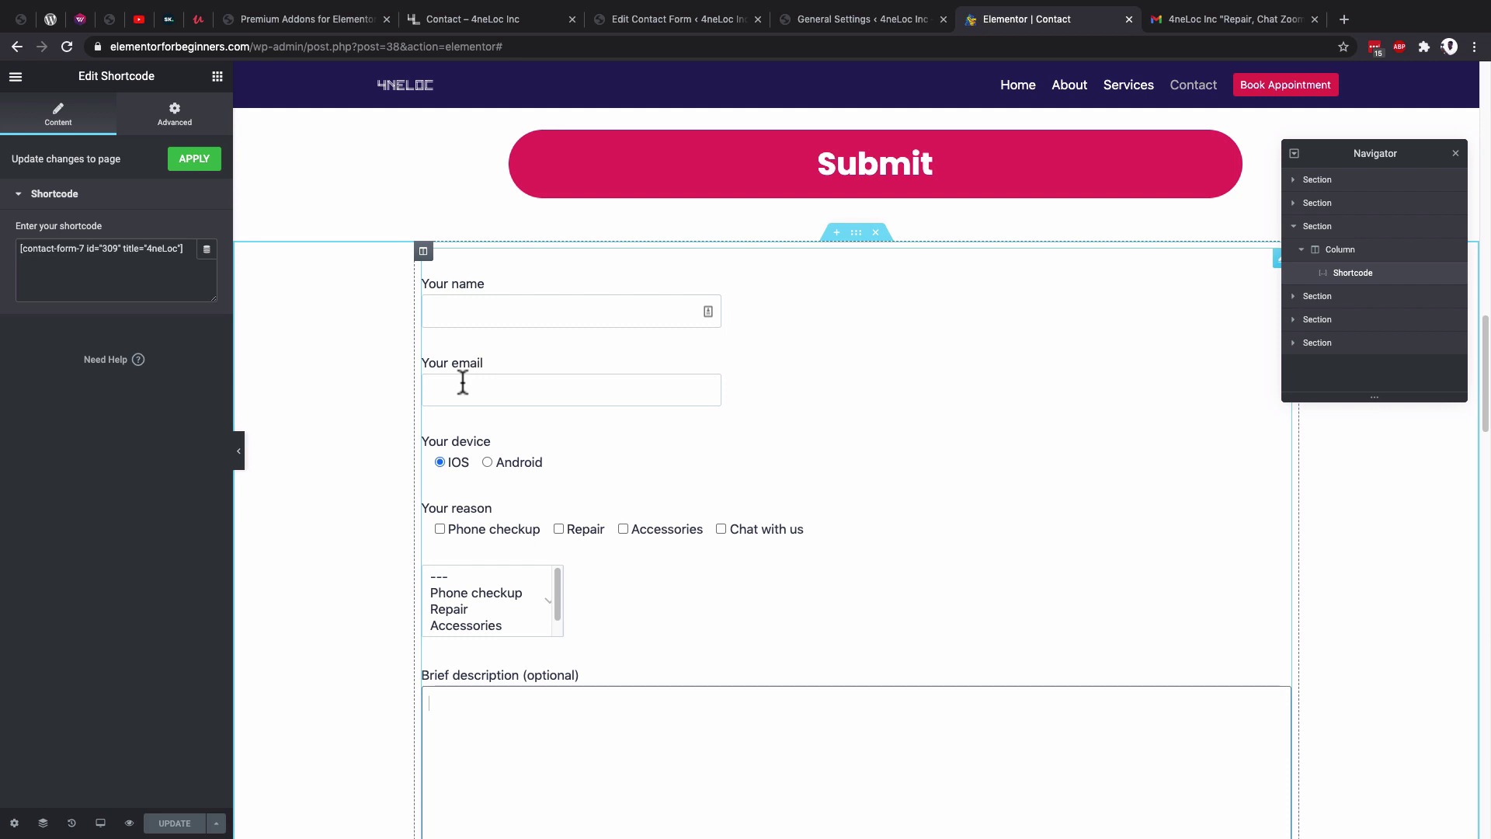
key("ctrl+Tab")
left_click(285, 178)
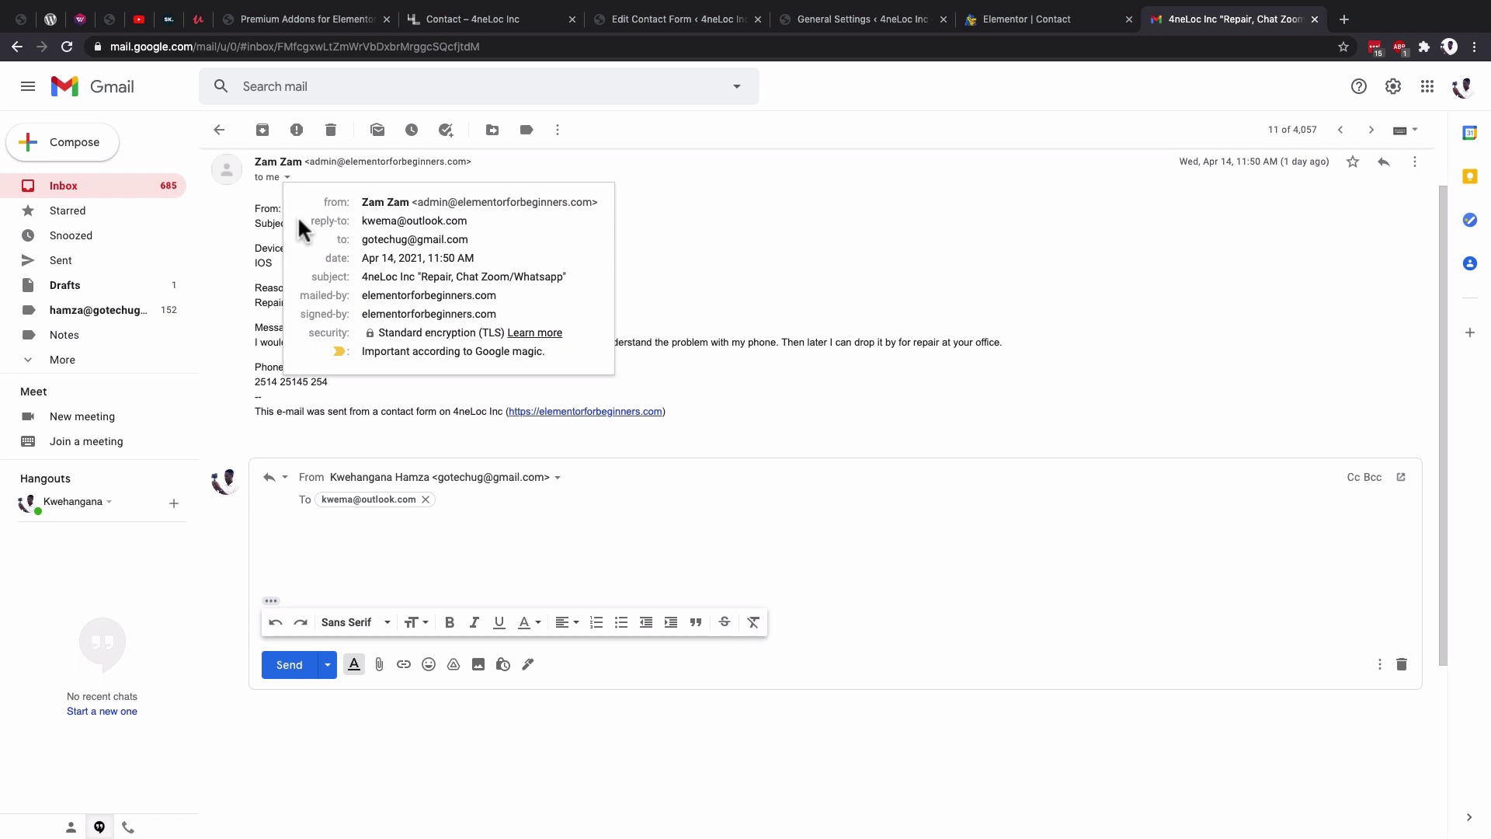
Compare the contact page's form with the 4neLoc Mail tab settings.
left_click(1019, 21)
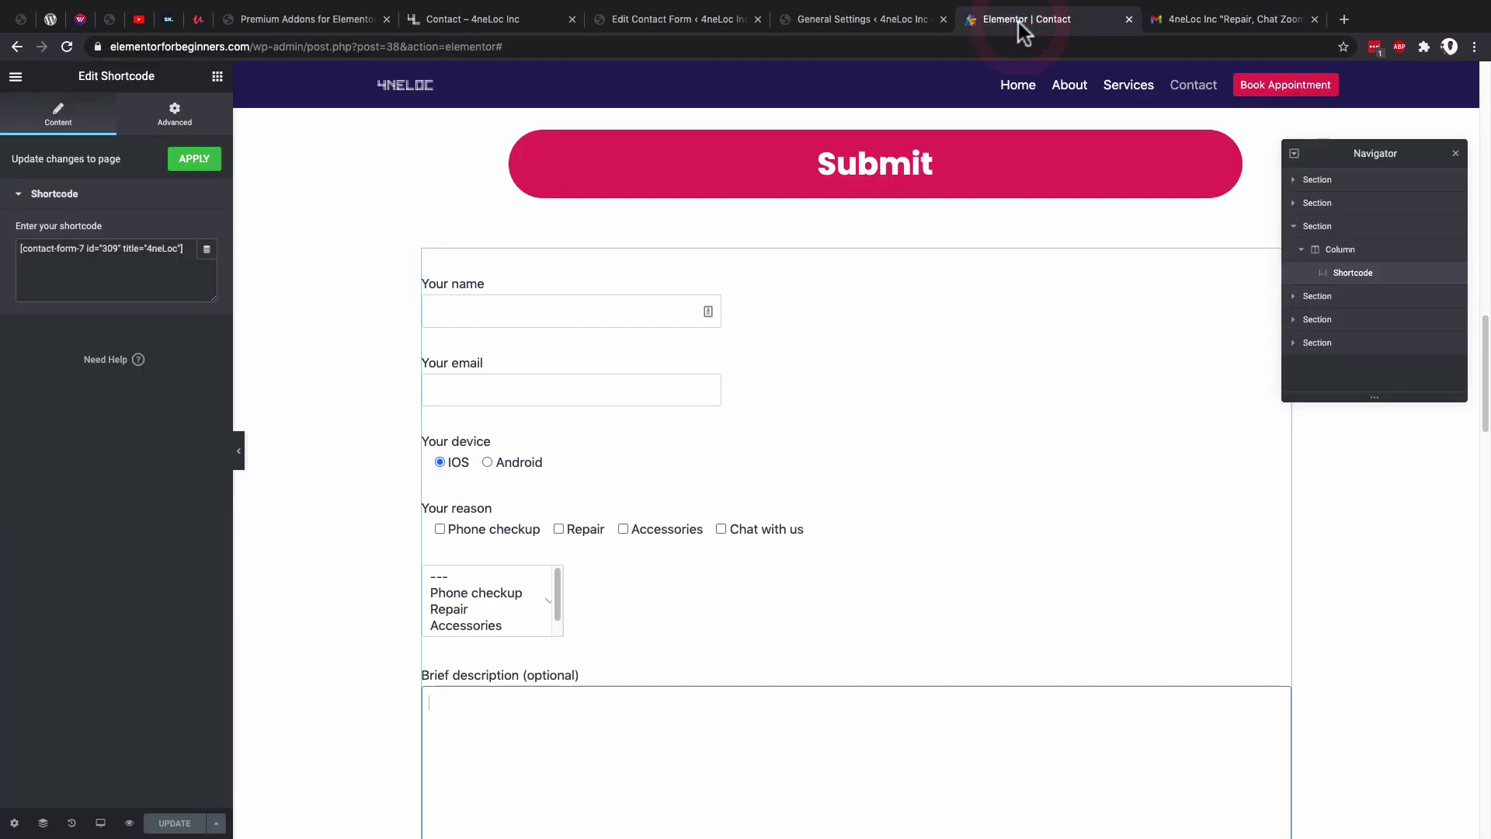
left_click(678, 22)
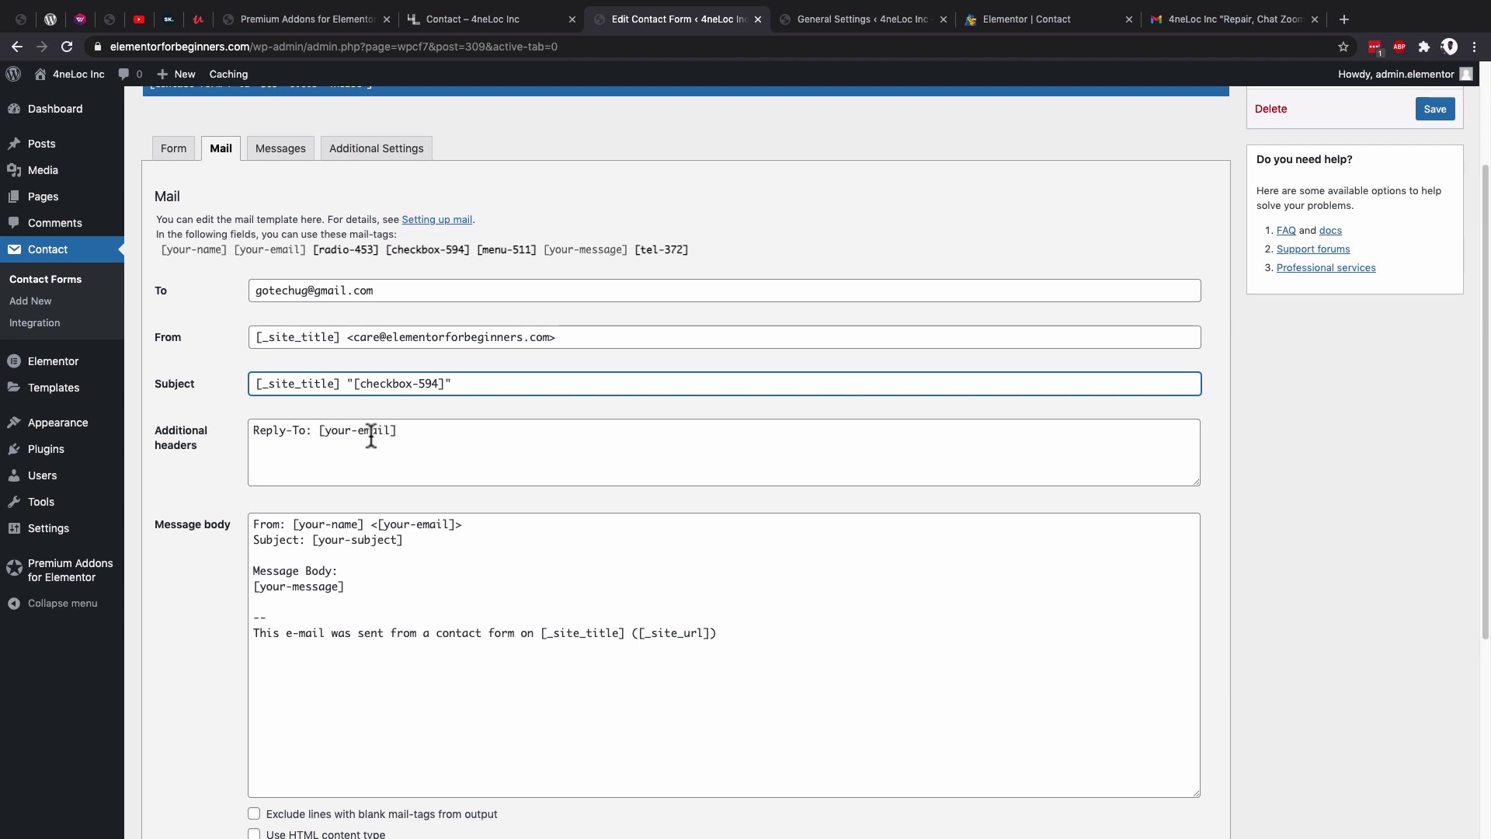
left_click(995, 22)
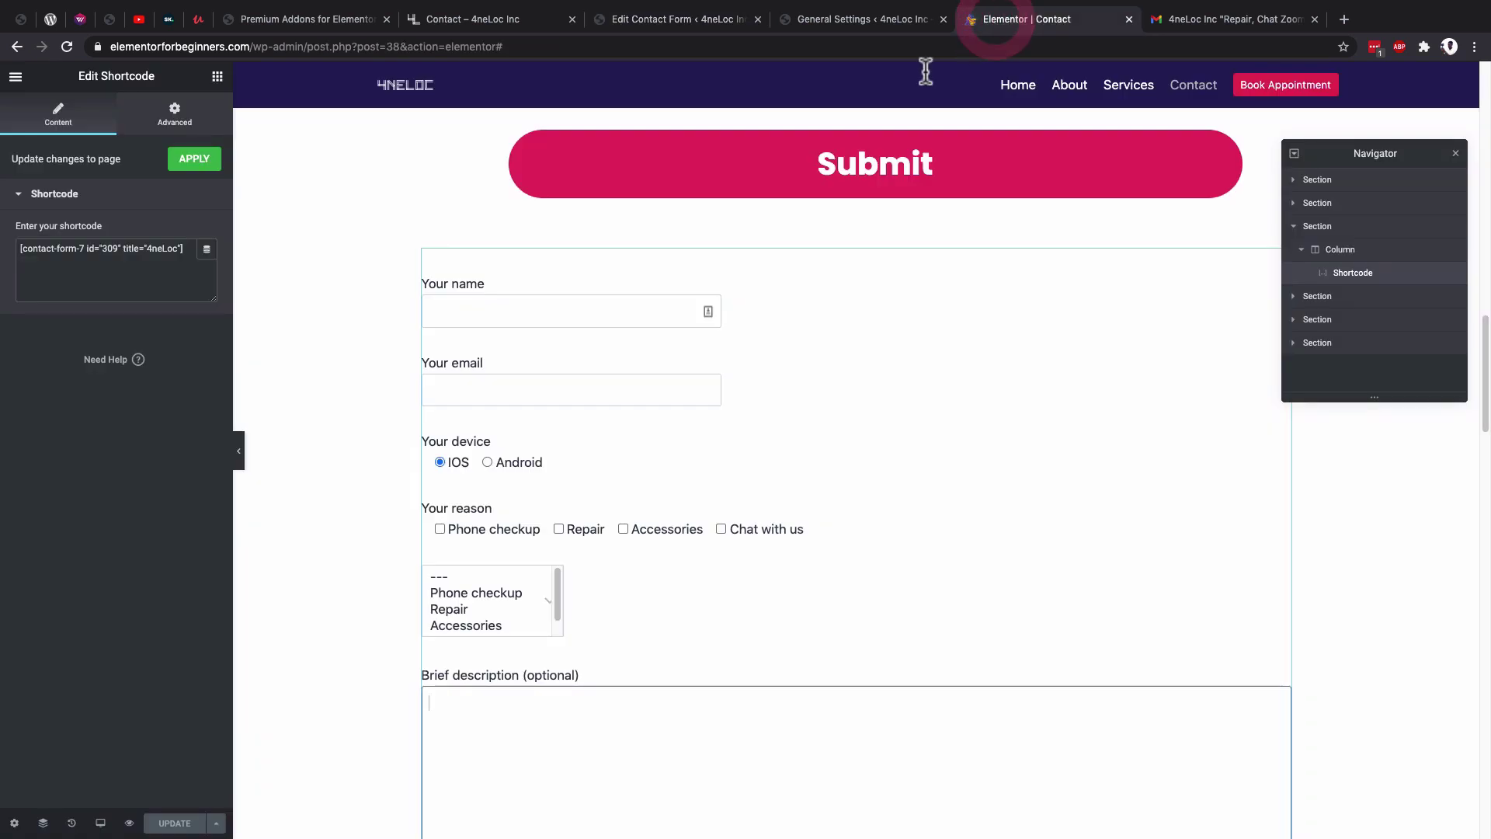
left_click(685, 23)
scroll(310, 388, "down", 2)
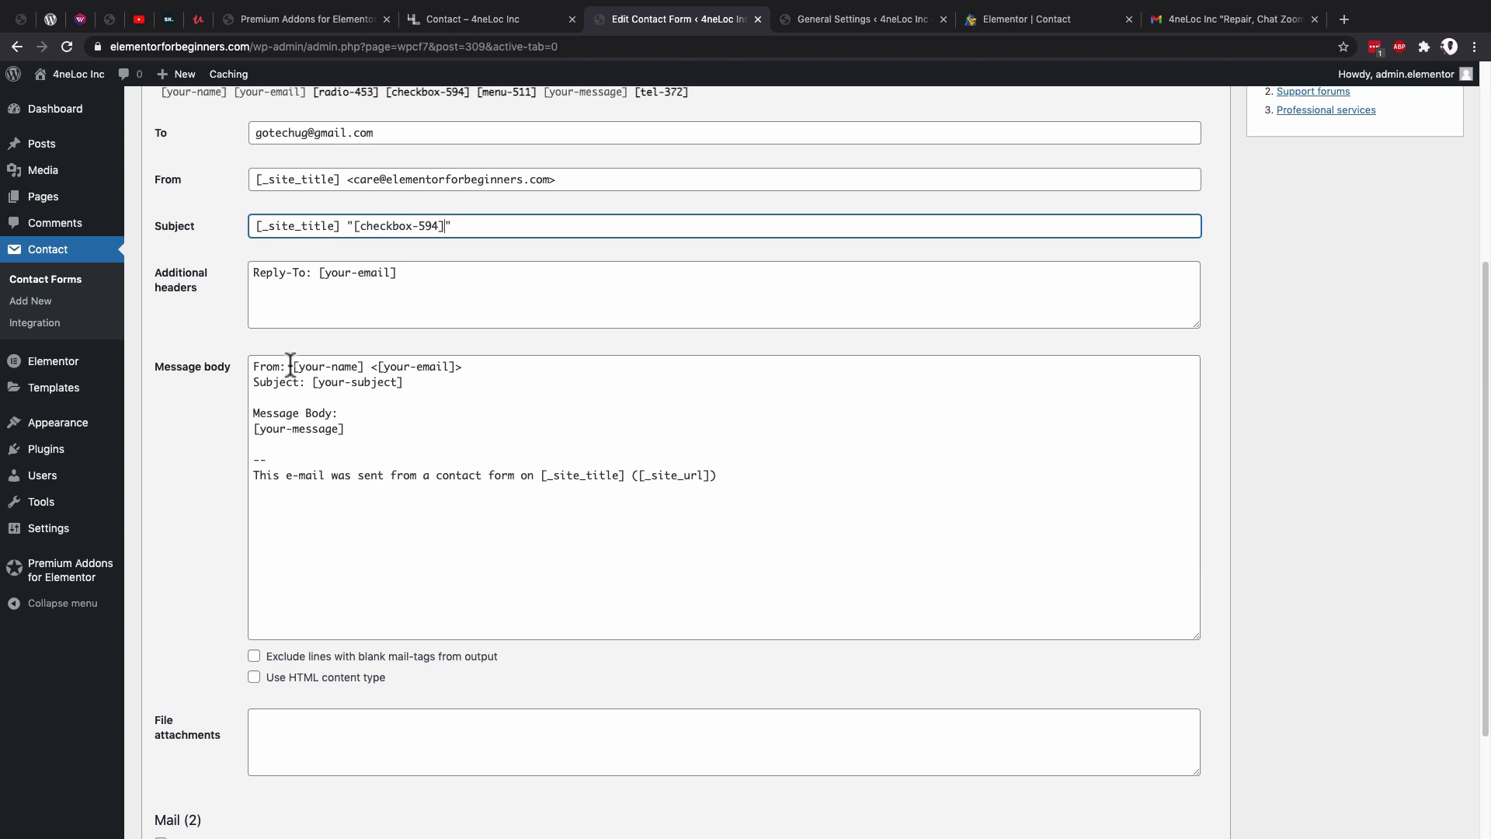
Replace [your-subject] with the [checkbox-594] mail-tag in the message body's Subject line.
left_click_drag(293, 367, 453, 367)
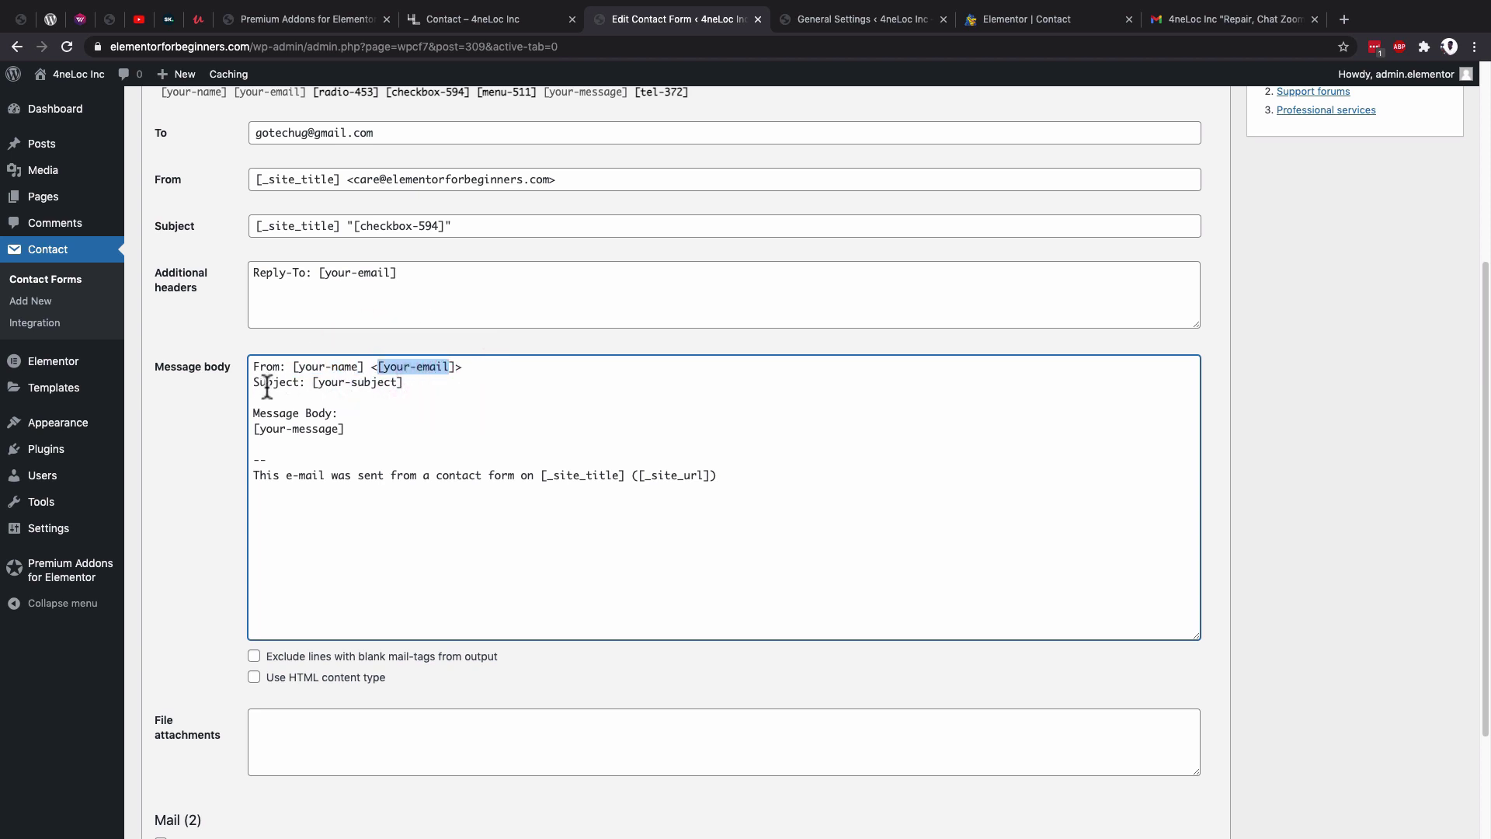
scroll(320, 386, "up", 1)
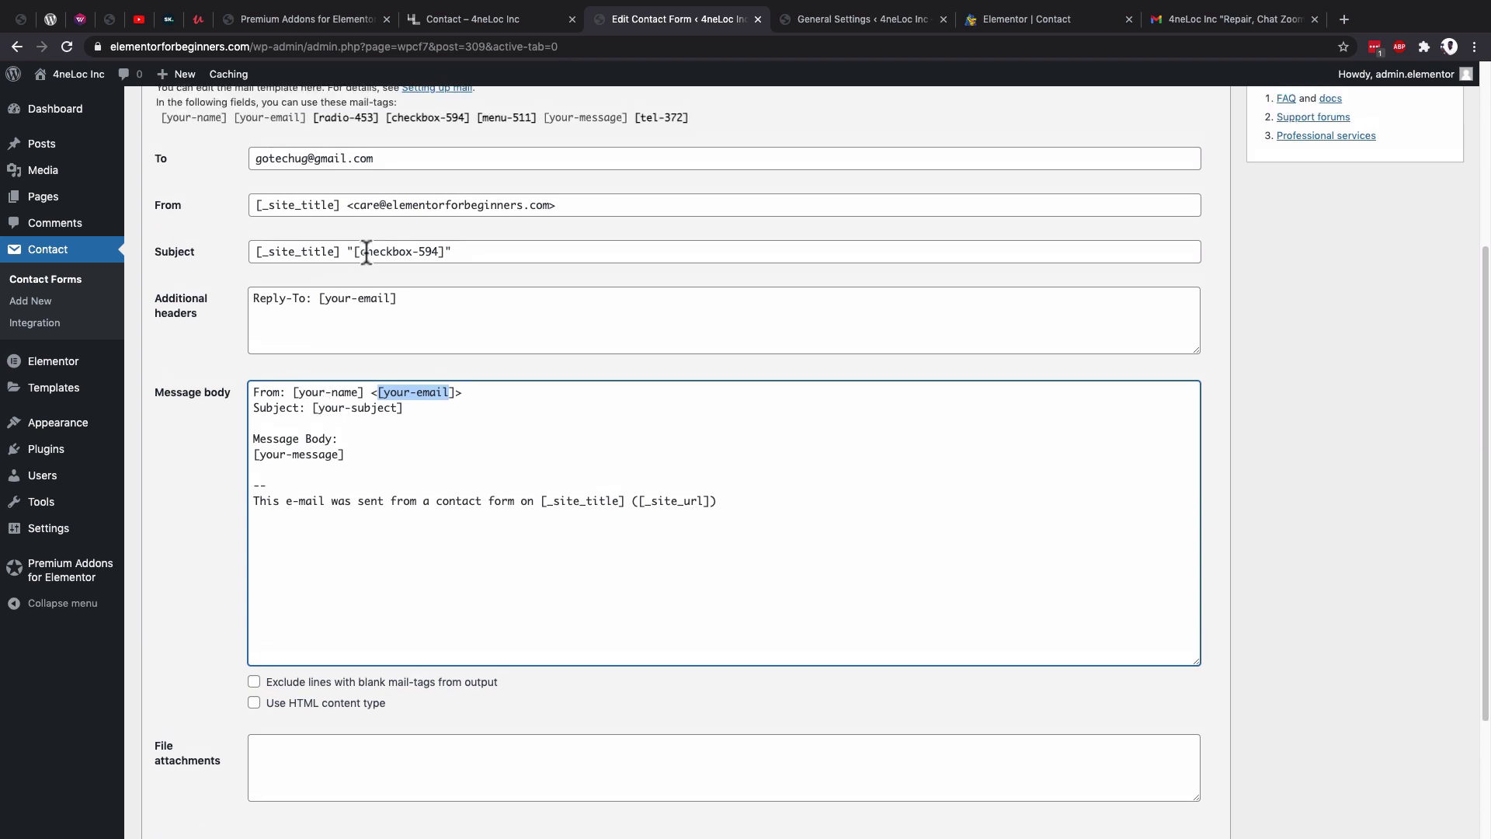
left_click(435, 118)
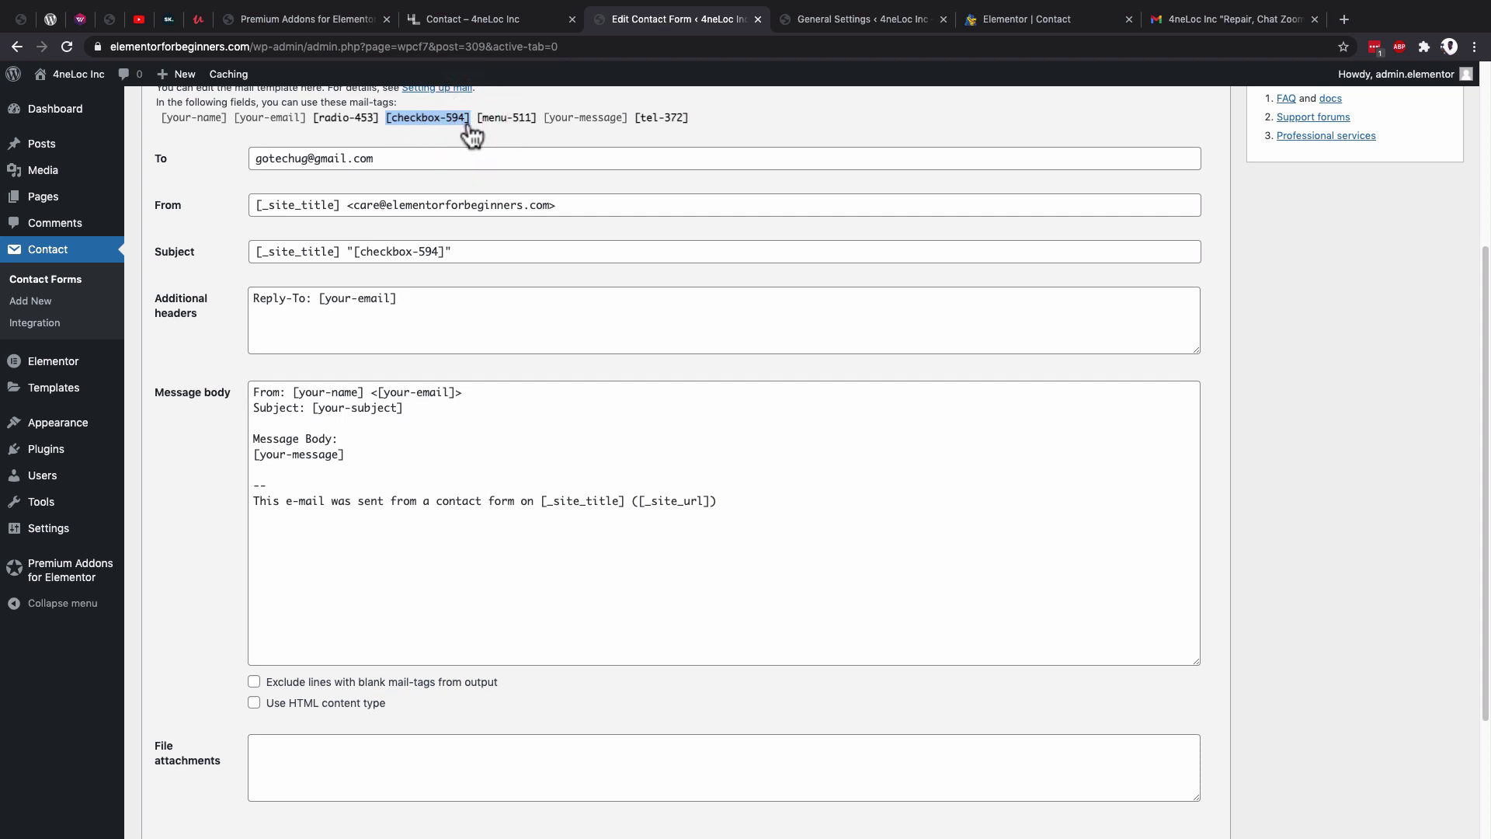
left_click_drag(314, 409, 403, 409)
Tick the Phone checkup, Repair, Accessories and Chat with us reasons on the contact page form.
left_click(1031, 22)
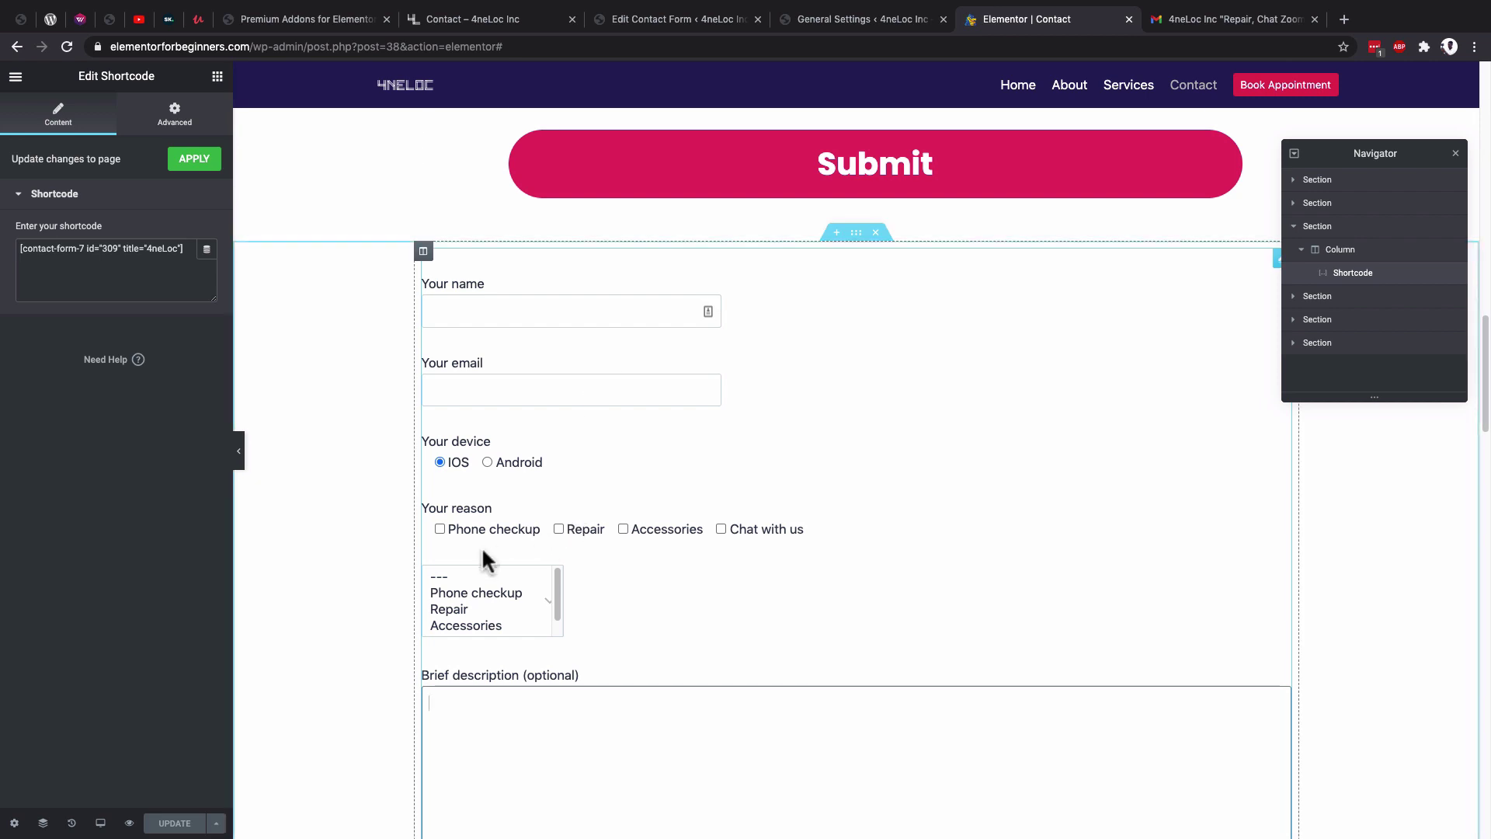
left_click(439, 528)
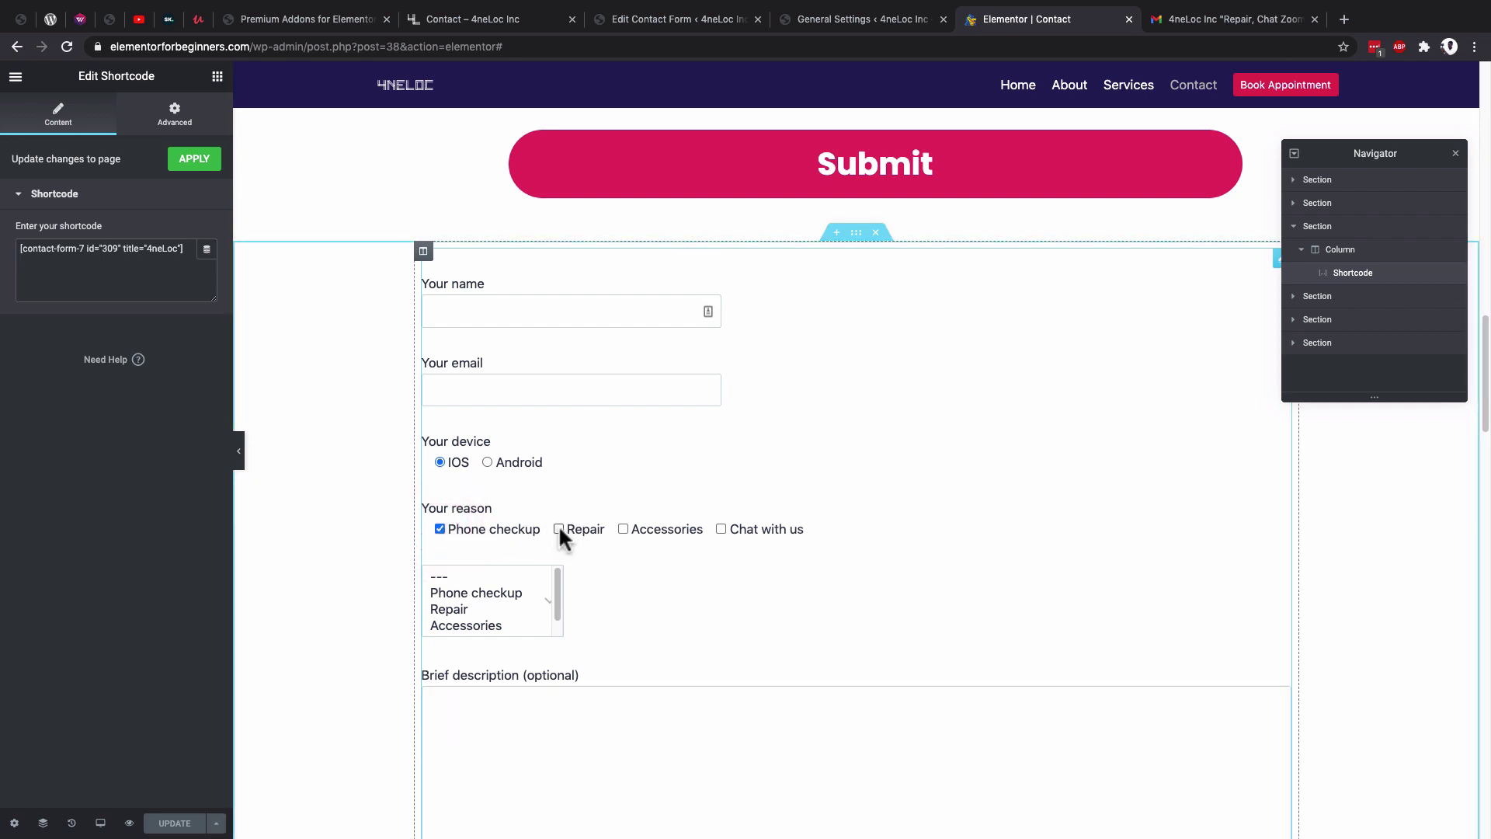
left_click(558, 528)
left_click(623, 528)
left_click(720, 528)
left_click(631, 19)
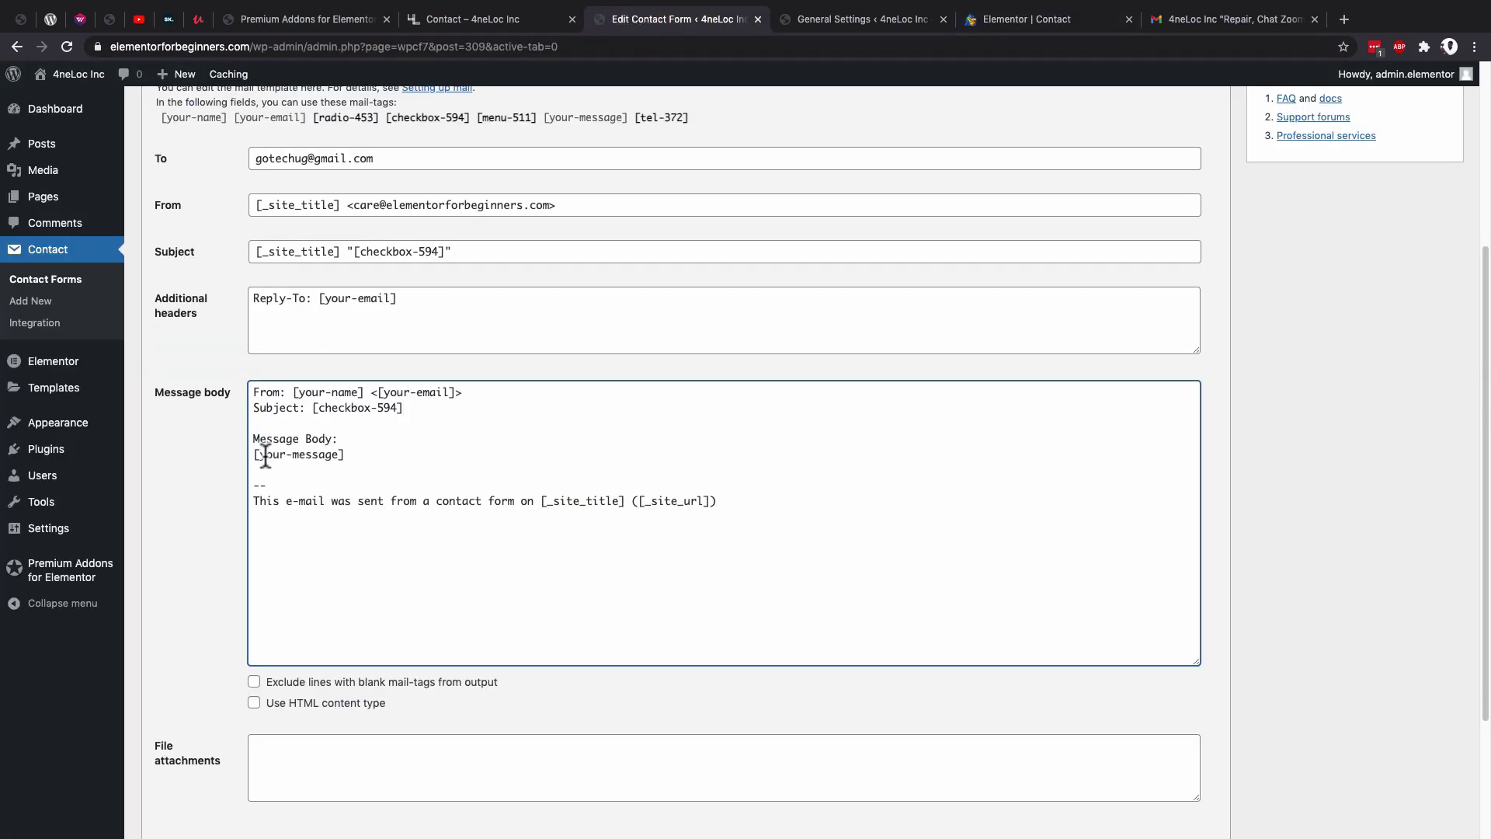
Add a 'Contact:' line with the [tel-372] tag below the body's Subject line.
scroll(466, 349, "up", 2)
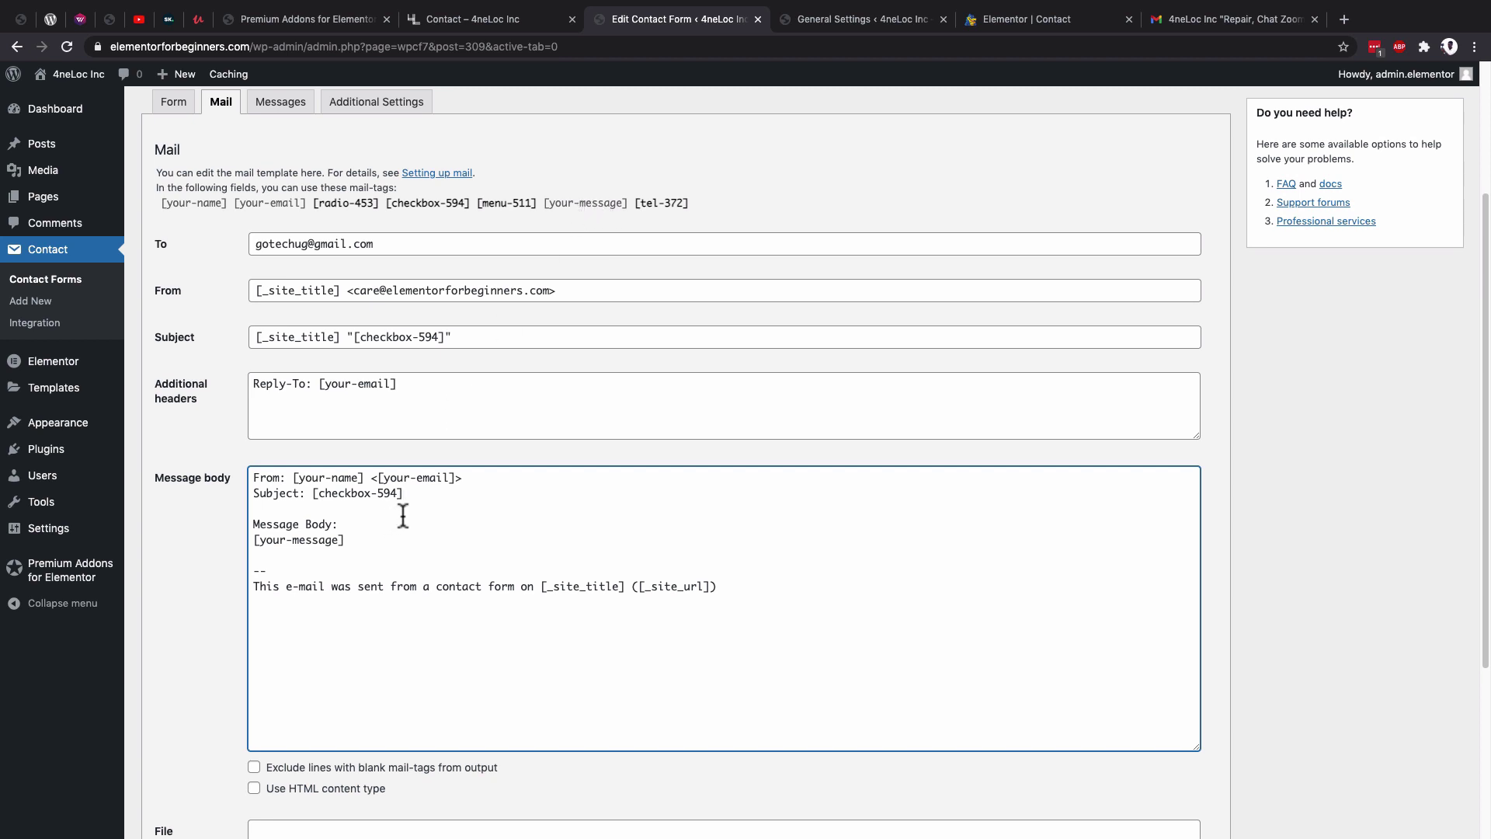
left_click(420, 494)
key("Return")
type("Contact:")
left_click(676, 203)
key("super+c")
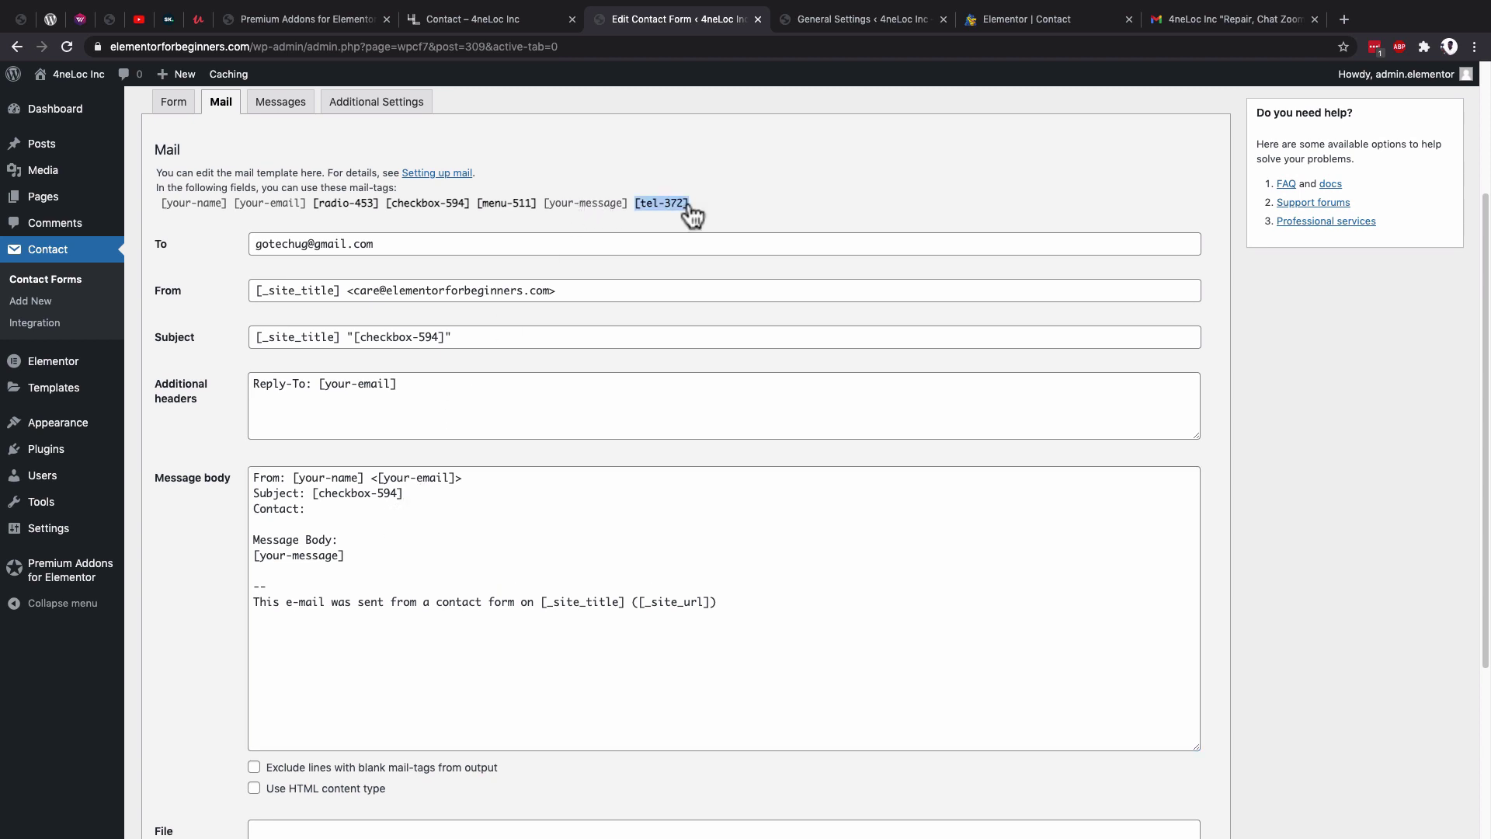
left_click(322, 511)
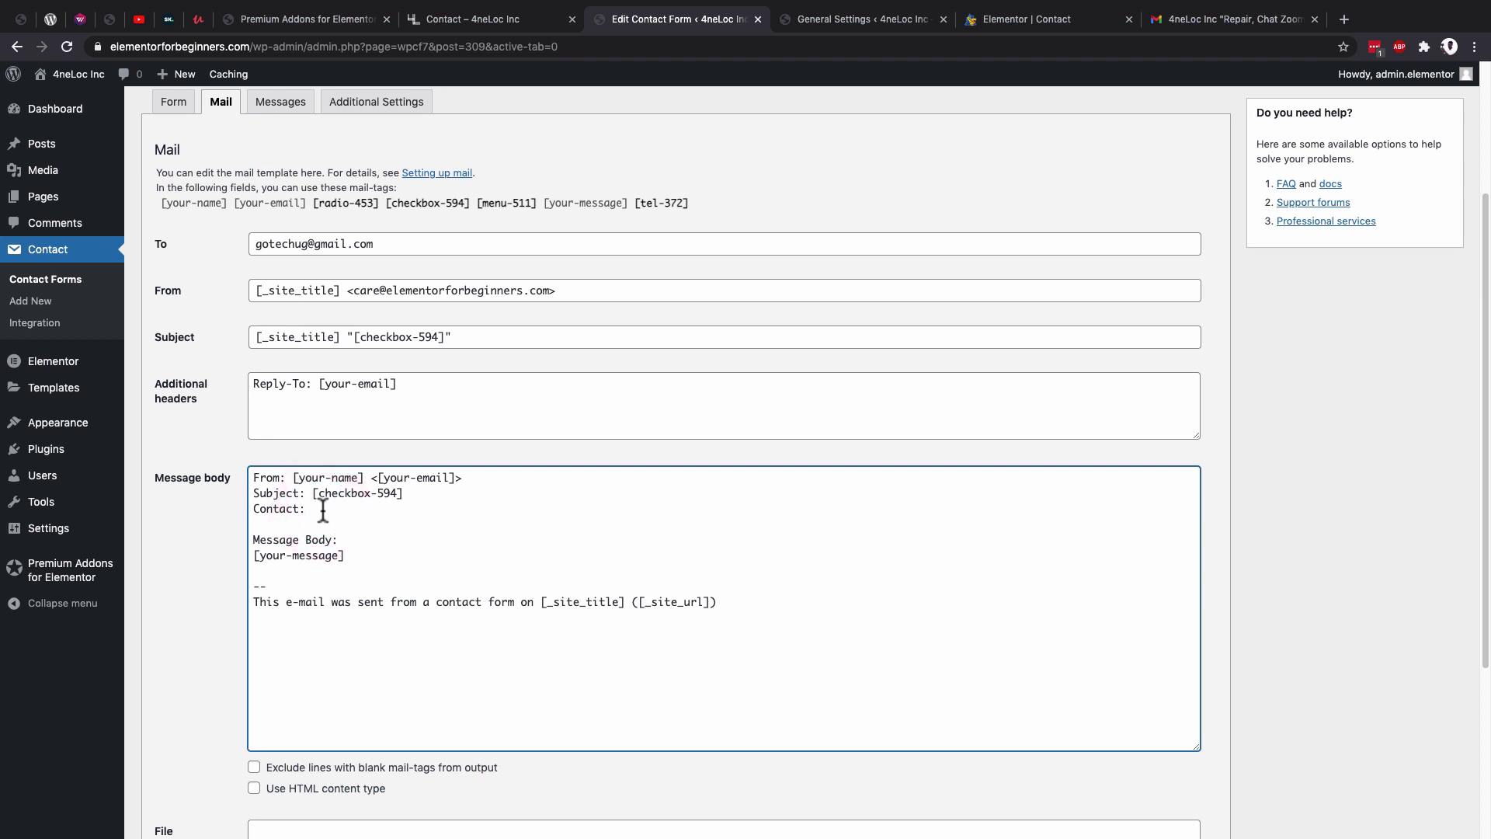
key("super+v")
scroll(435, 567, "down", 1)
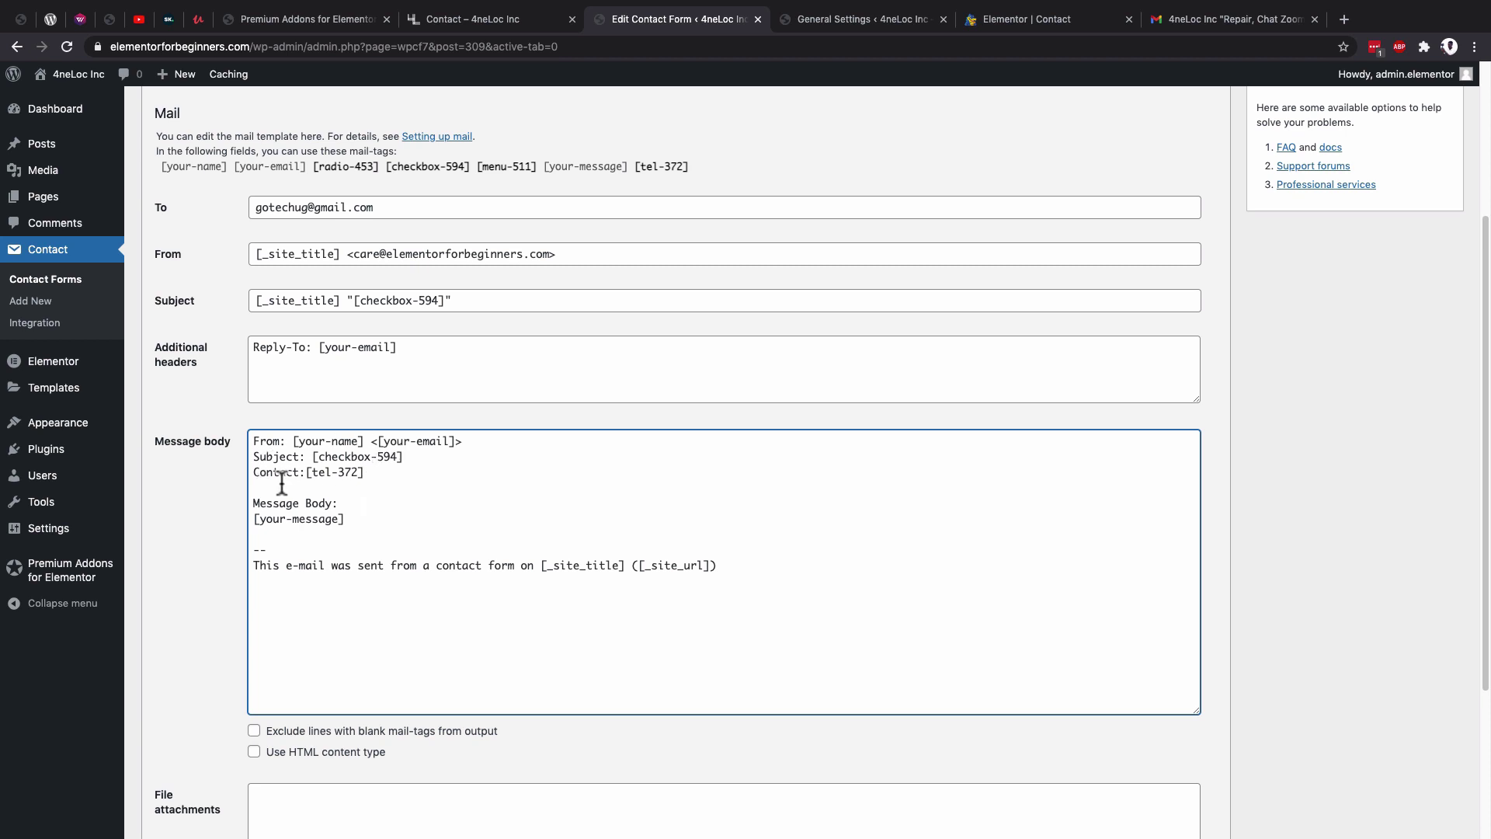
After checking the received email's subject in Gmail, enable Use HTML content type and save the form.
left_click(1221, 20)
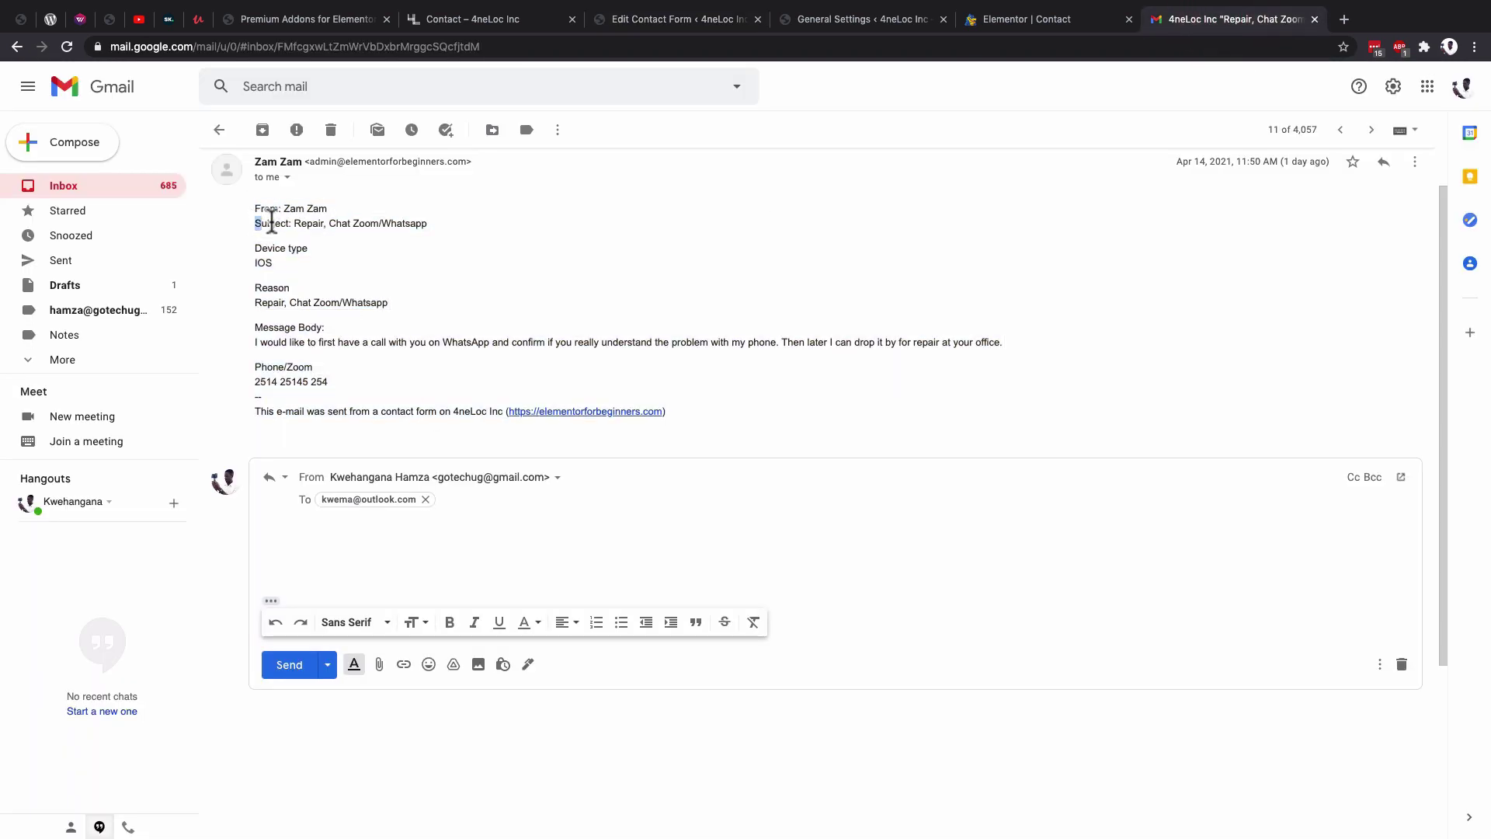
left_click_drag(255, 224, 287, 223)
left_click(662, 22)
scroll(565, 481, "down", 3)
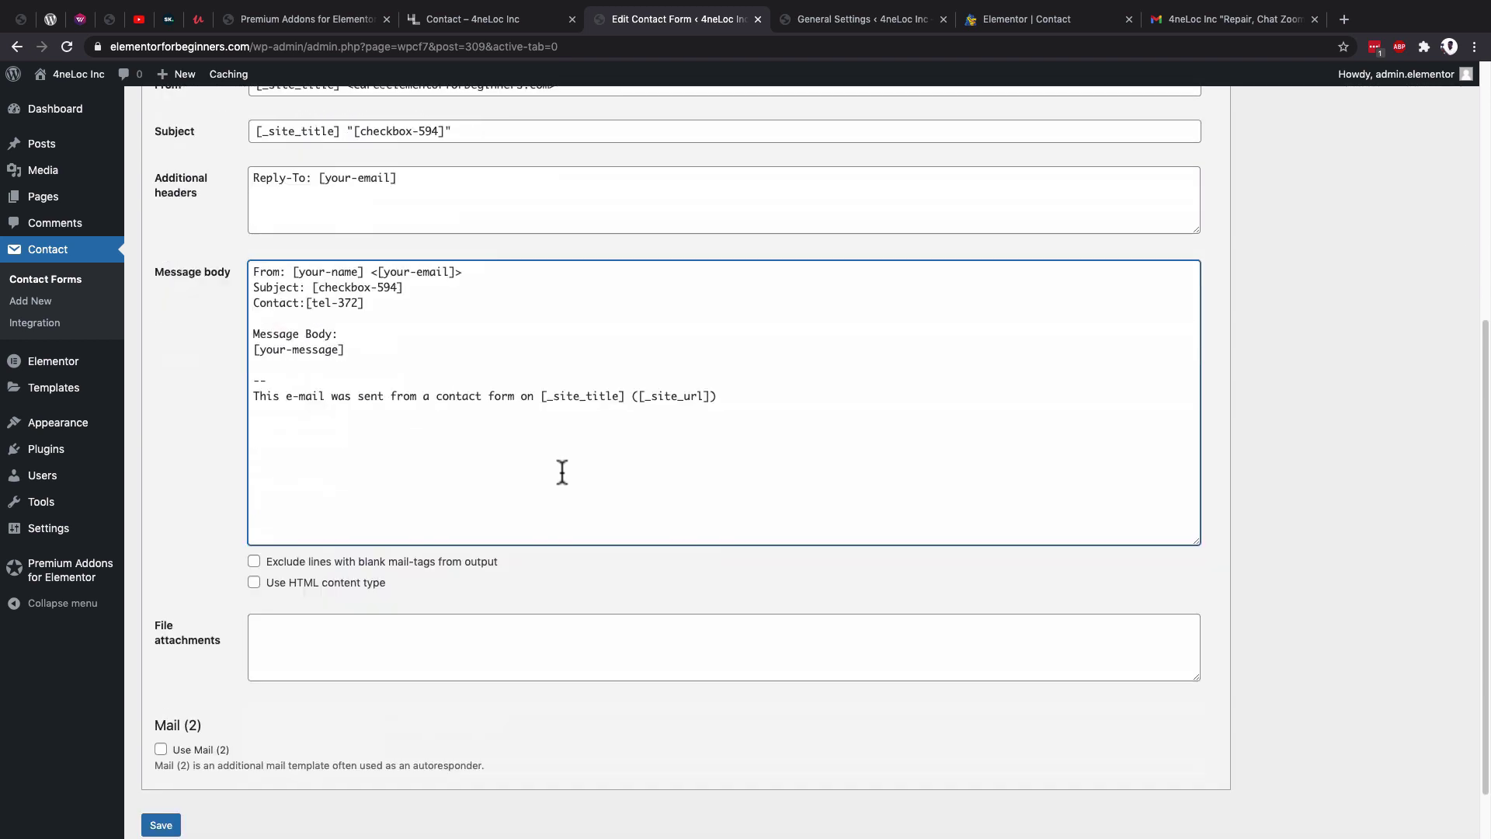
left_click(254, 579)
left_click(161, 822)
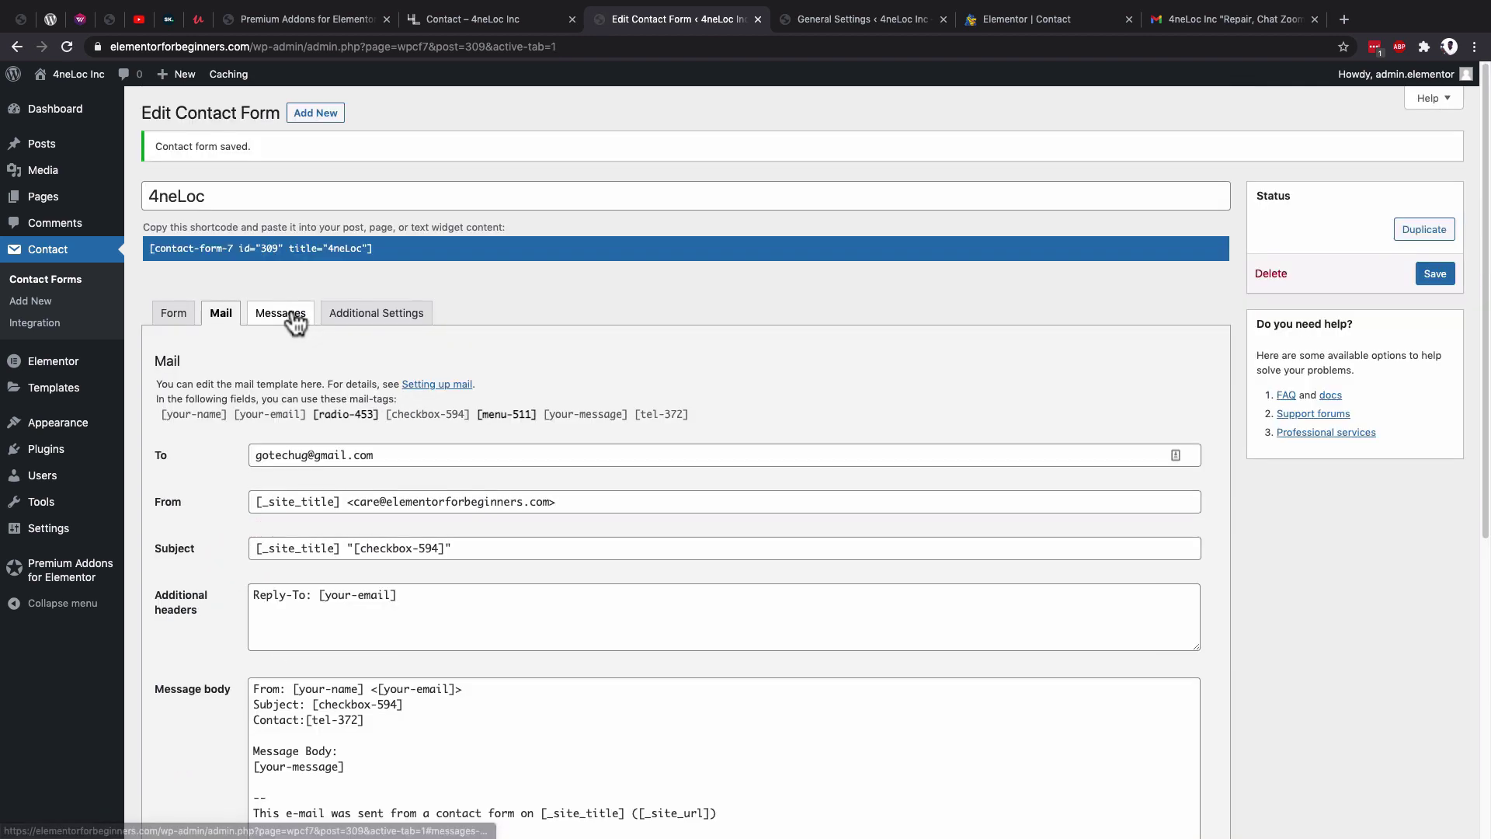
left_click(281, 313)
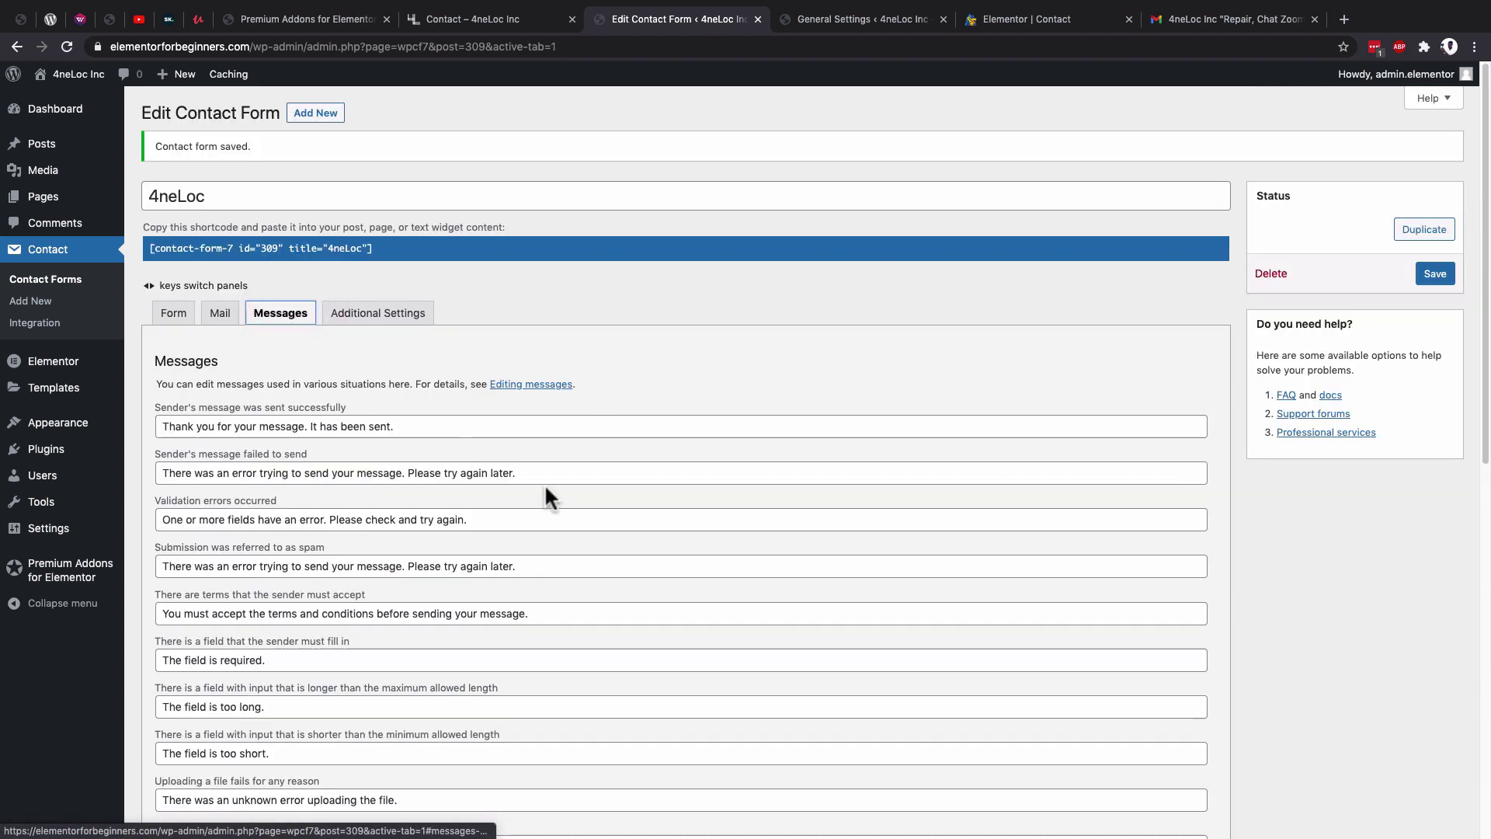
Add 'successfully' so the success message reads 'It has been sent successfully.', then save.
scroll(546, 487, "down", 3)
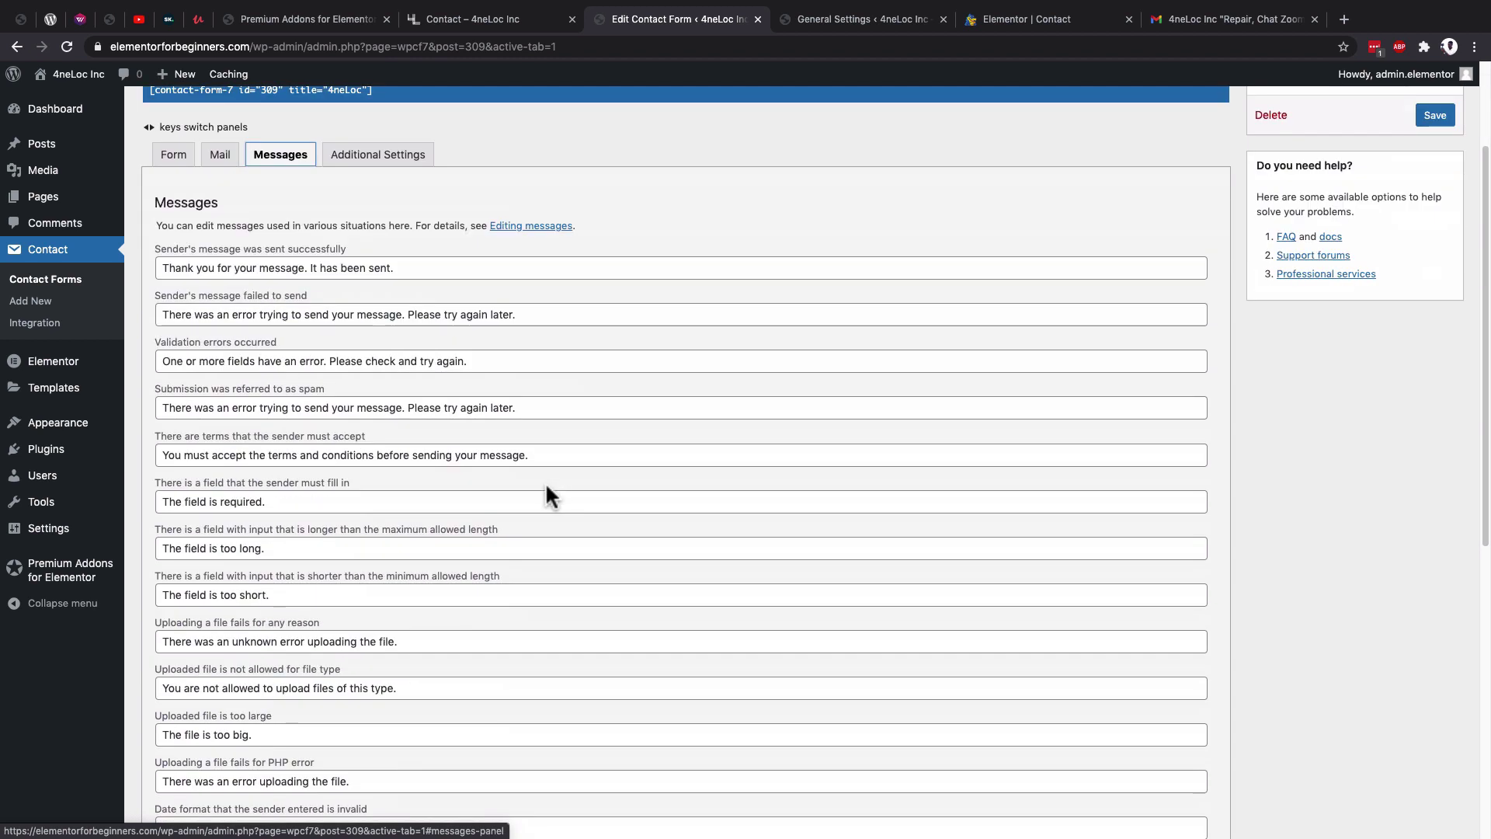
scroll(546, 487, "down", 2)
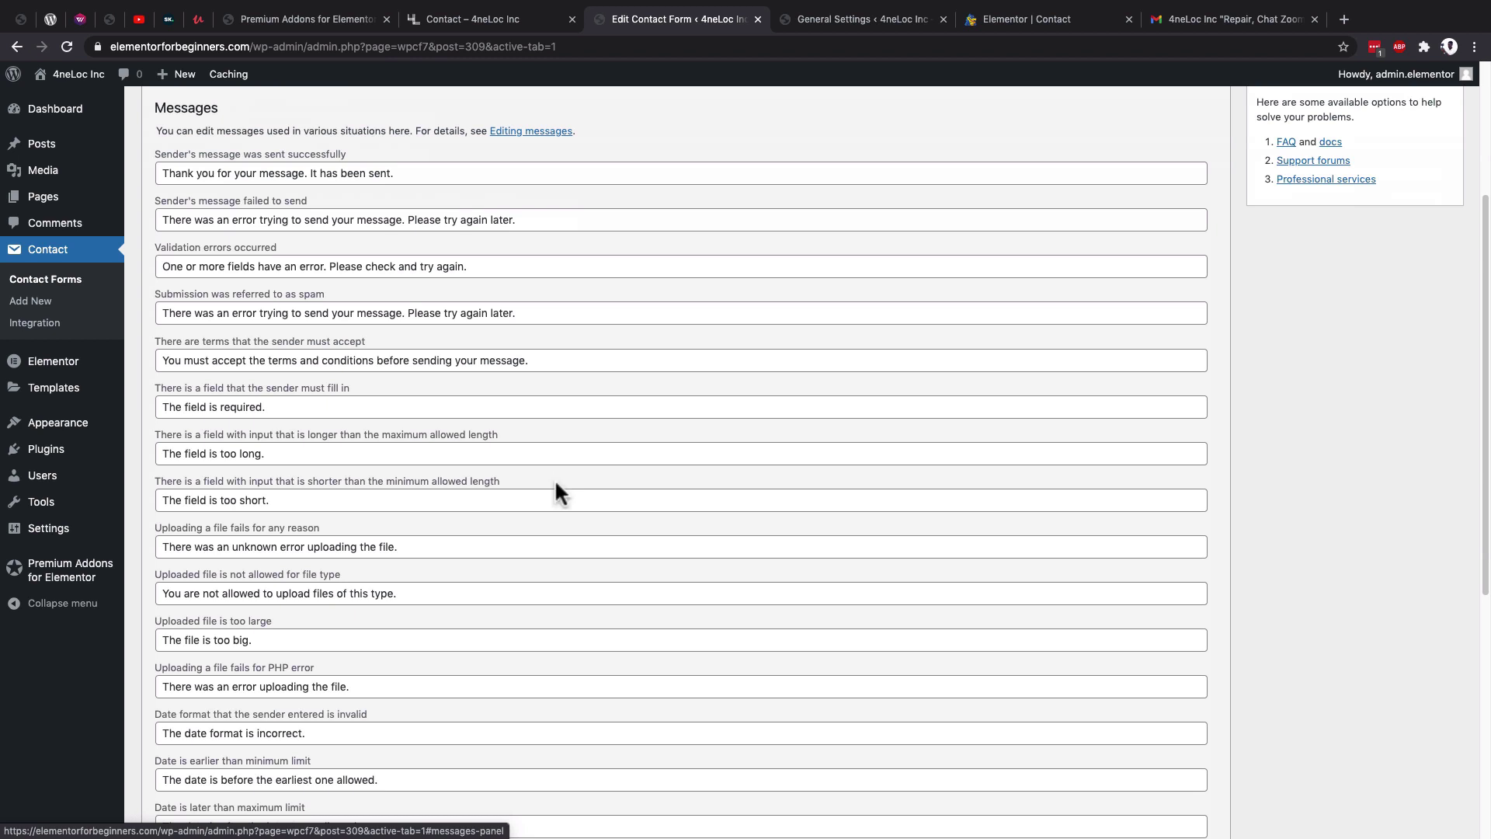
scroll(555, 479, "up", 3)
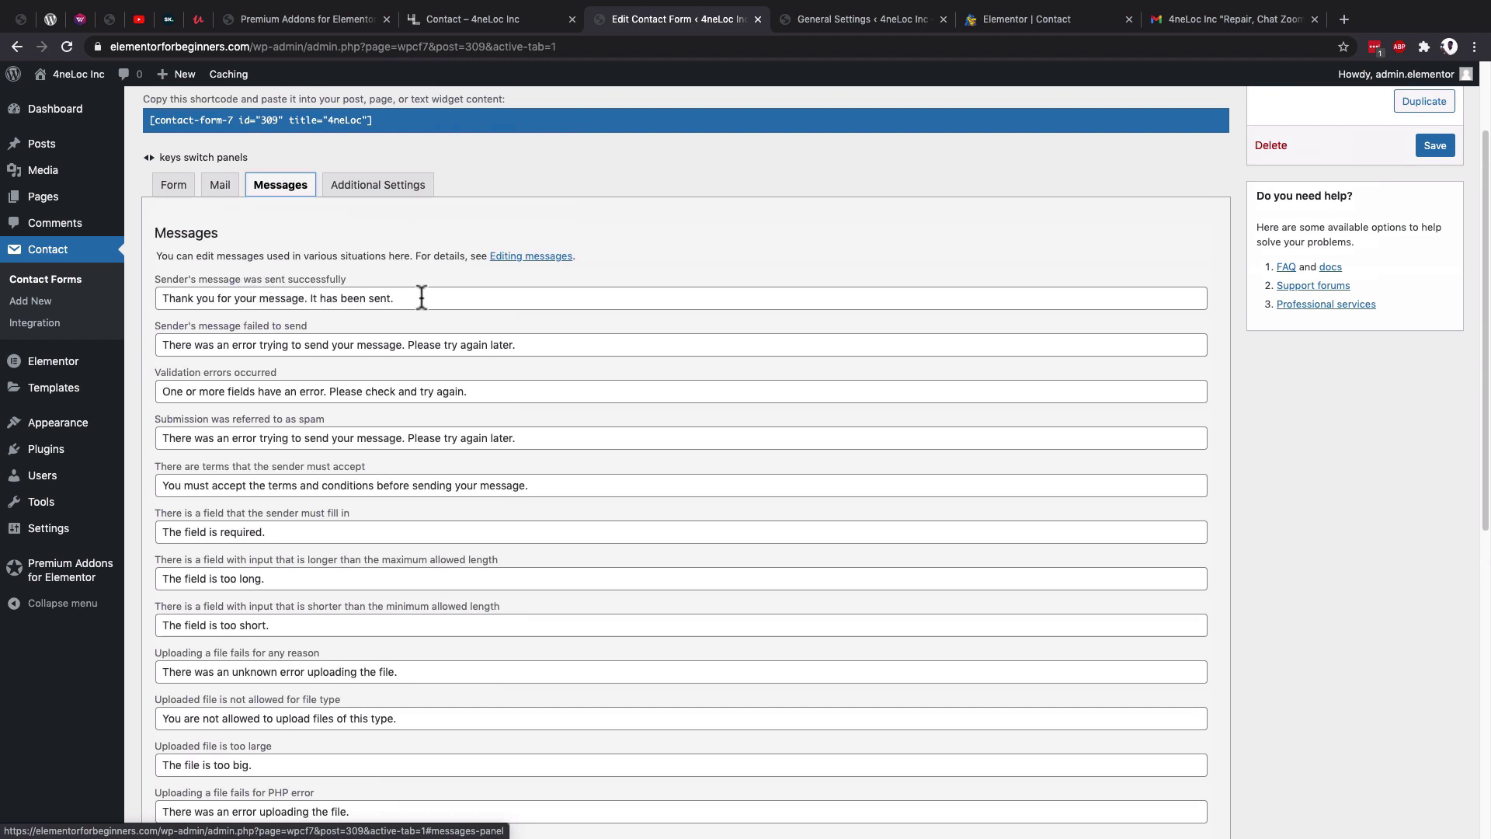
left_click_drag(421, 298, 157, 298)
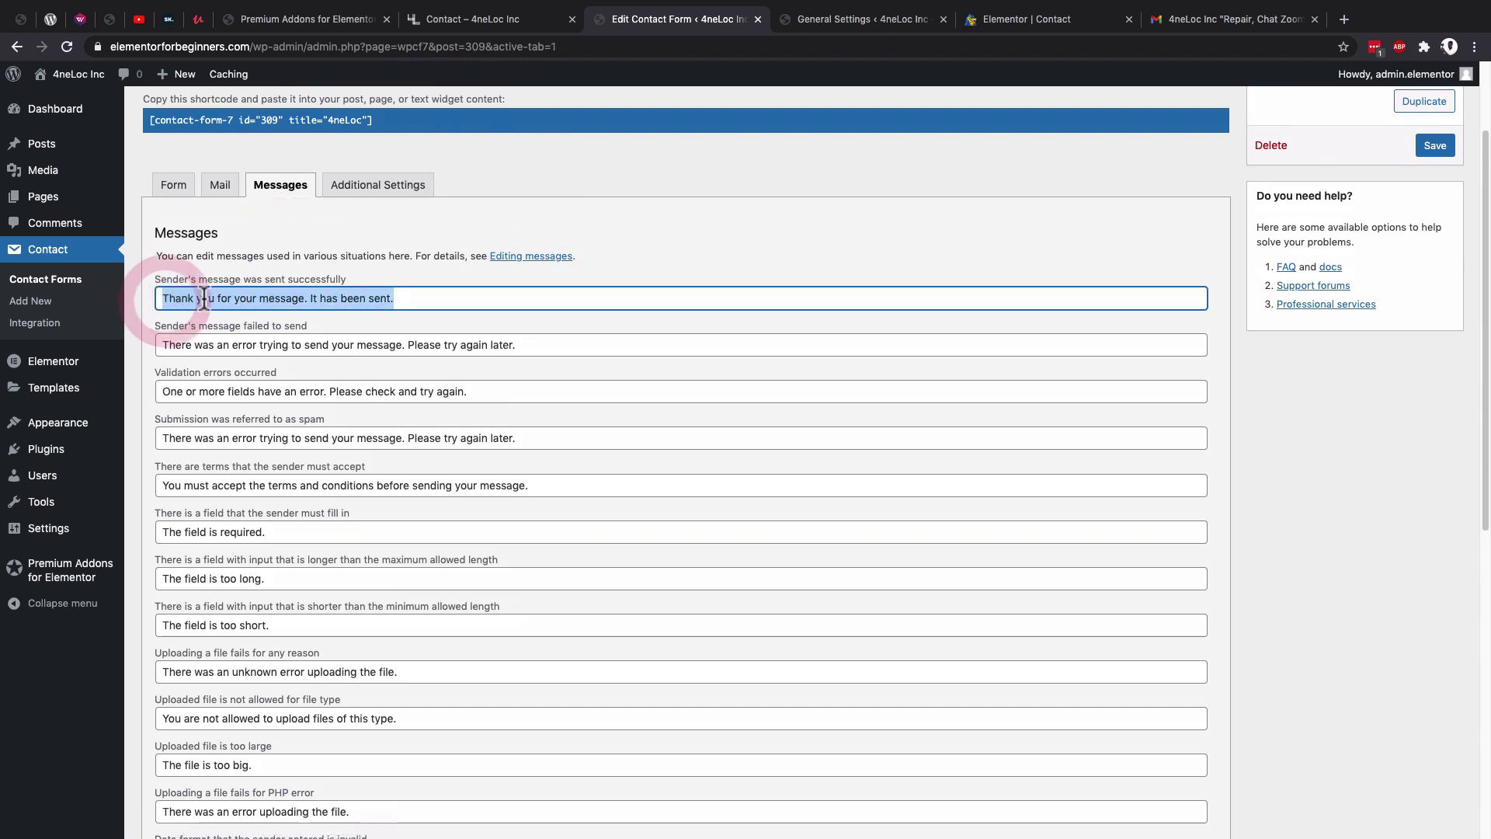
left_click(394, 301)
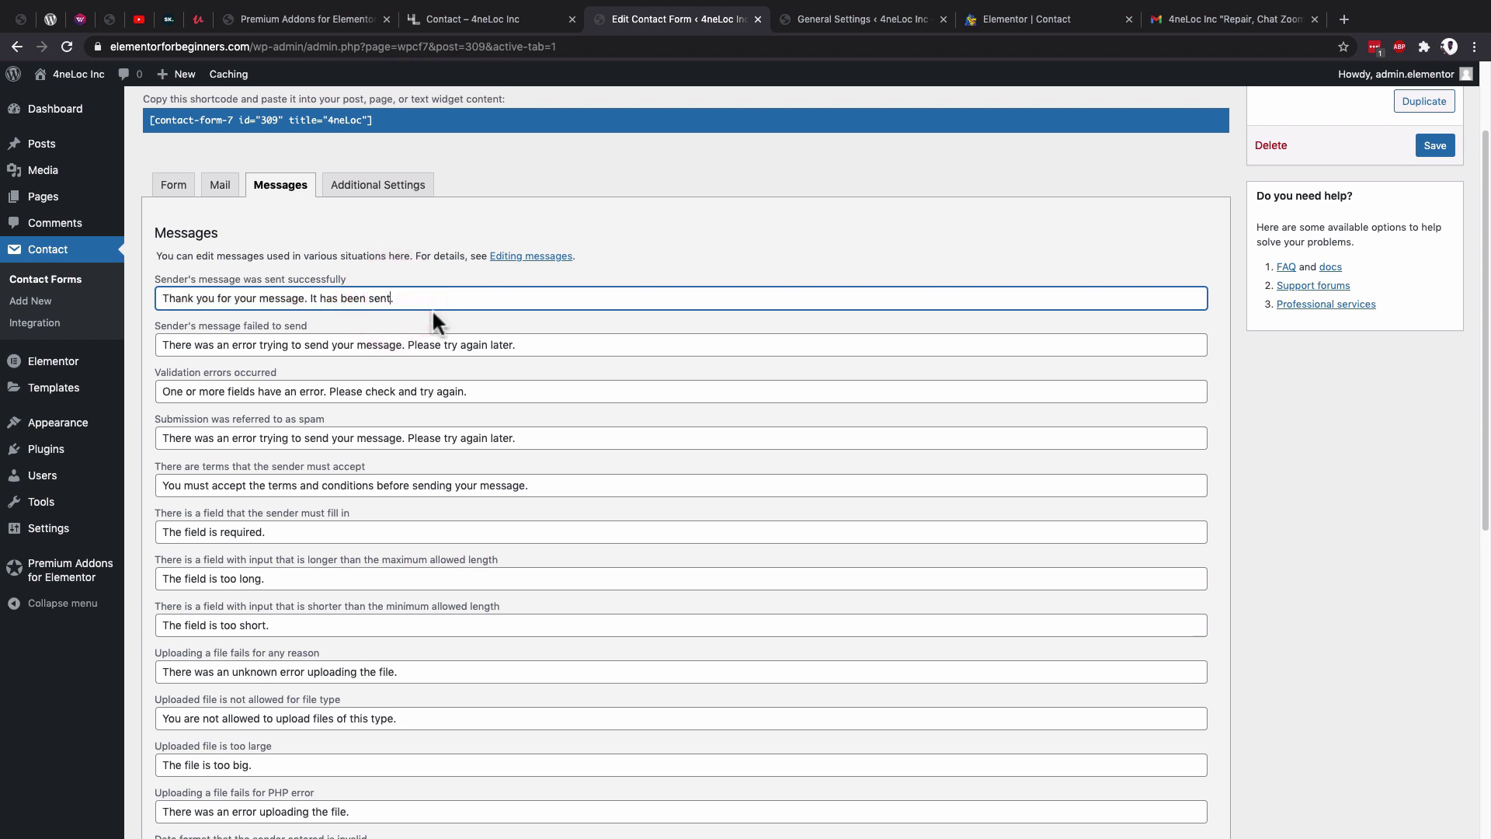
type("successfully")
scroll(426, 431, "down", 10)
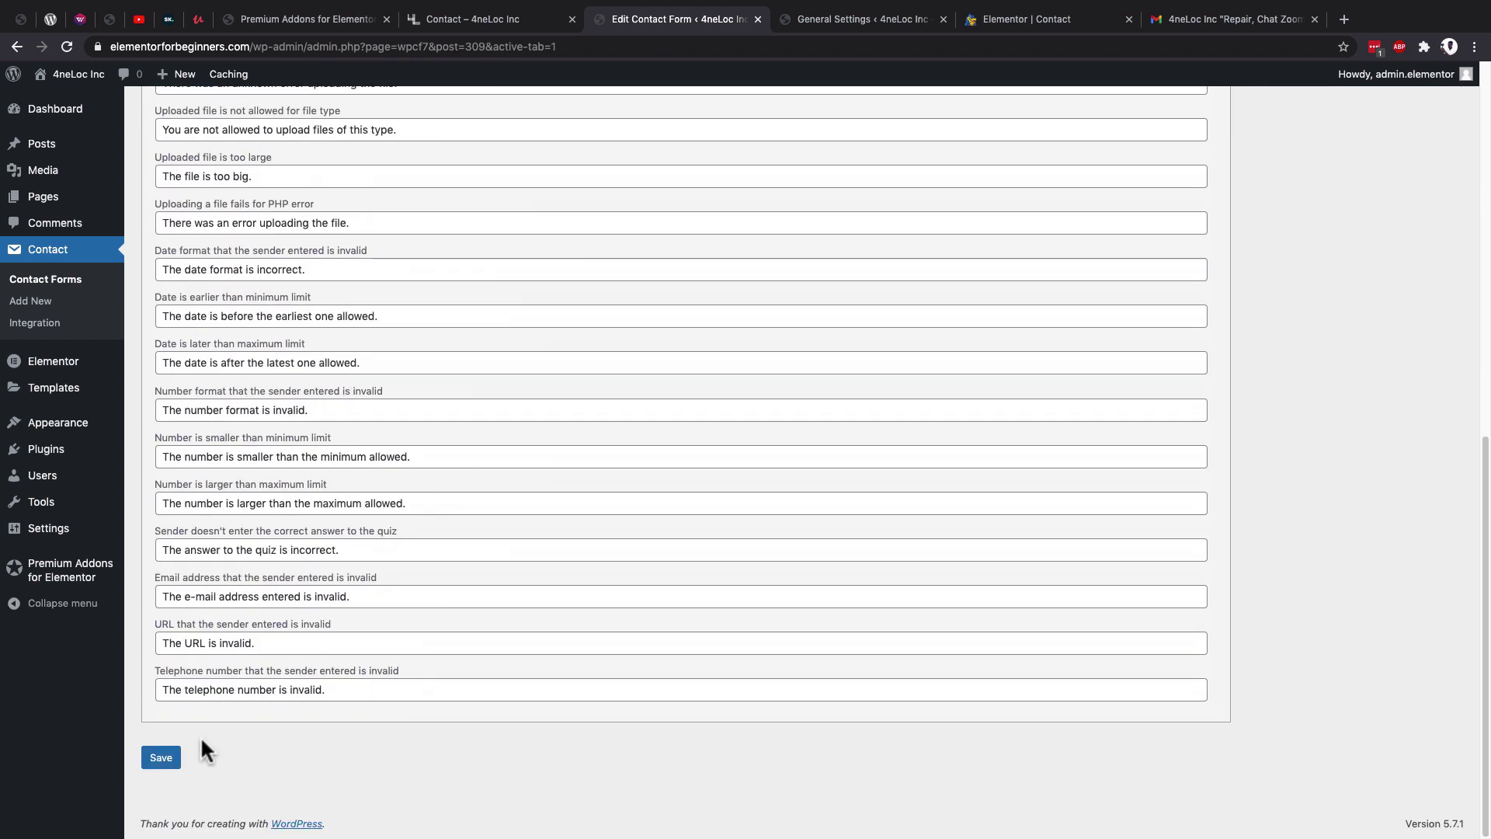
left_click(161, 761)
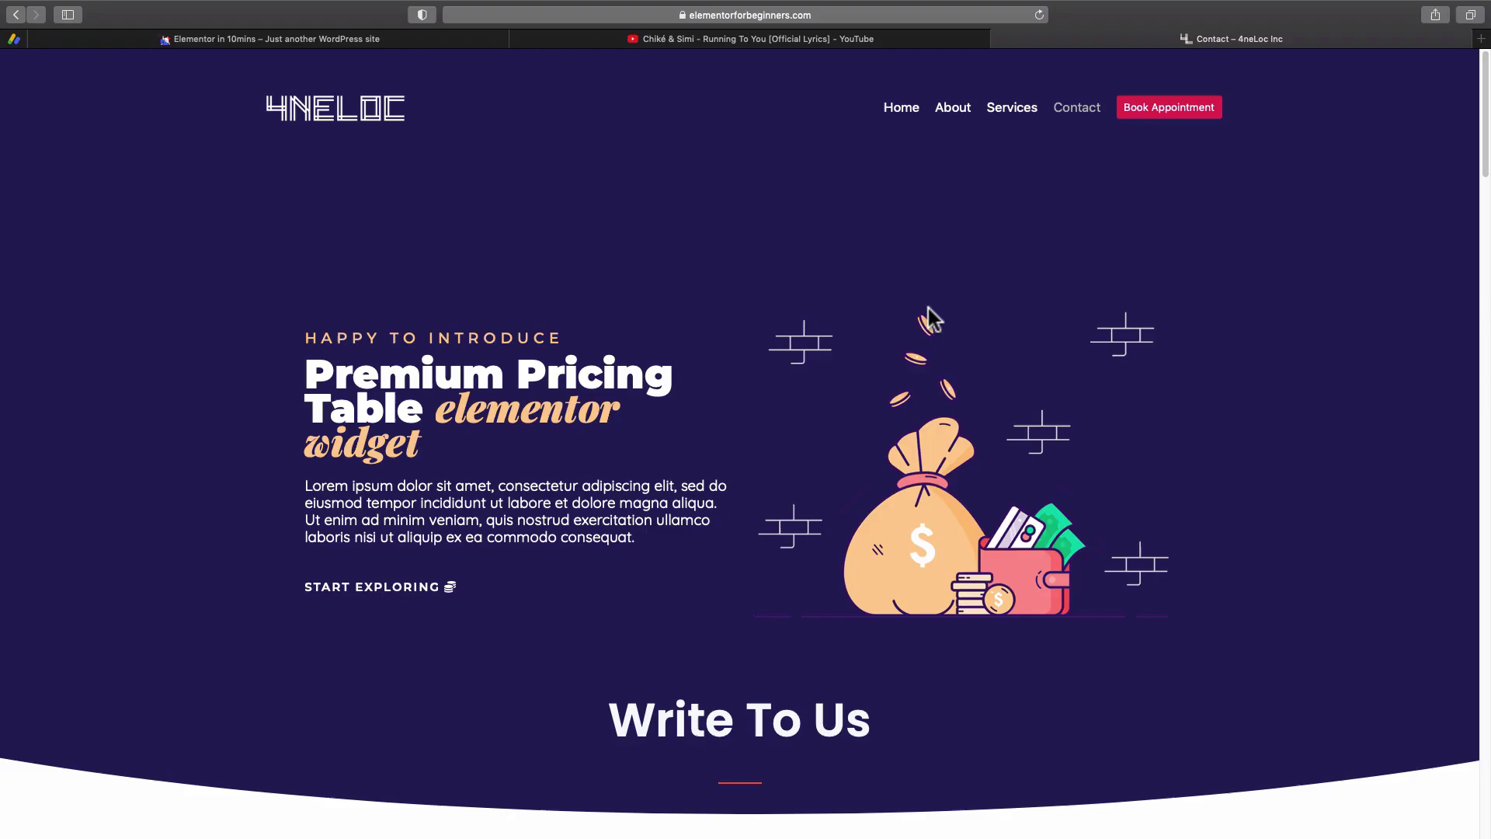
Scroll the live Contact page down to Form 2 and focus its Your name field.
scroll(929, 309, "down", 20)
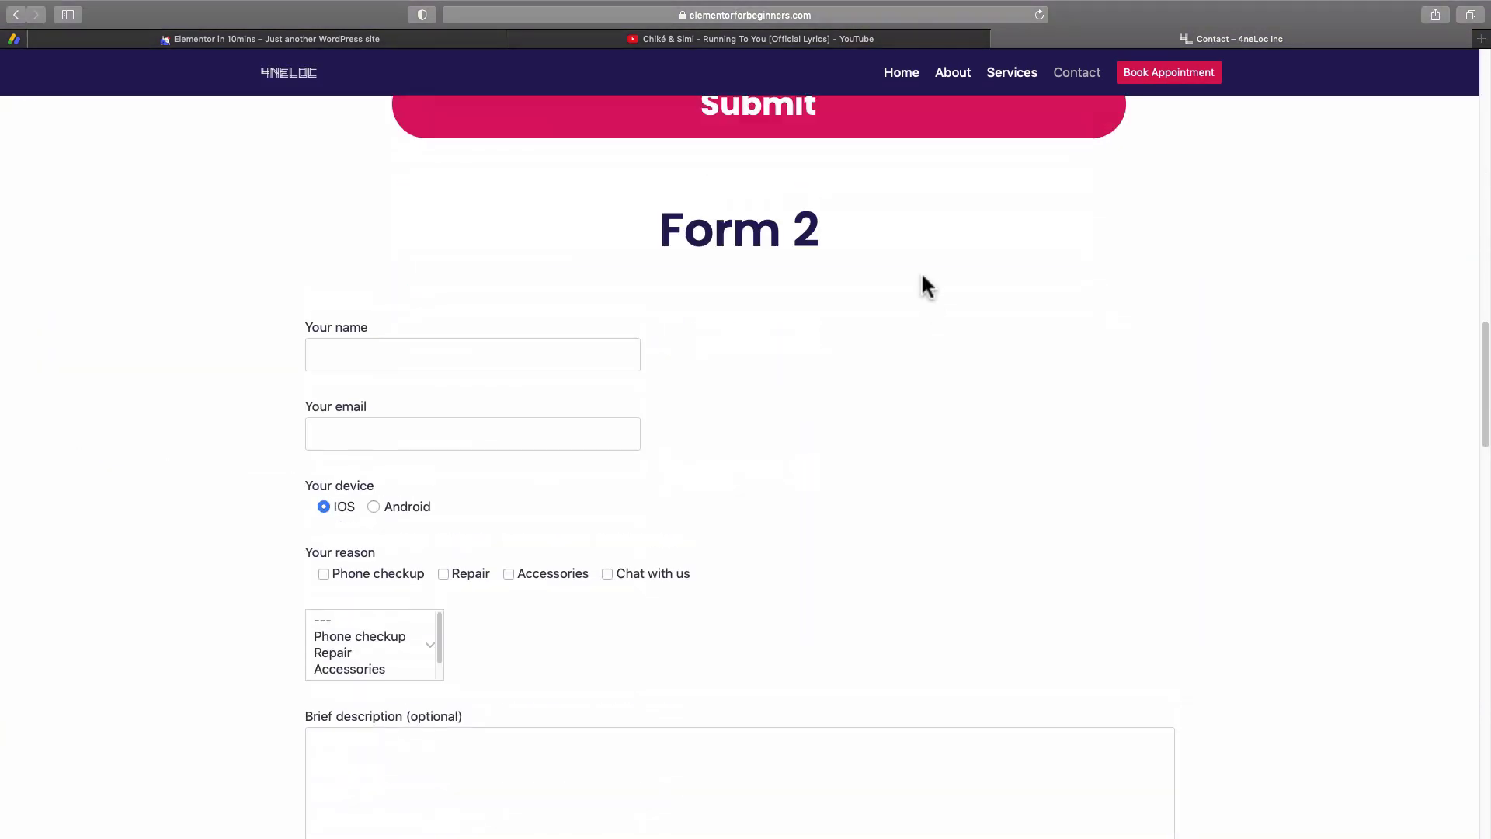
left_click(398, 354)
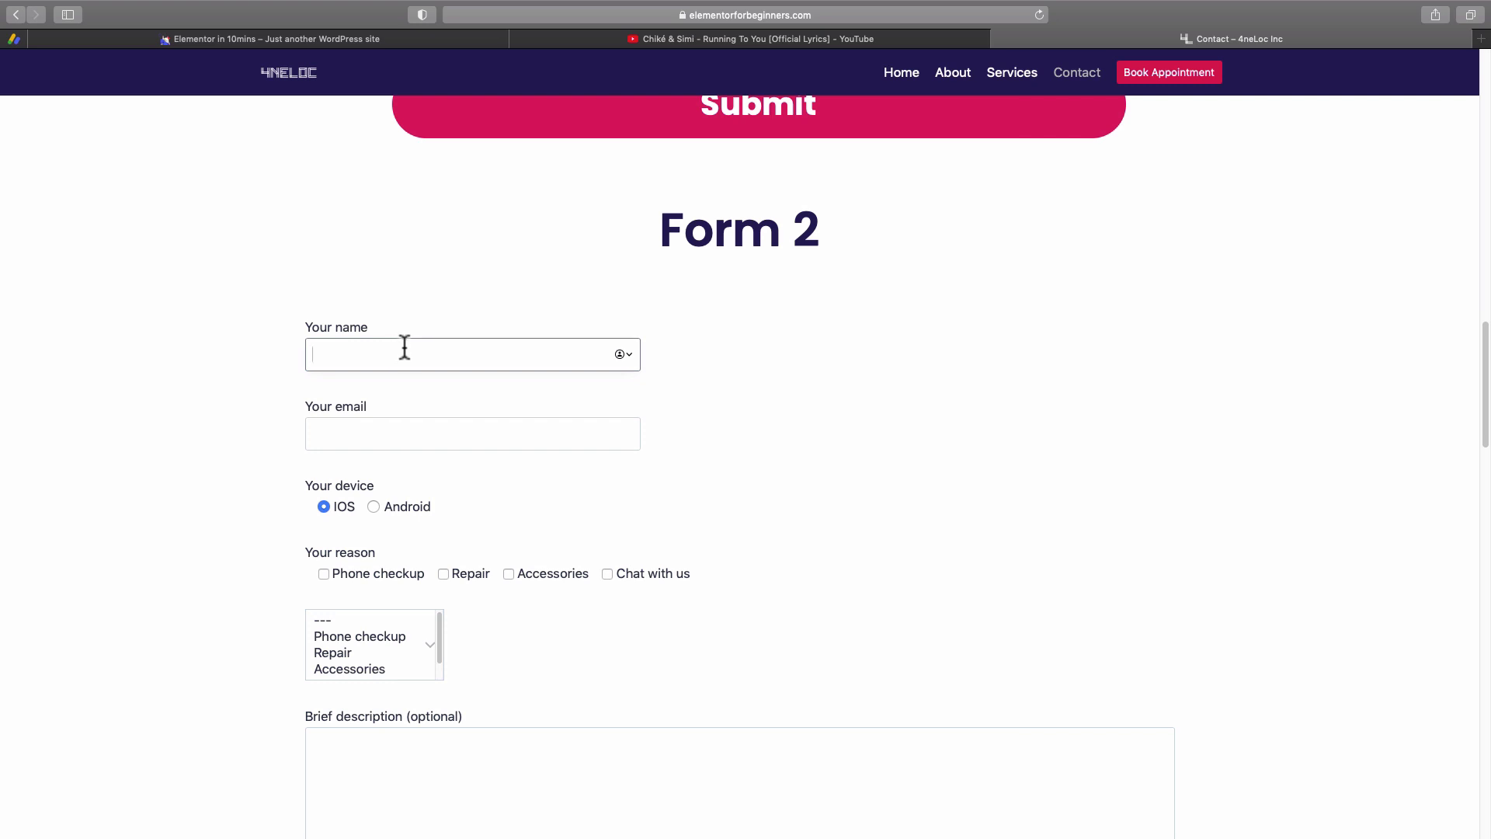
Enter a name and the sender's e-mail address in Form 2.
type("Tutor")
left_click(401, 435)
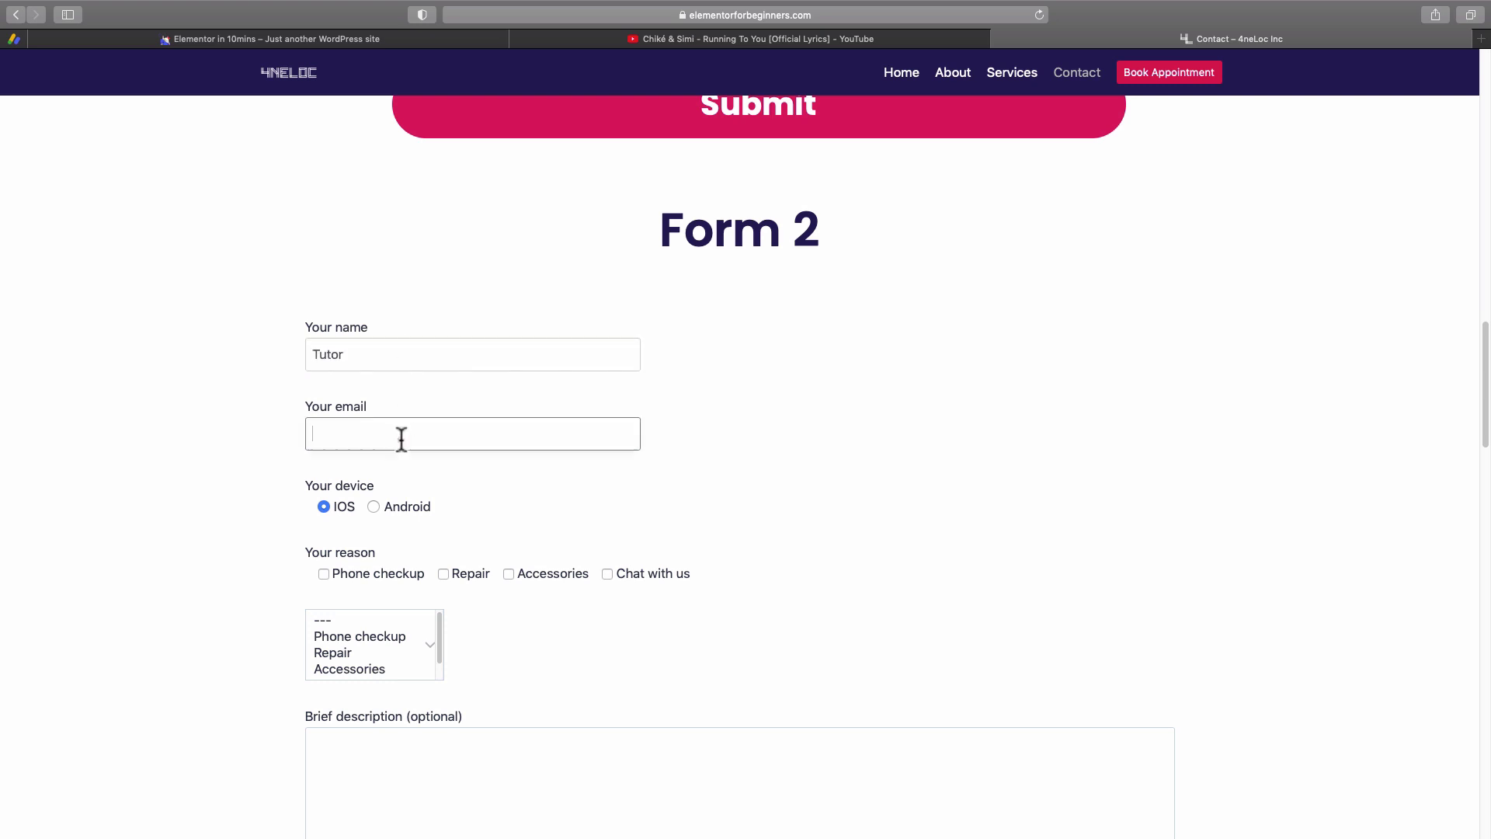
Choose IOS as the device and tick Phone checkup and Accessories as reasons.
scroll(379, 453, "down", 2)
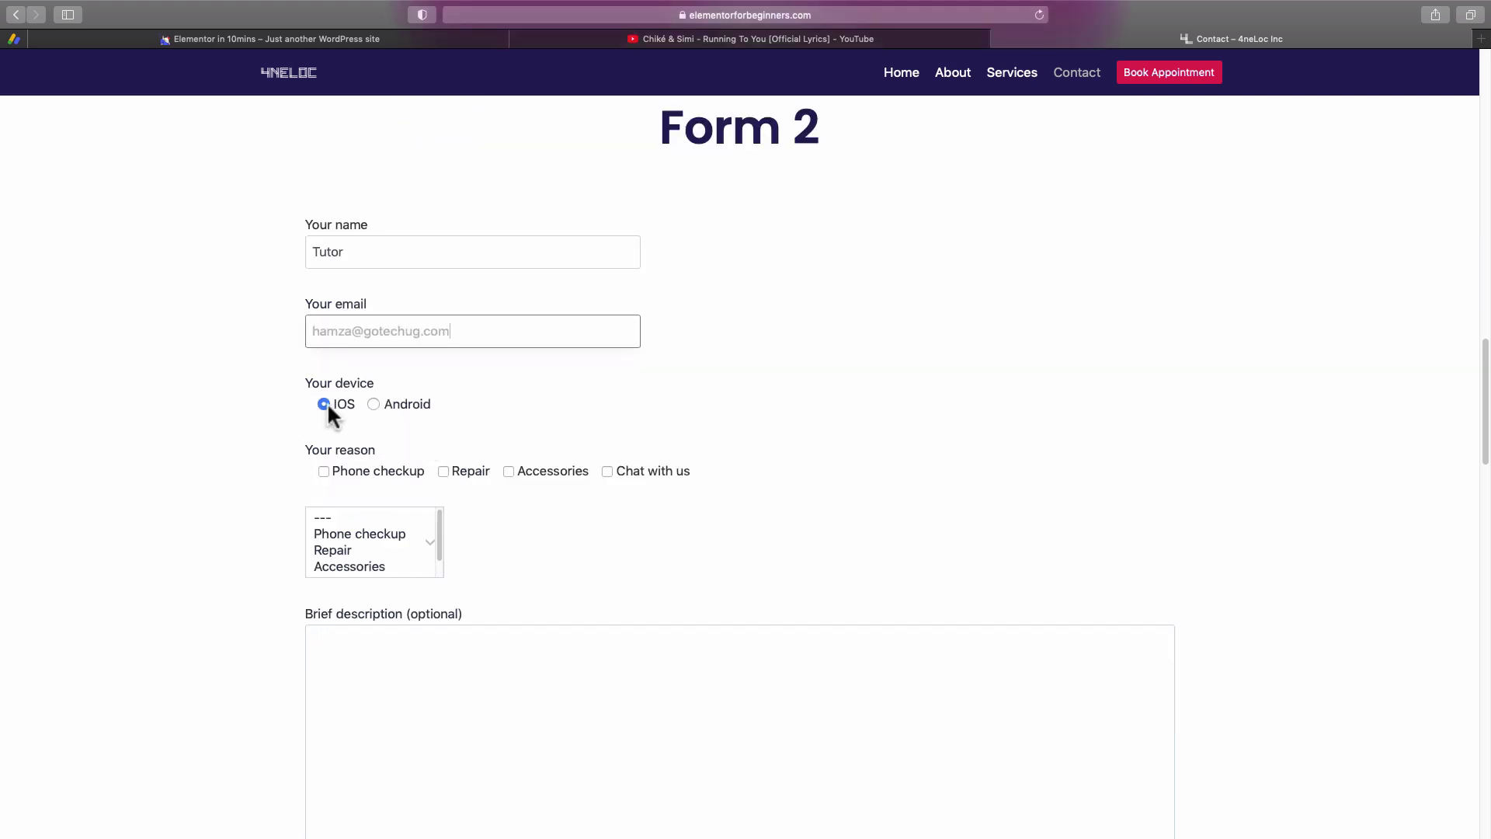
left_click(371, 401)
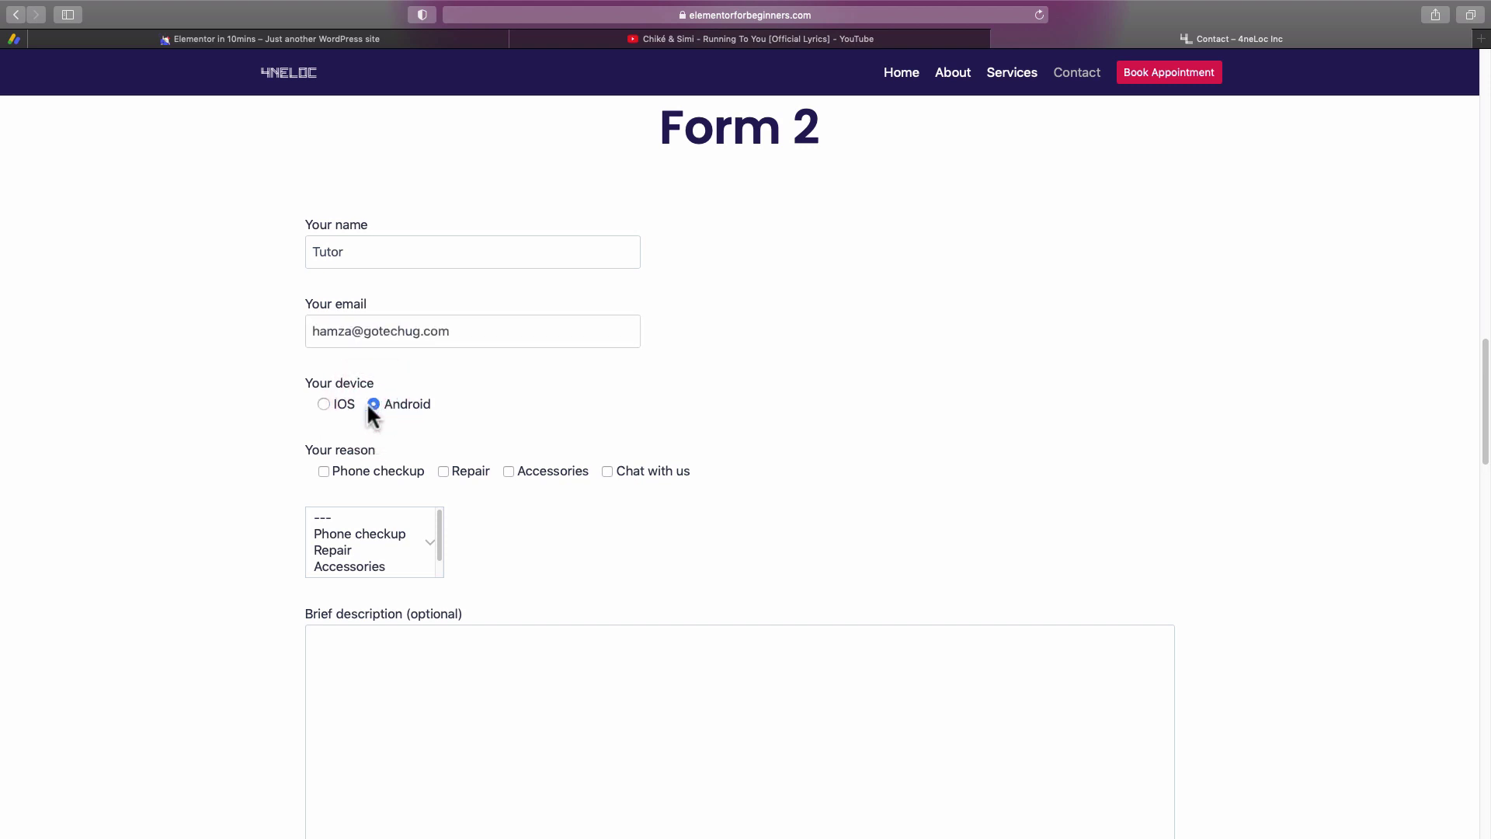
left_click(324, 404)
left_click(324, 471)
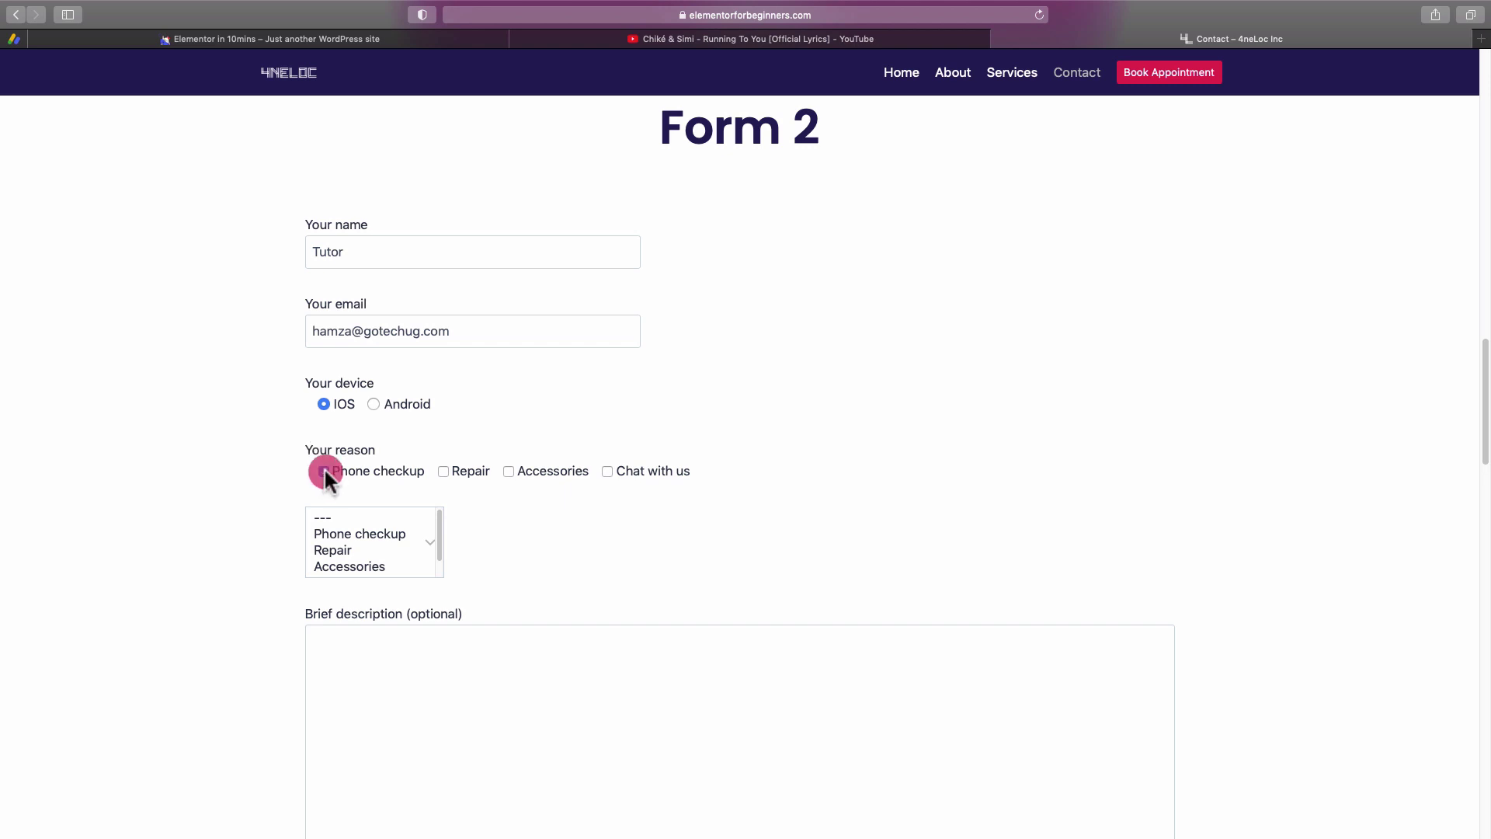
left_click(509, 470)
Write a brief description starting 'Hey team,' and enter the Zoom/WhatsApp contact number.
scroll(552, 508, "down", 2)
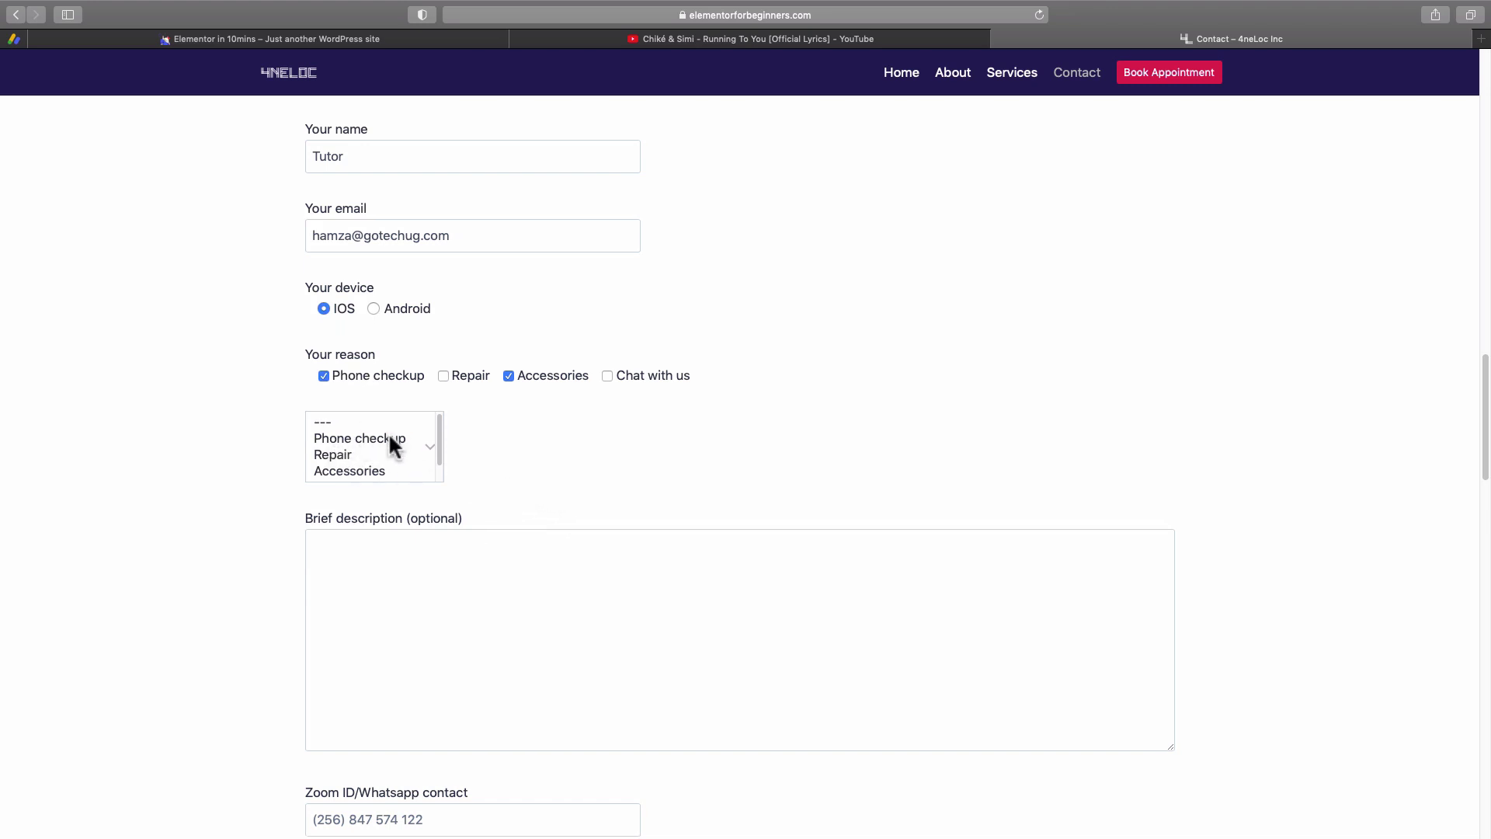
left_click_drag(439, 440, 440, 464)
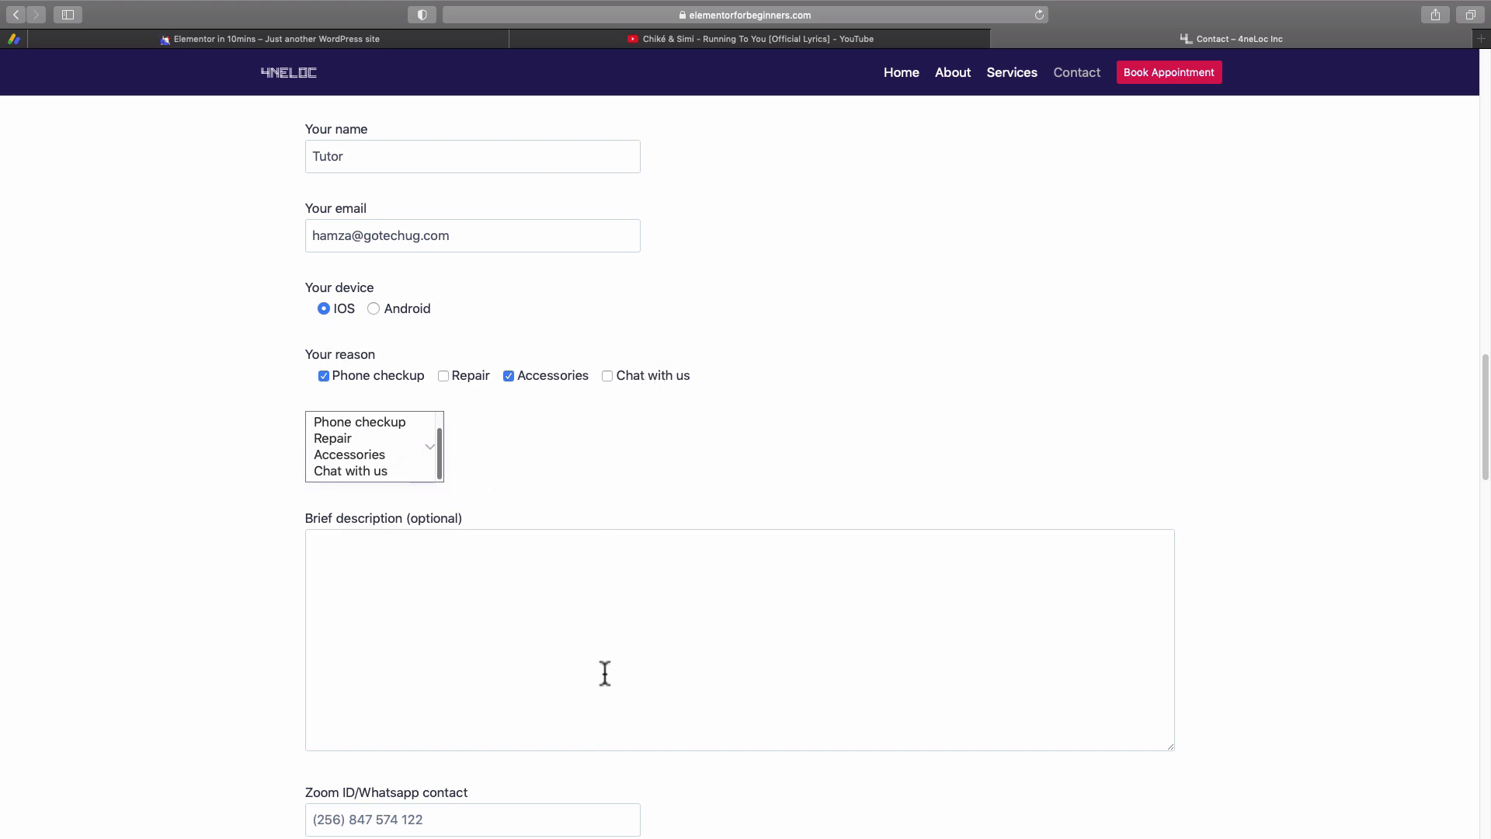
scroll(575, 606, "down", 1)
left_click(375, 519)
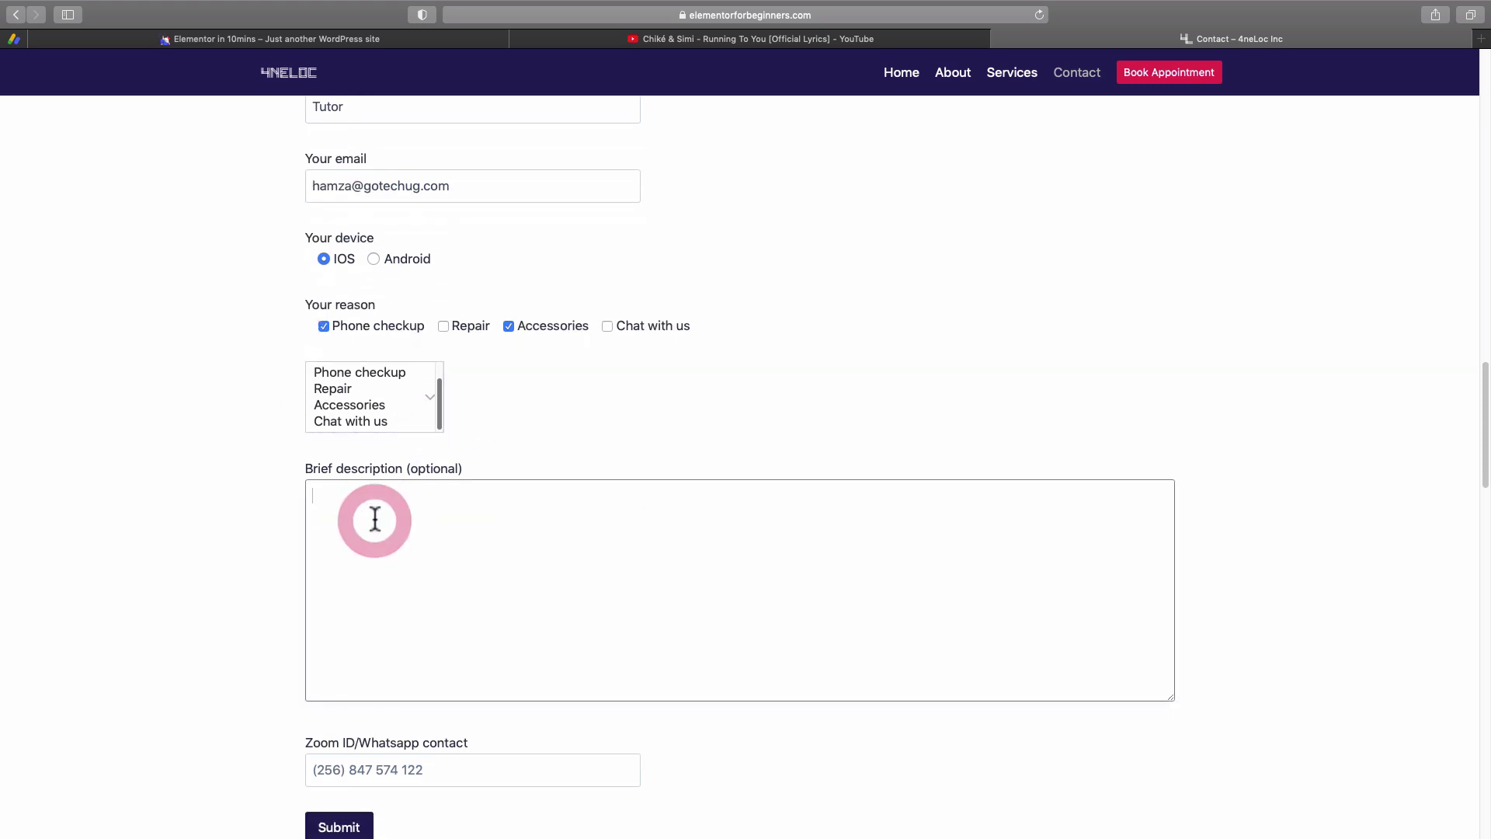
scroll(376, 501, "down", 1)
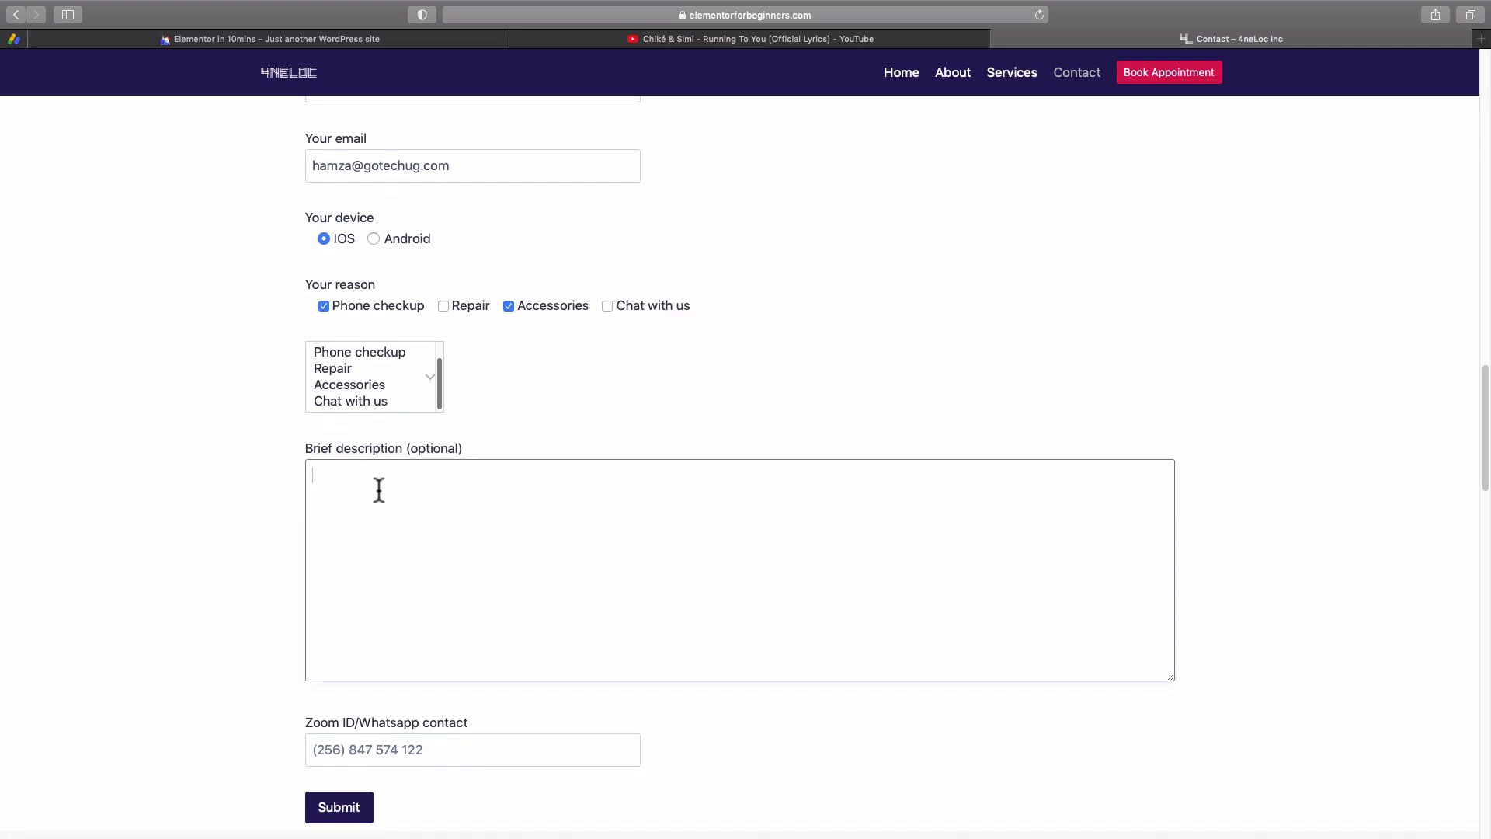
type("Hey team,")
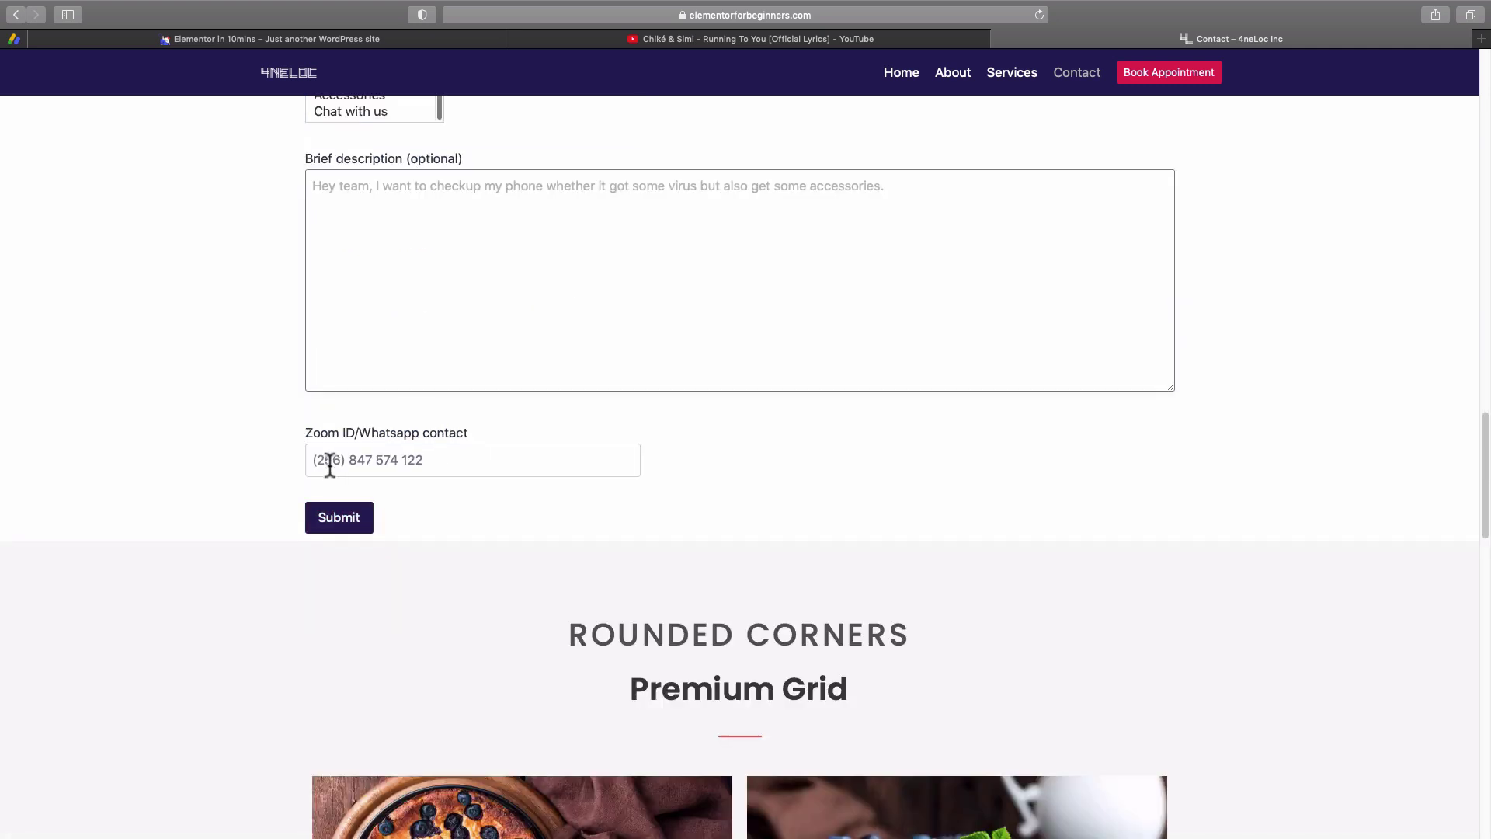
left_click(330, 461)
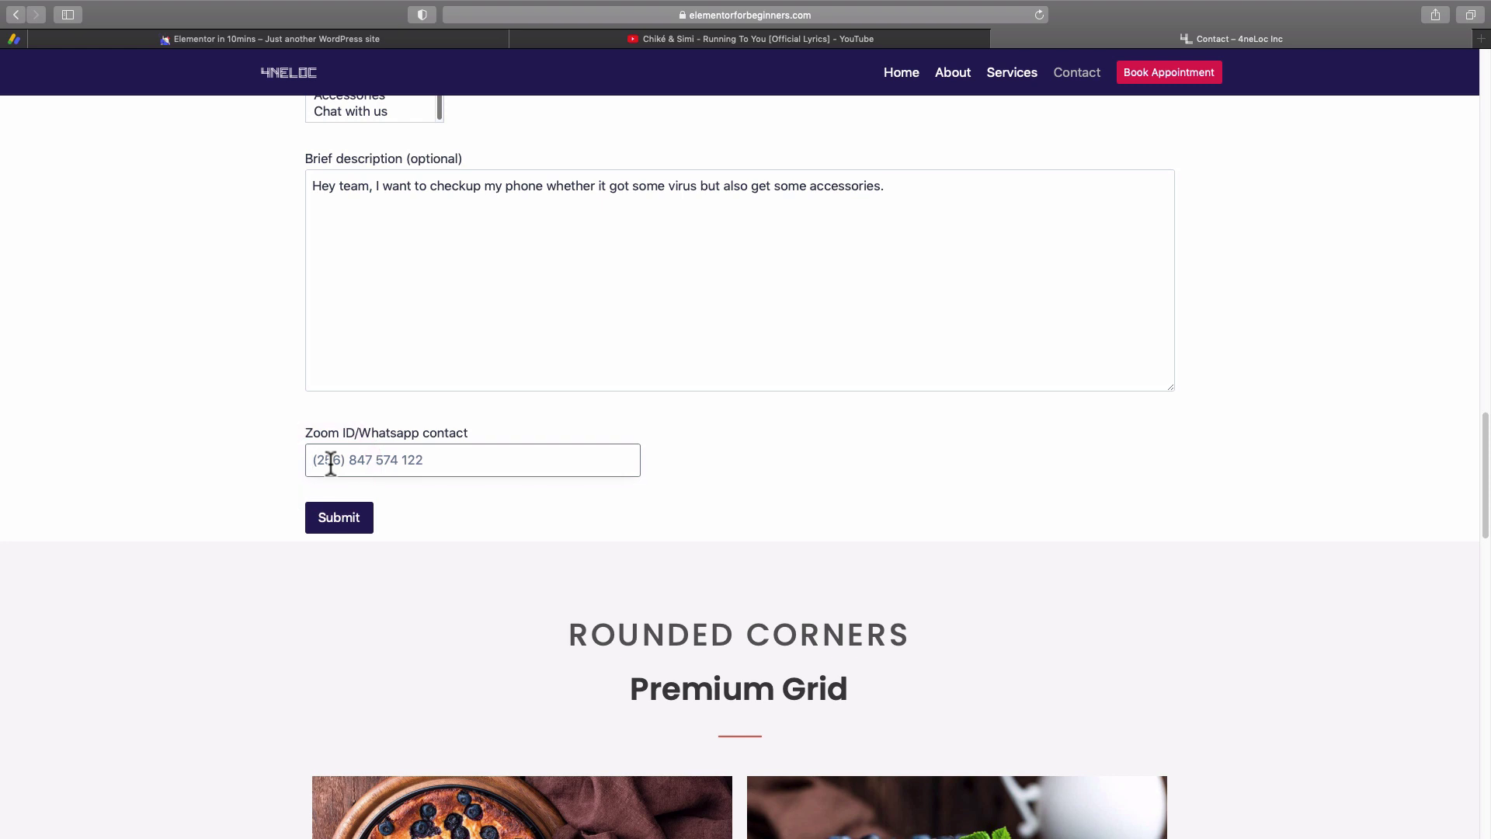
Submit Form 2, confirm the 'sent successfully' message, then switch to the Gmail inbox.
left_click(337, 520)
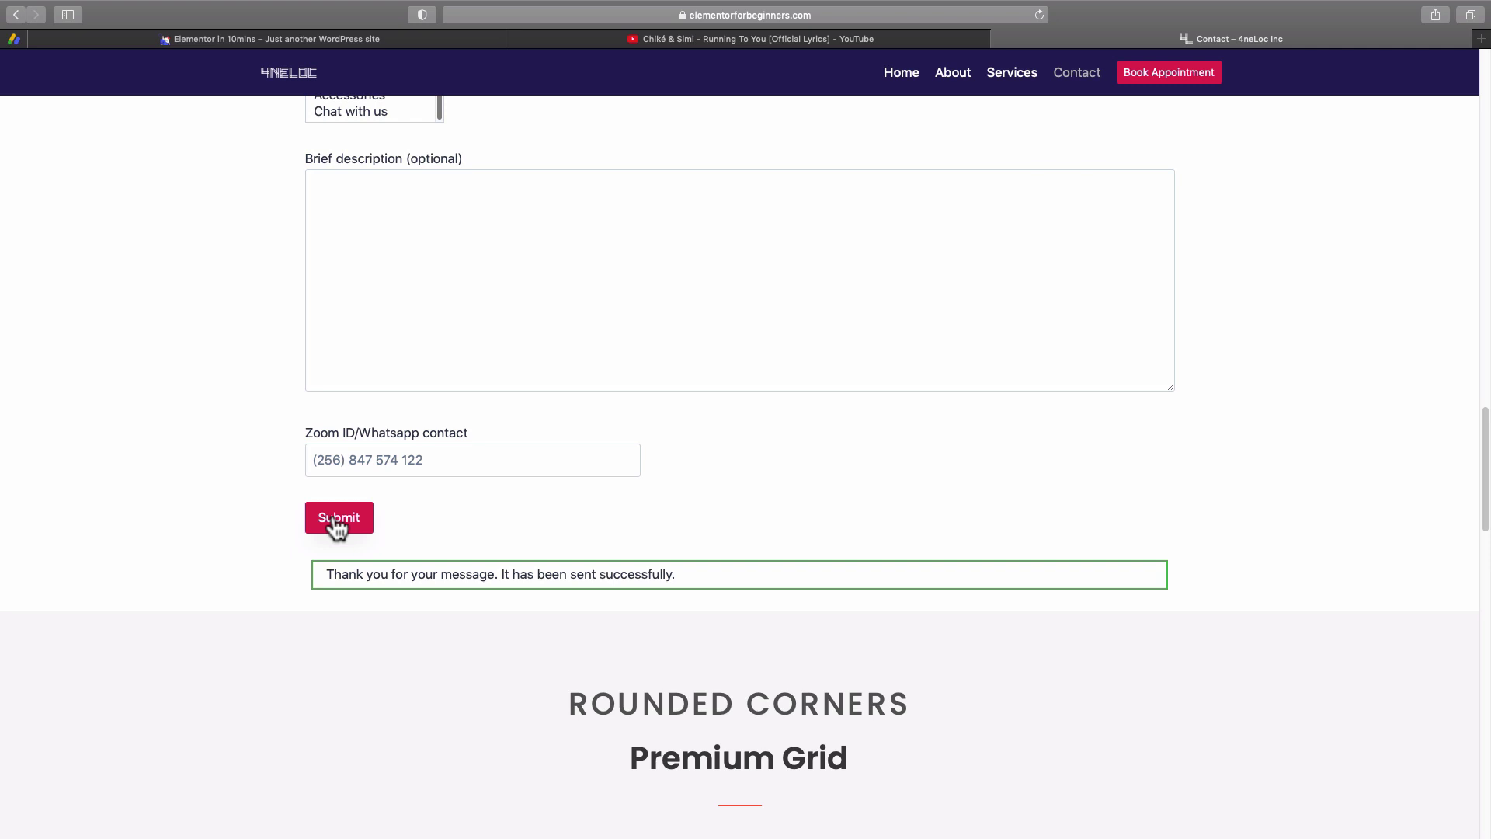
scroll(335, 526, "up", 6)
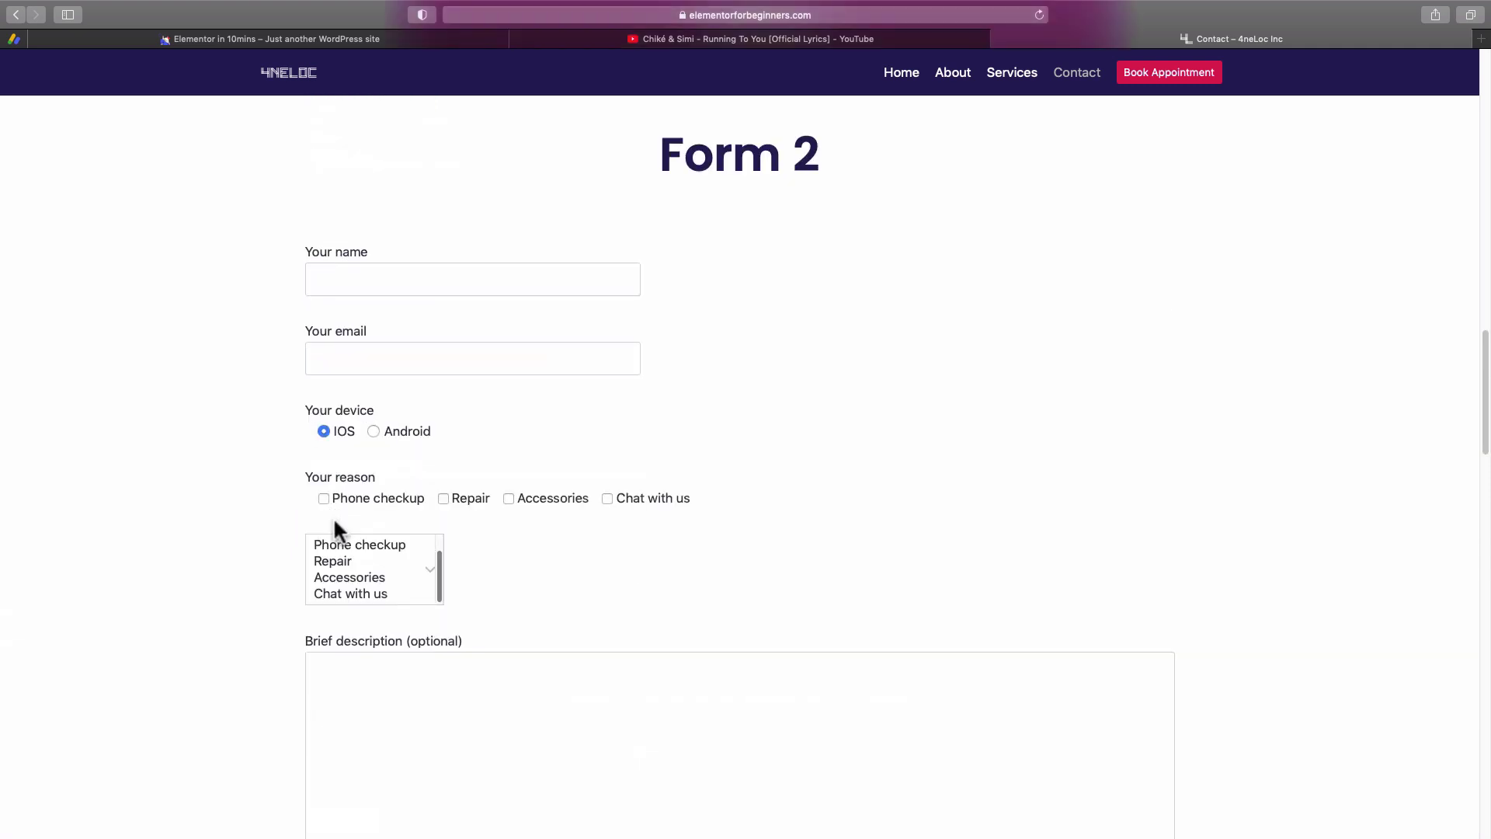
left_click(316, 358)
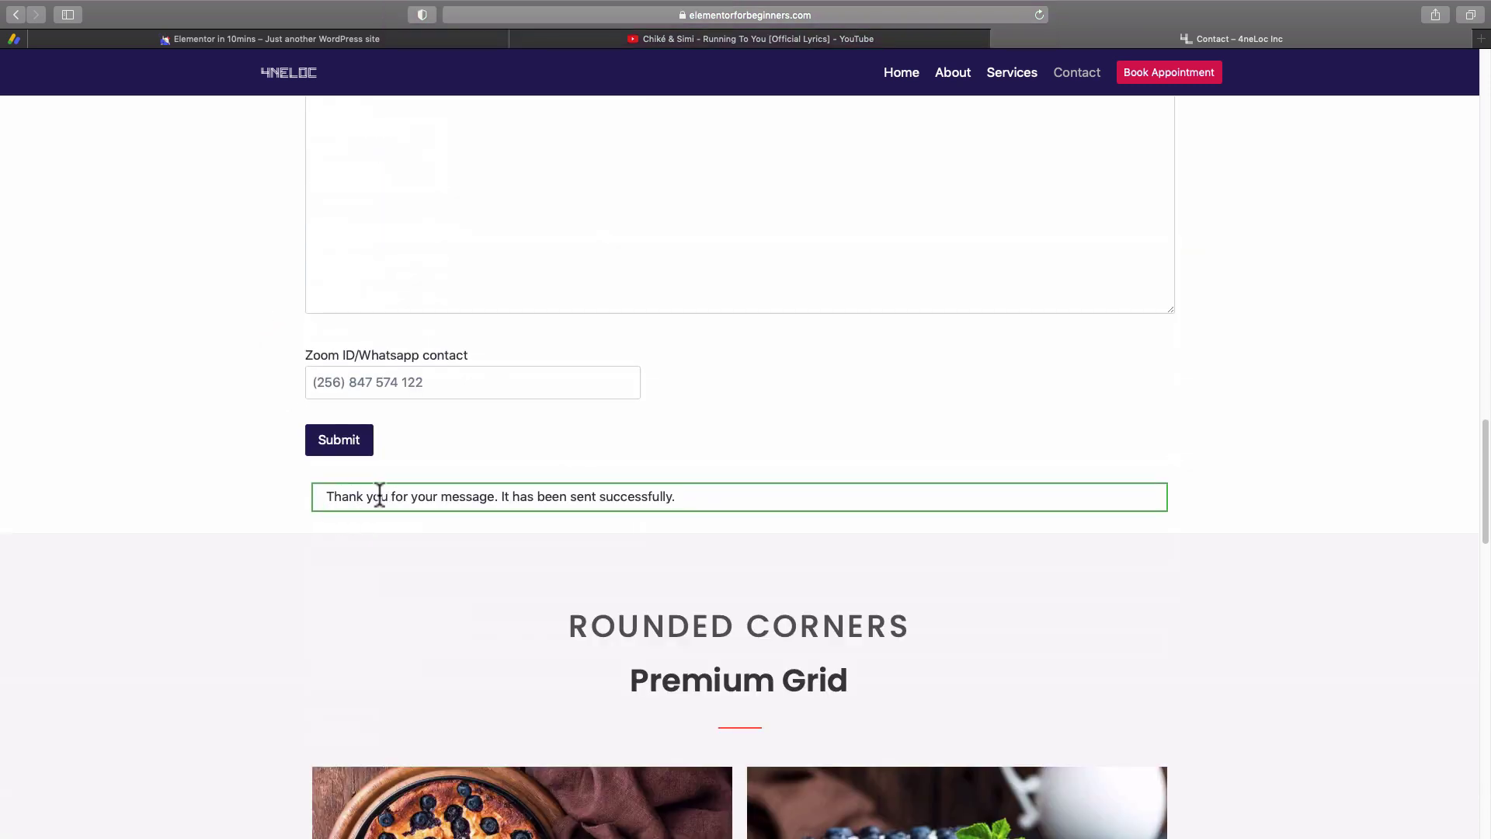
left_click_drag(601, 496, 672, 497)
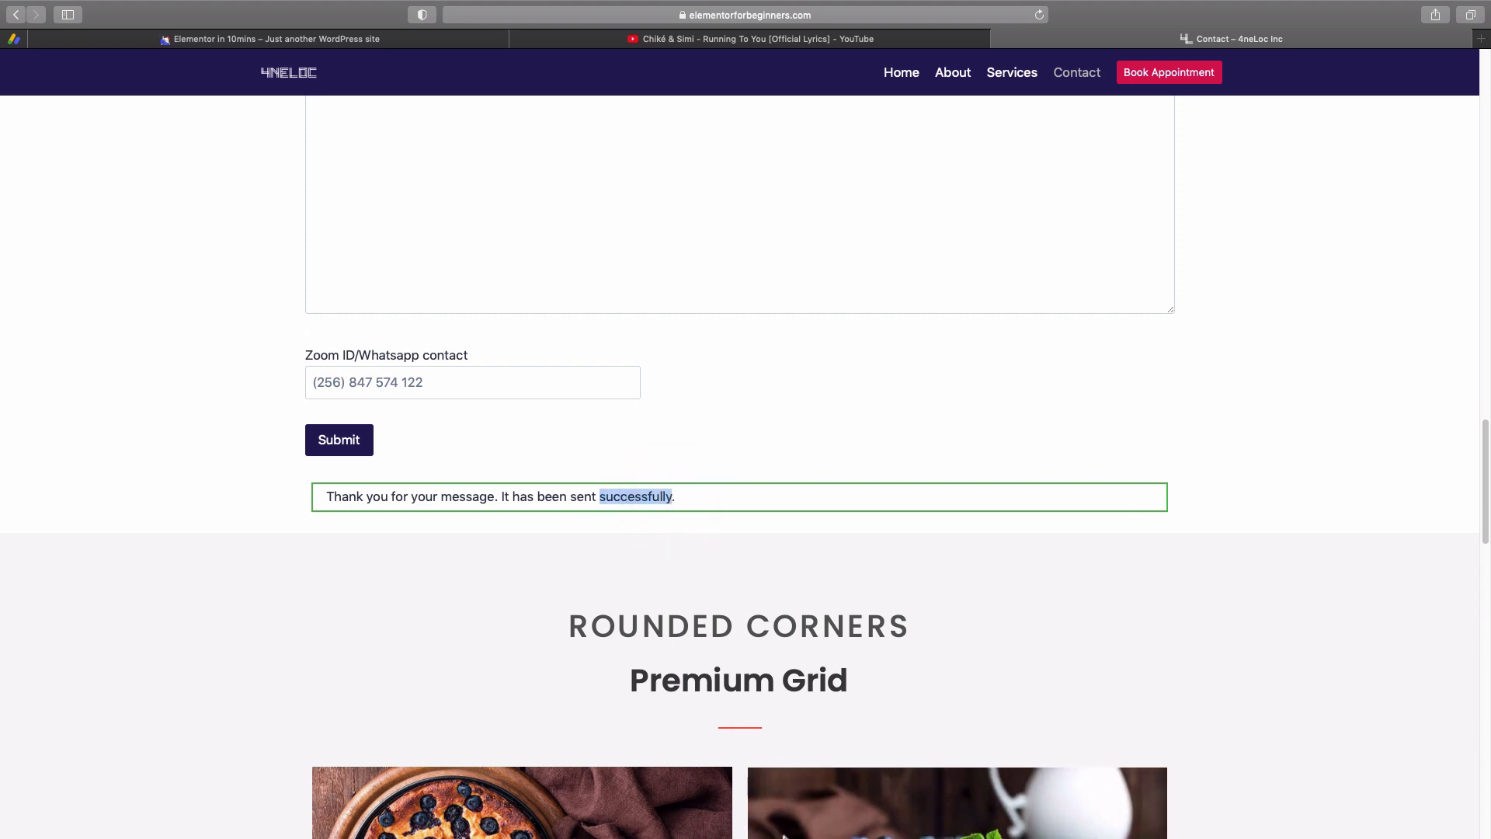
mouse_move(787, 832)
left_click(827, 815)
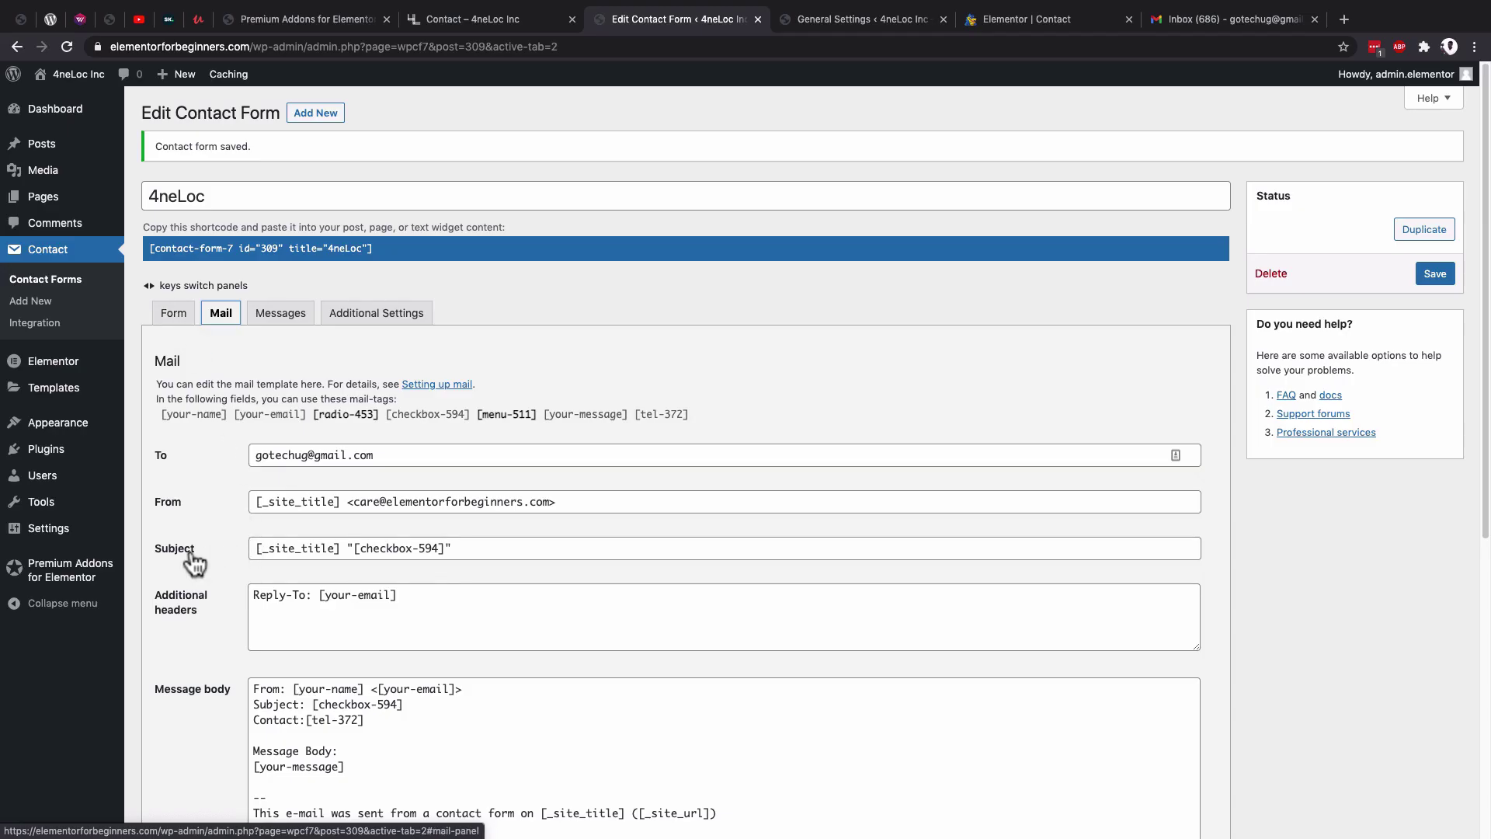
Check the checkbox tag in the mail Subject and the Form 2 layout, then return to Gmail.
left_click_drag(368, 548, 433, 549)
left_click(1013, 23)
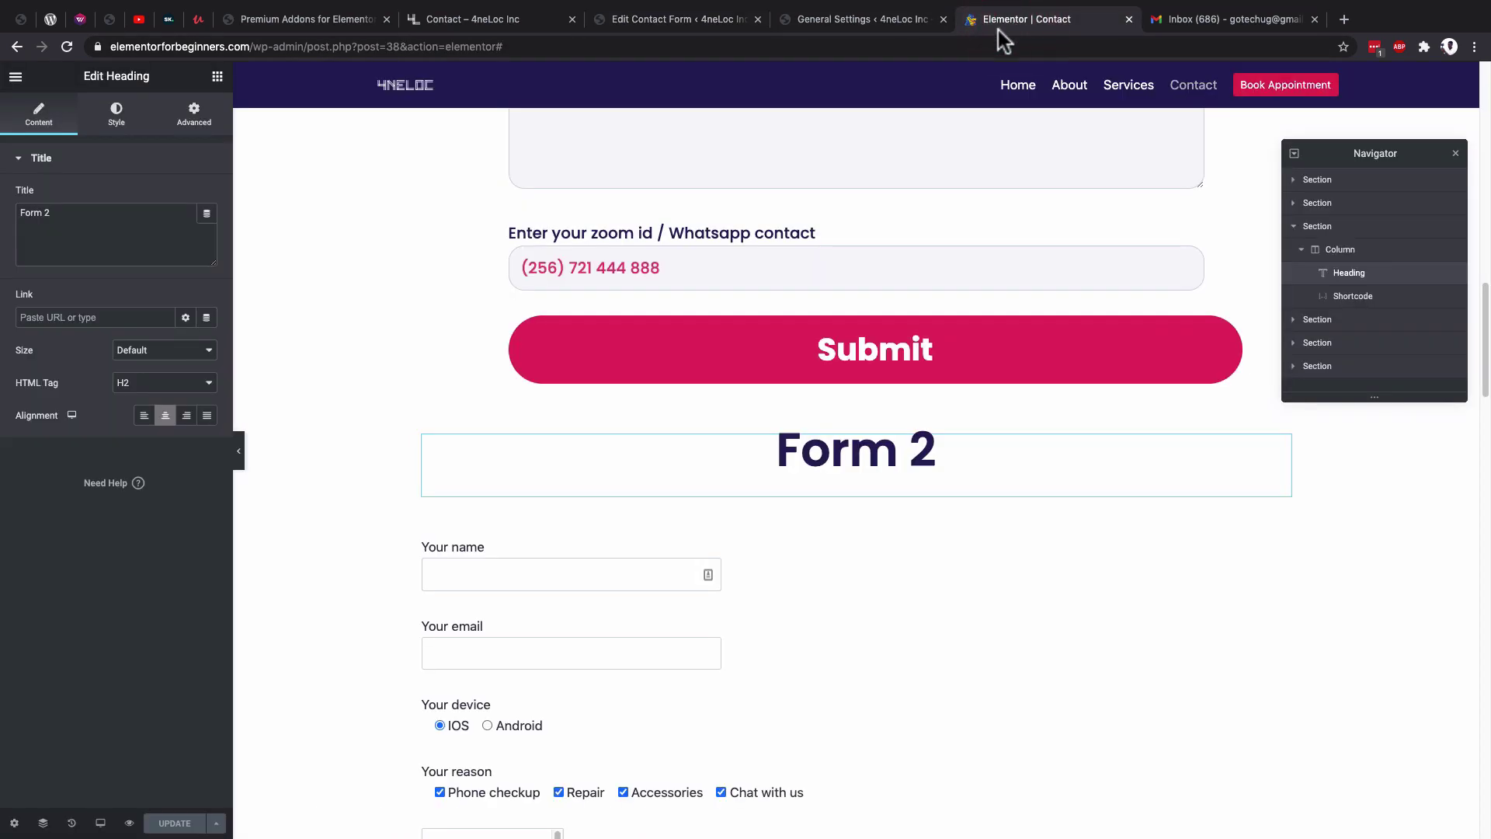
scroll(635, 590, "down", 3)
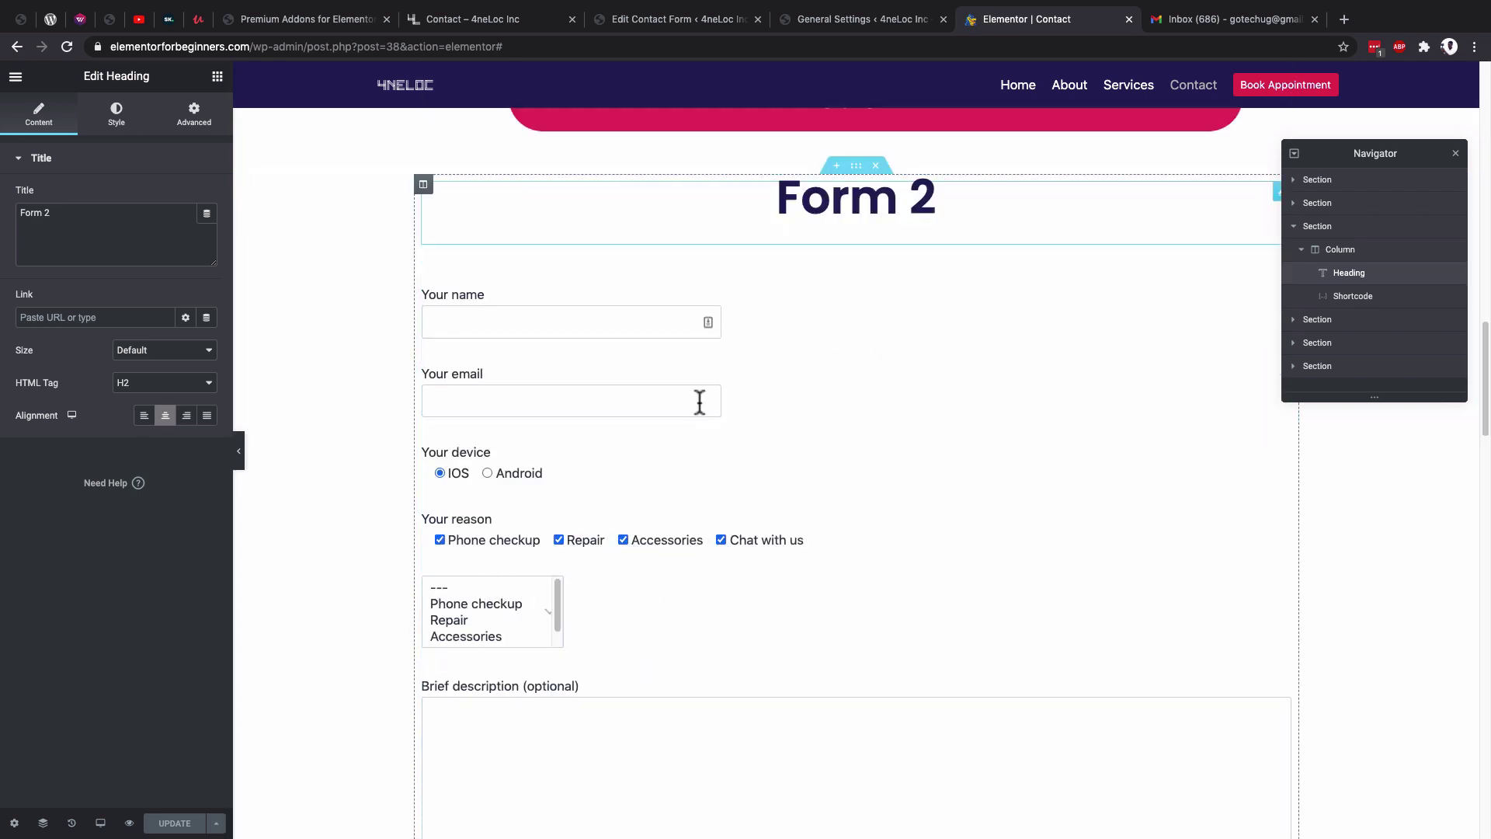
left_click(1243, 19)
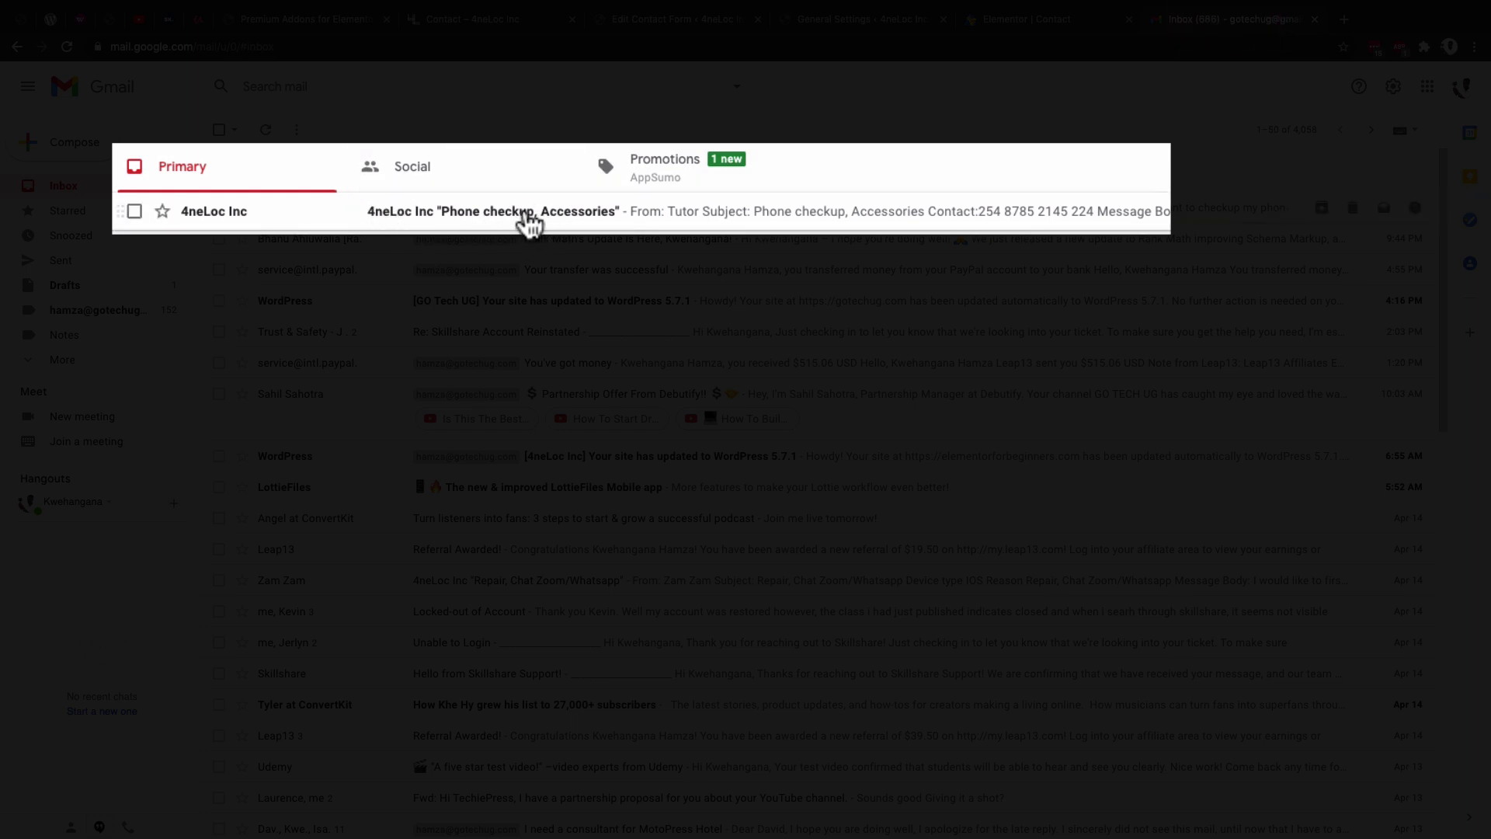
Open the 4neLoc Inc email and check its 'Phone checkup, Accessories' subject and contact number.
left_click(529, 219)
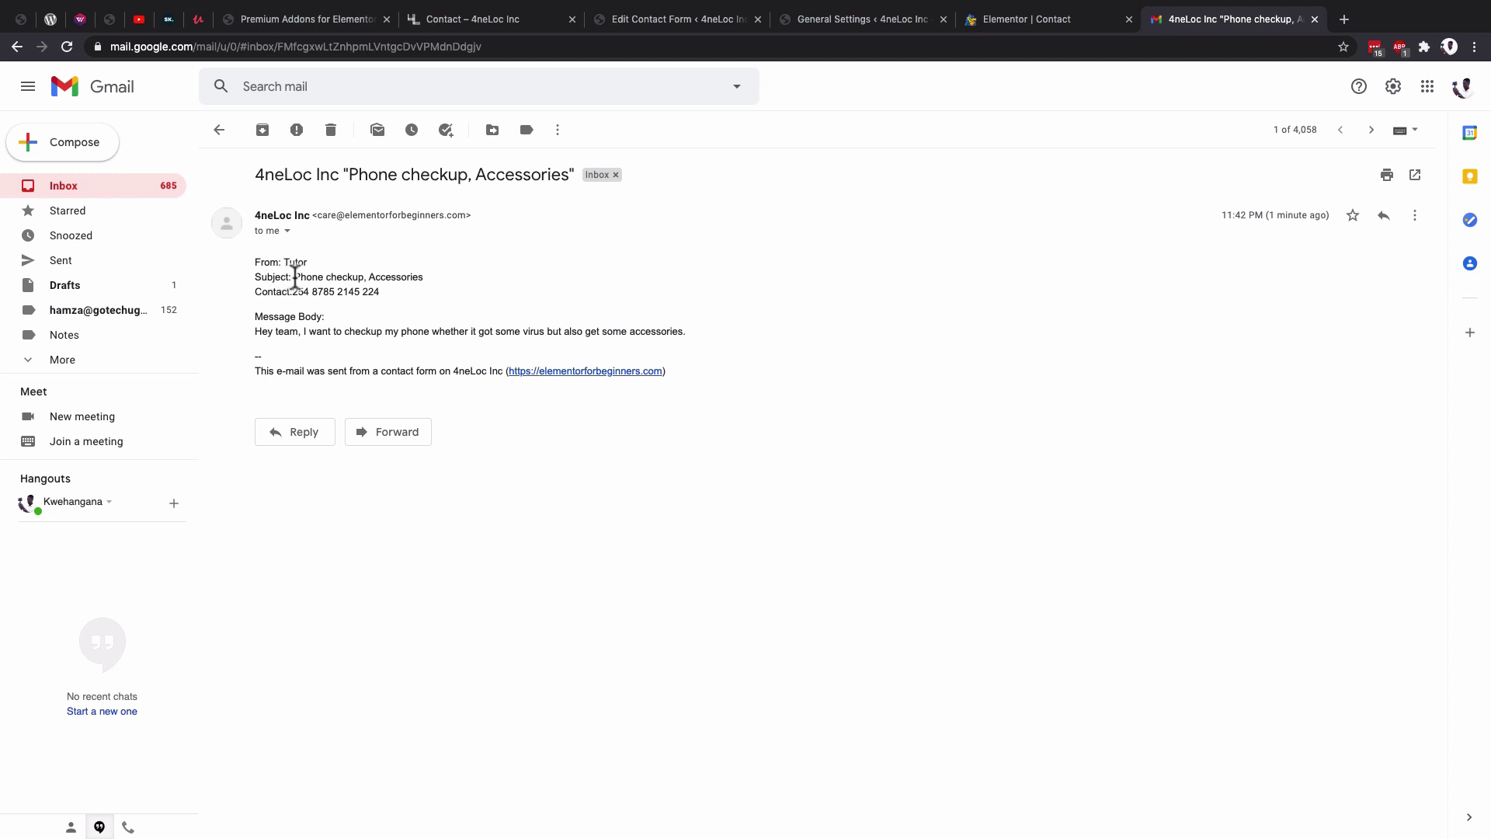
left_click_drag(294, 276, 423, 278)
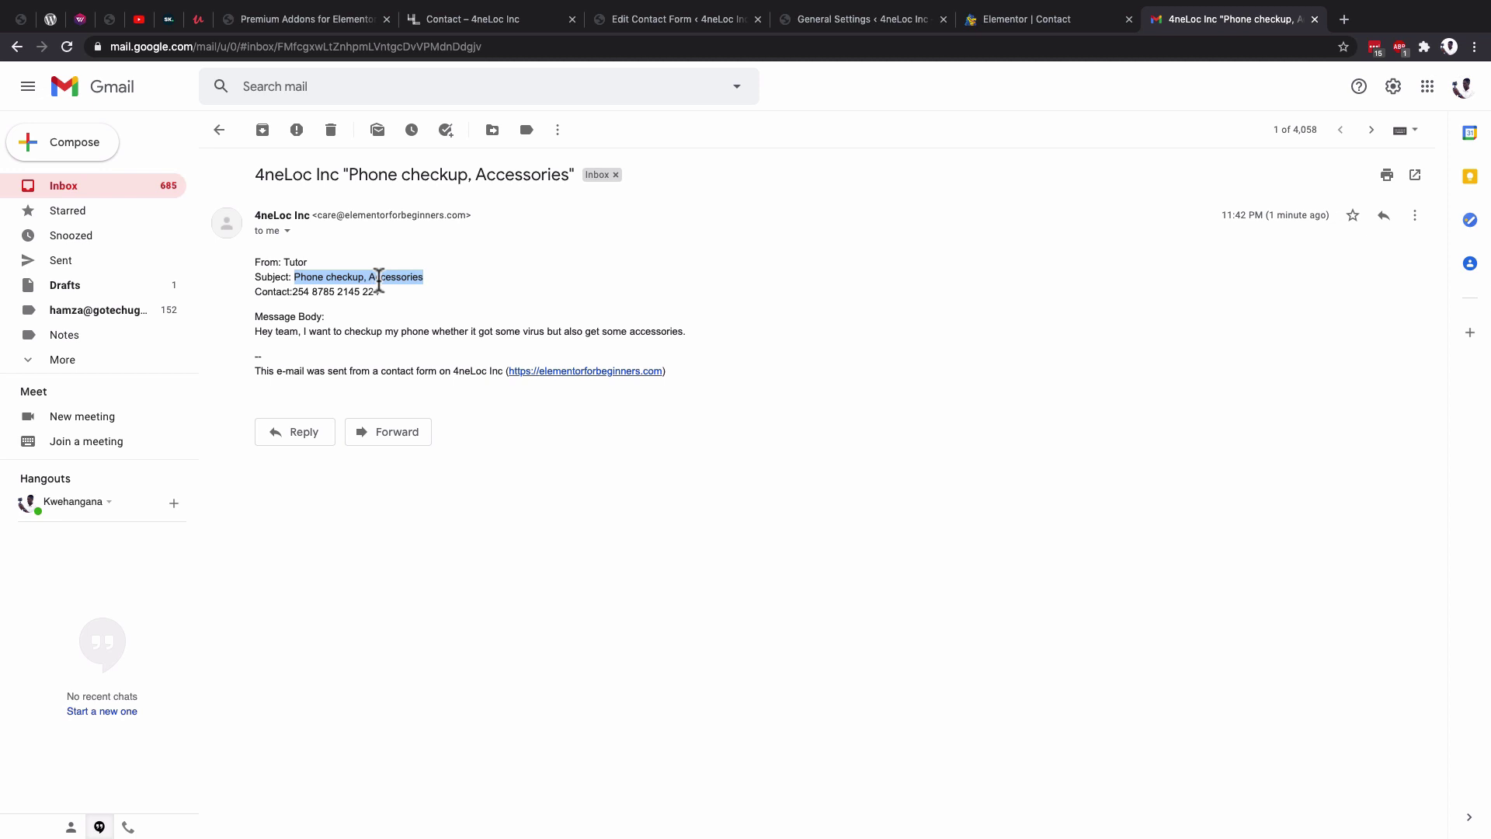
left_click(298, 293)
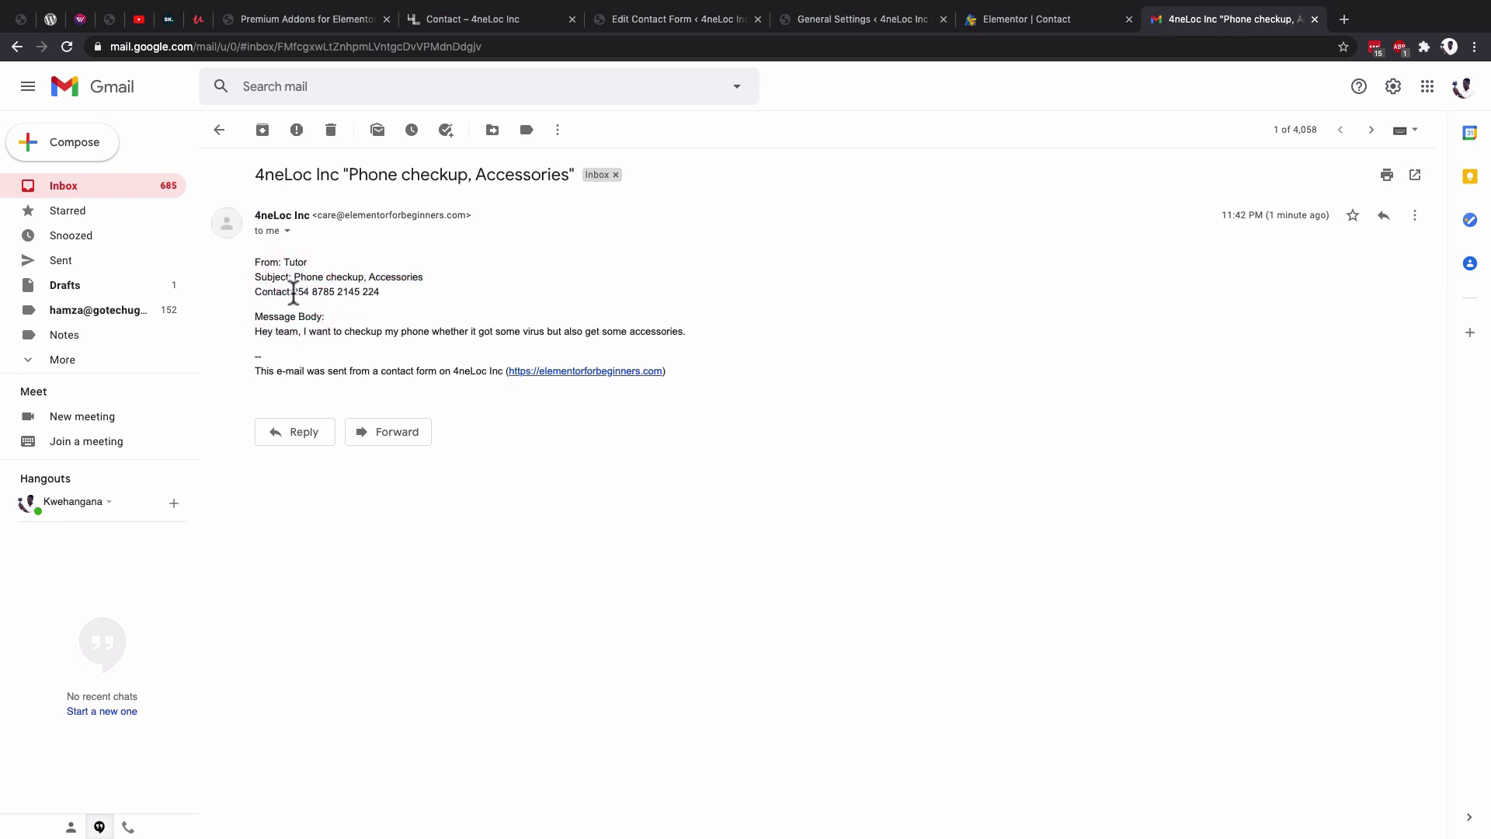
left_click_drag(293, 293, 384, 299)
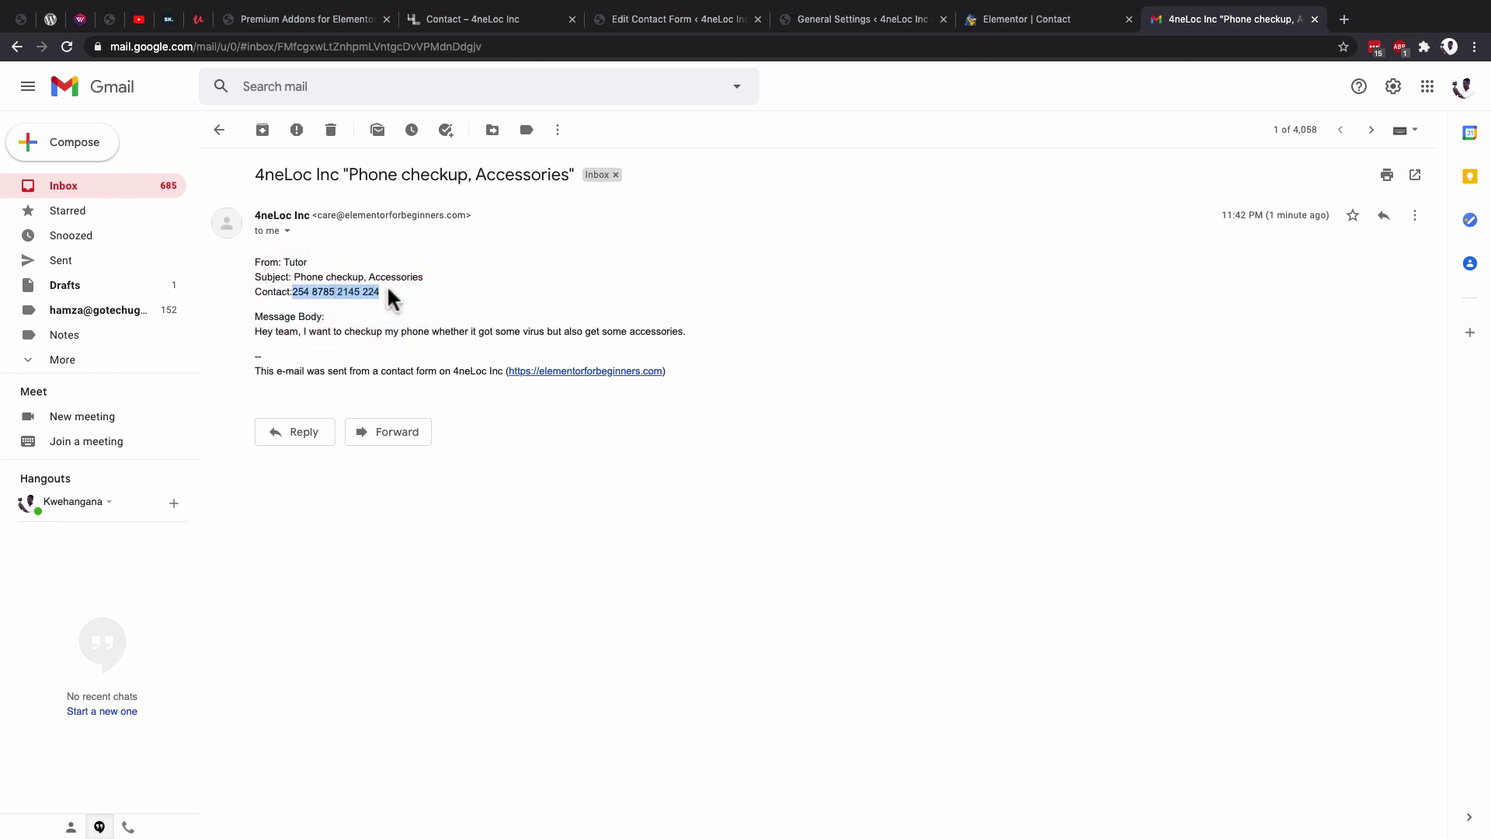
left_click(283, 334)
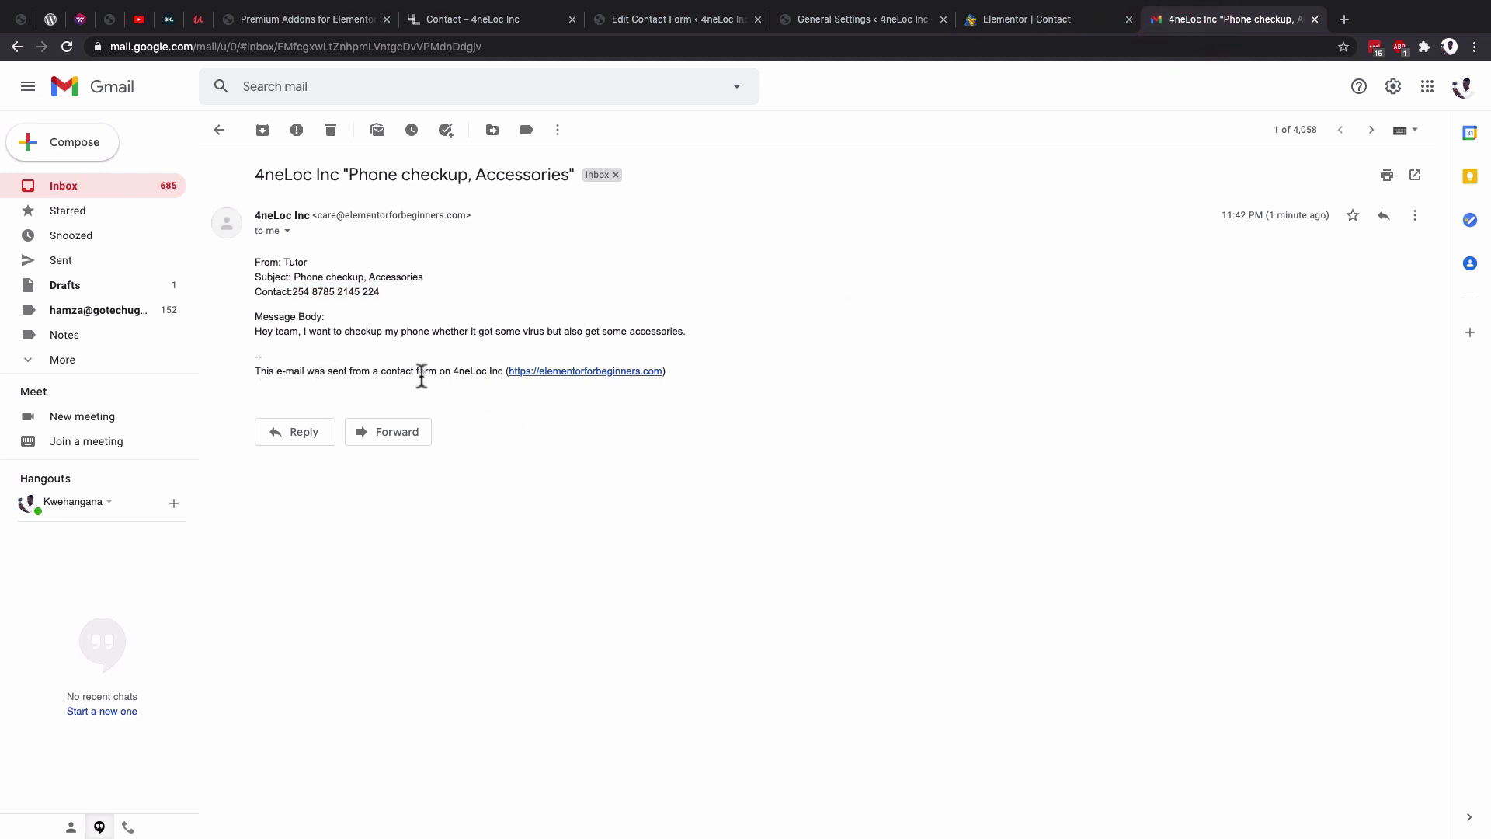
Compare the email's footer site link with the footer line in the form's message body.
left_click_drag(553, 371, 666, 371)
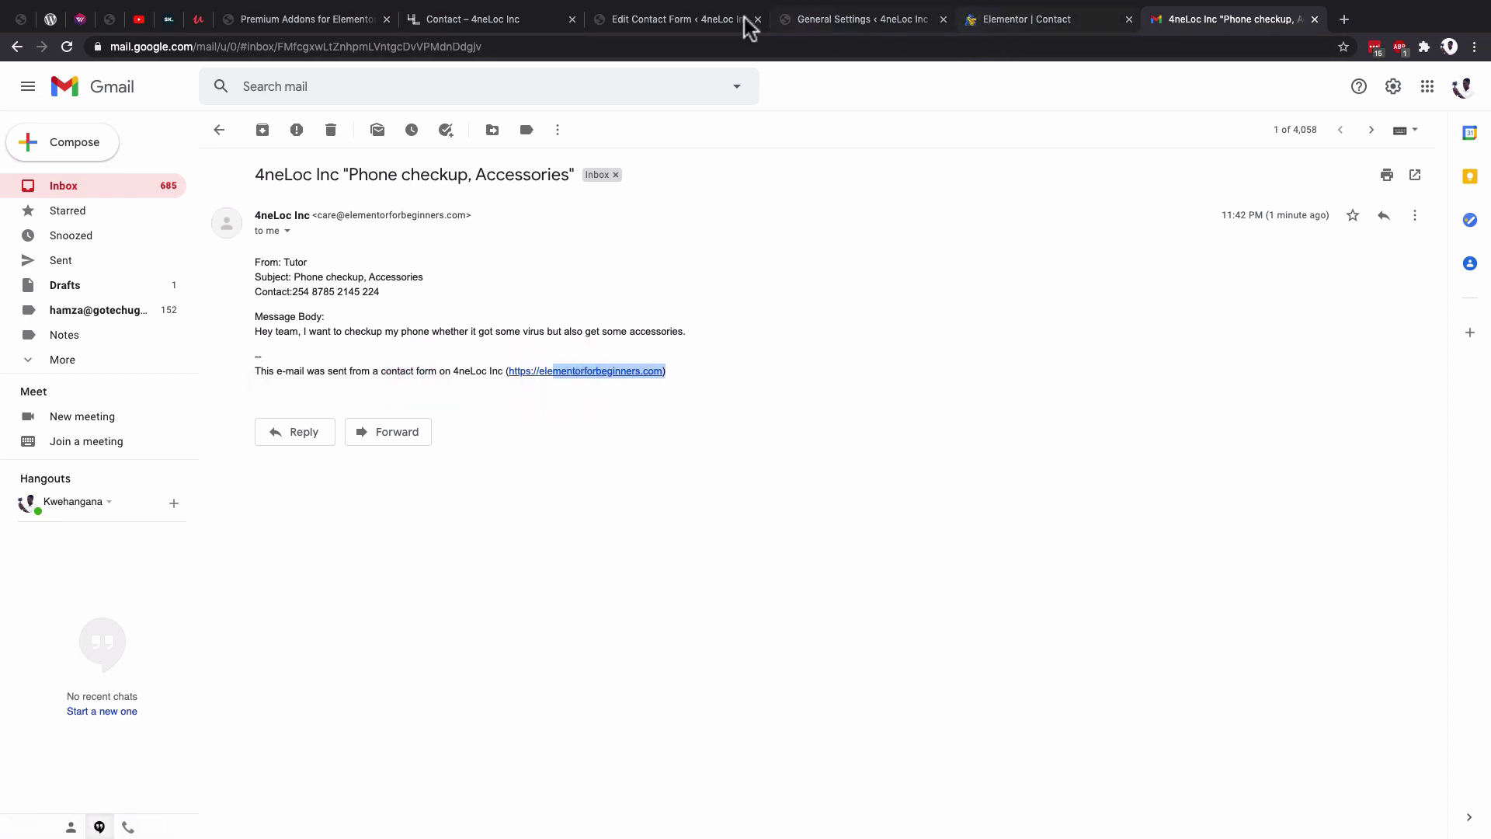
left_click(734, 19)
triple_click(303, 606)
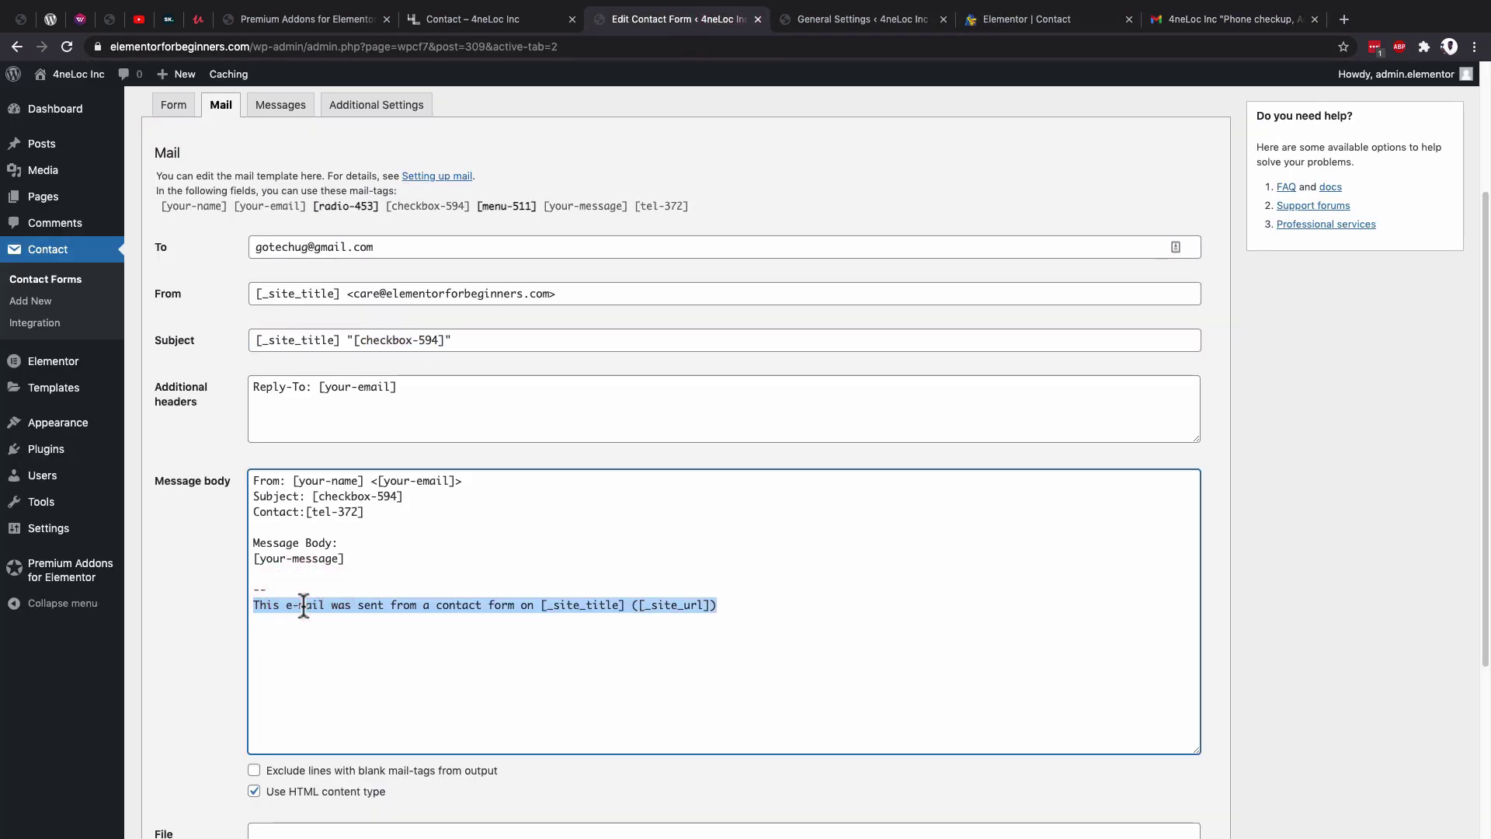
Review the form's response Messages settings, then close the Gmail tab.
scroll(303, 606, "down", 2)
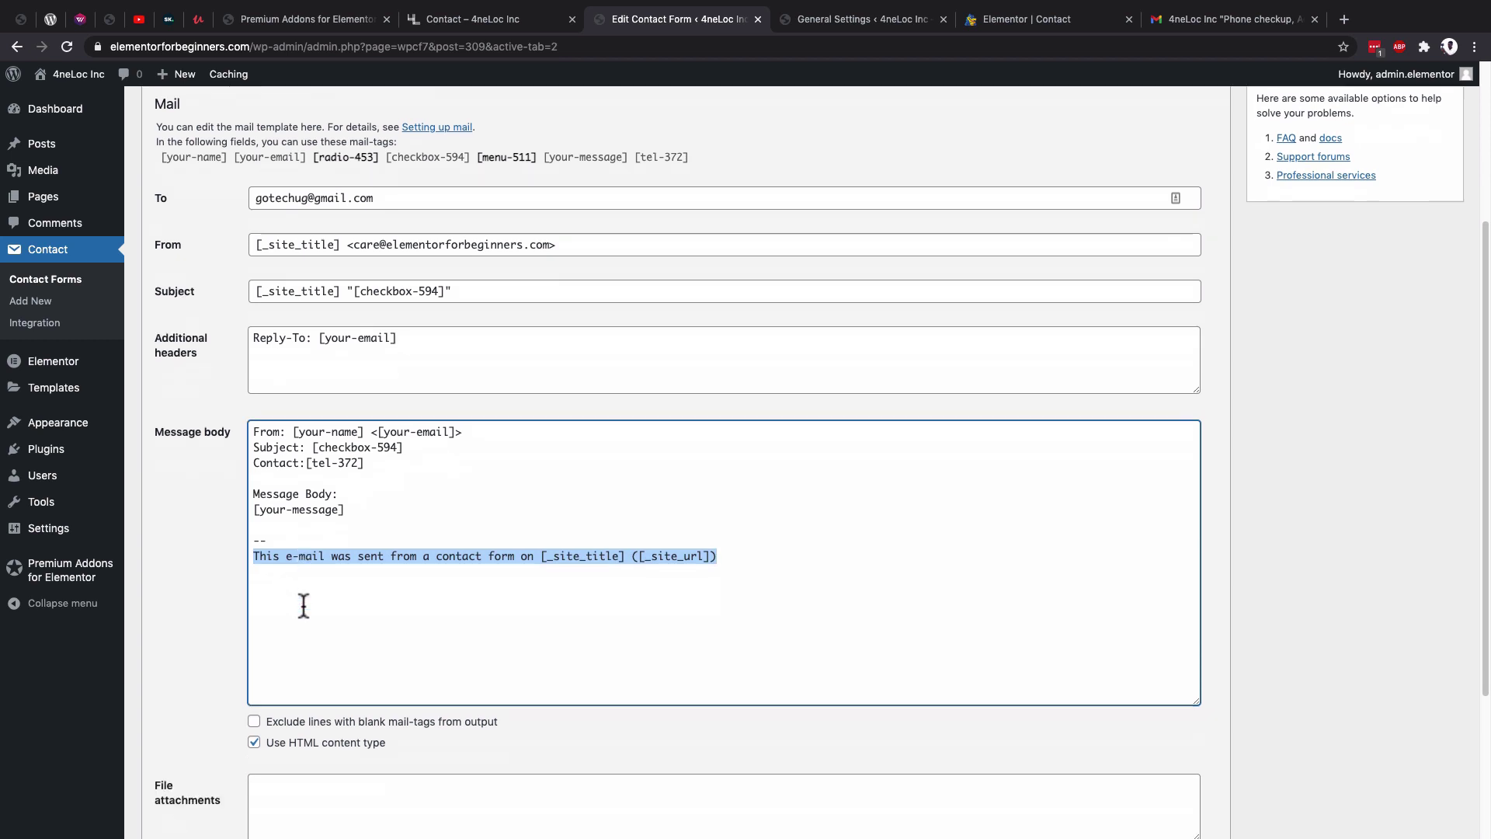
scroll(303, 606, "up", 5)
left_click(277, 316)
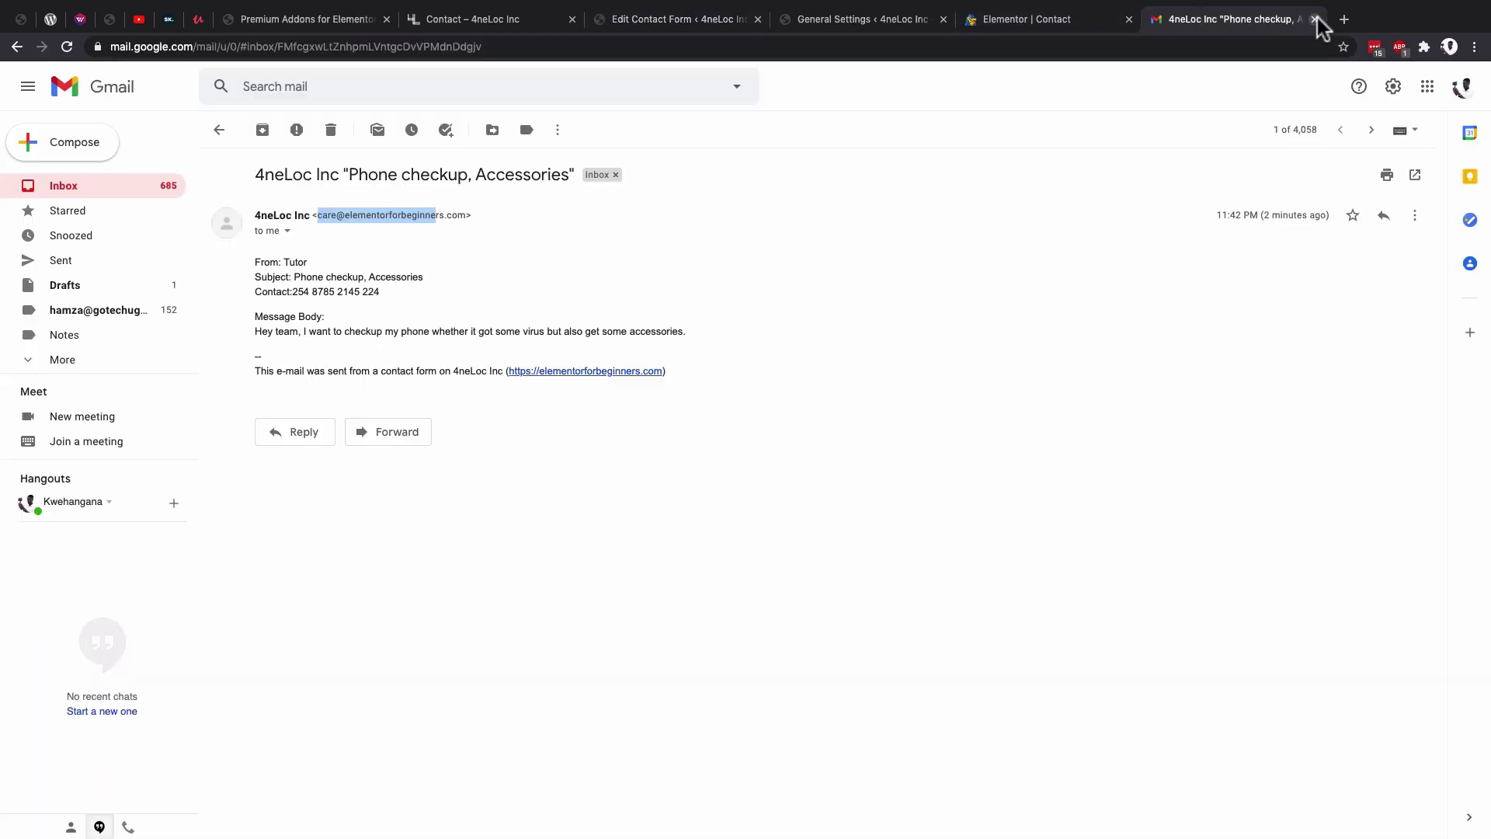
left_click(1243, 20)
left_click(1312, 19)
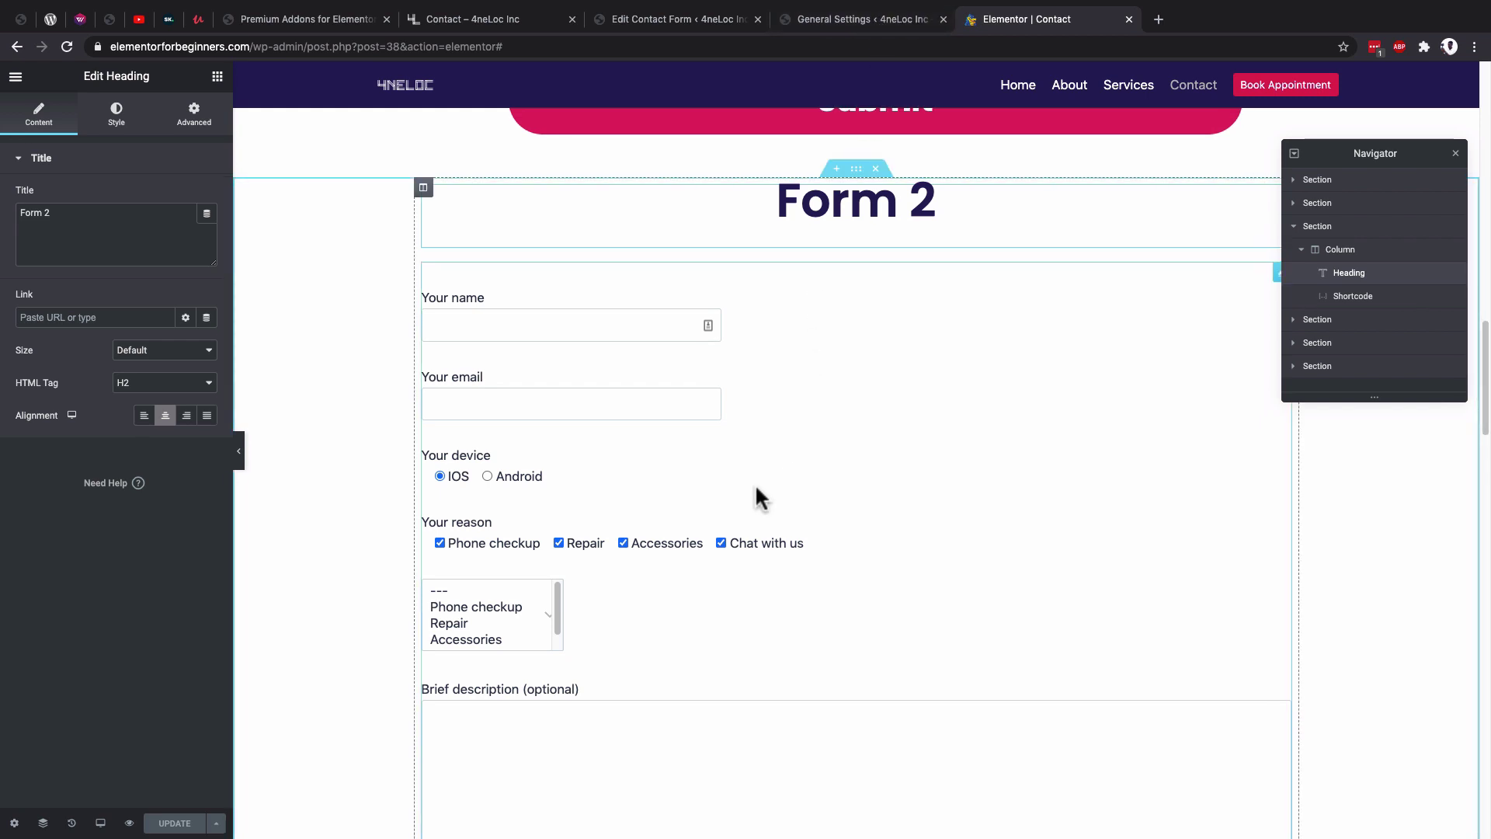
Duplicate the Form 2 section and delete the shortcode form from the copy.
scroll(755, 489, "up", 1)
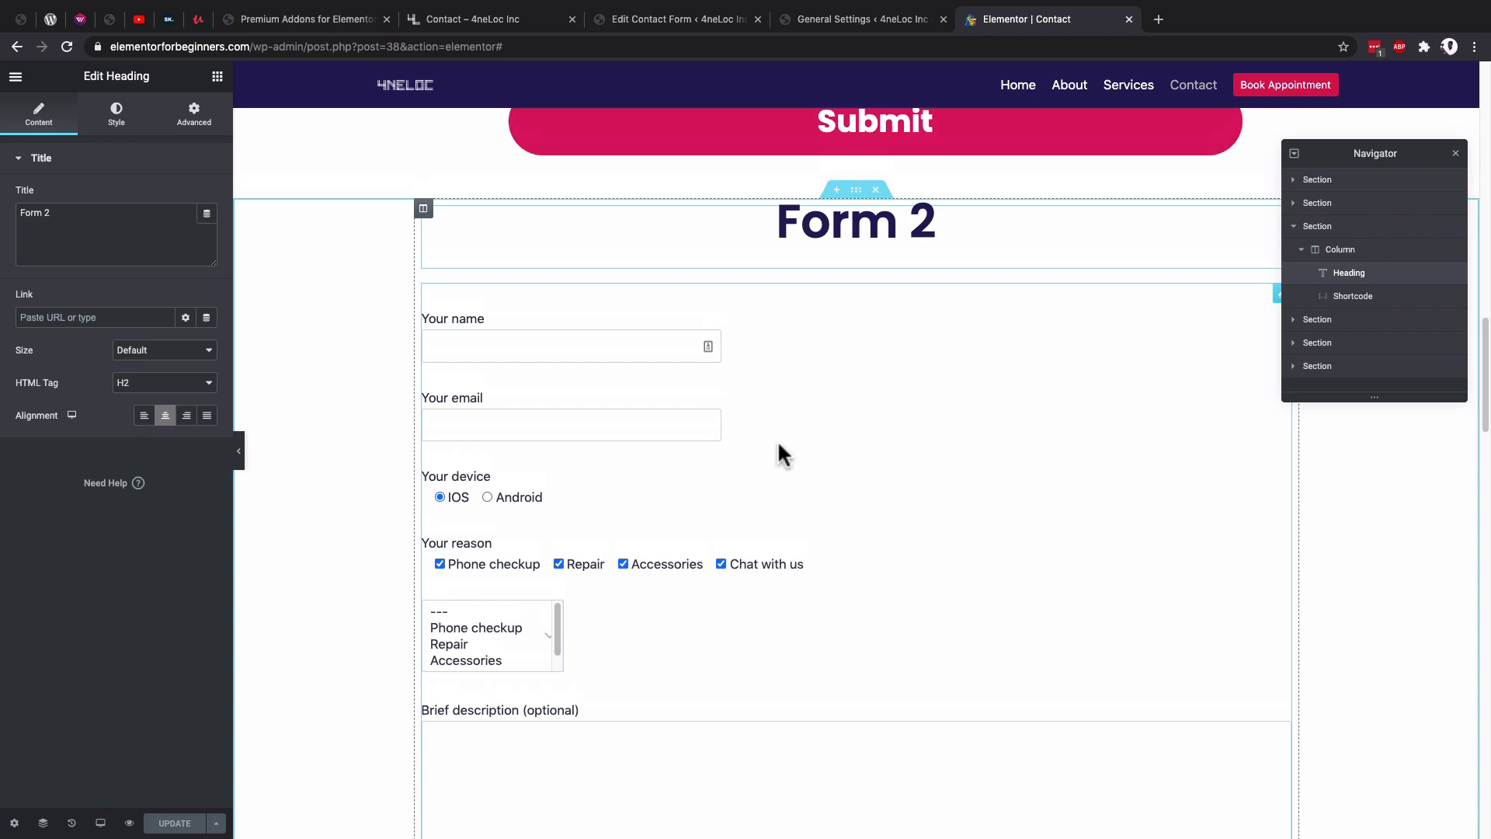
left_click(856, 190)
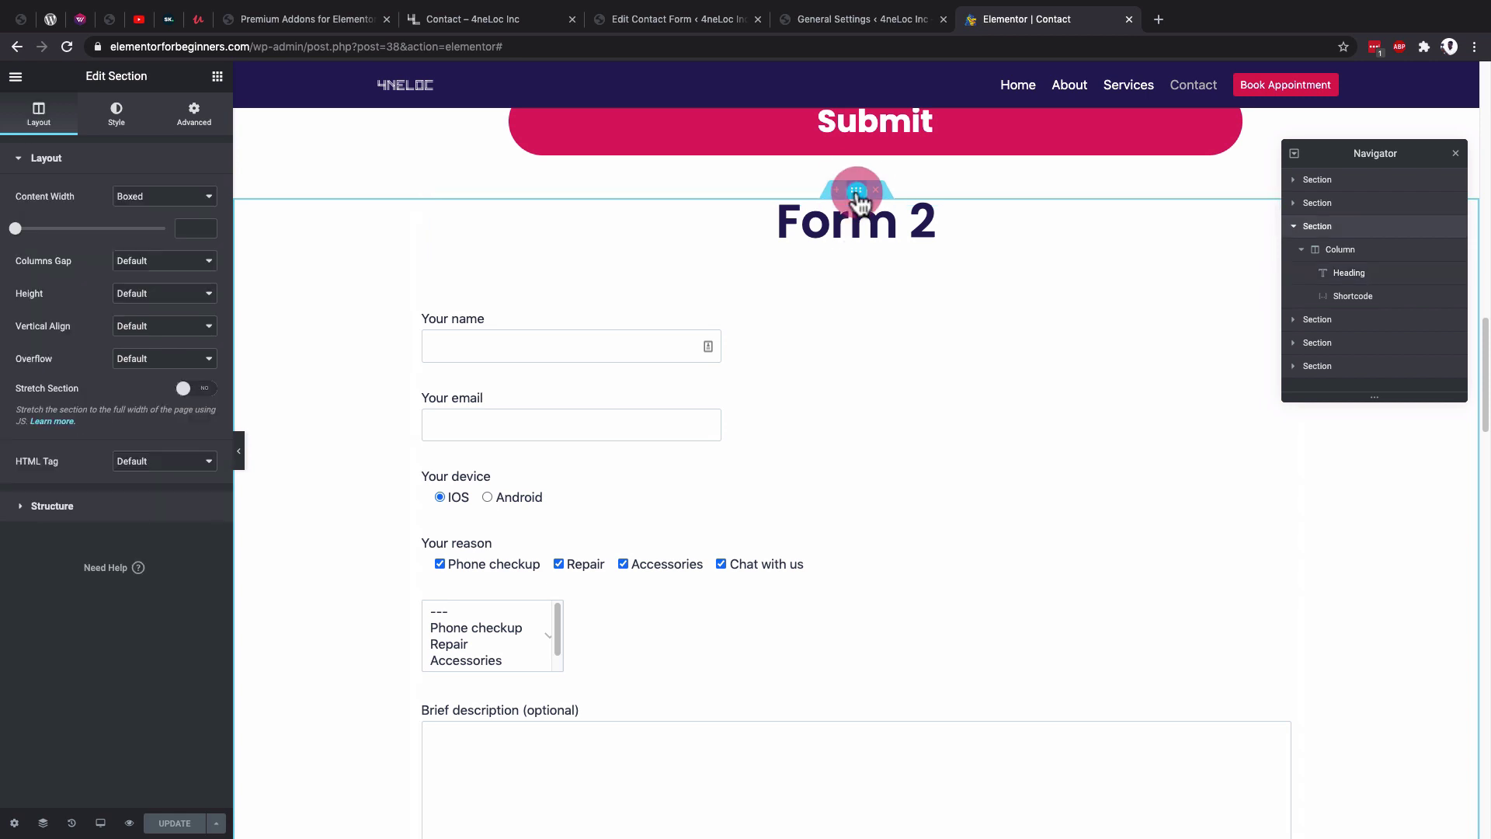
right_click(859, 202)
left_click(890, 226)
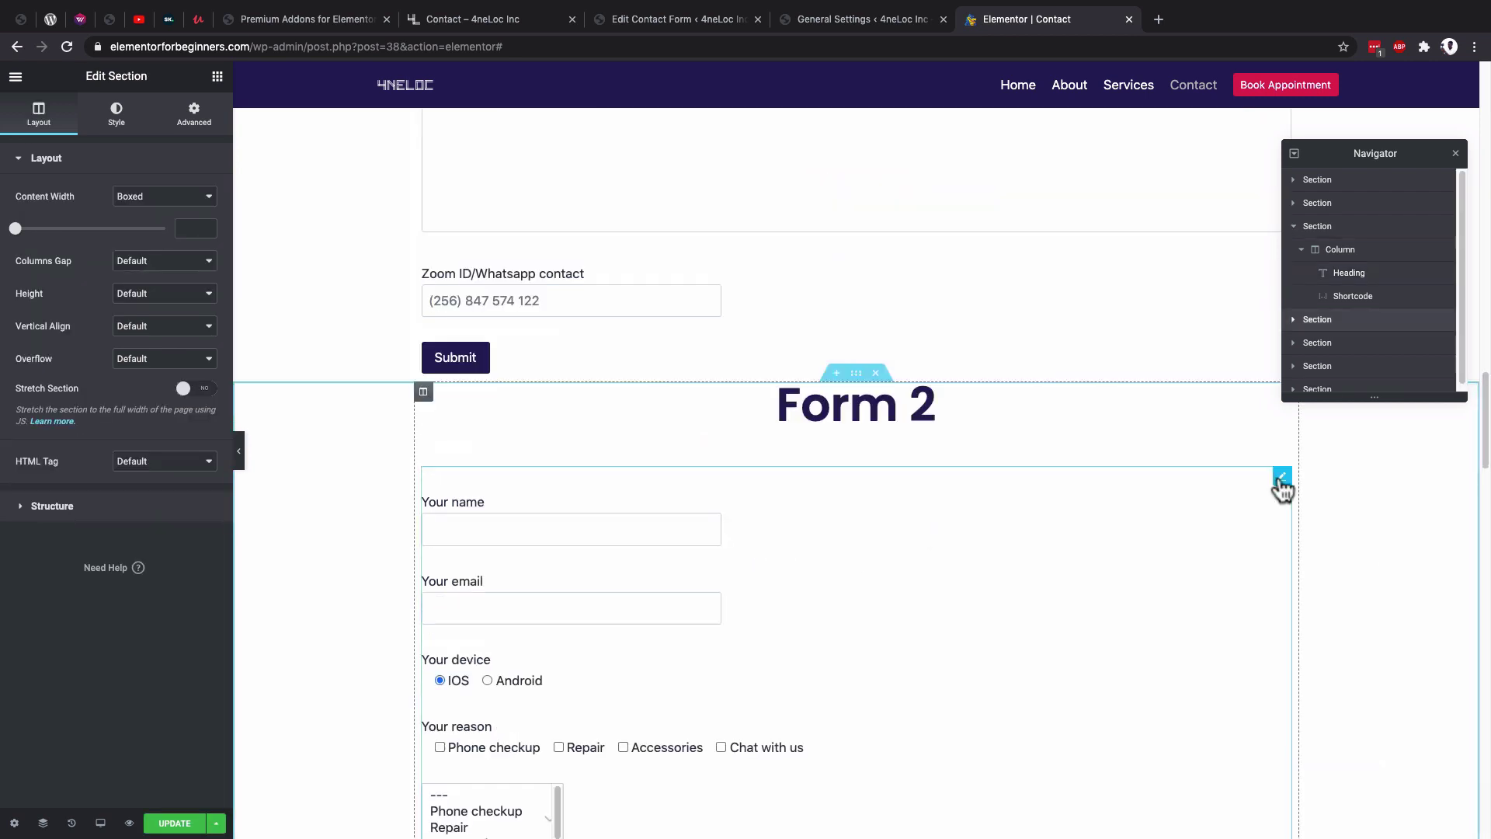
right_click(1280, 482)
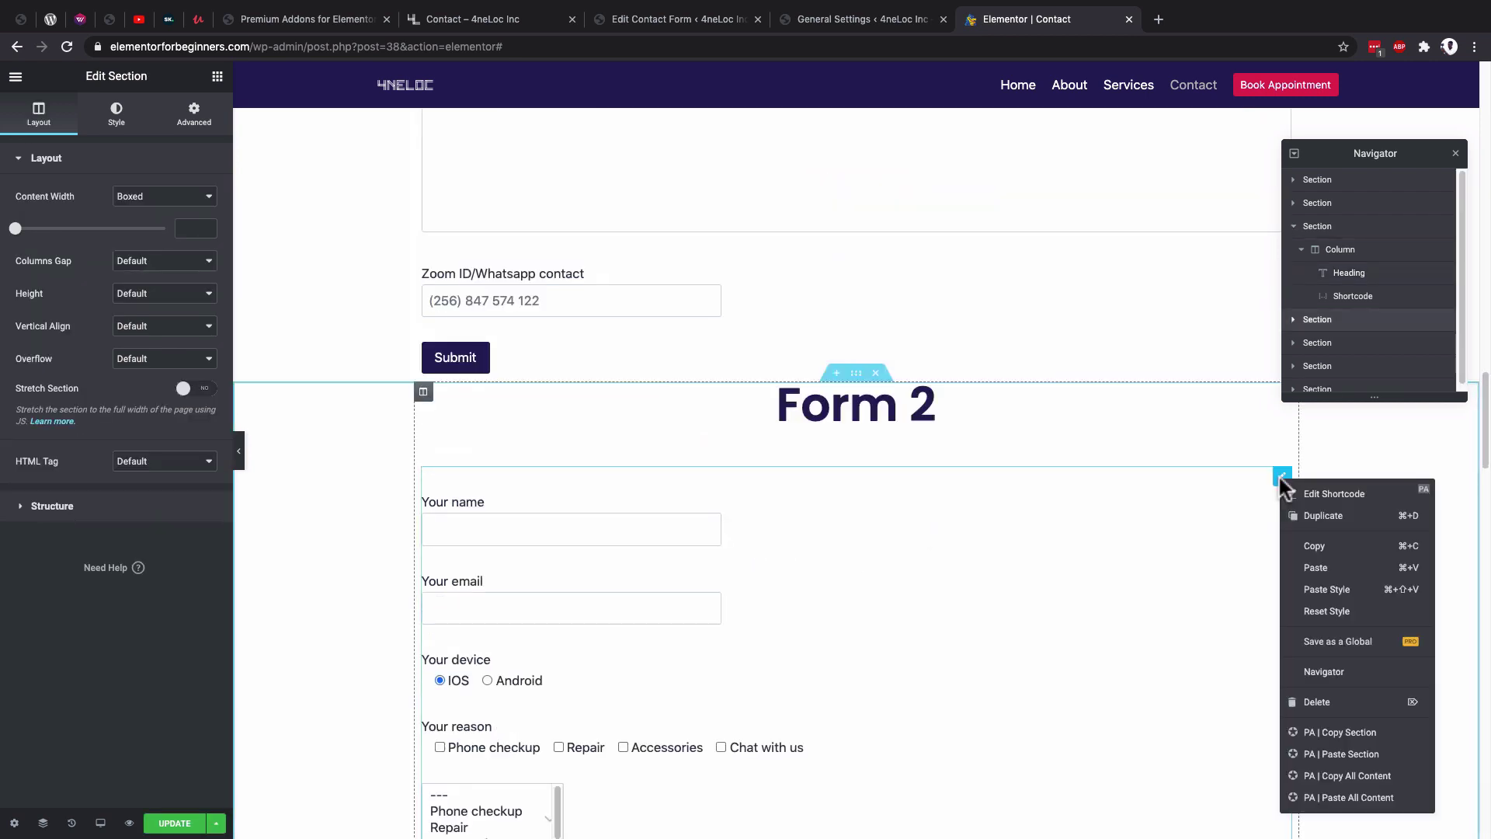
left_click(1333, 704)
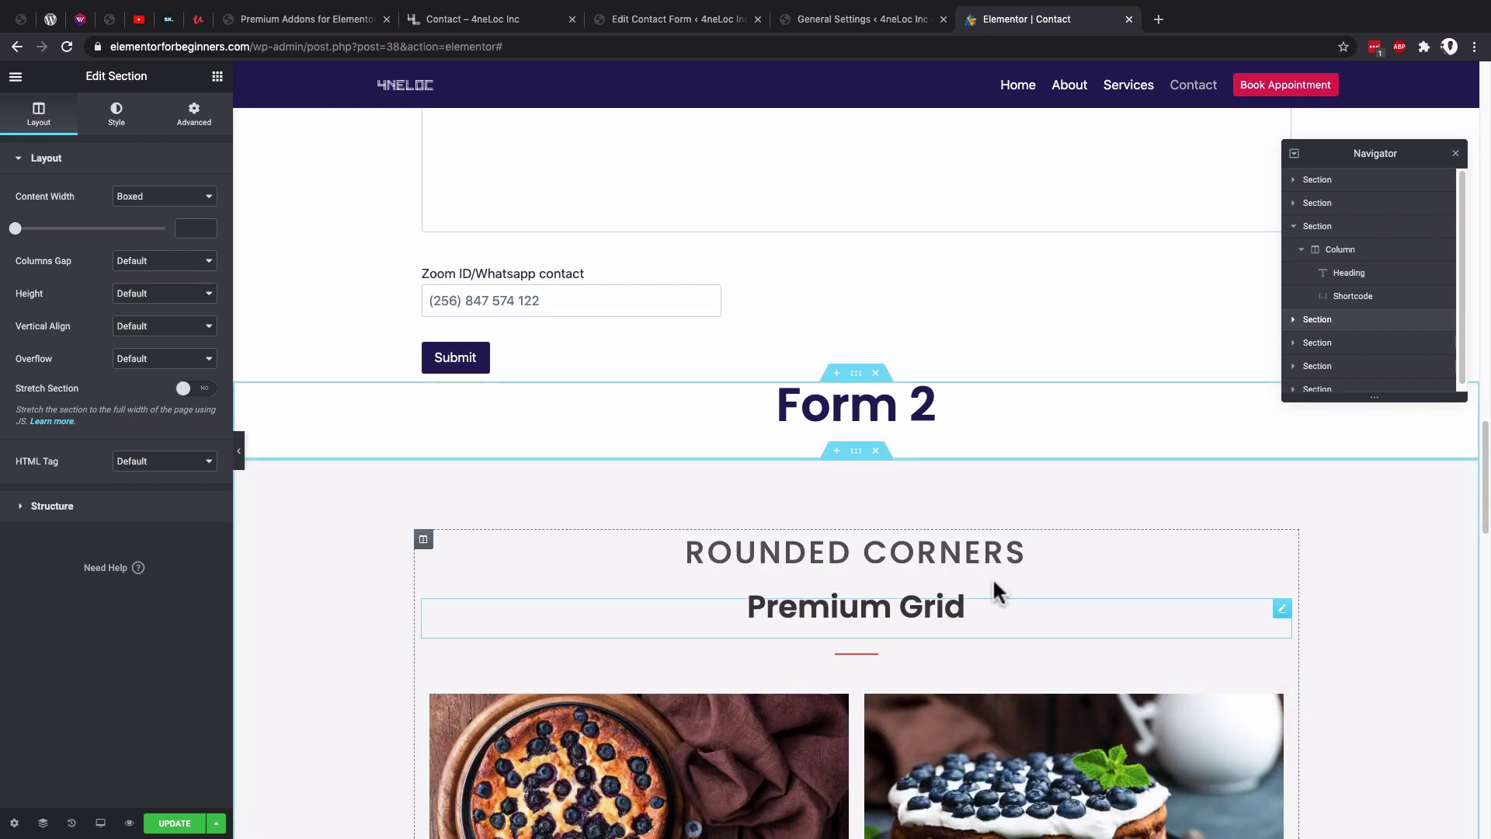
left_click(218, 78)
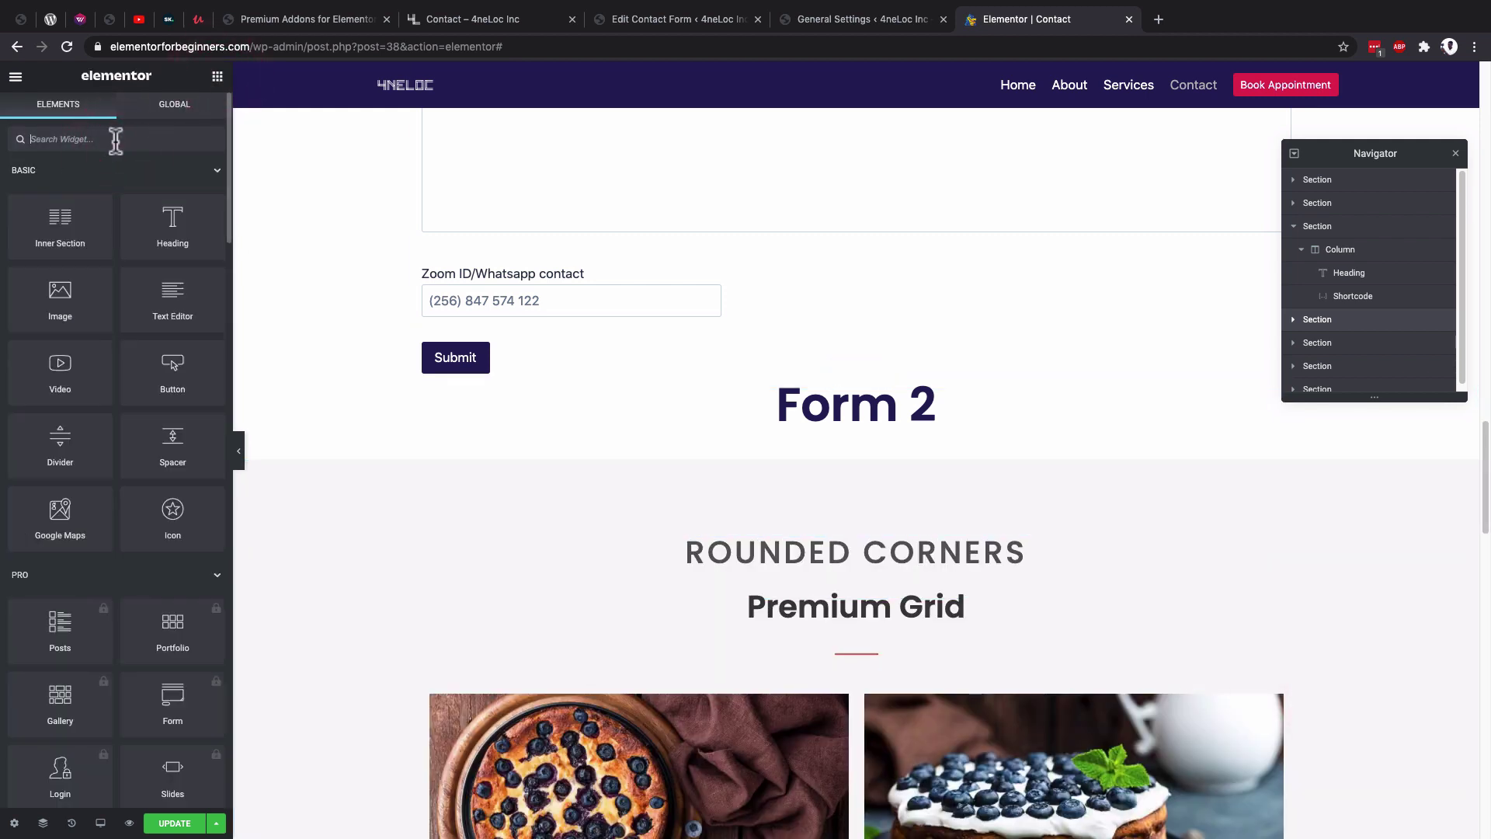
Place a Premium Contact Form7 widget under the Form 2 heading and save the page.
type("conta")
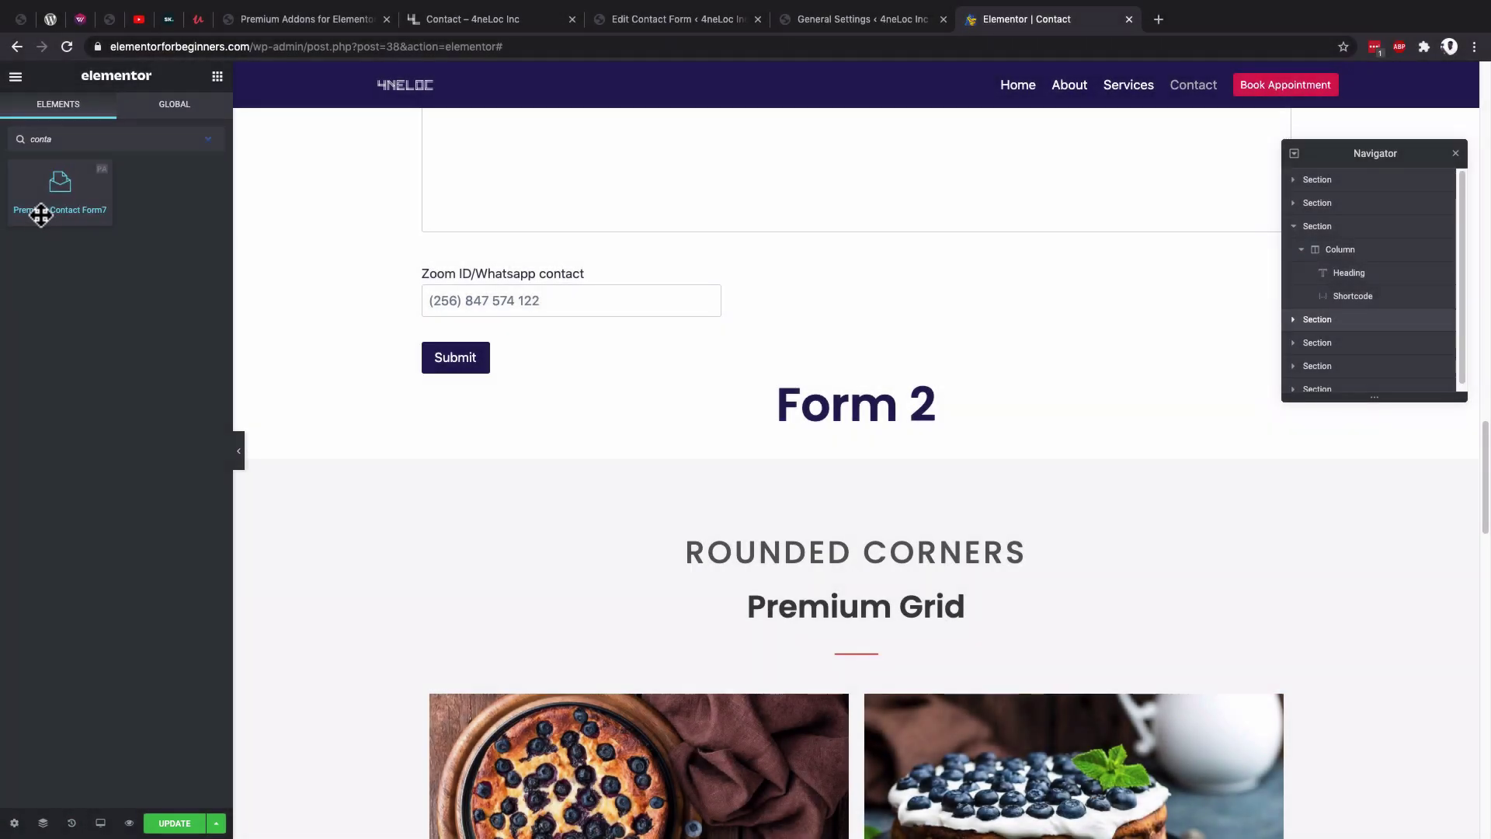
left_click_drag(40, 215, 865, 423)
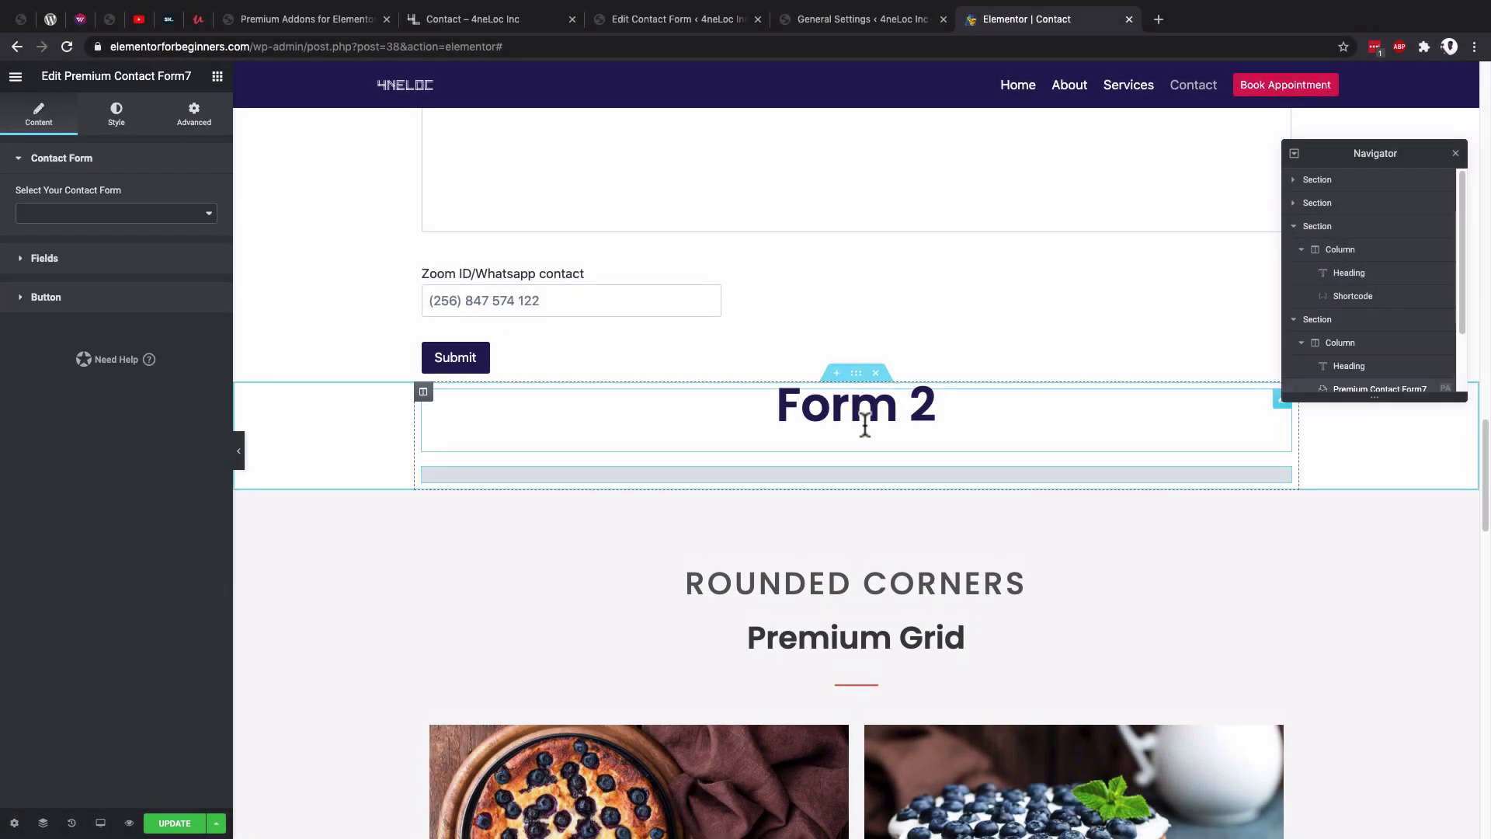
left_click(121, 215)
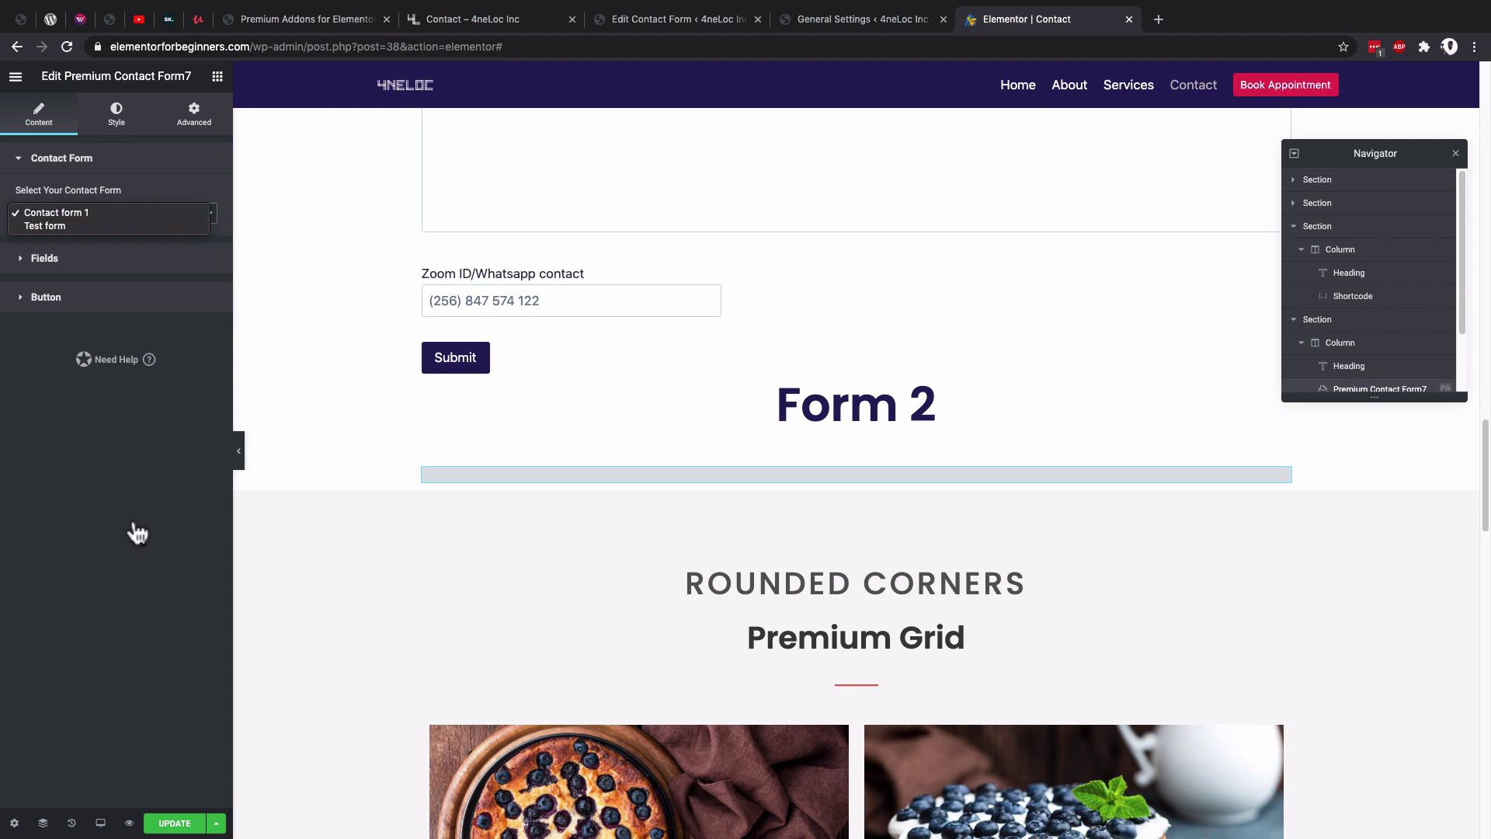
left_click(167, 822)
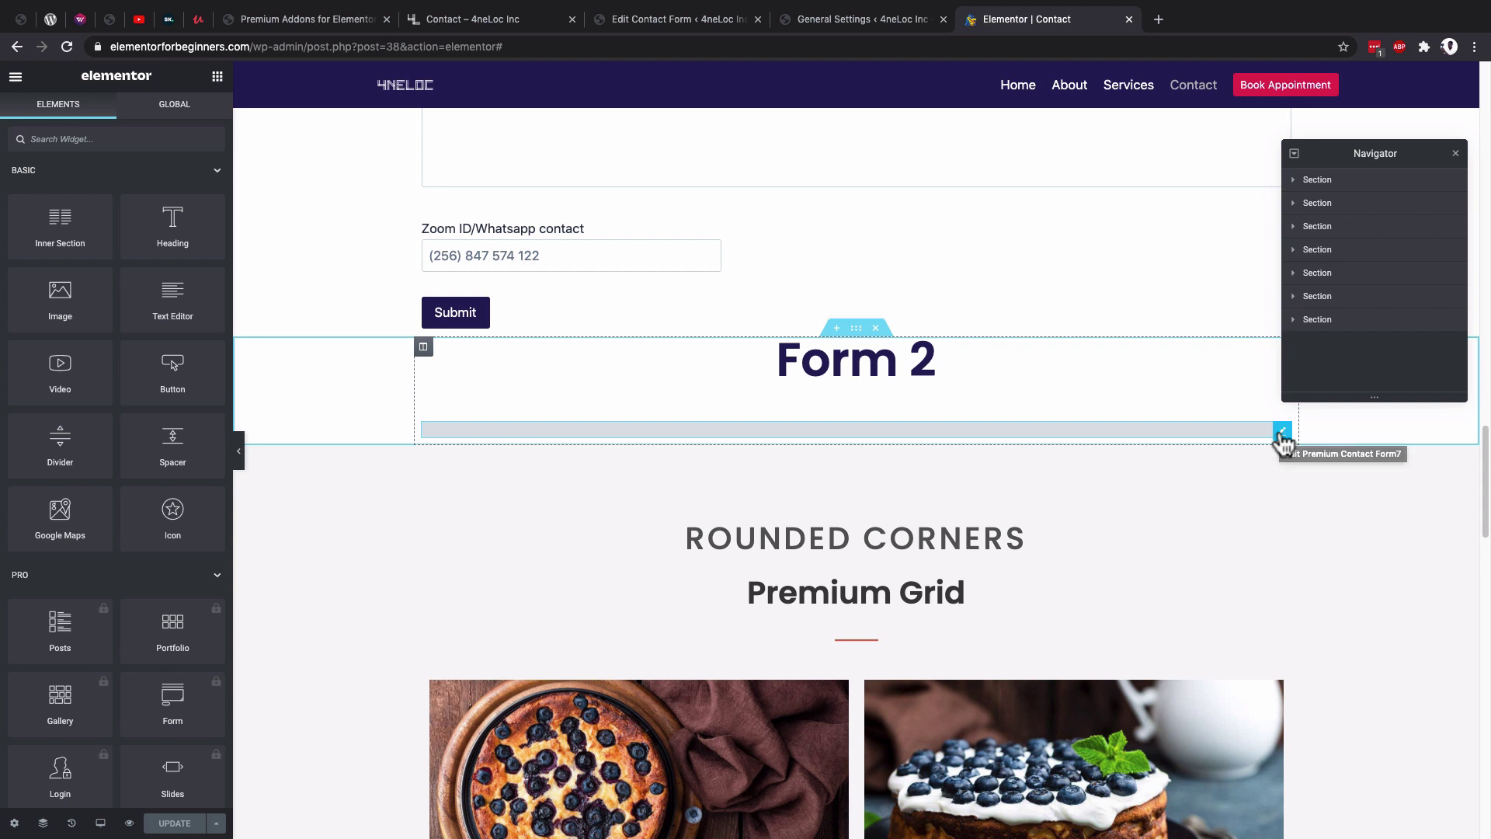
Set the widget's Select Your Contact Form option to 4neLoc.
left_click(1283, 432)
left_click(180, 215)
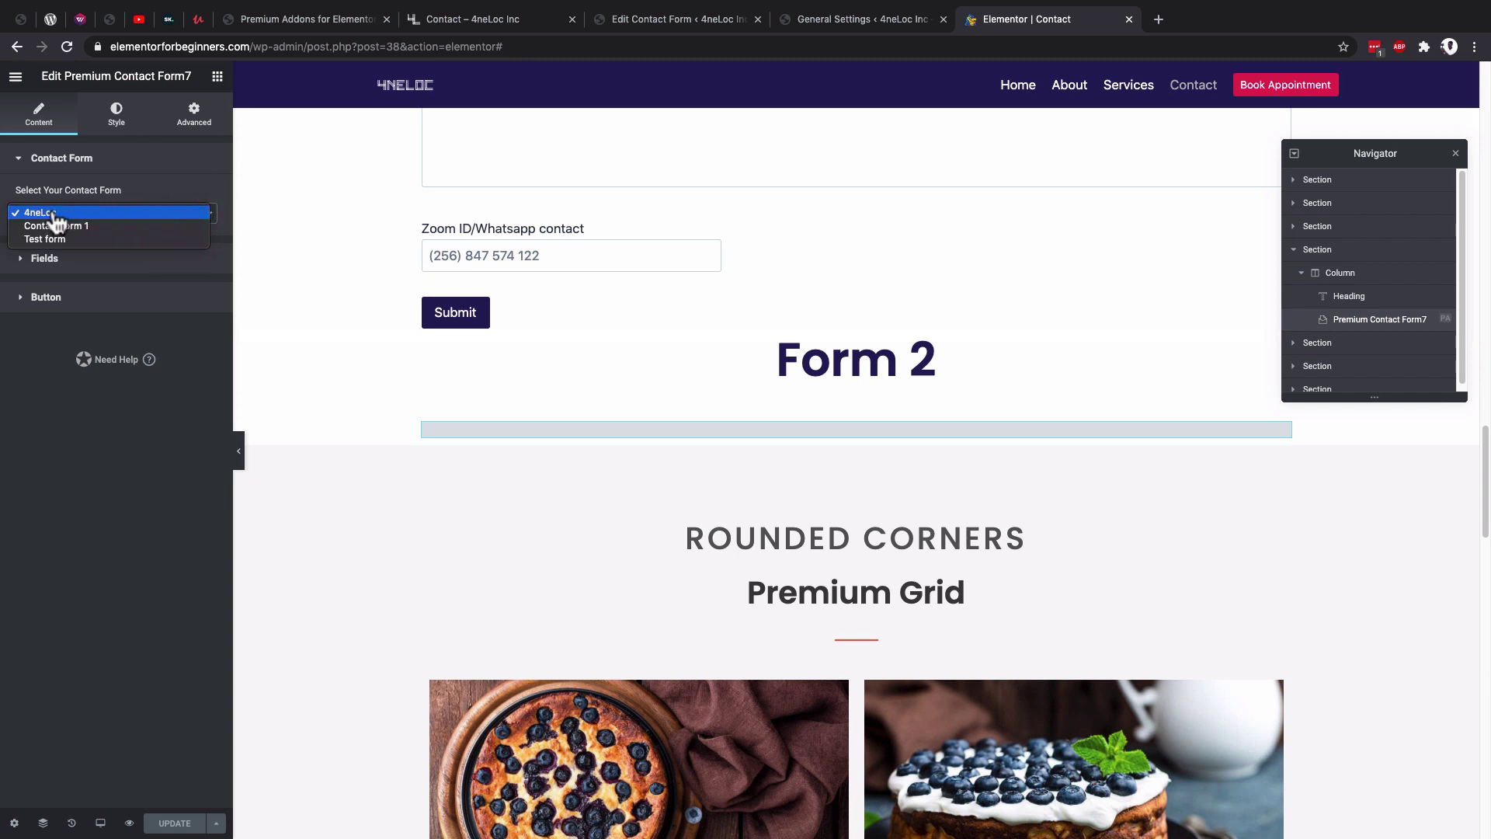
left_click(53, 215)
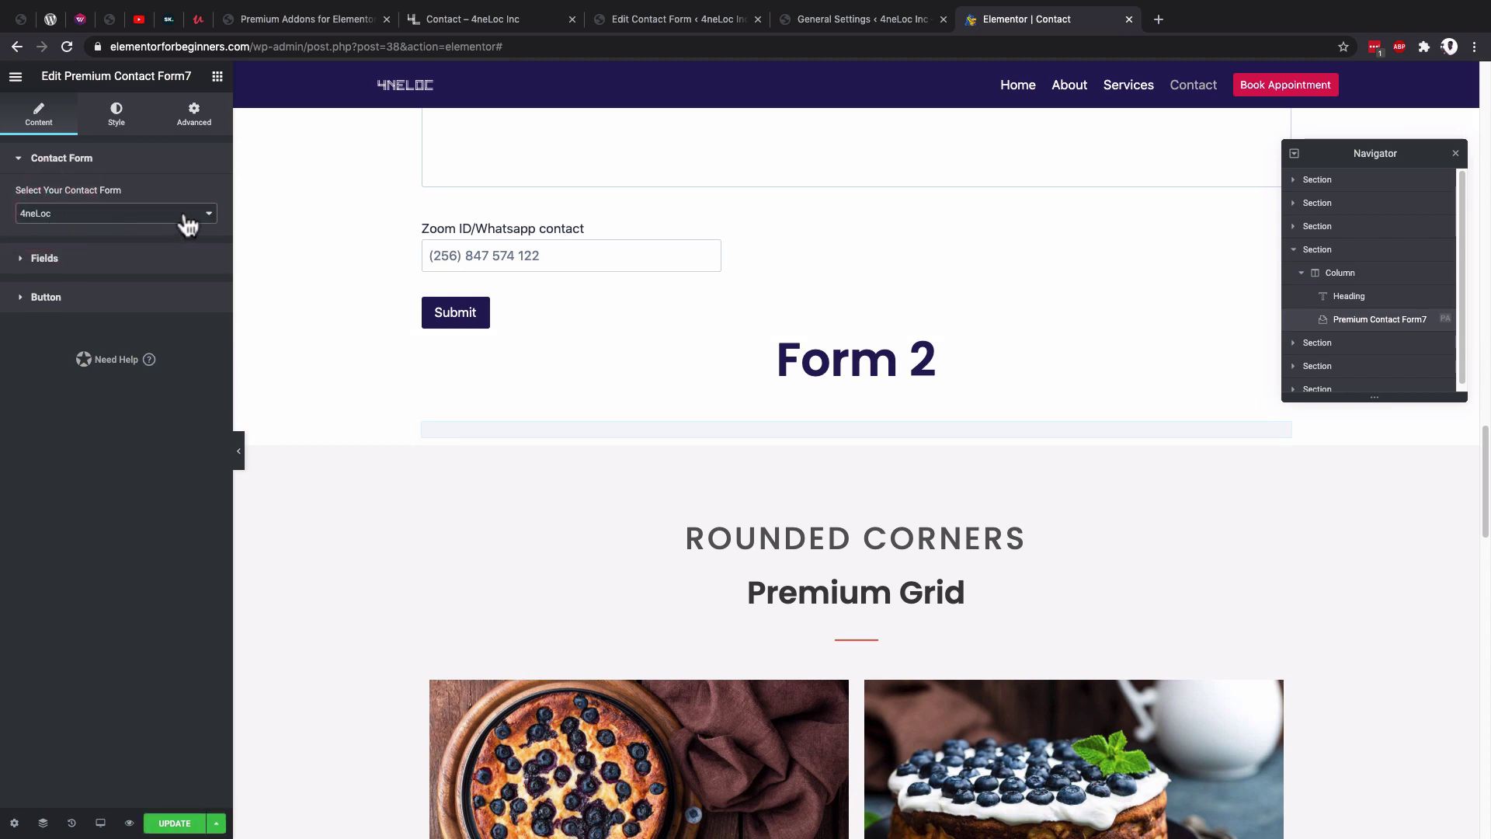
left_click(703, 20)
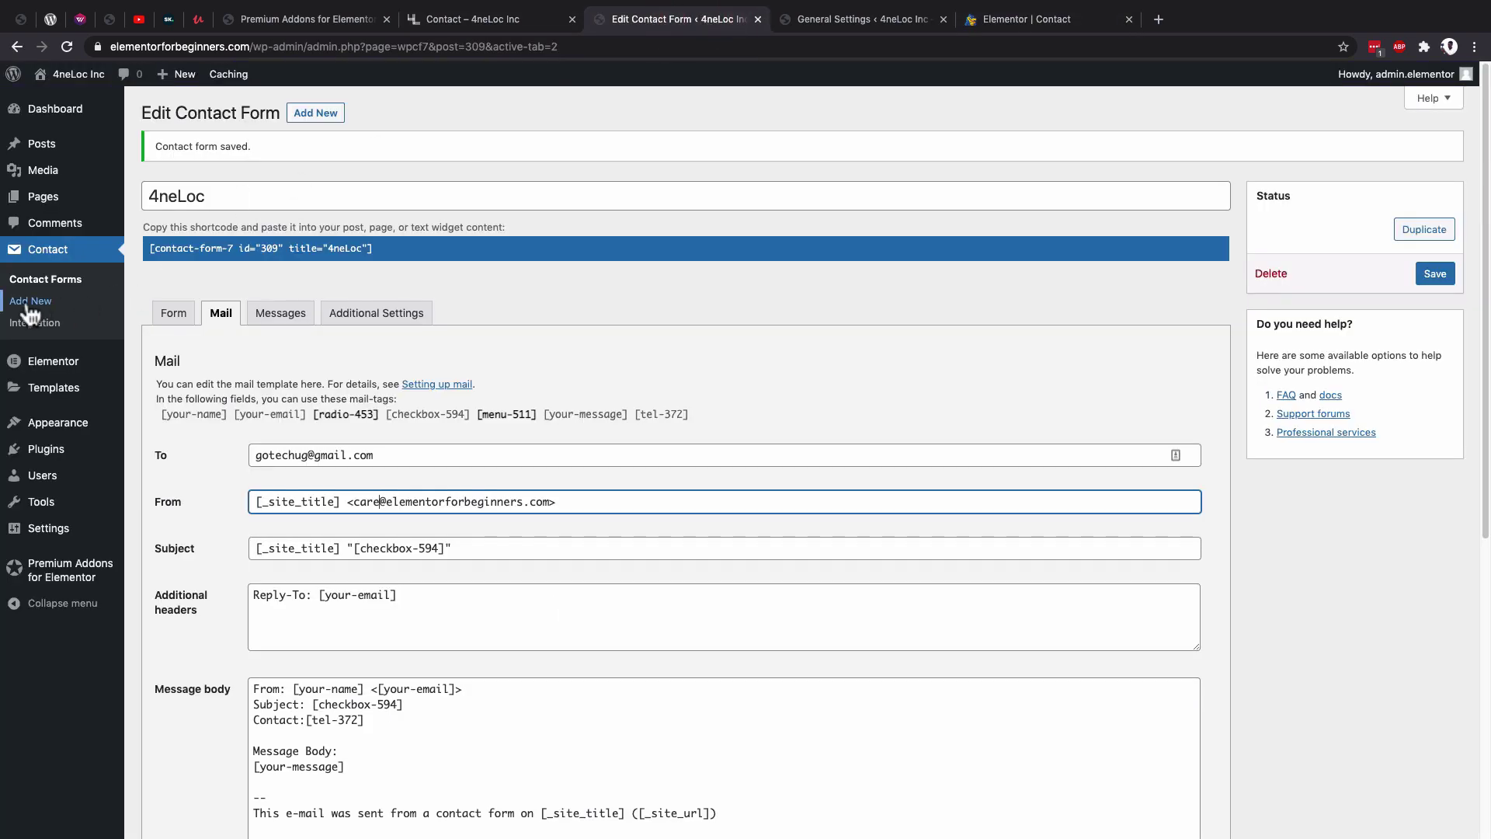
Check the Contact Forms list and keep 4neLoc selected in the widget.
left_click(37, 282)
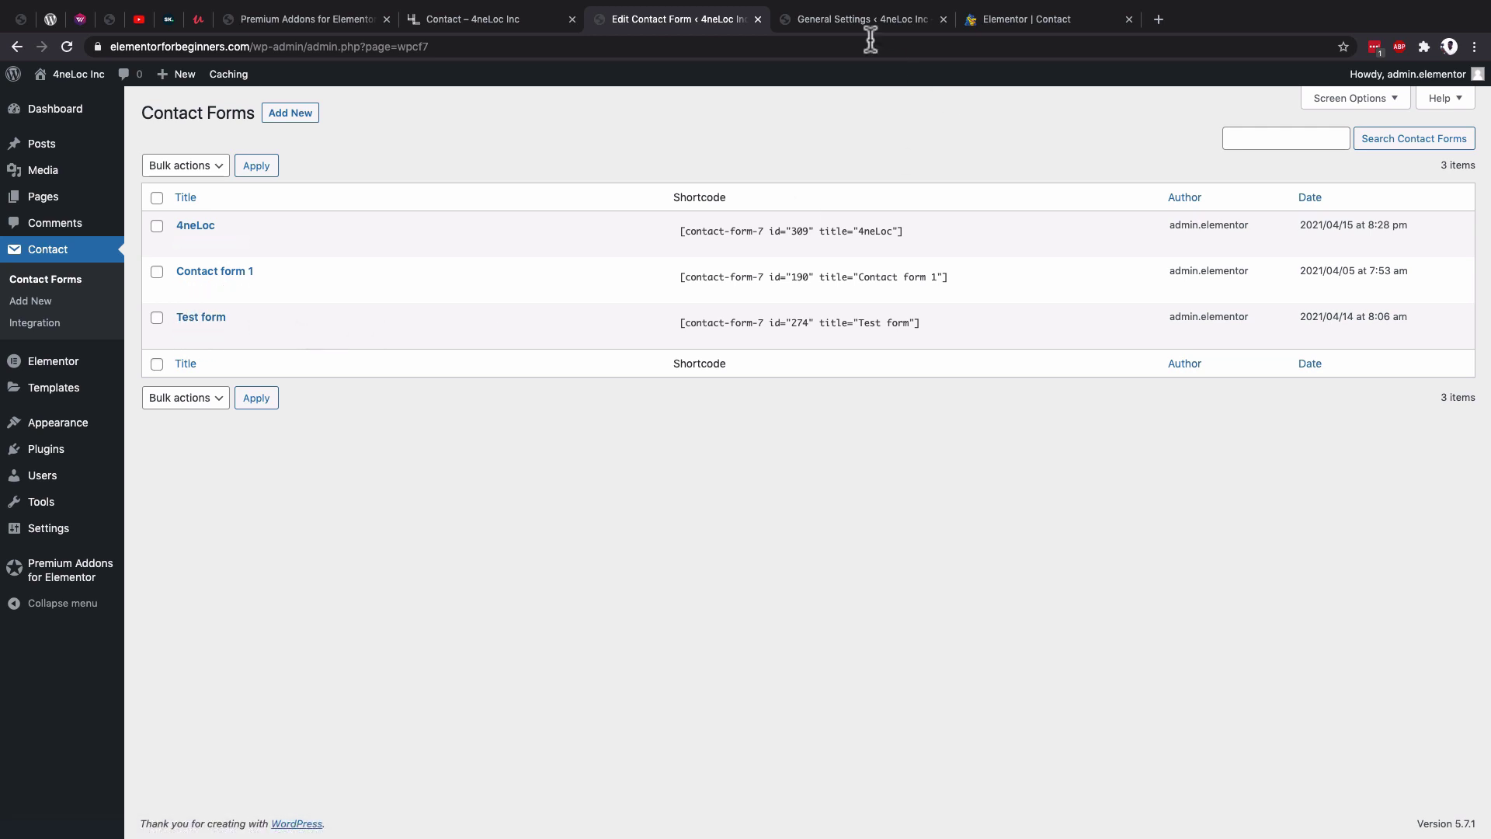
left_click(846, 17)
left_click(988, 22)
left_click(92, 222)
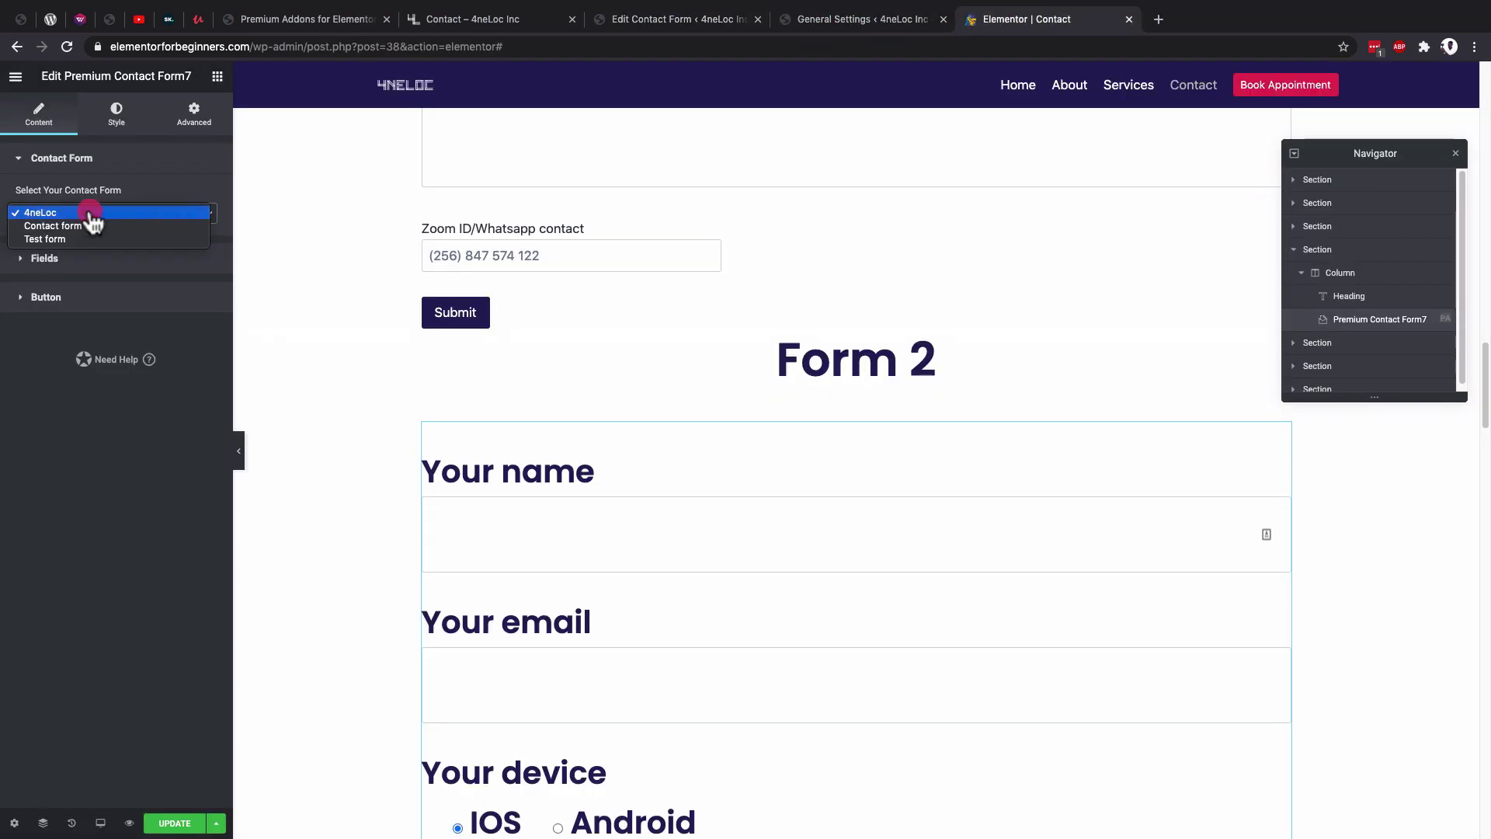
left_click(90, 212)
Look over the form preview and bring up the widget's Style settings.
scroll(702, 477, "down", 2)
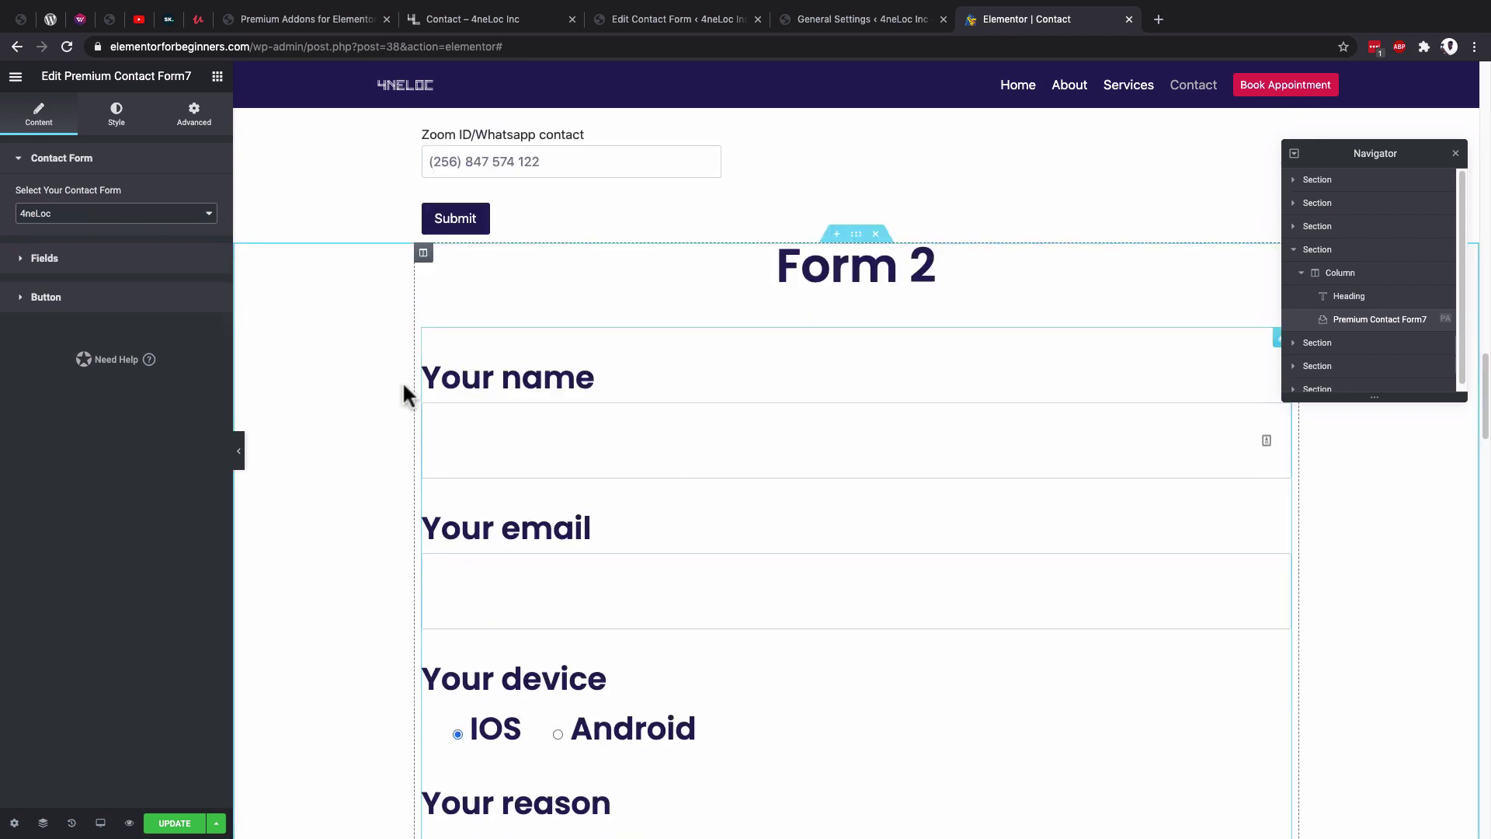
scroll(545, 637, "down", 5)
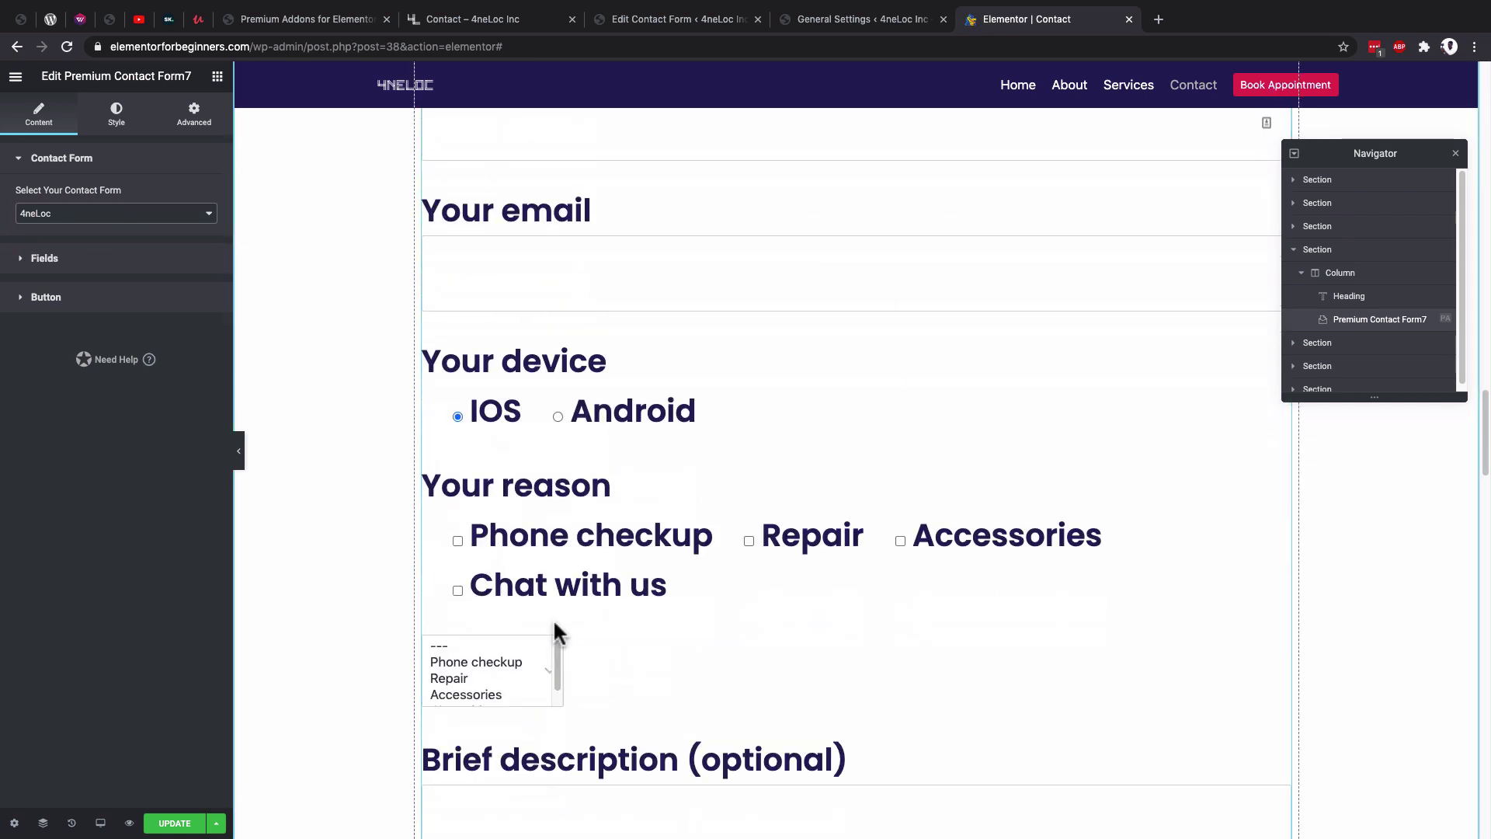
scroll(653, 596, "up", 6)
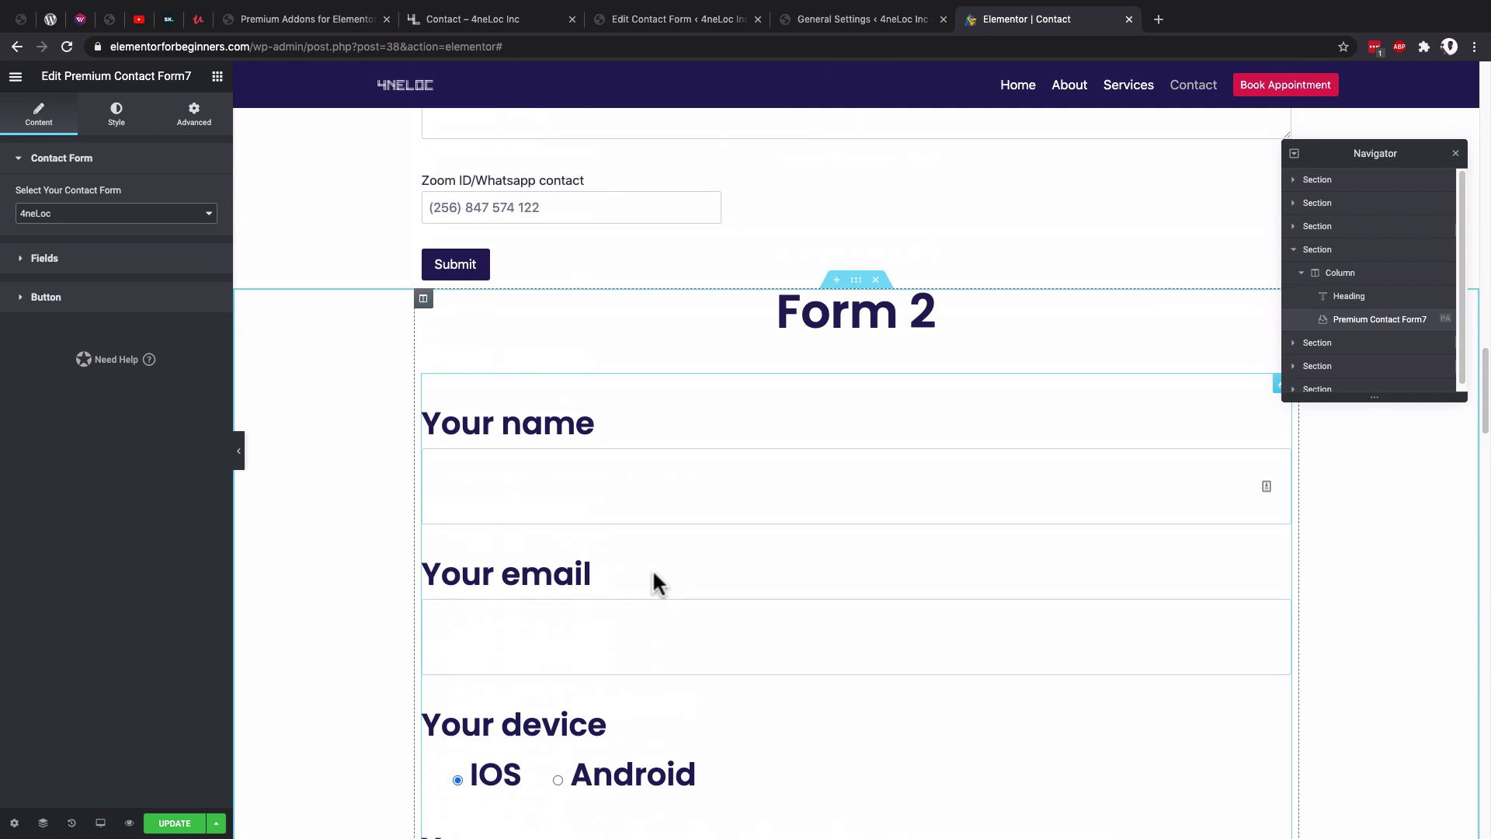
scroll(651, 570, "up", 1)
scroll(626, 467, "up", 3)
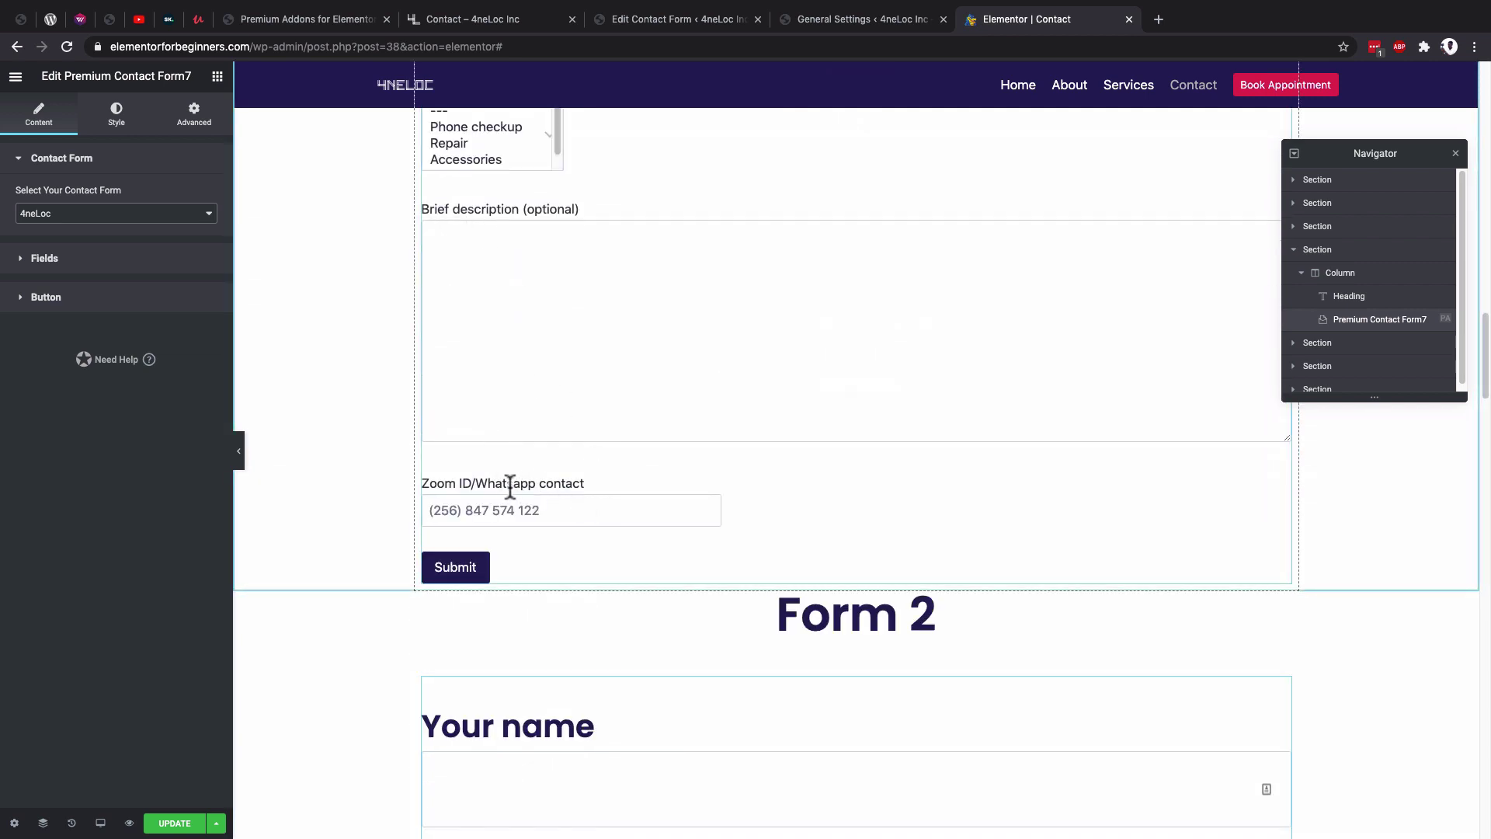
scroll(513, 483, "down", 7)
left_click(46, 297)
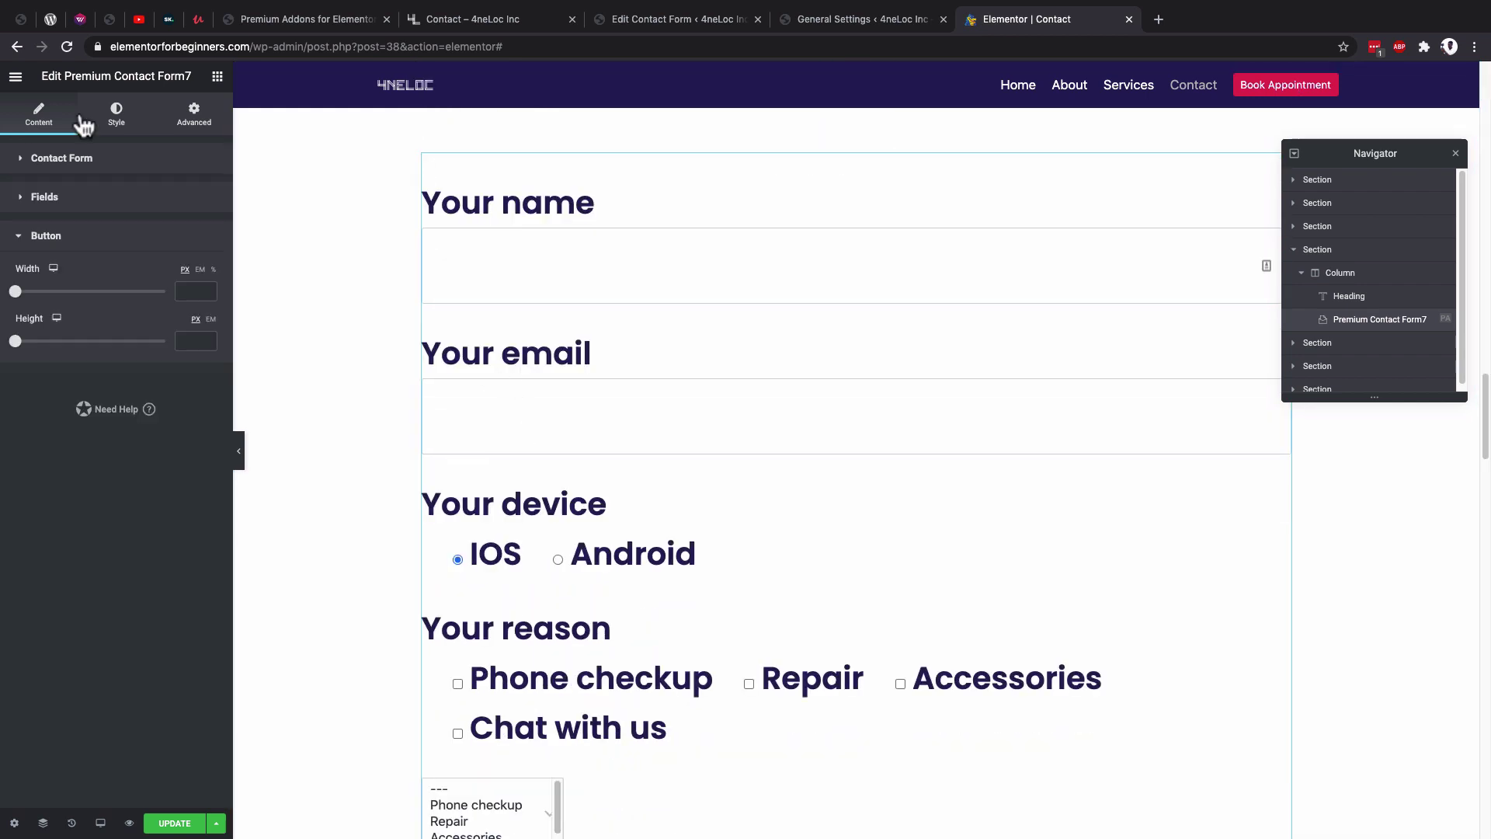
left_click(117, 116)
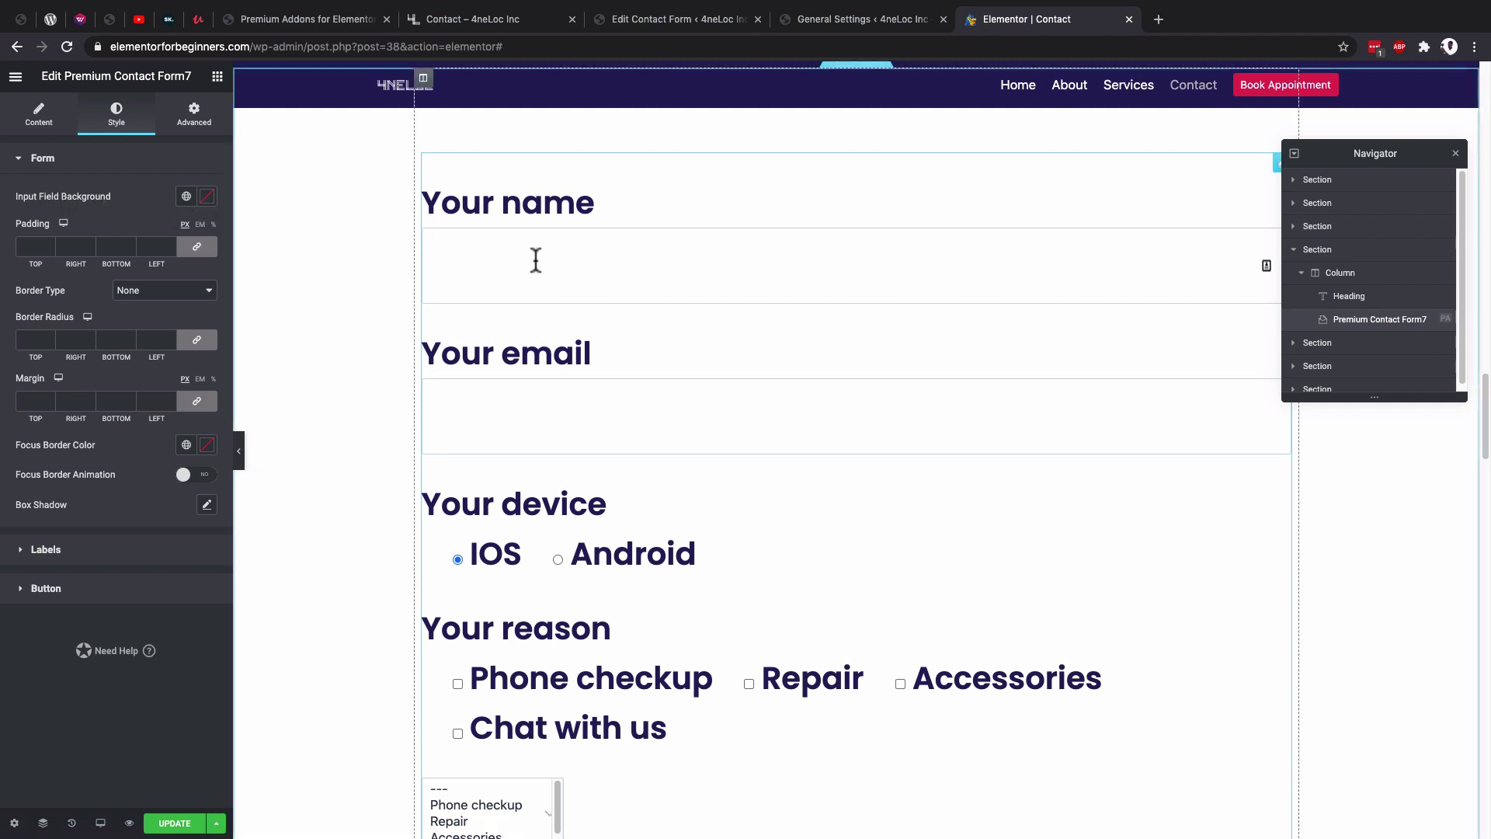
Give the input fields a light background from the global colours.
left_click(205, 200)
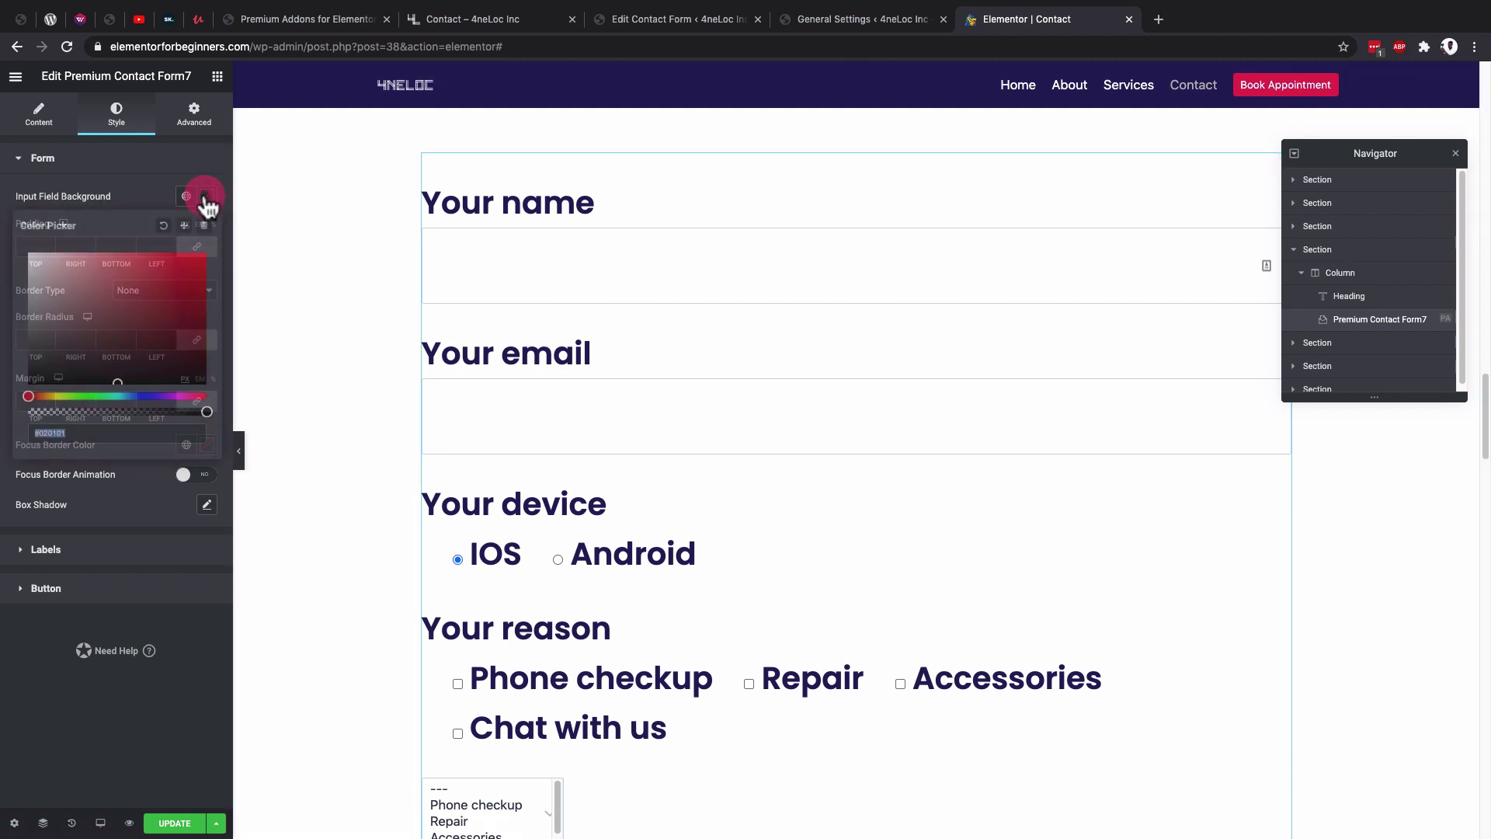
left_click(186, 197)
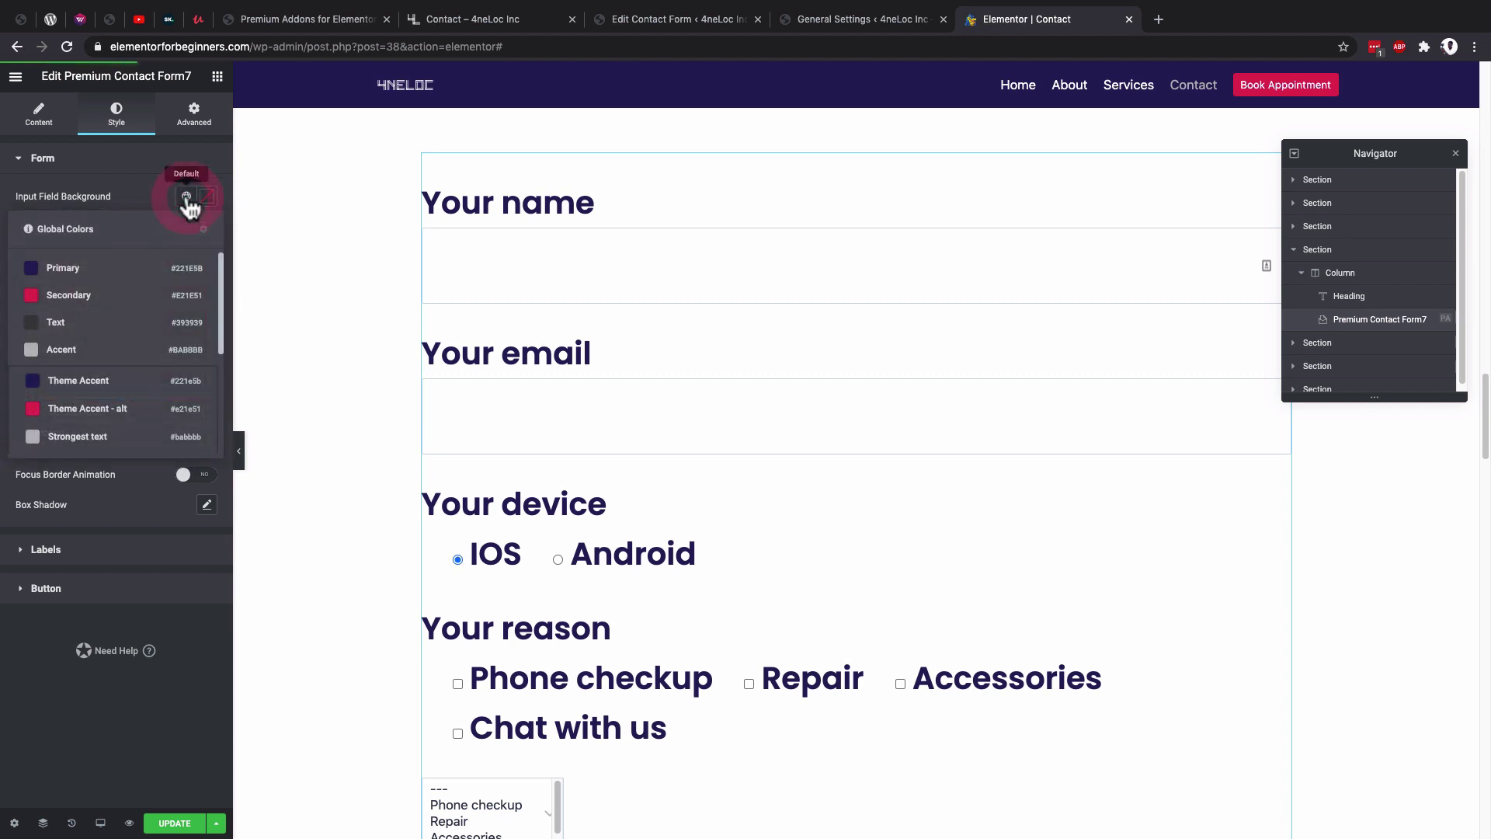
left_click(187, 196)
left_click(186, 197)
left_click(69, 354)
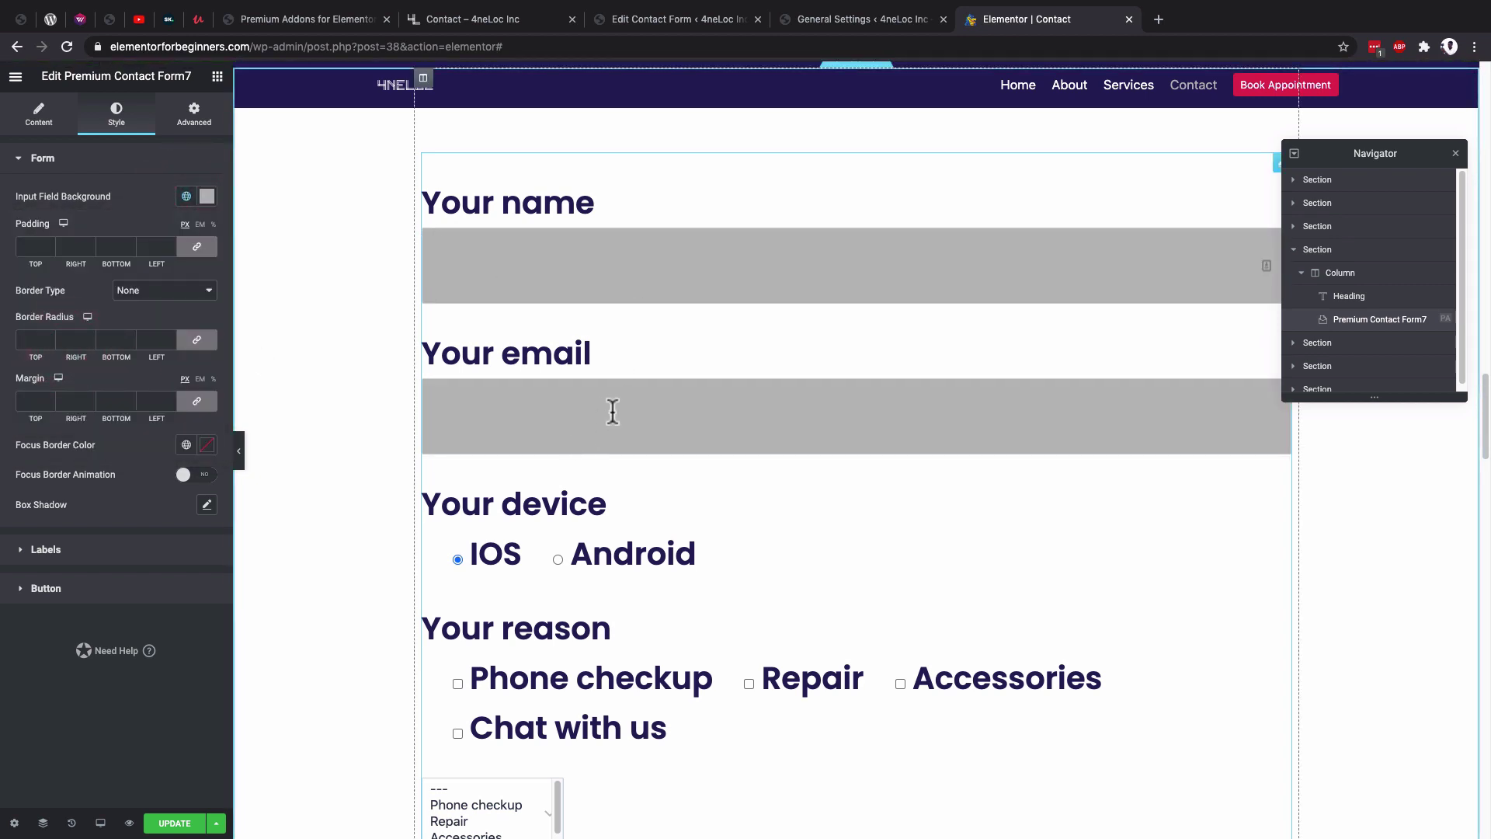
scroll(613, 412, "down", 5)
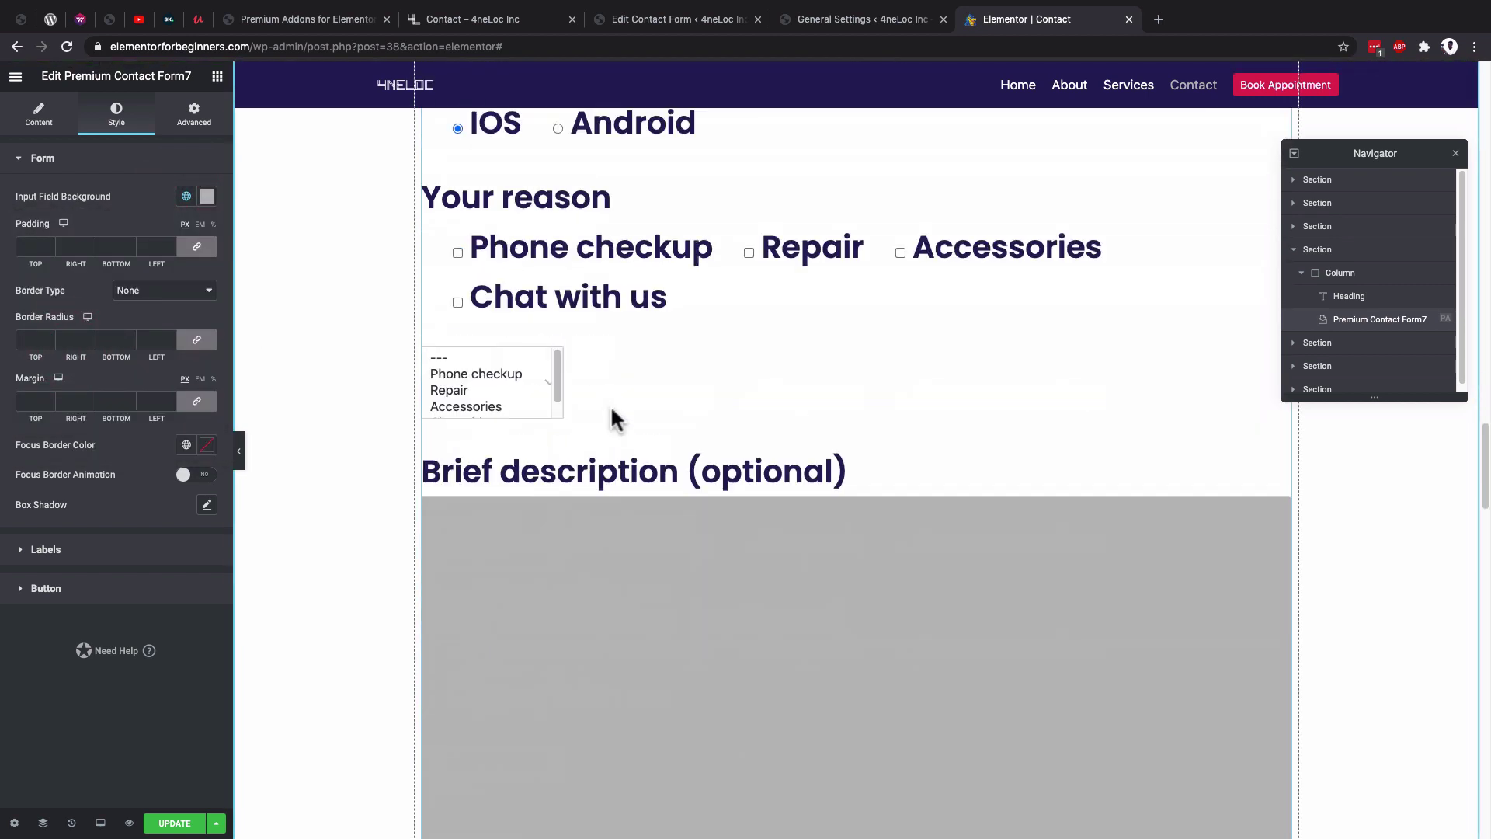
left_click(186, 197)
scroll(103, 350, "down", 3)
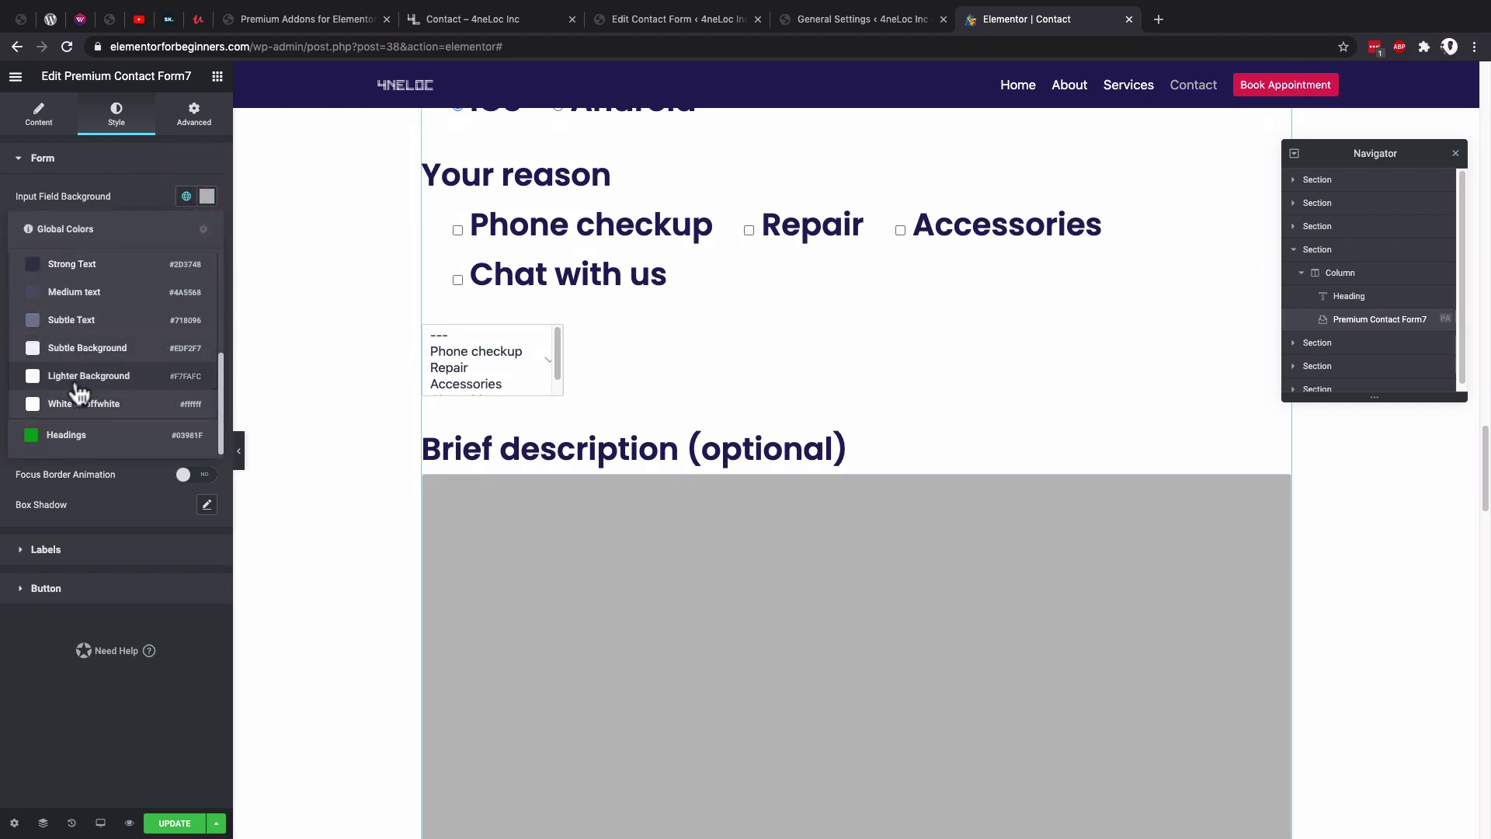
left_click(87, 347)
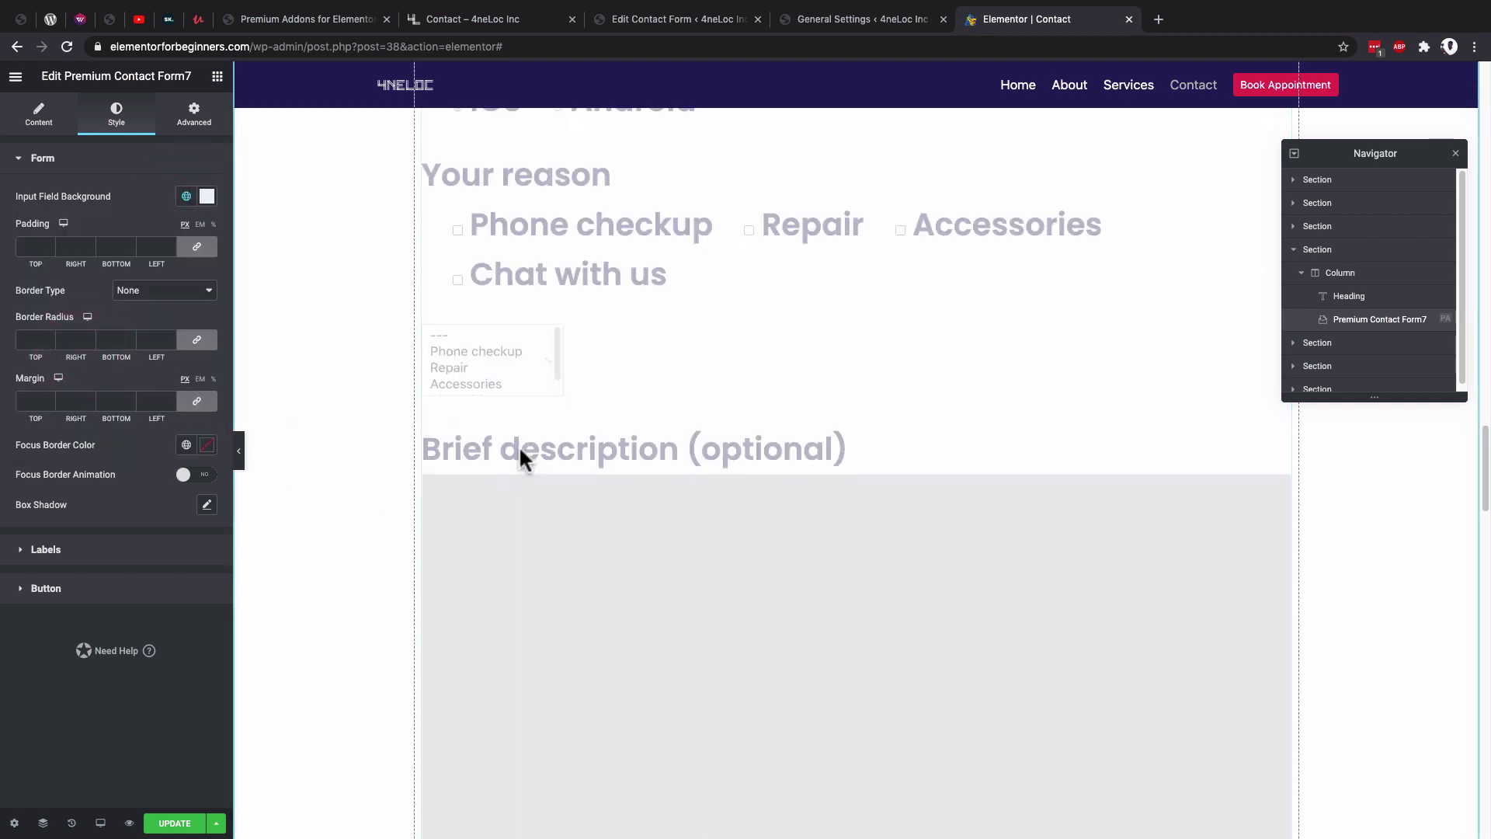
scroll(550, 430, "down", 1)
Give the input fields a solid border with a 50 border radius.
left_click(549, 429)
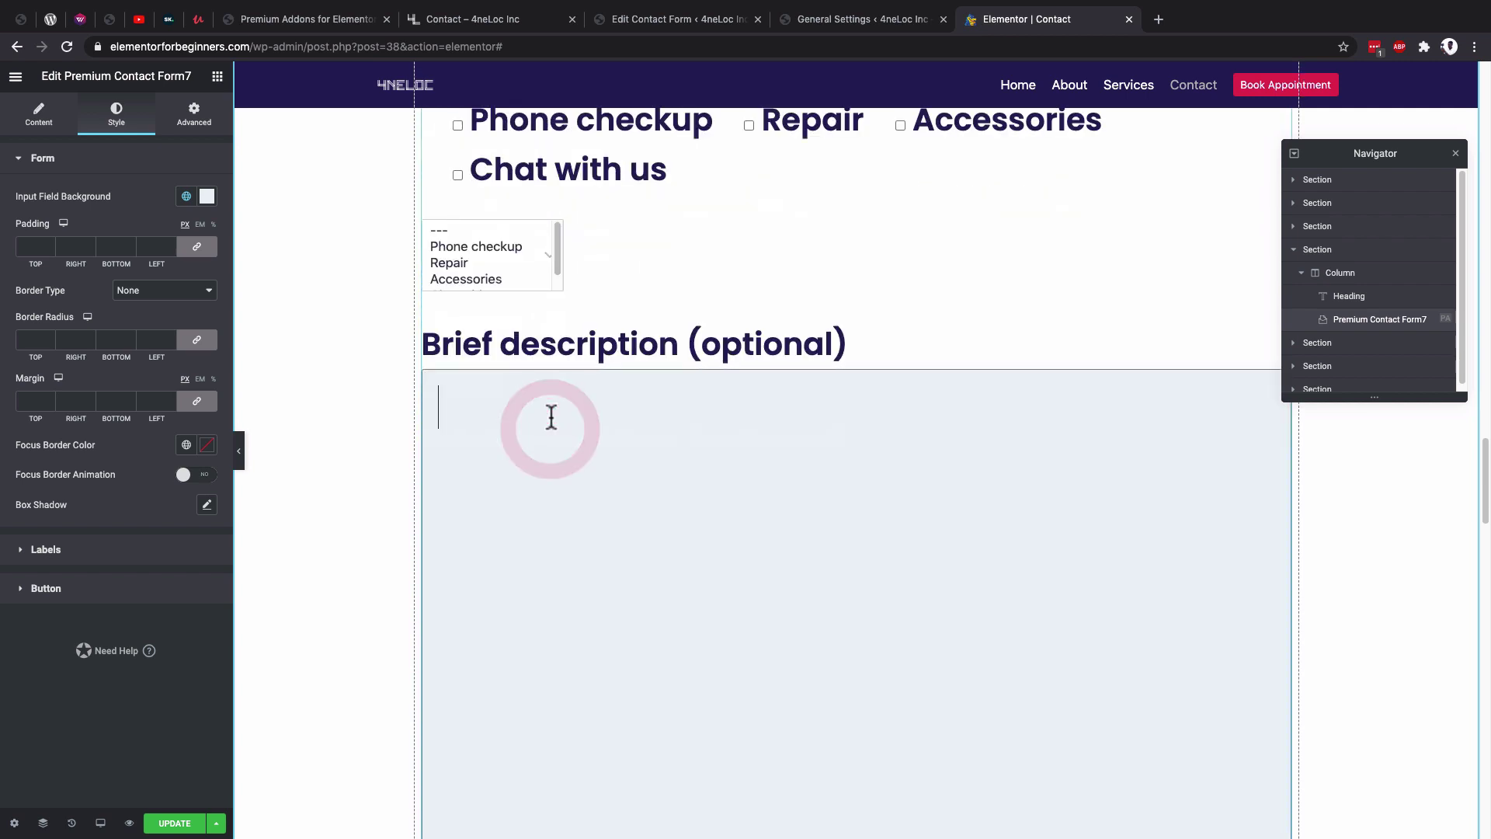
scroll(546, 396, "up", 5)
left_click(540, 368)
left_click(165, 290)
left_click(162, 303)
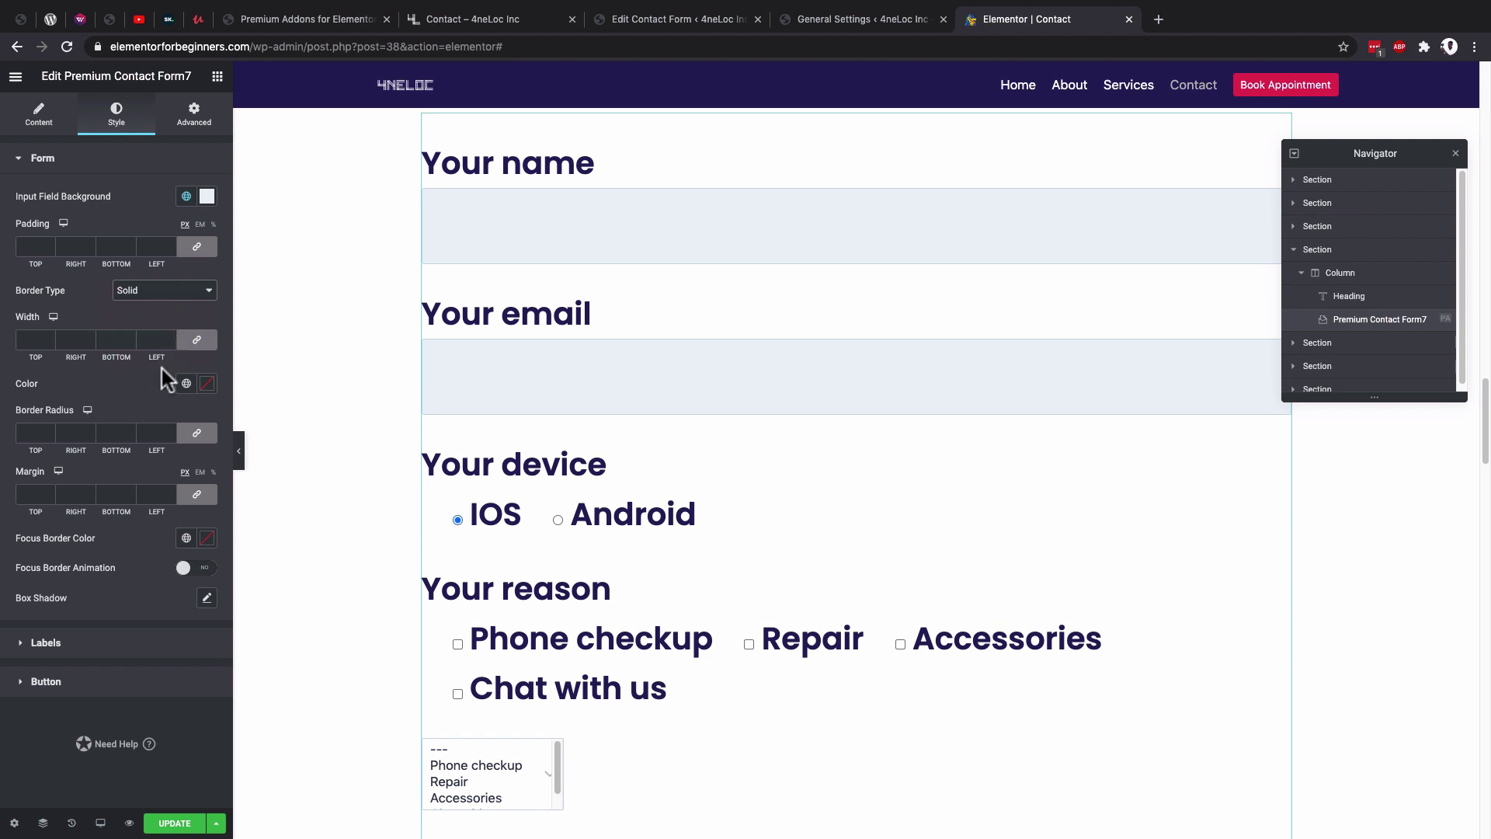
left_click(30, 433)
type("50")
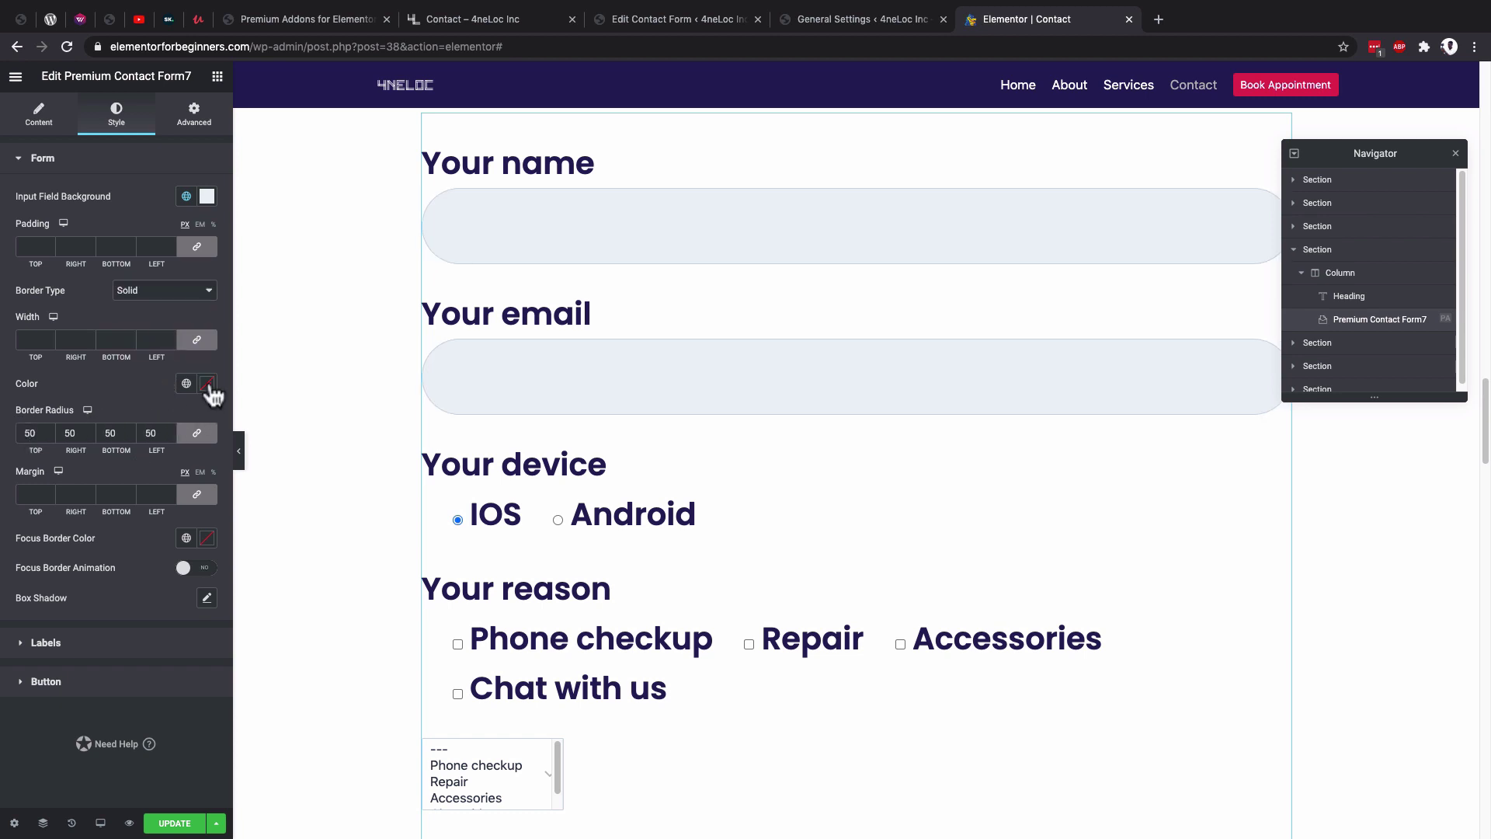
Set the input border colour to the global navy Primary colour.
left_click(206, 384)
left_click(186, 384)
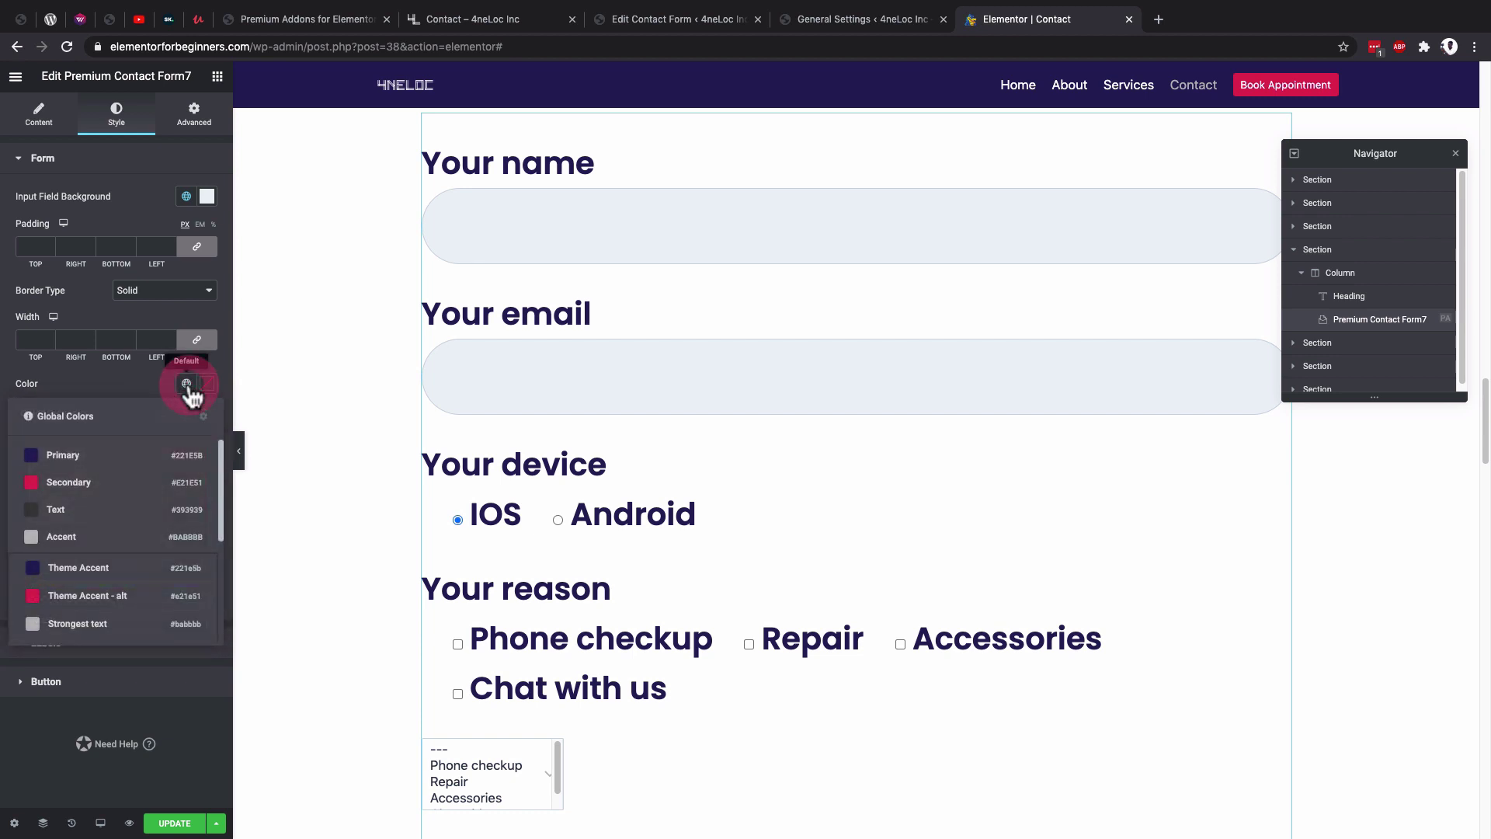
left_click(70, 456)
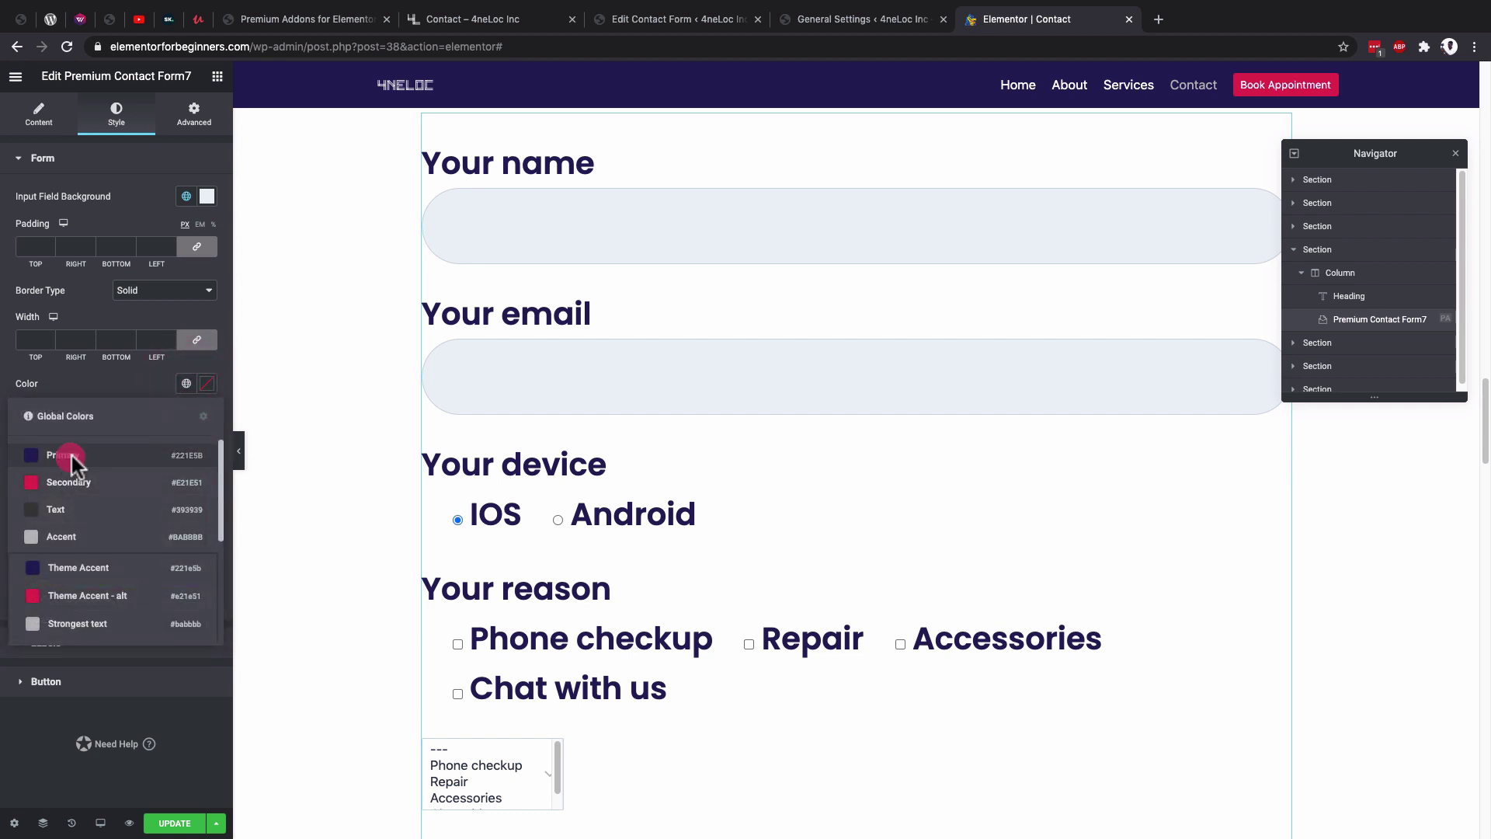
left_click(526, 392)
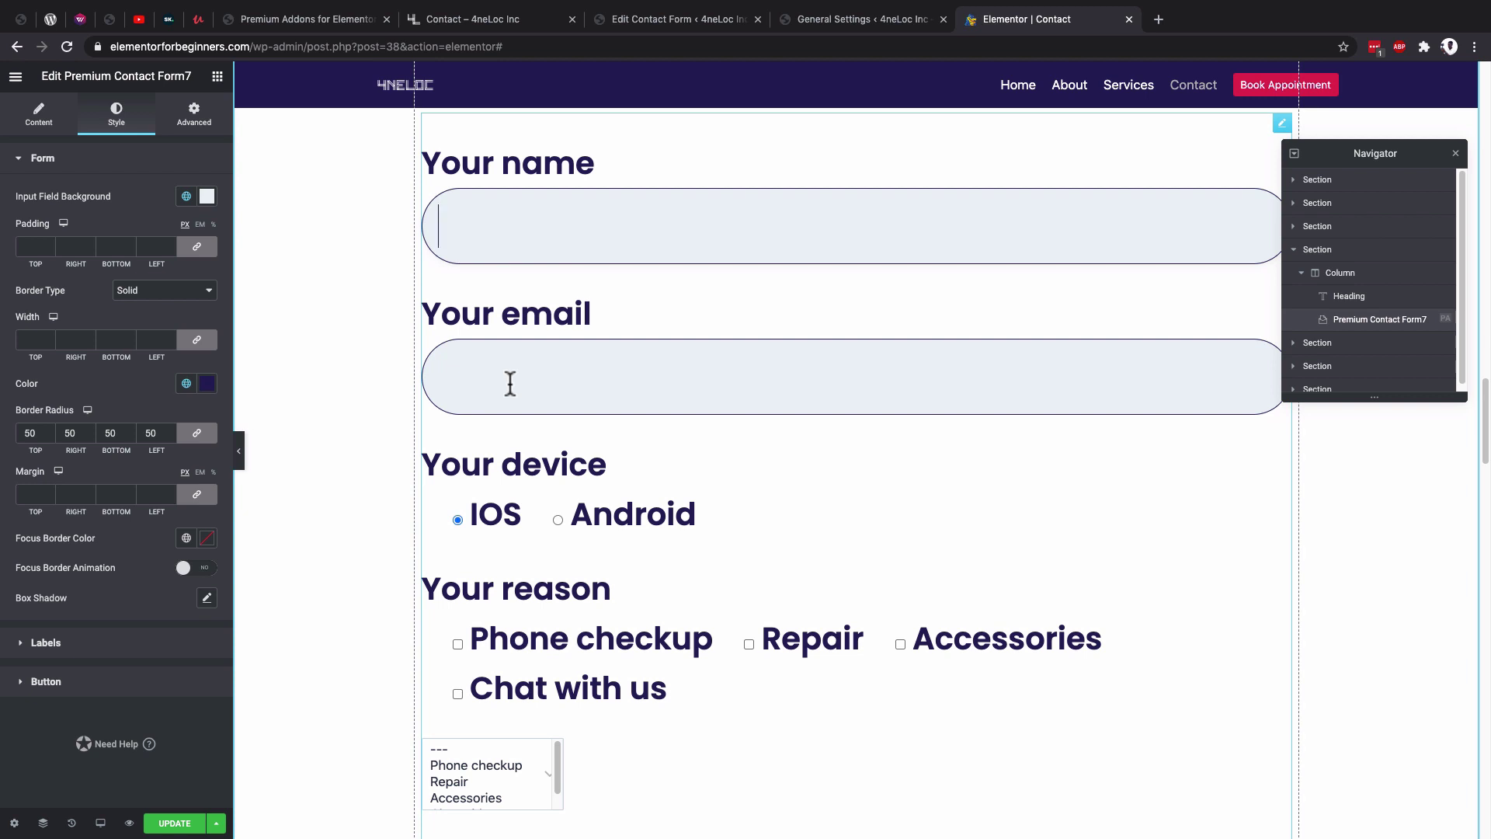
left_click(511, 383)
scroll(534, 523, "down", 2)
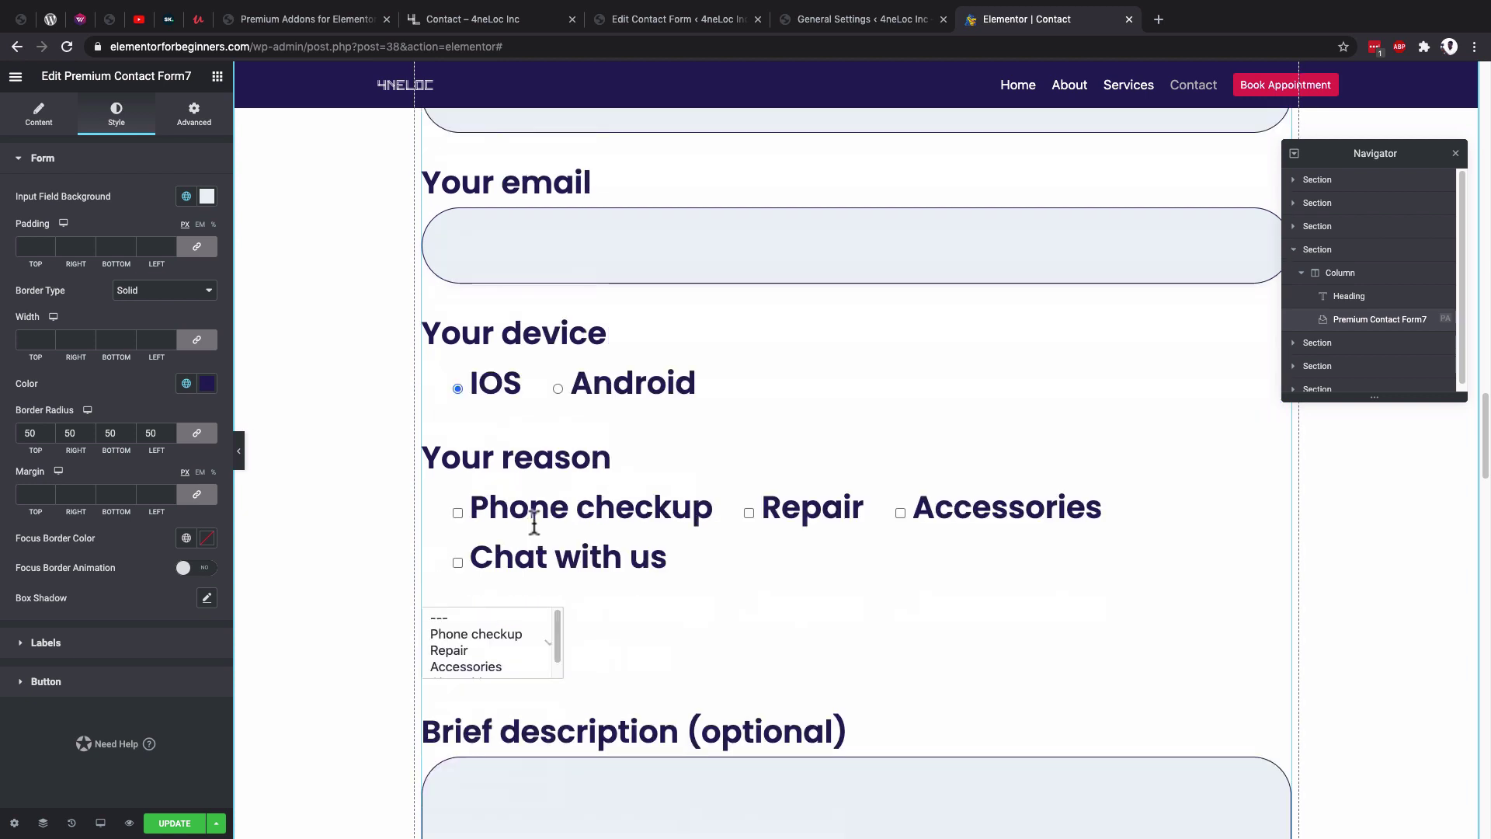
scroll(535, 523, "down", 4)
left_click(494, 599)
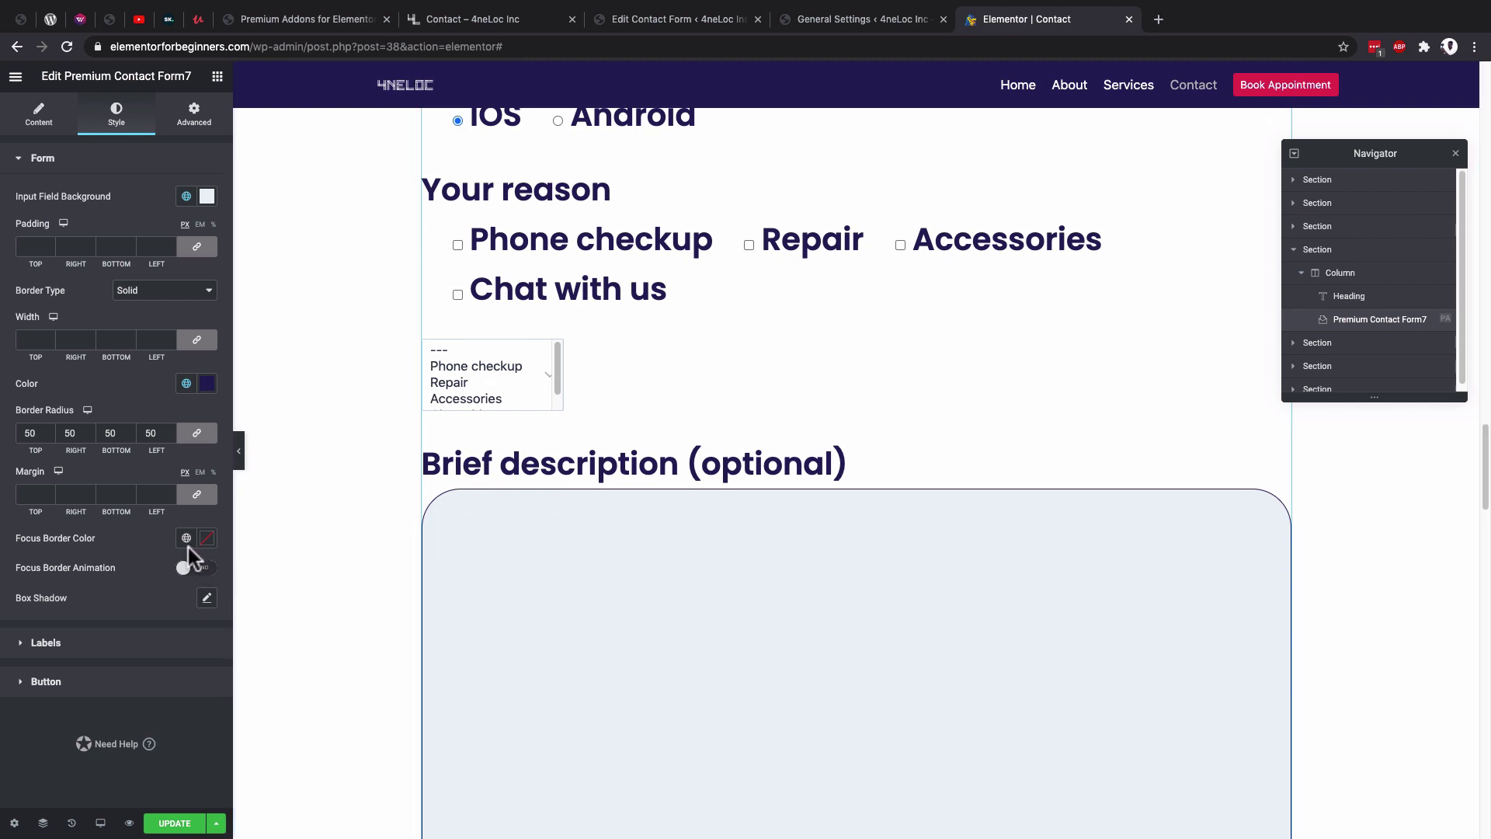
Make the focus border crimson Secondary and verify it on name, email and description.
left_click(186, 537)
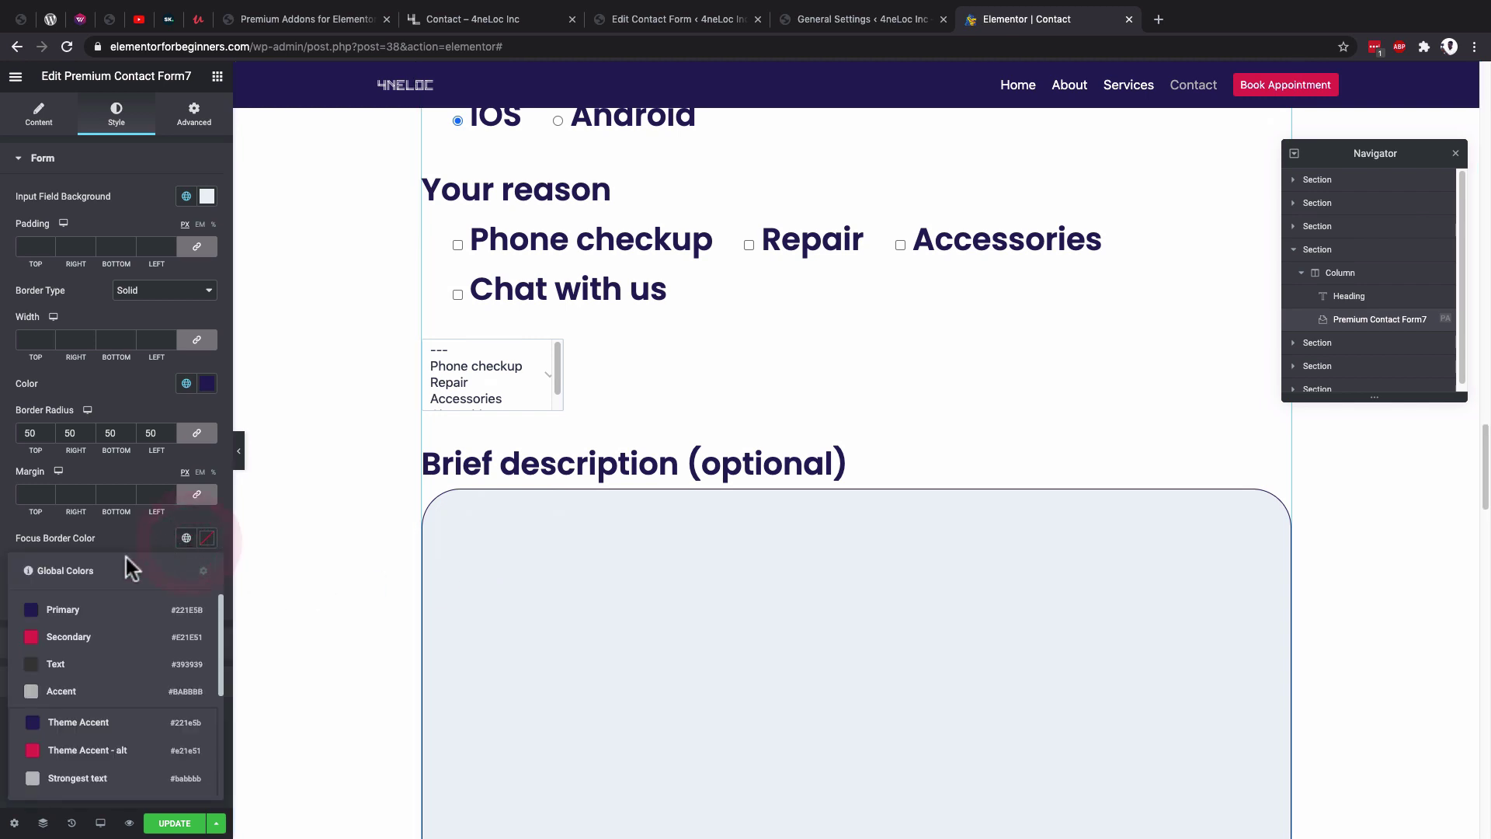
left_click(87, 629)
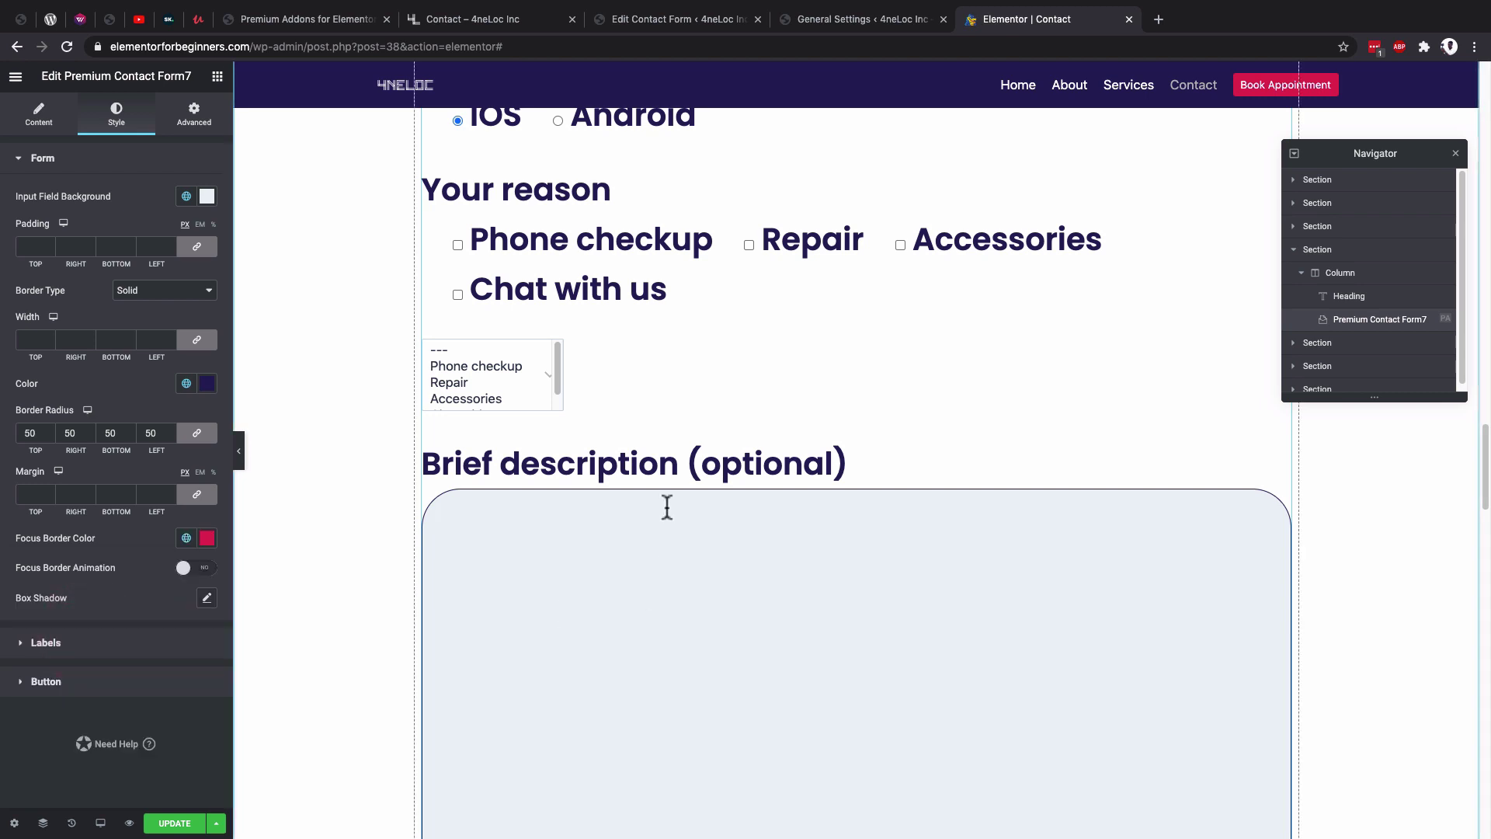
scroll(666, 506, "up", 6)
left_click(468, 310)
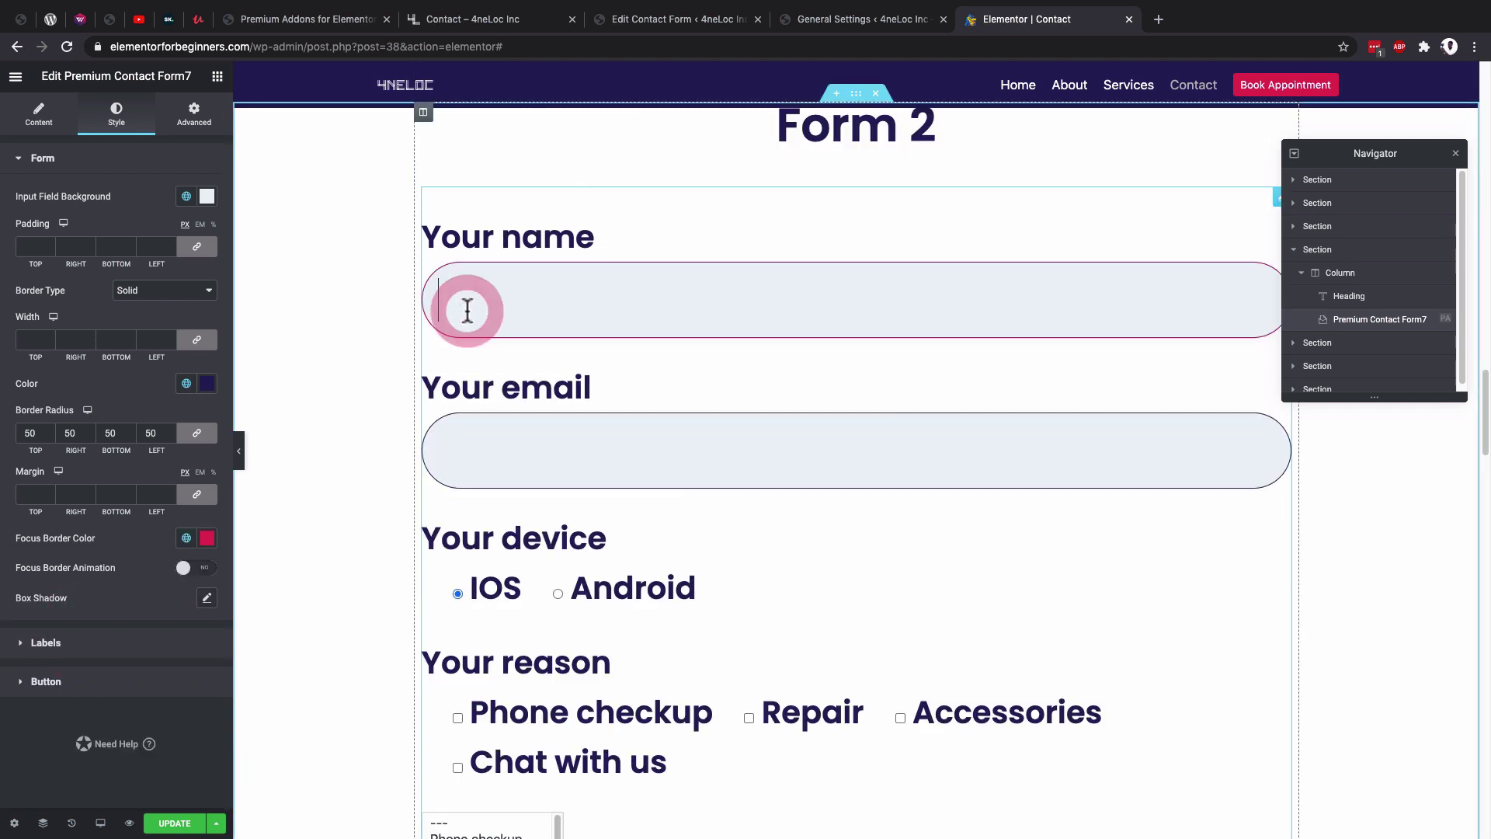
left_click(501, 444)
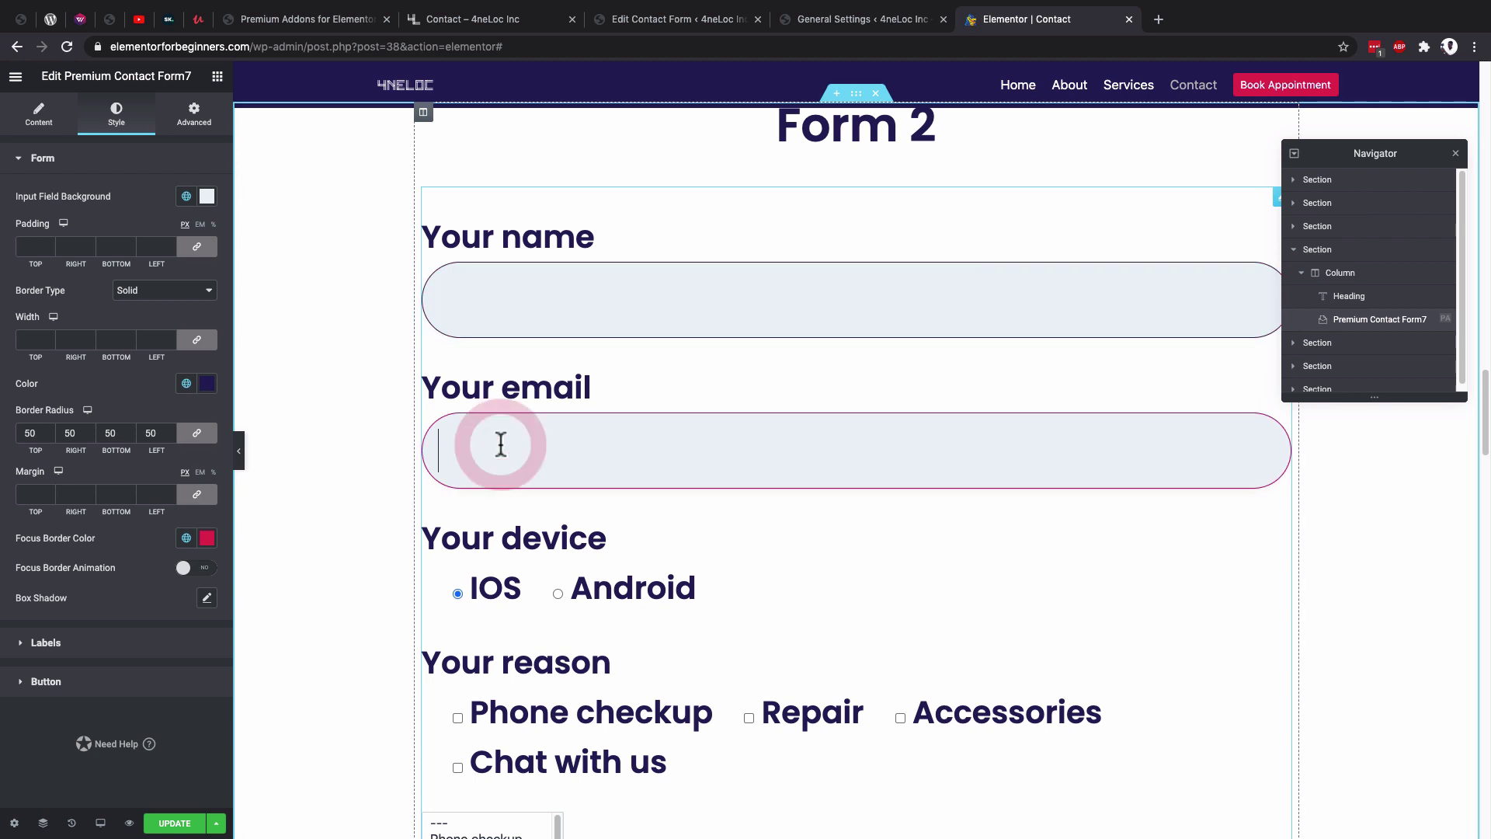
scroll(508, 451, "down", 8)
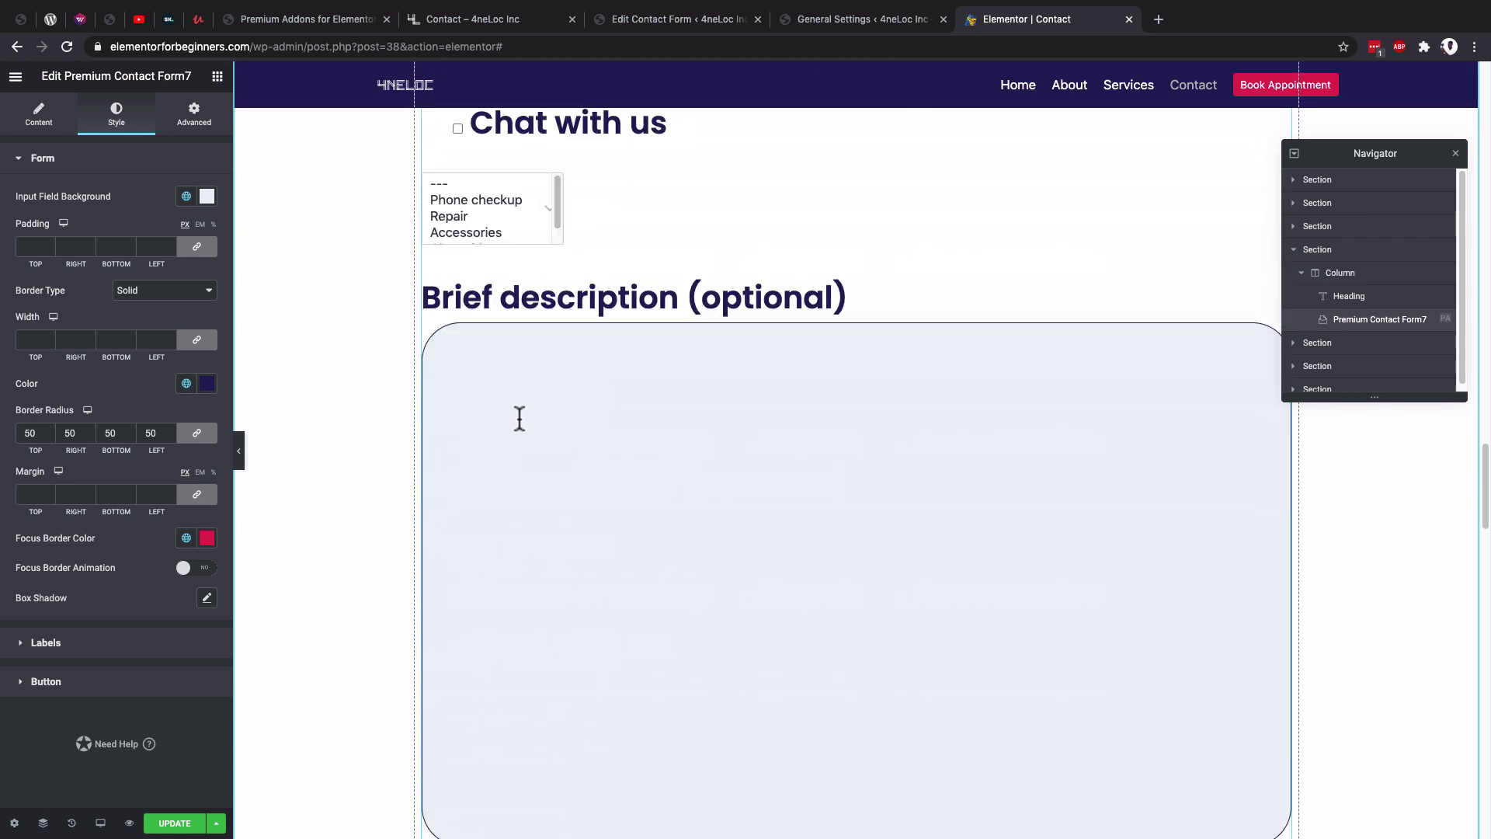
left_click(520, 419)
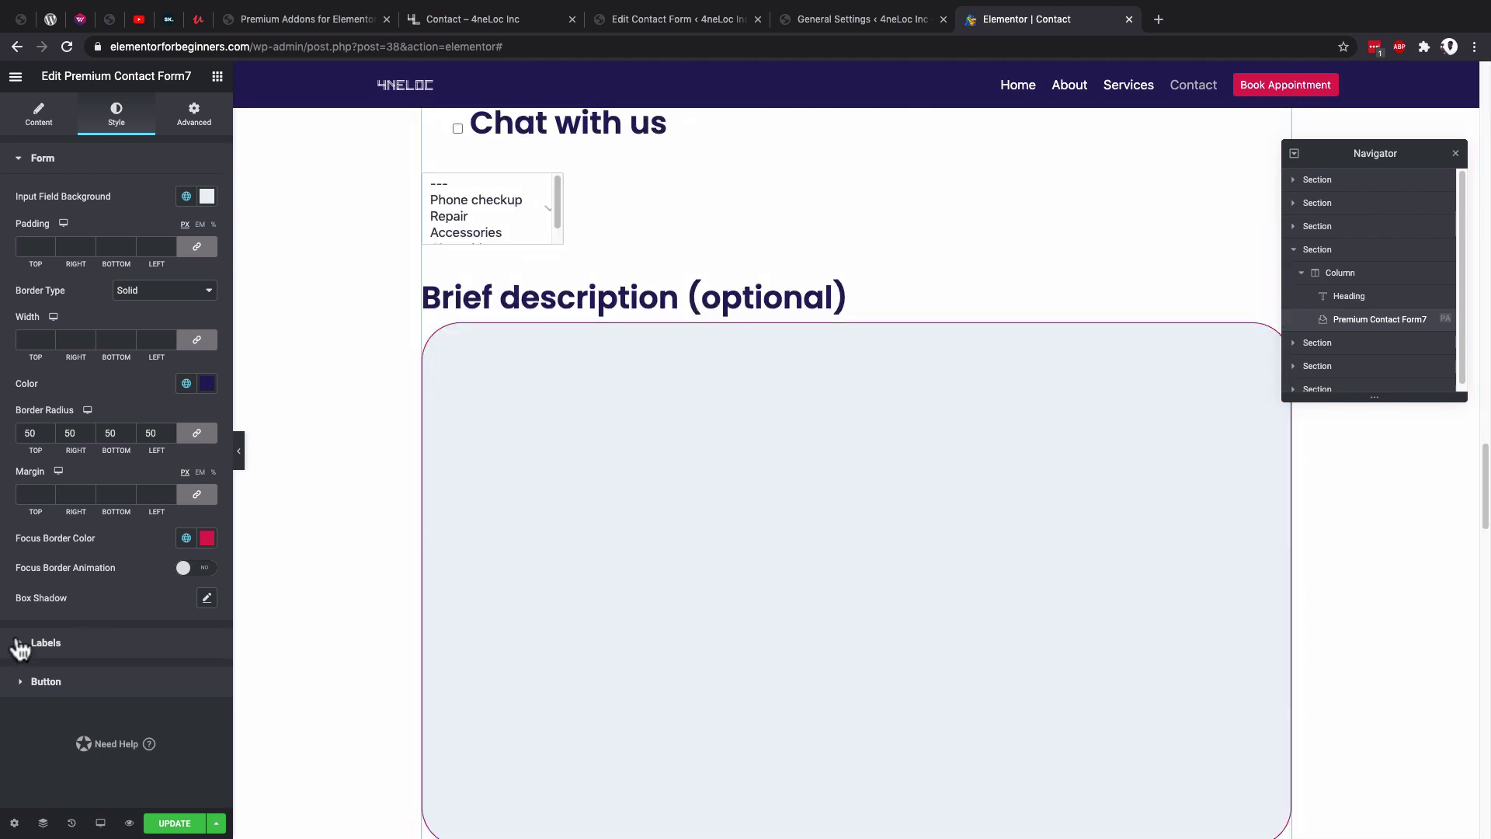
left_click(45, 643)
Make the labels the dark grey global Text colour at font size 25.
scroll(551, 376, "up", 9)
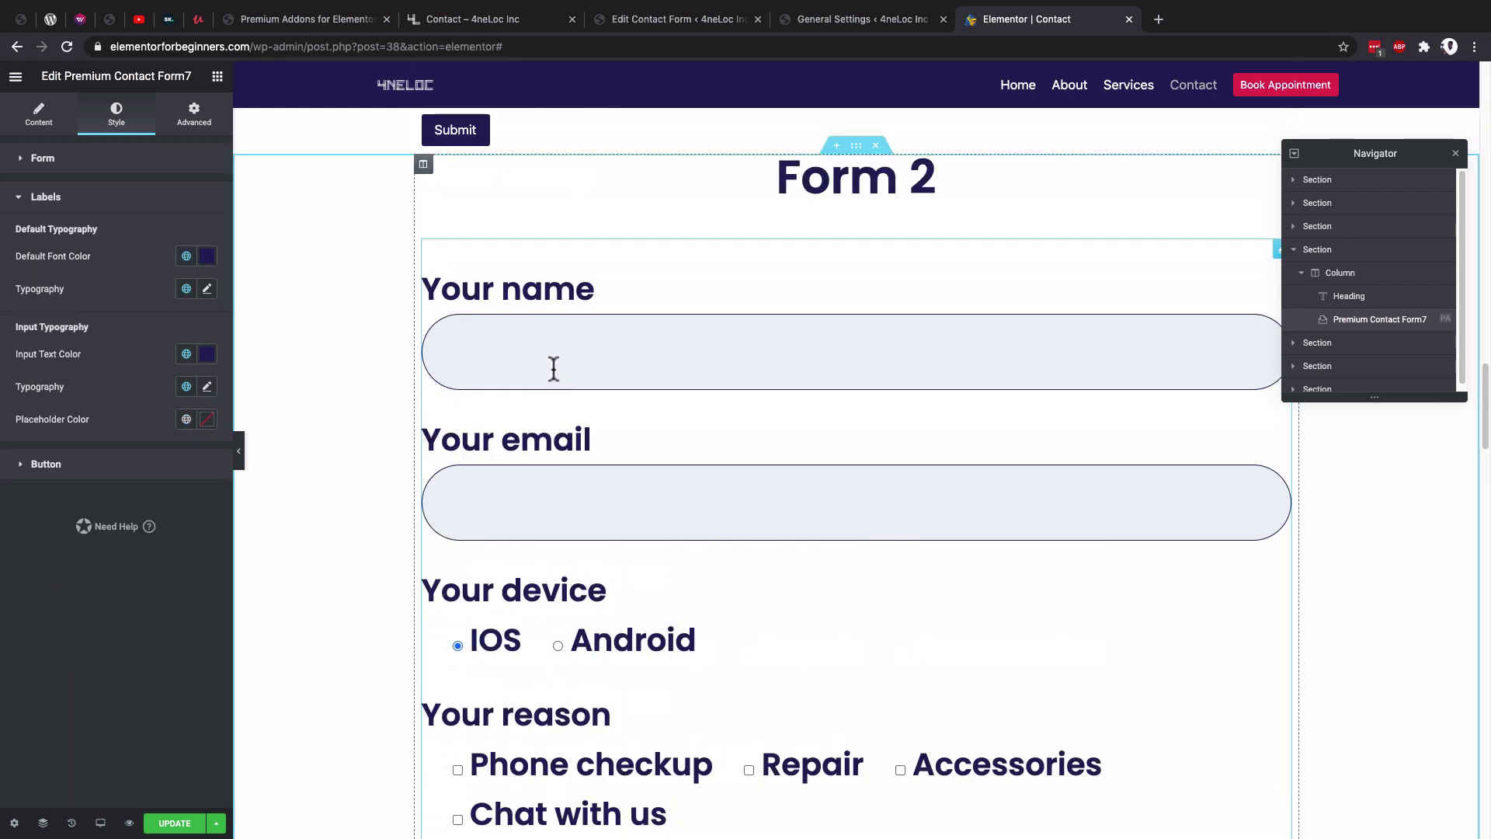
left_click(187, 257)
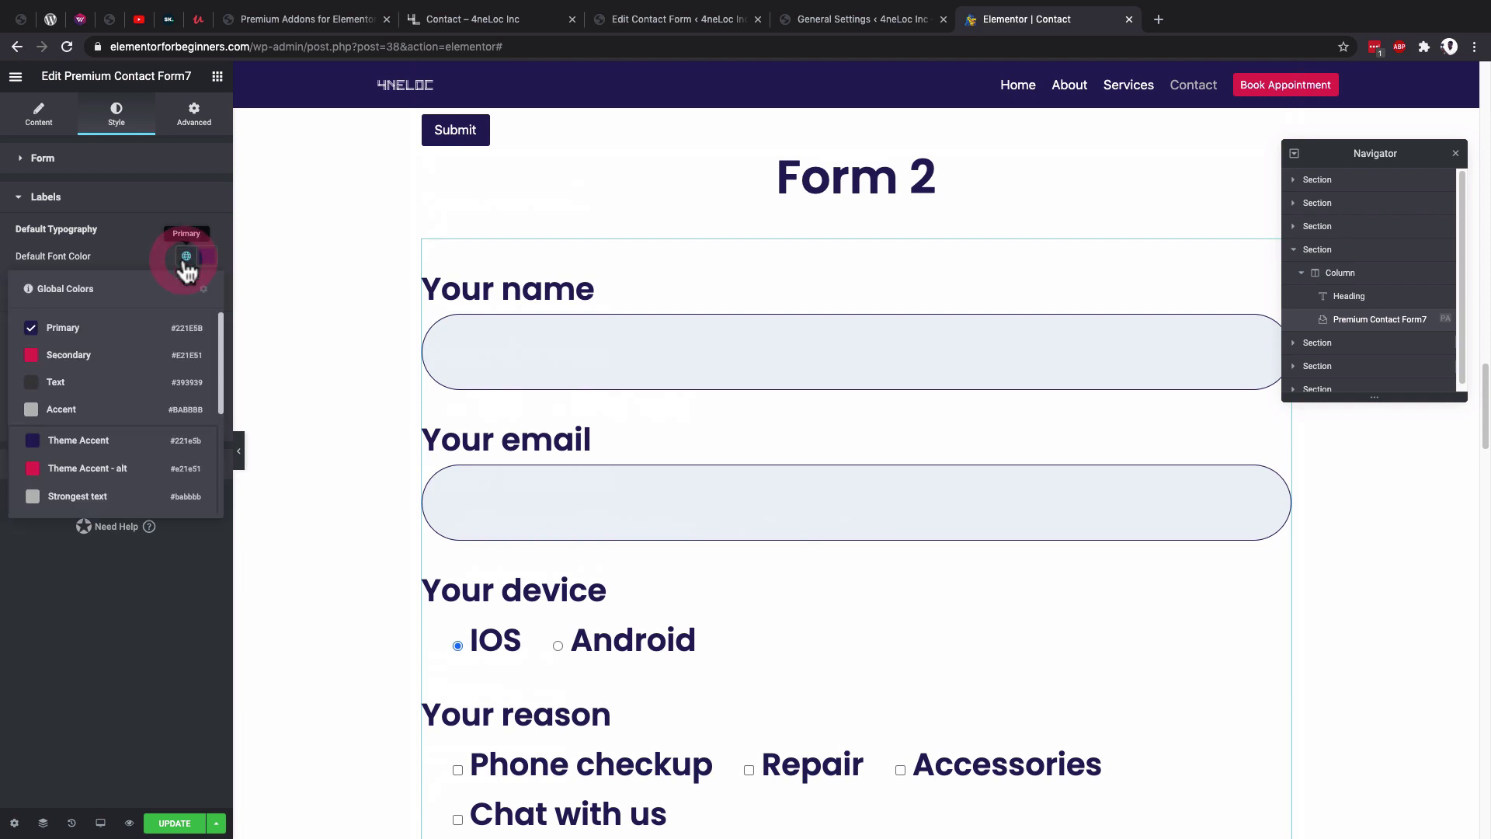
left_click(90, 388)
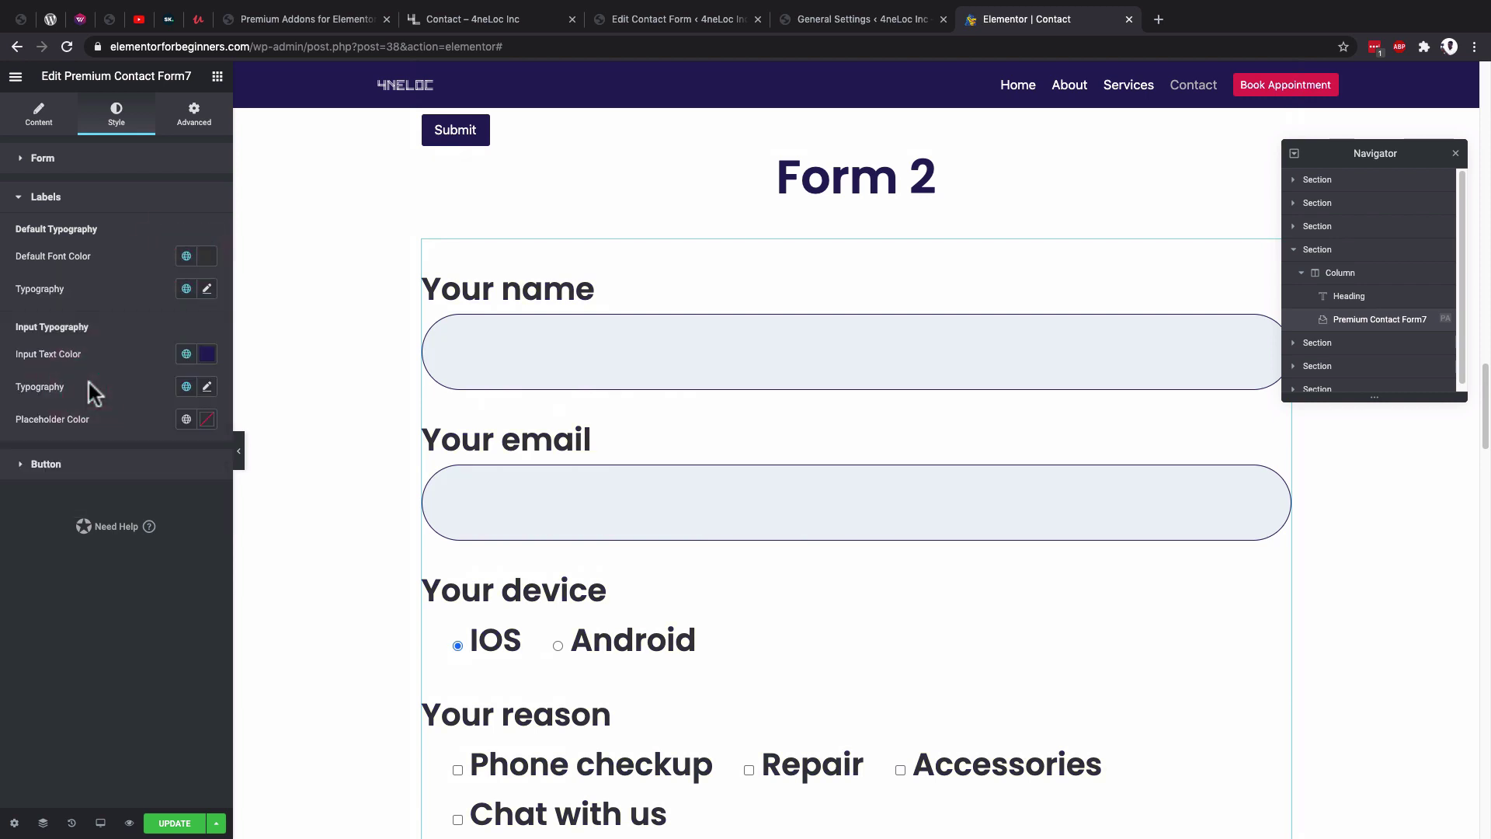
left_click(207, 289)
left_click_drag(54, 412, 45, 411)
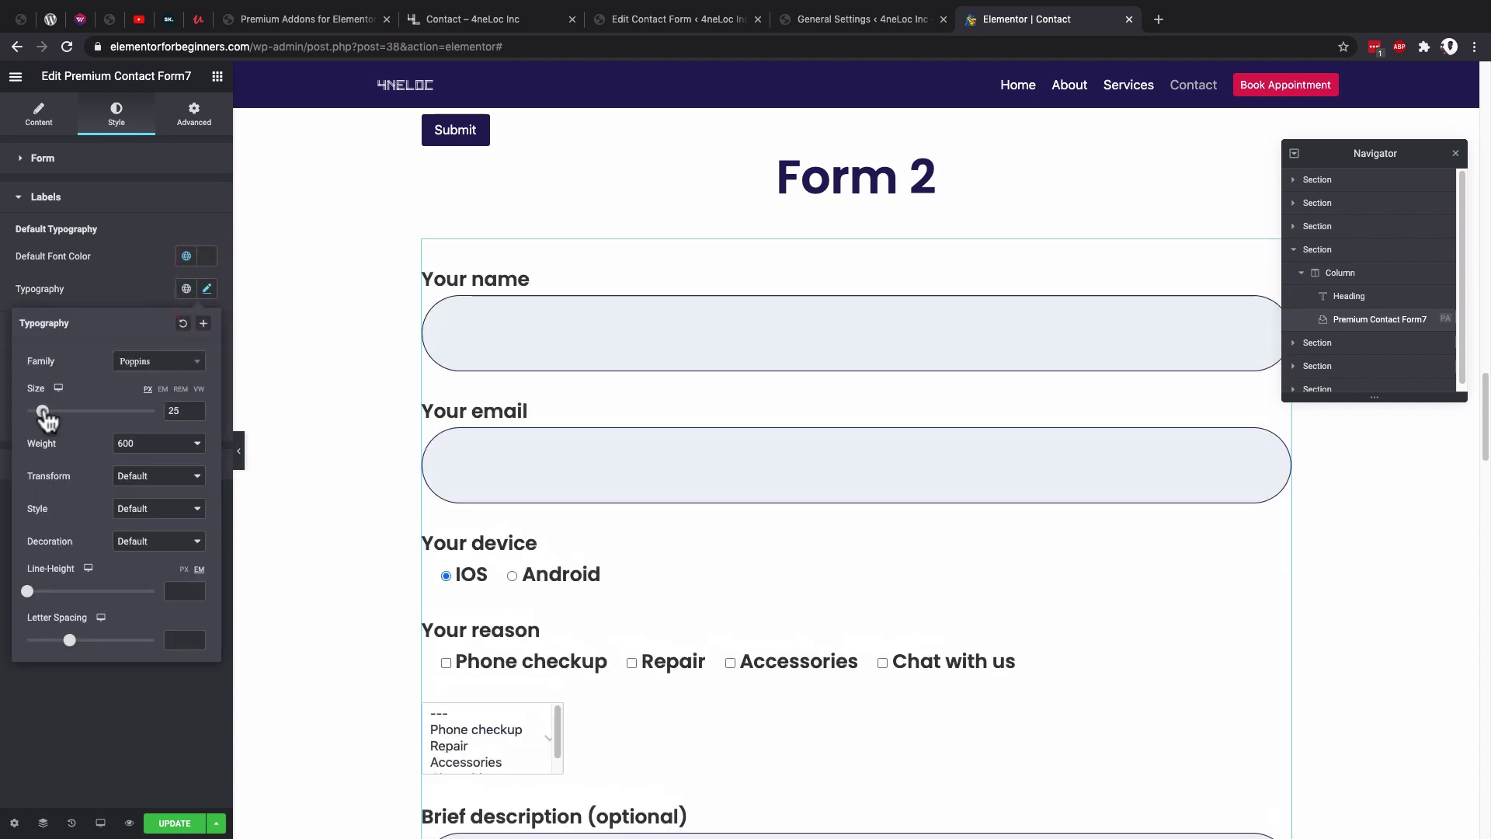
left_click(207, 290)
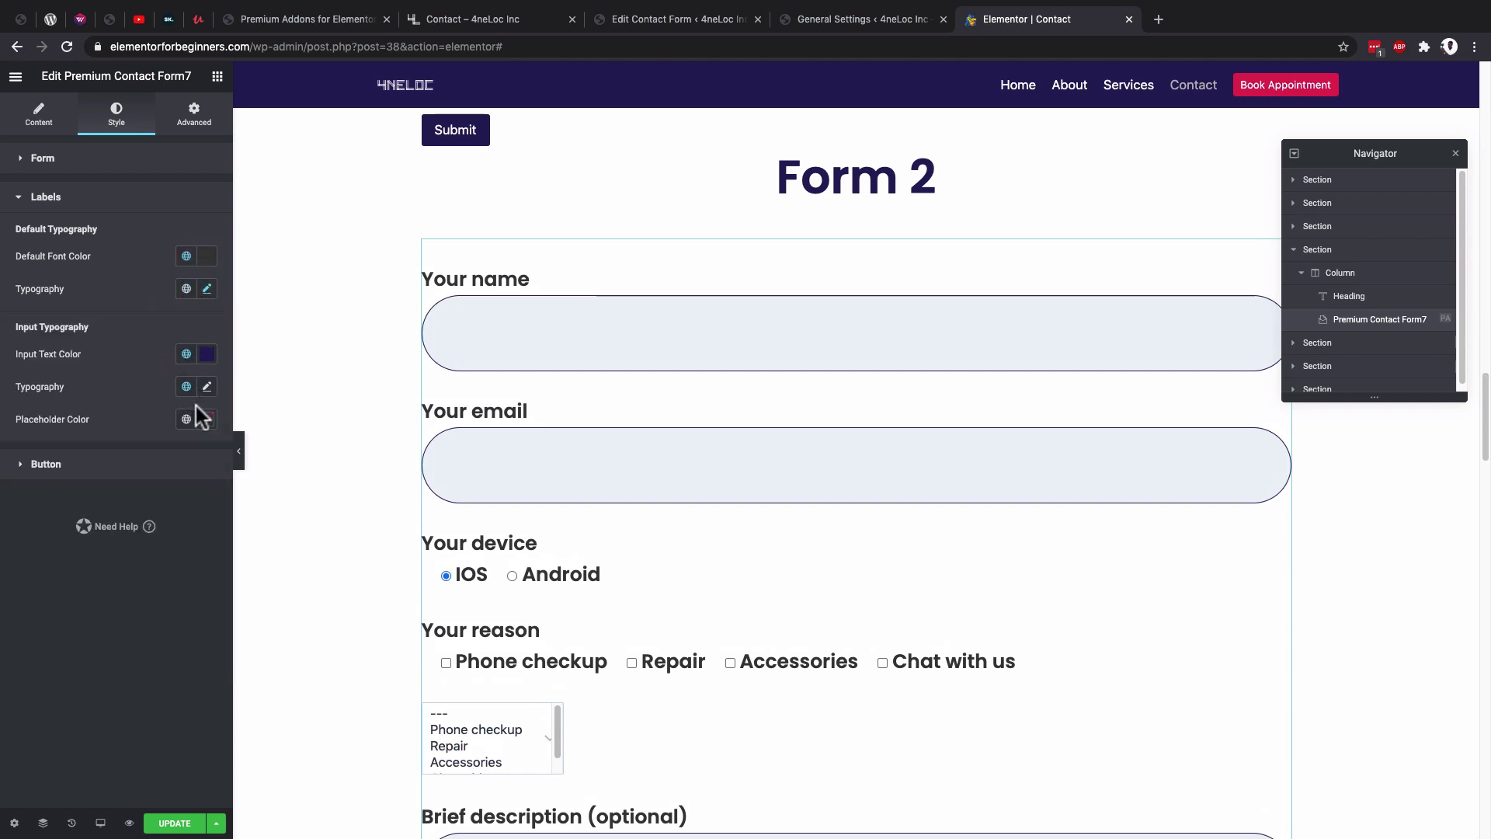
left_click(208, 290)
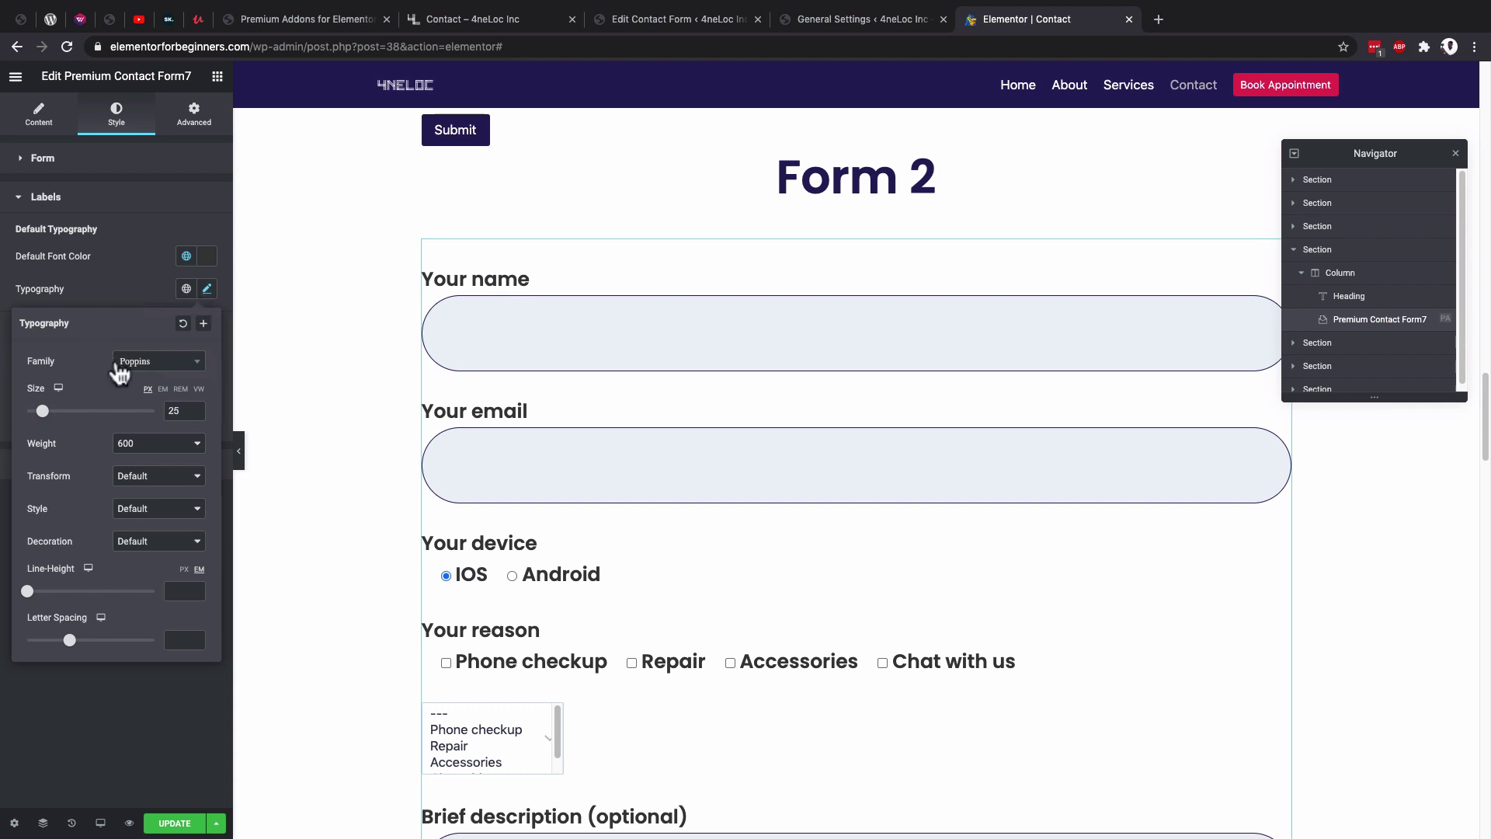
left_click(208, 291)
Shrink the input text size to 25 and test it in Your name.
left_click(207, 388)
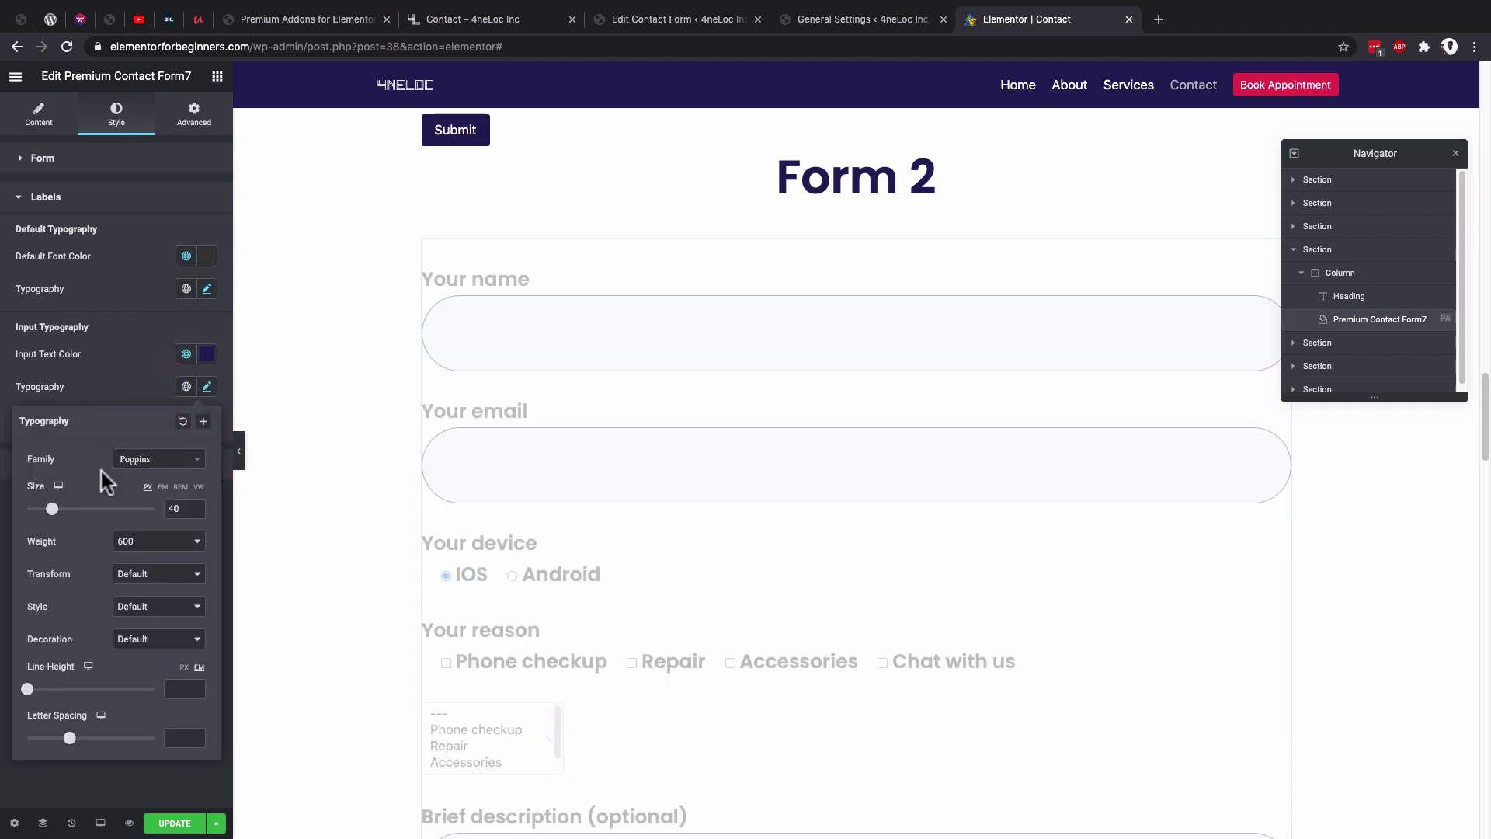
left_click_drag(59, 505, 46, 513)
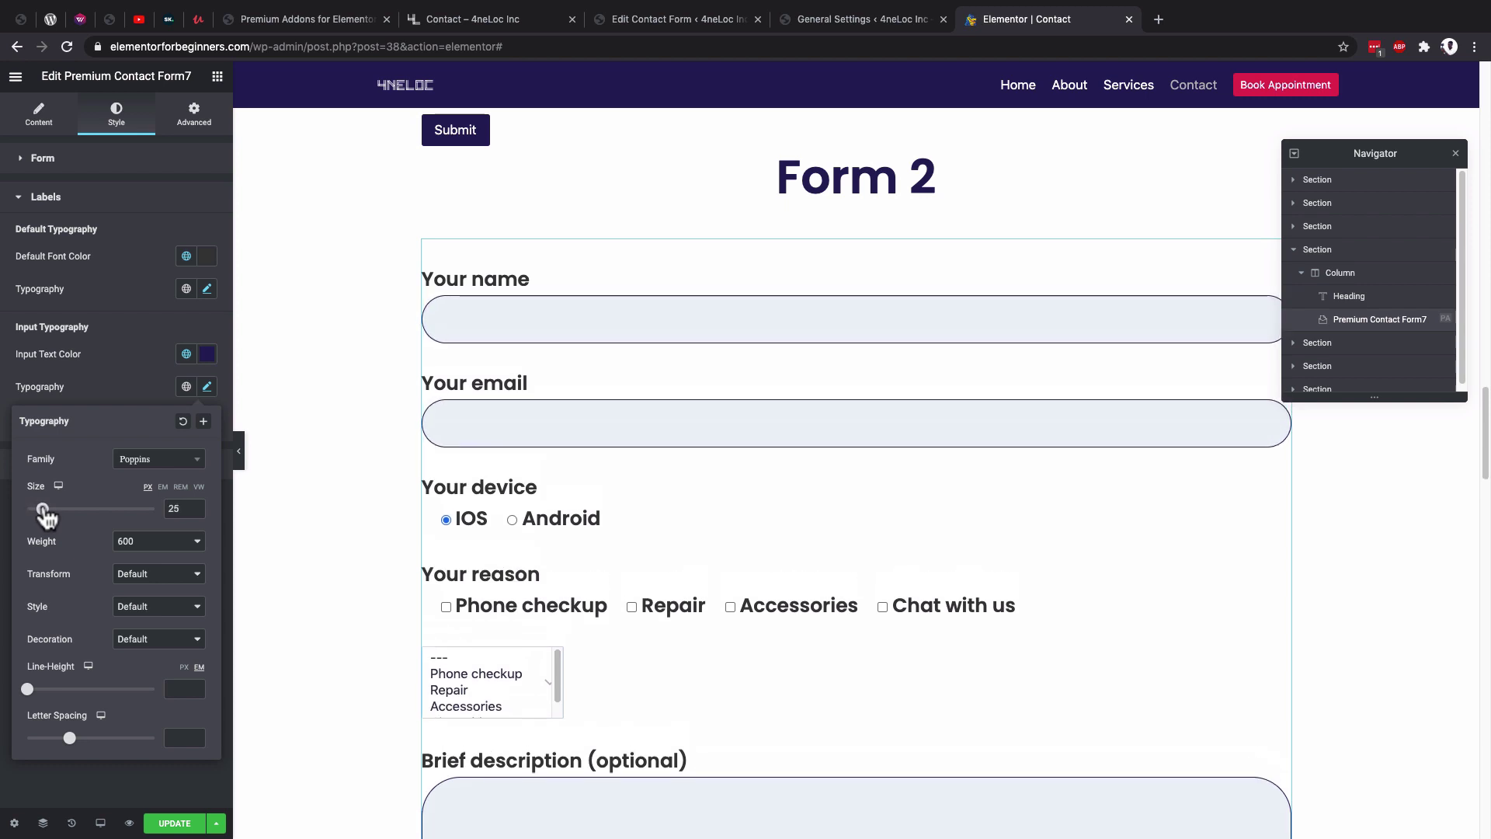
left_click(463, 319)
type("sfdfsdf")
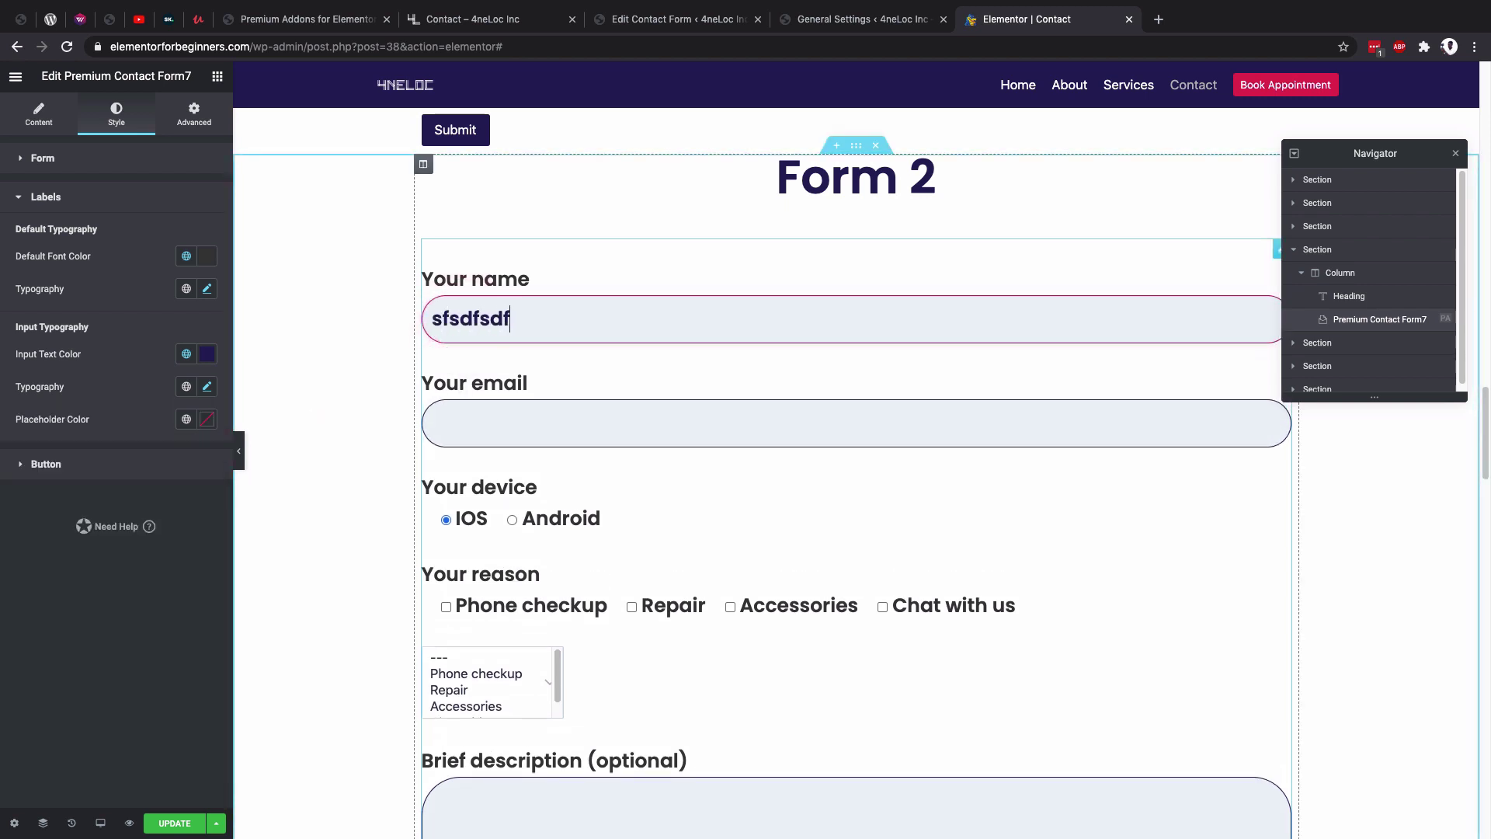
type("dfds")
Turn the placeholder text crimson Secondary and check it on the Zoom ID/Whatsapp field.
scroll(466, 435, "down", 7)
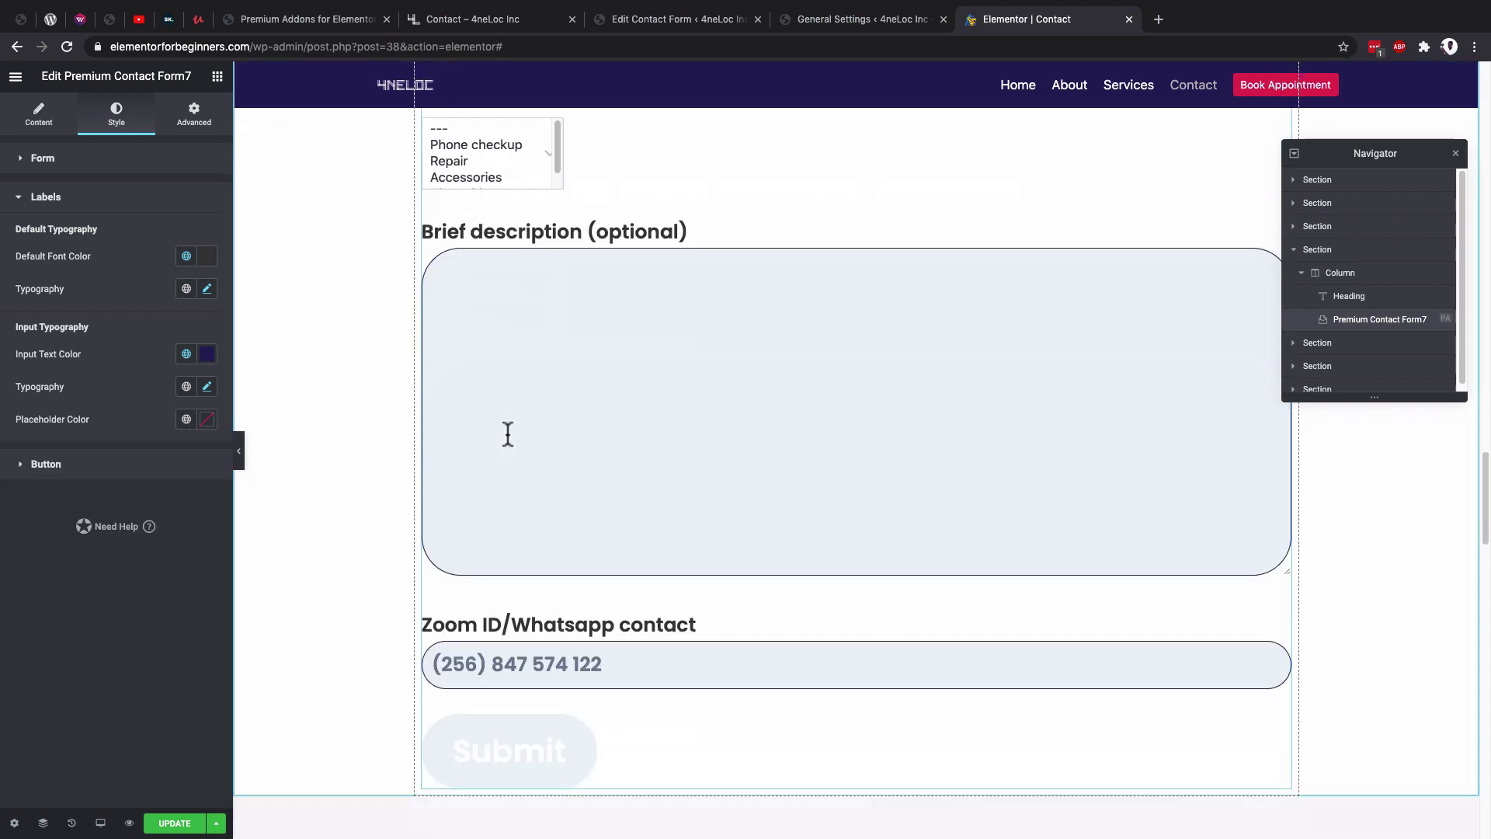
scroll(490, 482, "down", 2)
left_click(468, 525)
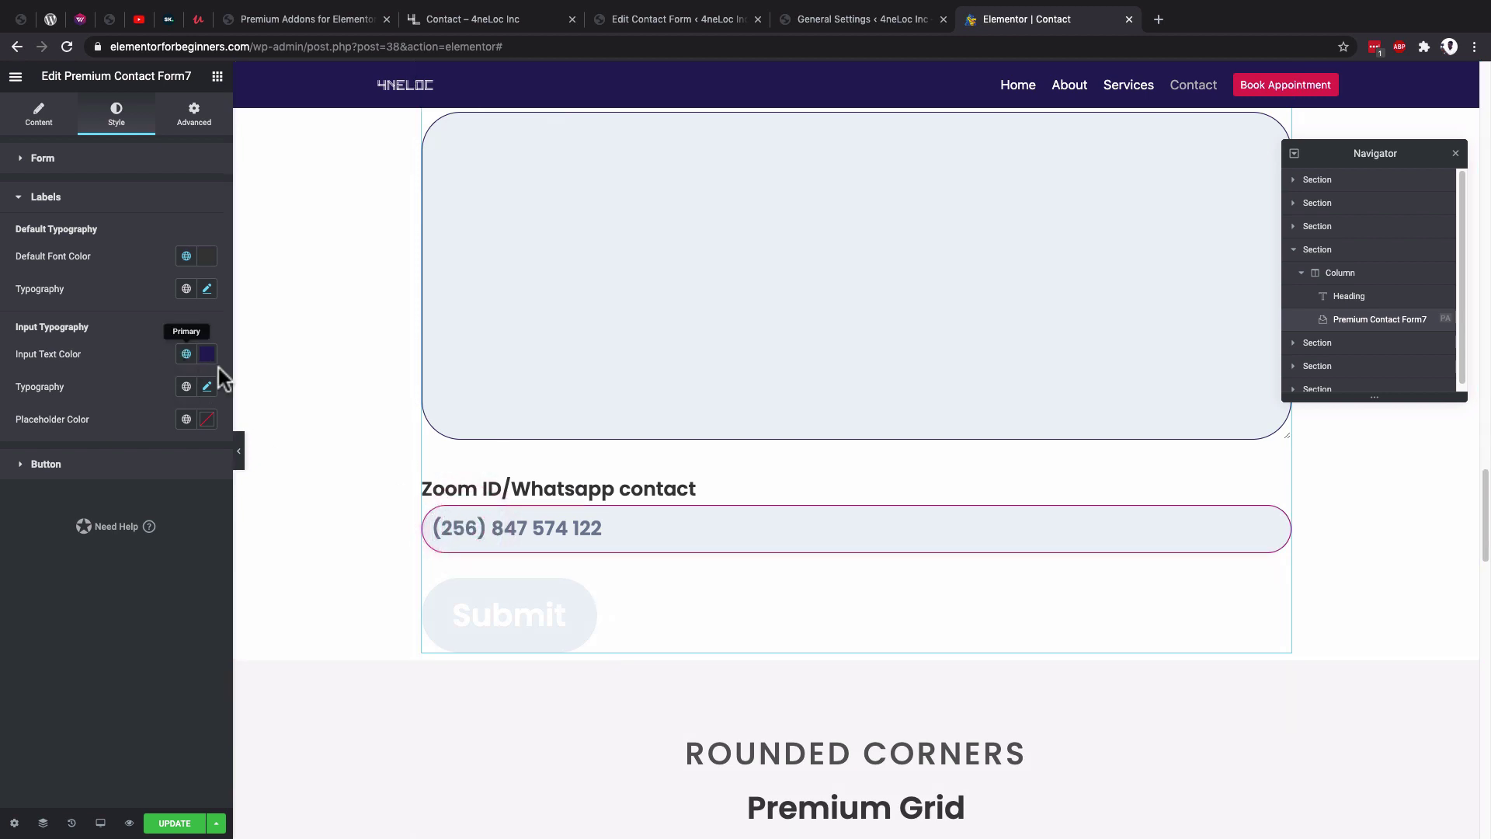
left_click(186, 420)
left_click(71, 522)
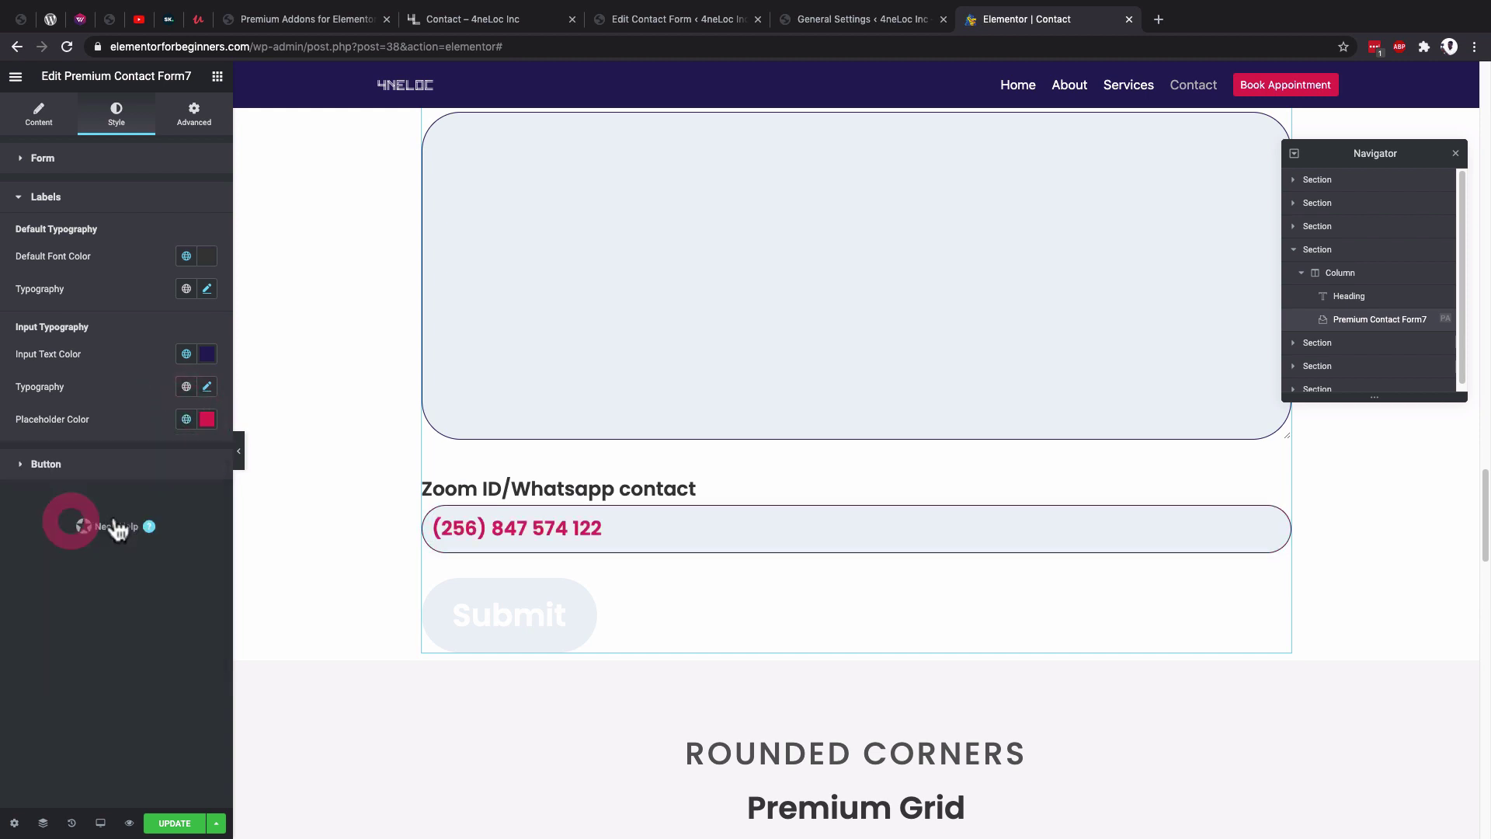
left_click(472, 526)
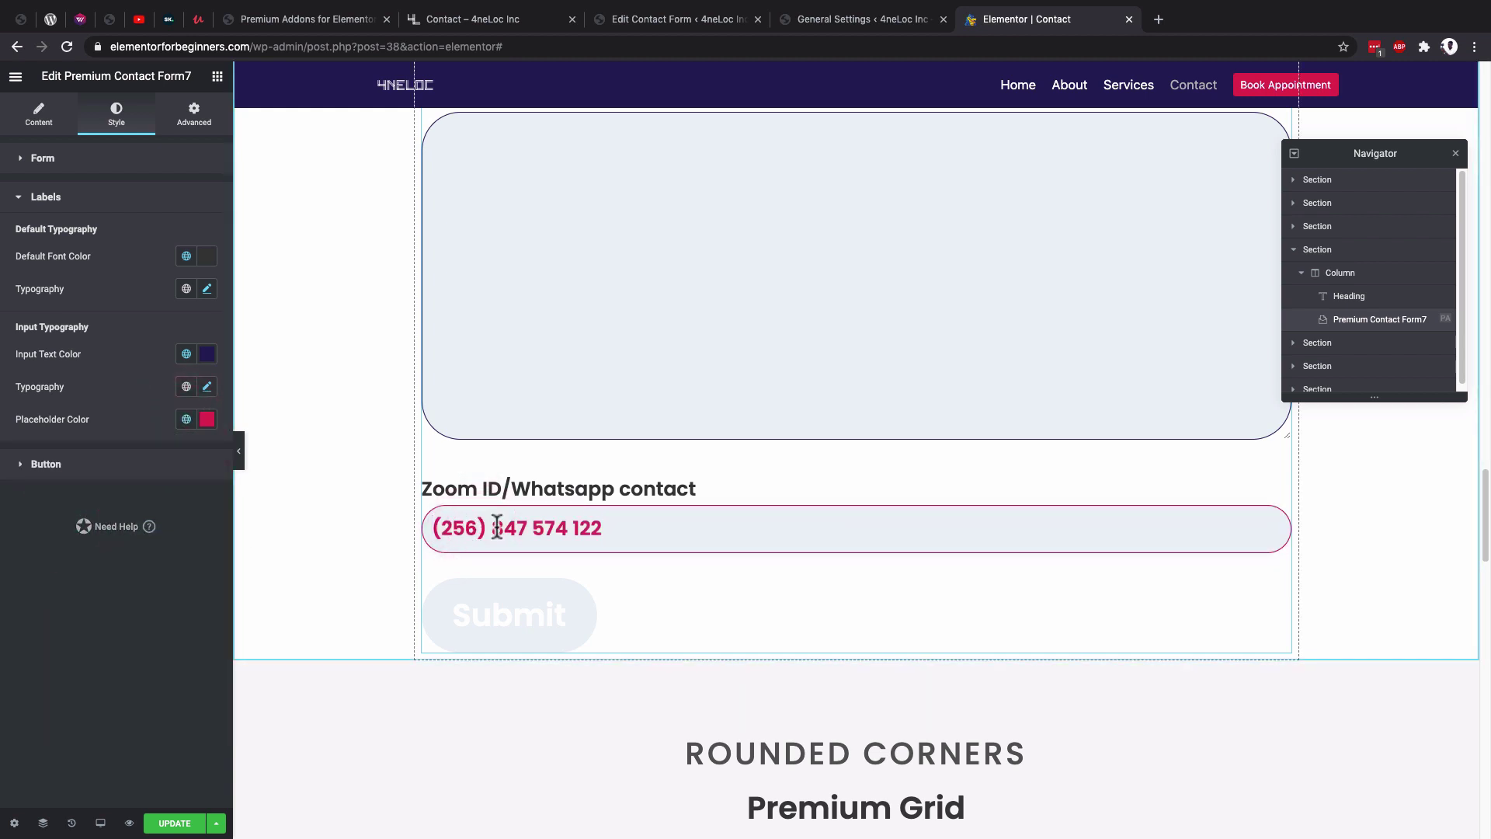
Give the Submit button white text on the navy Primary global background.
left_click(99, 466)
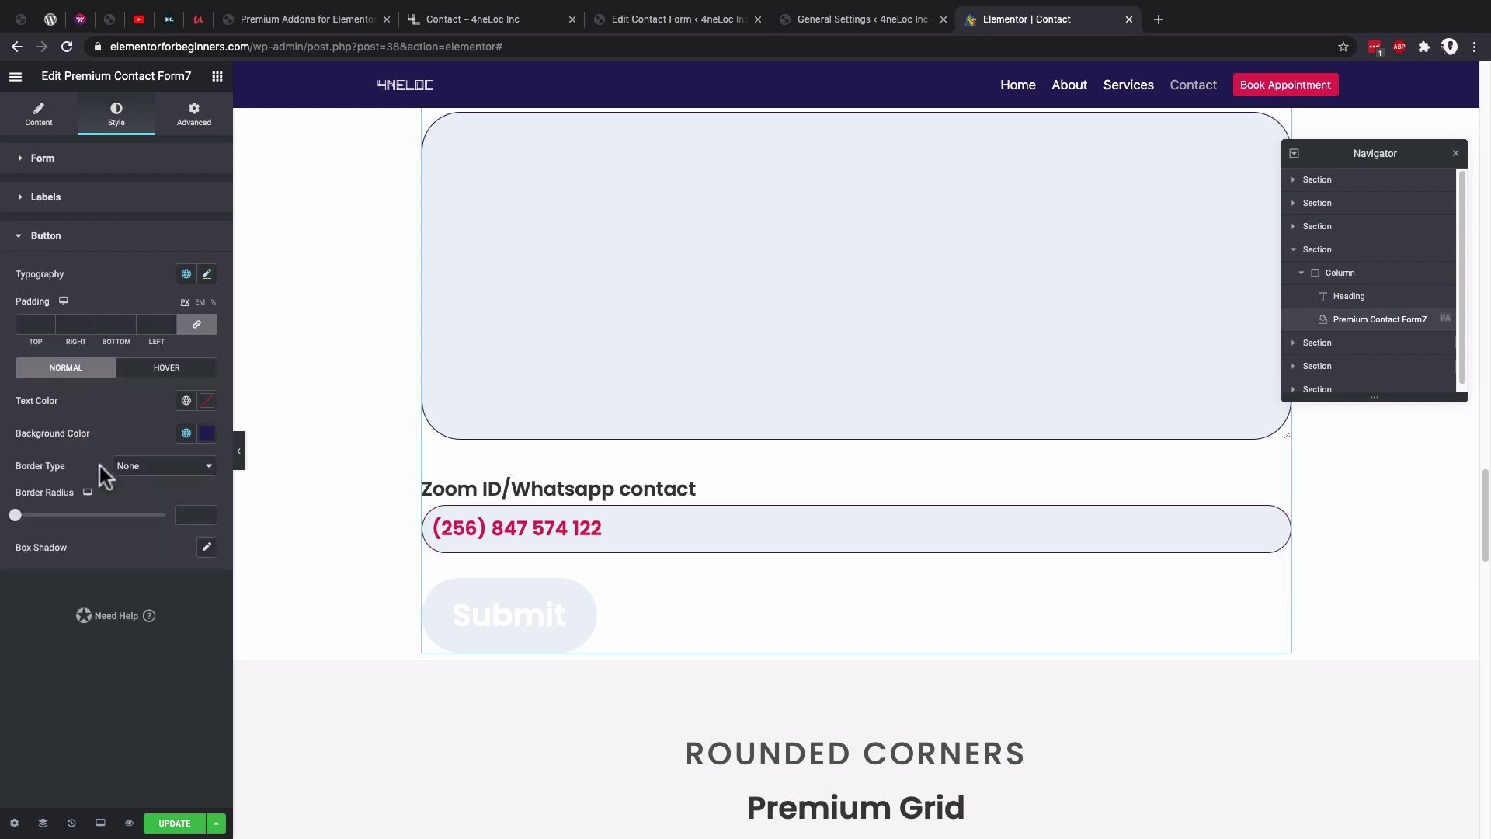
left_click(187, 401)
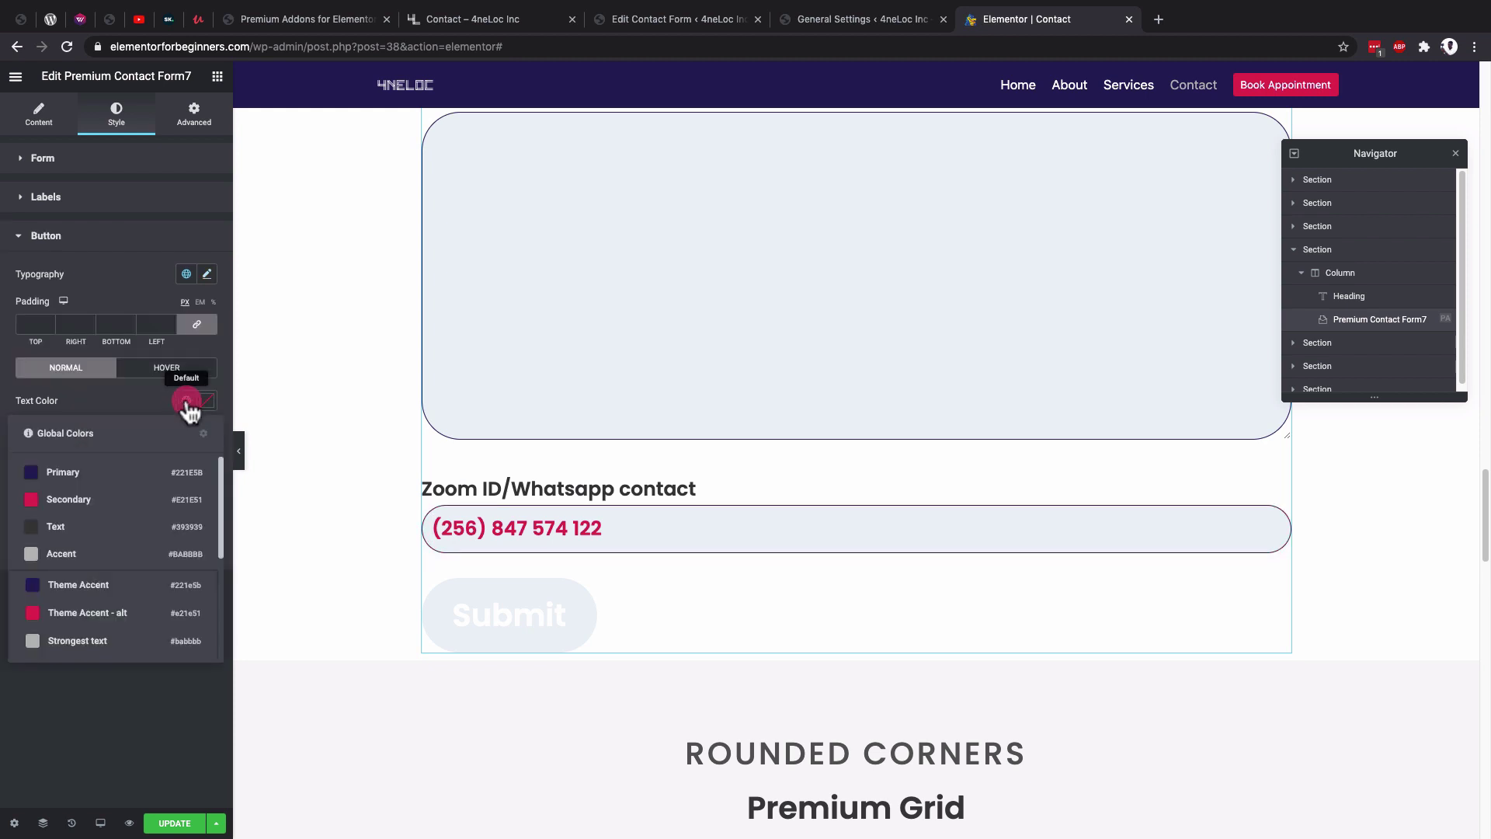
scroll(71, 592, "down", 3)
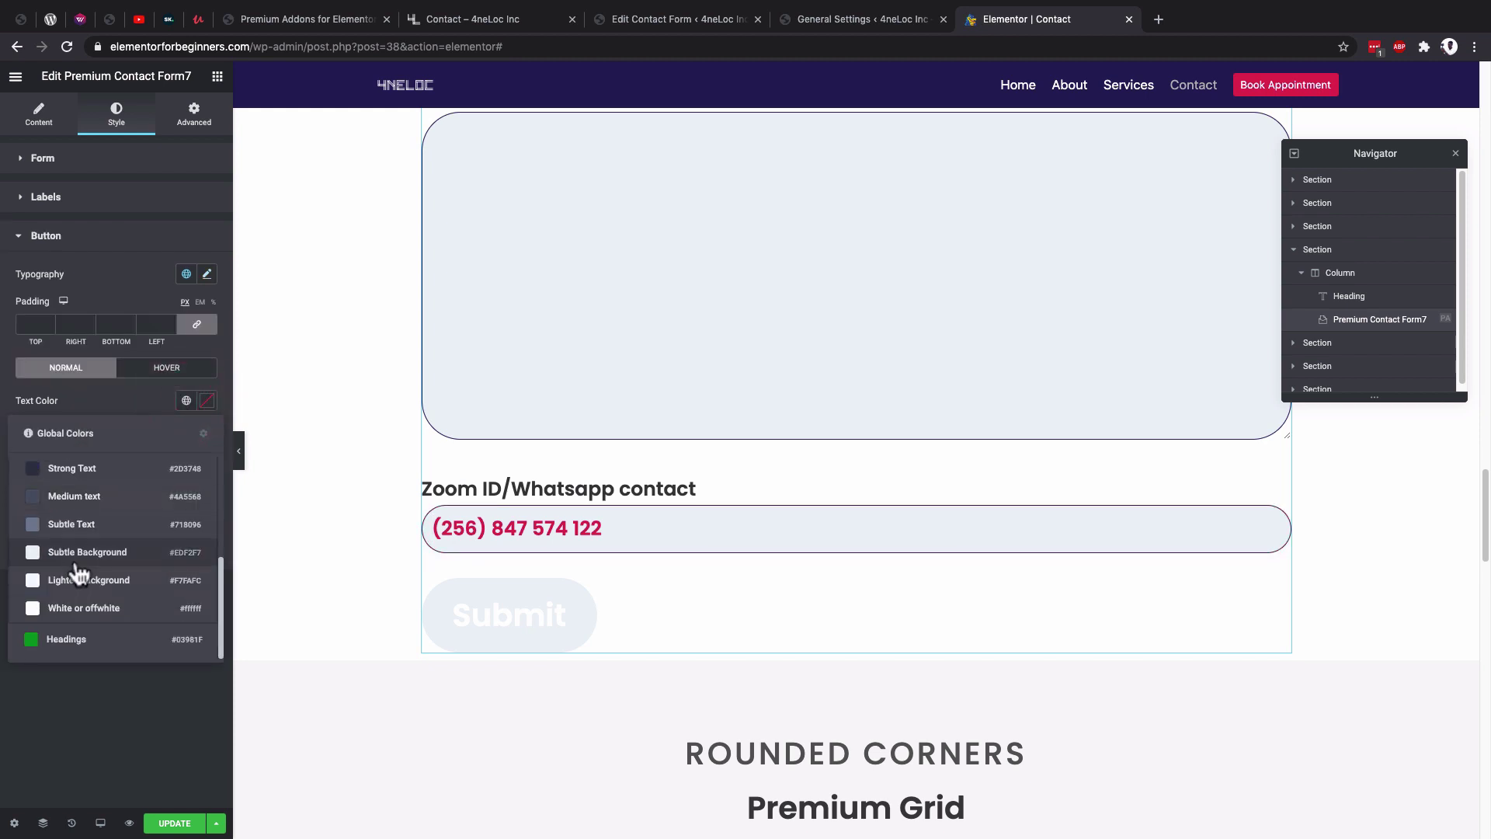
left_click(69, 582)
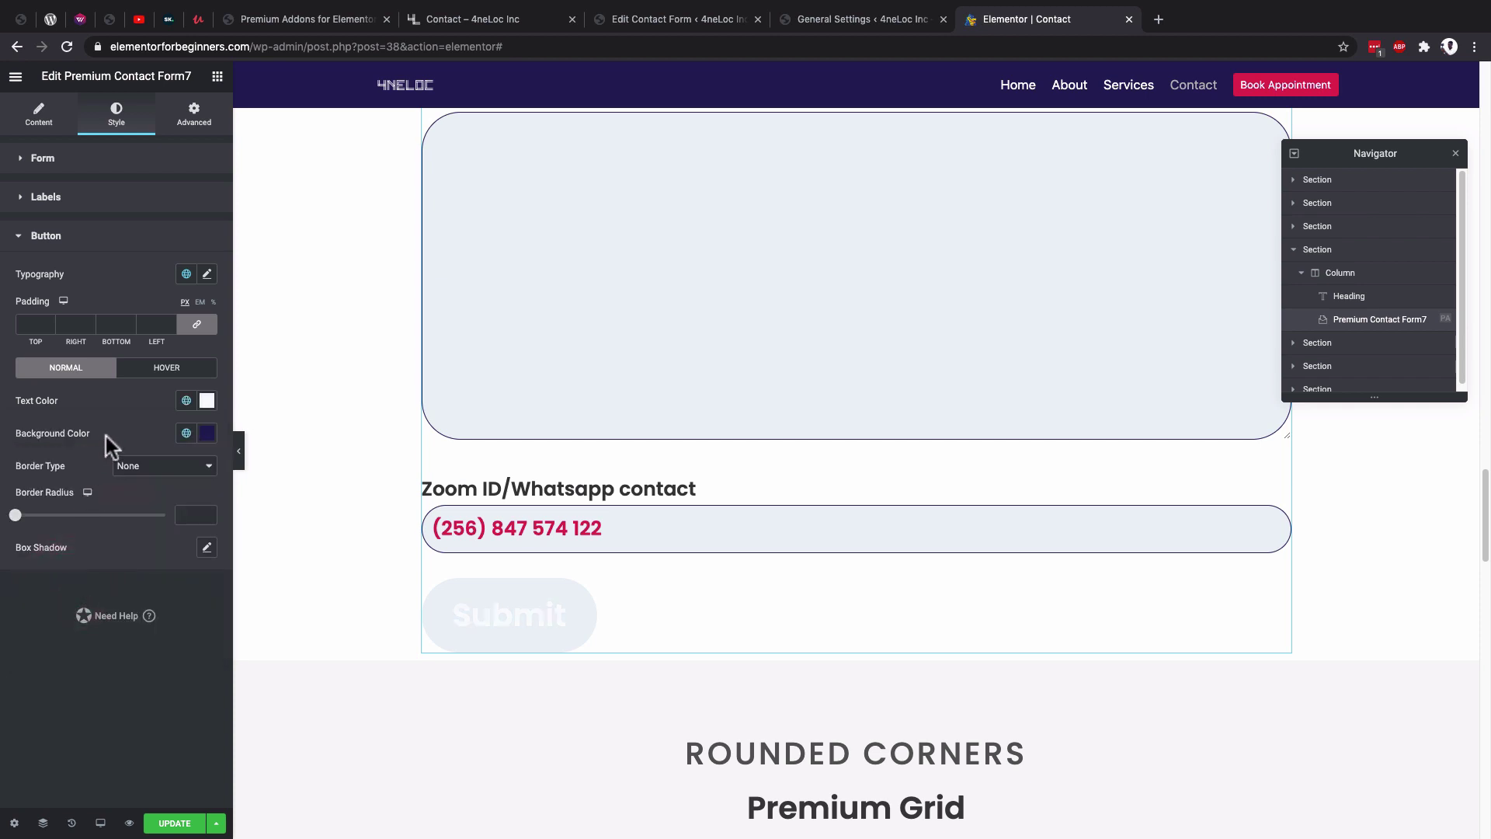
left_click(187, 434)
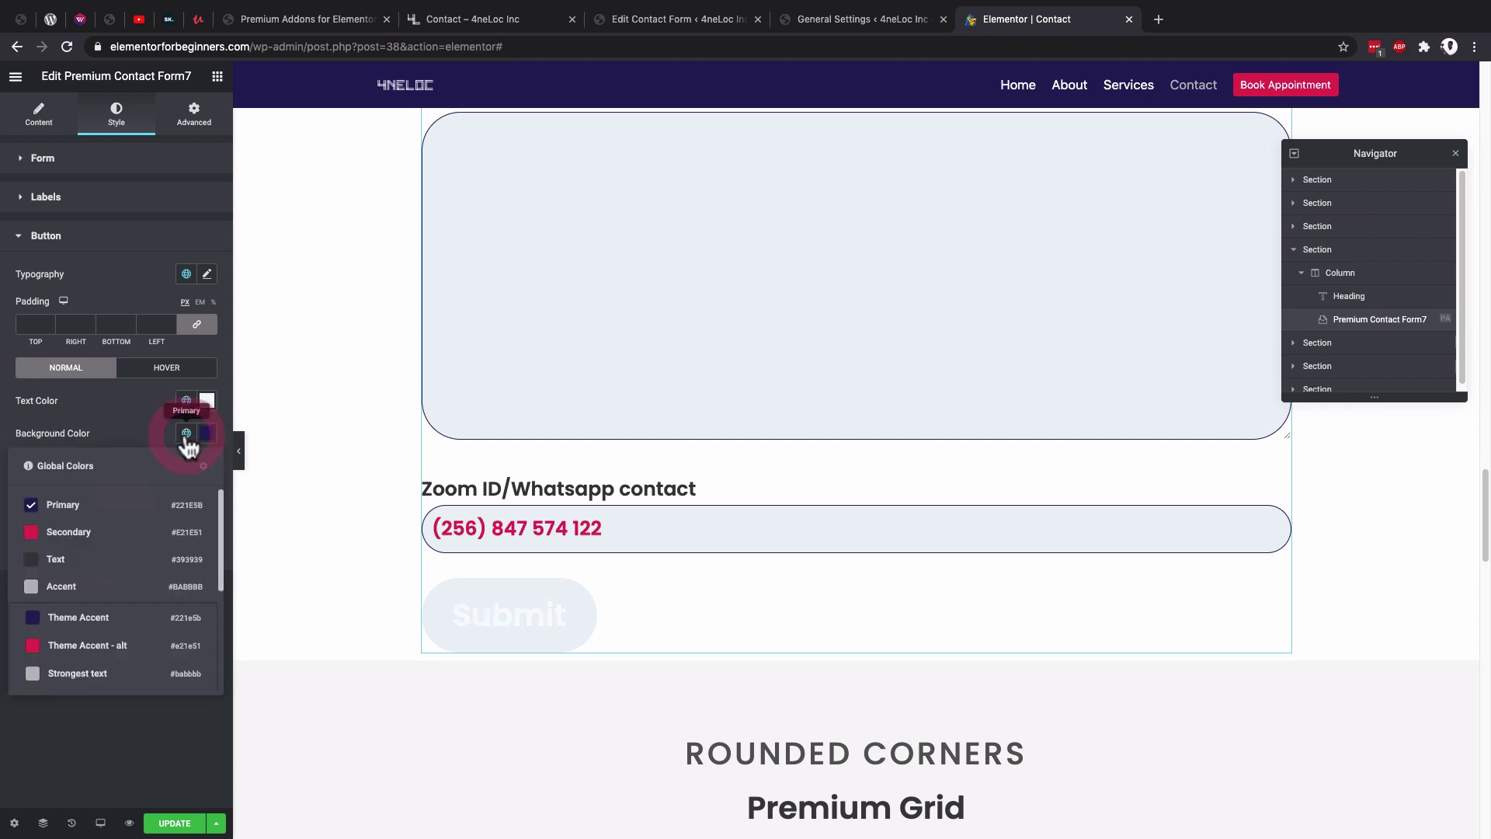
left_click(74, 507)
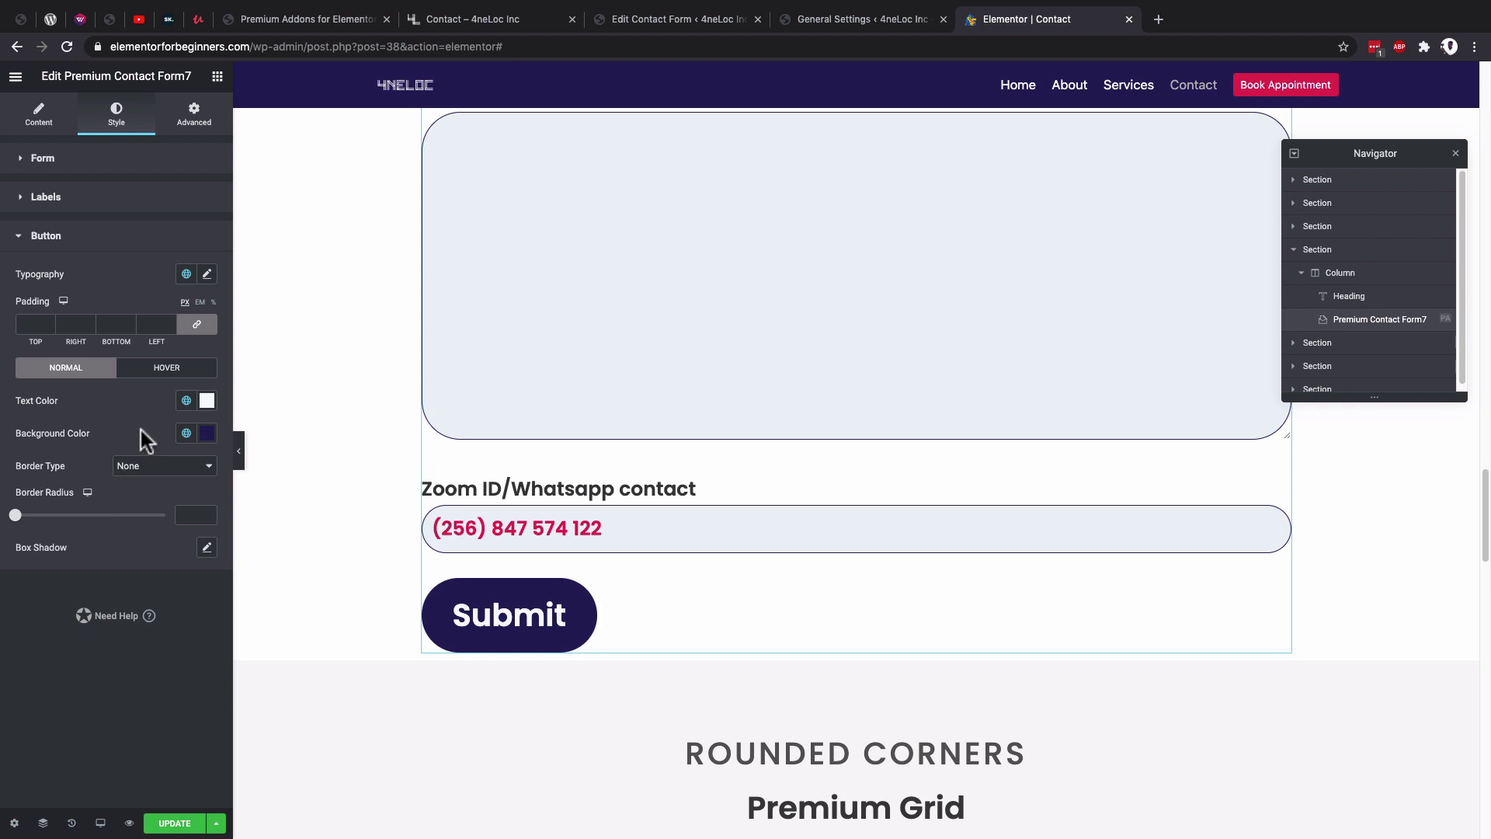
In the Hover state, set button text to global white and background to red Secondary.
left_click(155, 371)
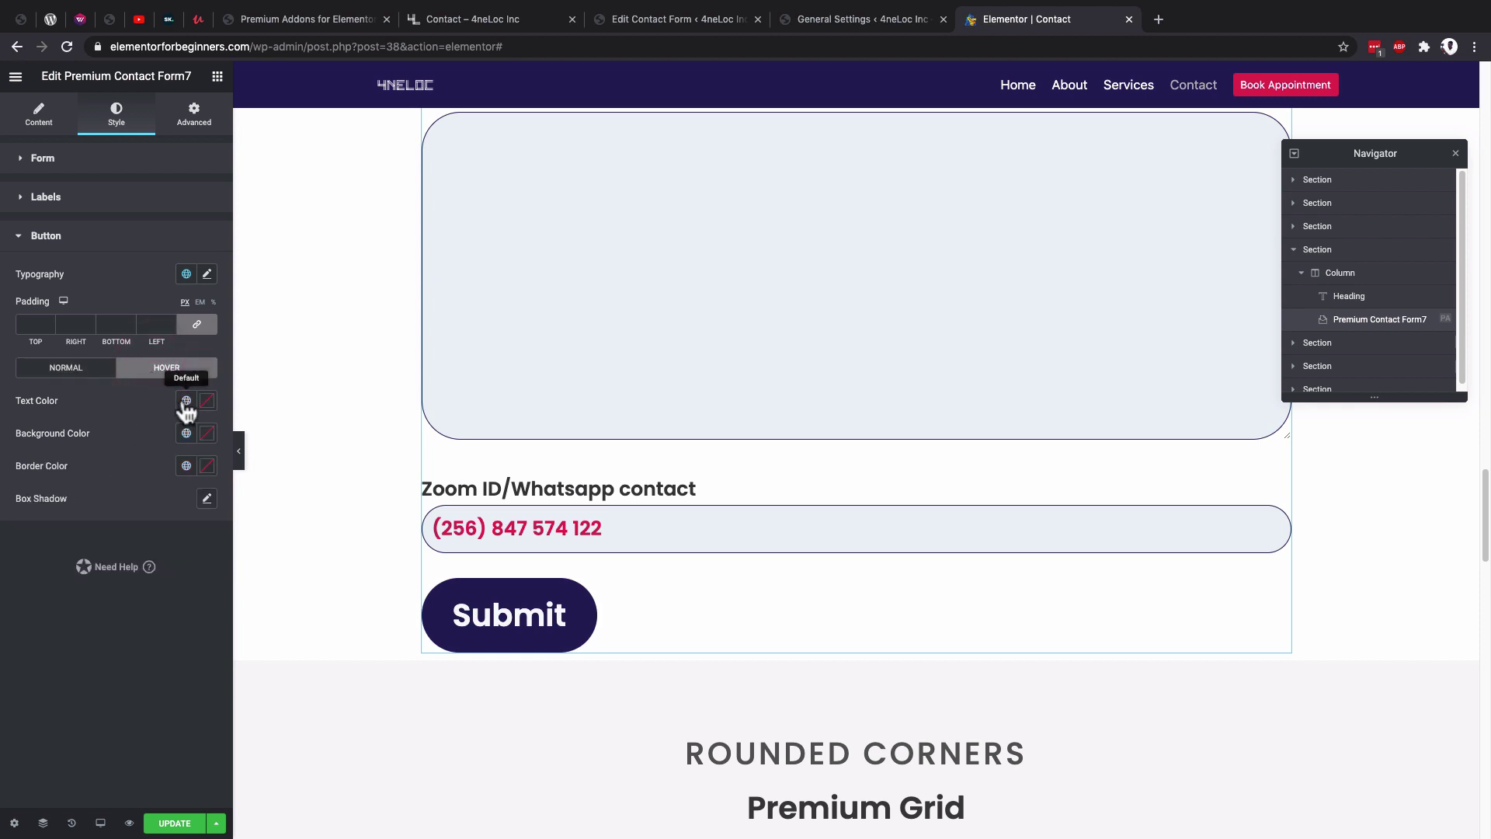
left_click(186, 401)
scroll(85, 559, "down", 5)
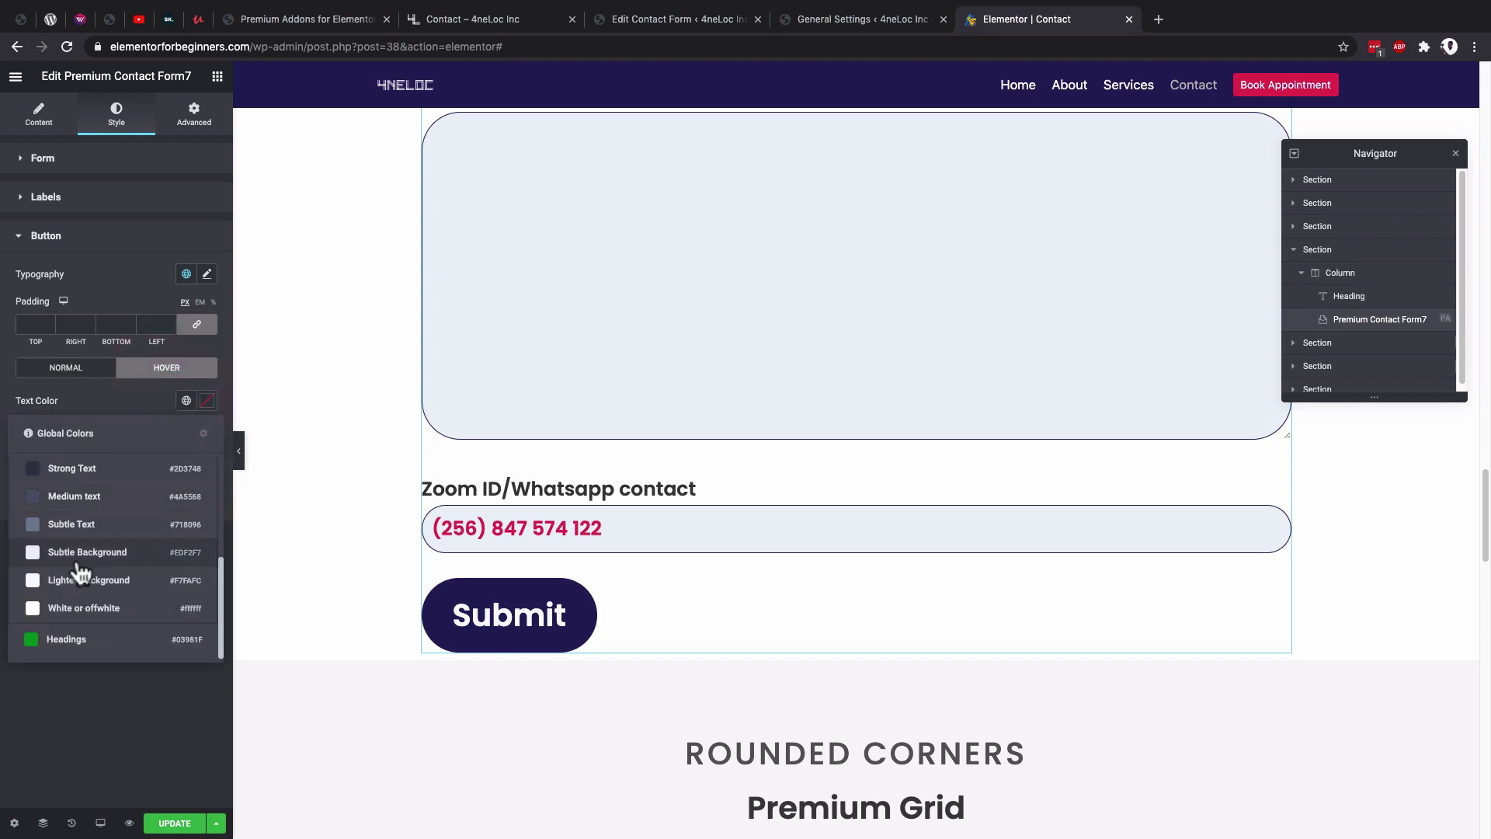
left_click(77, 606)
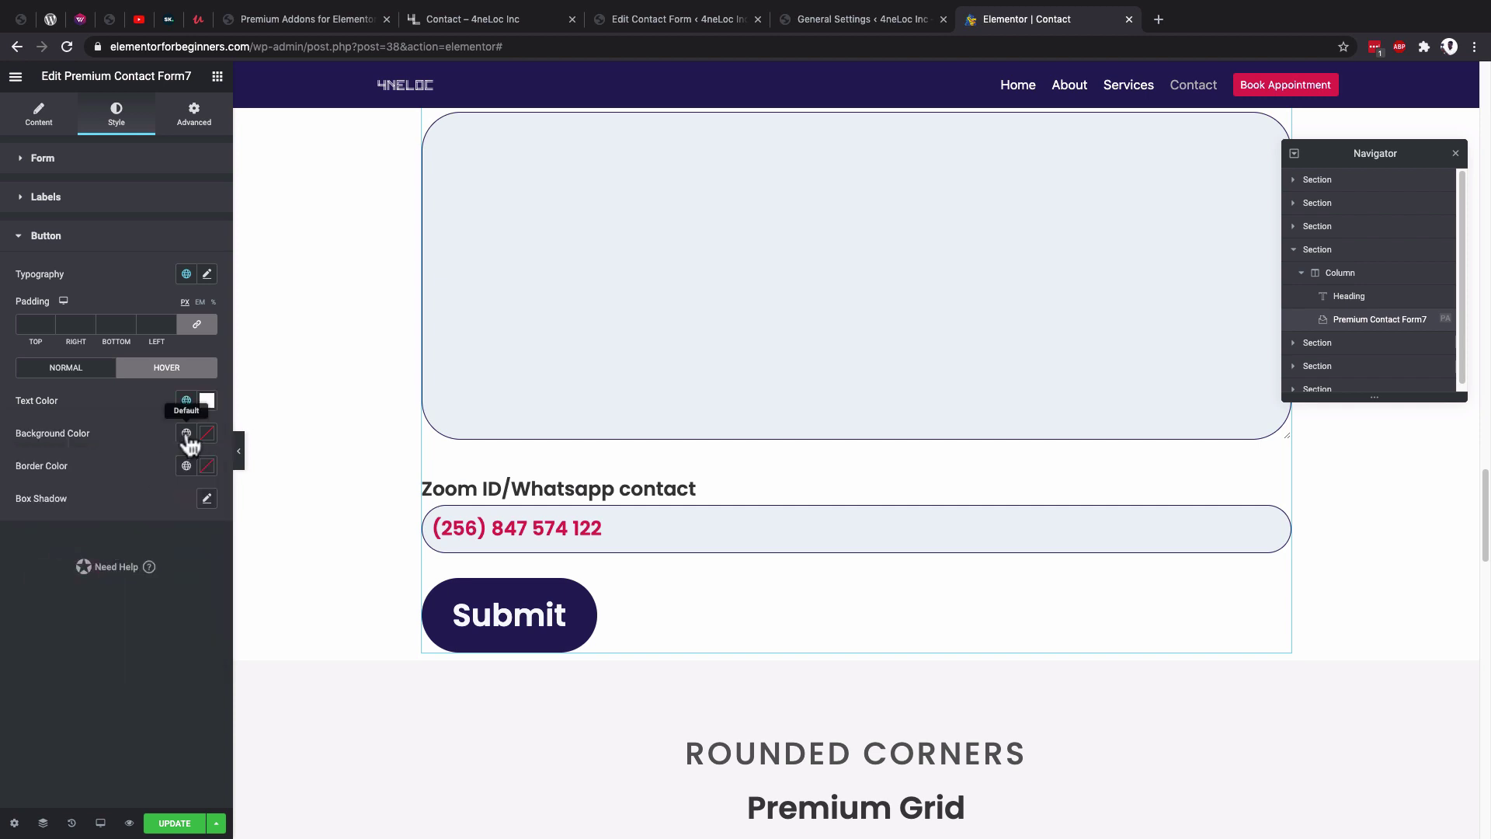
left_click(186, 435)
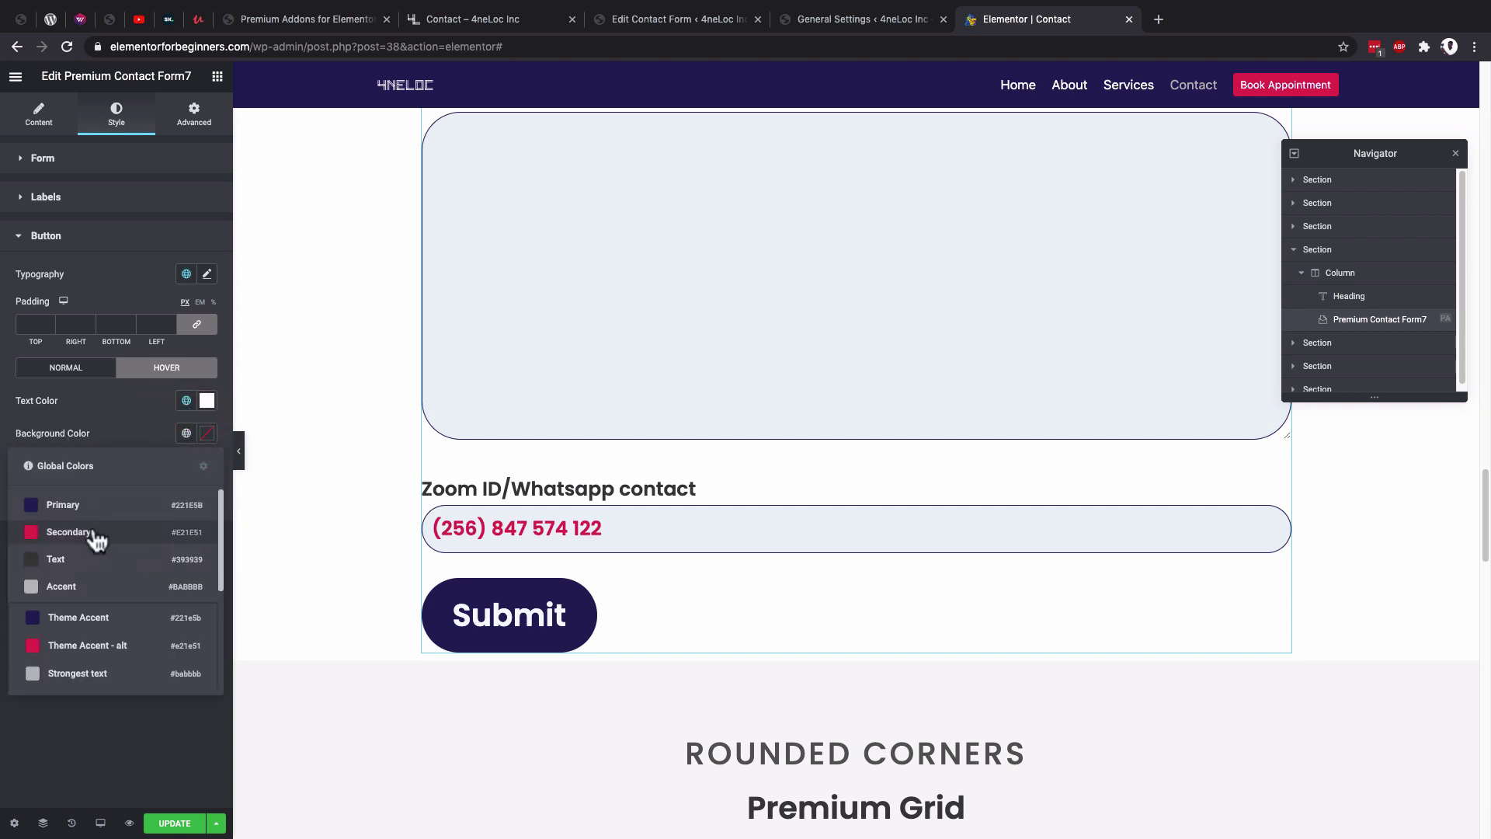
left_click(93, 533)
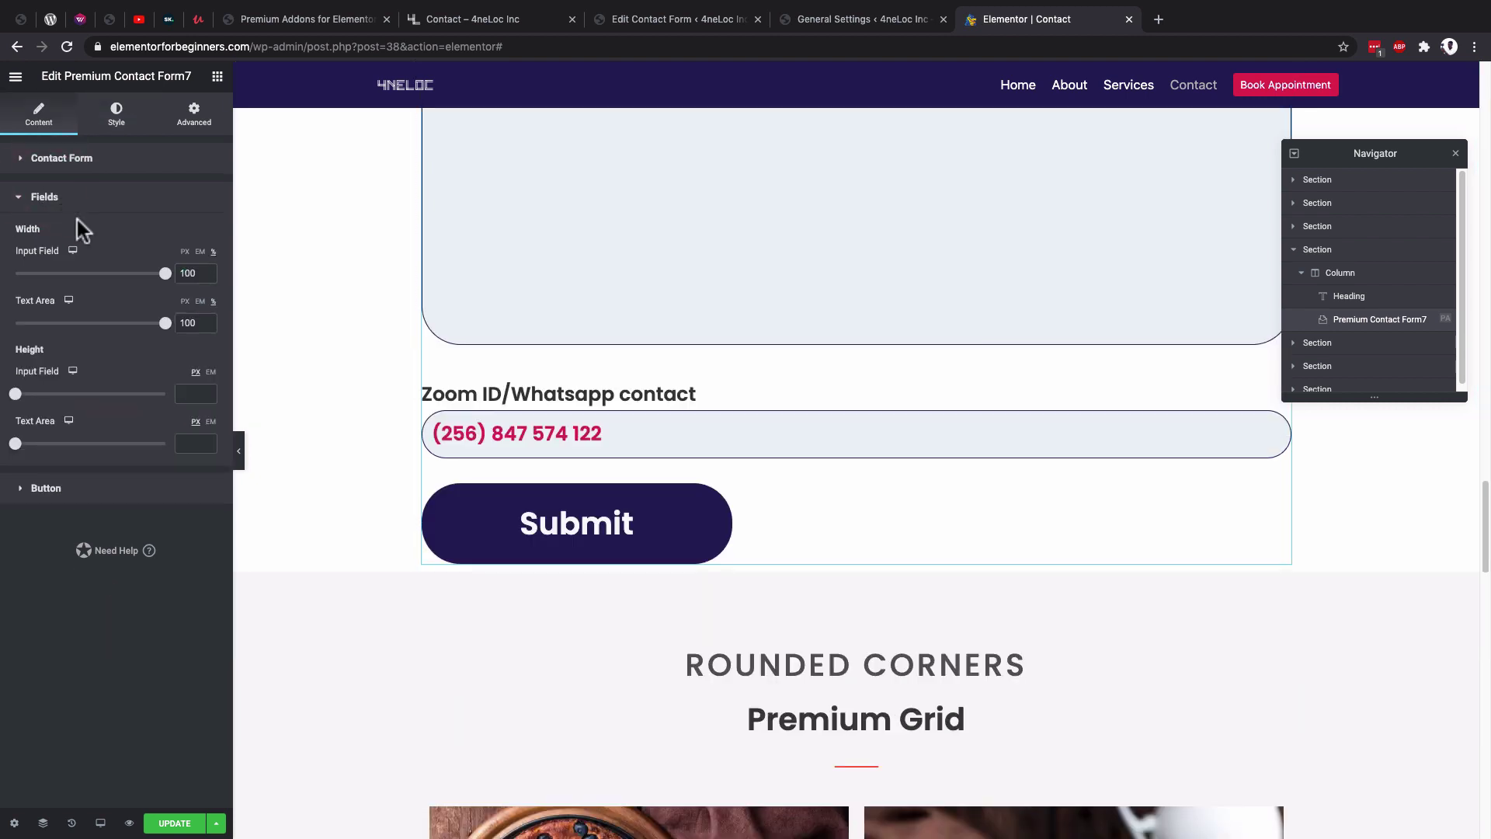
Set the Input Field width to 75% and adjust the description text area width.
scroll(709, 426, "up", 3)
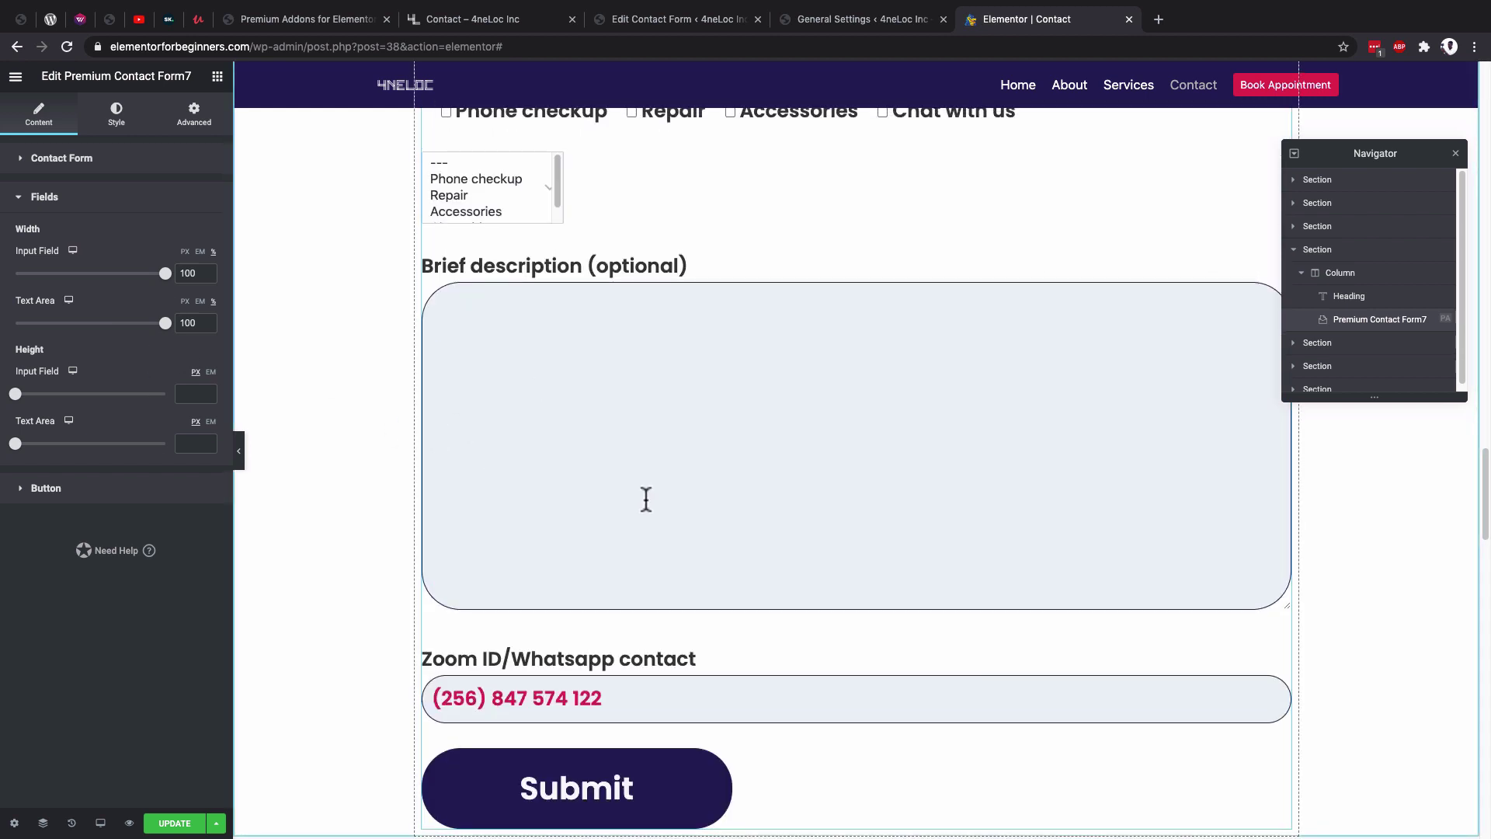
scroll(665, 520, "down", 3)
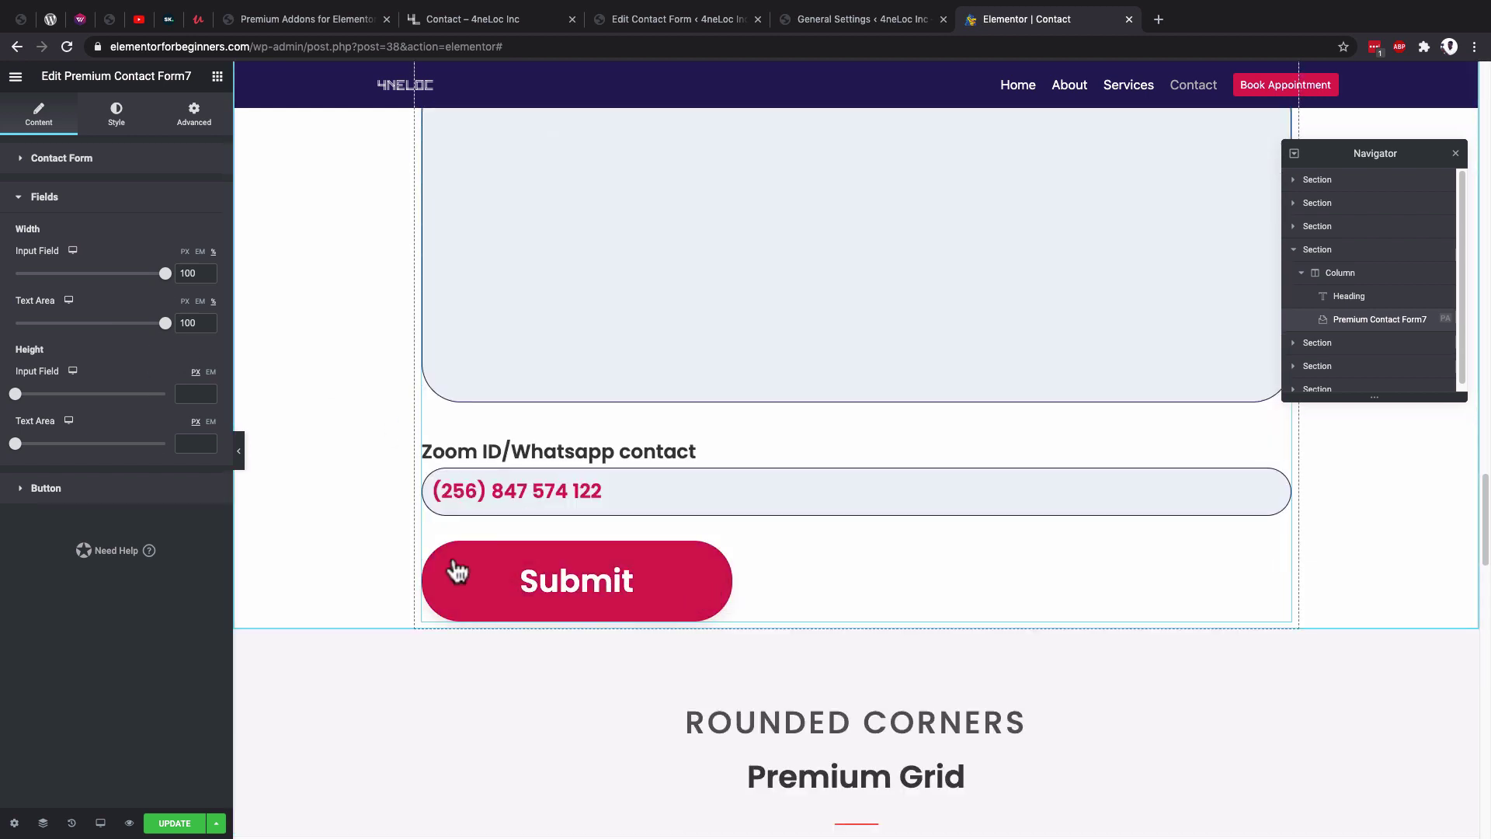
scroll(692, 337, "up", 9)
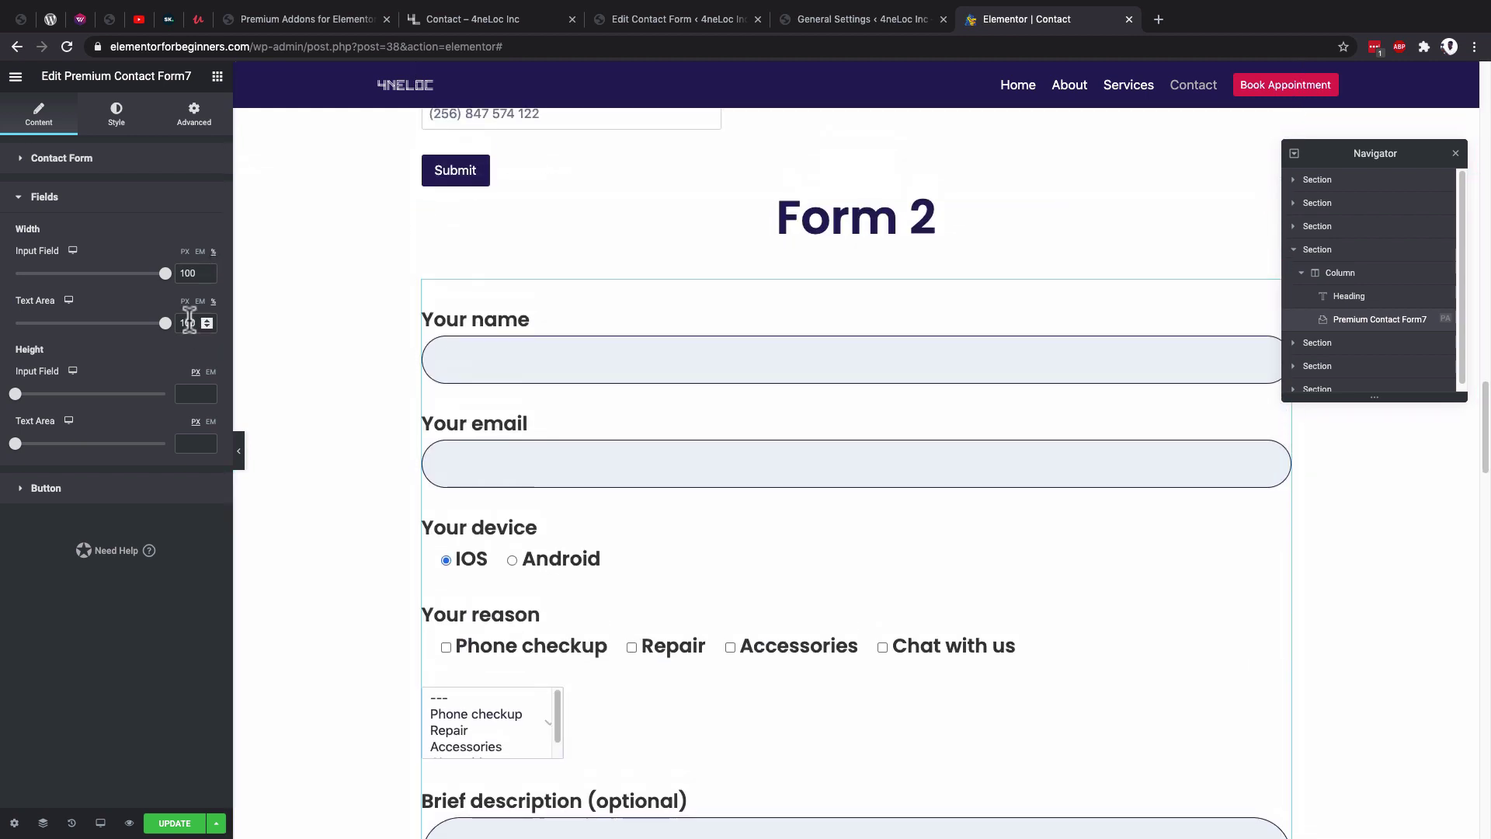
scroll(497, 360, "up", 1)
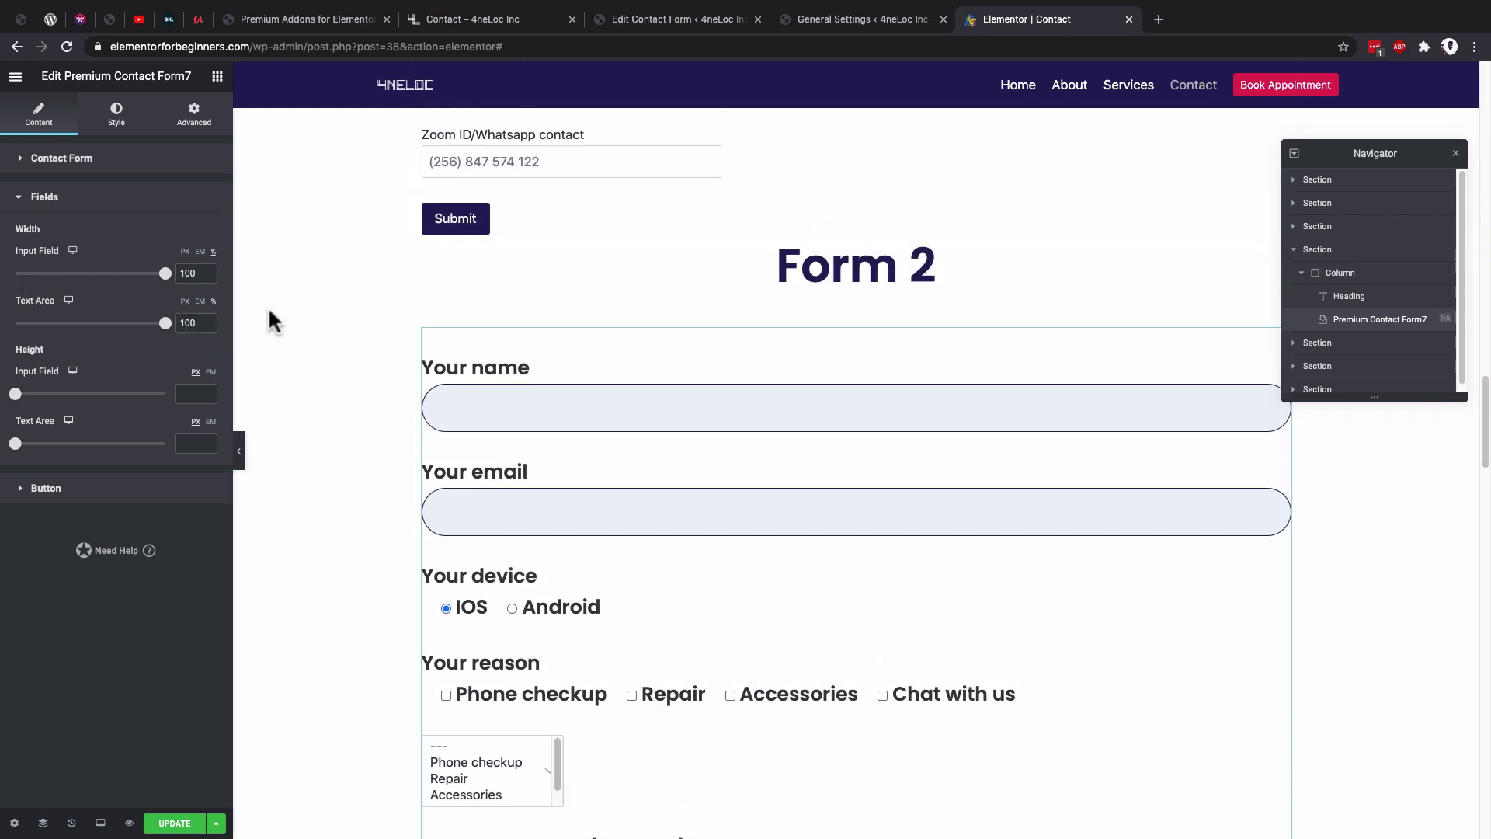
left_click(171, 273)
type("75")
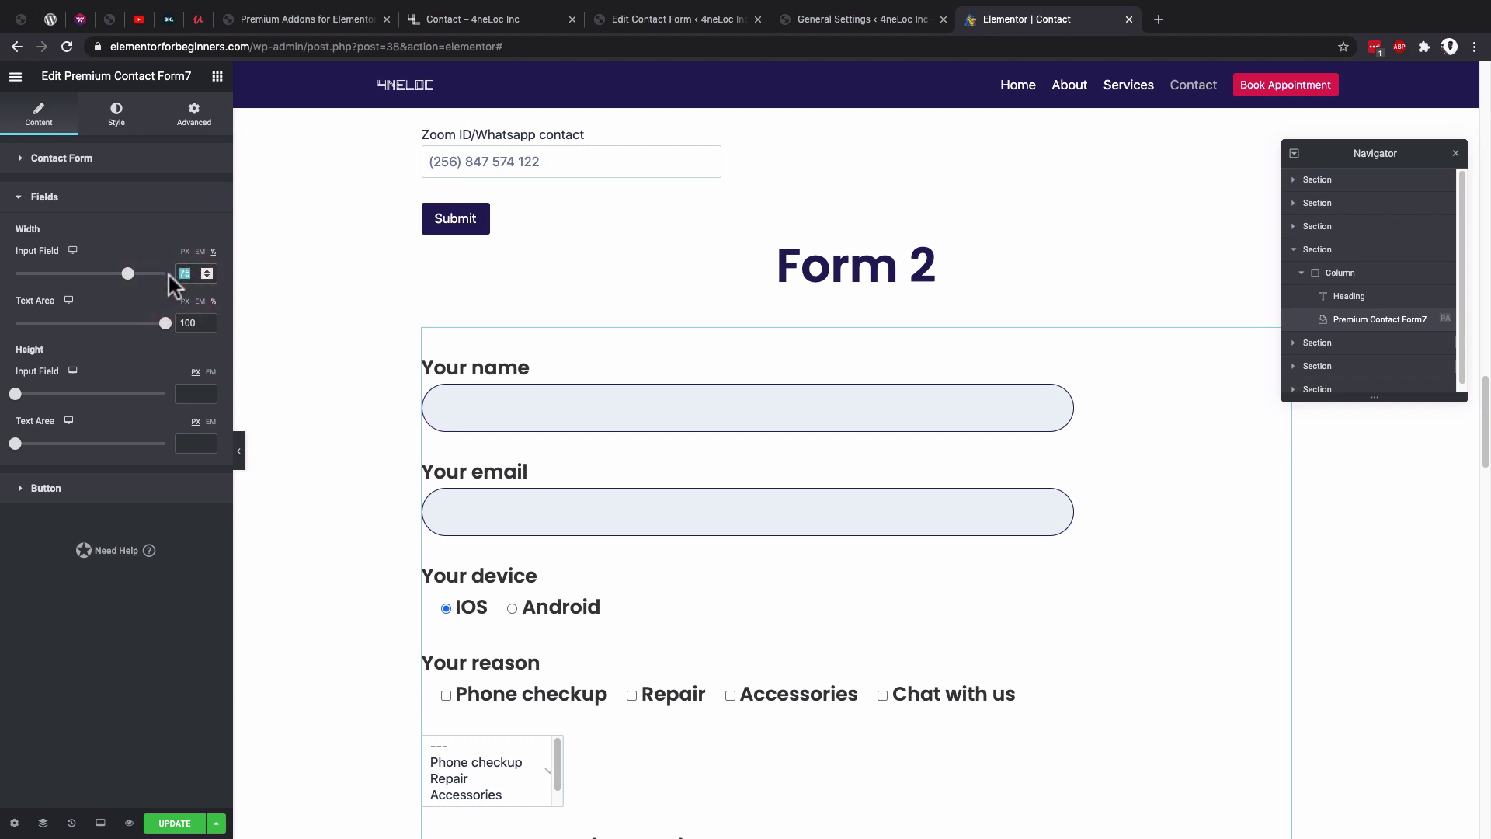
type("50")
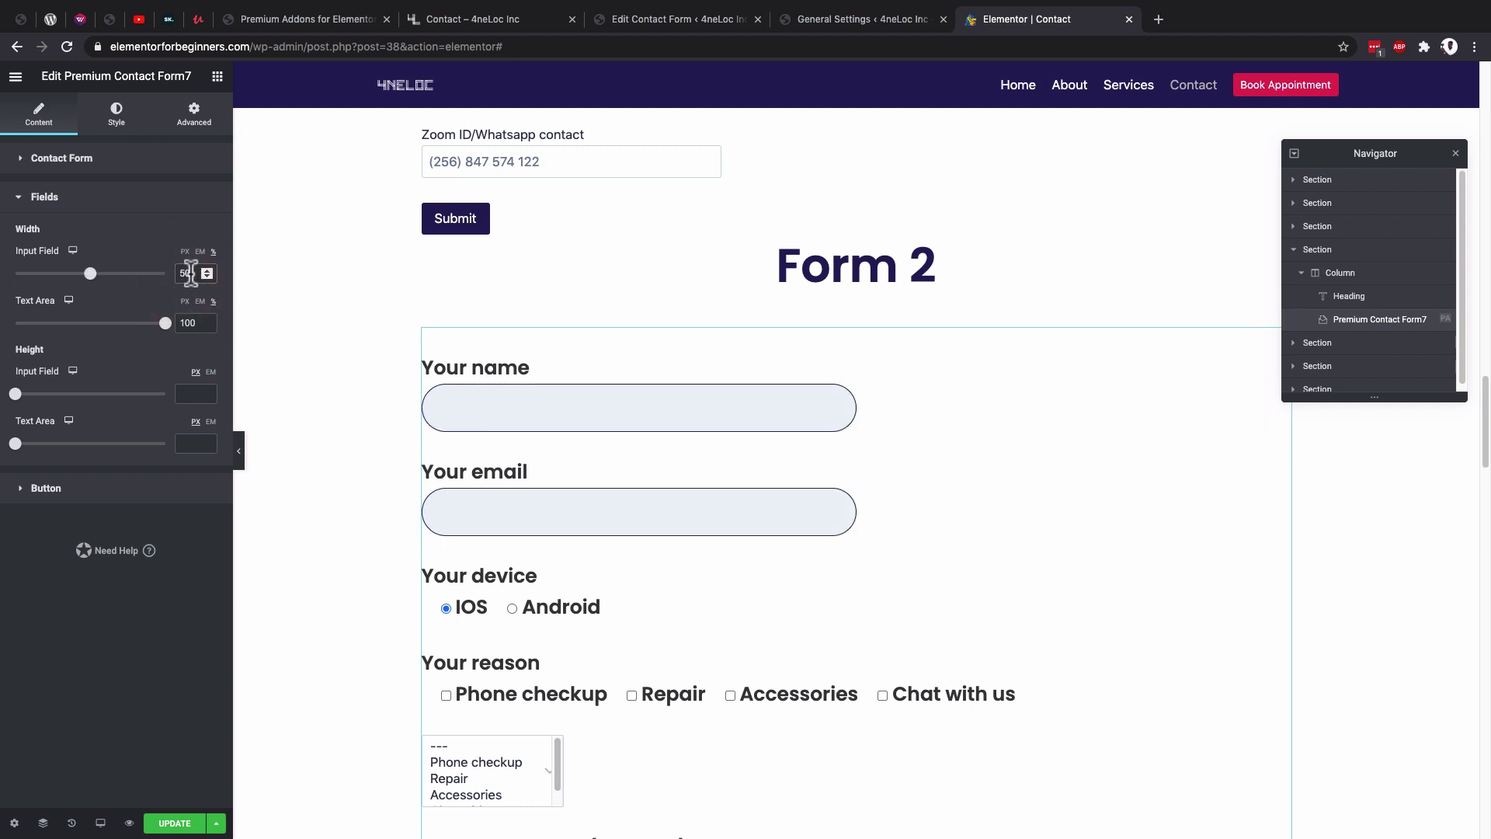
type("75")
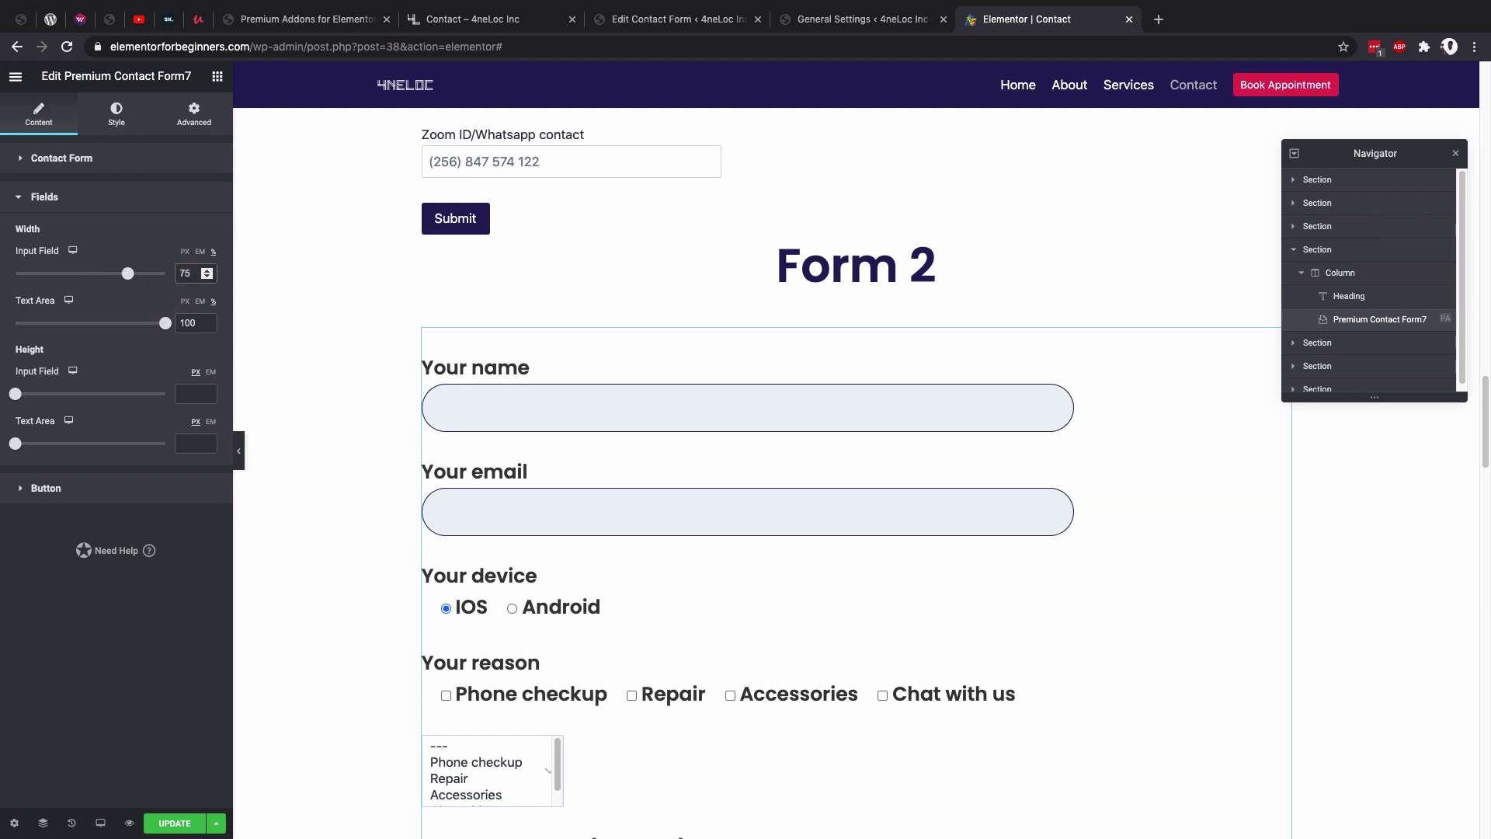
scroll(761, 575, "down", 2)
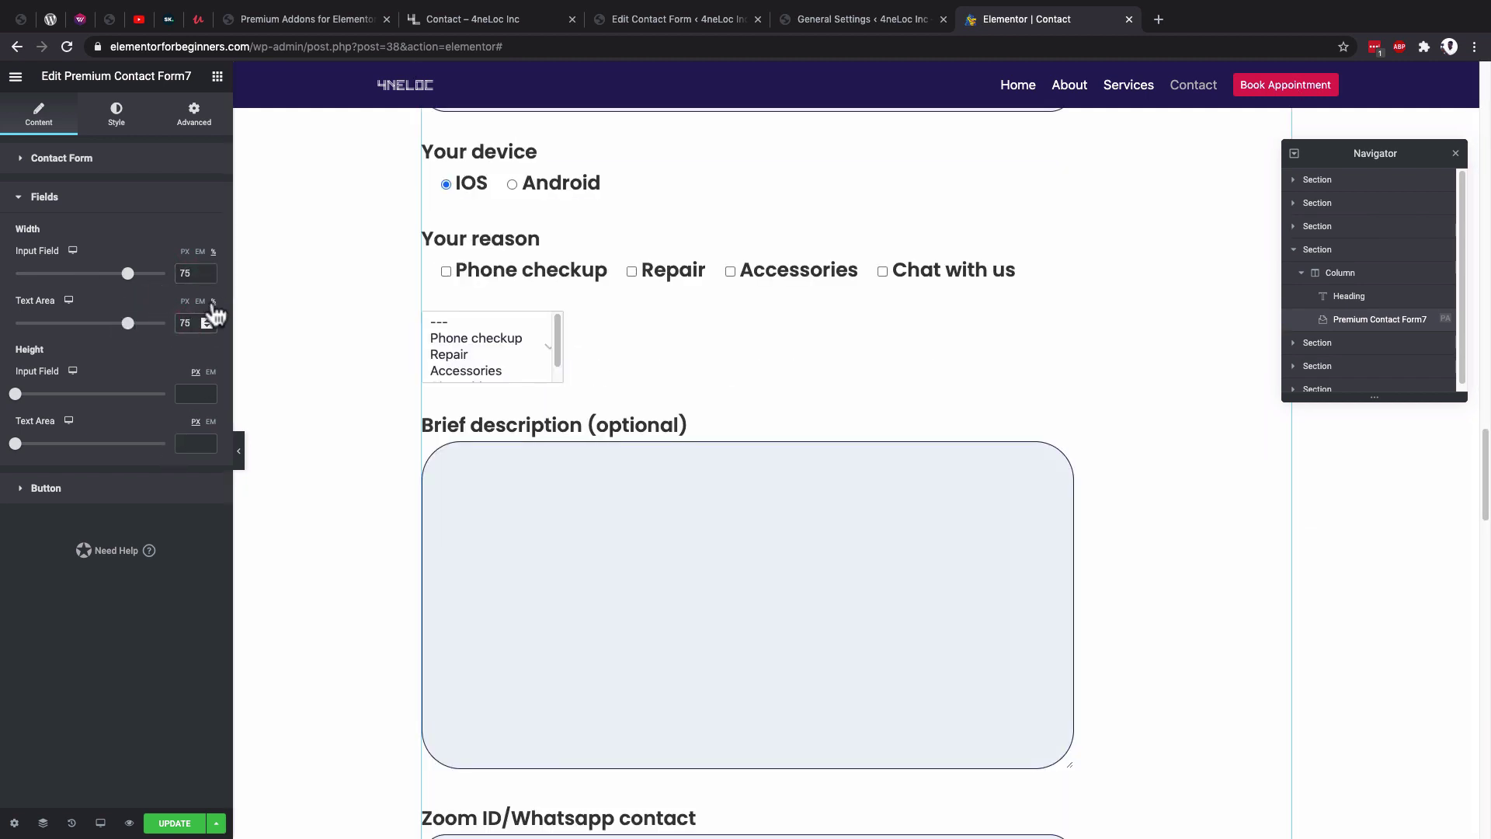
left_click(213, 303)
Set Input Field height to 70 px and Text Area height to 150 px.
left_click_drag(15, 393, 30, 393)
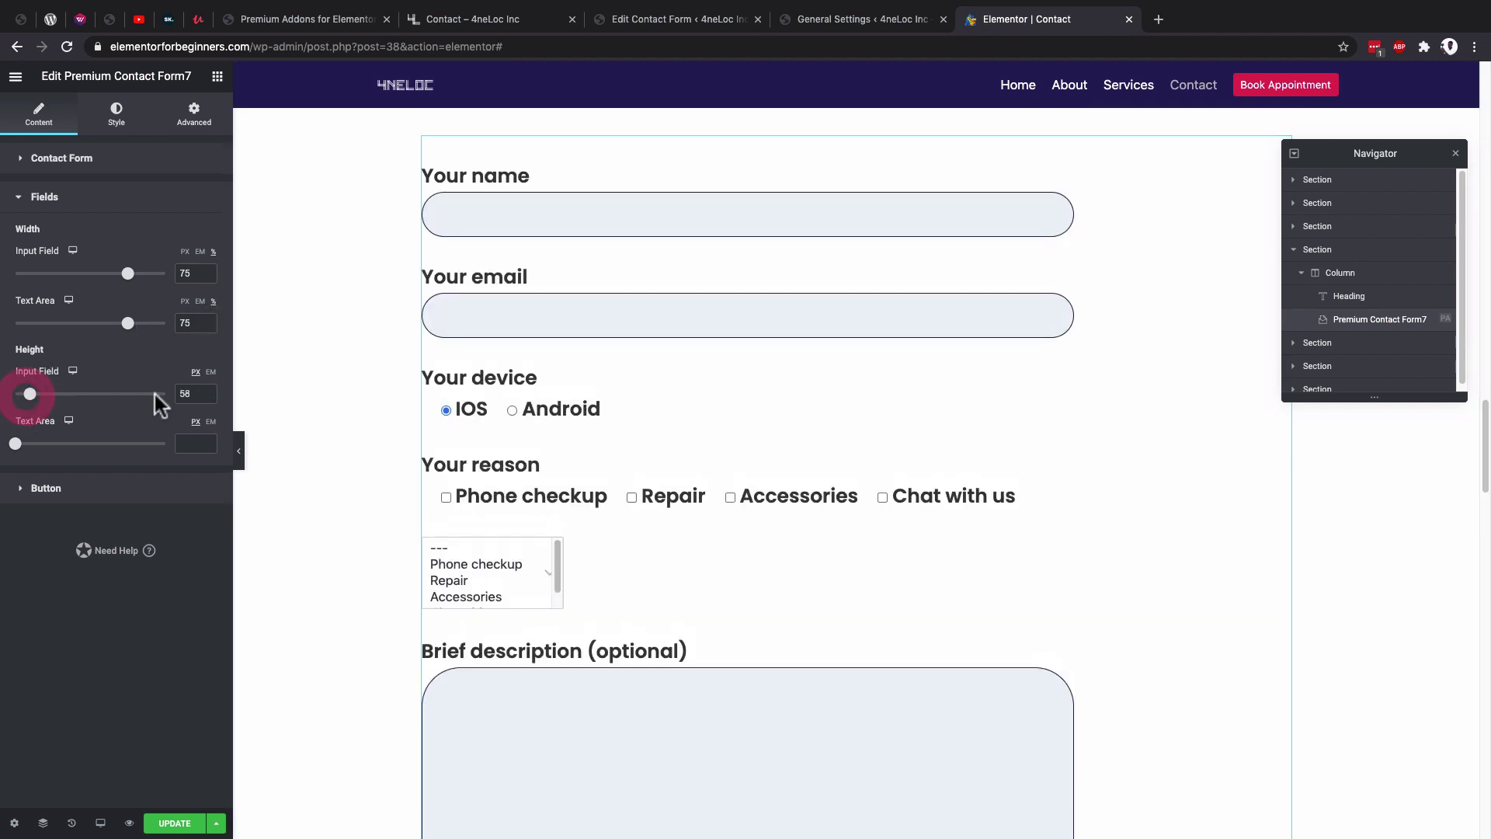
type("70")
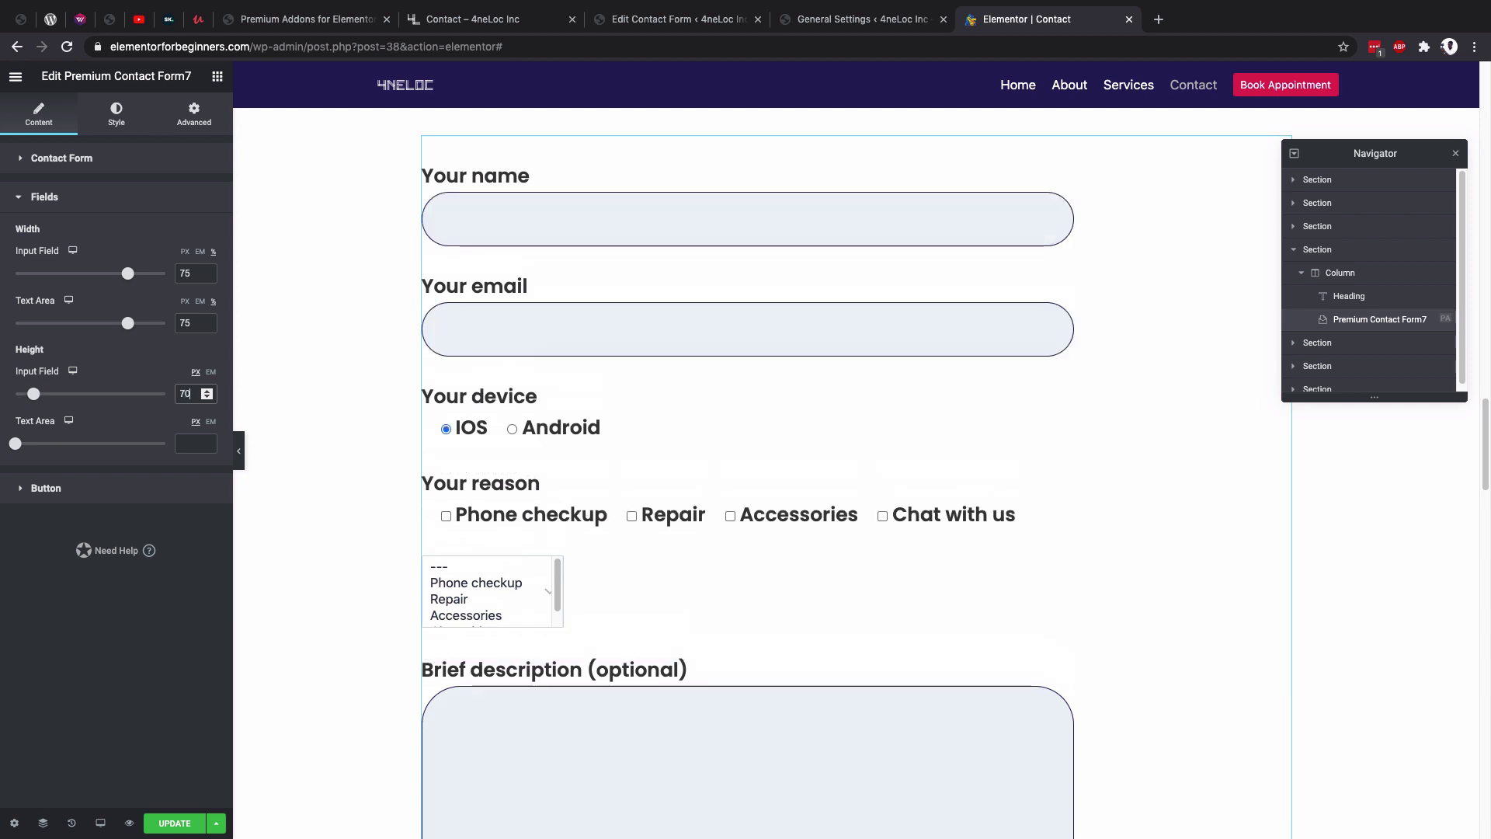
scroll(603, 559, "down", 3)
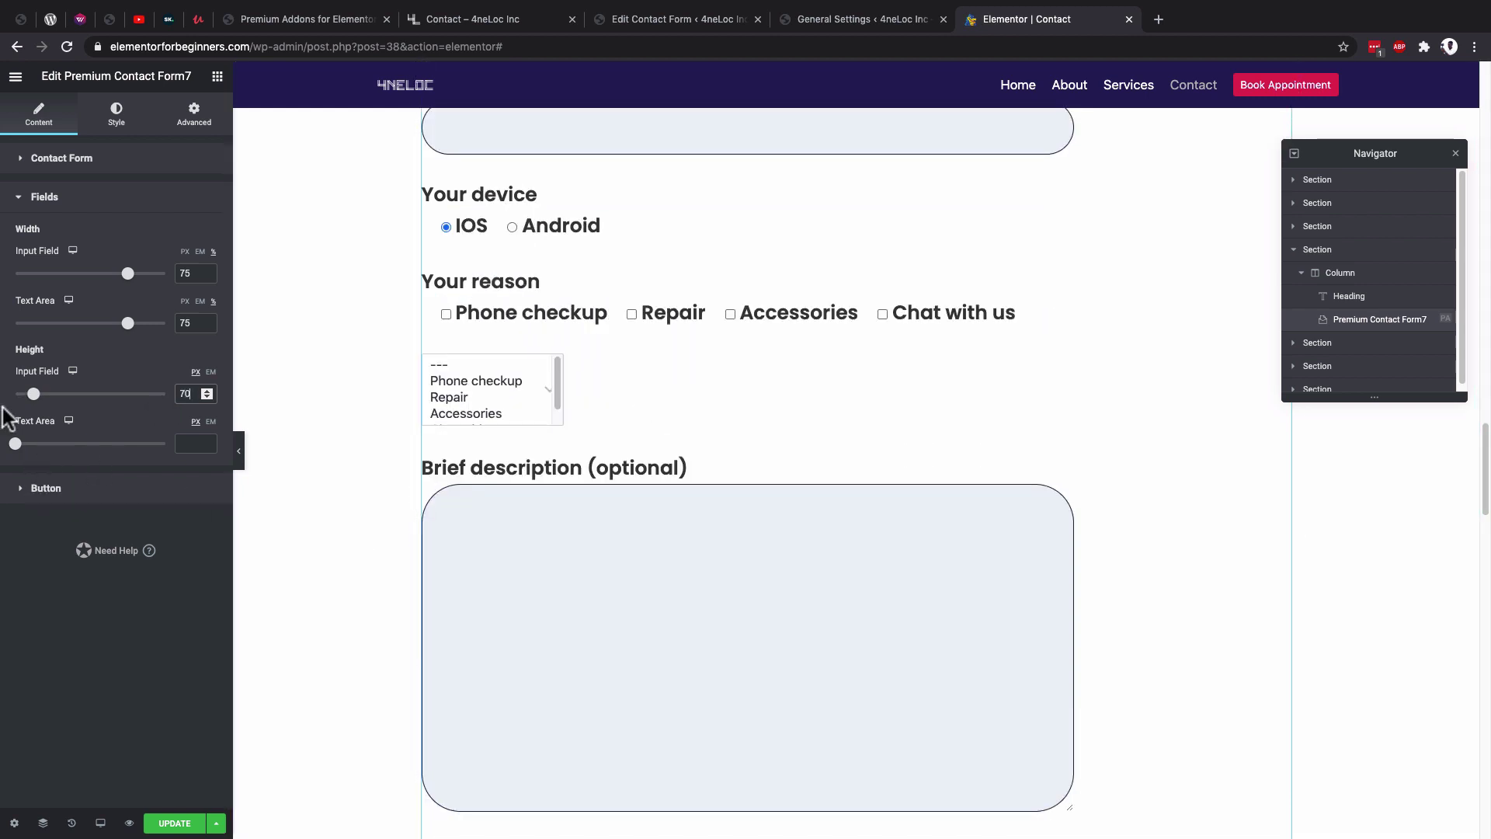
mouse_move(15, 444)
left_mouse_down()
mouse_move(51, 447)
mouse_move(34, 448)
left_mouse_up()
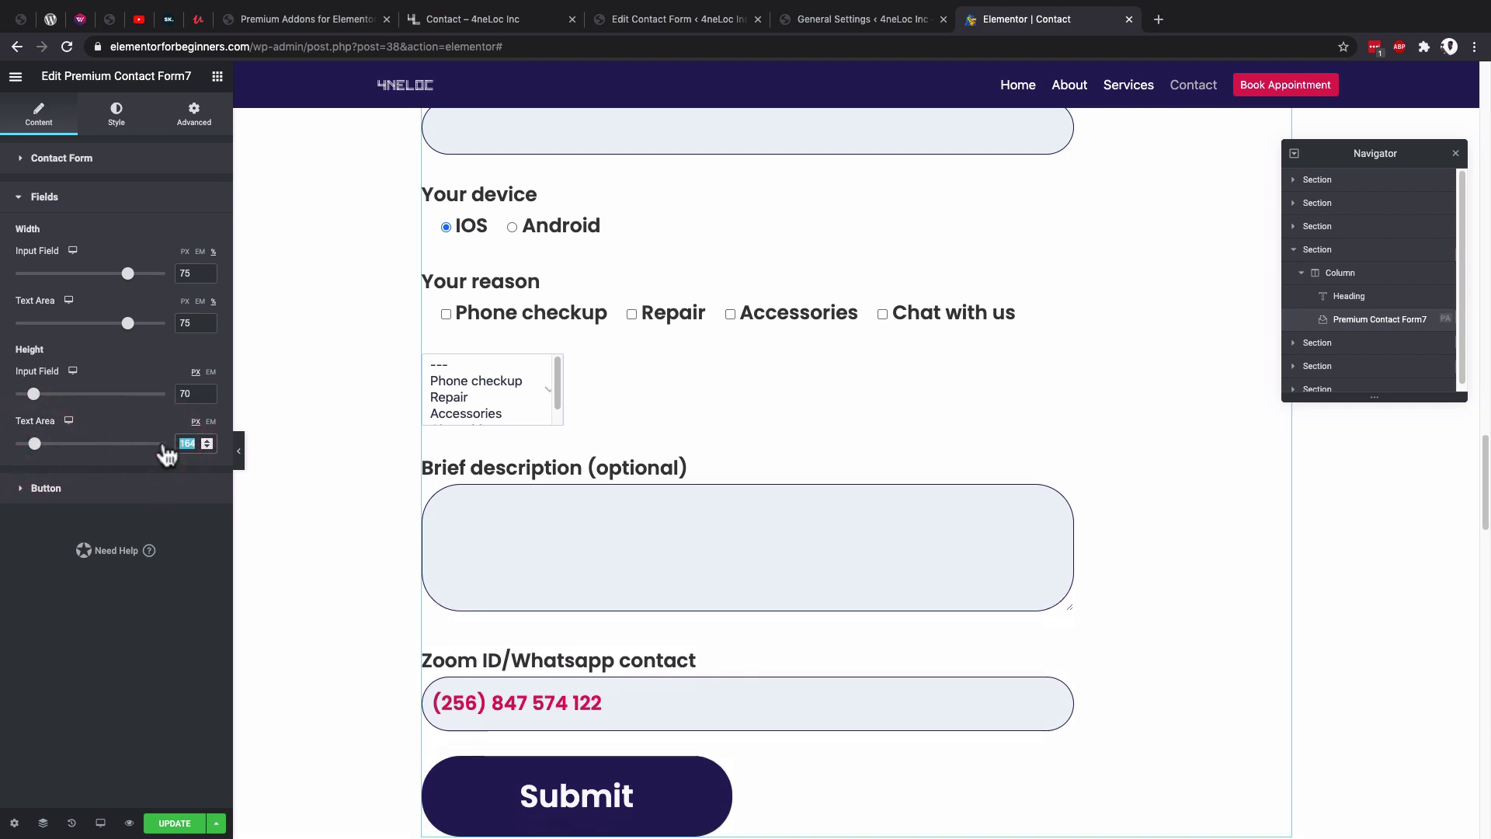
type("1750")
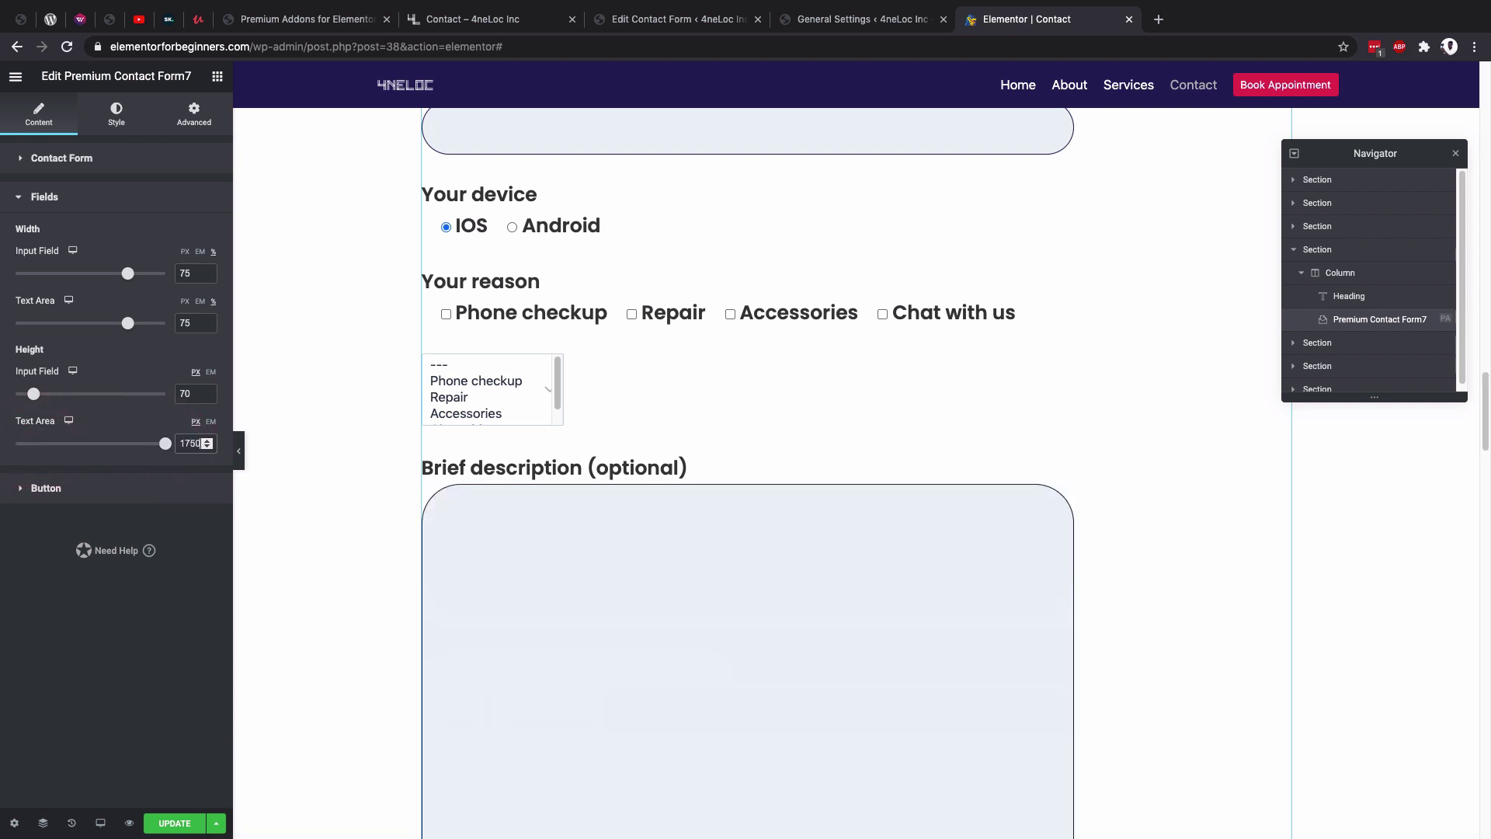
key("BackSpace")
key("BackSpace")
key("BackSpace")
key("BackSpace")
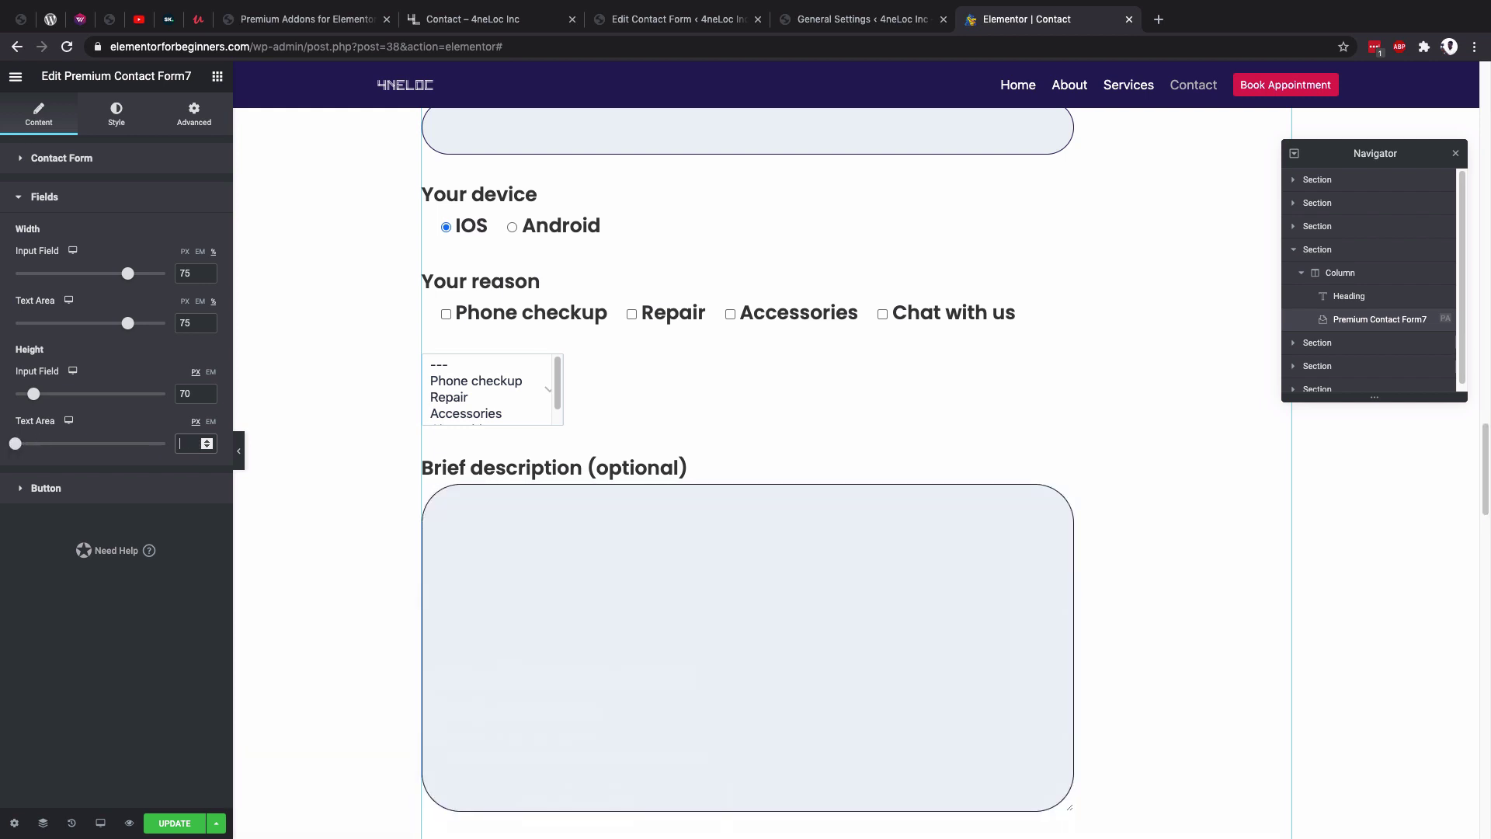
type("150")
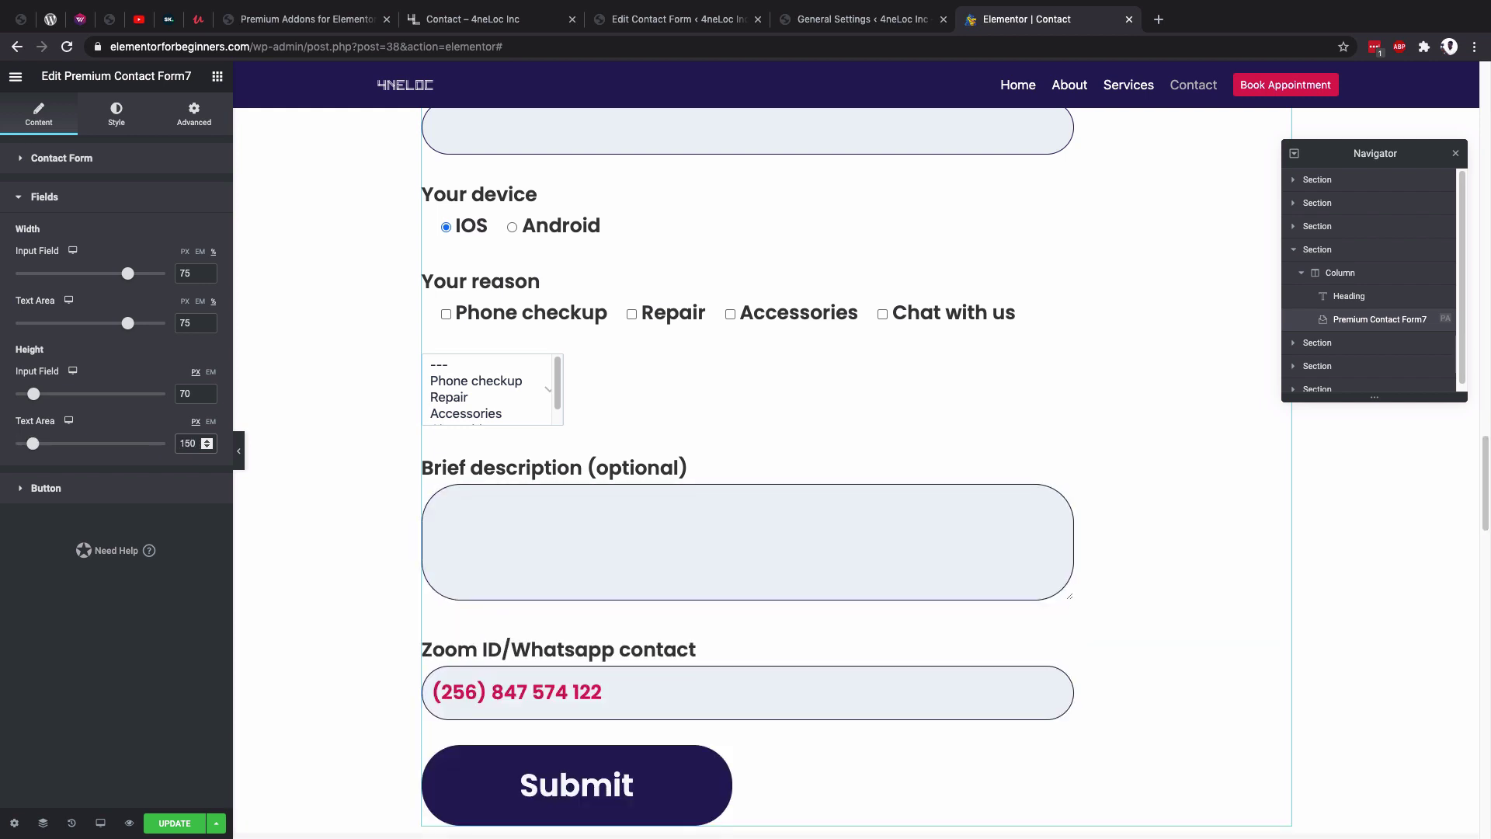
In the Button size settings, switch the width unit to % and enter 75.
left_click(45, 488)
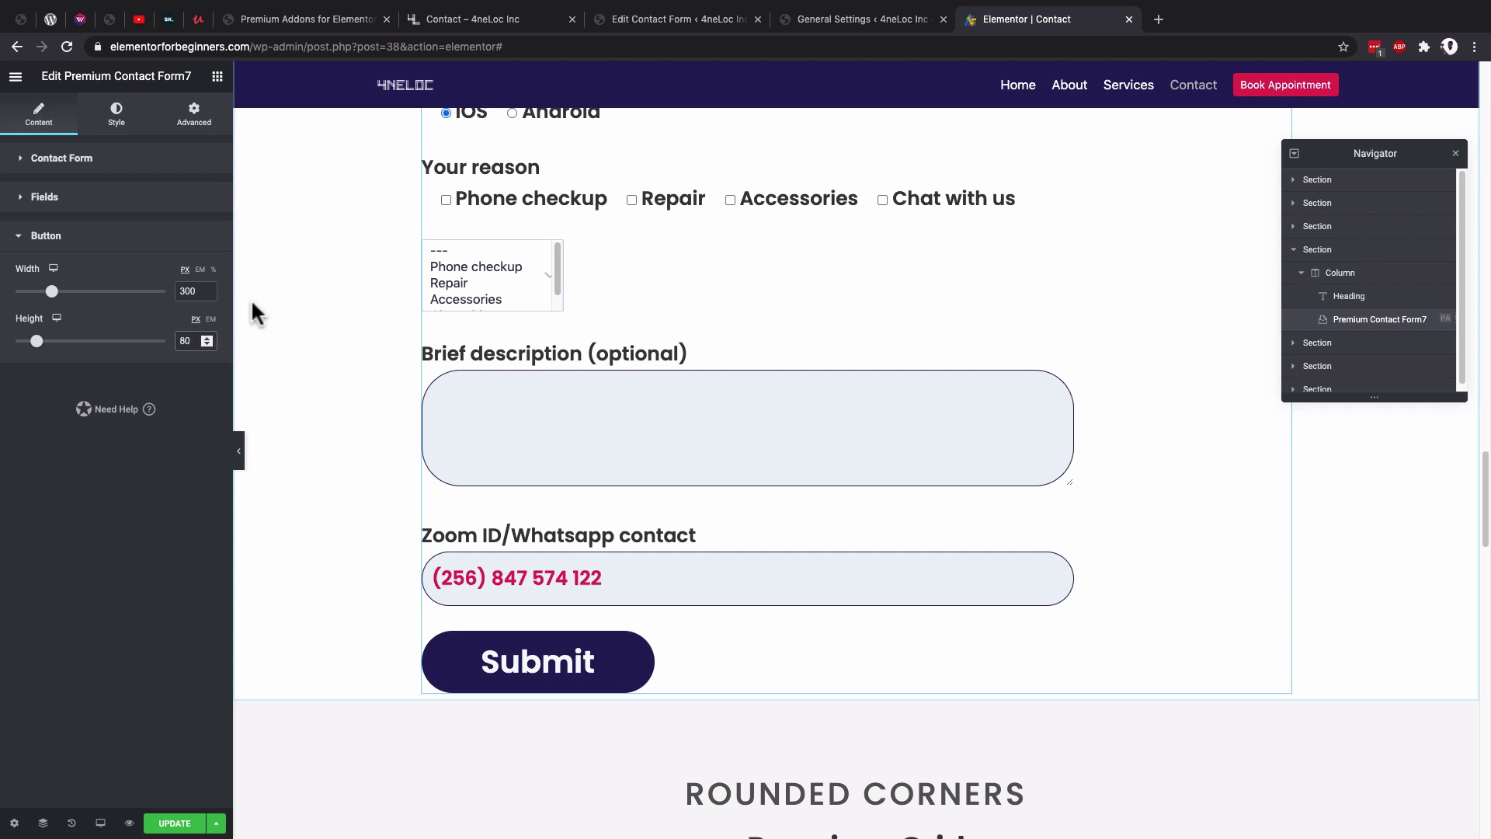
left_click(213, 270)
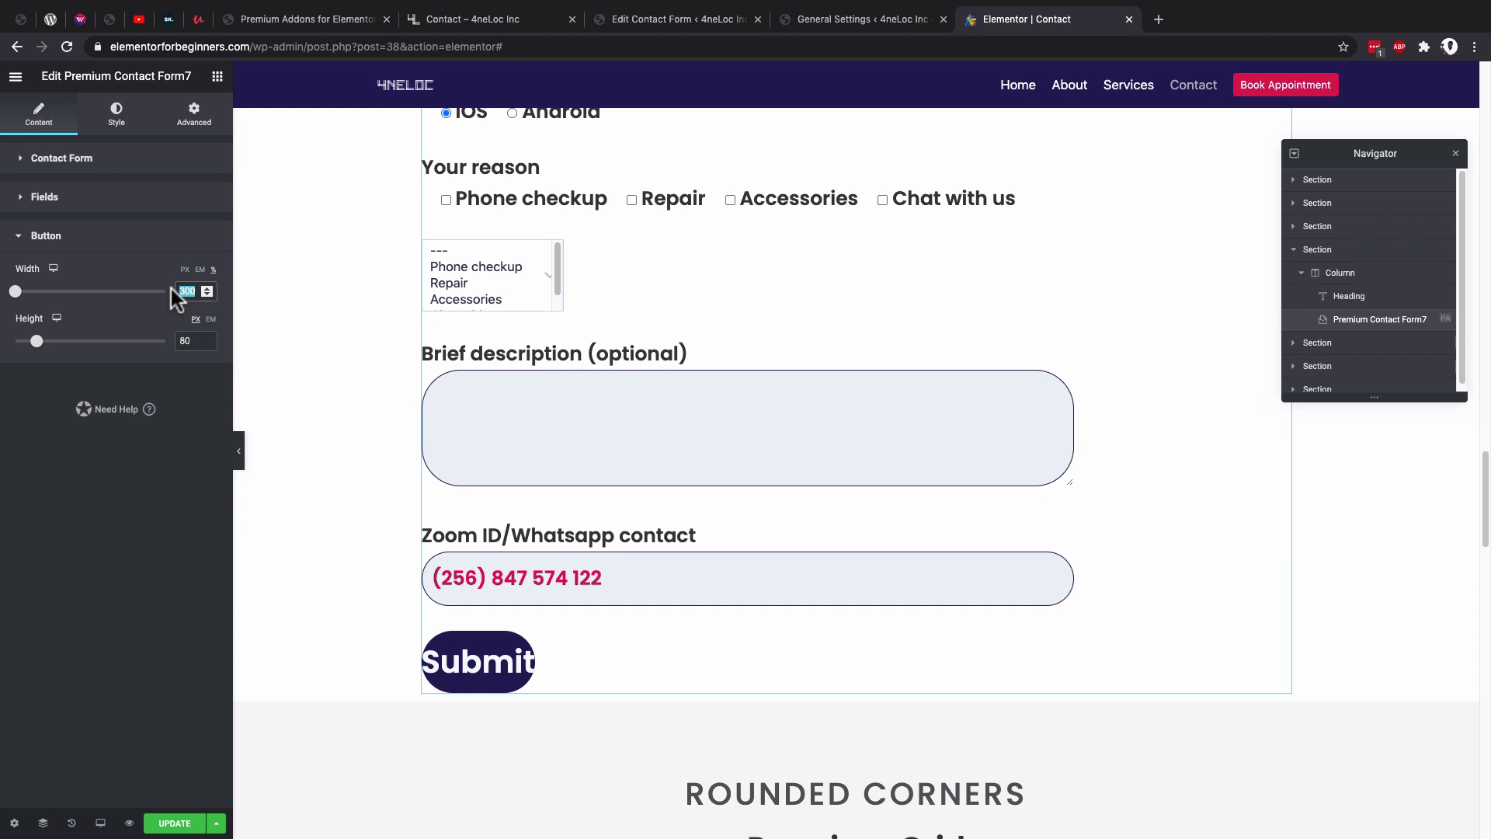
type("75")
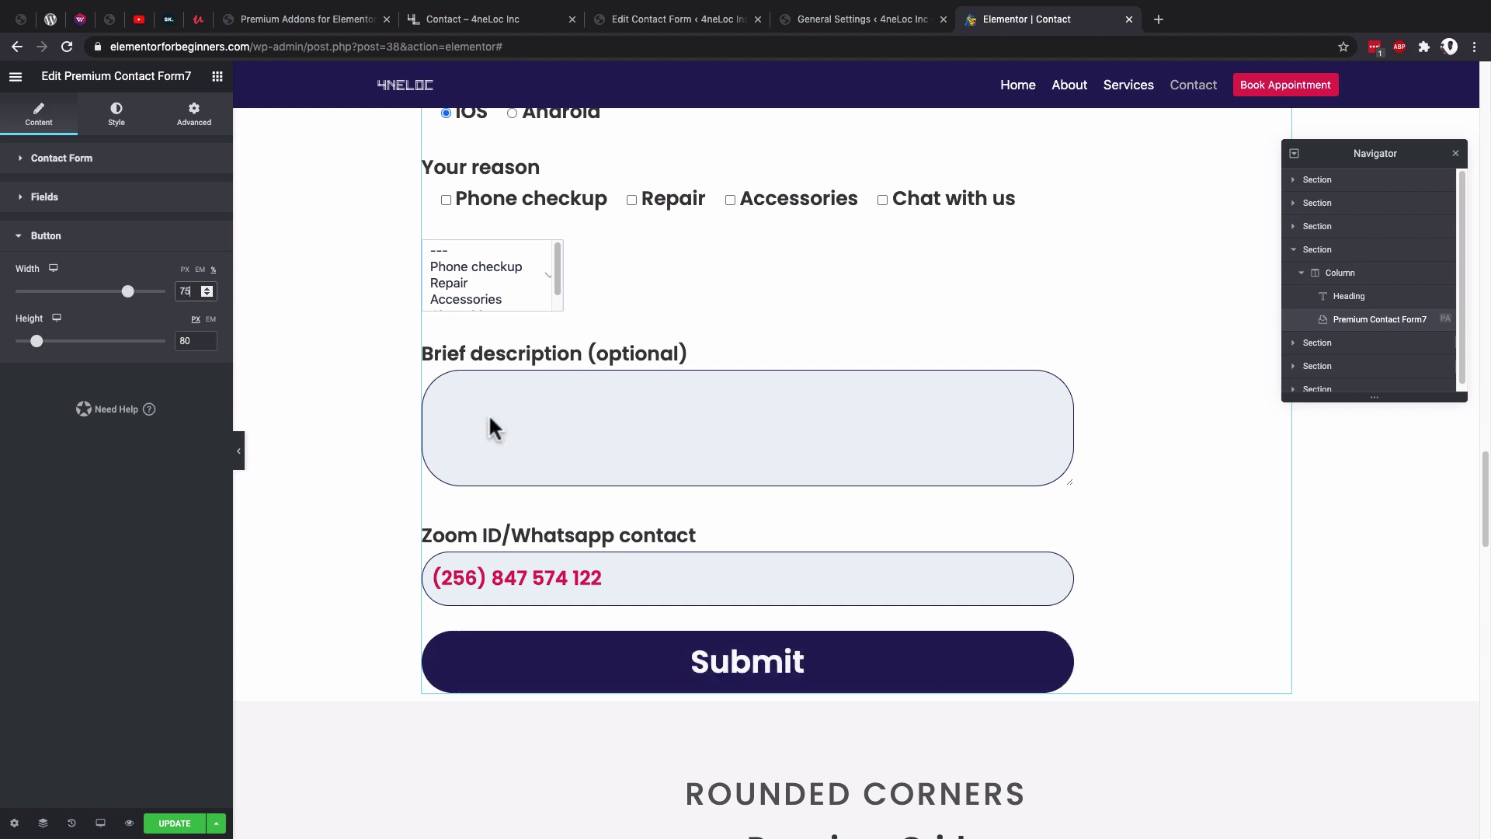
scroll(851, 525, "up", 1)
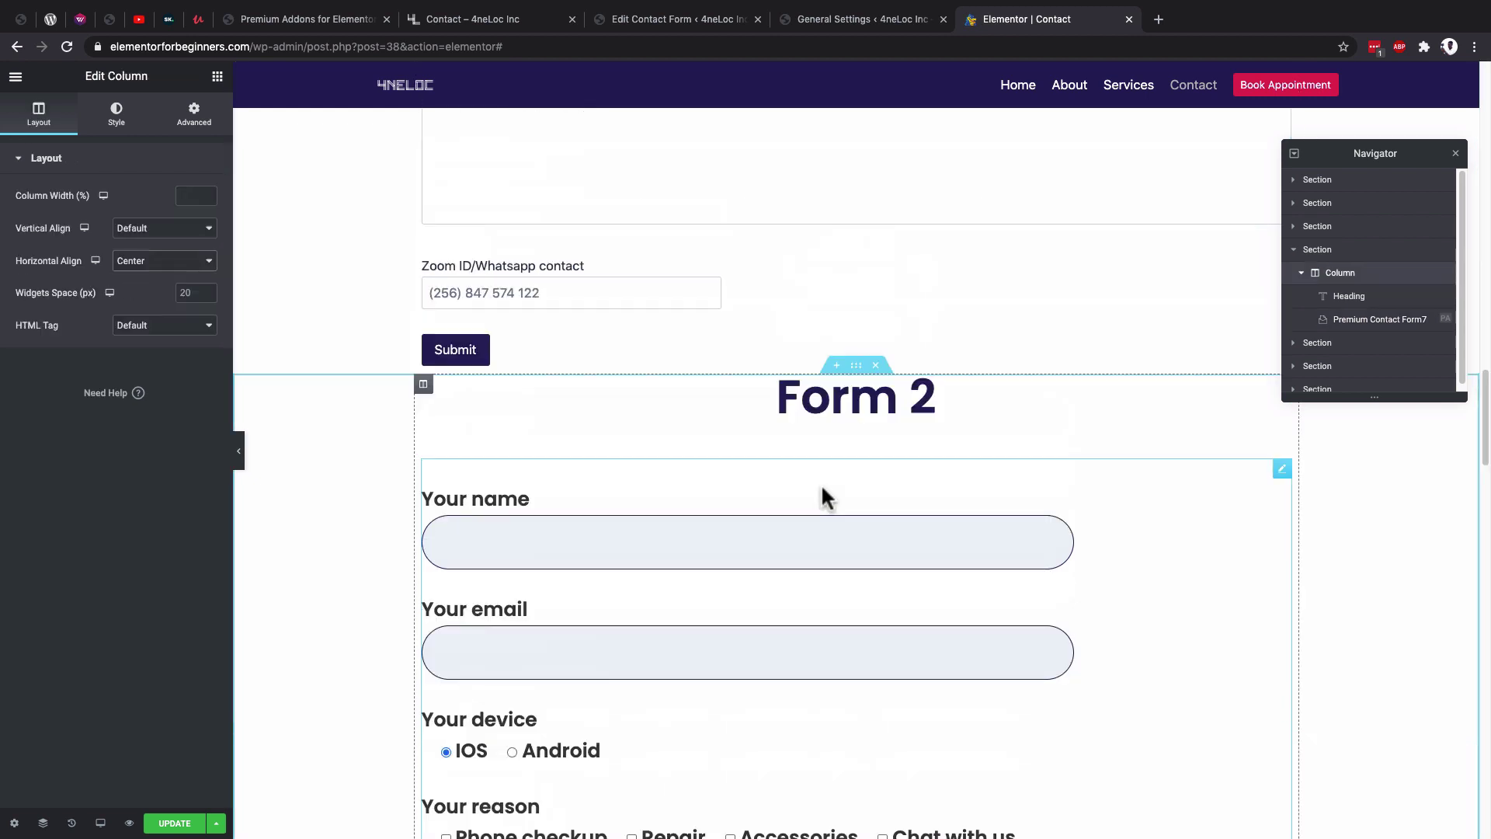
scroll(854, 496, "down", 4)
scroll(886, 496, "up", 4)
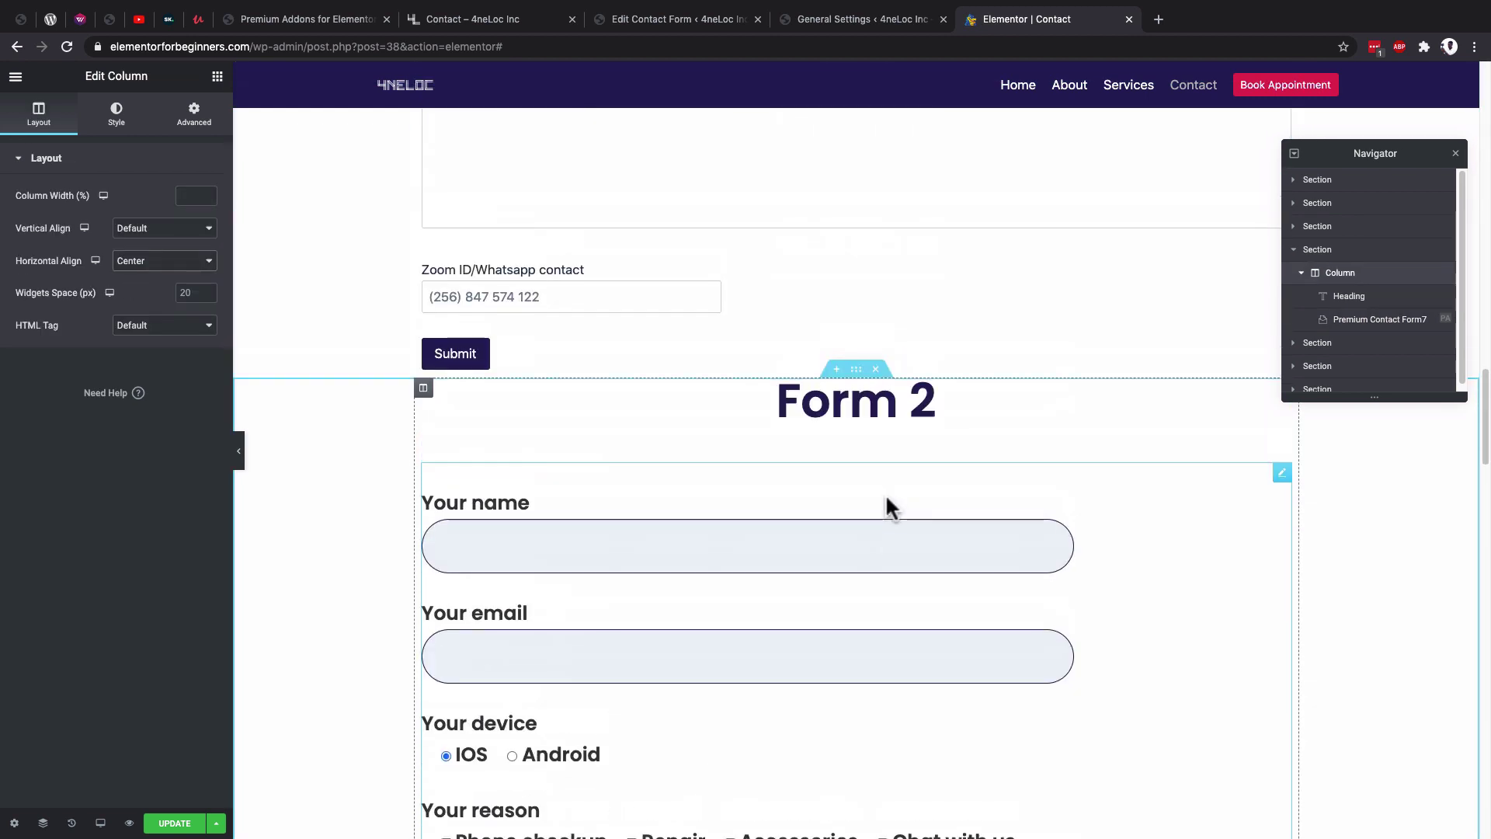
scroll(870, 497, "down", 6)
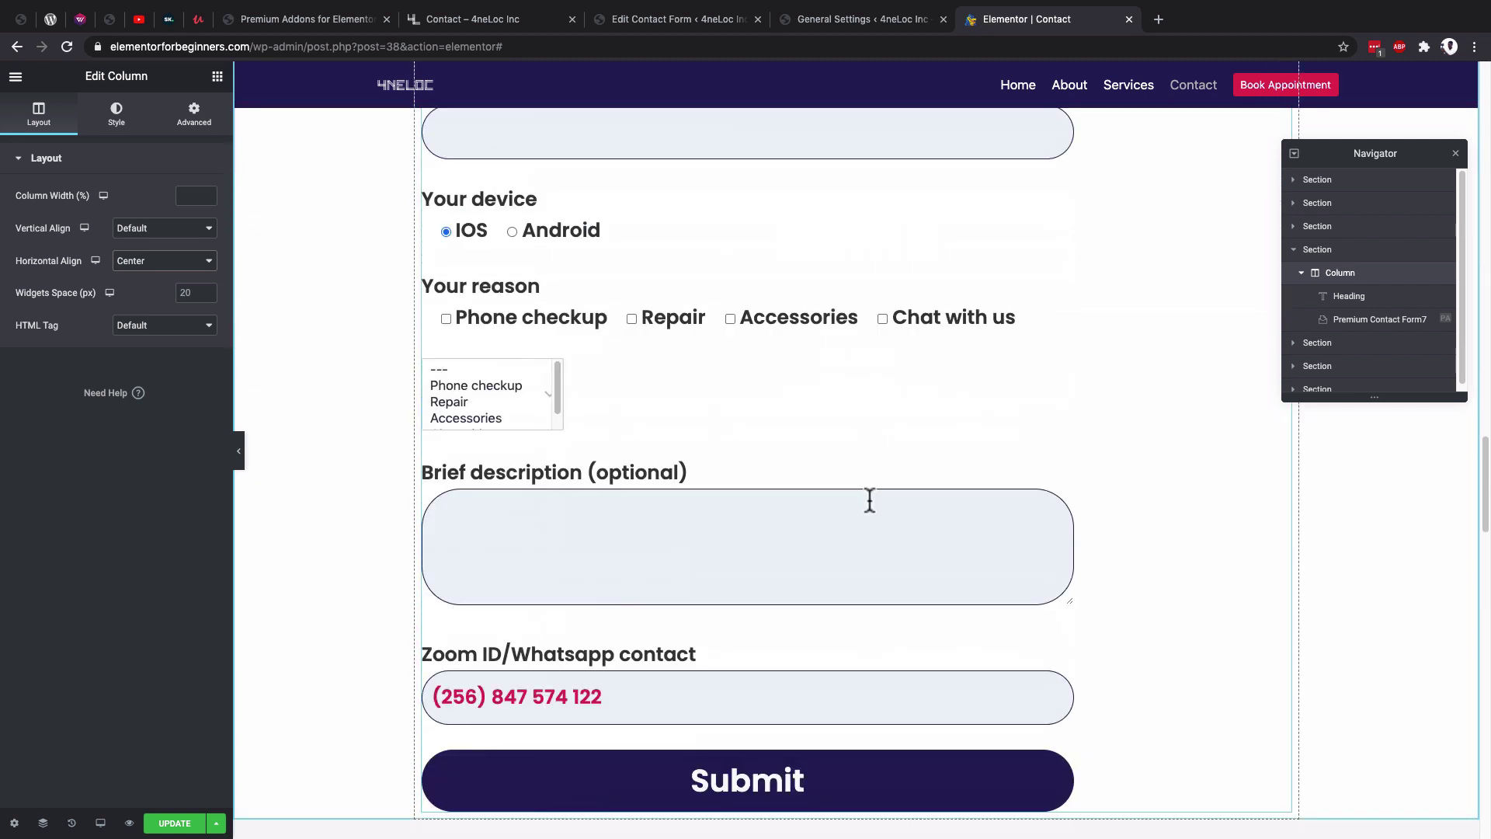
Save the Elementor page changes and reload the live Contact page.
scroll(870, 499, "down", 2)
left_click(171, 824)
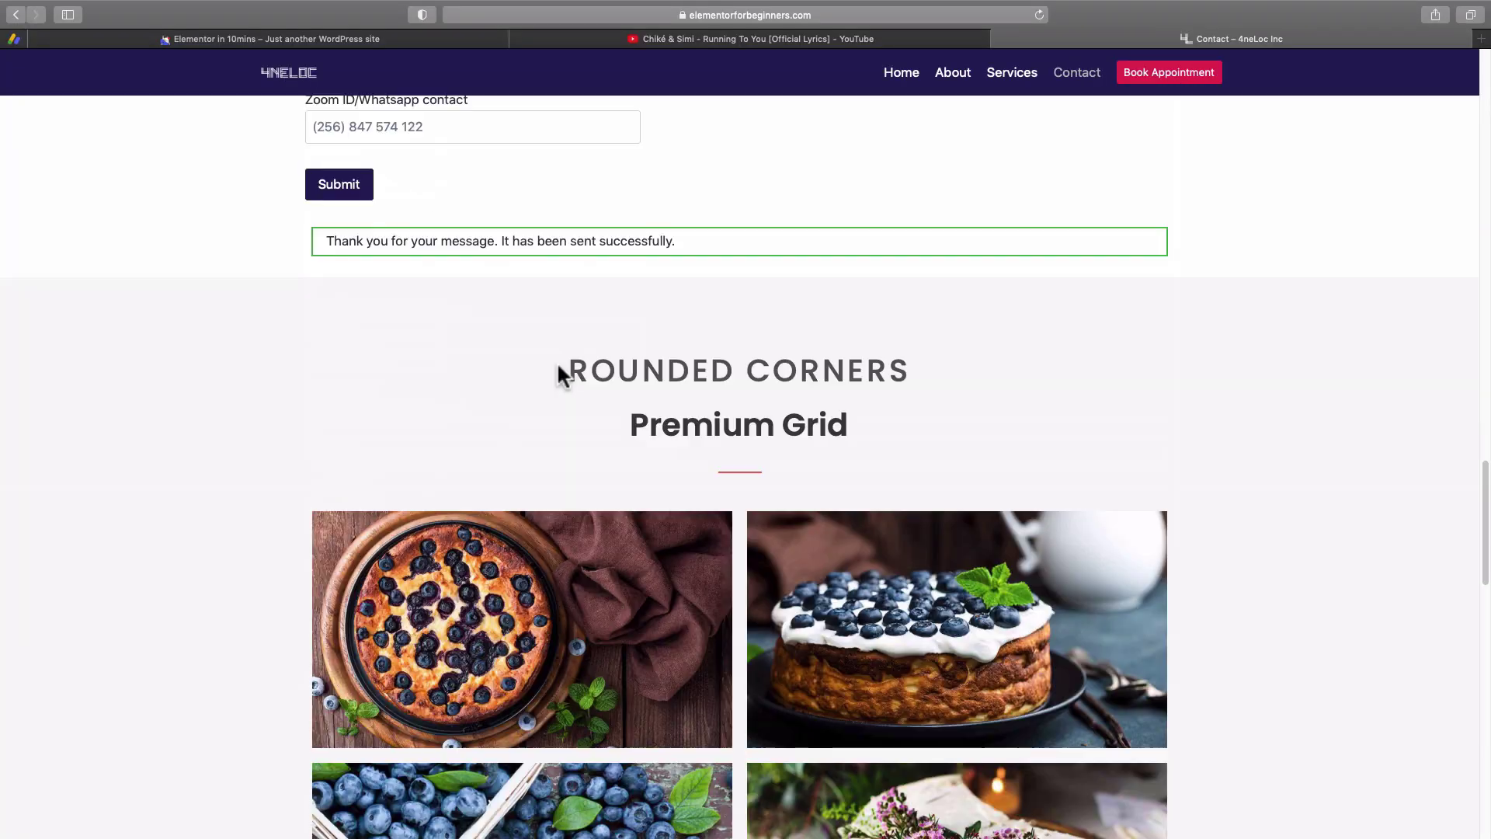
scroll(559, 373, "up", 5)
left_click(1041, 15)
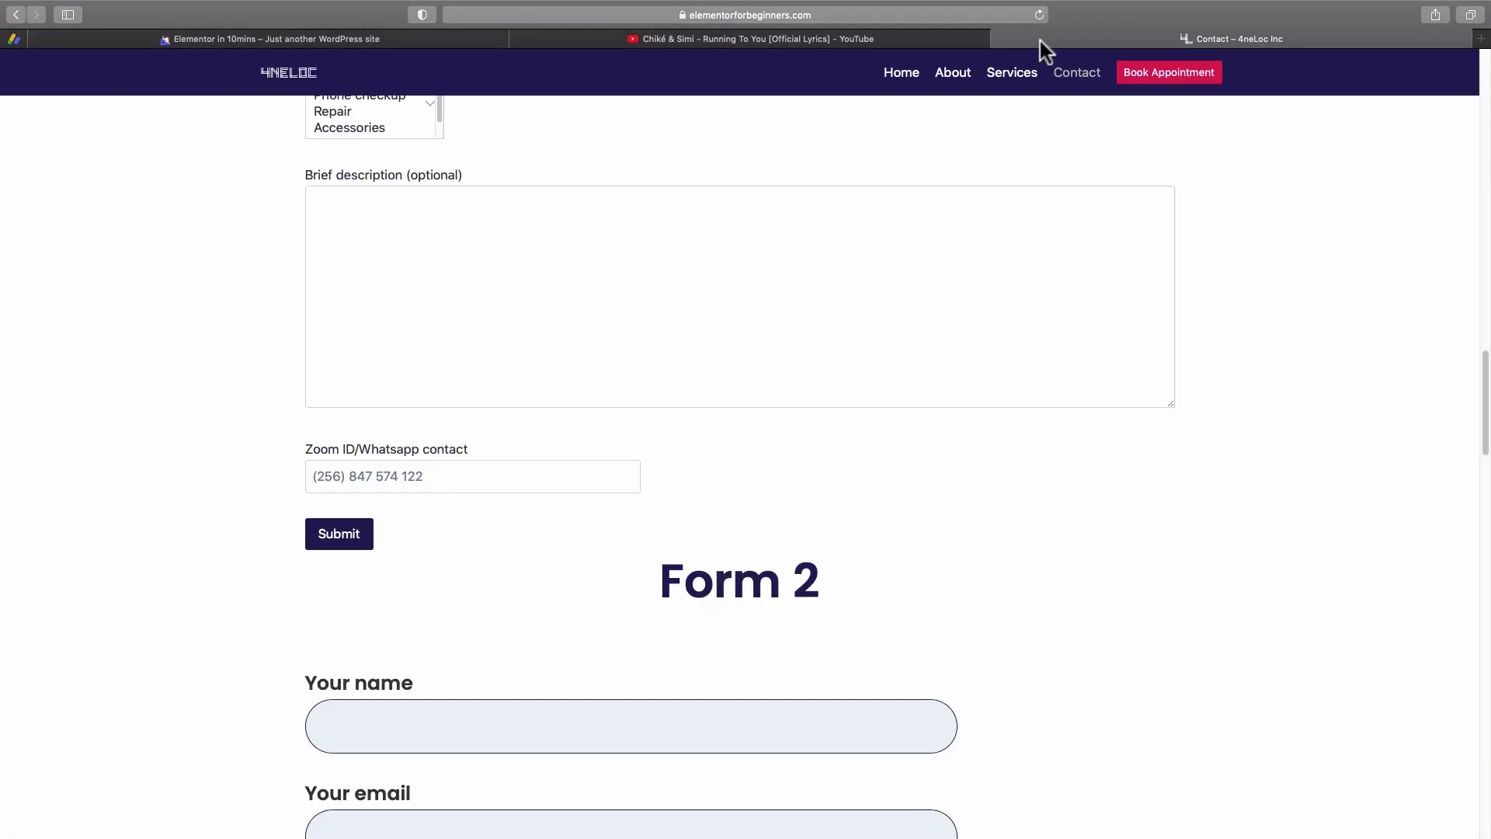
On the live form, choose Android, tick Phone checkup and Repair, then go to Contact Forms.
scroll(959, 386, "down", 5)
scroll(697, 336, "down", 1)
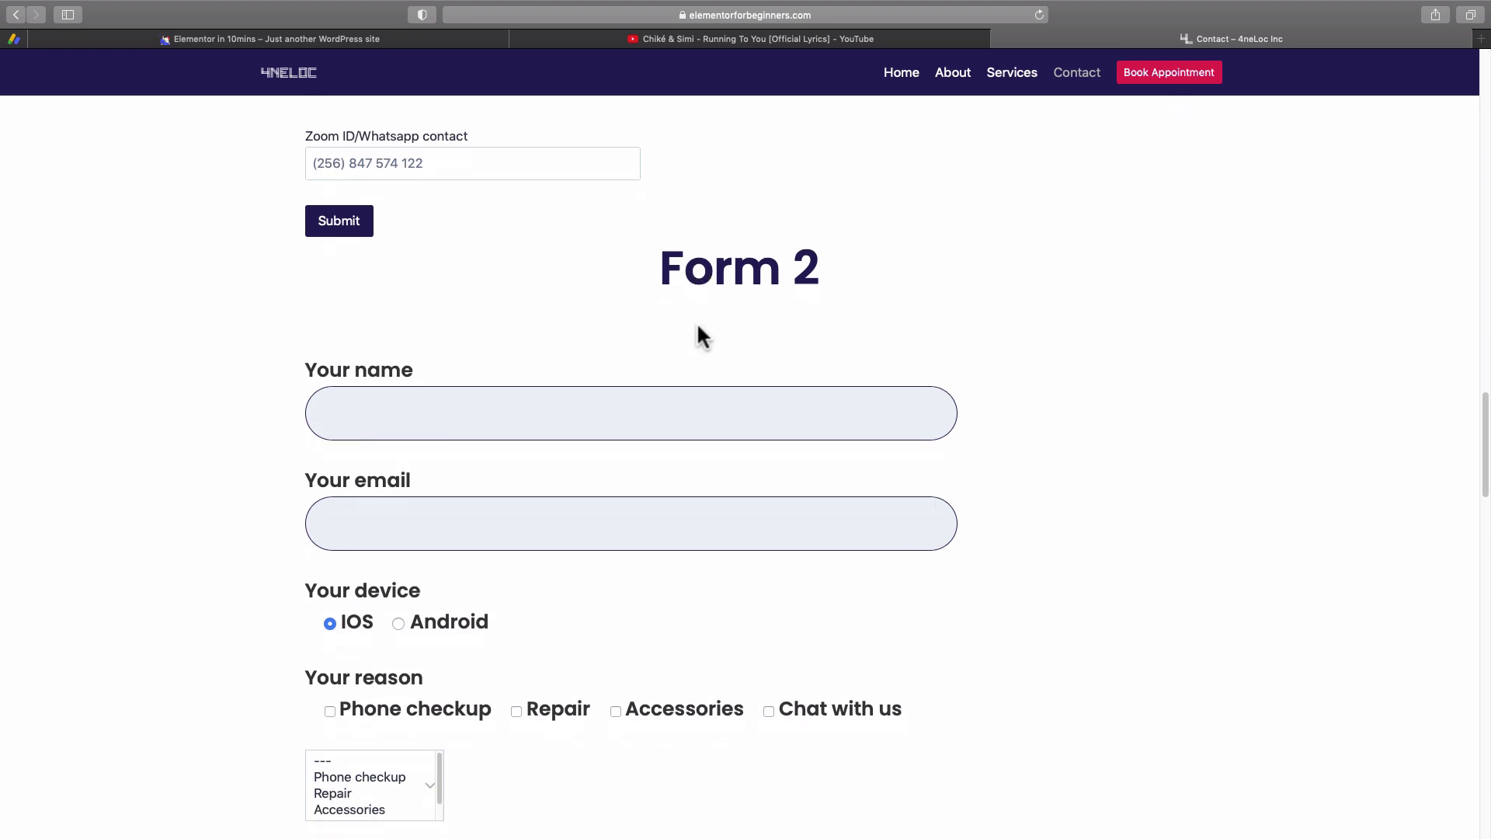
scroll(660, 307, "down", 4)
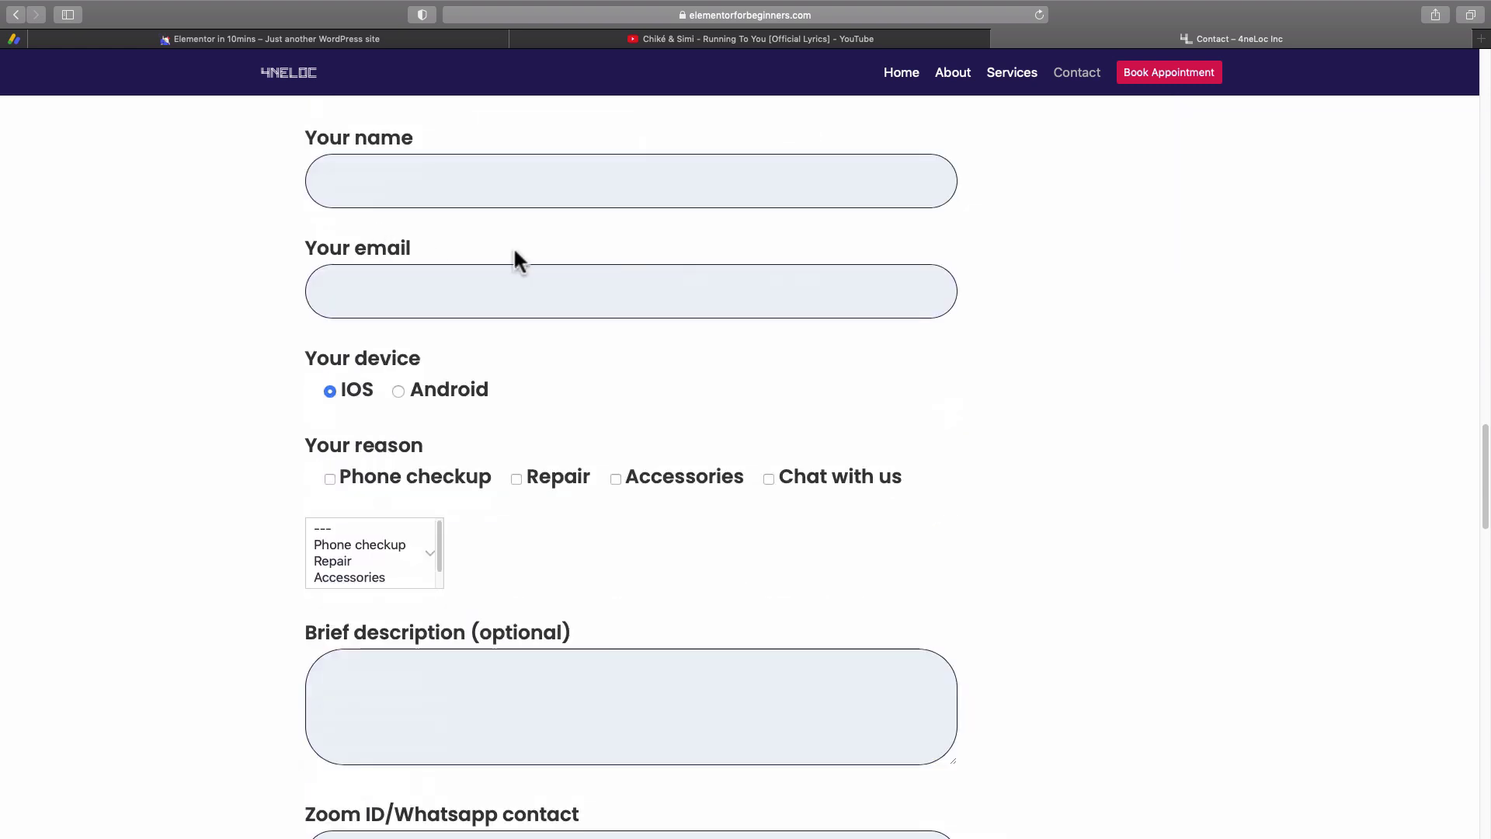
left_click(449, 390)
left_click(466, 477)
left_click(516, 479)
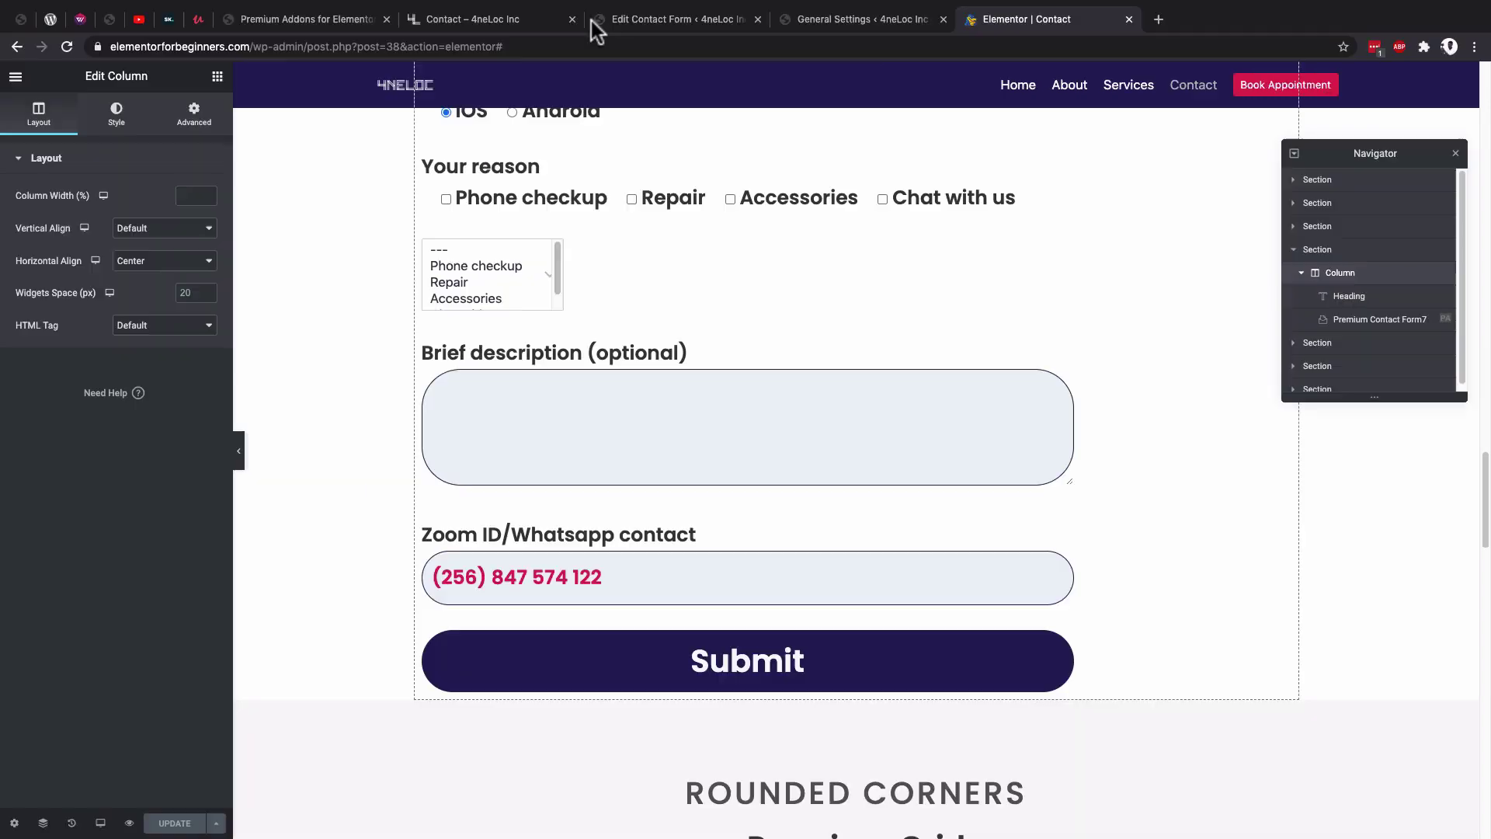
left_click(632, 21)
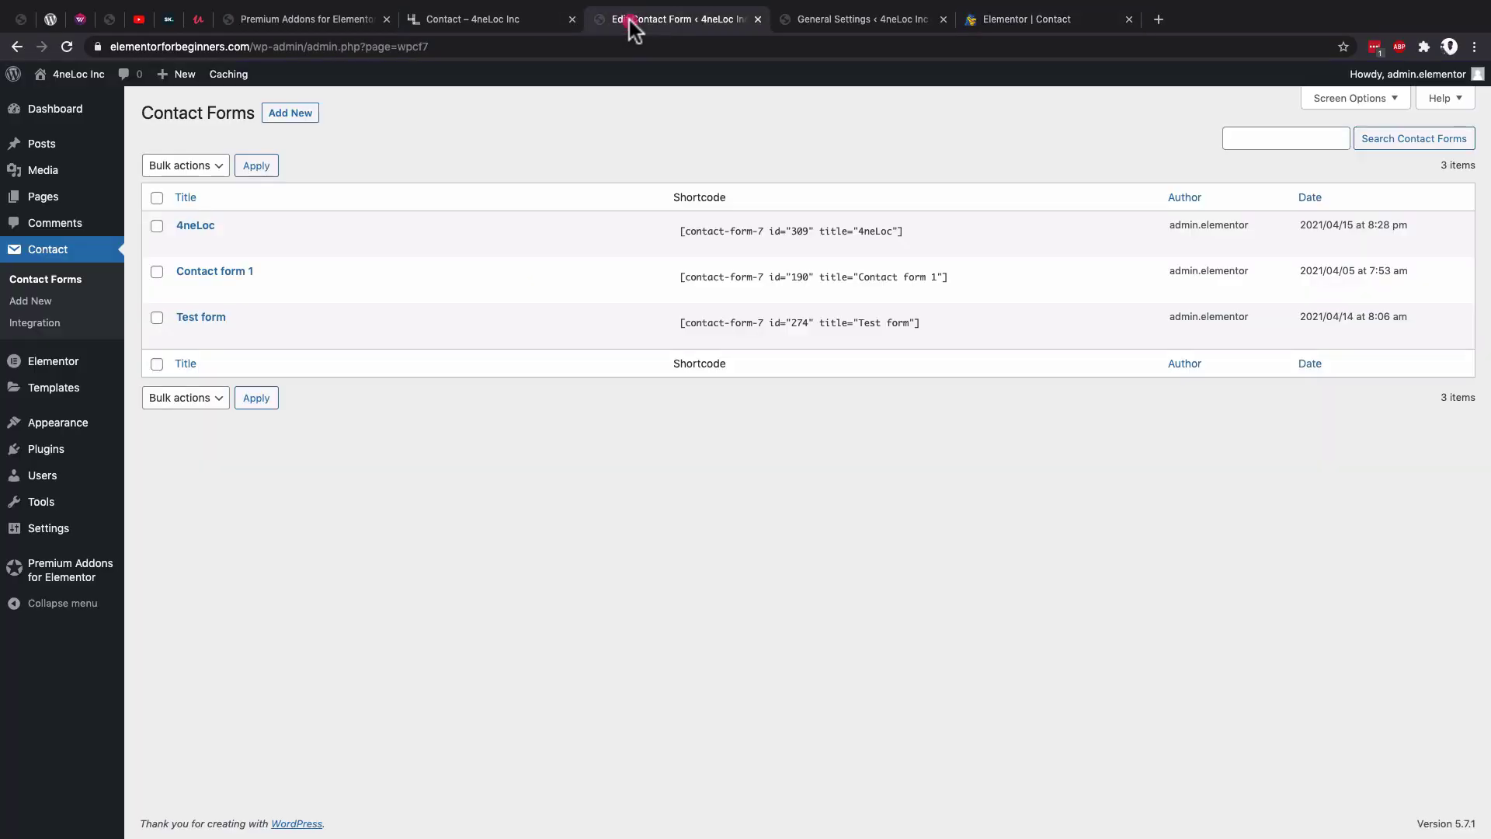
Delete the [select menu-511] dropdown line from the 4neLoc template and save the form.
left_click(185, 244)
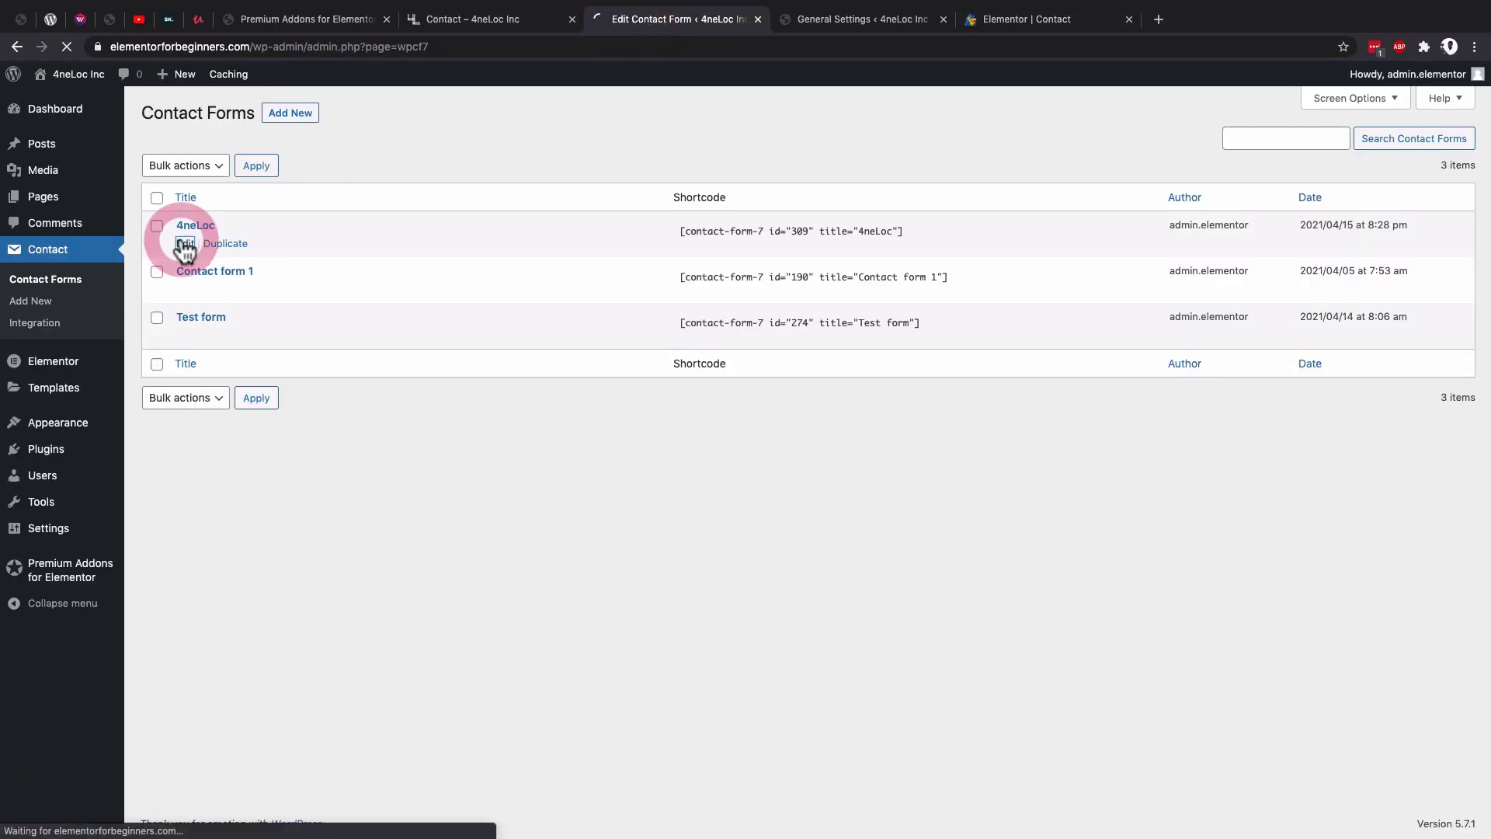
triple_click(299, 560)
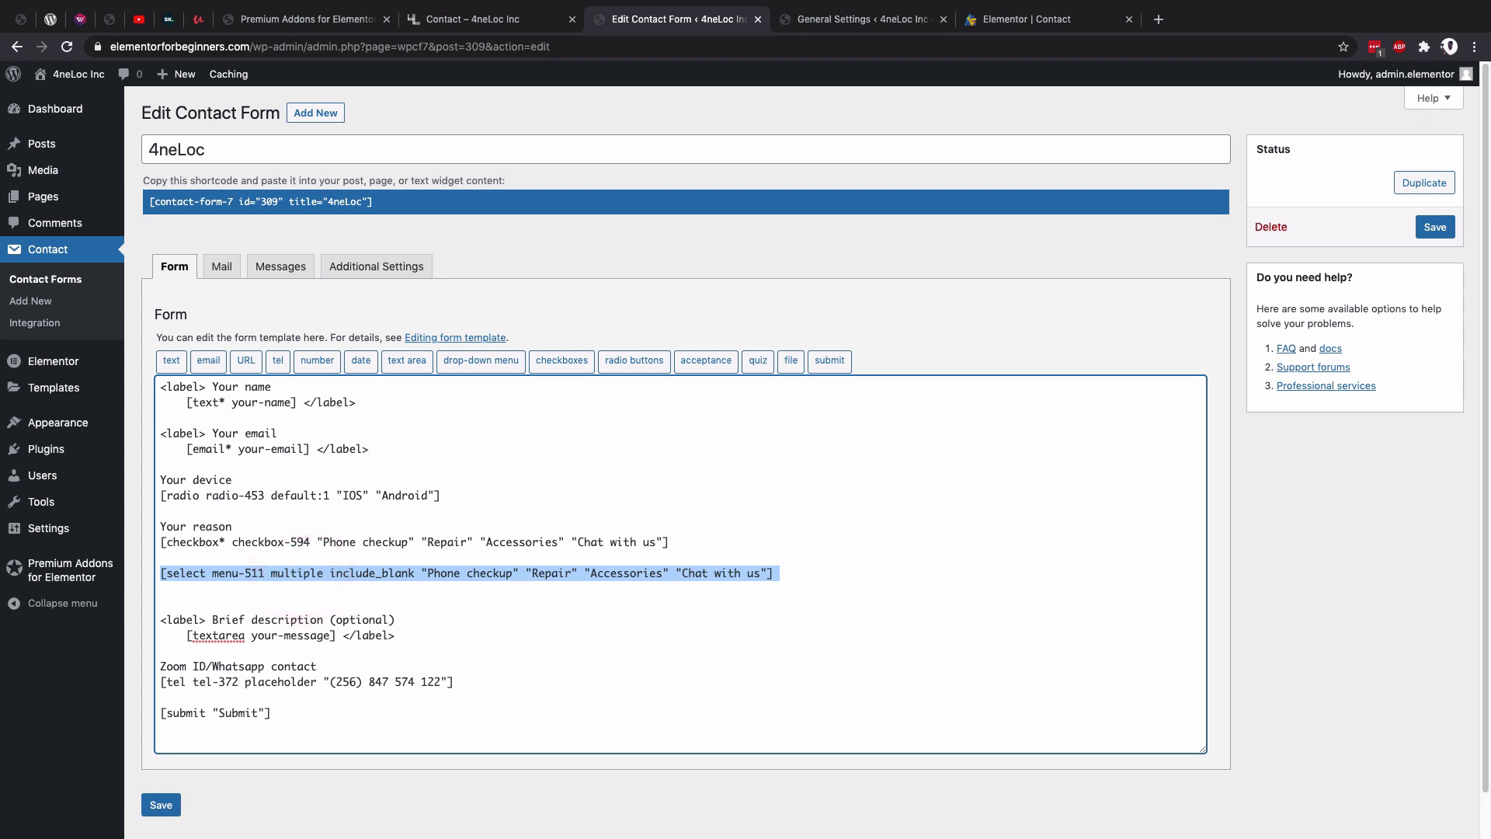
key("BackSpace")
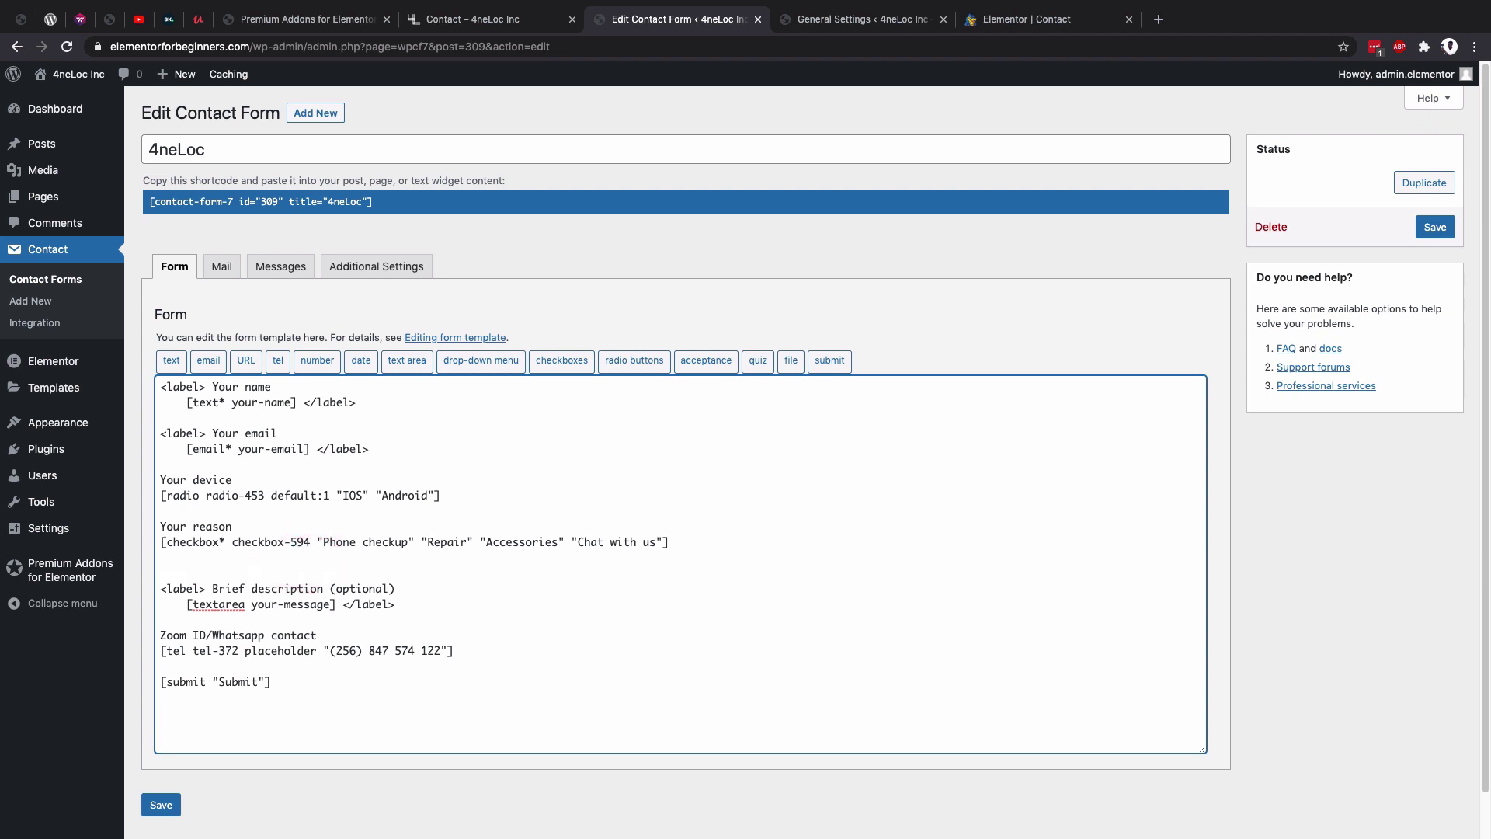
key("BackSpace")
left_click(161, 805)
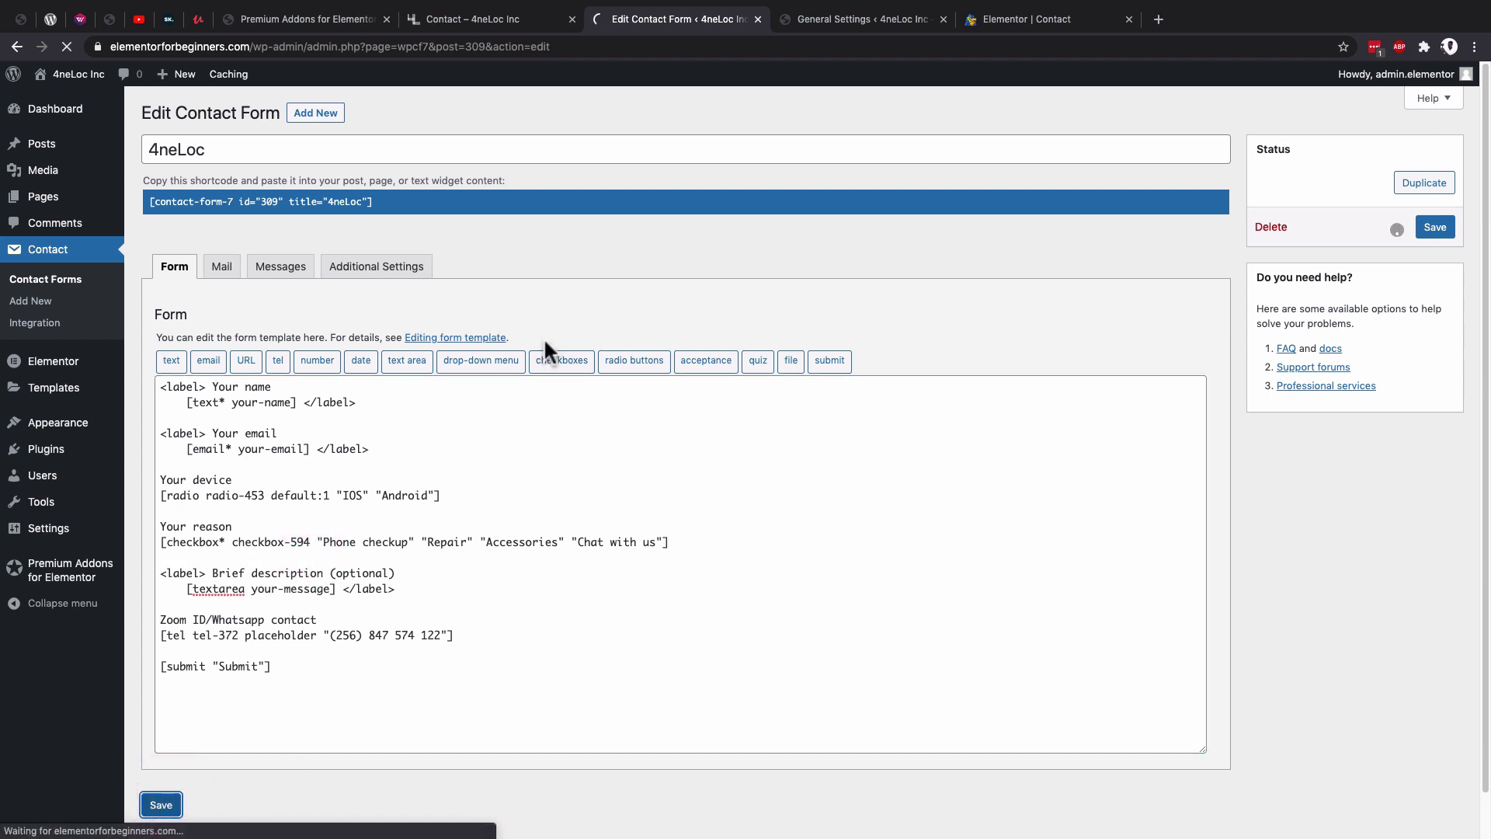
key("super+Tab")
scroll(683, 424, "down", 10)
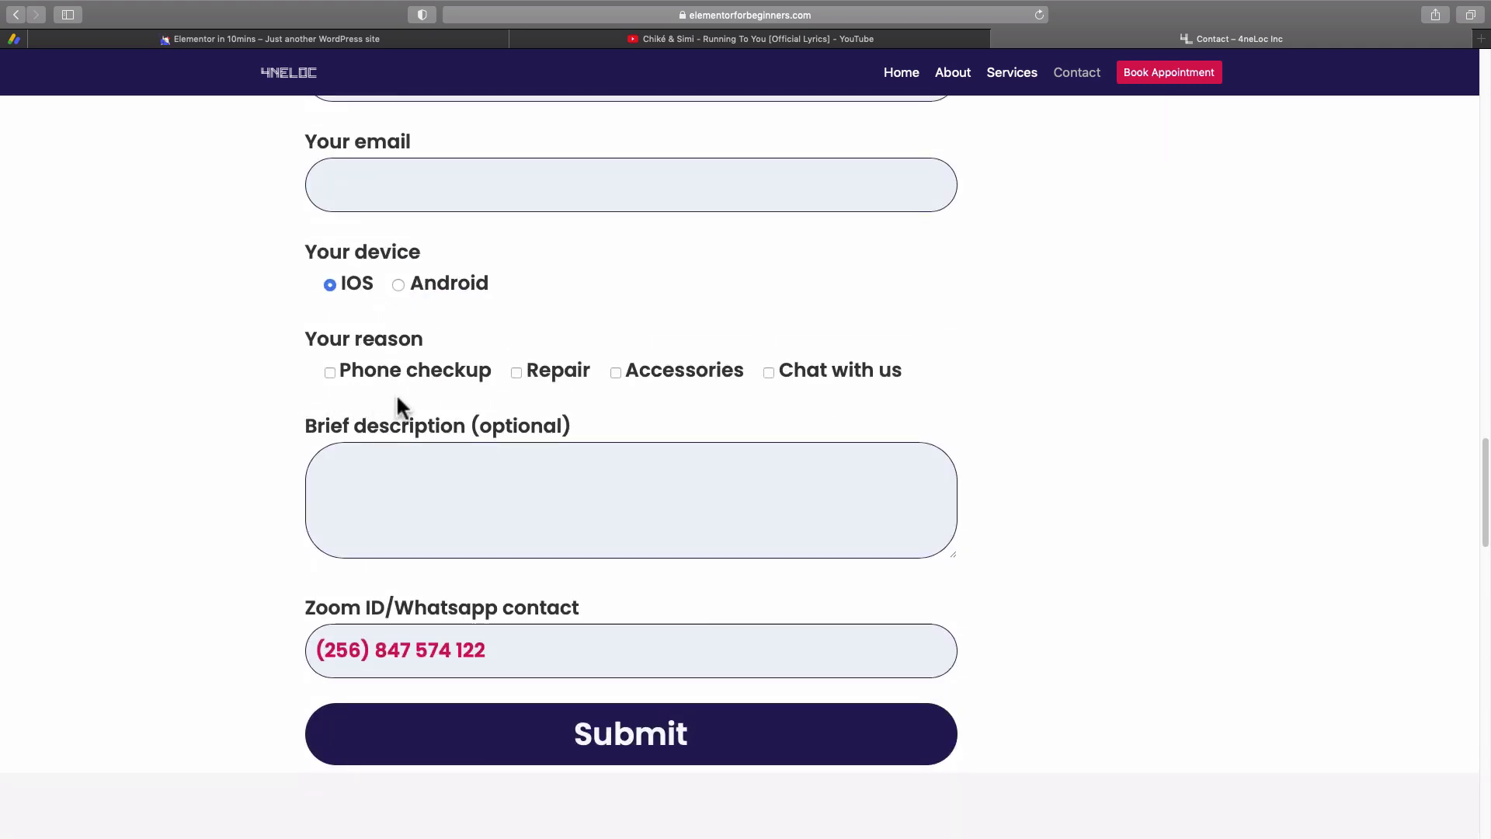
Check the live form's Zoom ID/Whatsapp field, then reopen the contact form widget in Elementor.
left_click(609, 649)
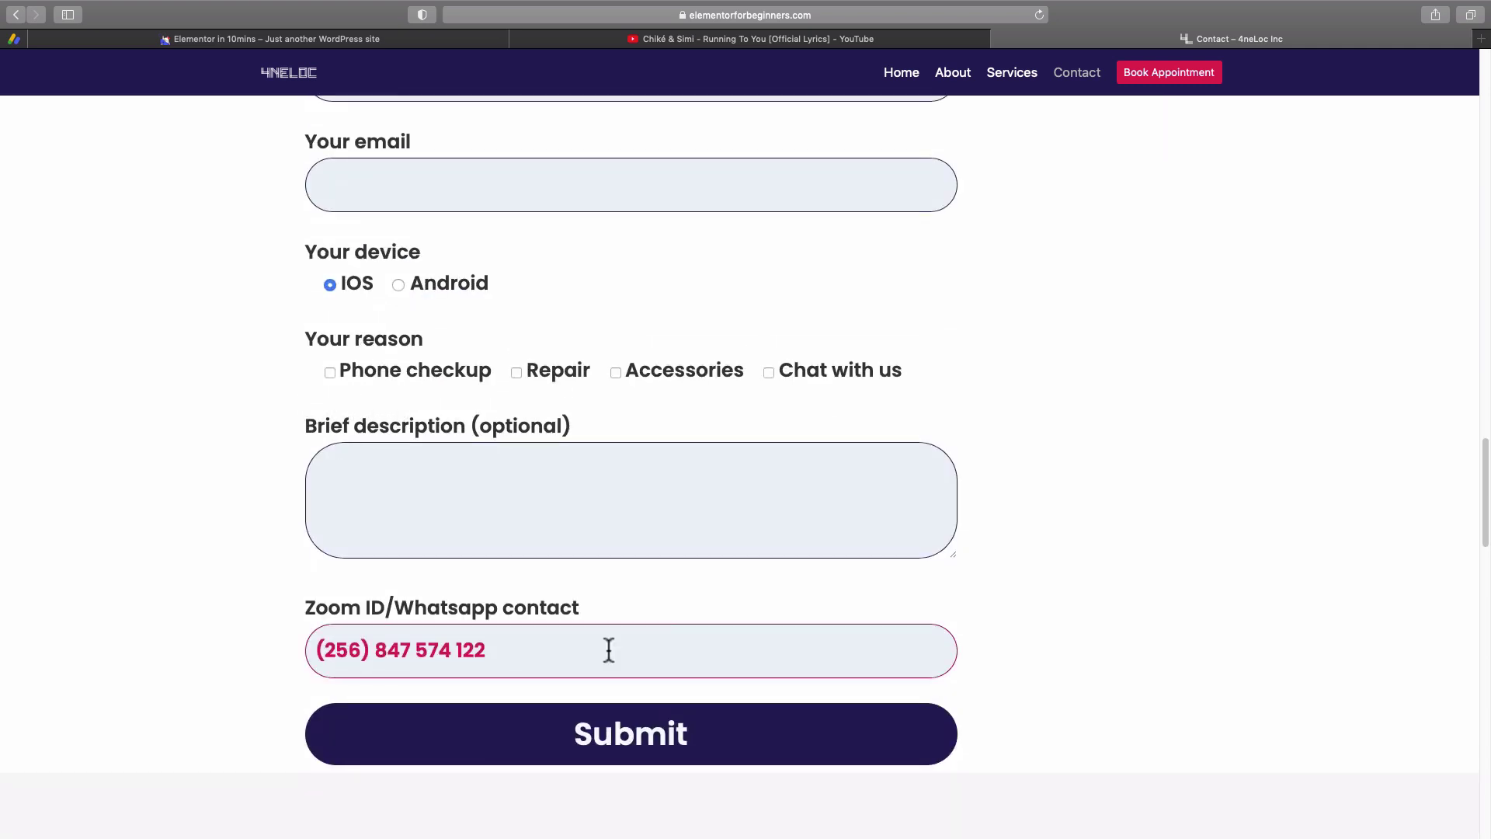
left_click(426, 649)
scroll(621, 514, "up", 5)
scroll(621, 512, "down", 3)
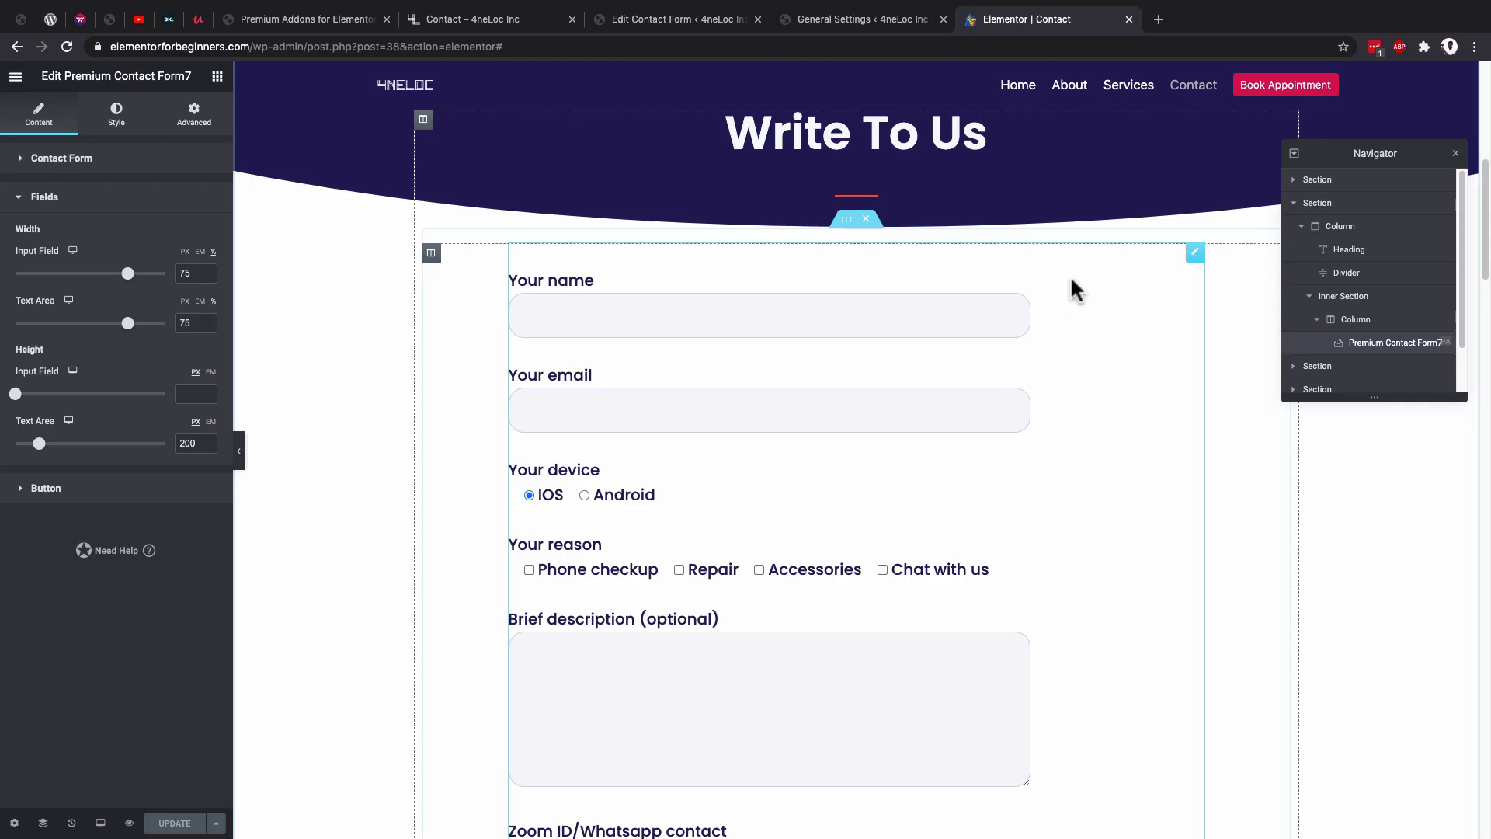
left_click(1195, 253)
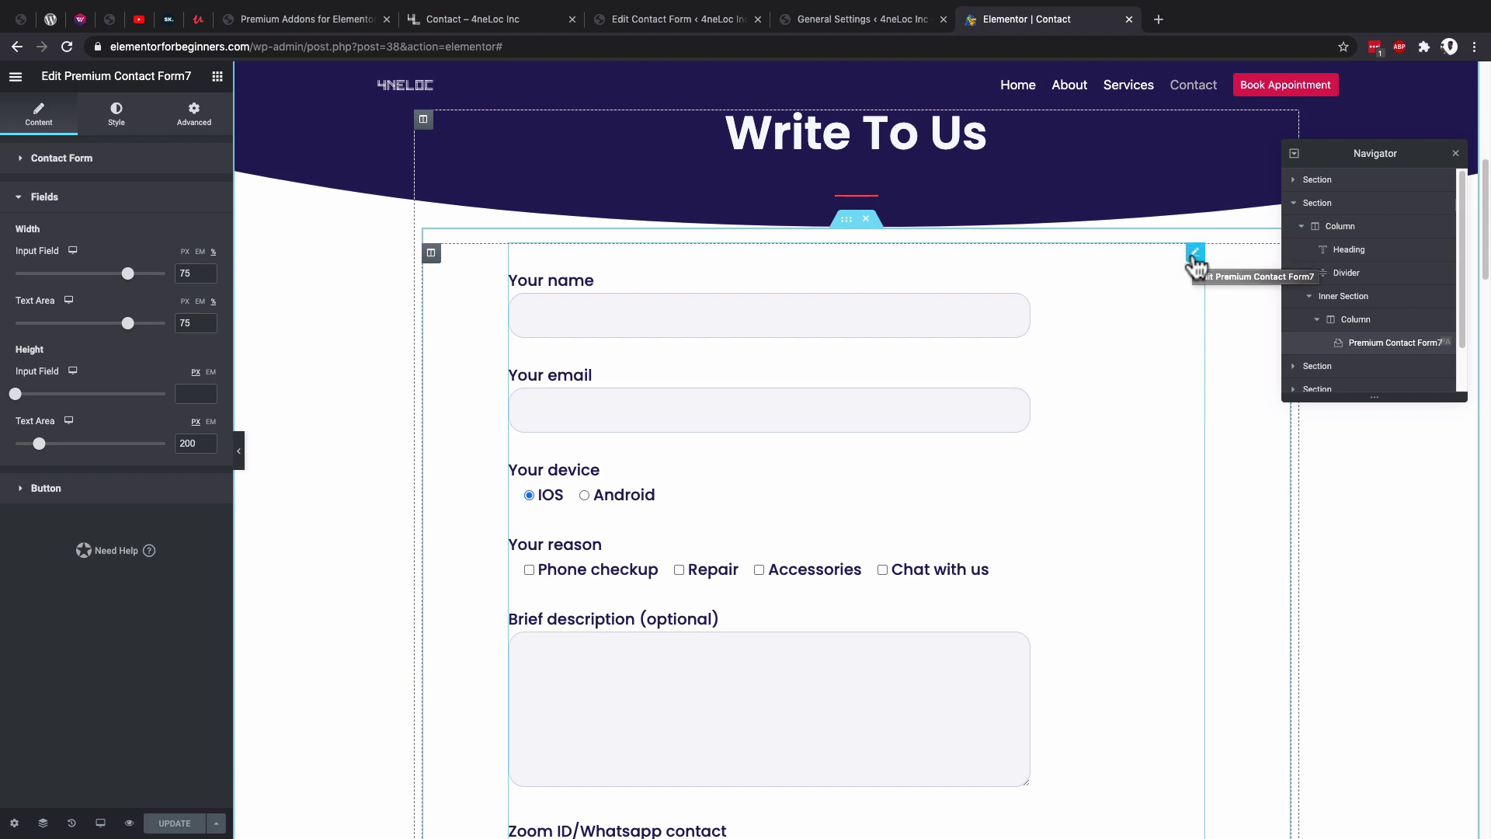
Set Input Field width and Button width to 100, then UPDATE the page.
left_click(1196, 266)
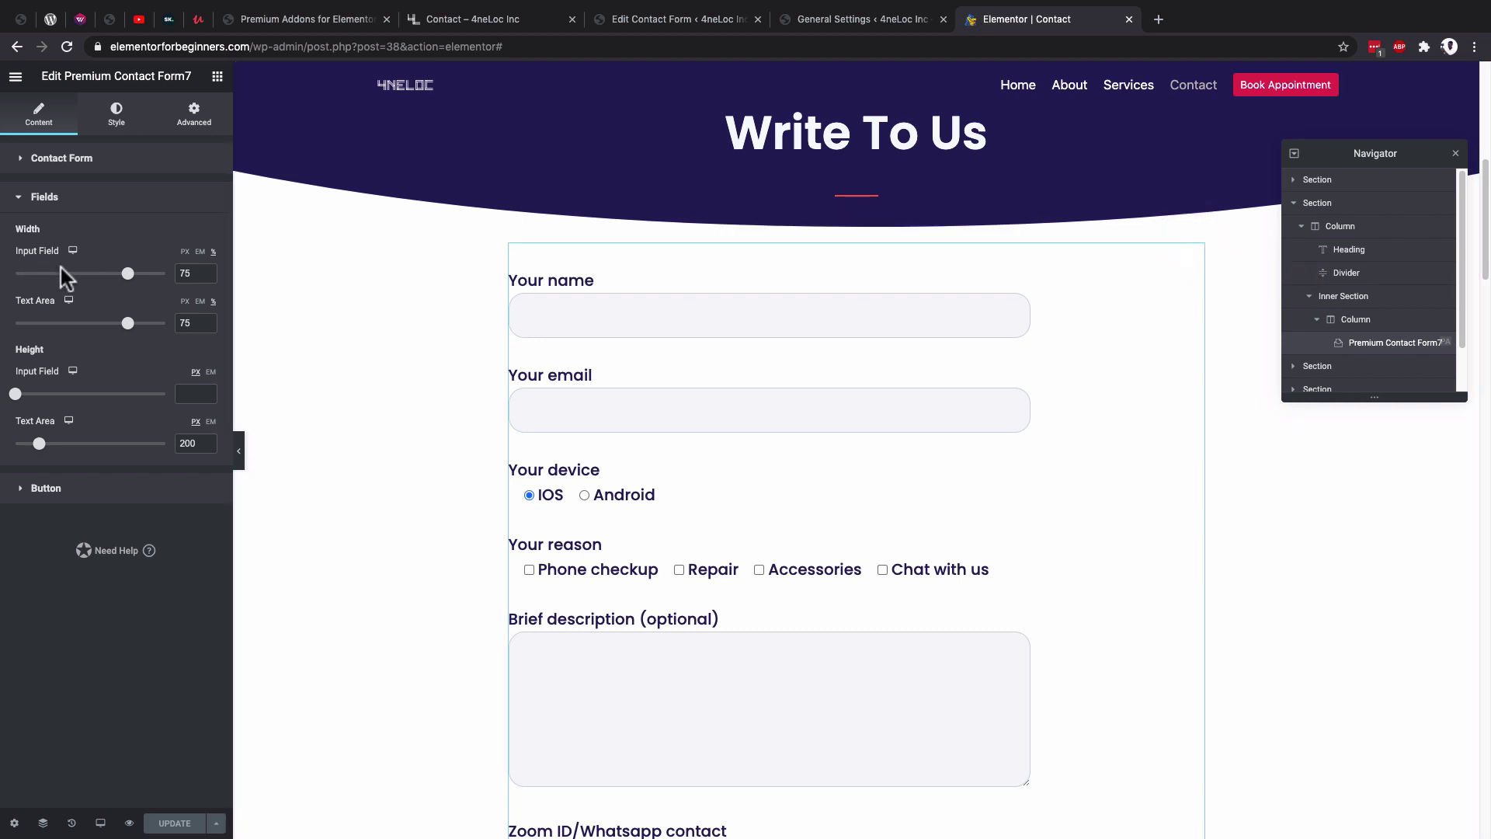
left_click_drag(127, 274, 171, 273)
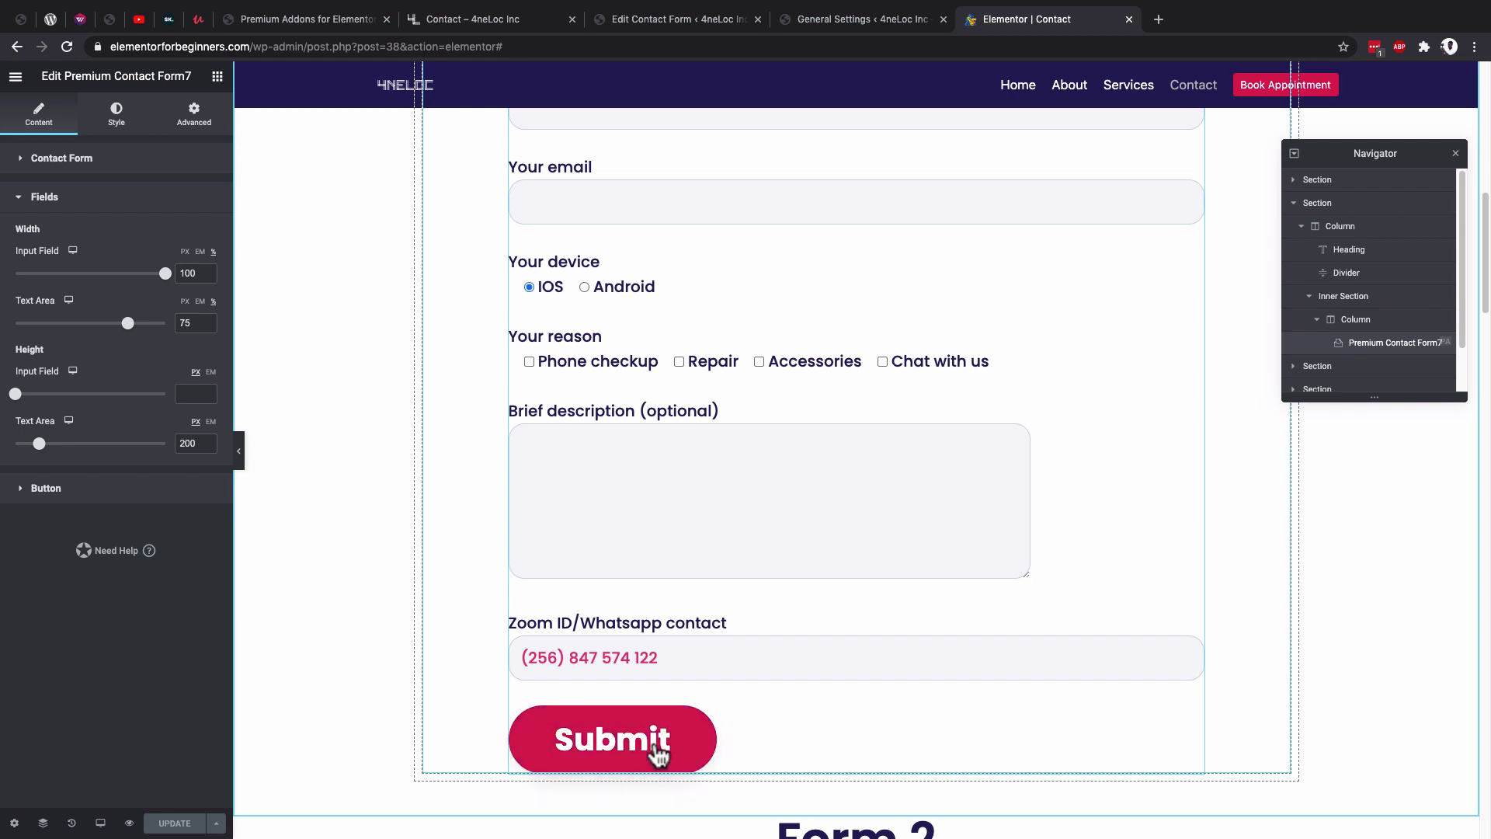
left_click(113, 490)
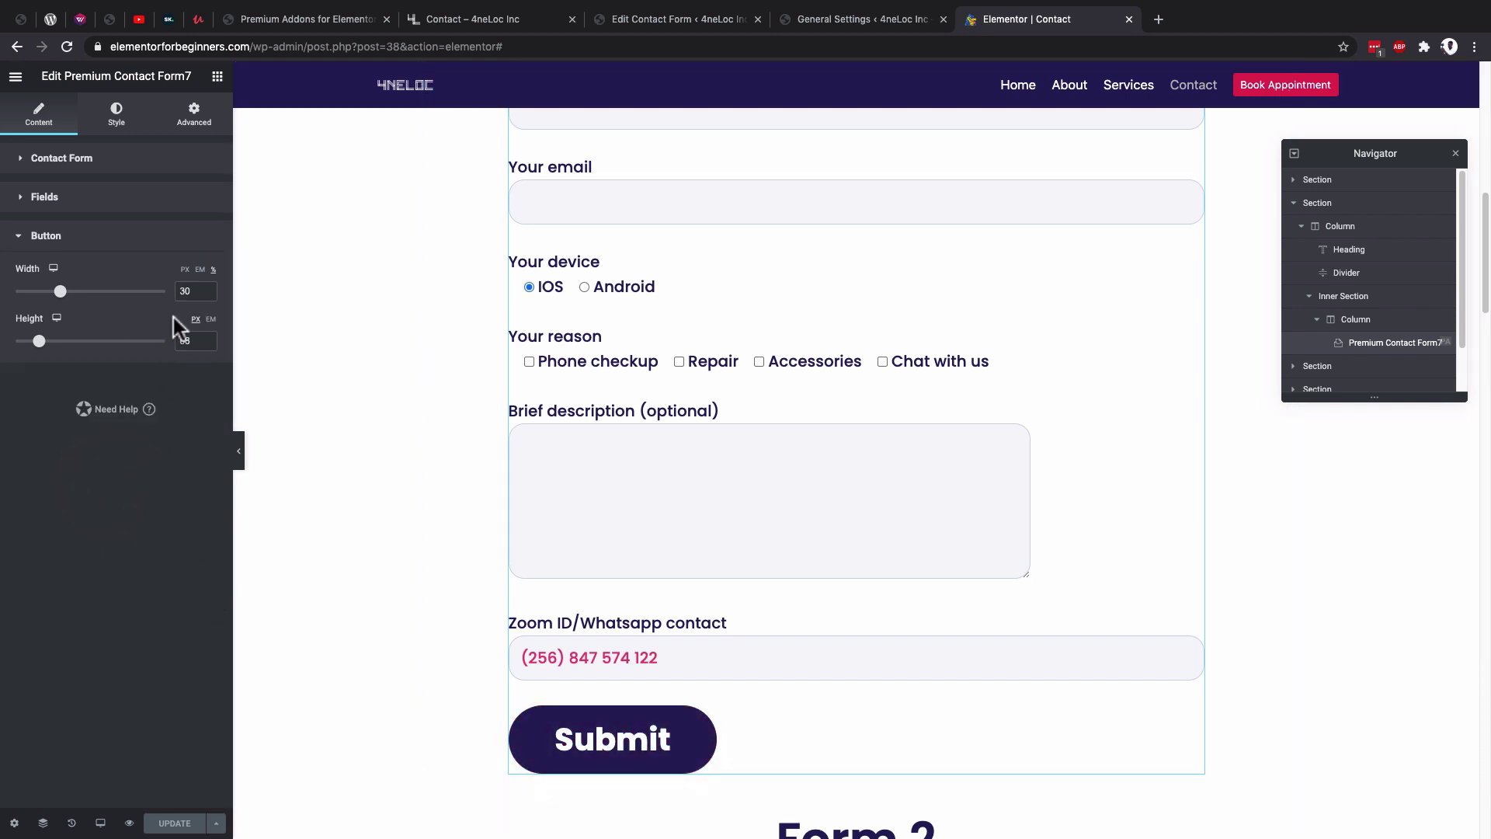
left_click_drag(191, 291, 171, 291)
type("100")
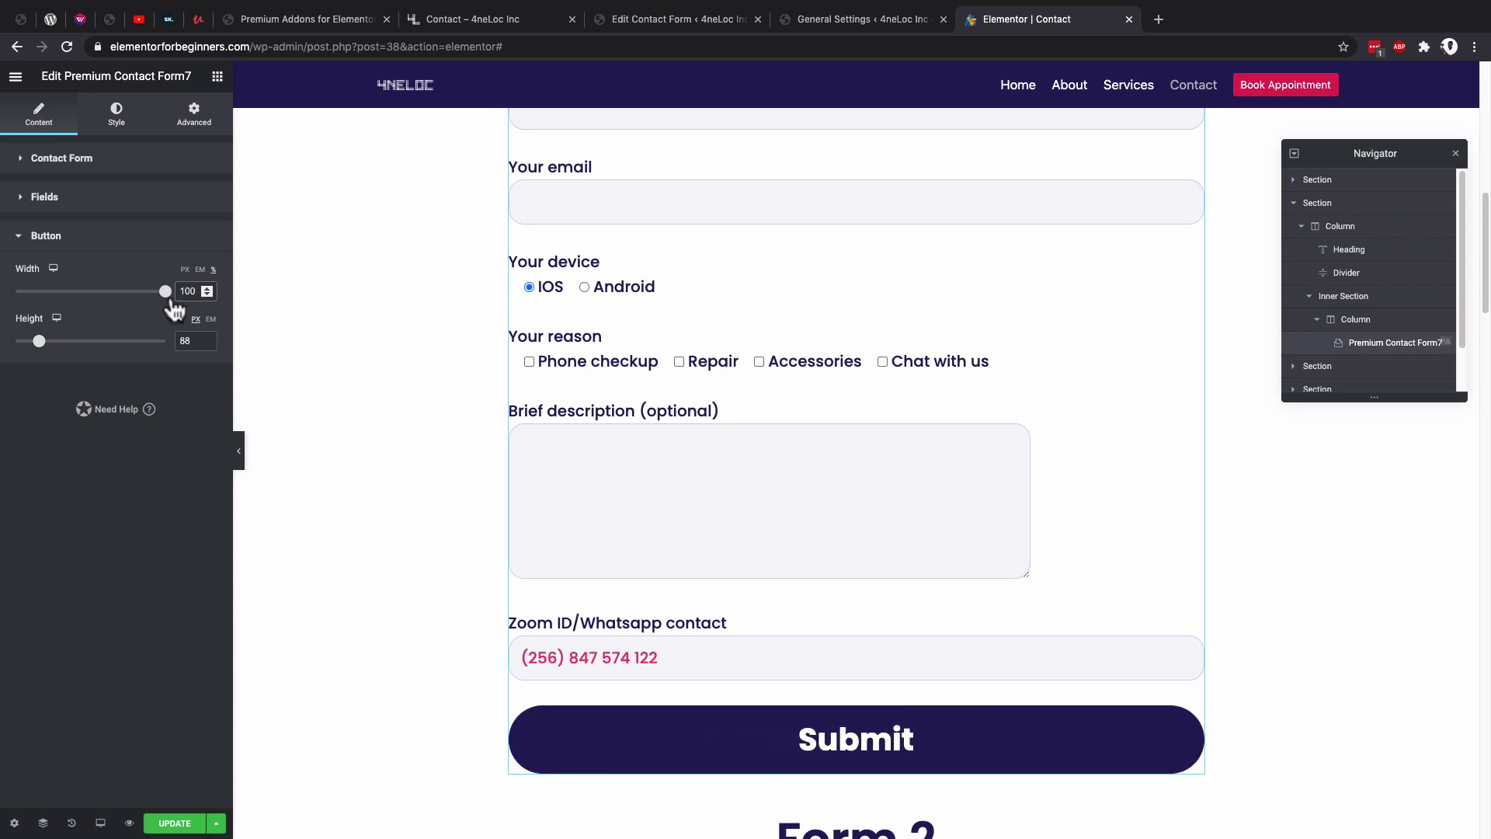
left_click(173, 825)
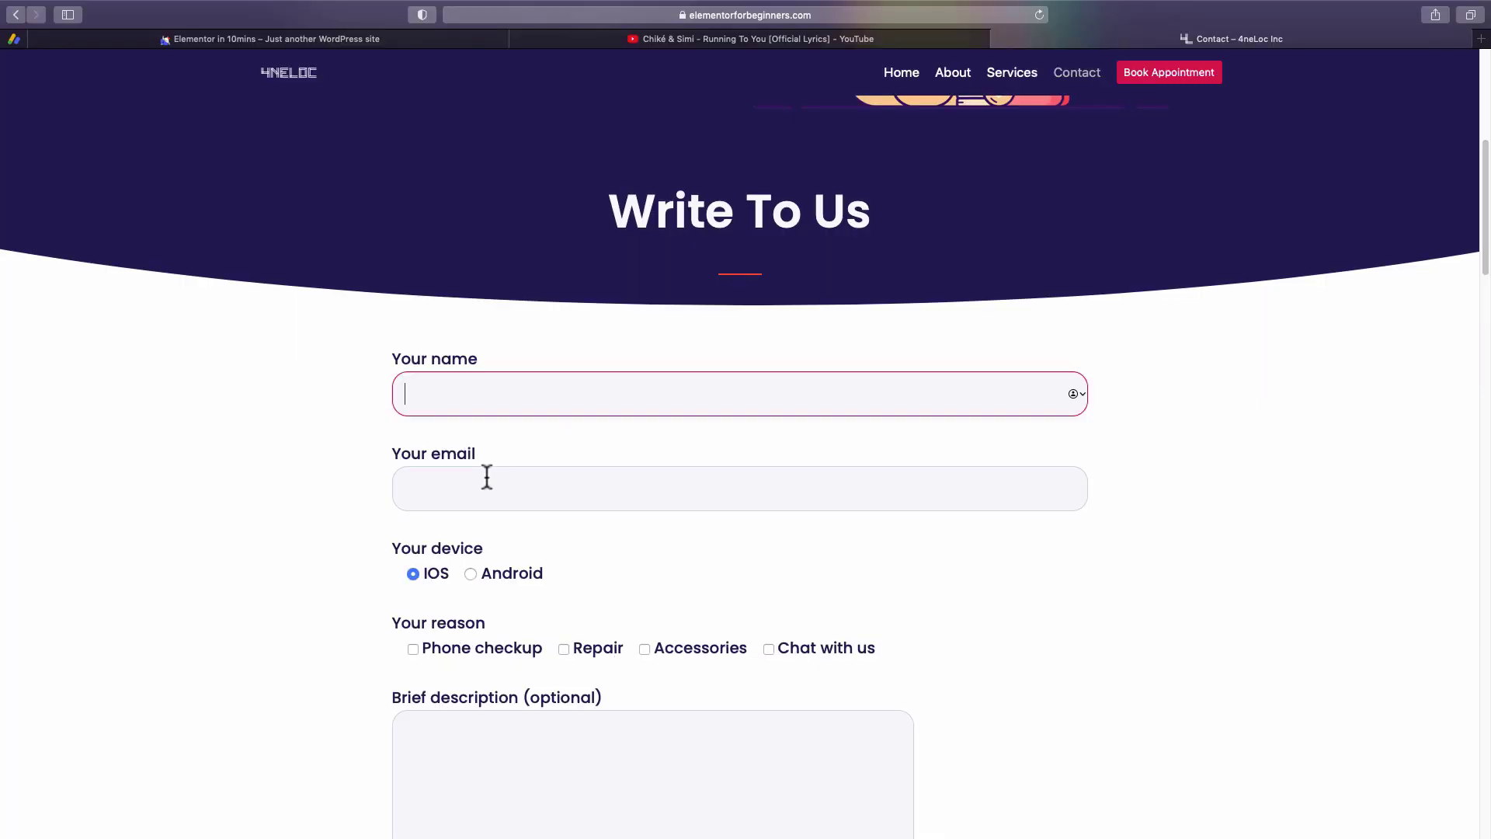
Test the live form's name, email, description and Zoom ID/Whatsapp fields and Submit button.
left_click(487, 478)
scroll(483, 474, "down", 2)
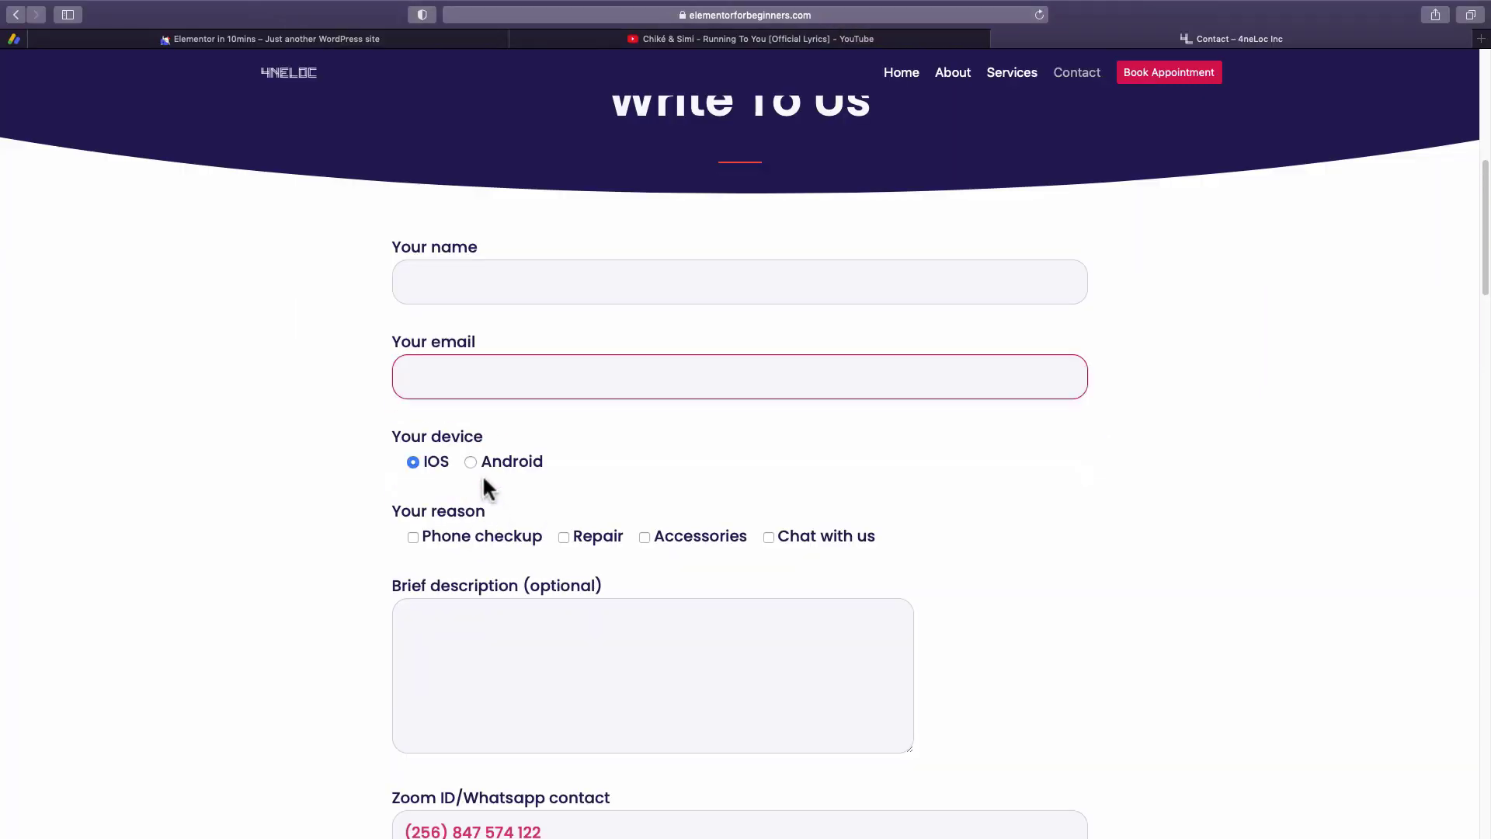
scroll(513, 529, "down", 4)
left_click(510, 482)
left_click(549, 616)
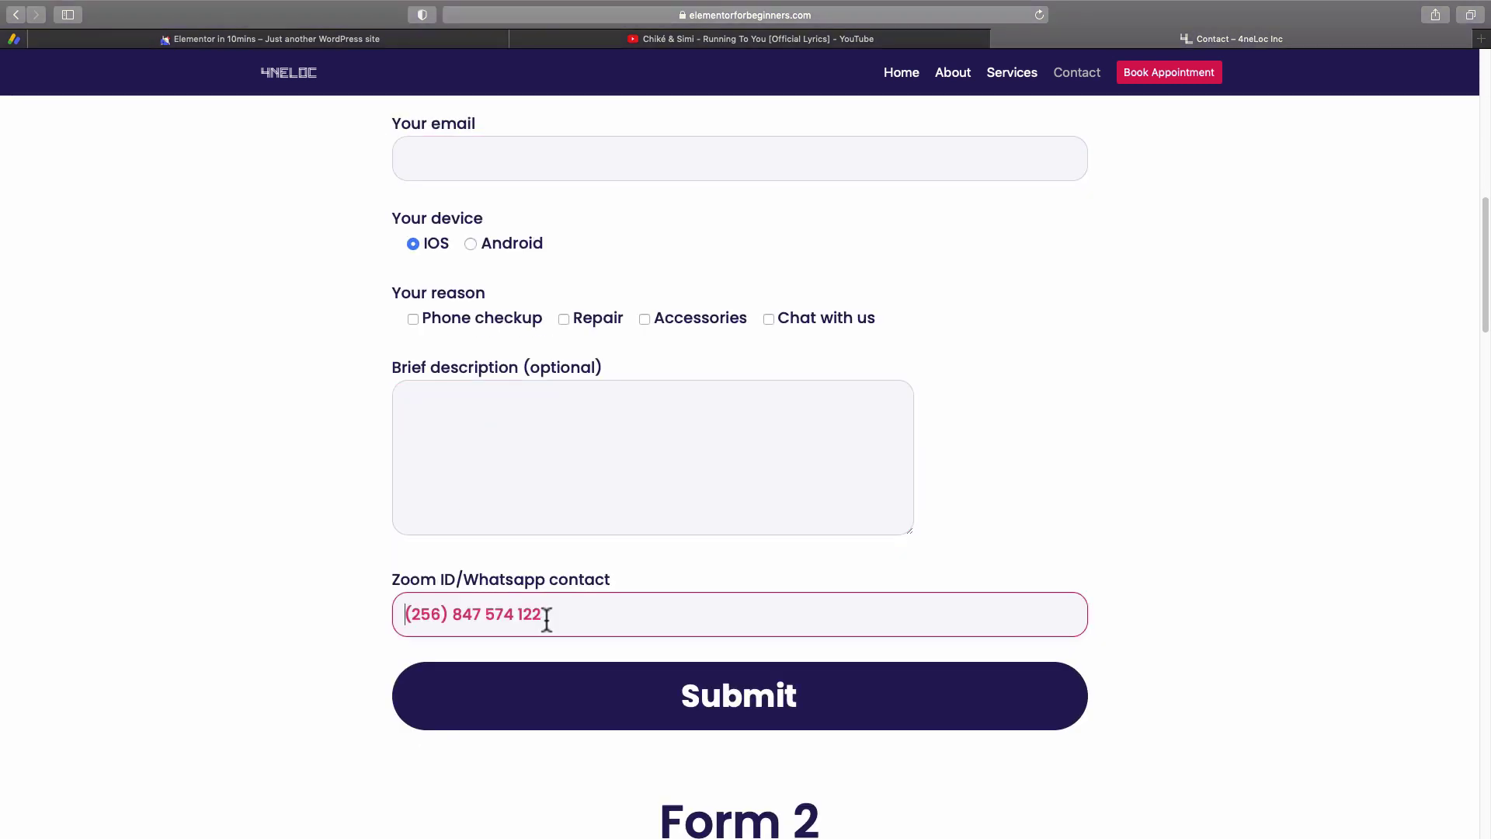
left_click(635, 694)
scroll(855, 460, "down", 4)
scroll(831, 435, "up", 7)
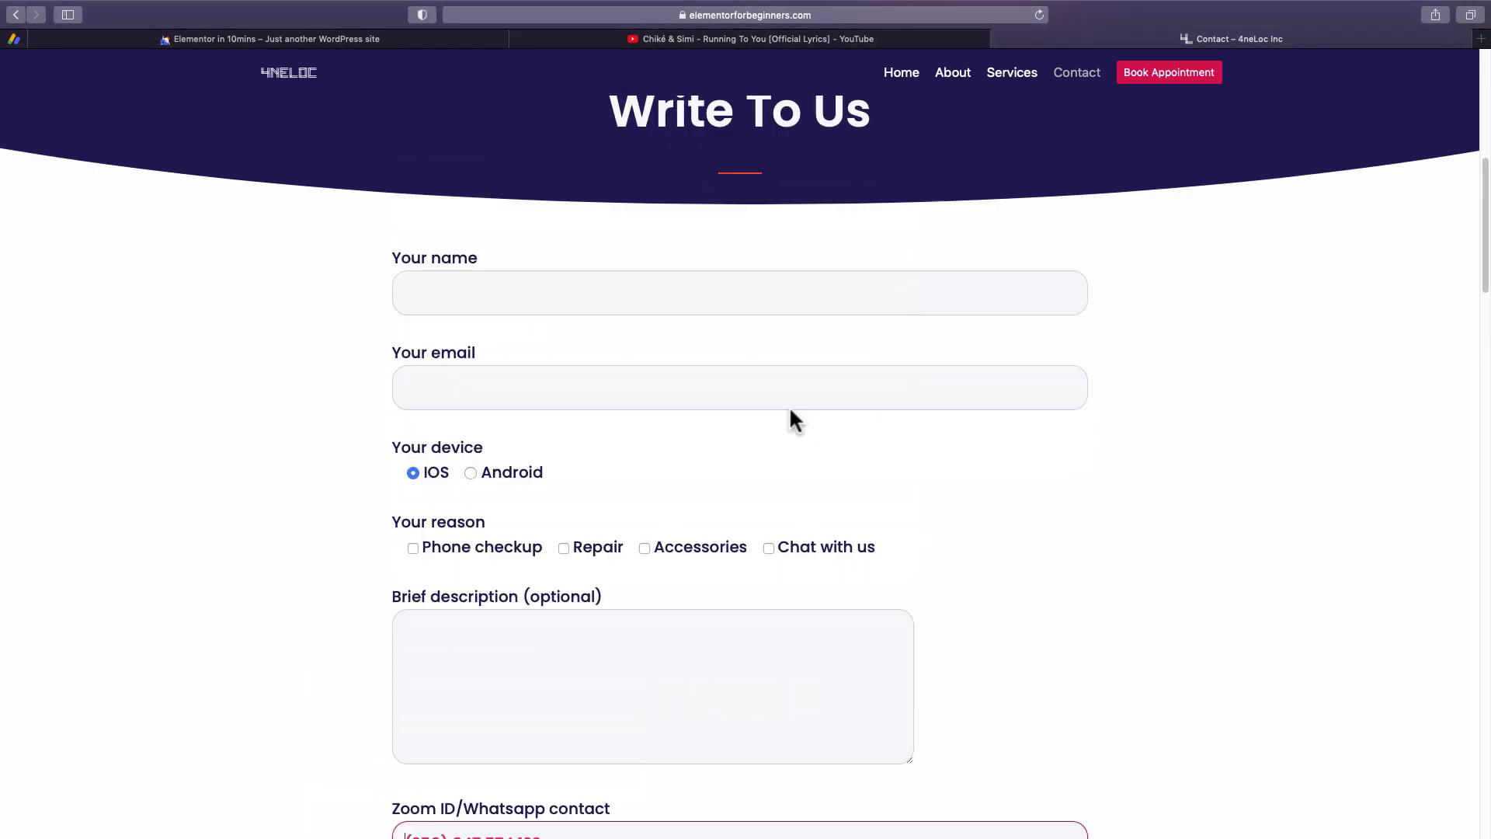
left_click(469, 288)
left_click(472, 379)
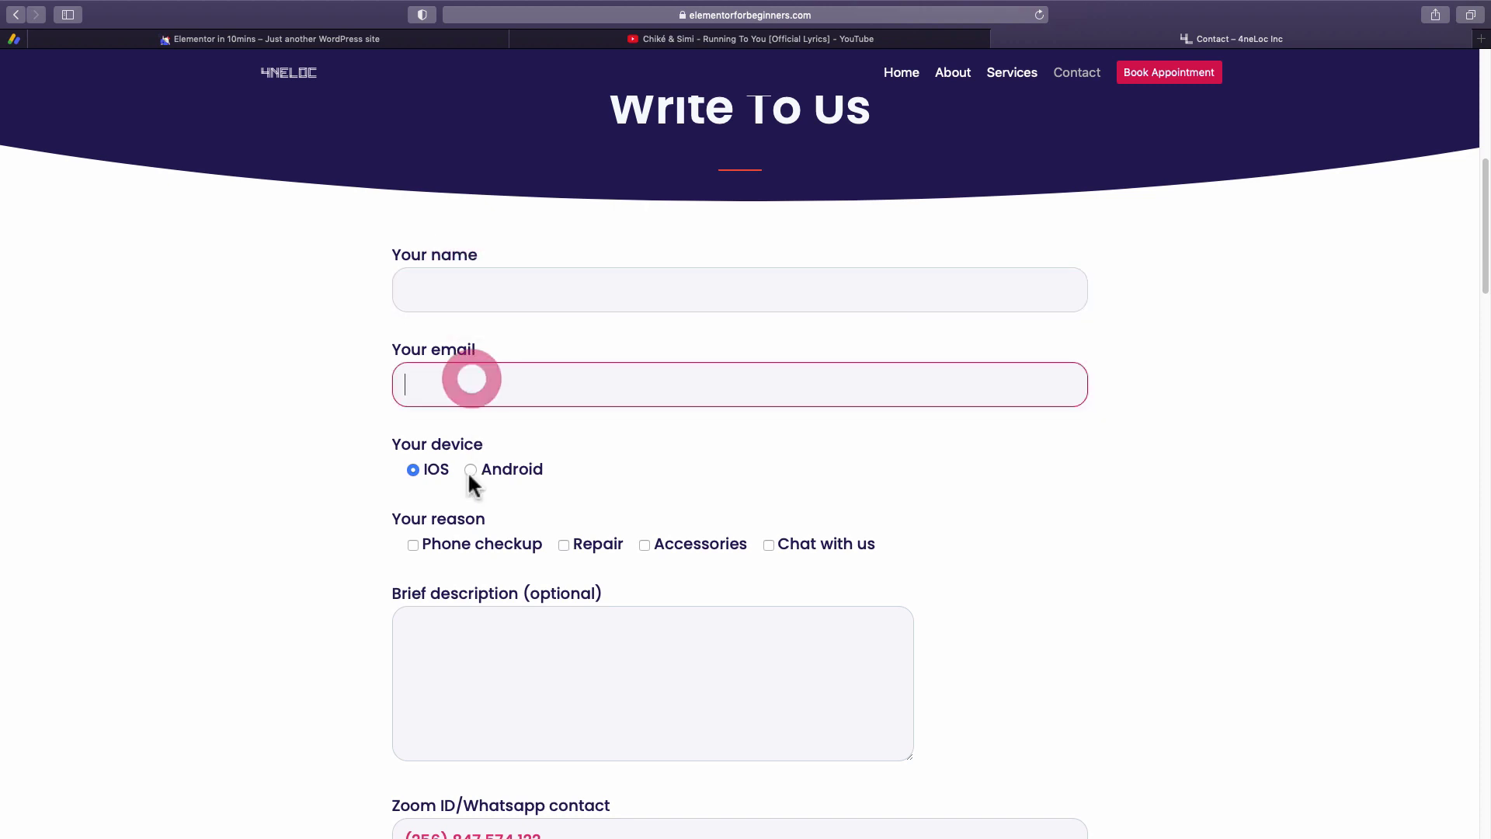
Compare with Form 2's name, email, description and Zoom ID/Whatsapp fields, then return to Elementor.
scroll(505, 536, "down", 9)
scroll(489, 466, "down", 7)
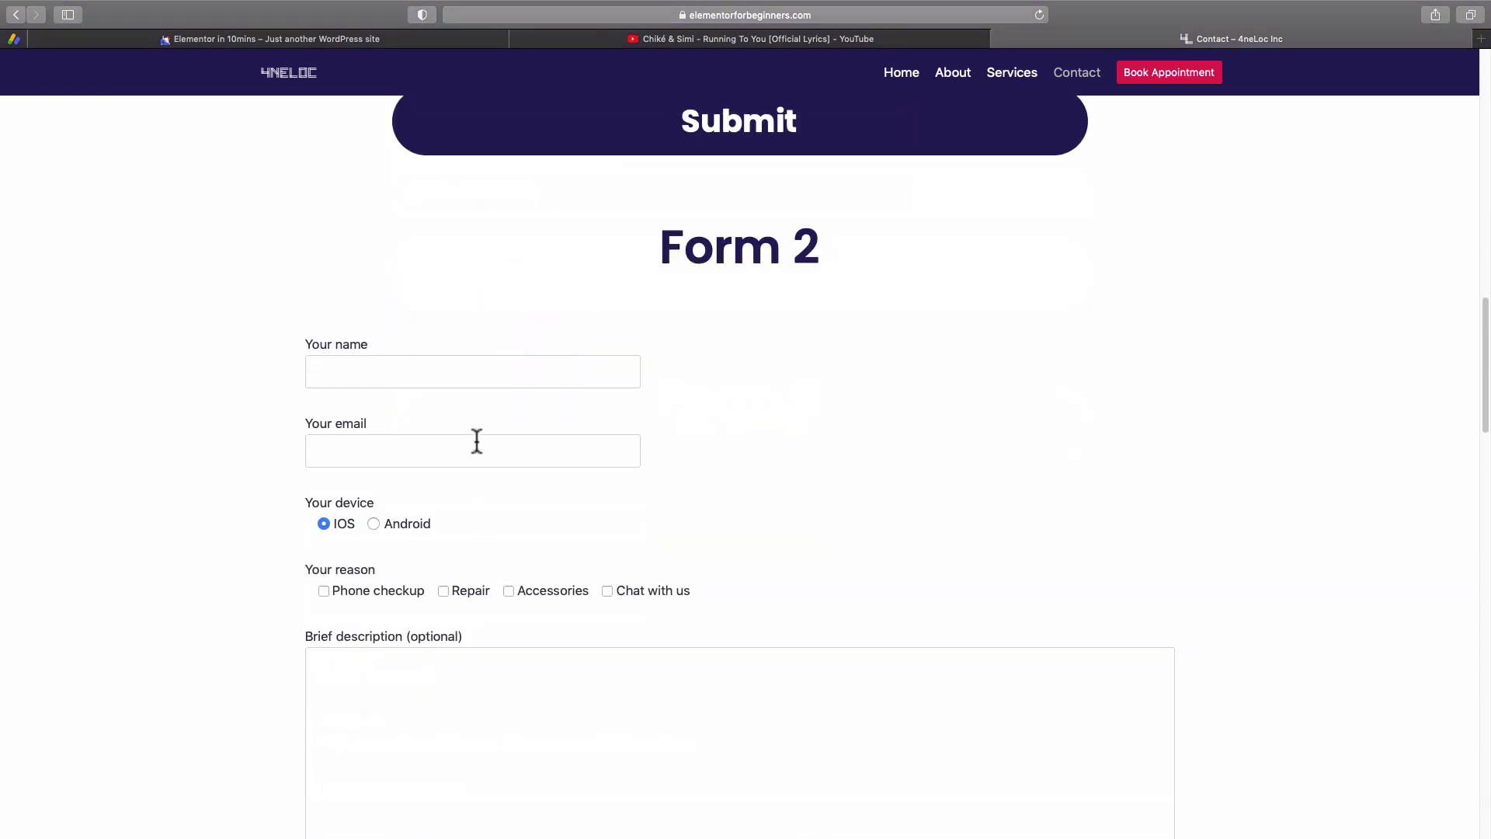
left_click(427, 294)
left_click(393, 361)
left_click(378, 585)
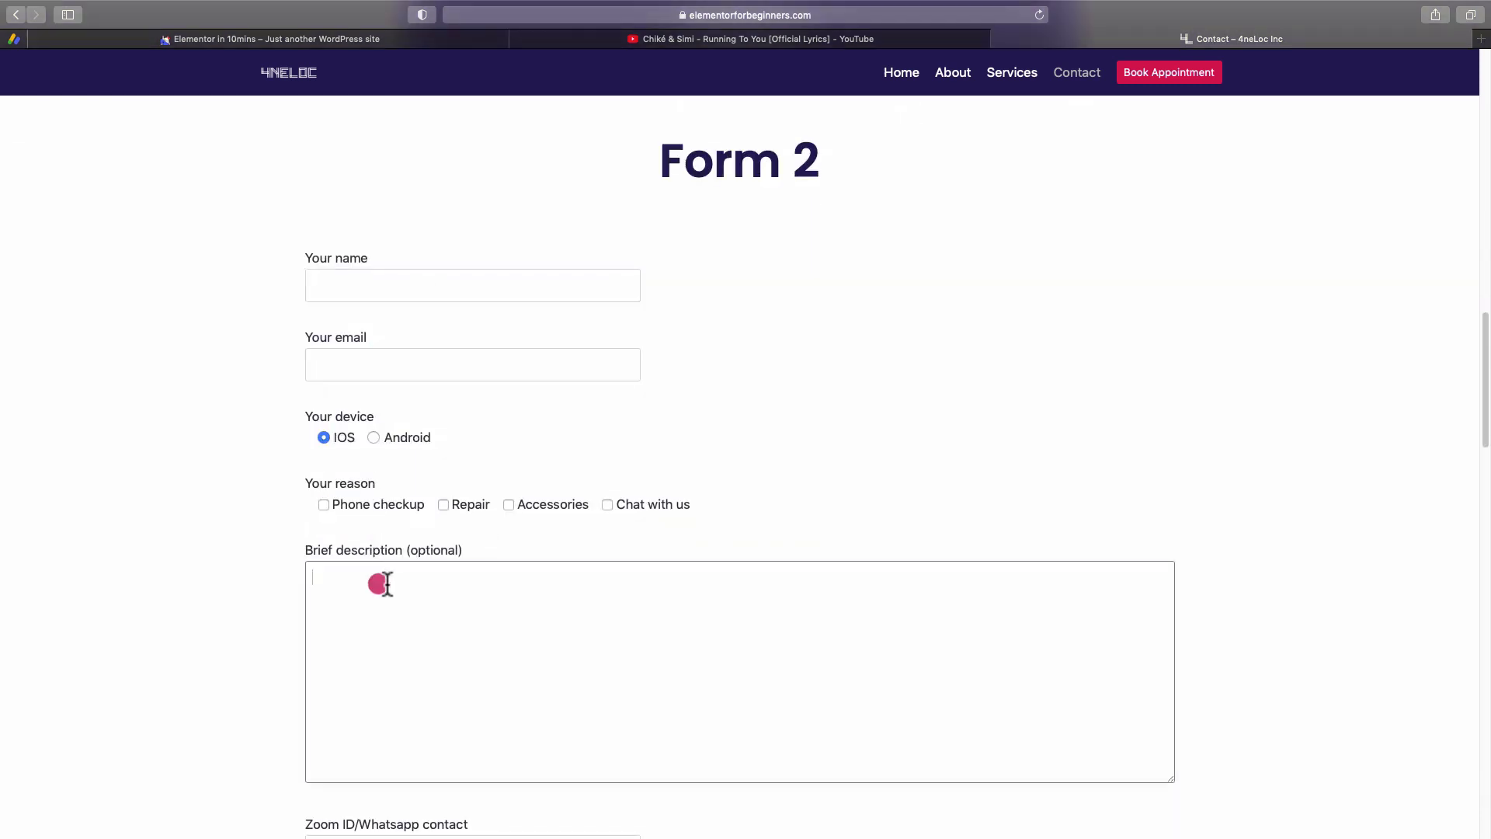
scroll(478, 565, "down", 2)
scroll(478, 565, "down", 2)
left_click(453, 676)
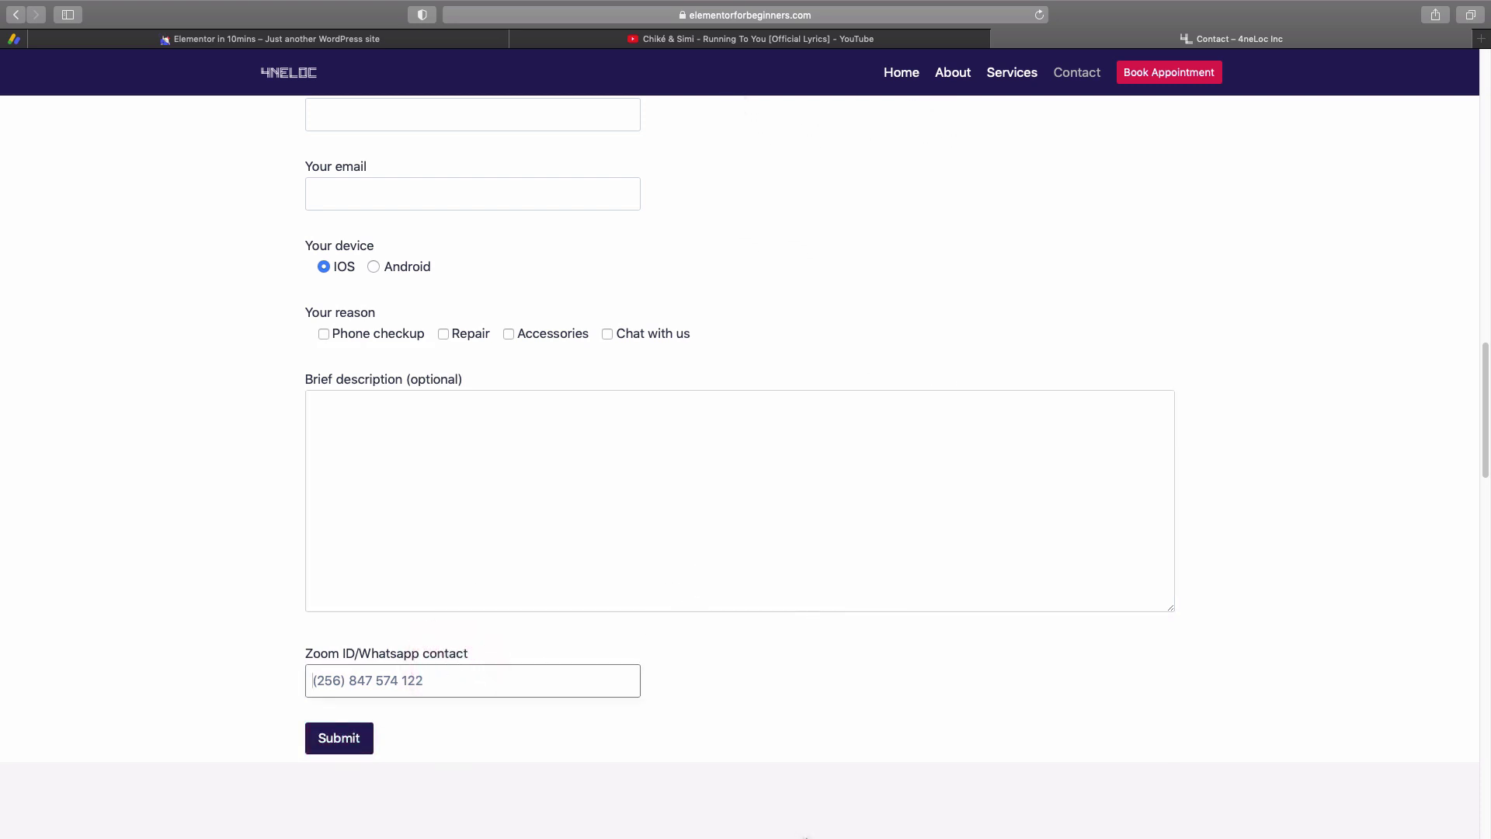
left_click(815, 822)
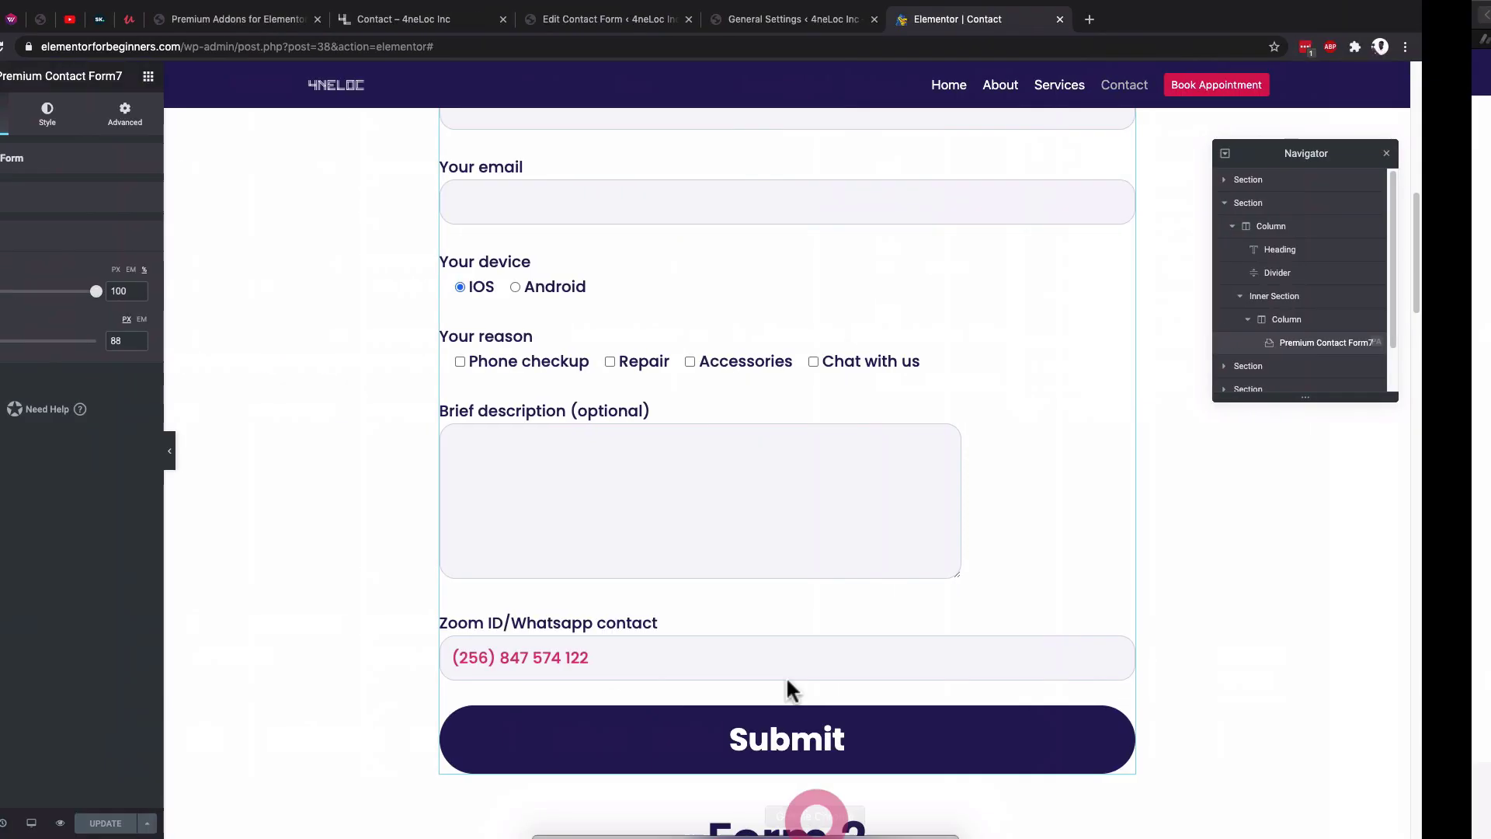
Remove the Form 2 section from the Contact page and save with UPDATE.
scroll(775, 509, "down", 4)
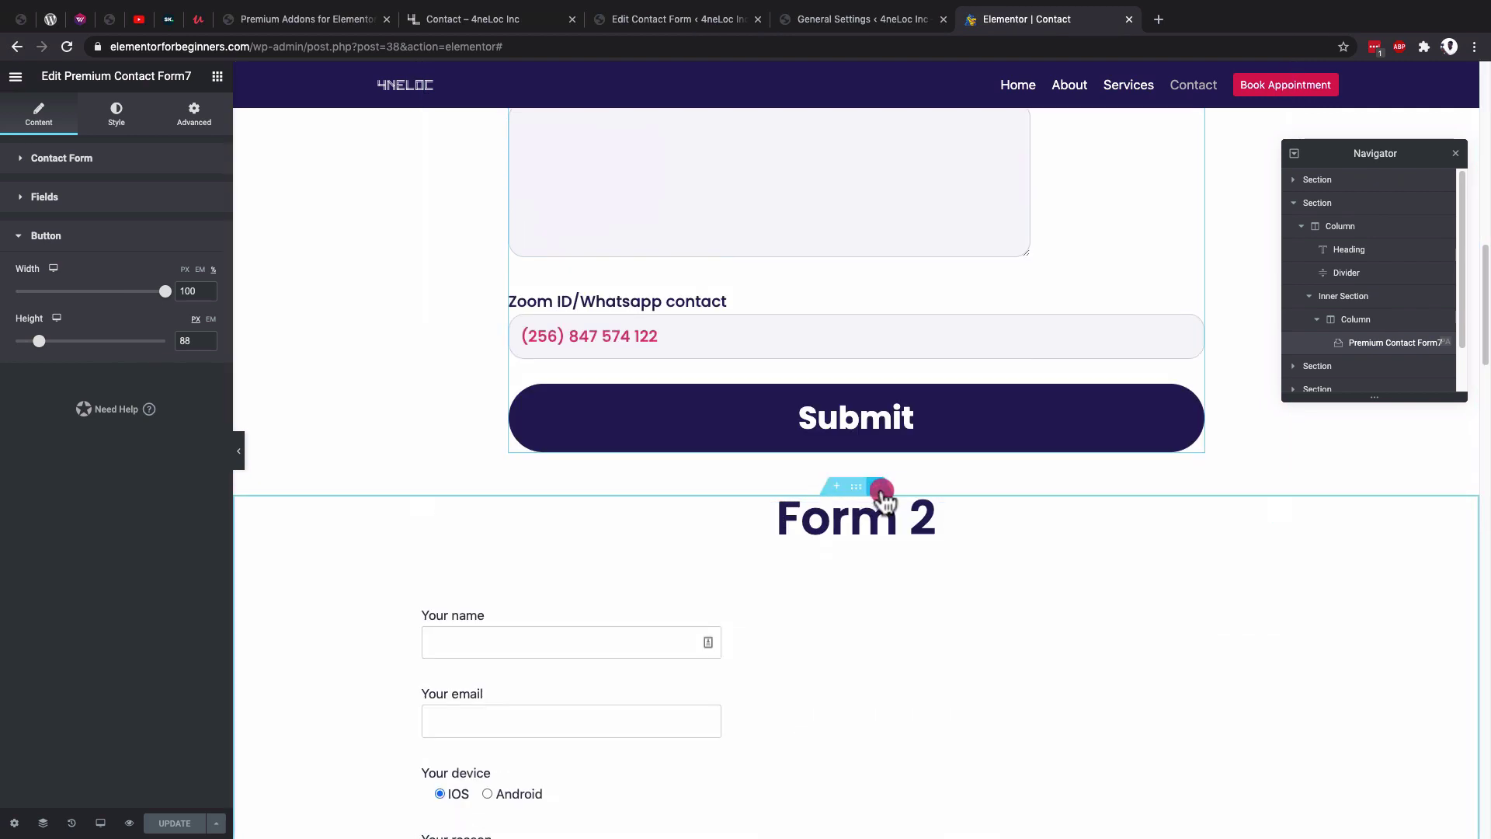
left_click(875, 487)
scroll(812, 590, "down", 2)
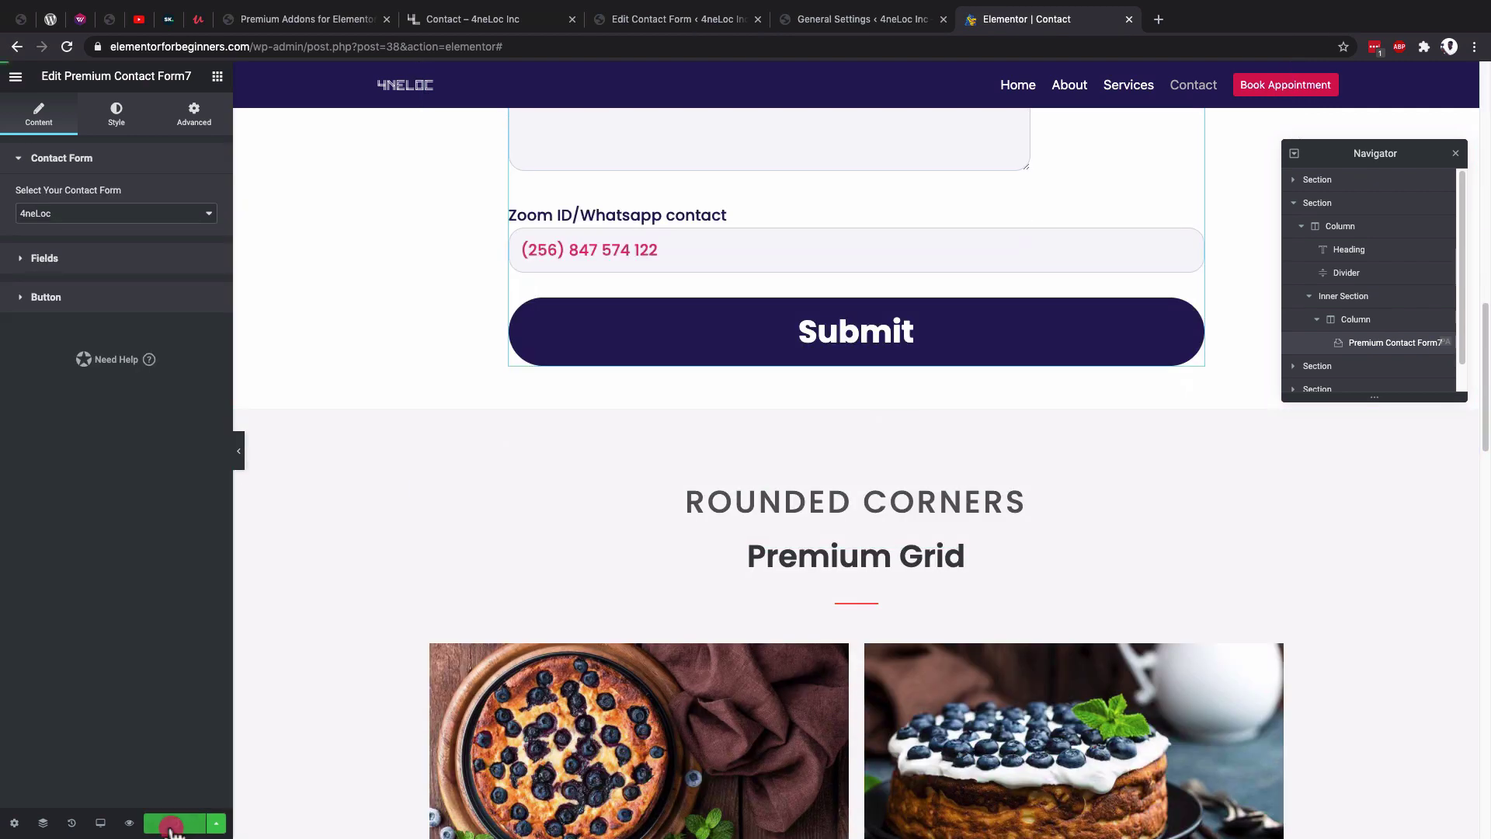
left_click(171, 826)
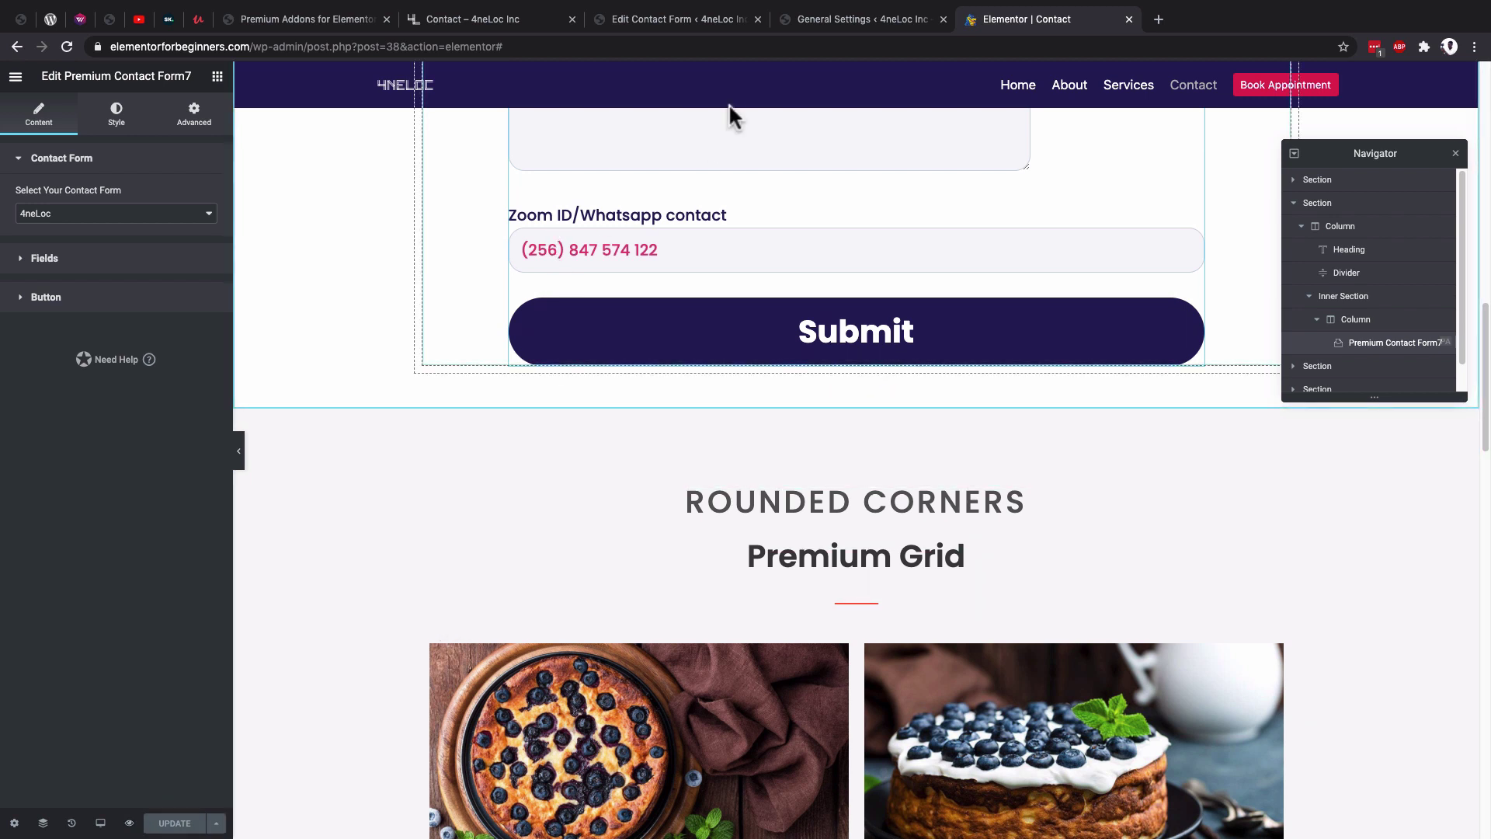
left_click(634, 21)
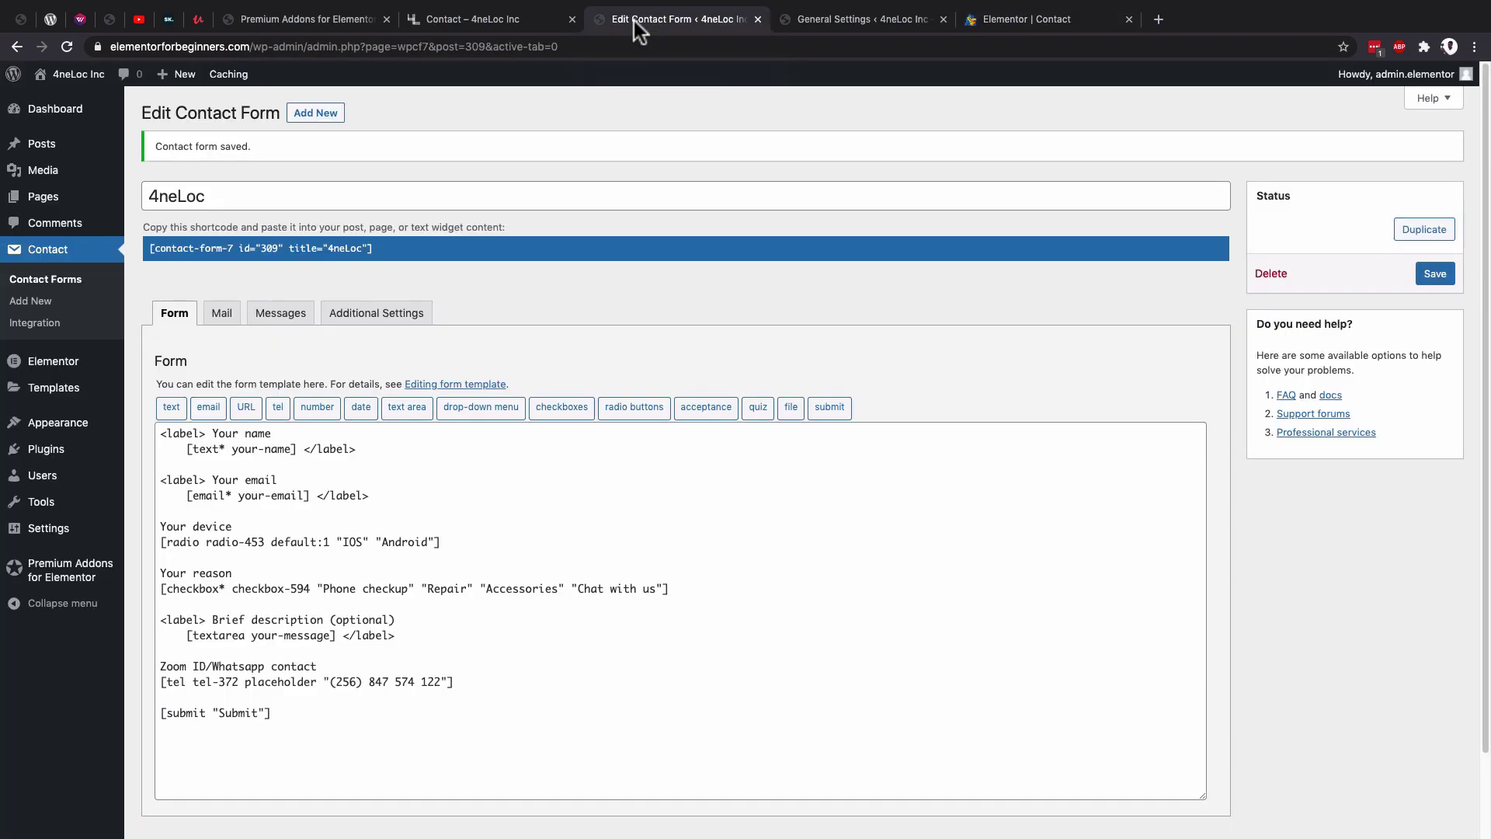
Open Contact Form 7's reCAPTCHA integration setup and launch Google's reCAPTCHA v3 page in a new tab.
left_click(32, 324)
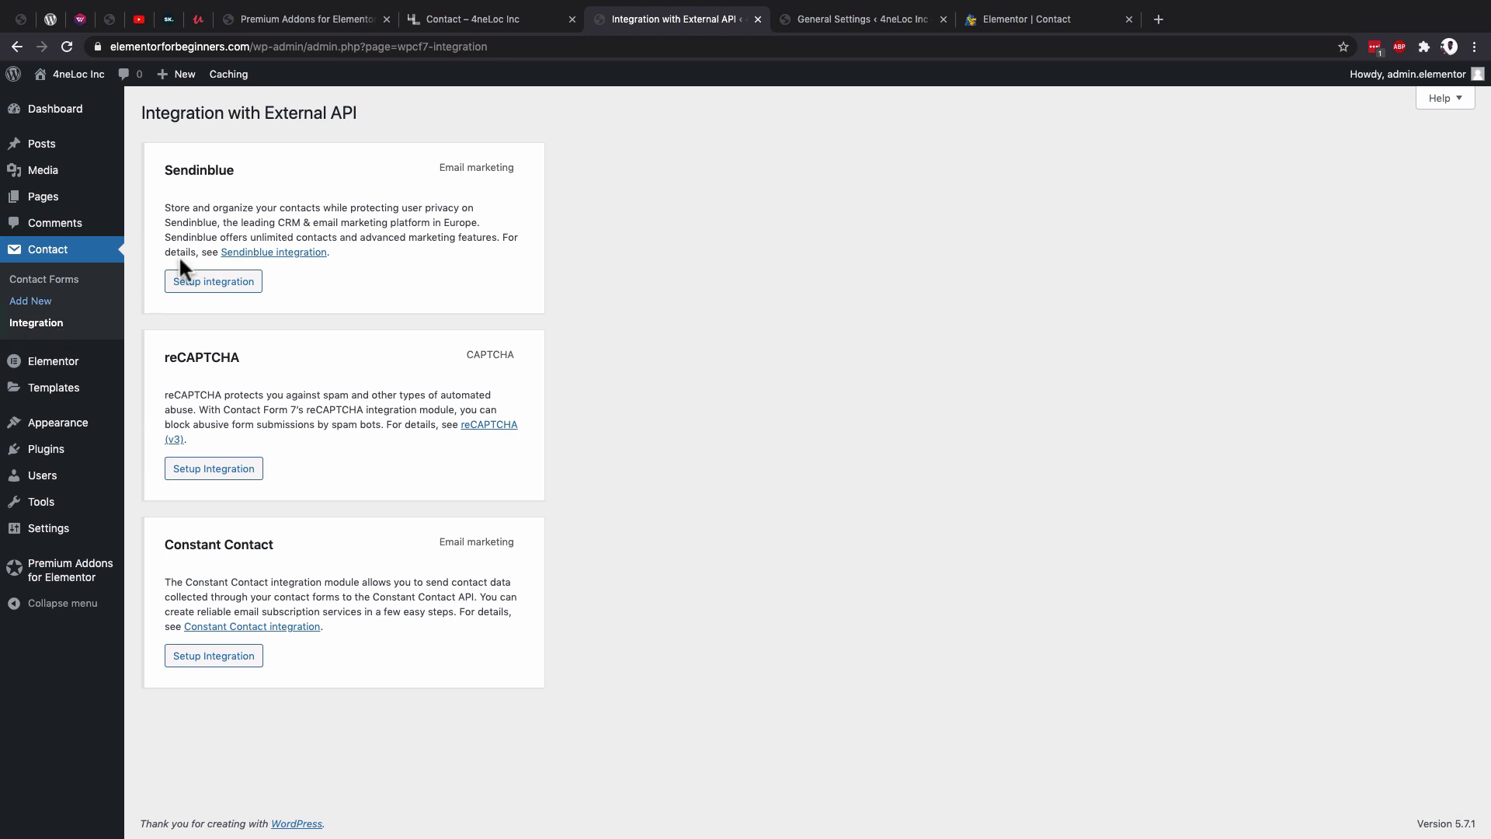
left_click(205, 467)
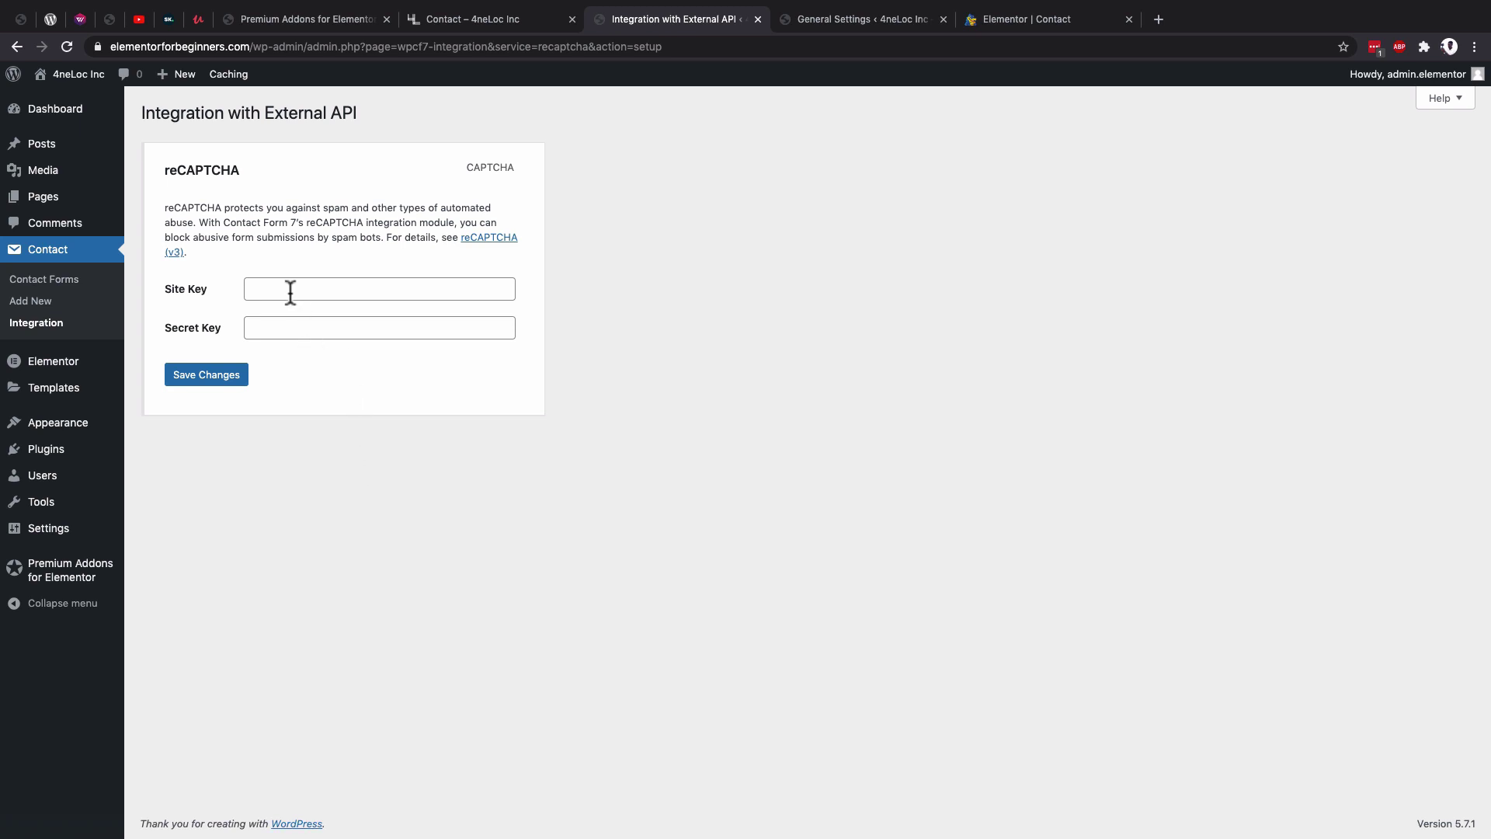
left_click(483, 242, "super")
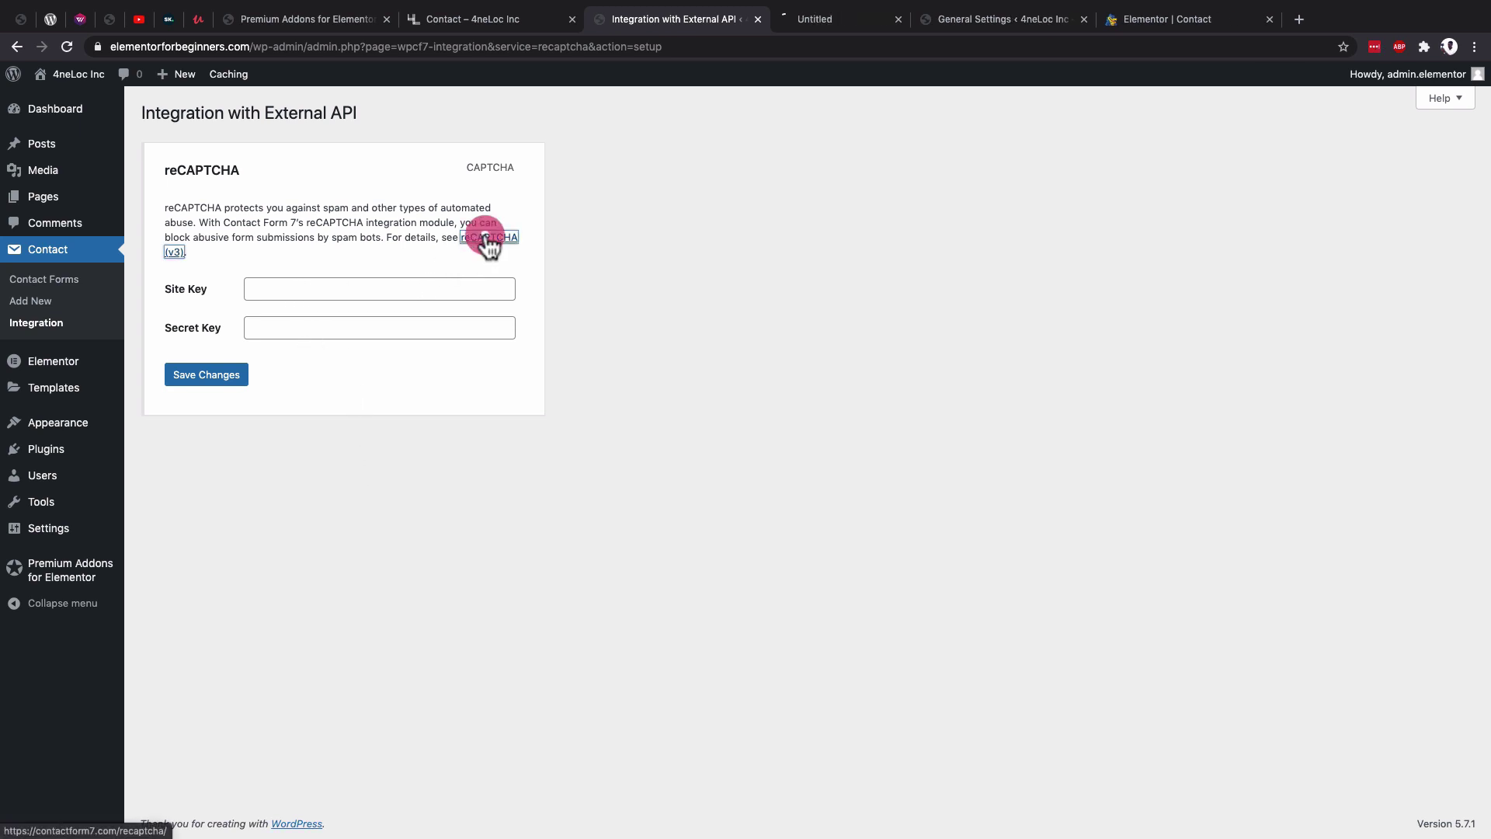
Start a new site in the reCAPTCHA v3 admin console and copy the domain from WordPress General Settings.
key("ctrl+Tab")
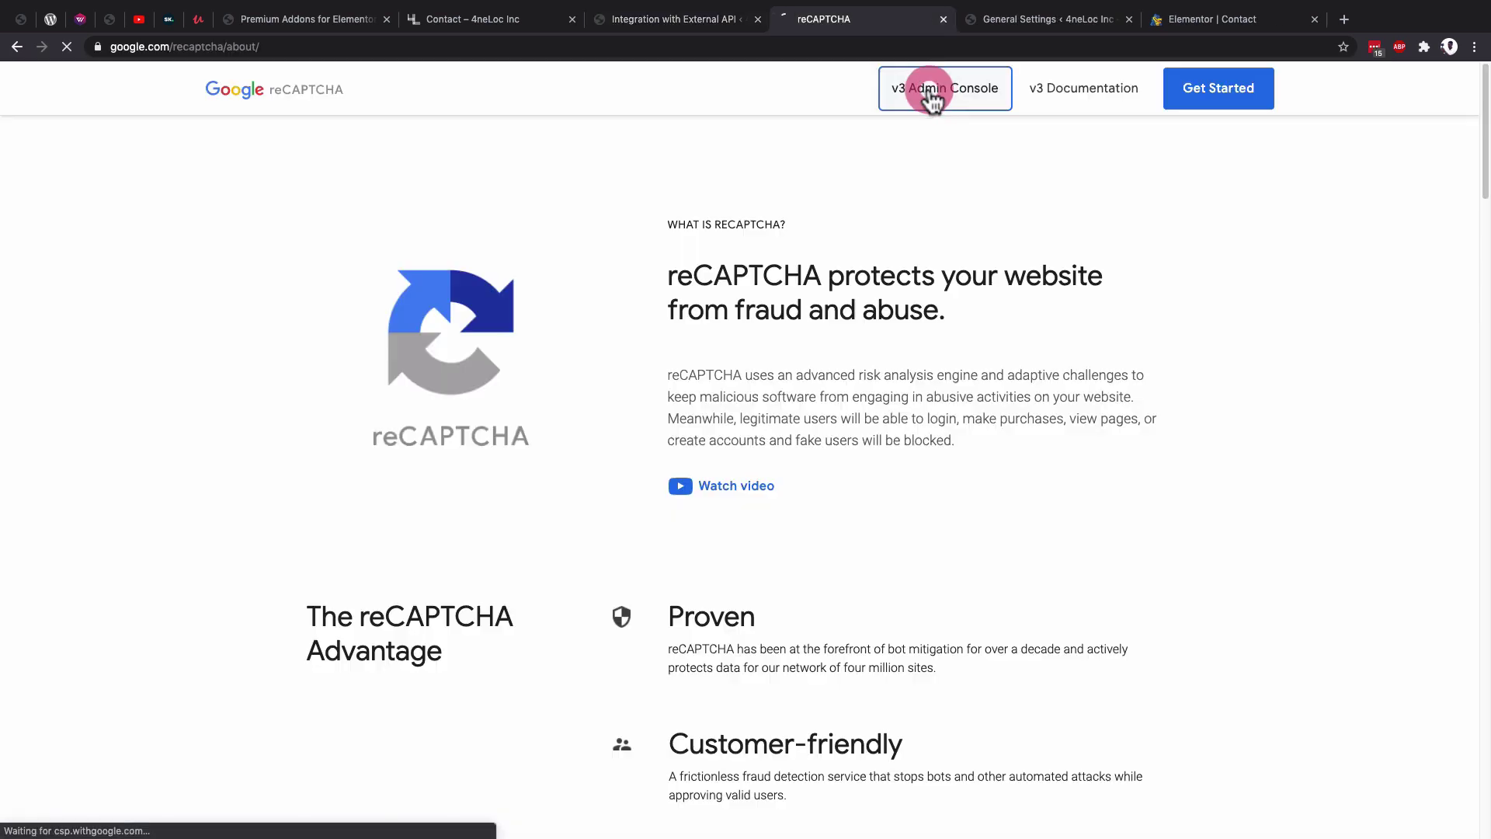
left_click(928, 89)
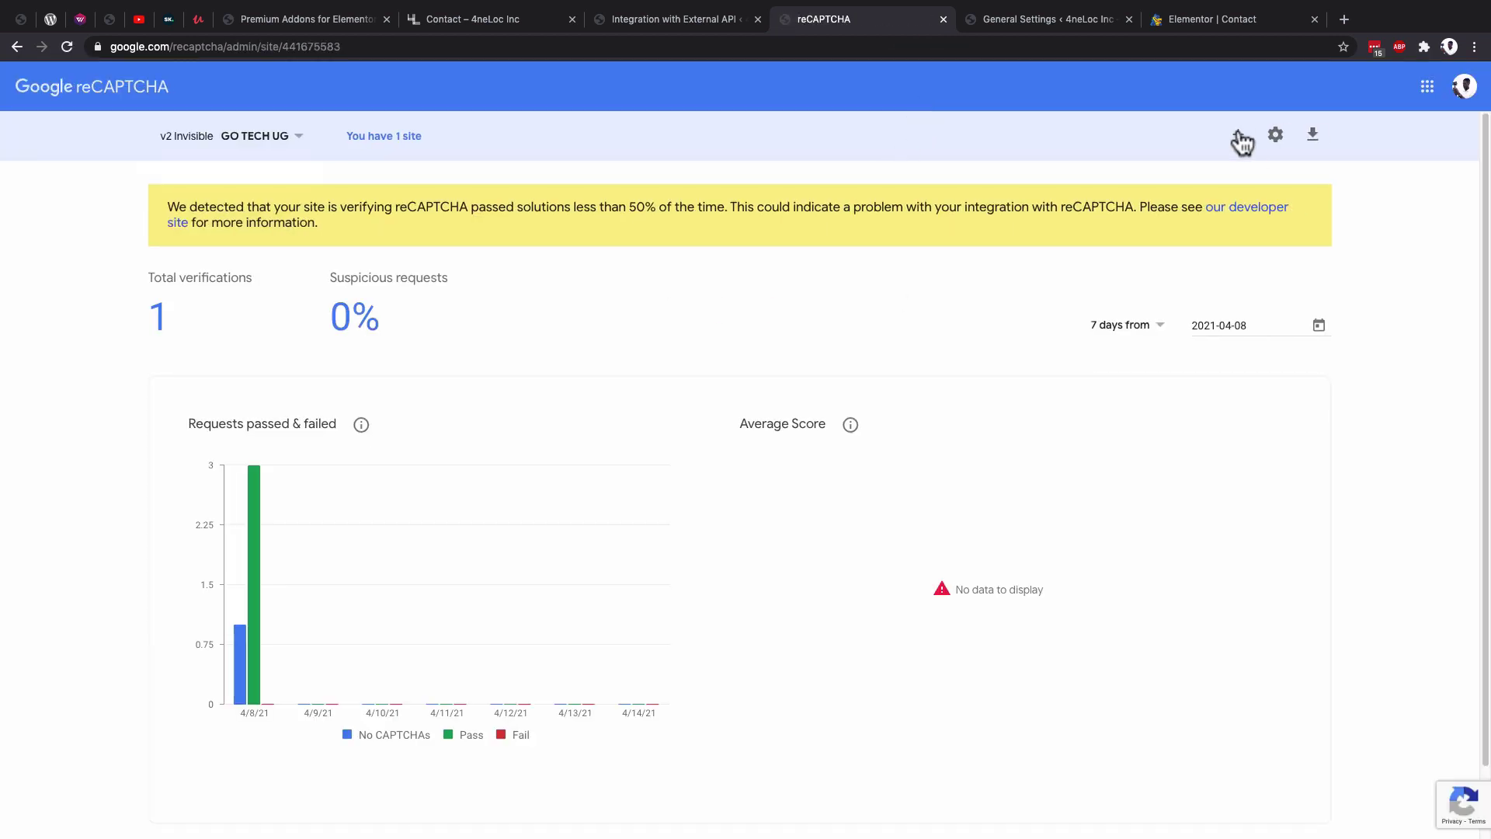
left_click(1238, 136)
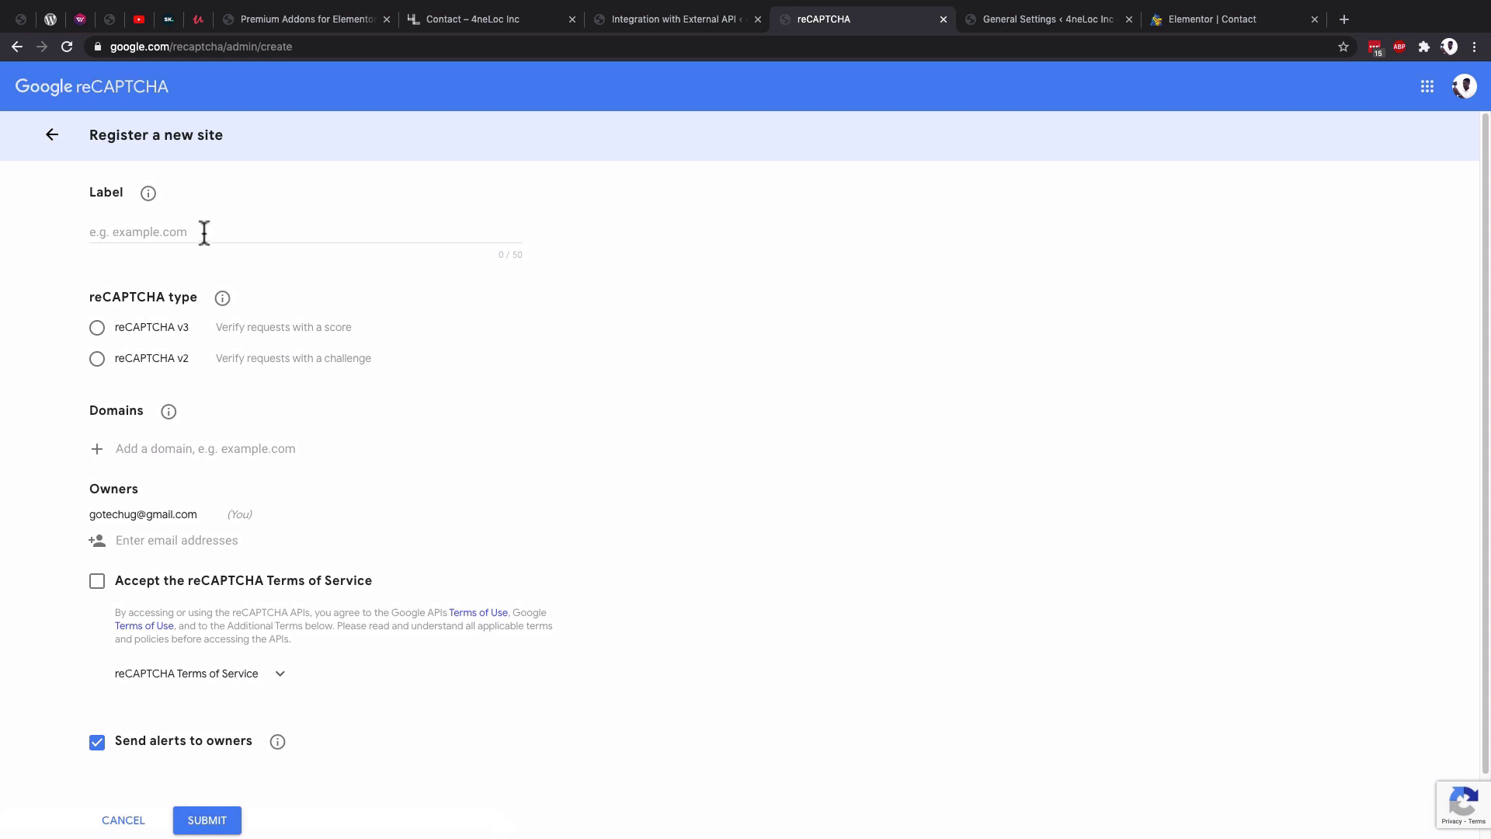
left_click(1066, 20)
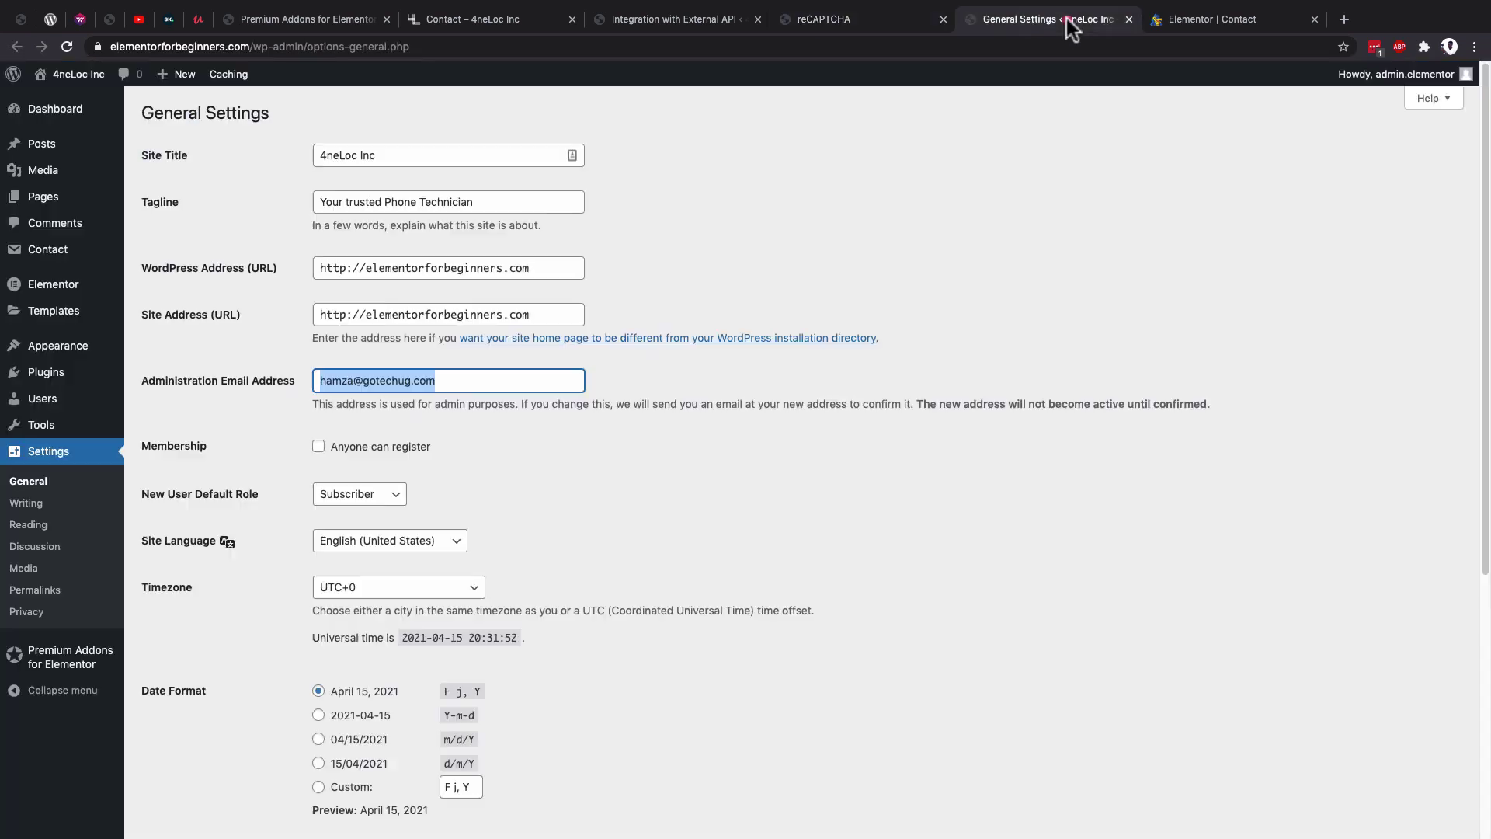
left_click(113, 48)
left_click_drag(111, 48, 289, 48)
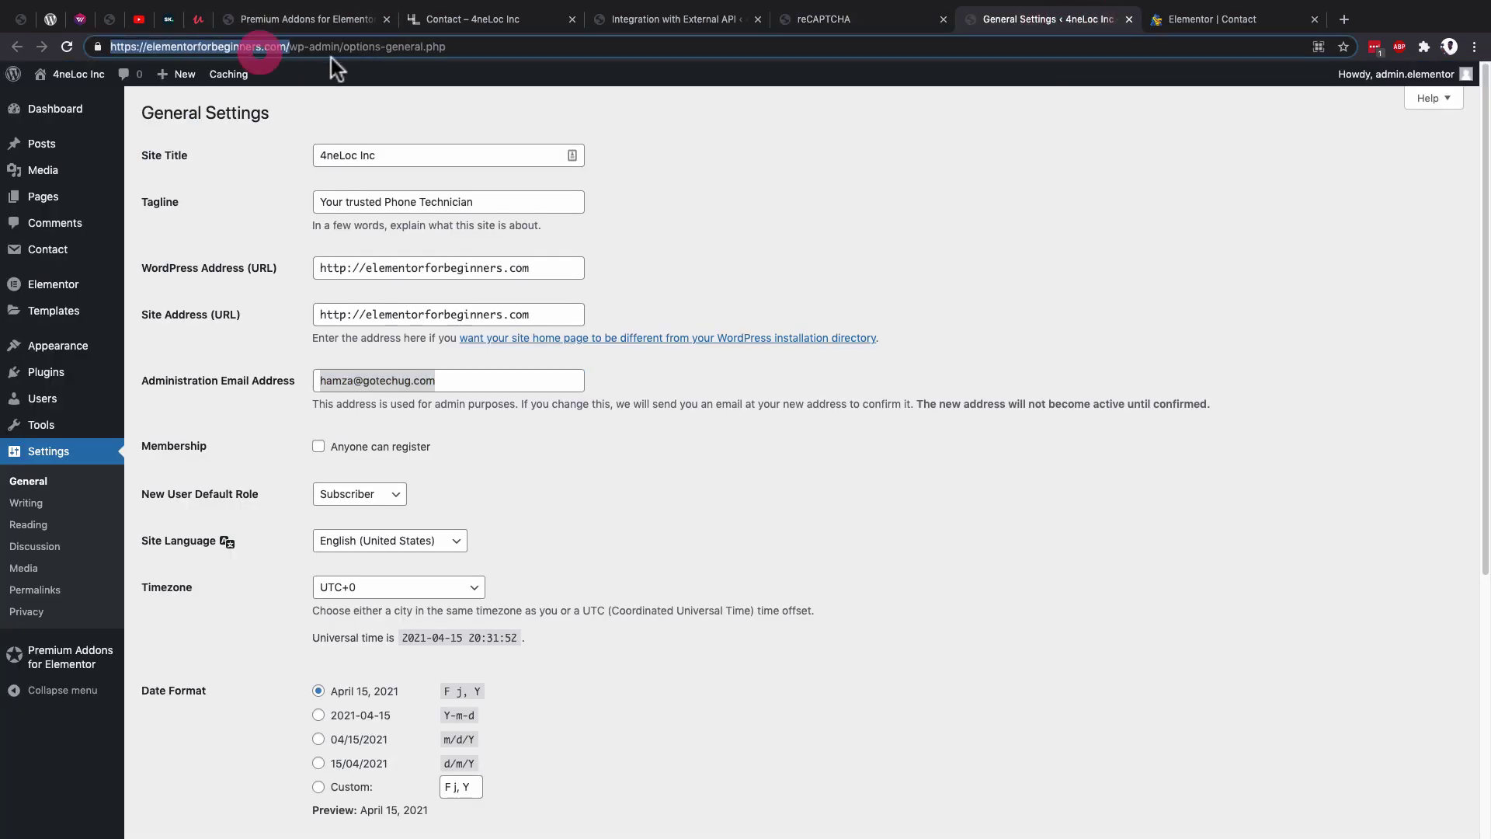
key("ctrl+c")
key("ctrl+shift+Tab")
left_click(147, 236)
key("ctrl+v")
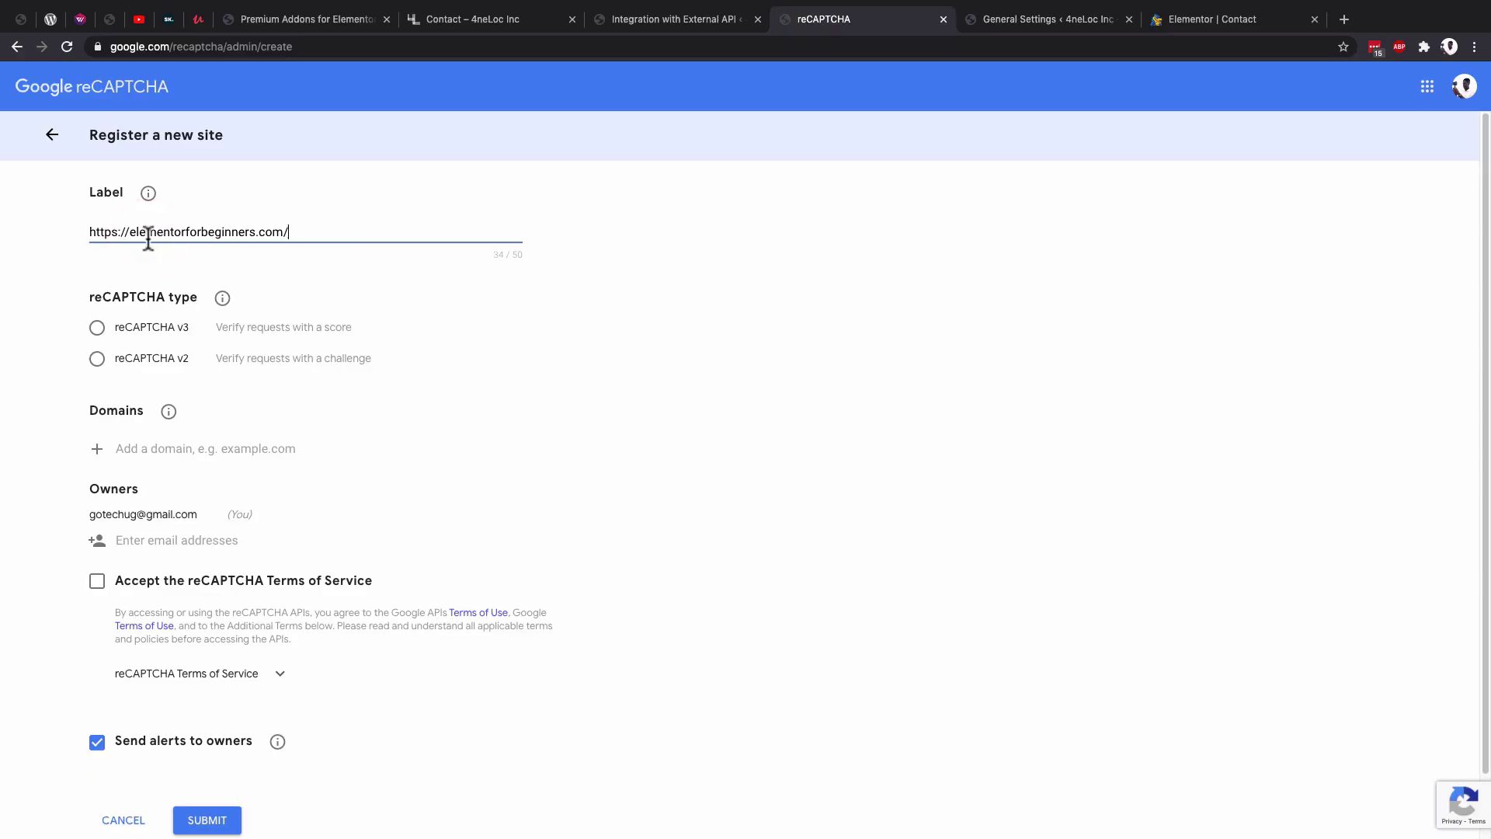
left_click_drag(132, 237, 36, 228)
key("BackSpace")
left_click(295, 231)
key("BackSpace")
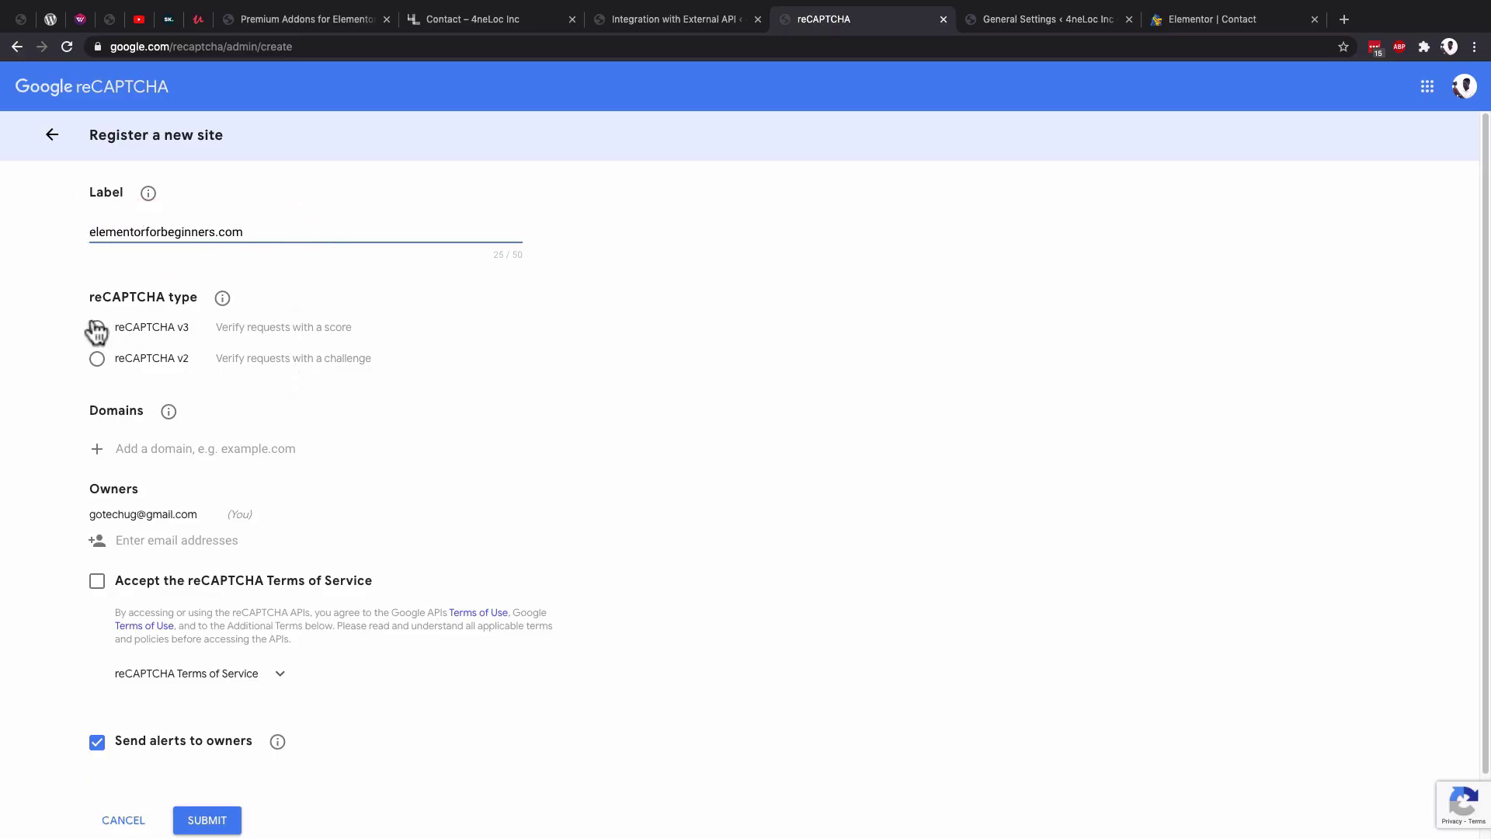
Choose reCAPTCHA v3, add the domain, accept the Terms of Service and submit.
left_click(97, 327)
key("shift+Tab")
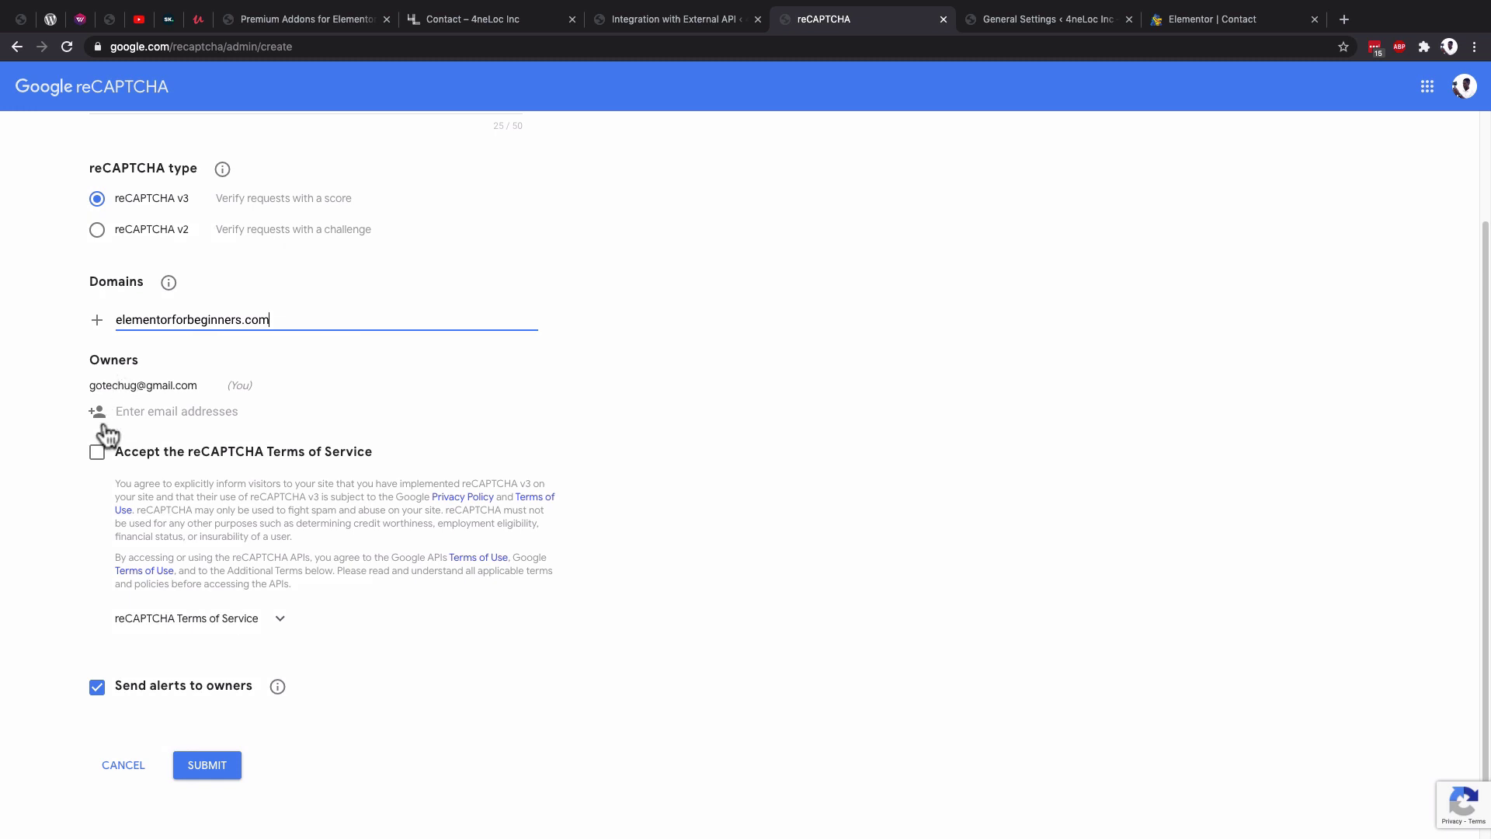
left_click(96, 453)
left_click(201, 769)
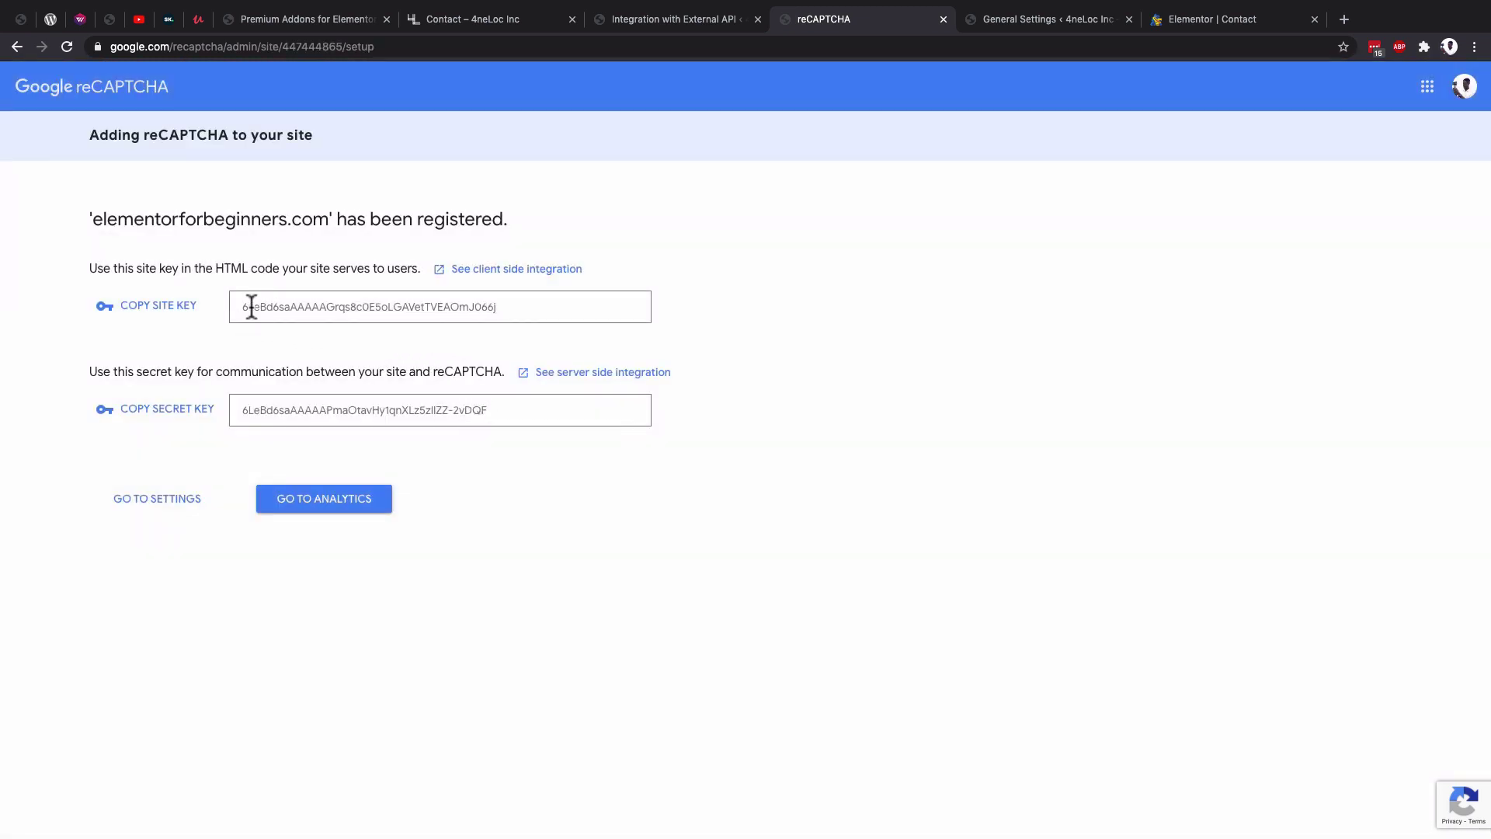
Copy Google's site key into Contact Form 7's Site Key field.
left_click(163, 308)
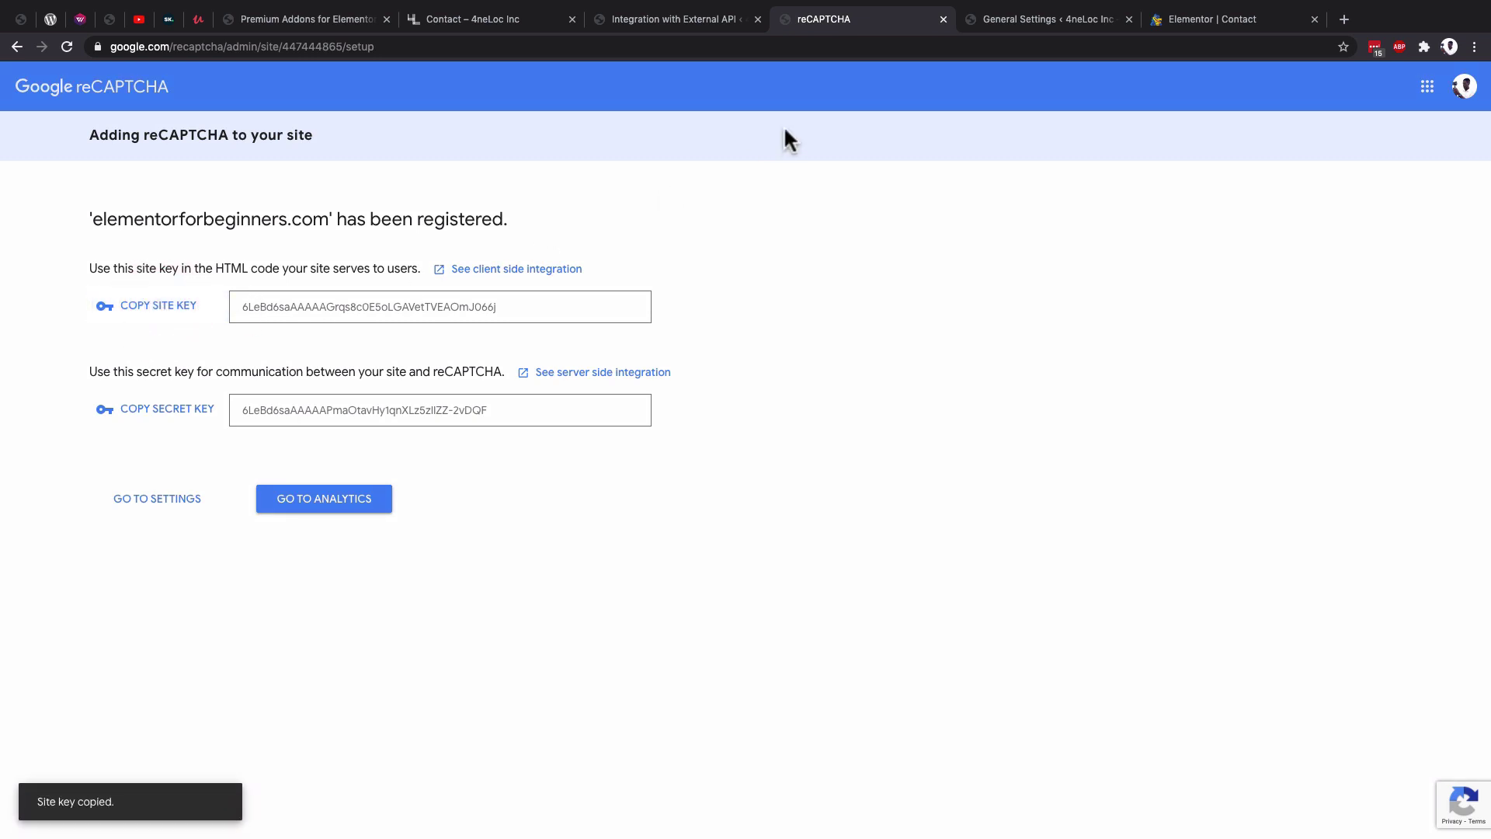
left_click(651, 23)
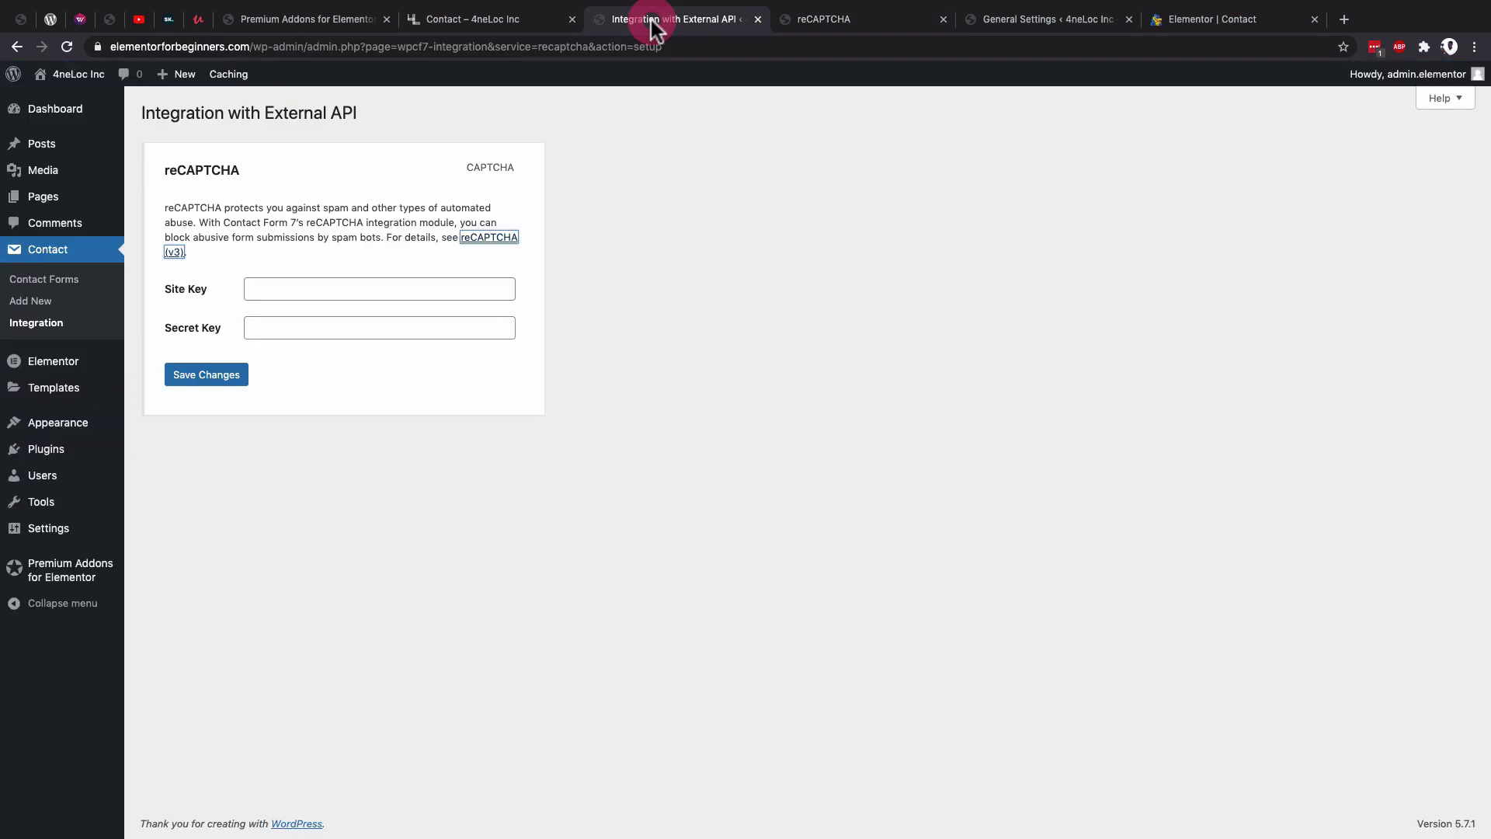
left_click(310, 285)
key("ctrl+v")
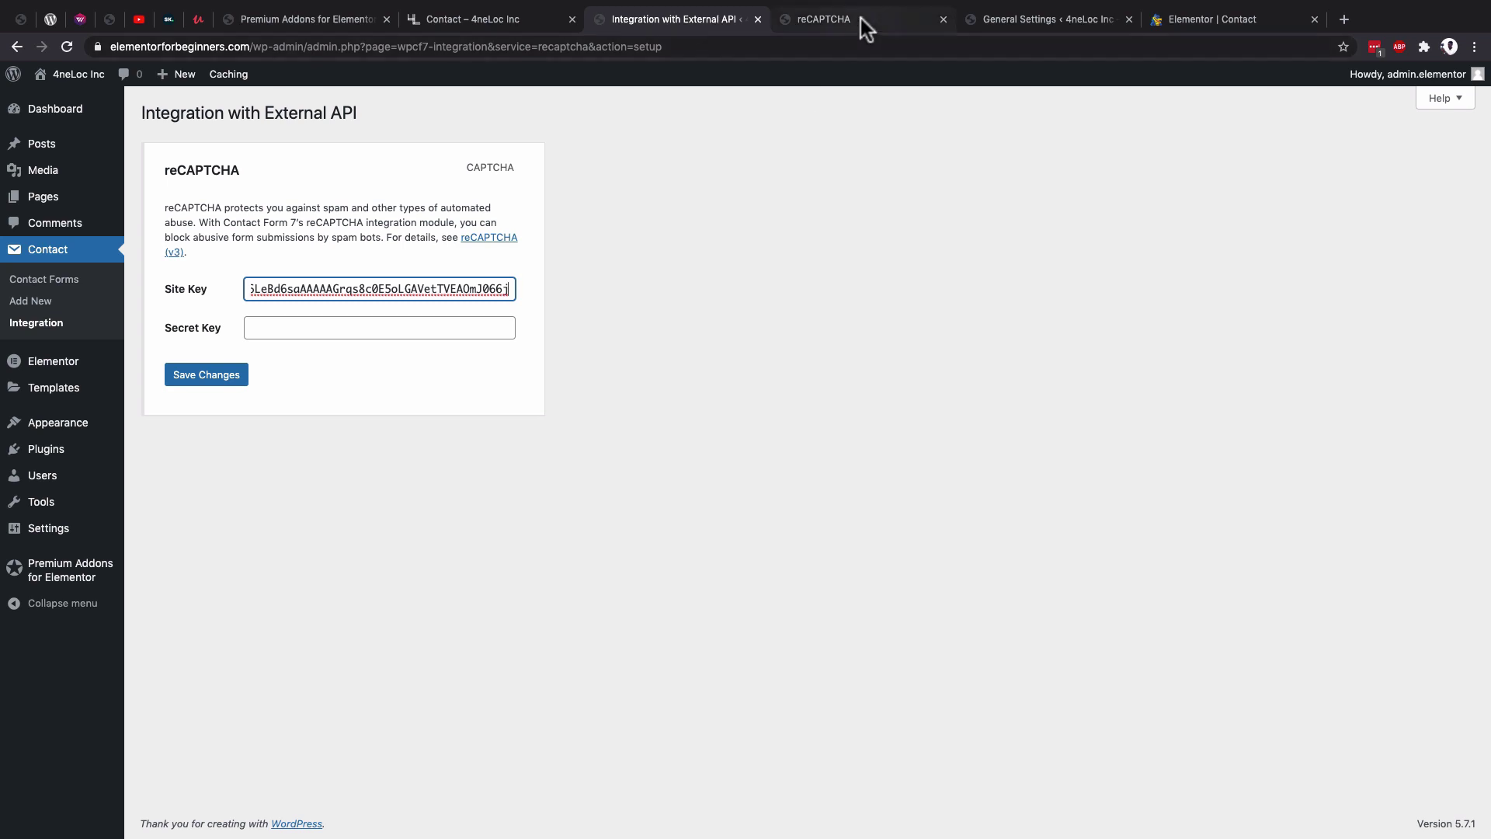
Copy the secret key into the Secret Key field and save the reCAPTCHA settings.
left_click(861, 19)
left_click(173, 412)
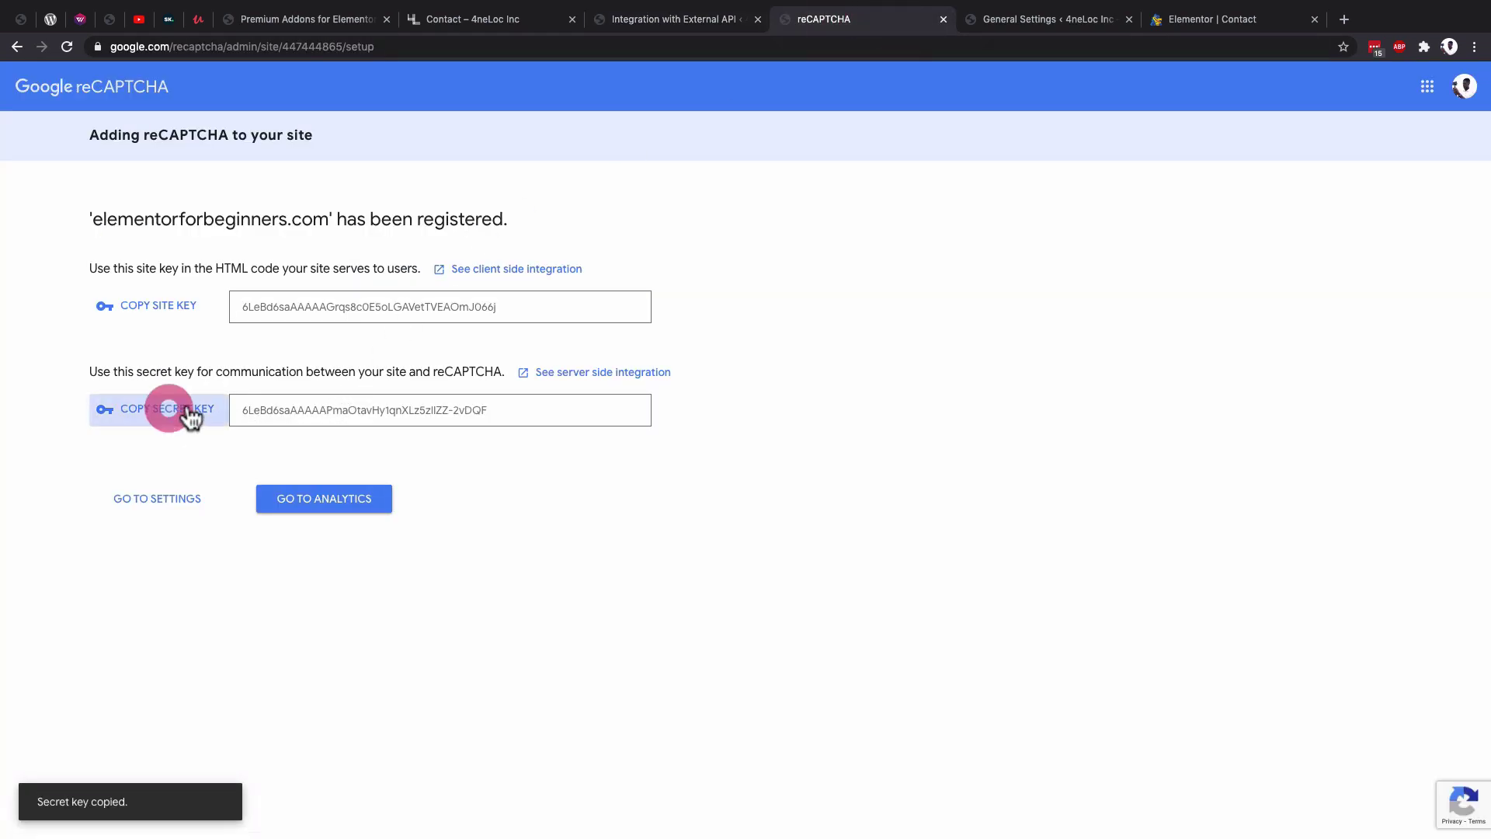
left_click(626, 22)
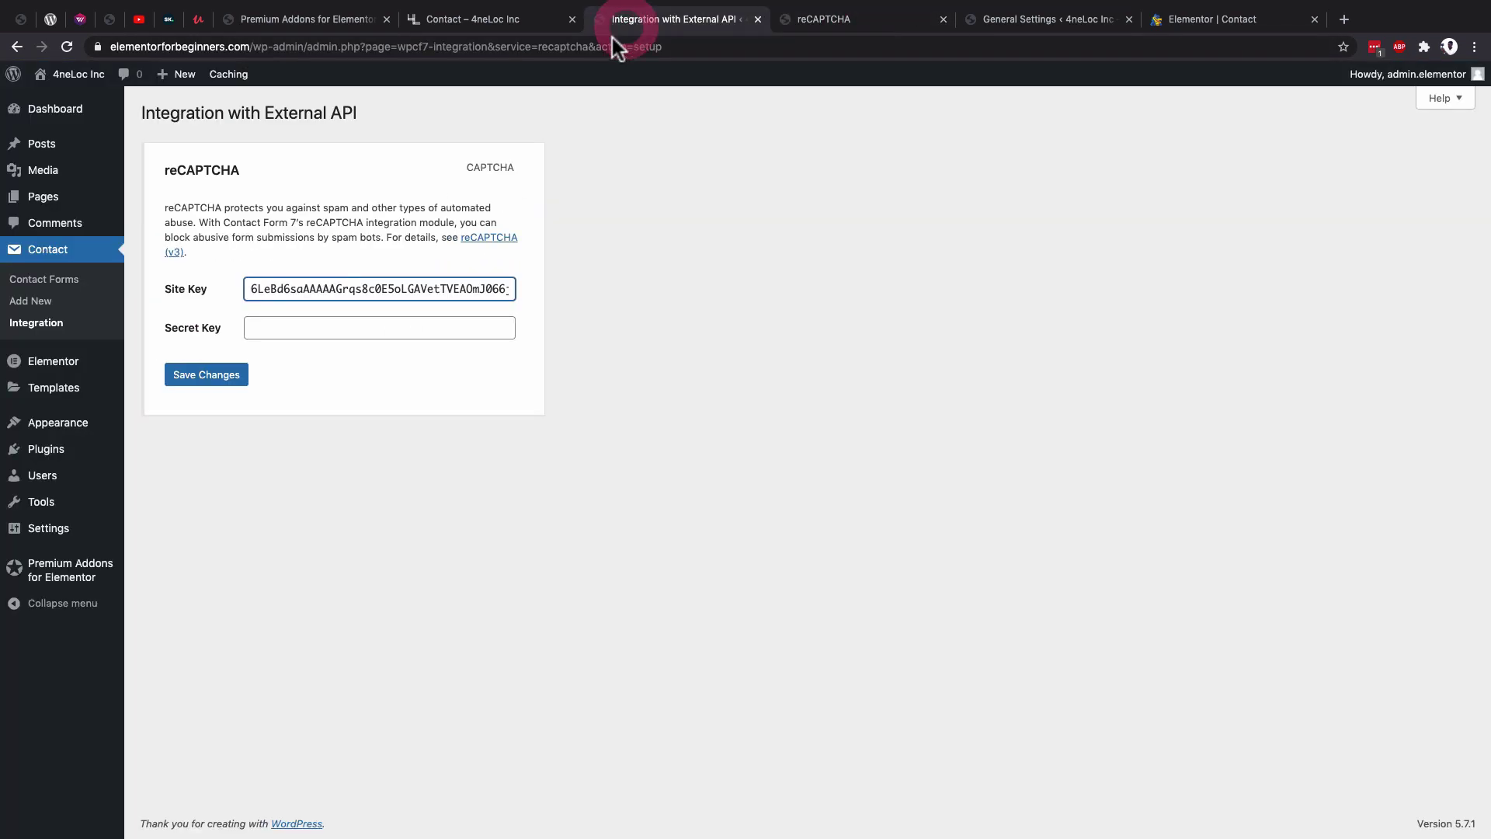
left_click(319, 329)
key("ctrl+v")
left_click(207, 376)
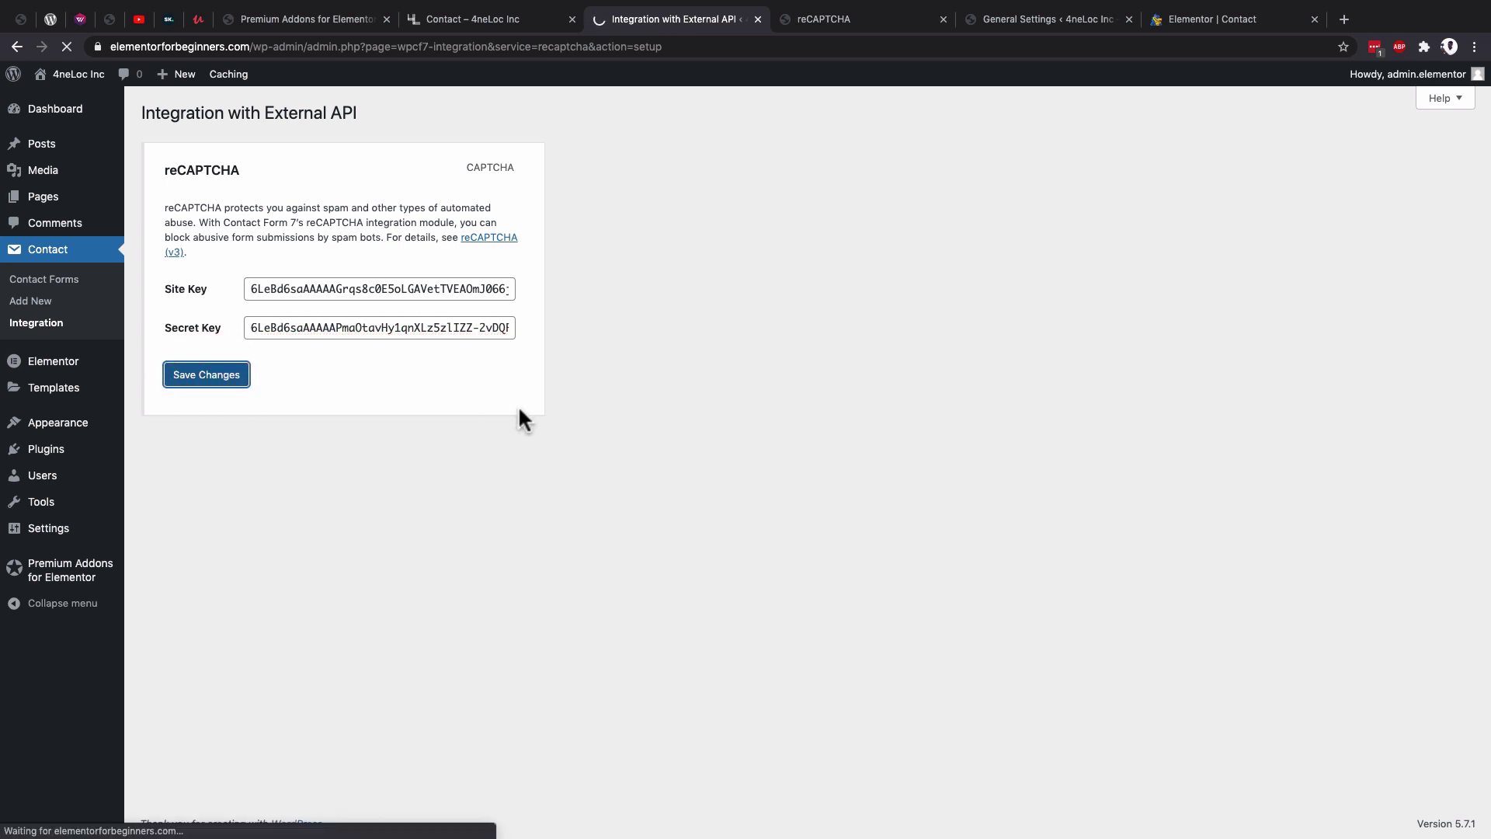
left_click(605, 820)
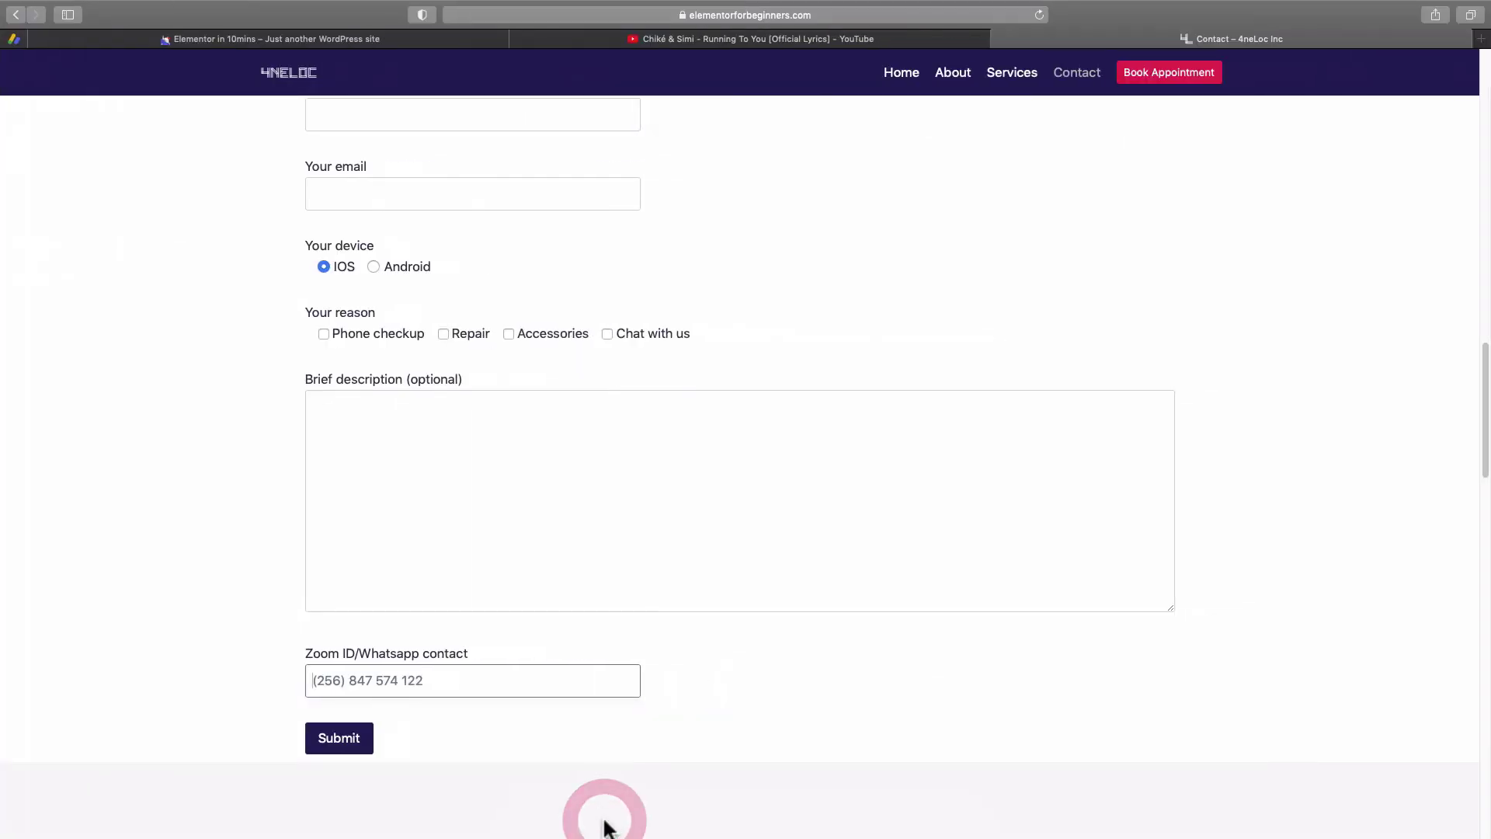
Reload the live Contact page and review the Write To Us form and its 'protected by reCAPTCHA' badge.
left_click(1039, 14)
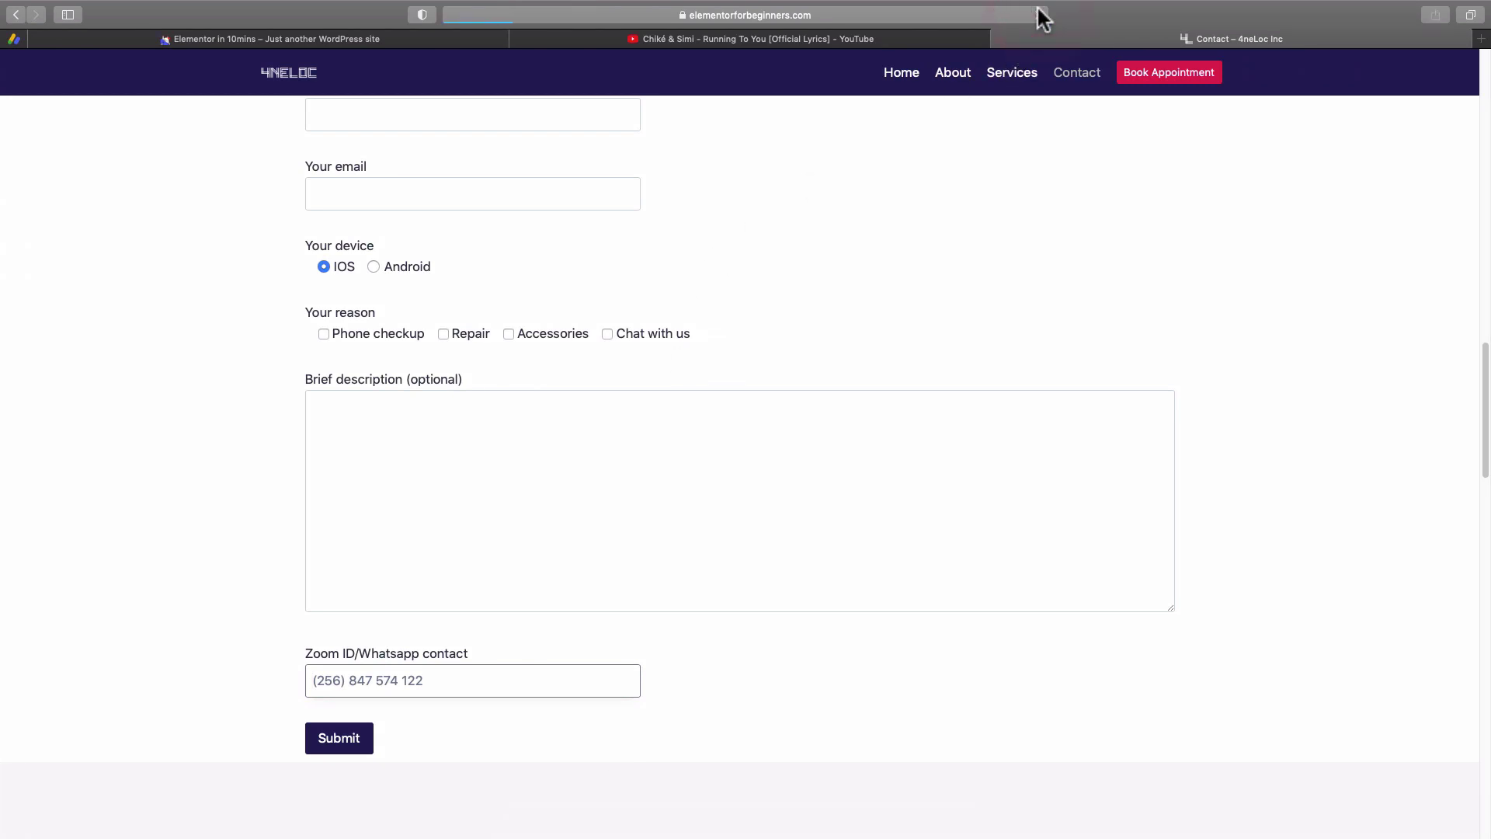
scroll(1103, 699, "down", 7)
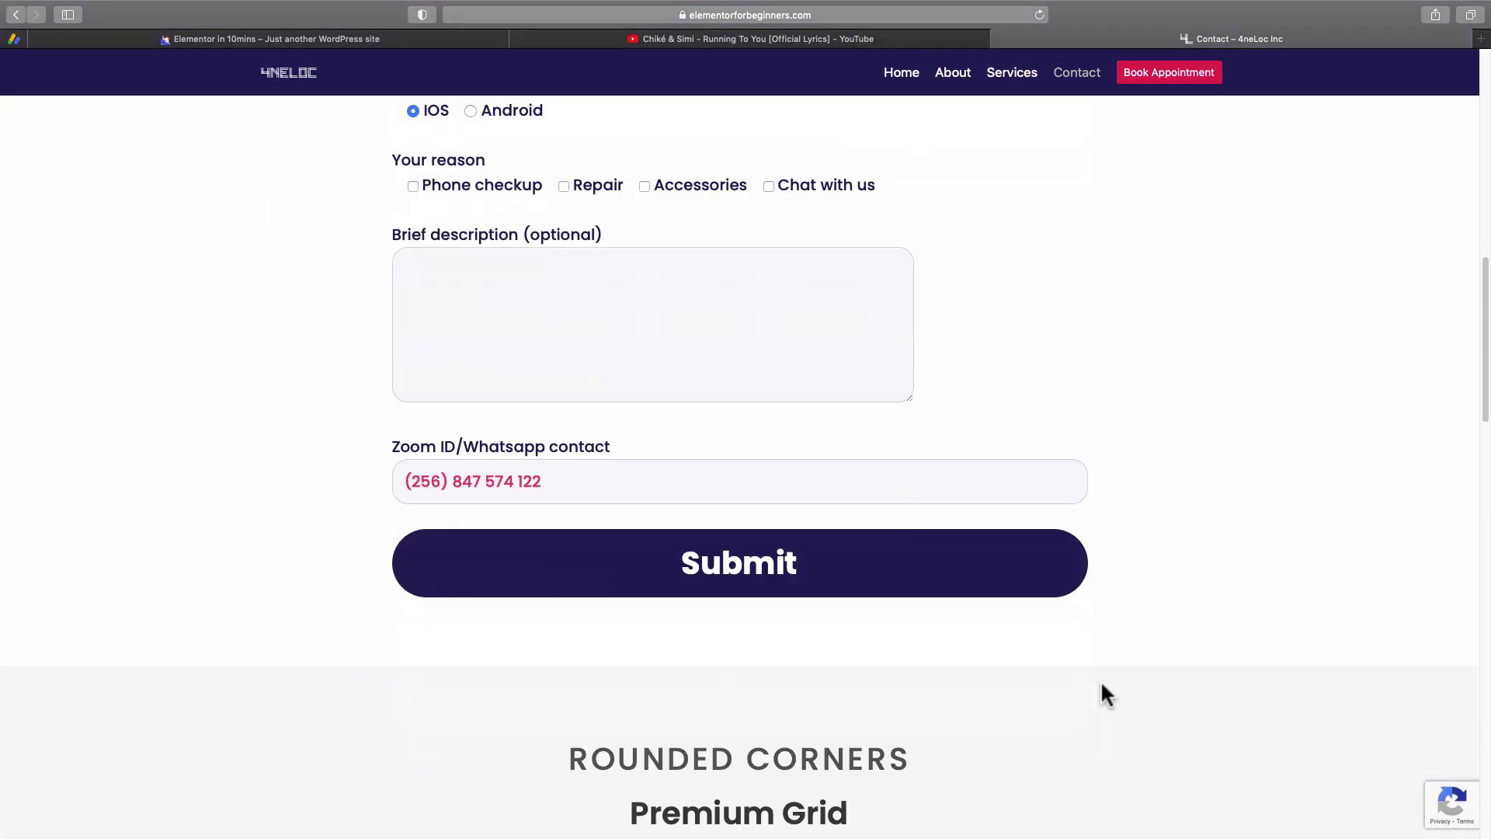
scroll(1113, 699, "up", 7)
mouse_move(1444, 816)
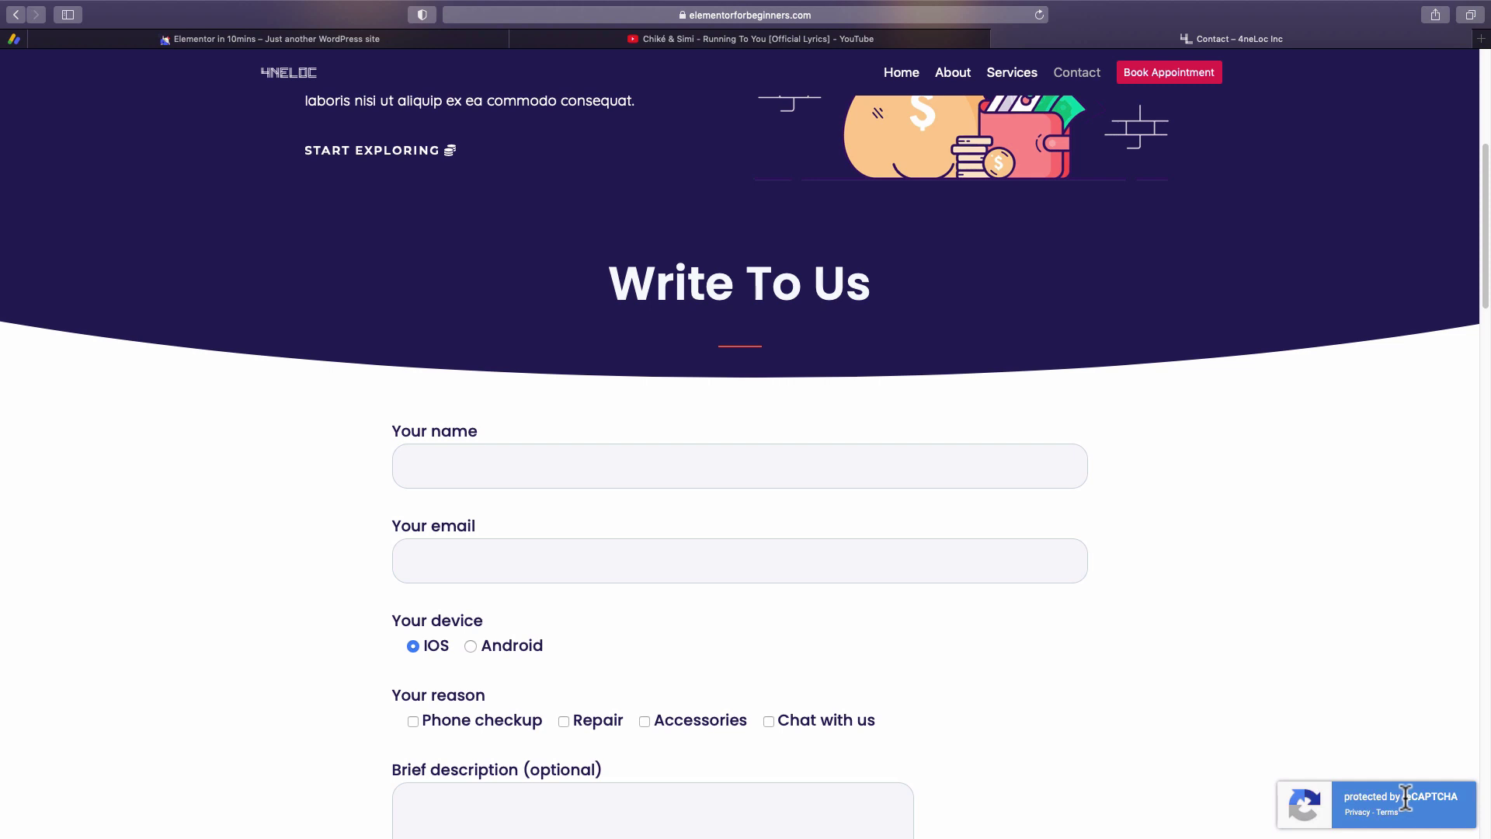
scroll(948, 691, "down", 5)
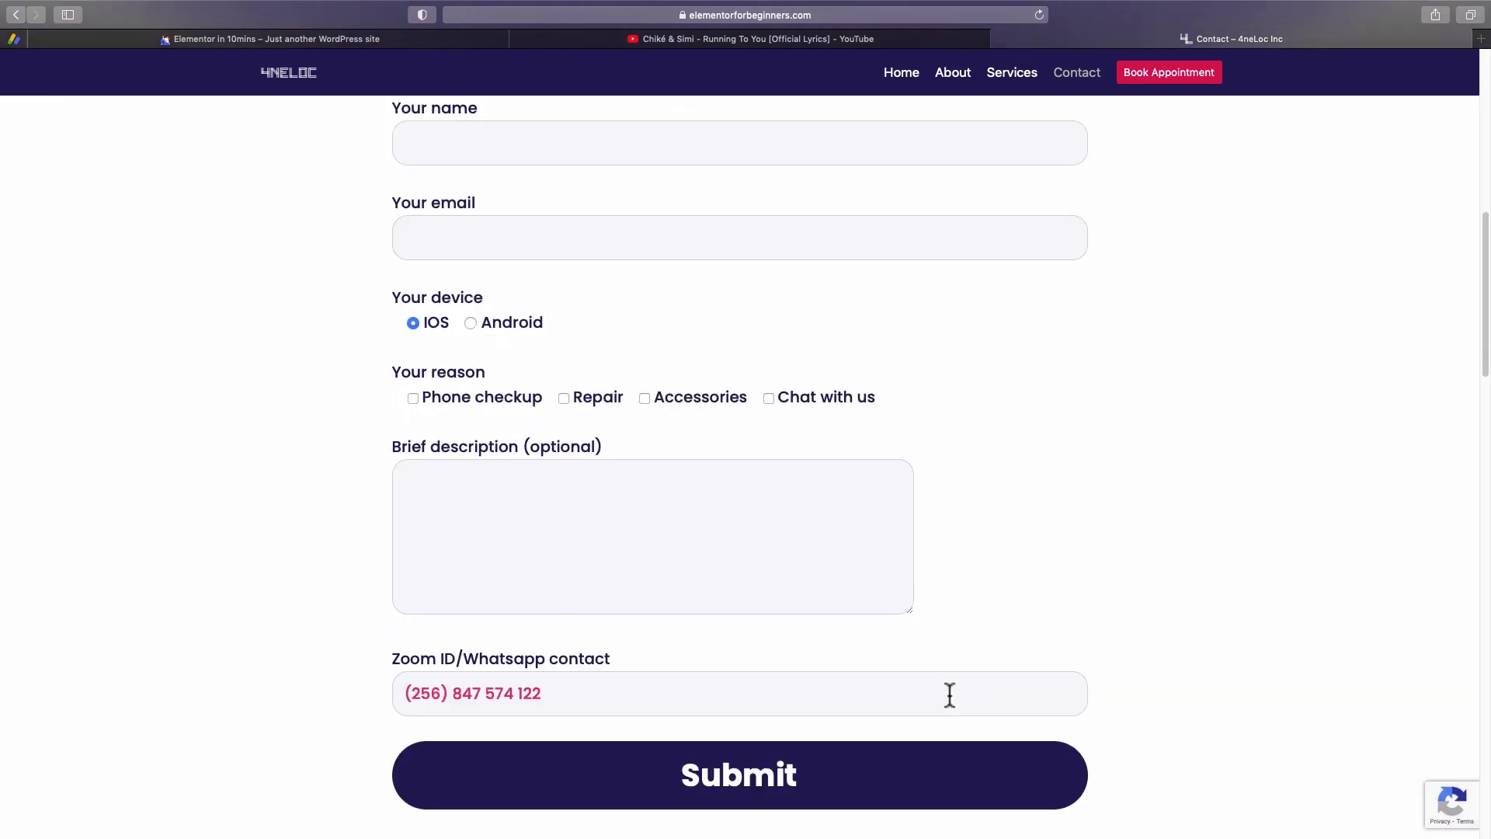
scroll(949, 695, "up", 5)
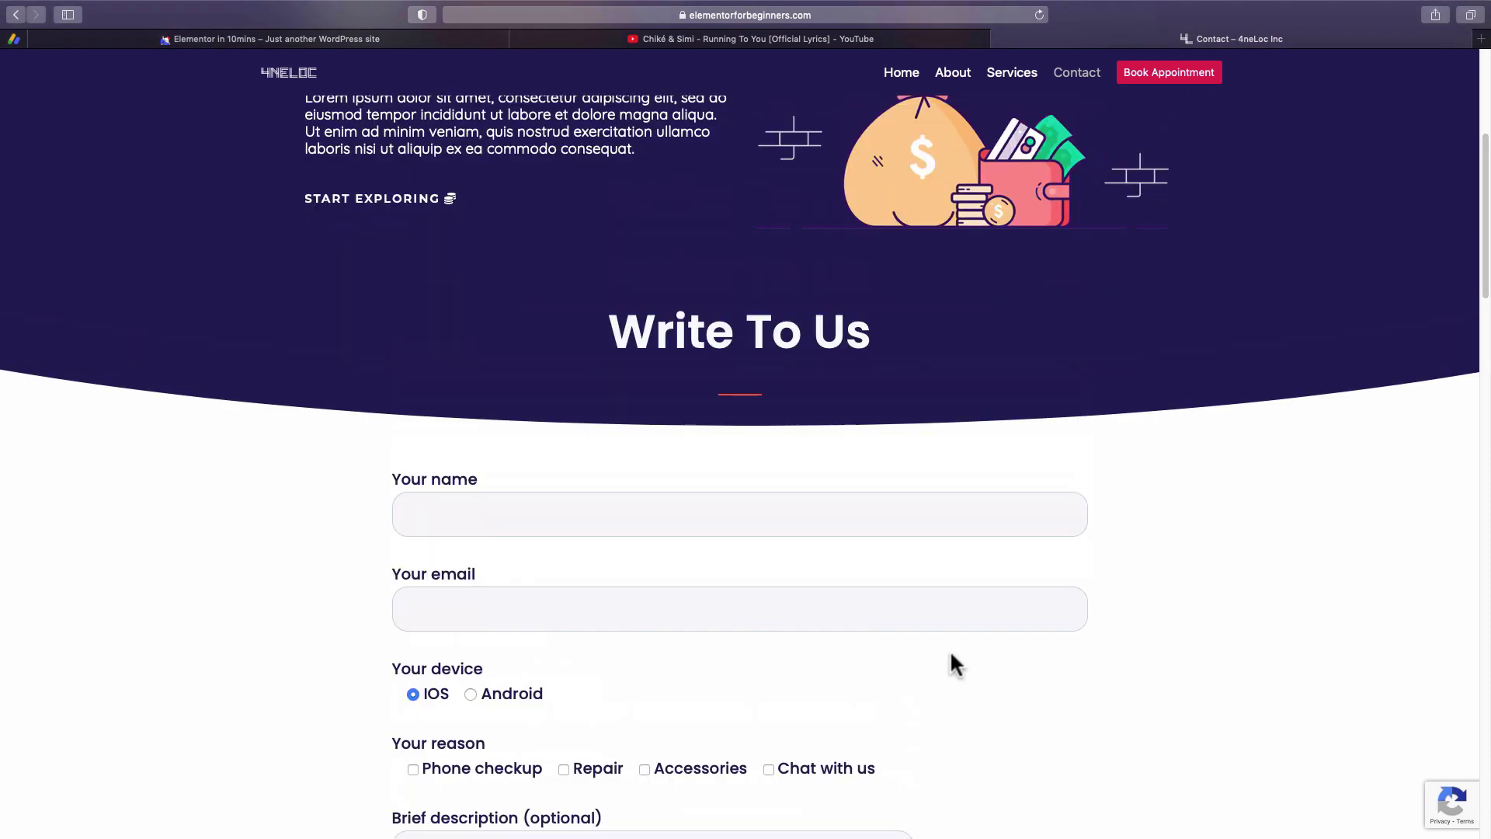
scroll(956, 664, "down", 2)
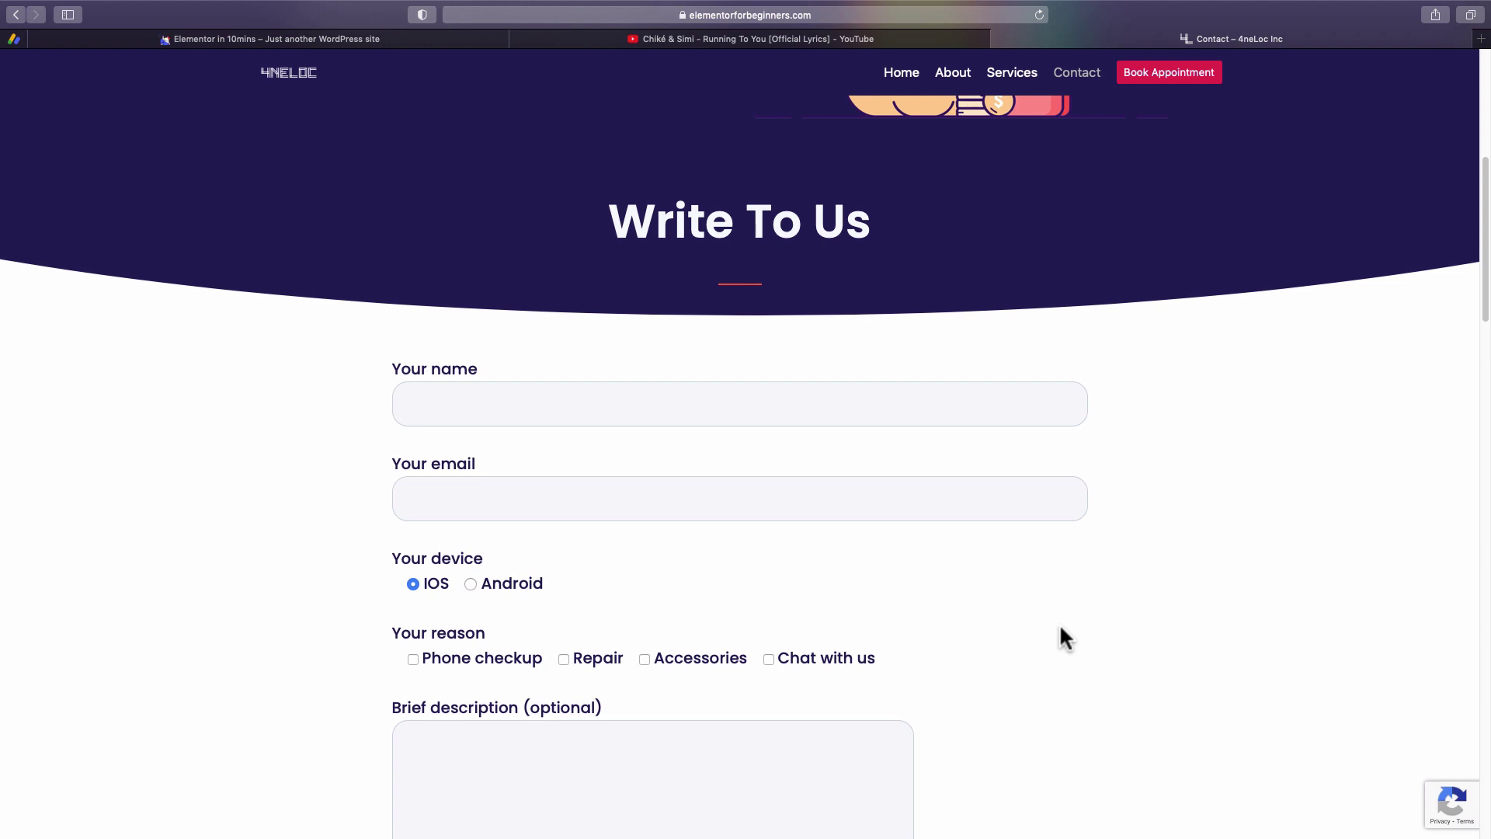
scroll(1061, 628, "down", 4)
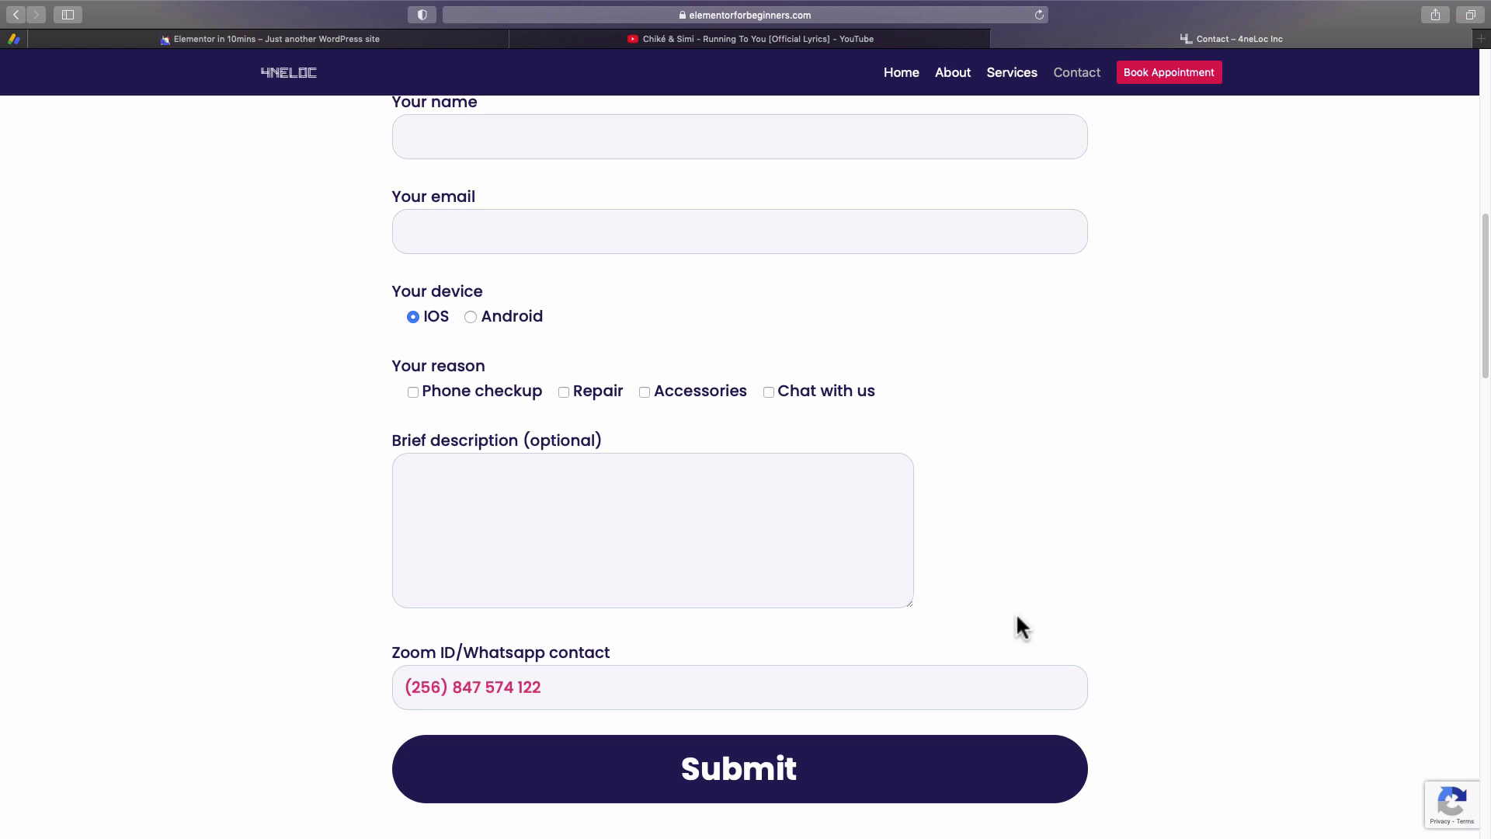
scroll(1017, 617, "up", 3)
scroll(1022, 626, "up", 1)
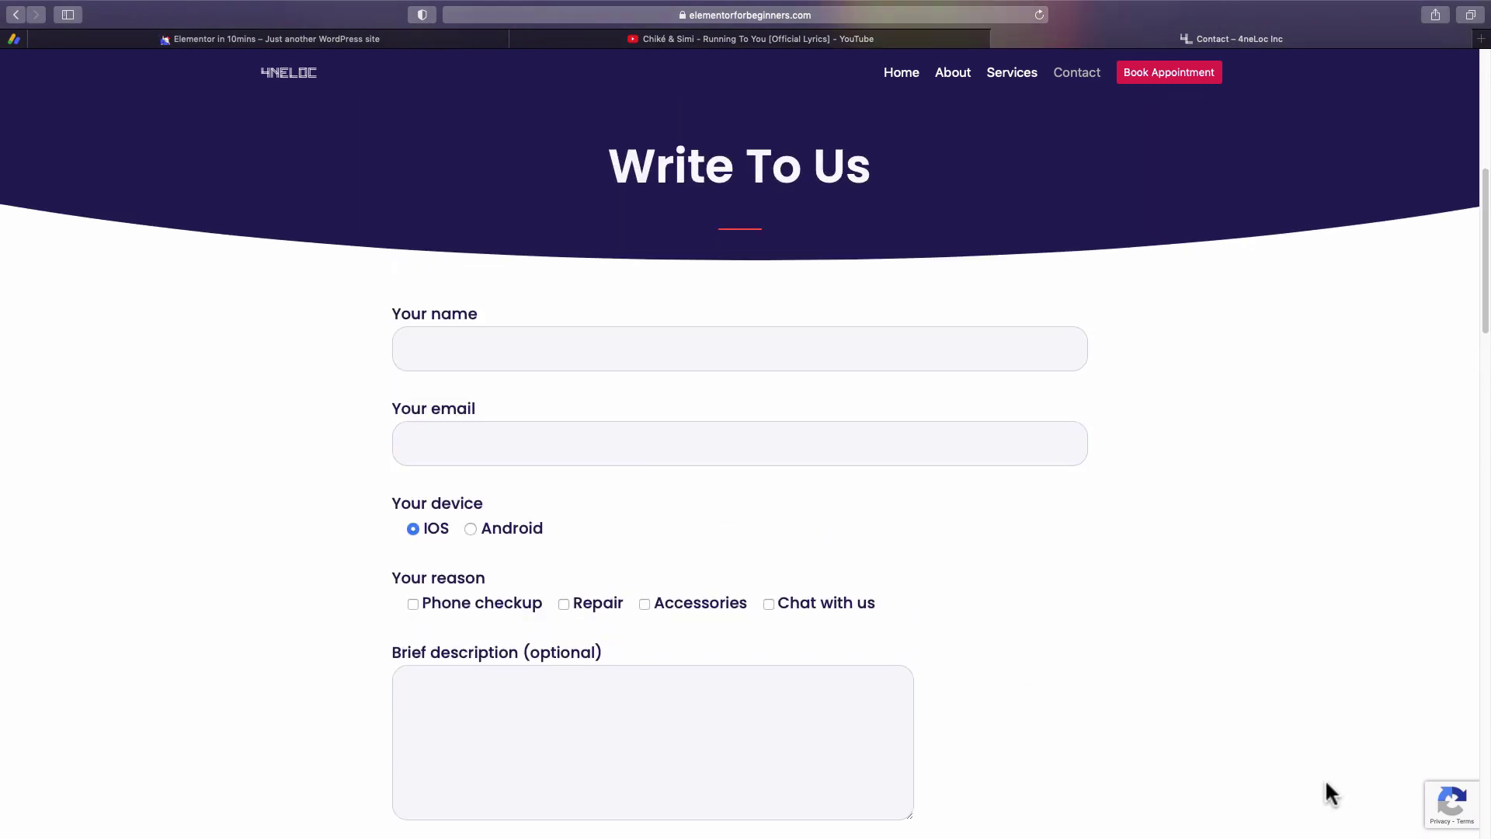
mouse_move(1450, 816)
scroll(907, 555, "up", 6)
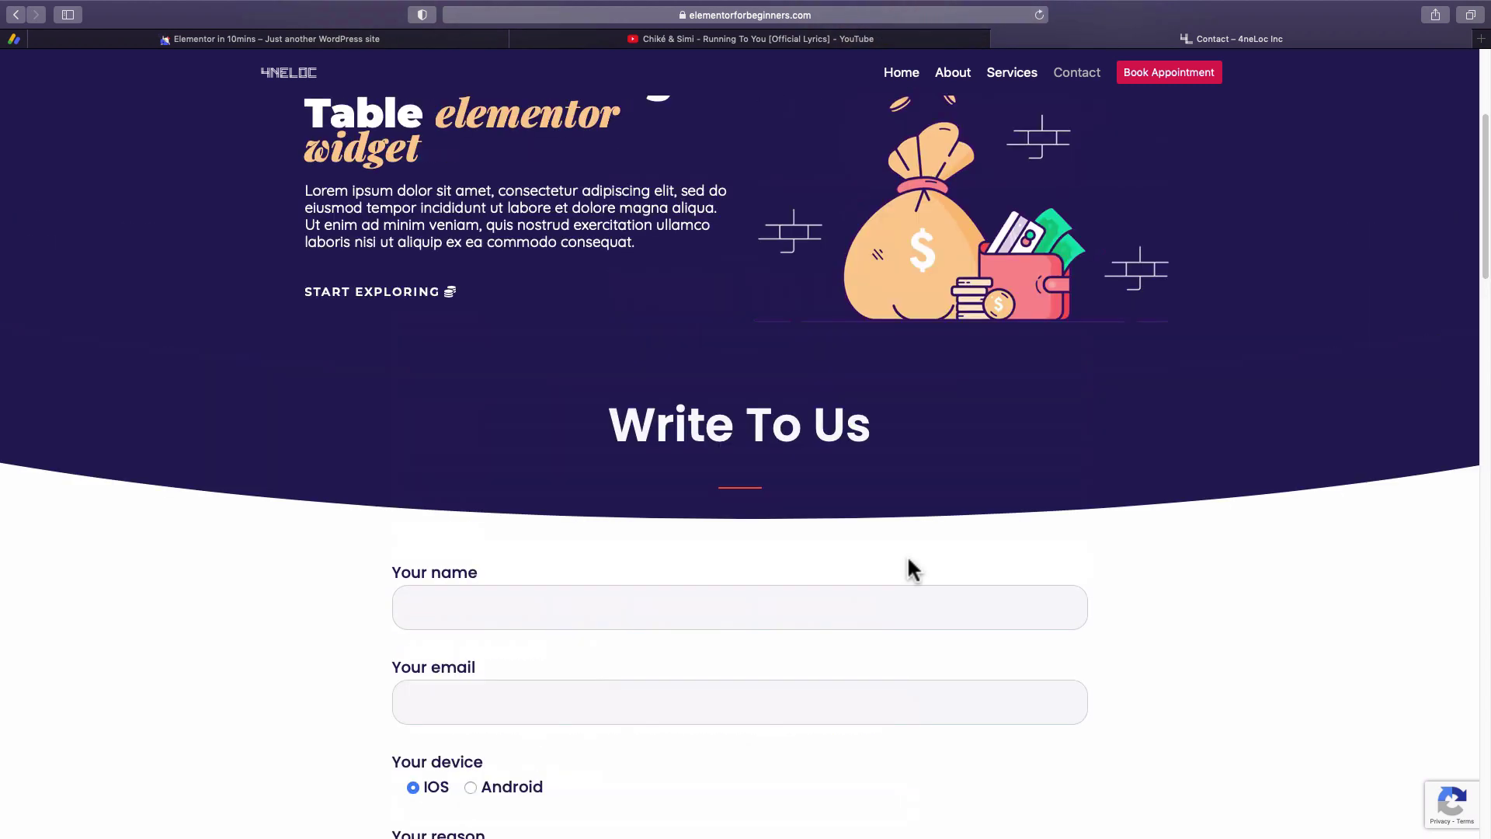
scroll(907, 561, "up", 1)
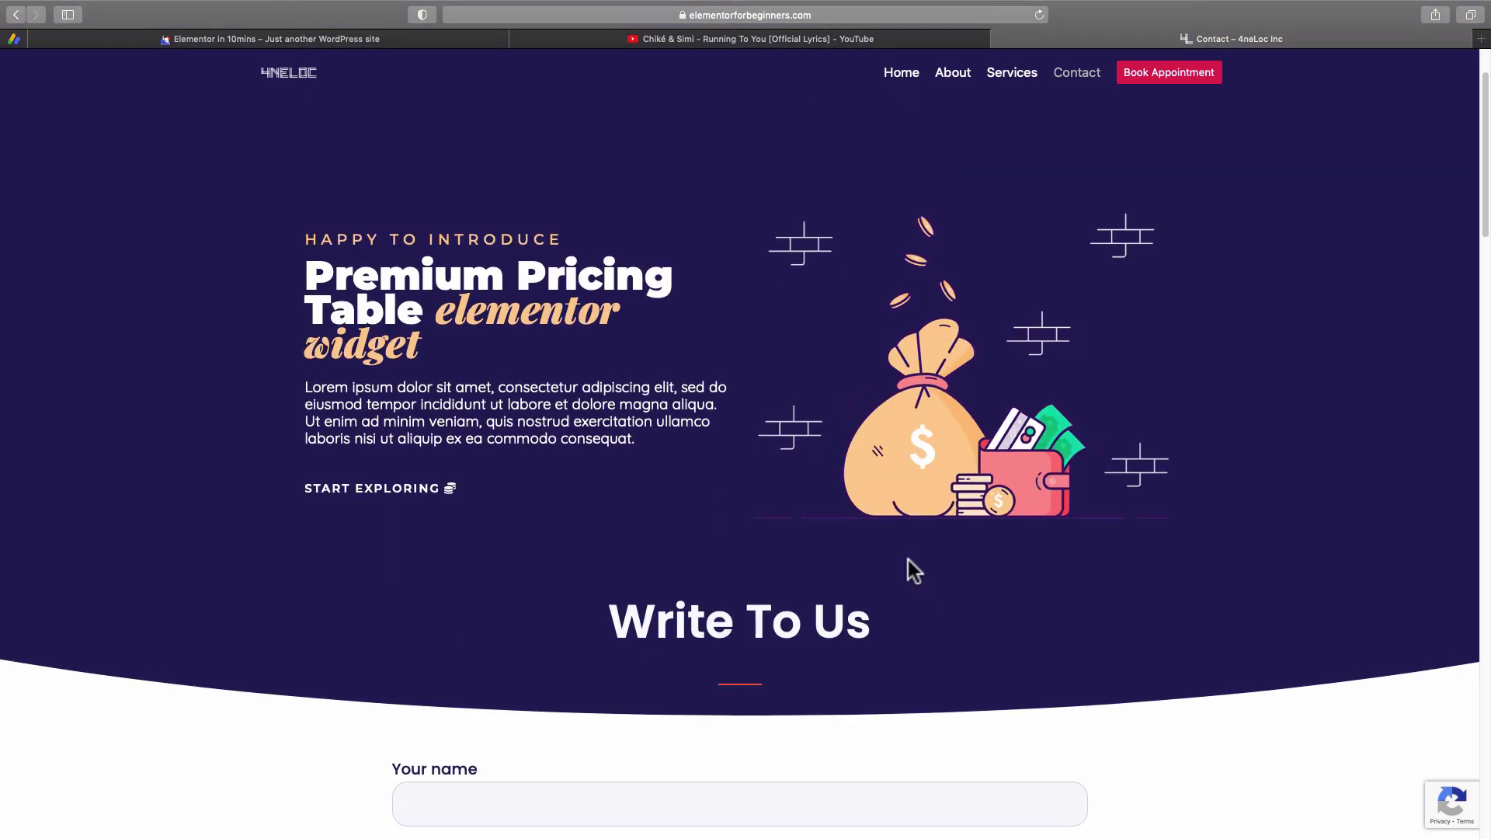
scroll(907, 561, "down", 5)
scroll(909, 559, "down", 3)
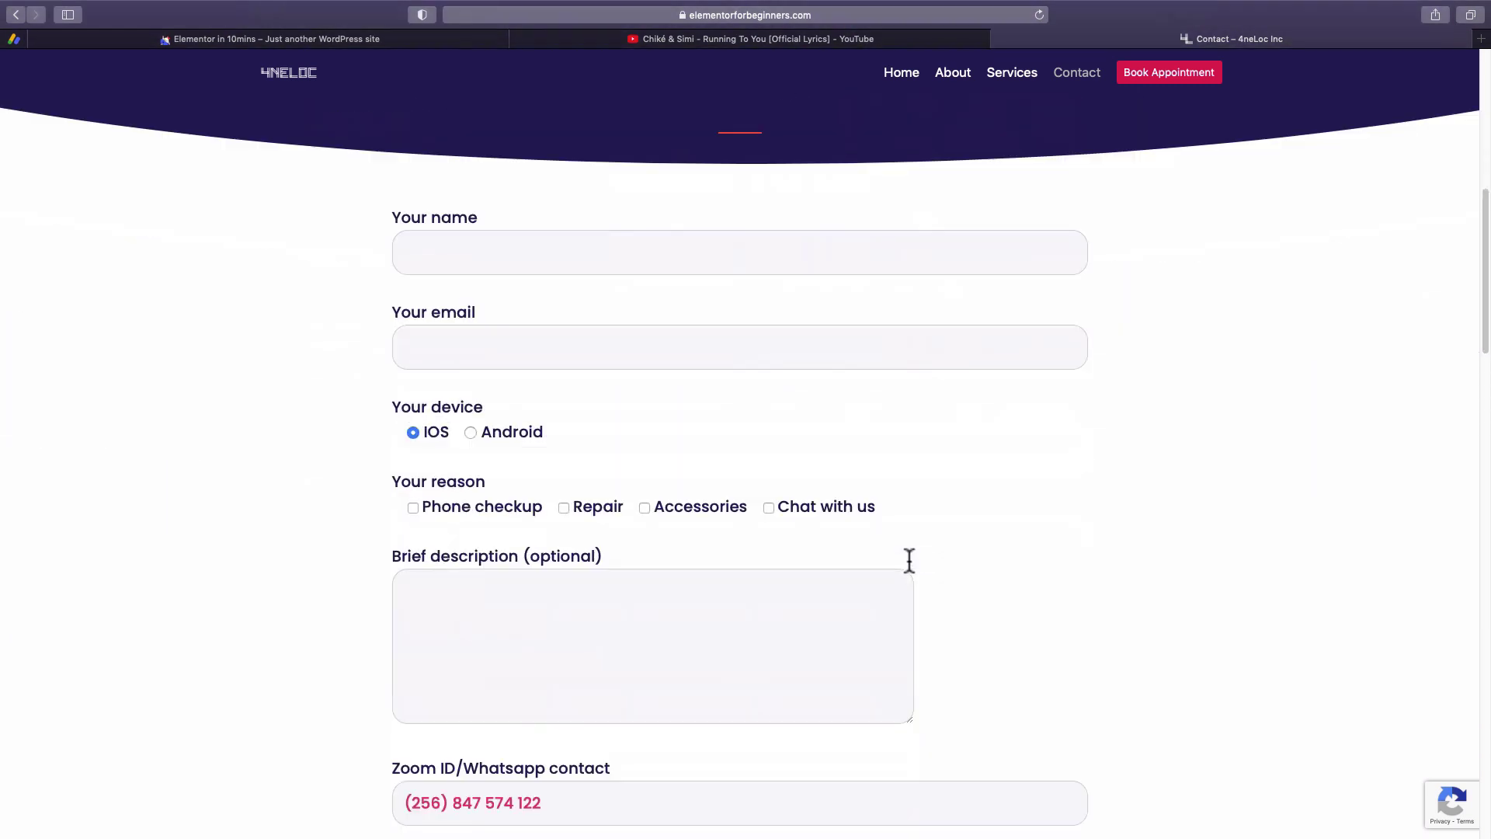